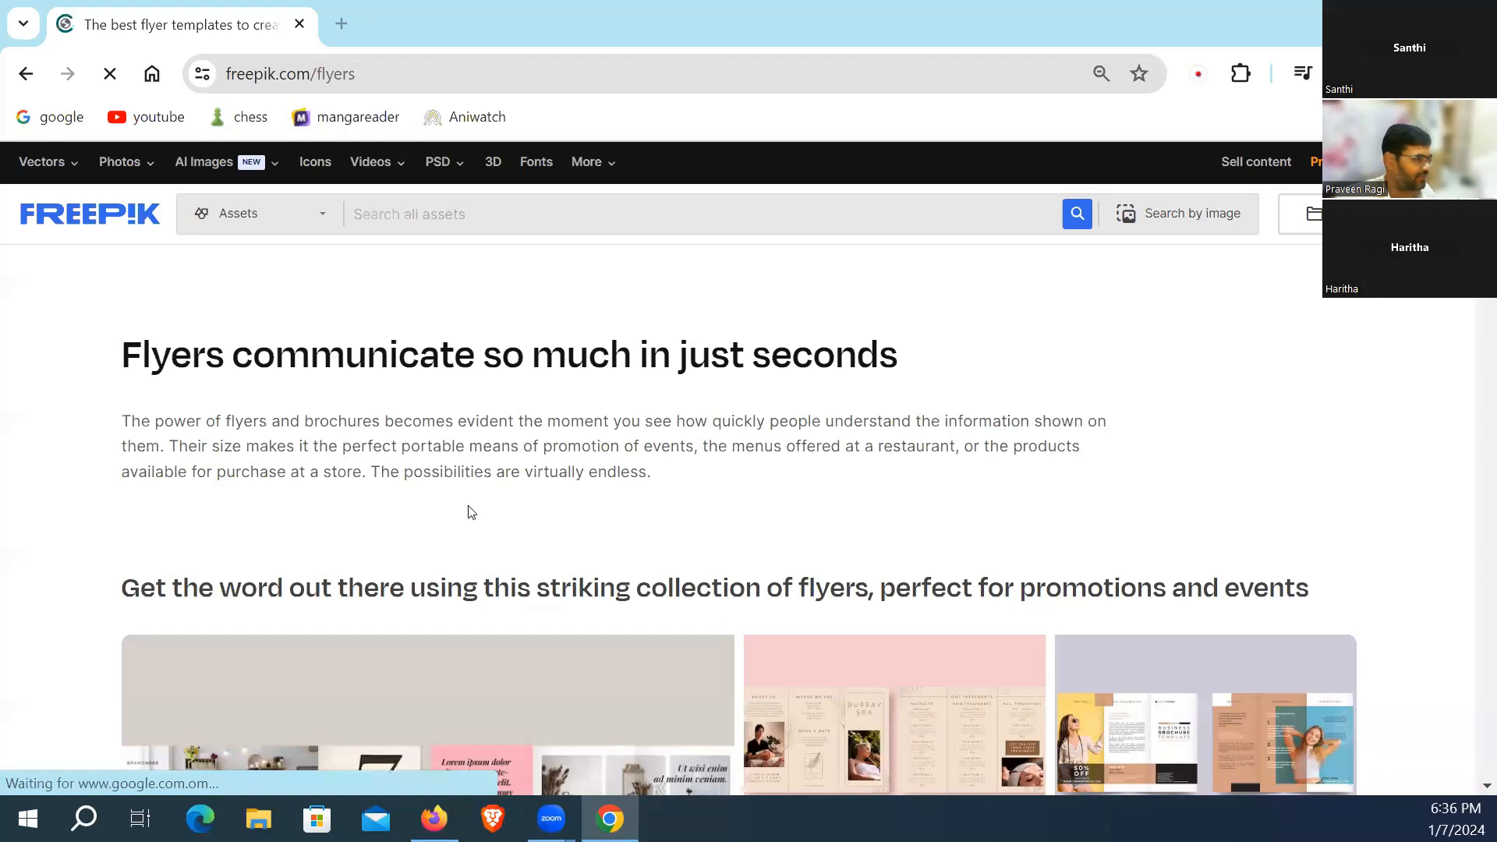
Step: Open the minimal trifold brochure template from Freepik's flyers collection
scroll(778, 387, up, 3)
mouse_move(414, 145)
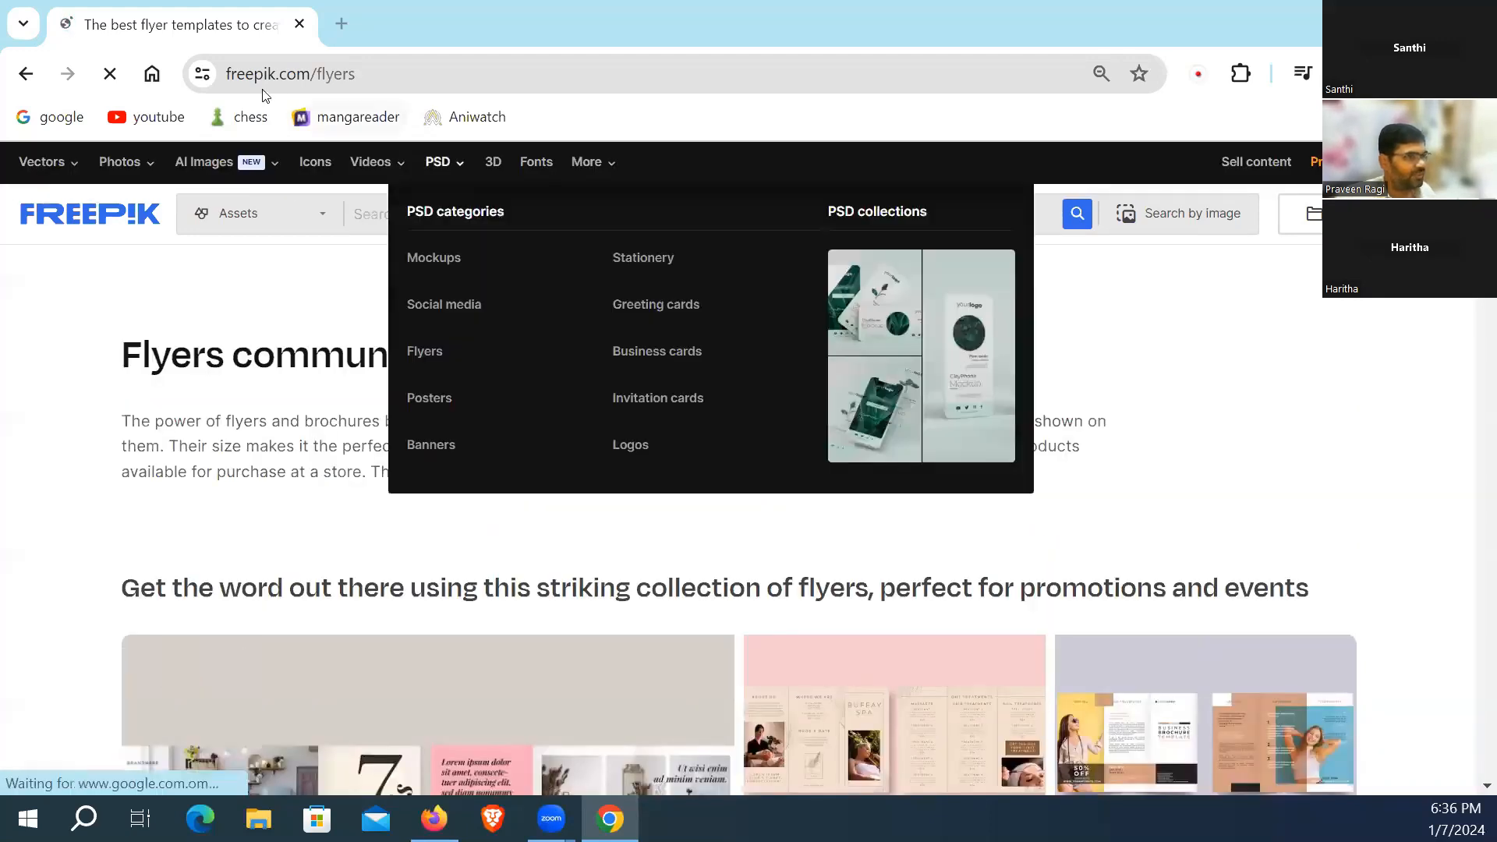
click(427, 75)
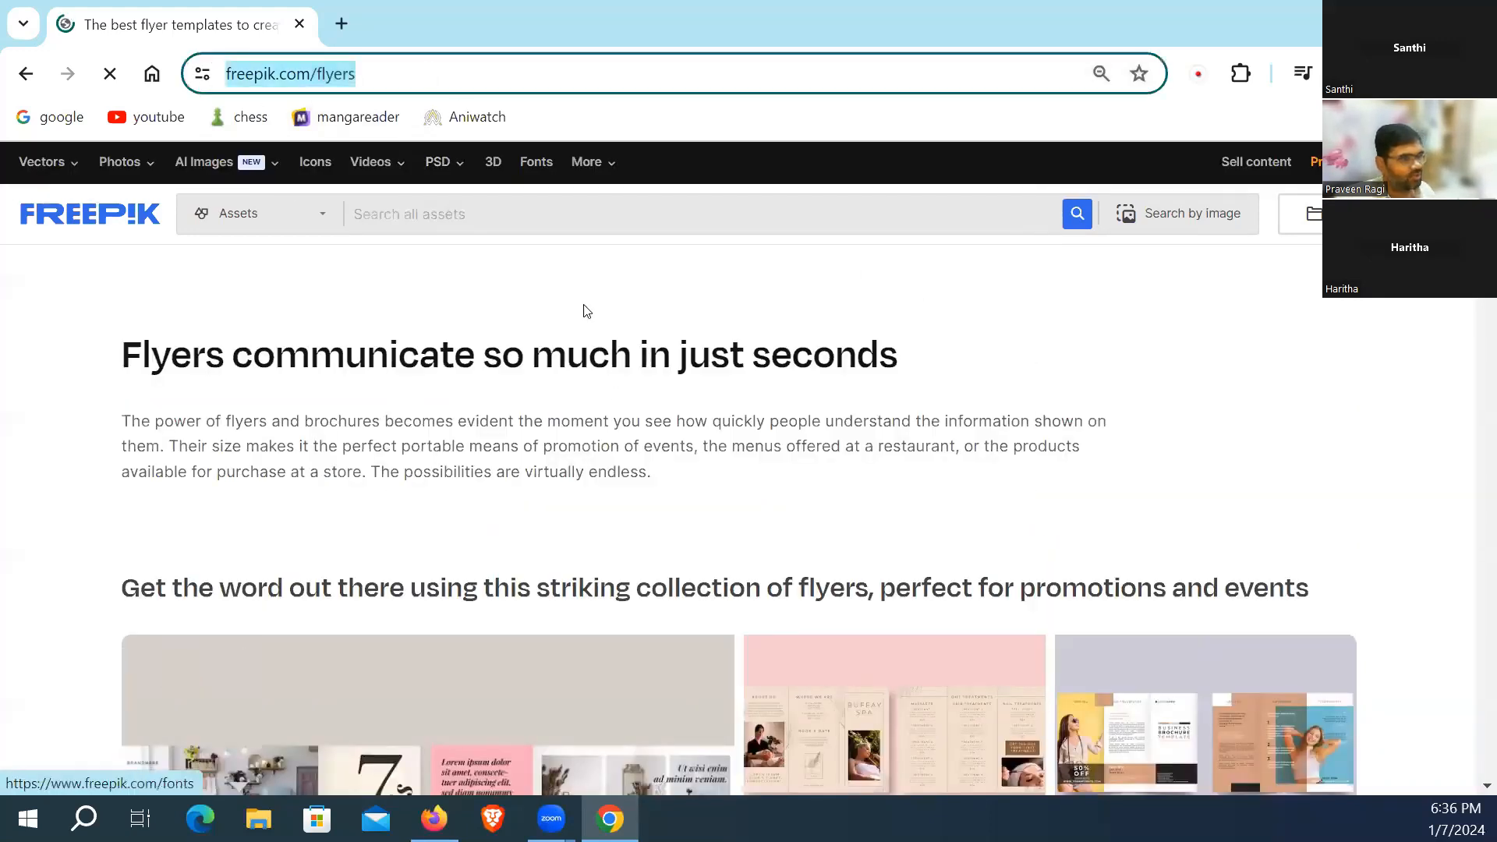
mouse_move(446, 172)
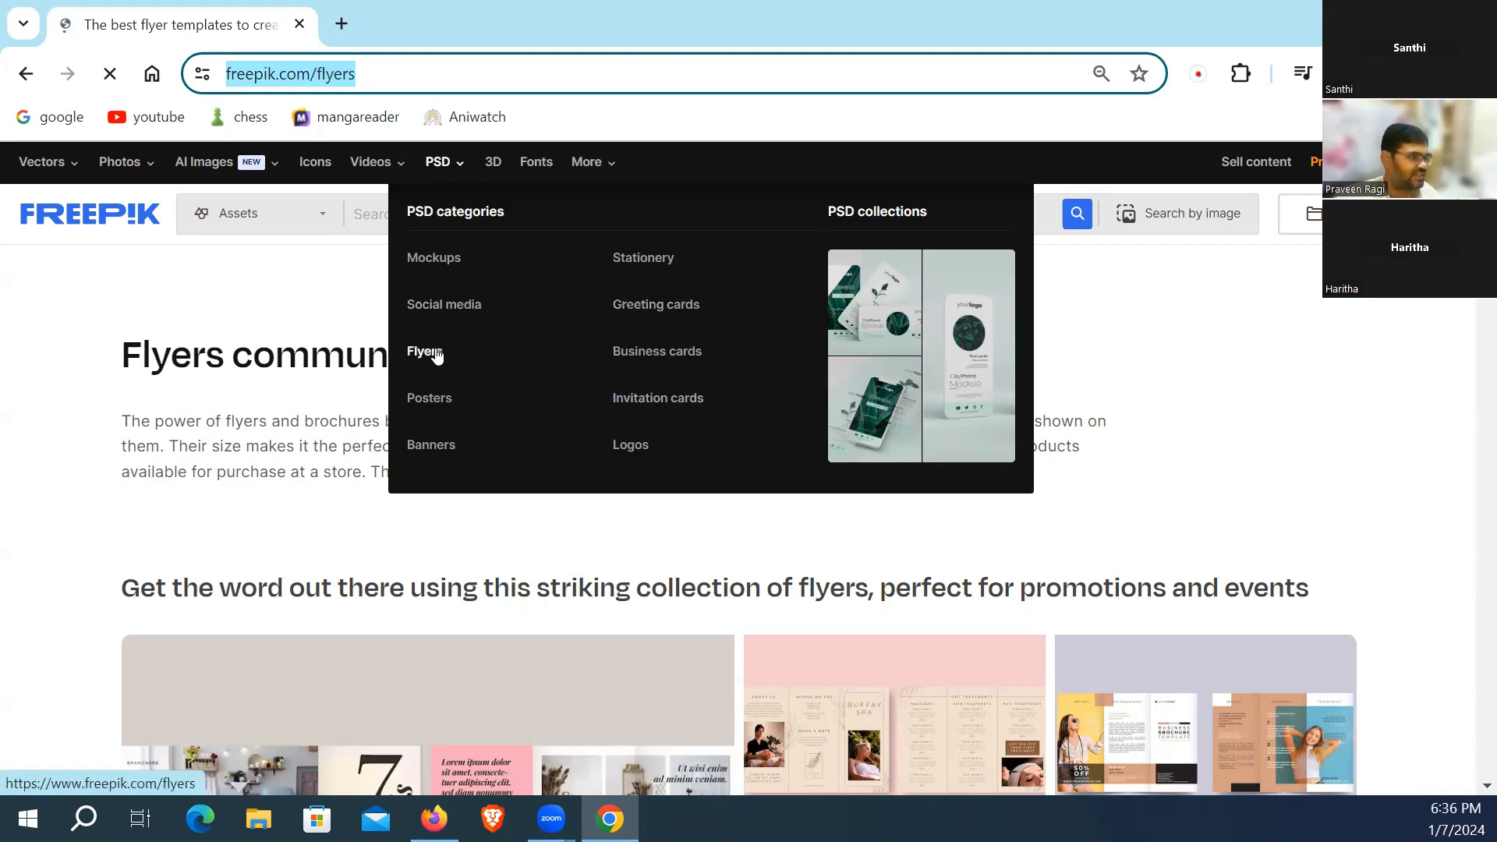
scroll(310, 517, down, 5)
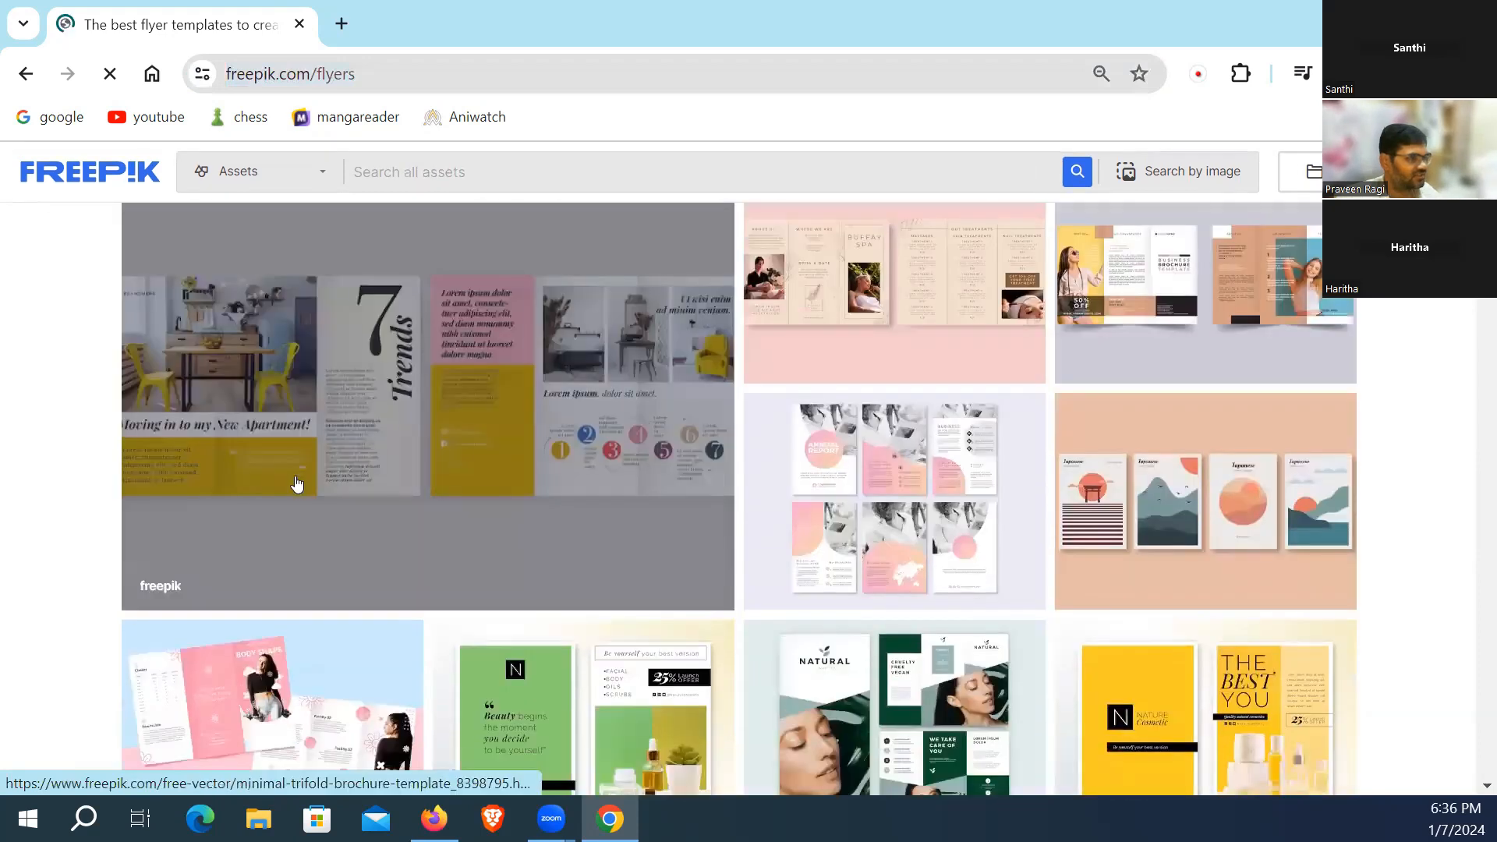
scroll(585, 484, up, 1)
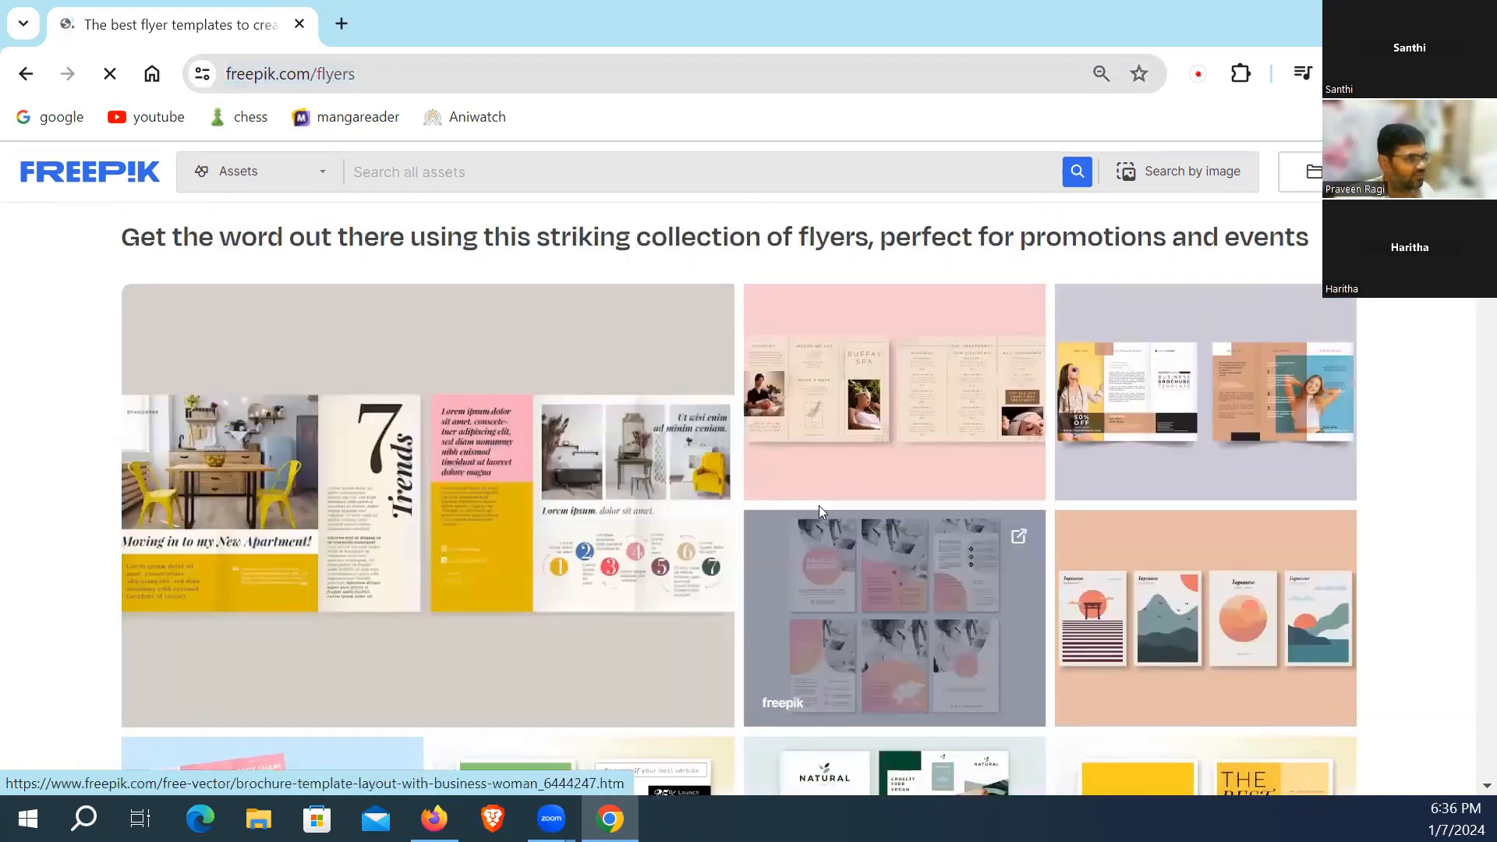
click(255, 457)
Step: Download the minimal trifold brochure template and show the downloaded zip file in its folder
scroll(662, 508, down, 3)
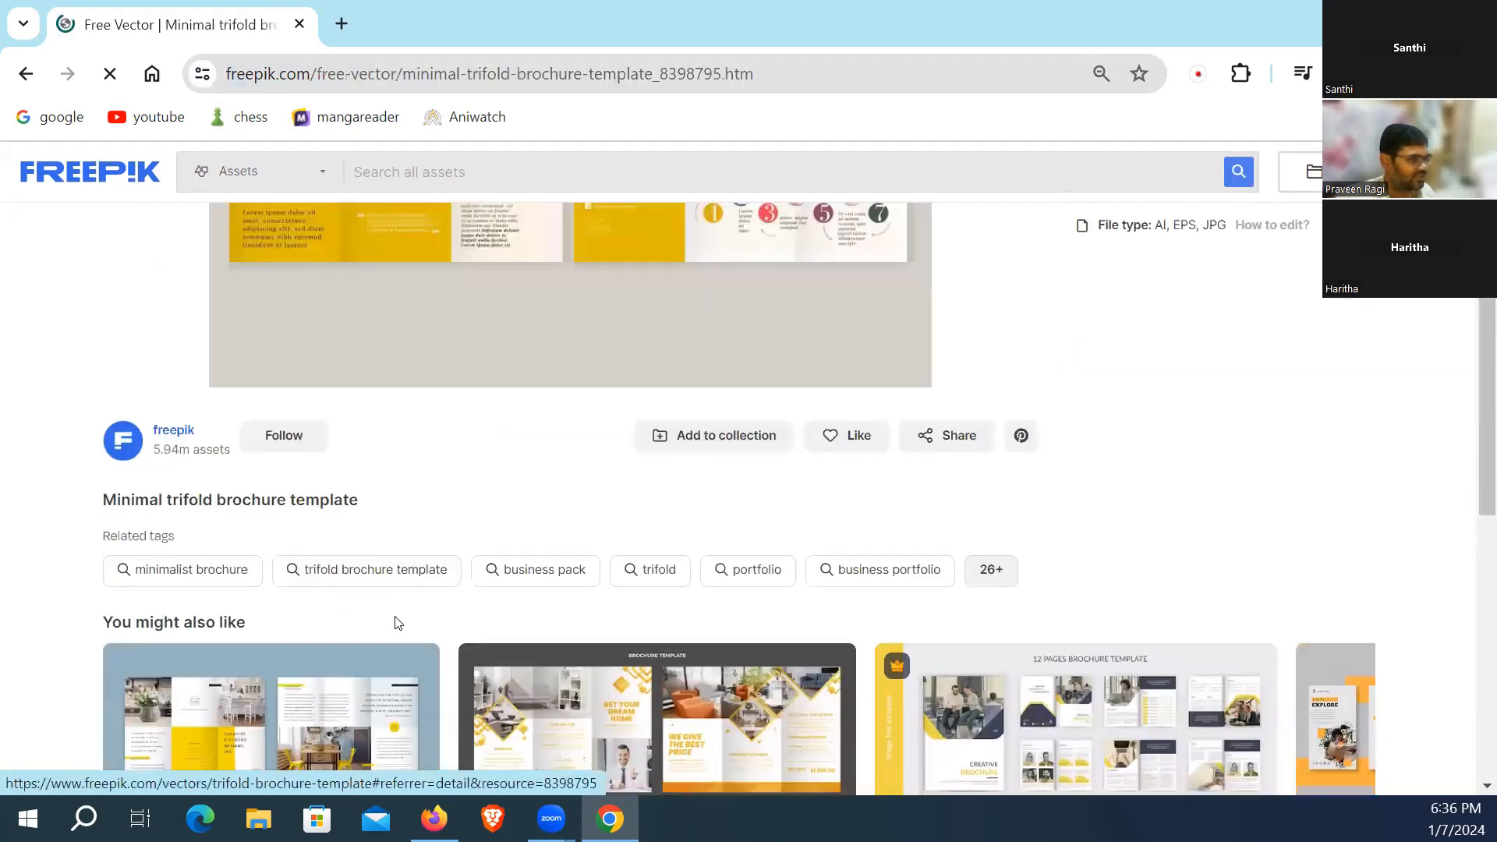
scroll(396, 618, down, 6)
scroll(404, 561, up, 6)
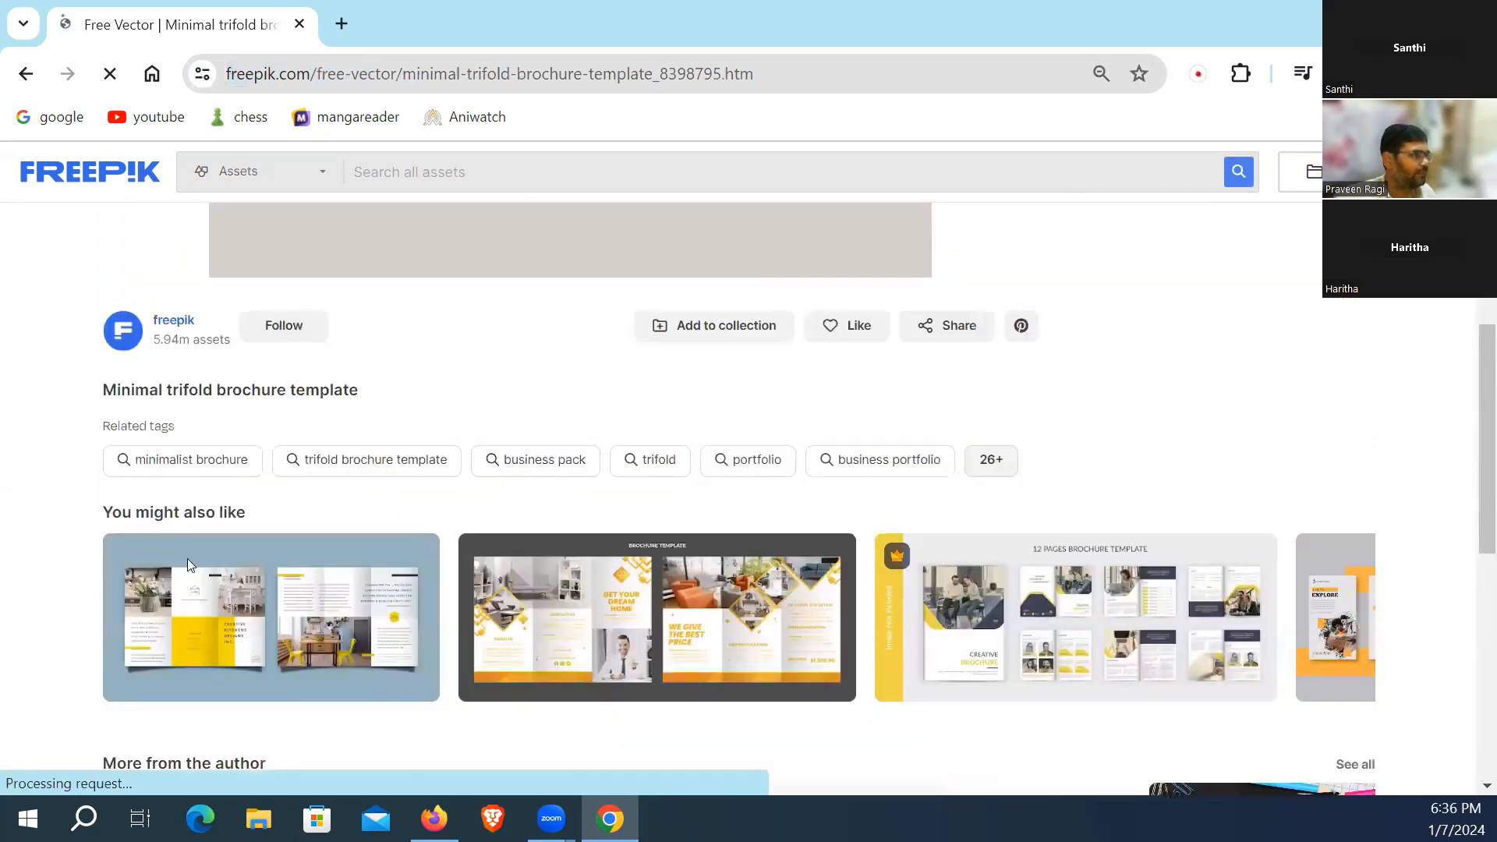
scroll(535, 570, up, 5)
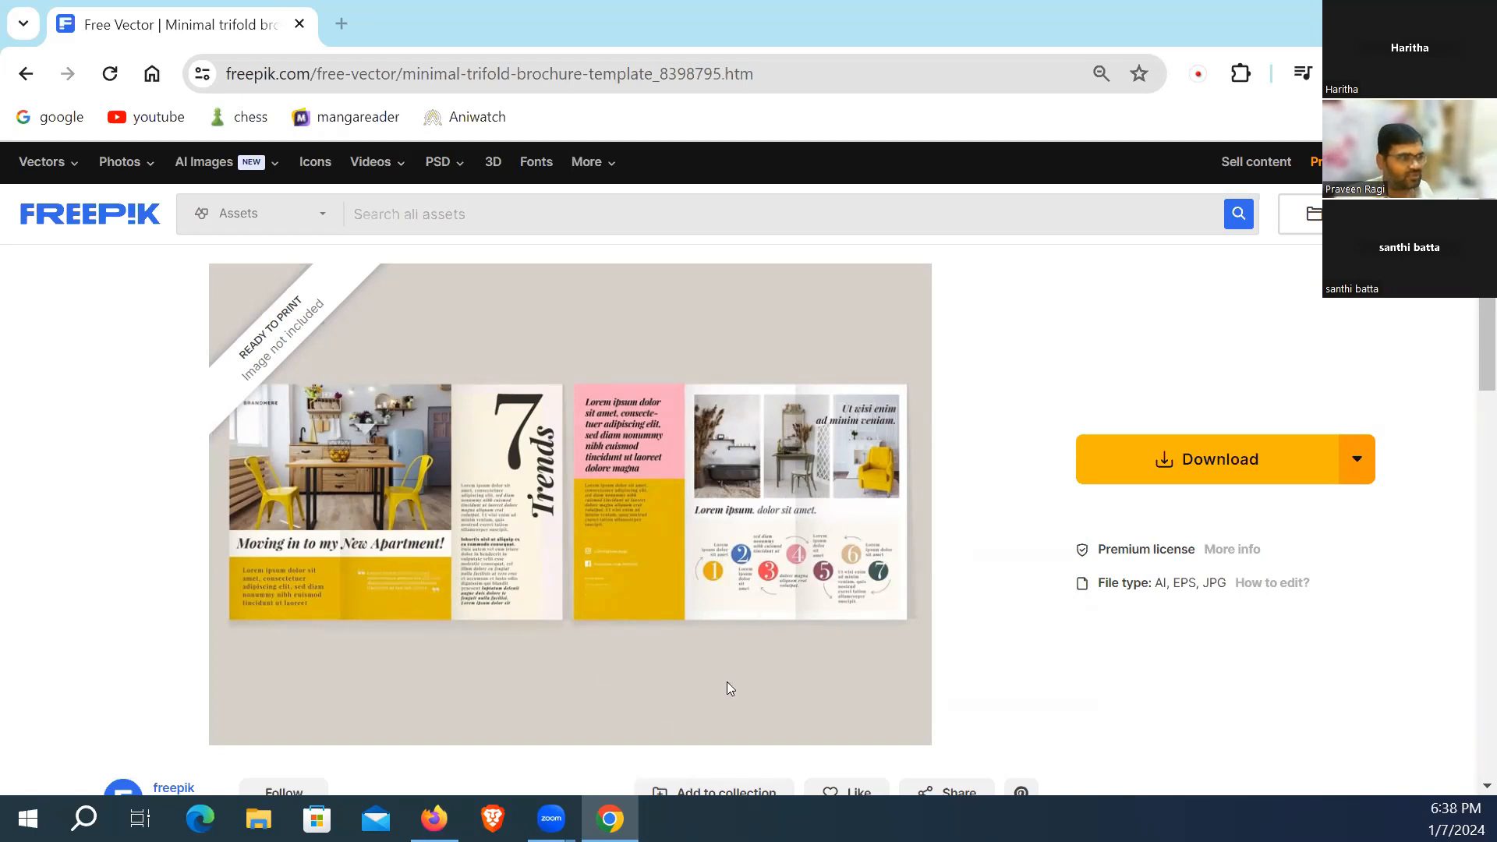
click(1195, 473)
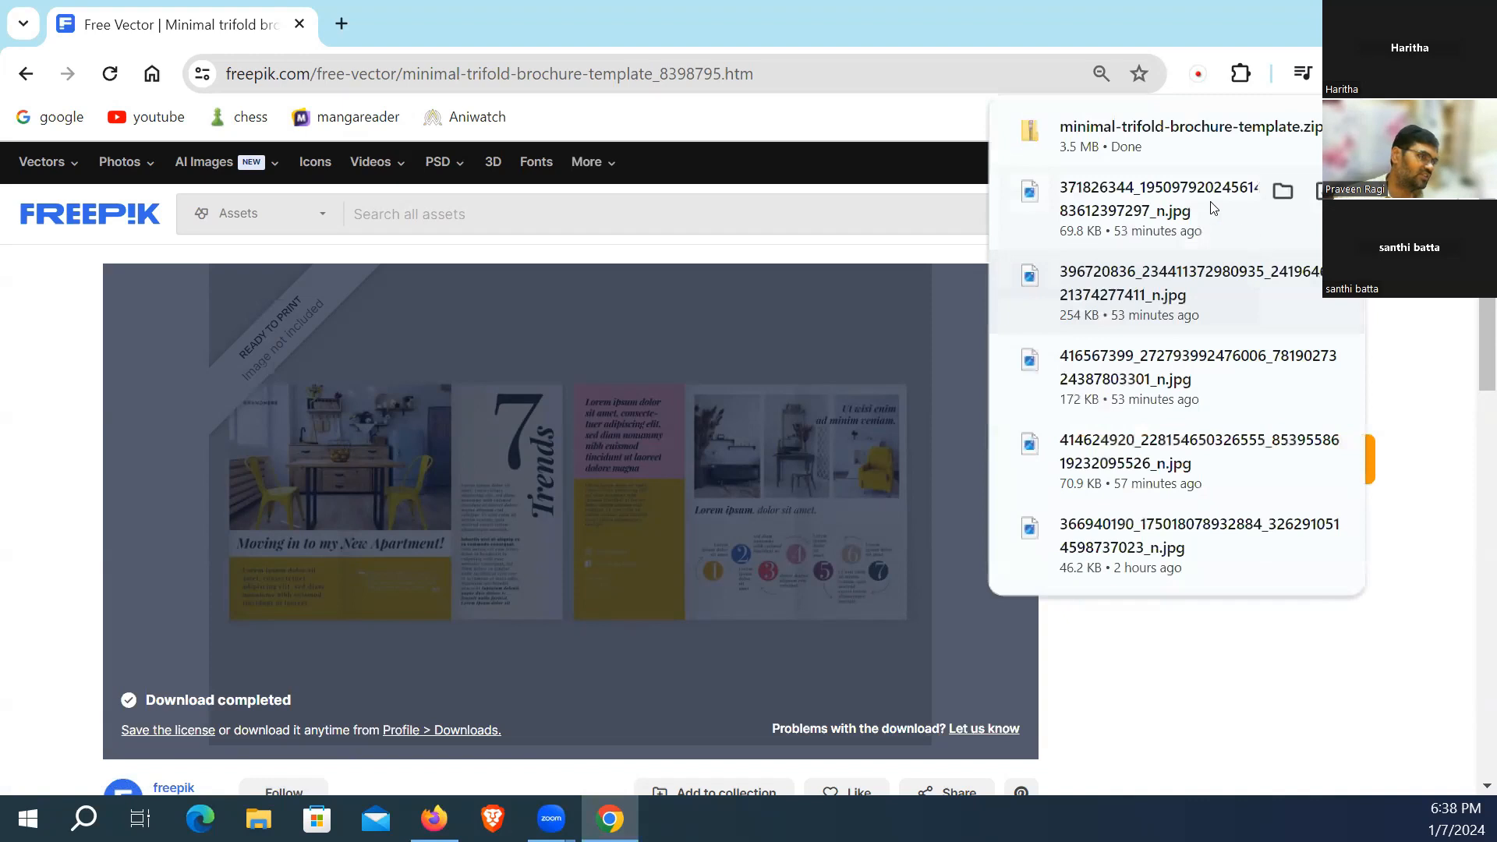
click(1283, 130)
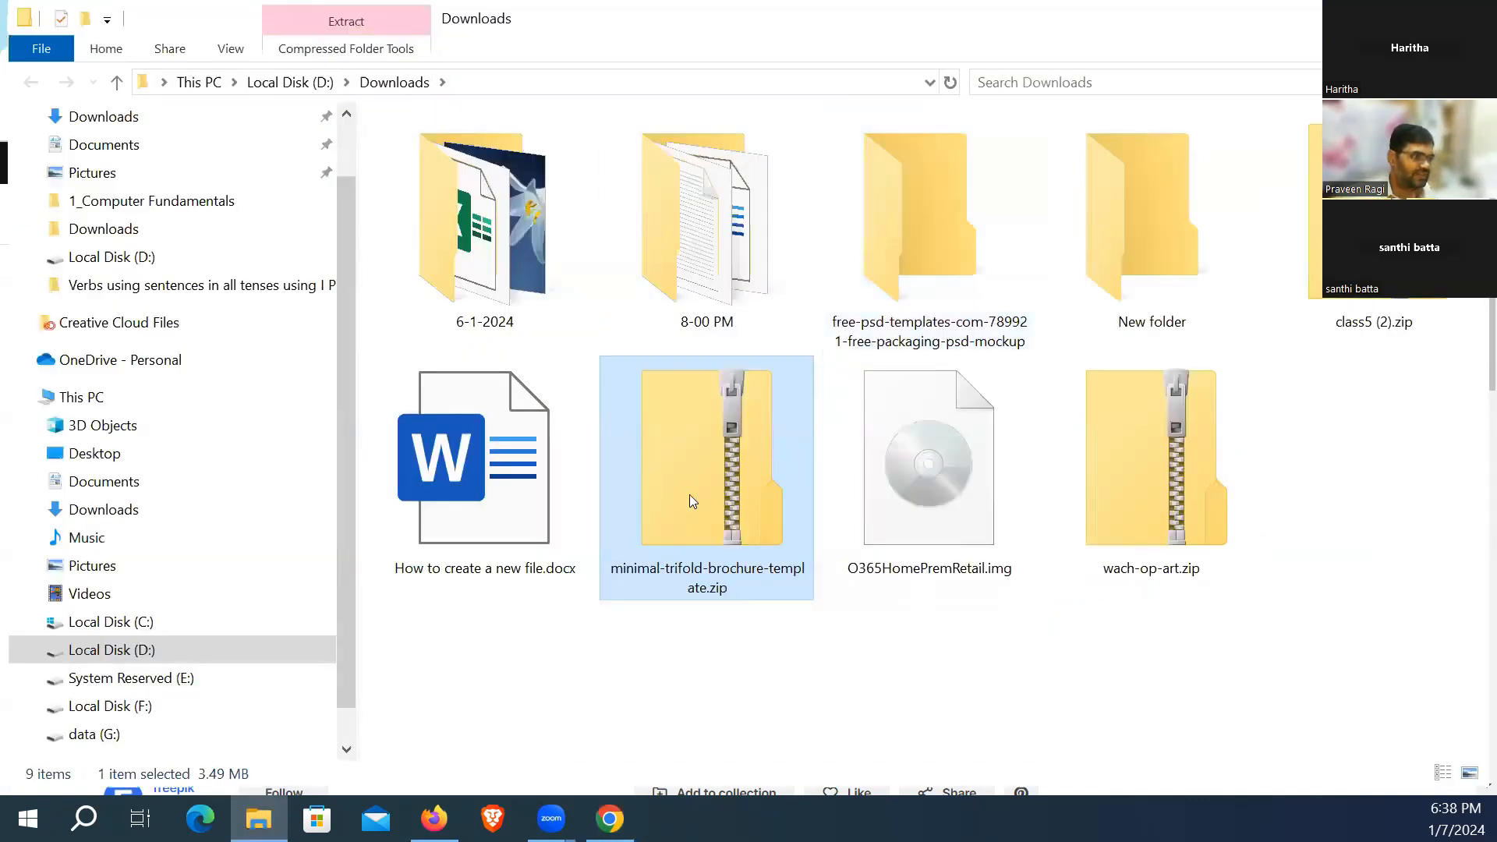
Step: Extract minimal-trifold-brochure-template.zip into its own folder in Downloads and delete the zip file
right_click(689, 494)
click(733, 136)
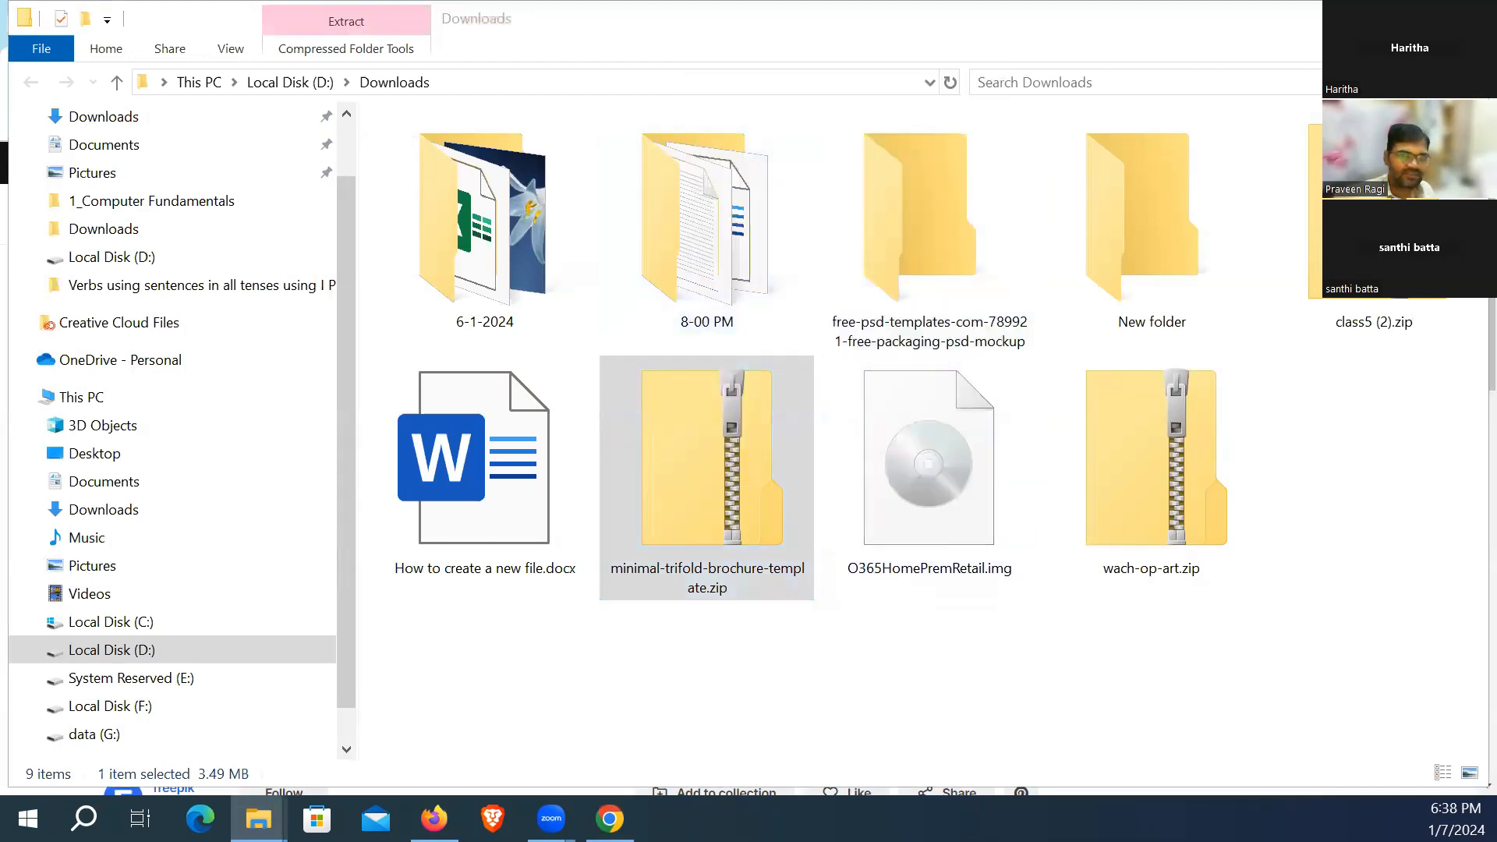
click(912, 667)
click(898, 516)
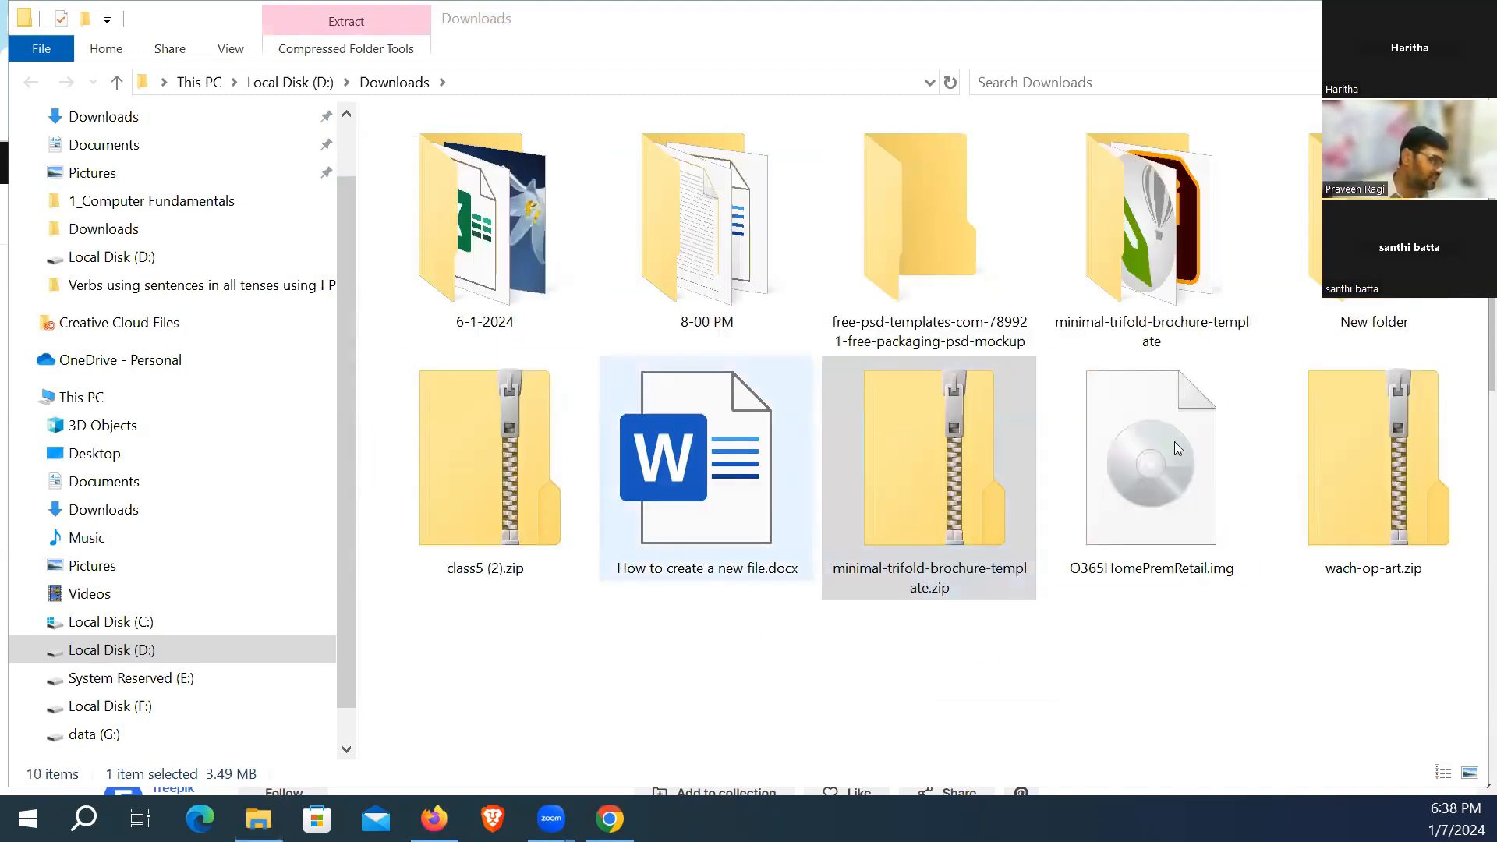
click(996, 452)
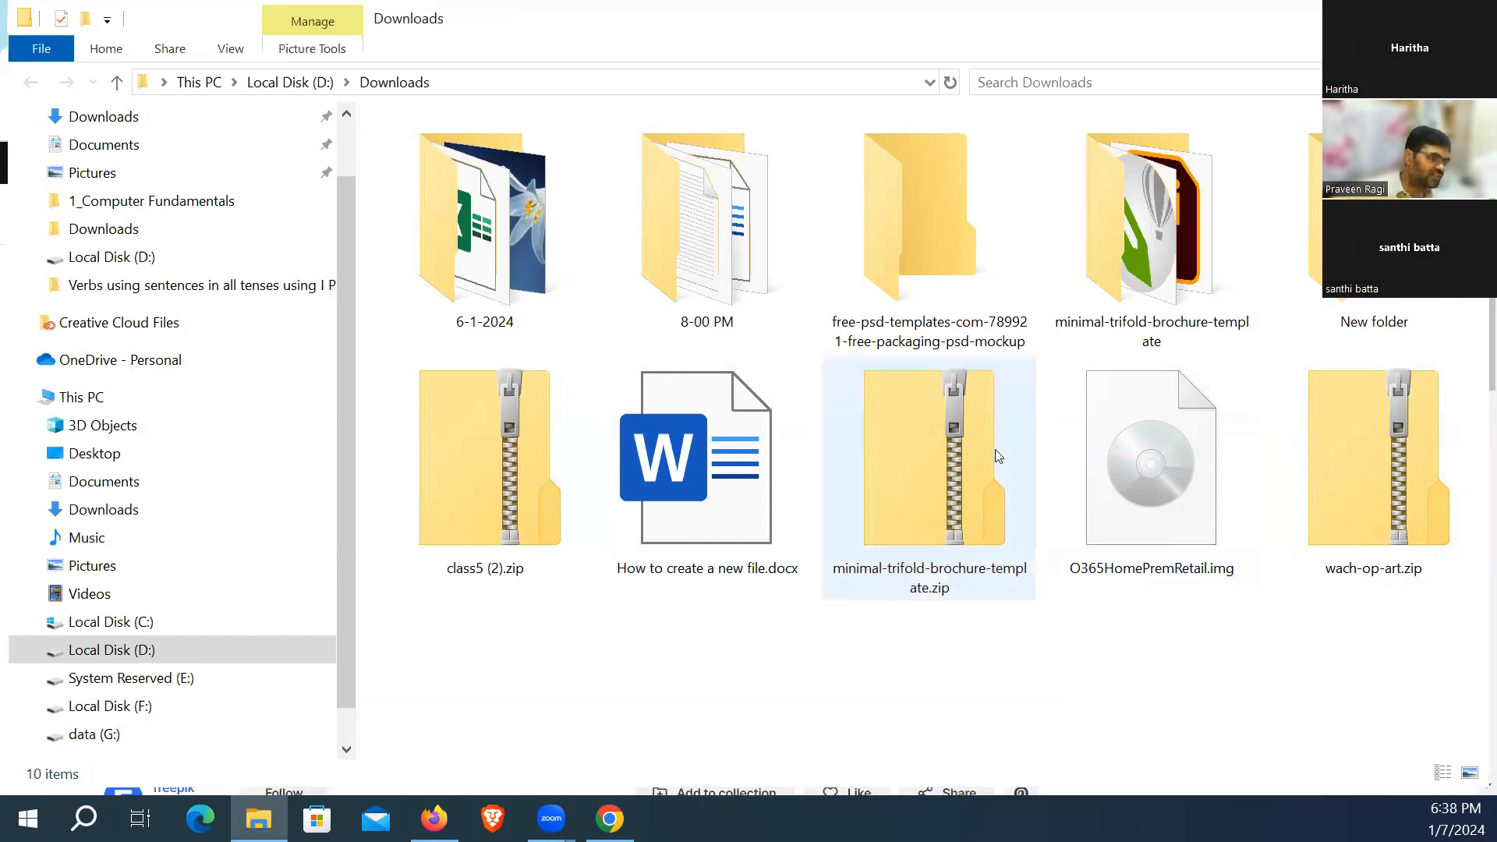
key(Delete)
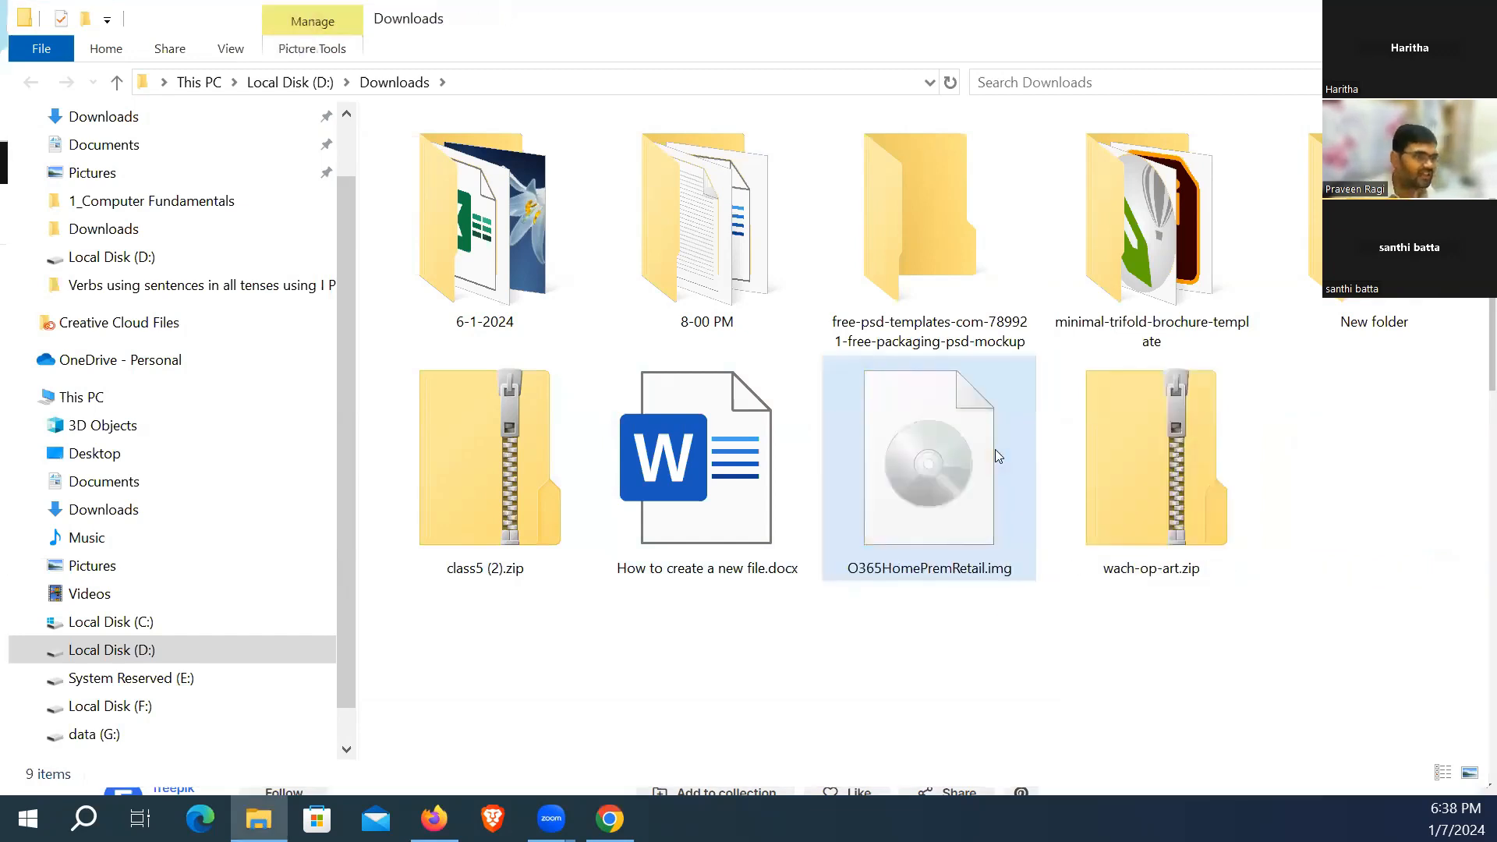
Step: Open the extracted minimal-trifold-brochure-template folder
click(1143, 245)
double_click(1142, 240)
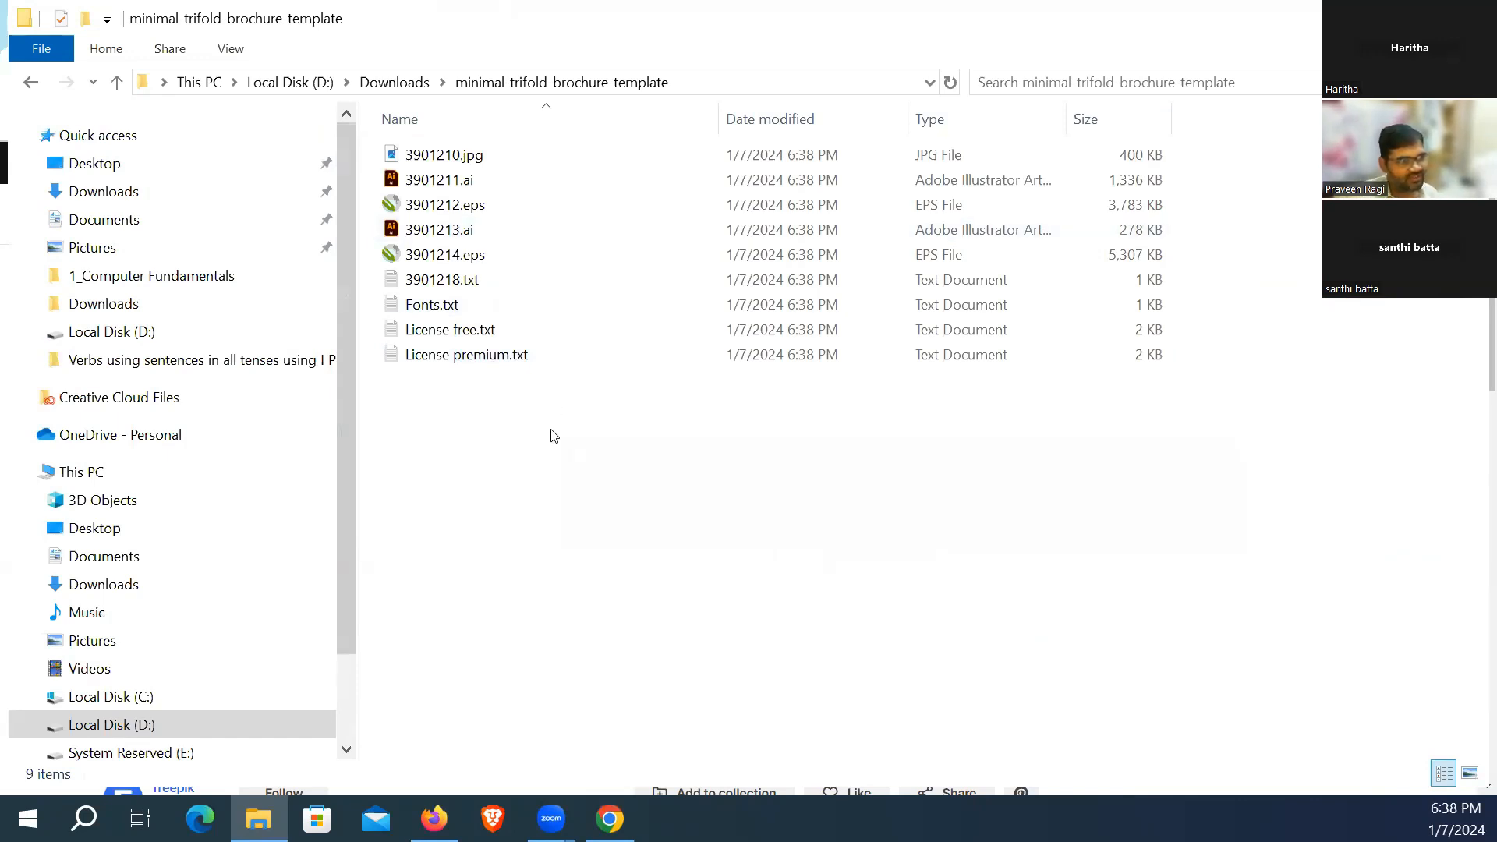
click(459, 234)
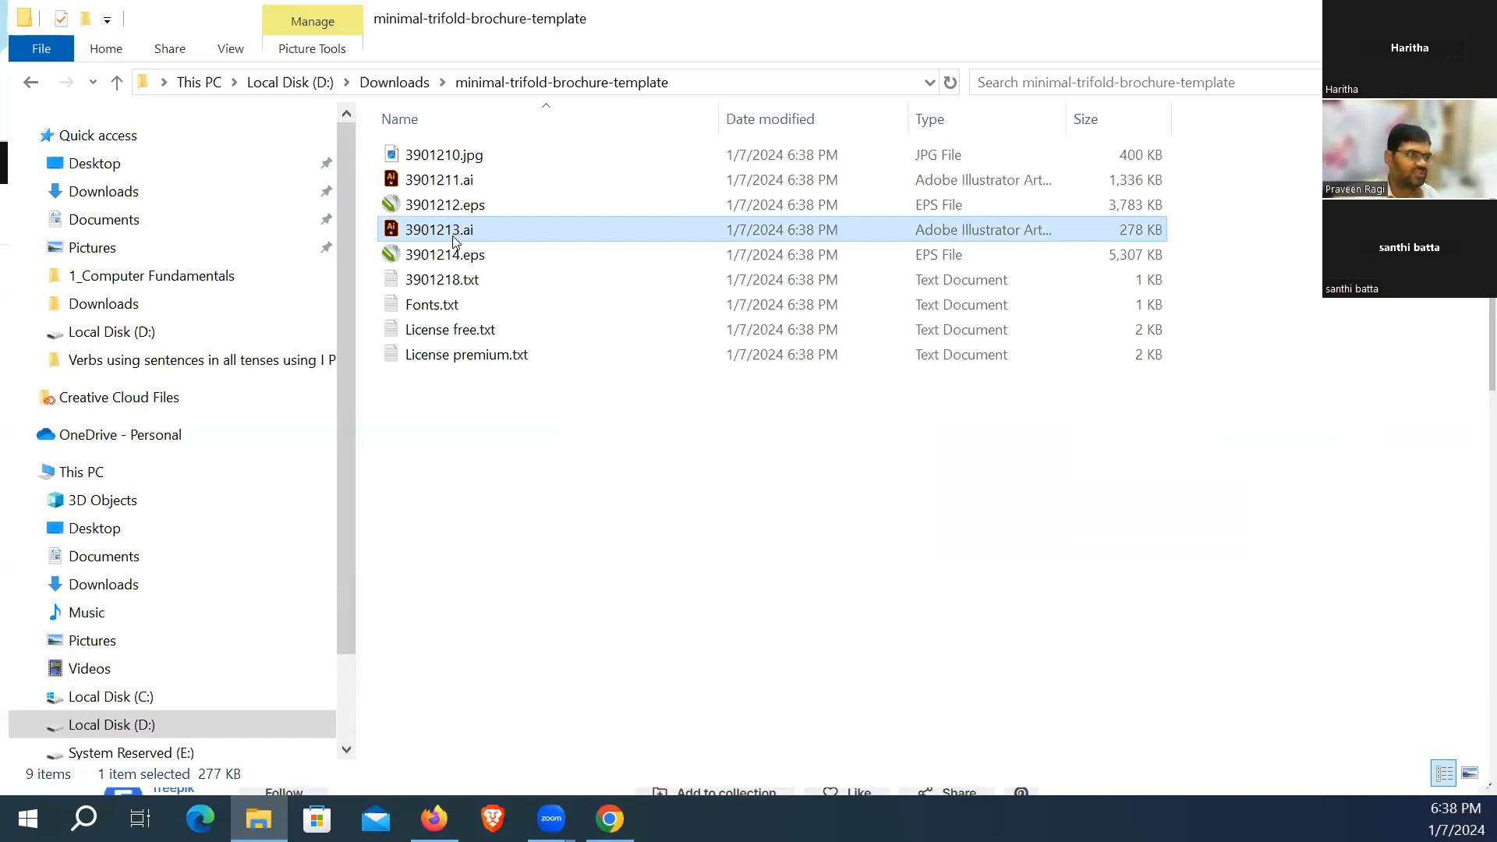
click(580, 424)
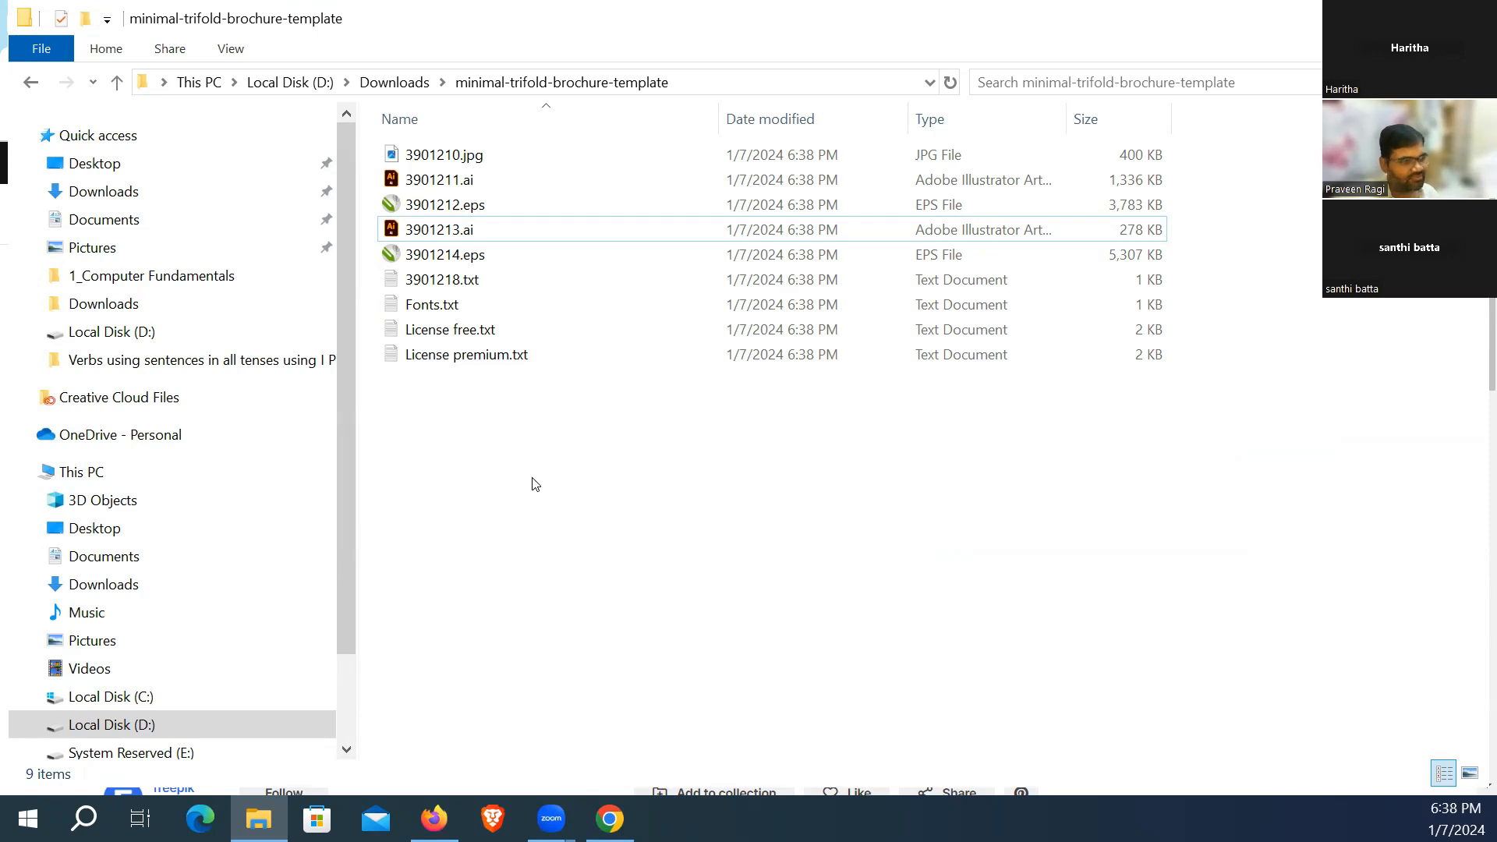
Step: Display the template folder's files as large thumbnails and open the preview image 3901210.jpg
right_click(465, 452)
mouse_move(568, 472)
click(821, 483)
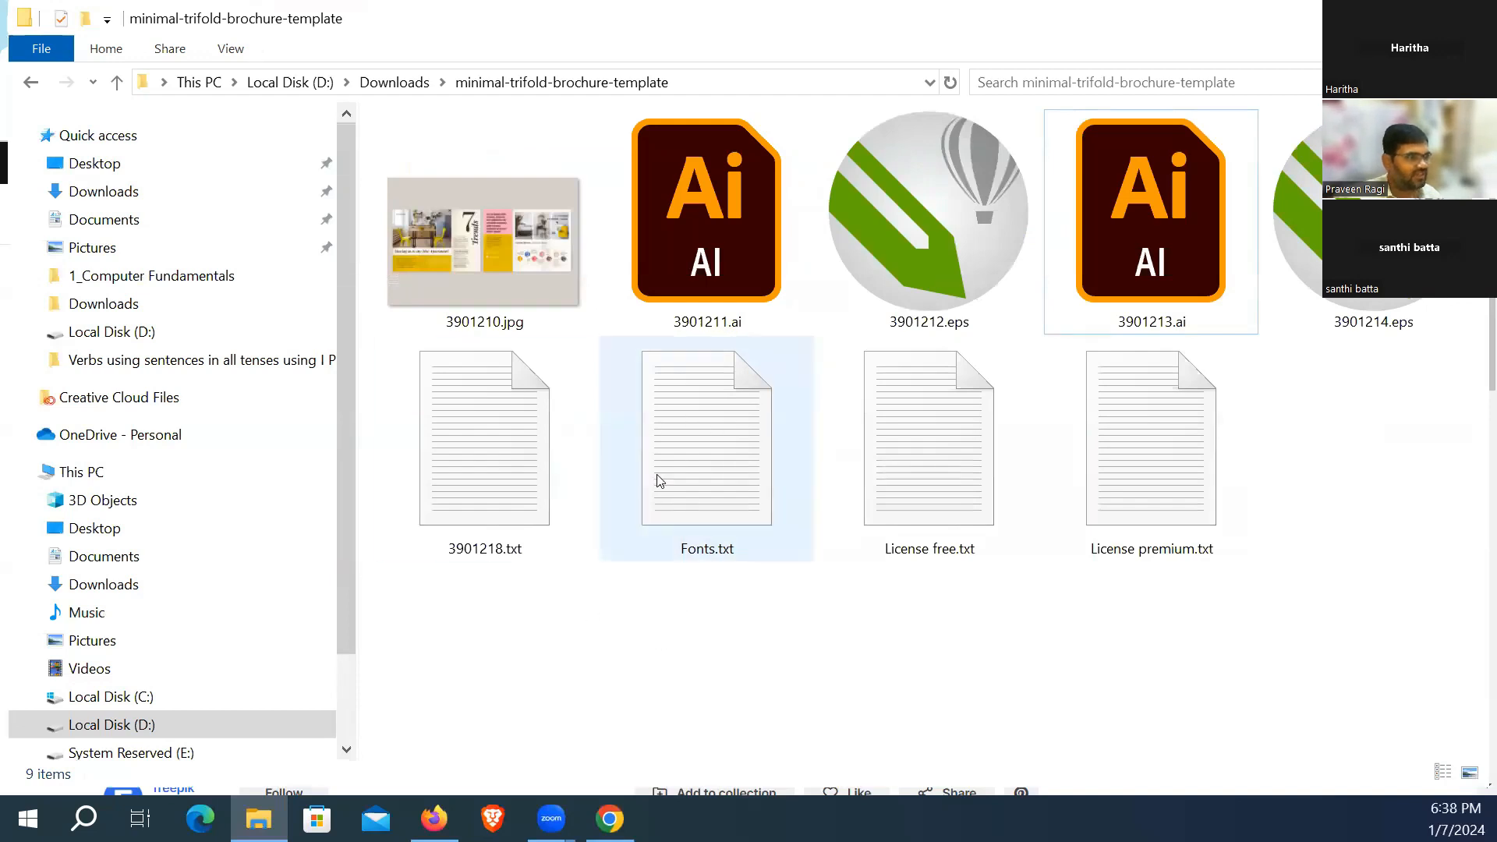
double_click(529, 268)
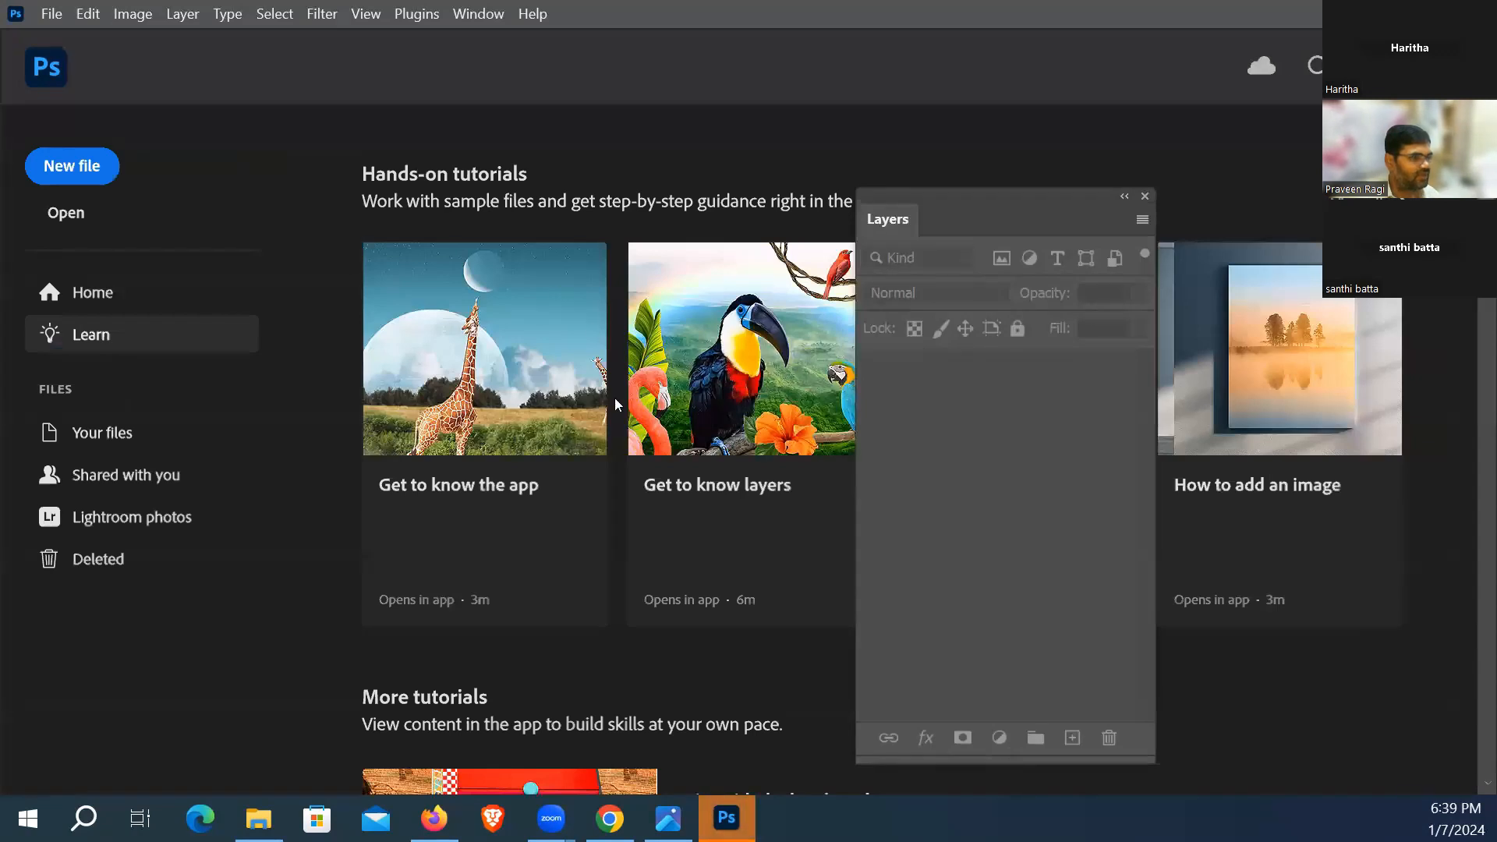
Step: In Photoshop, start a new document and choose the A4 print preset, 210 x 297 mm at 300 ppi
scroll(616, 404, down, 2)
scroll(616, 404, up, 2)
click(48, 16)
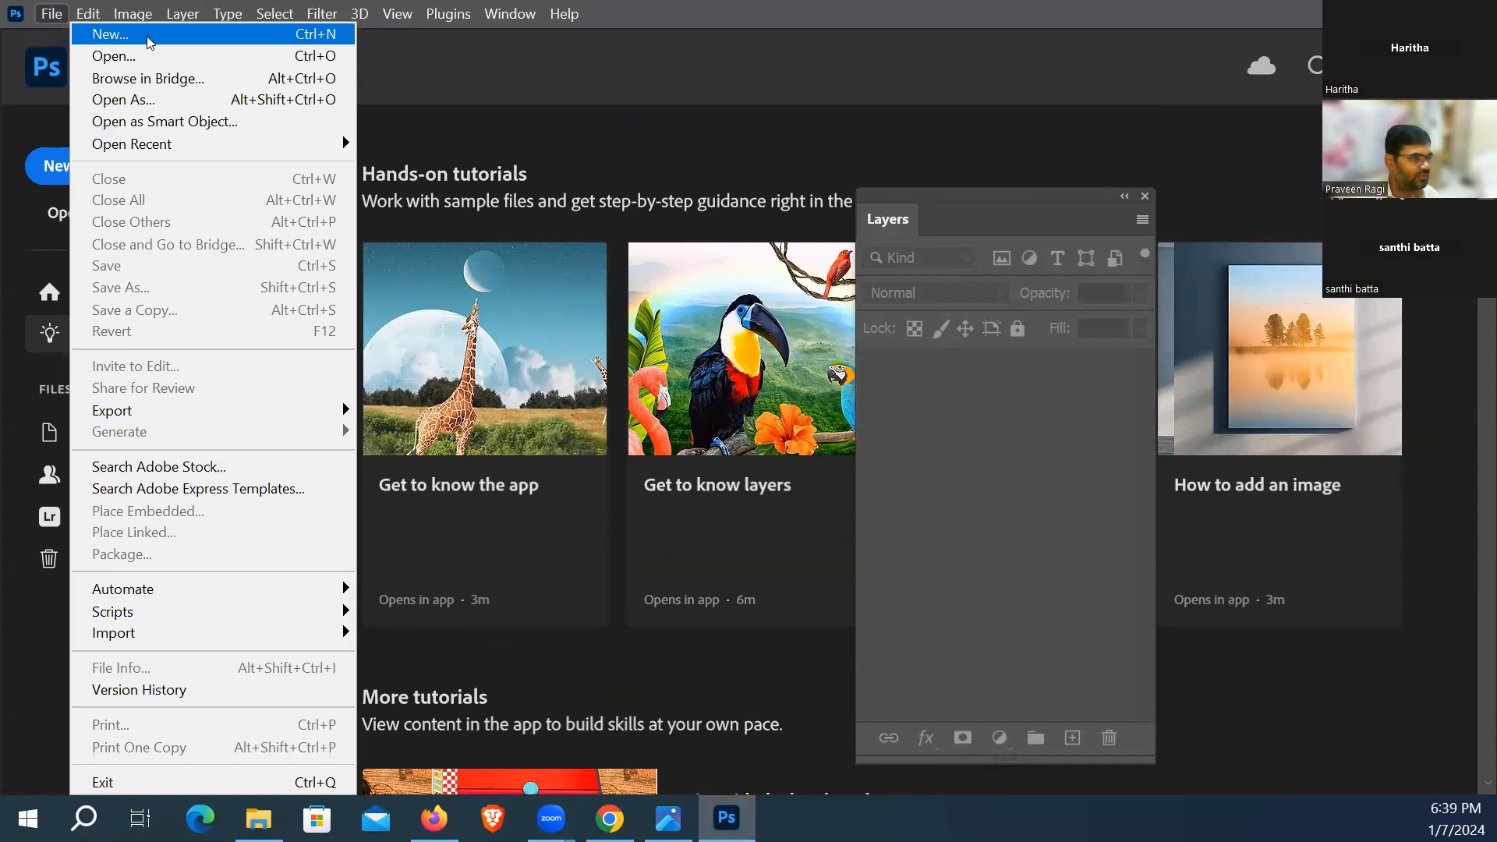
click(147, 37)
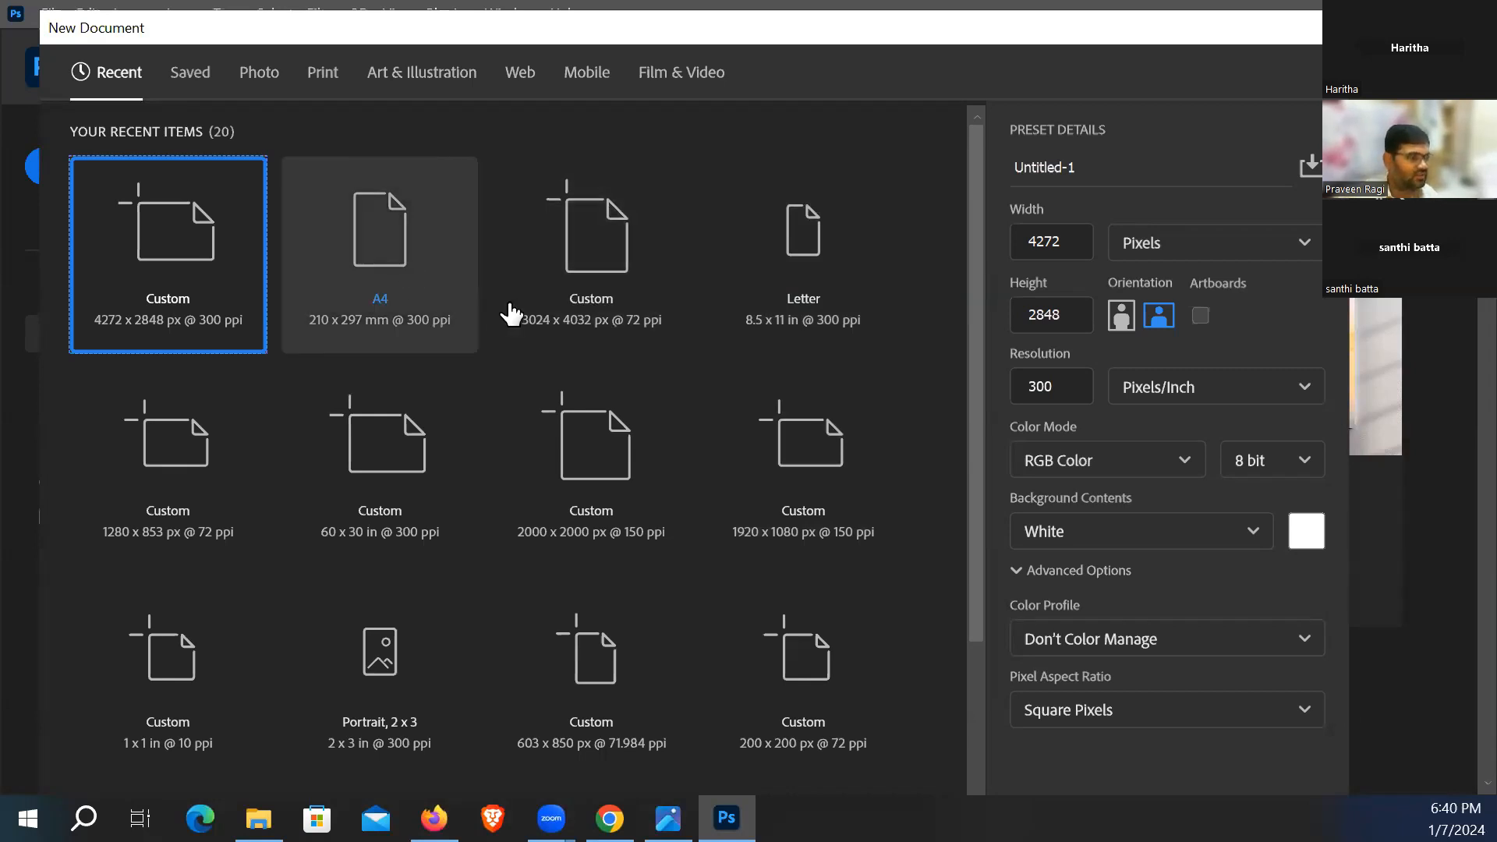
click(398, 271)
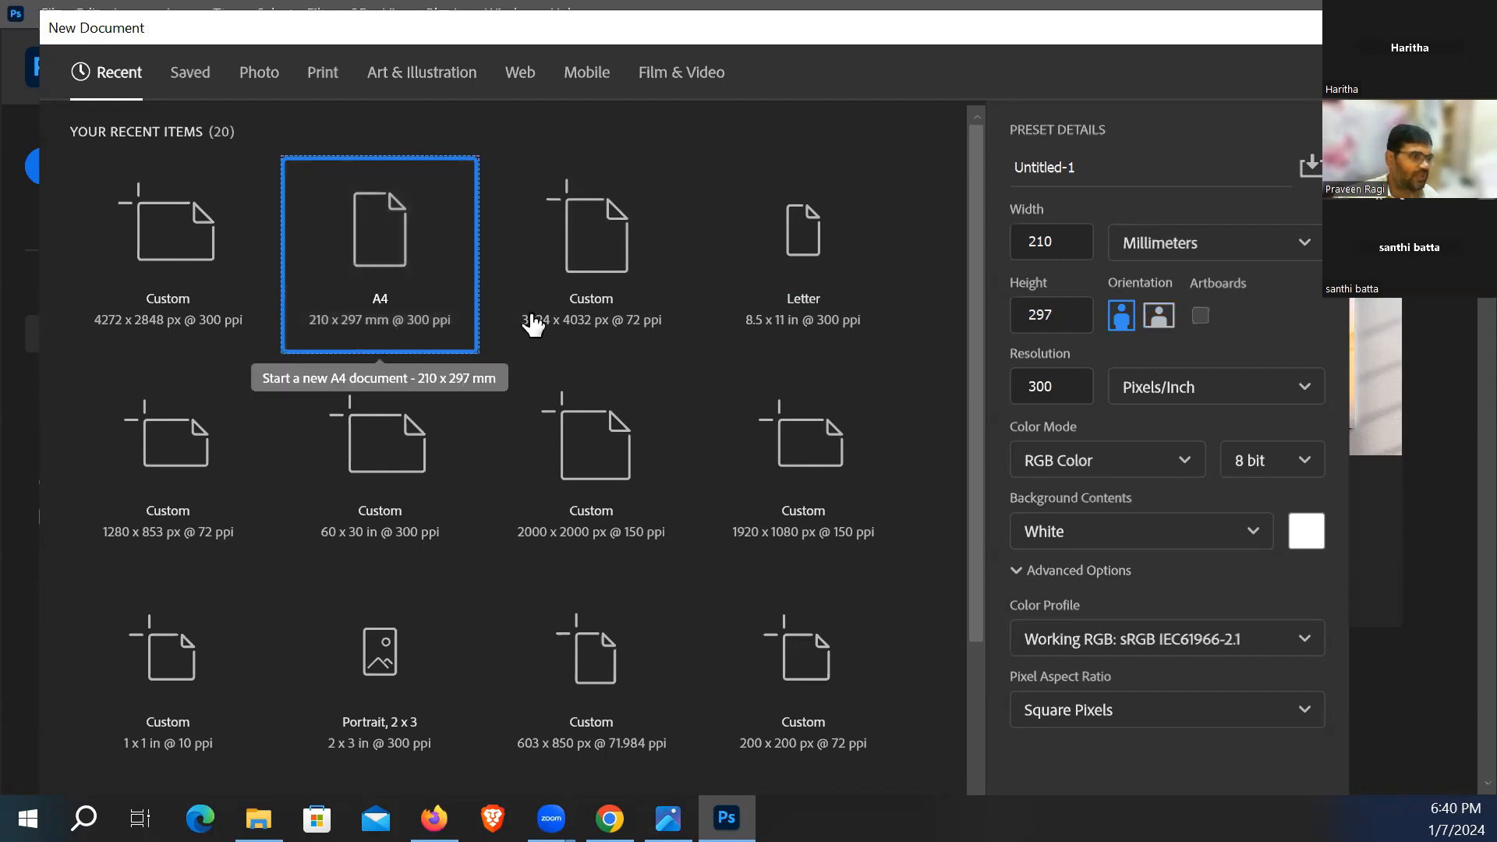
click(323, 80)
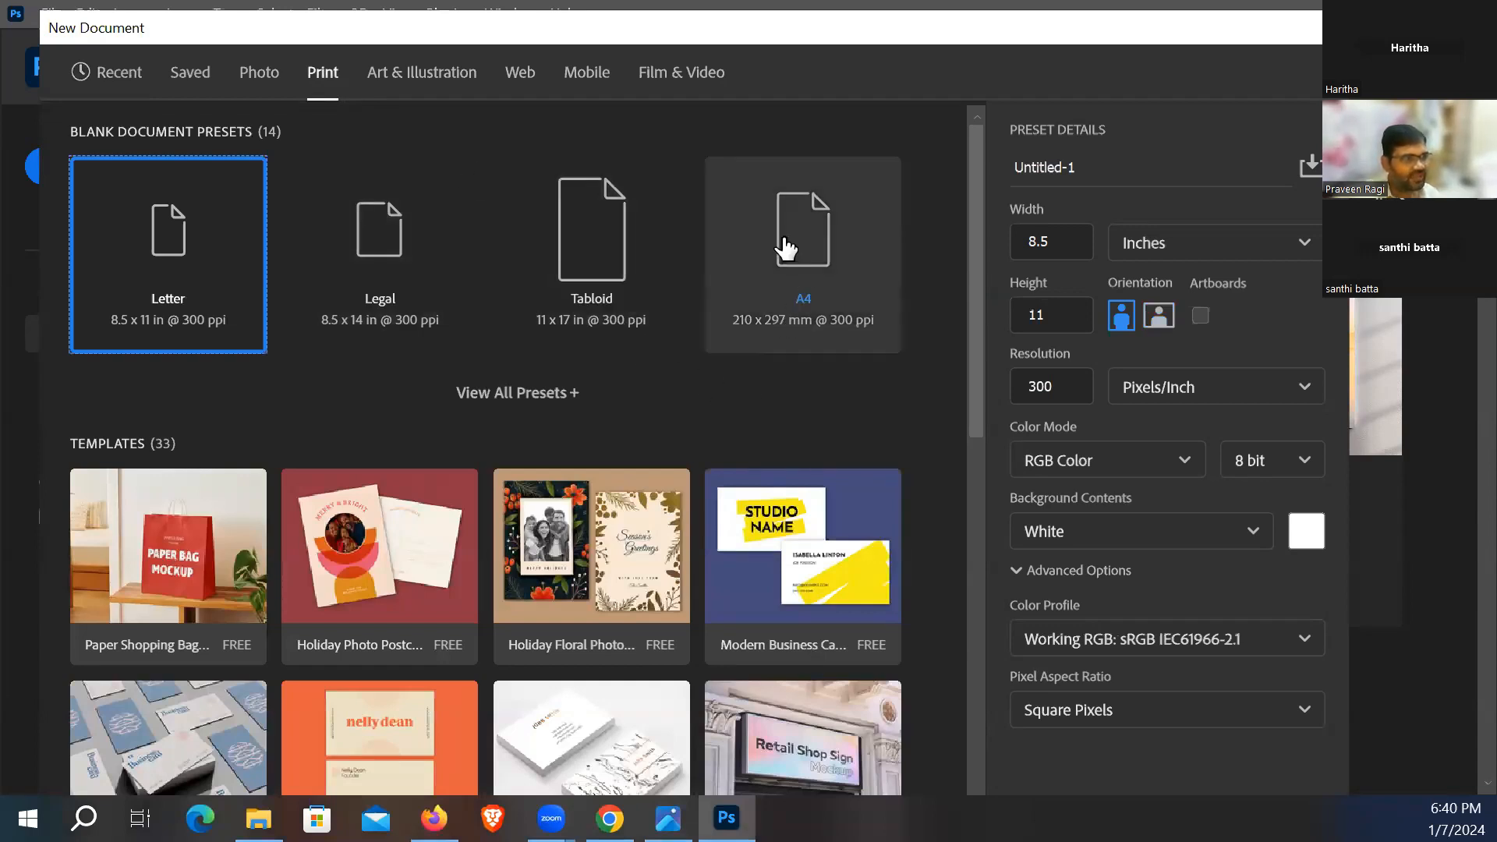
click(846, 271)
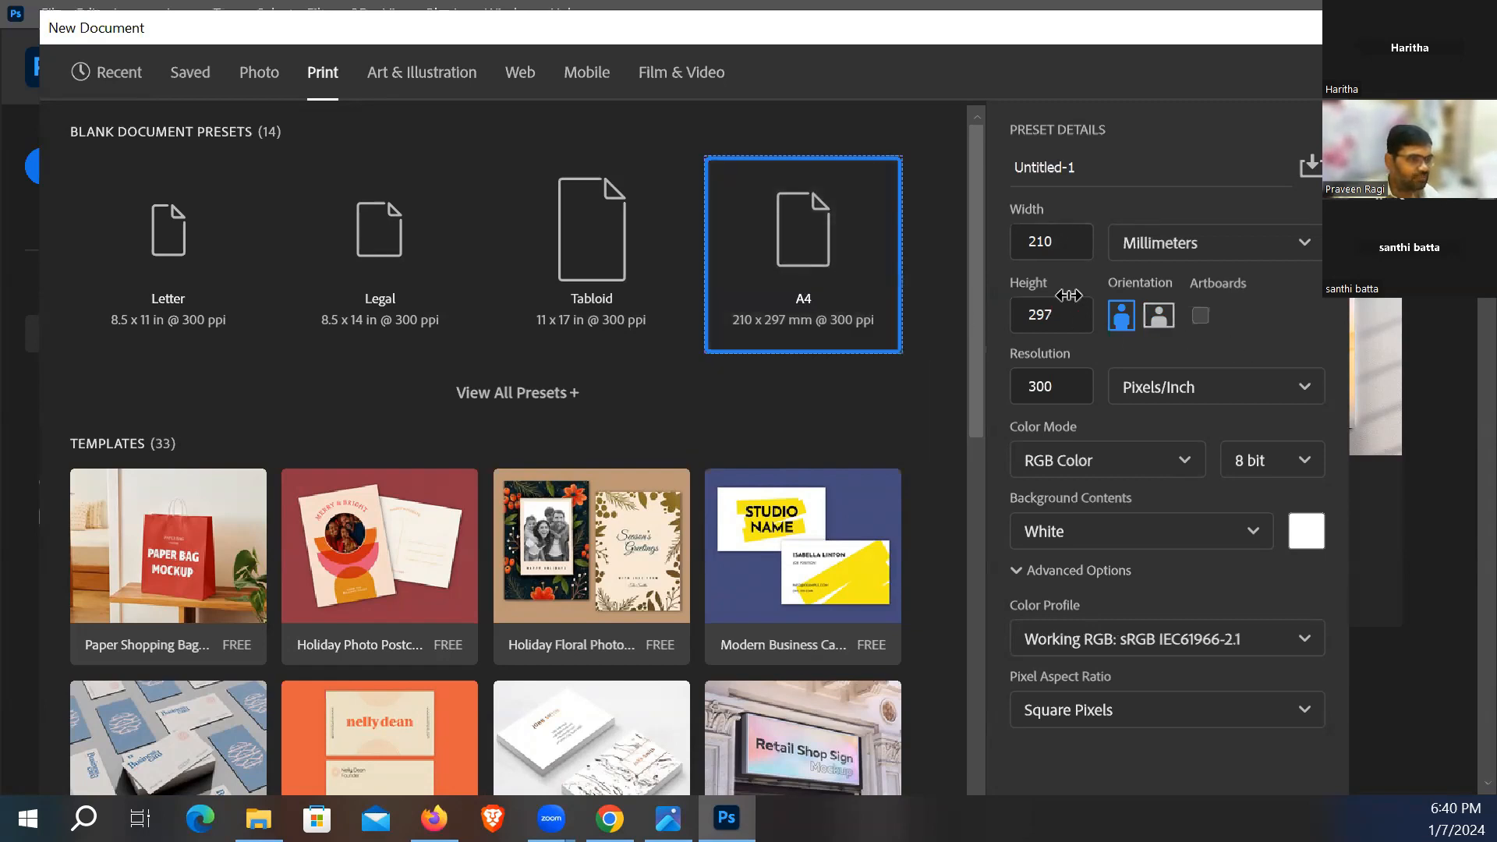
Step: Set the A4 document to landscape orientation, keeping 300 pixels/inch resolution and RGB Color mode
click(1159, 316)
click(1049, 394)
drag(1076, 394, 984, 398)
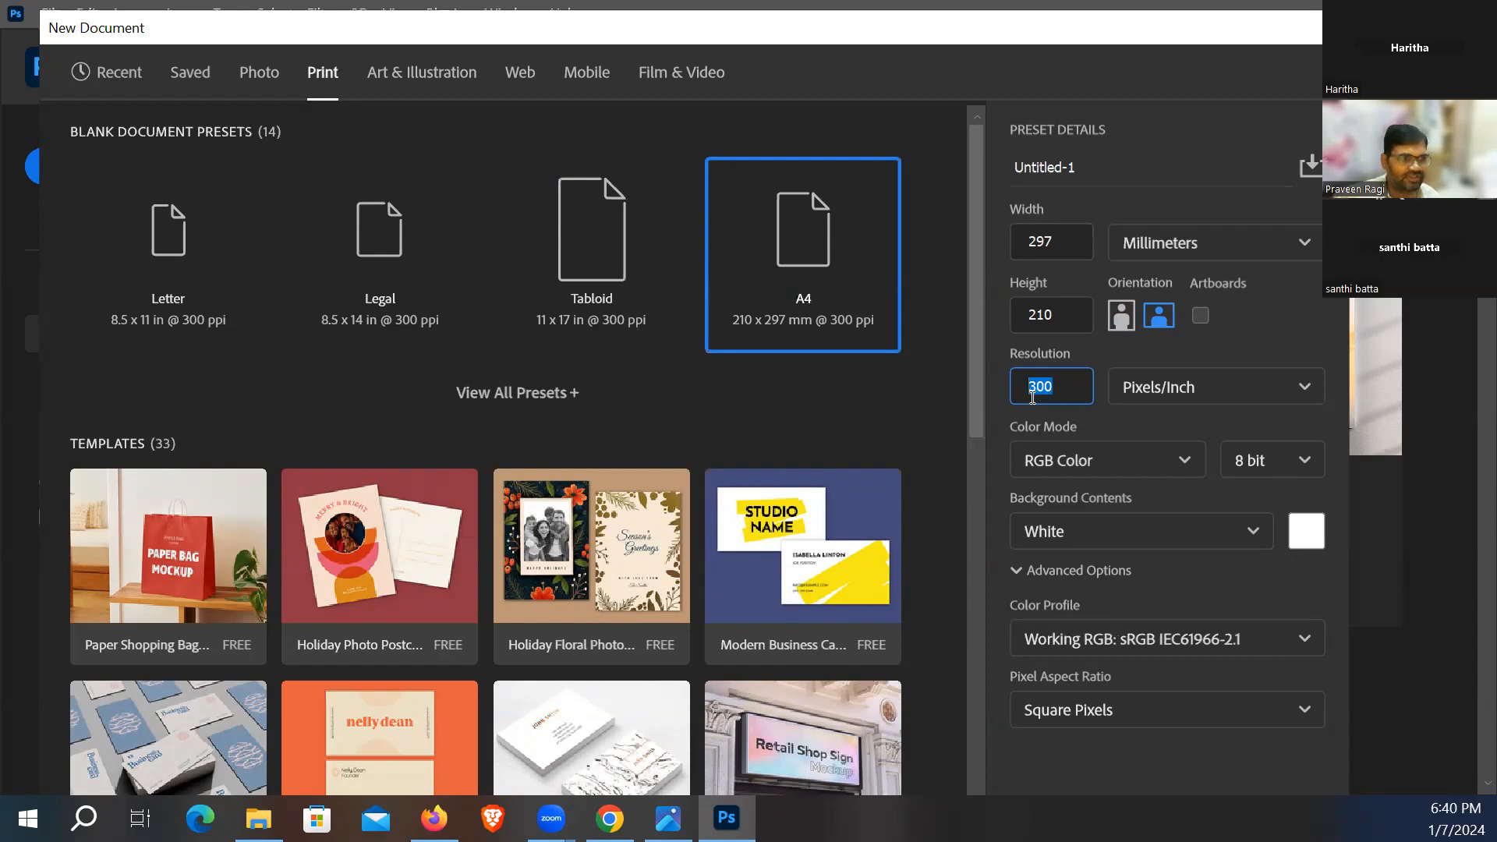
click(1169, 471)
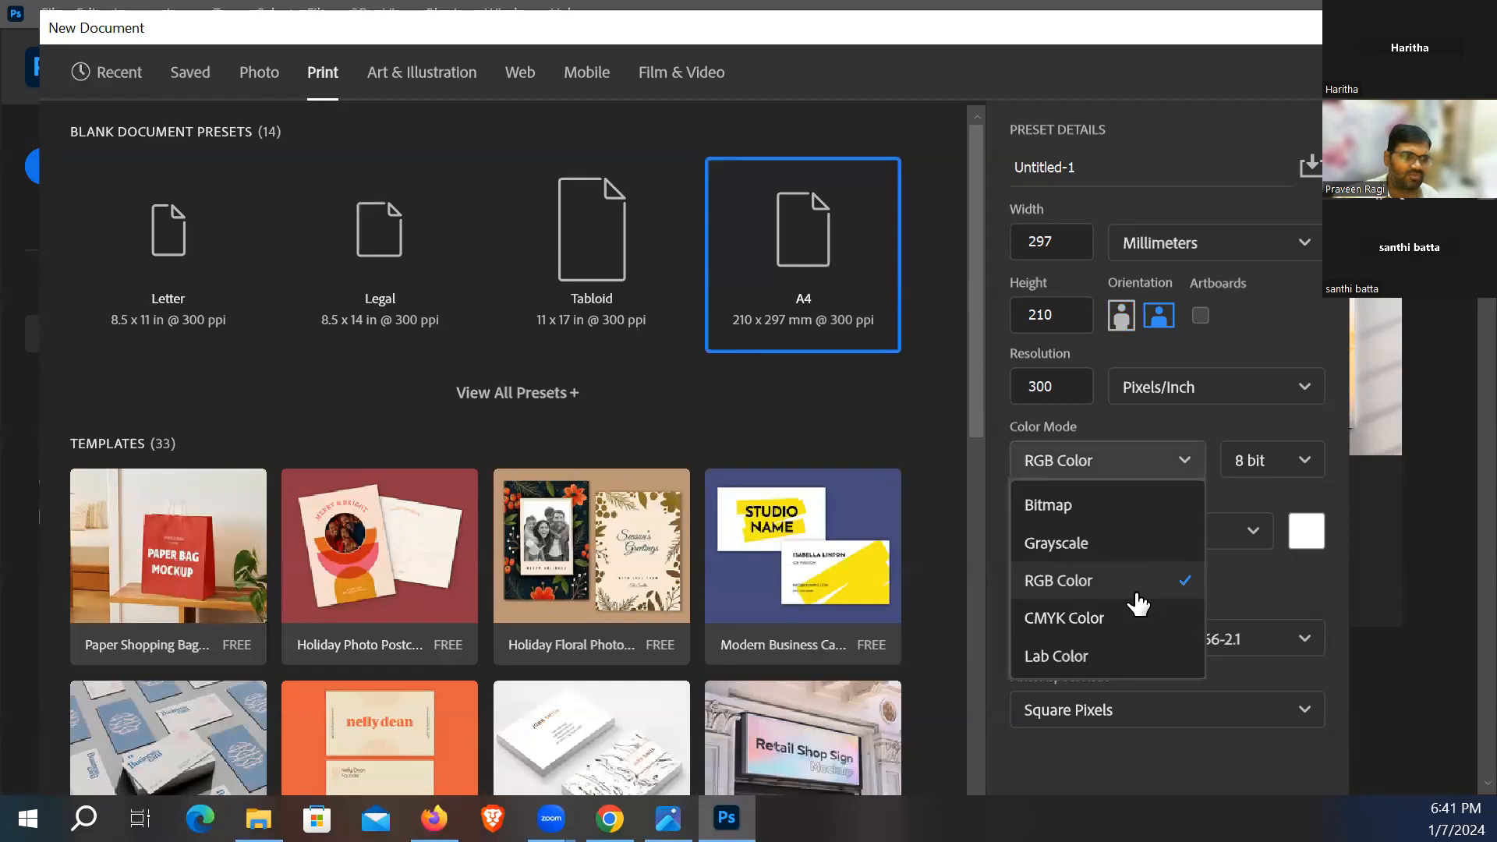
click(1104, 590)
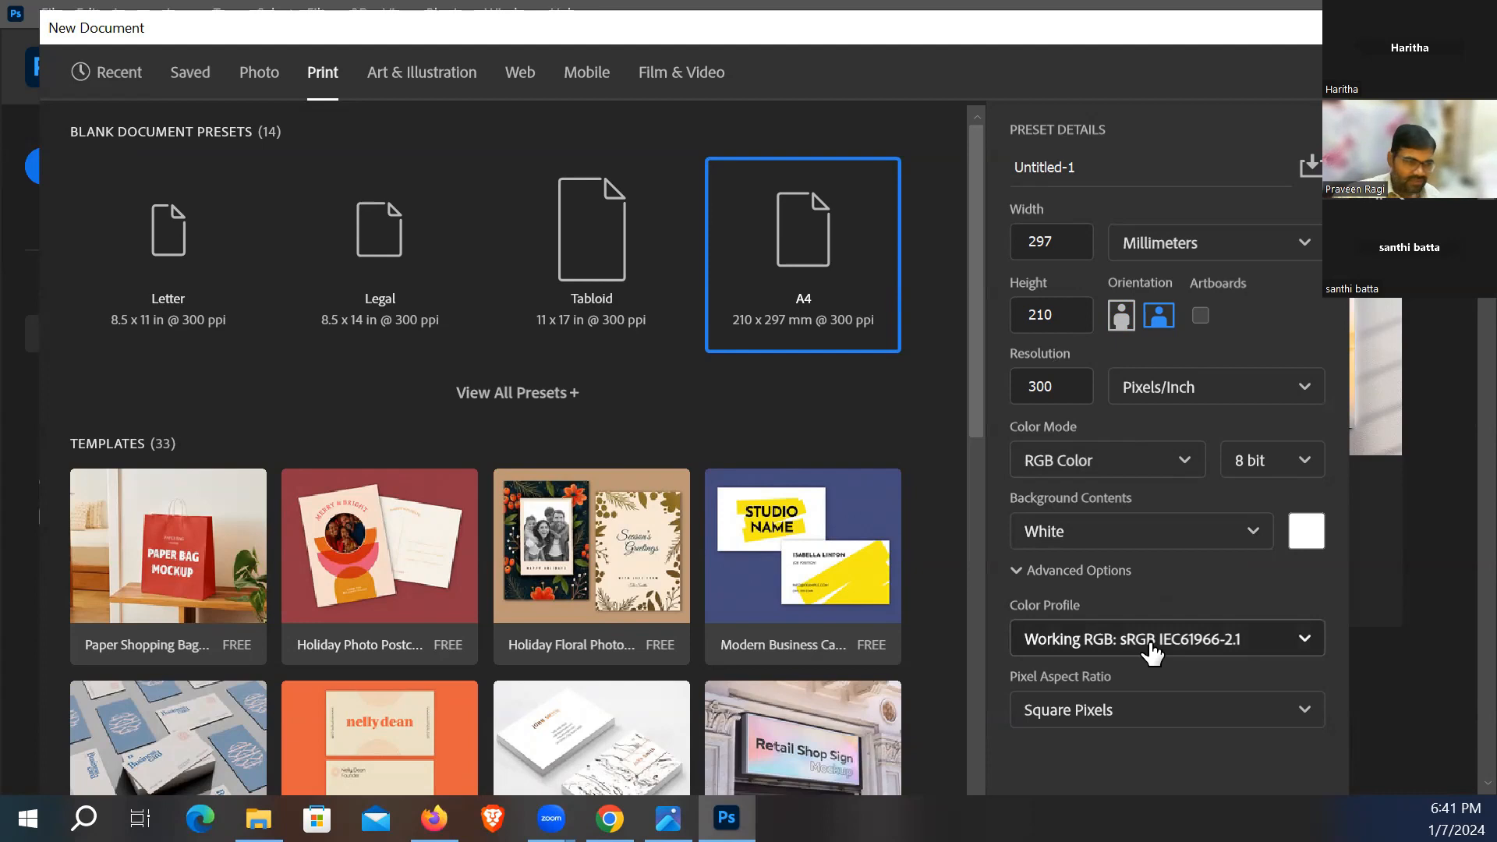
Step: Create the landscape A4 document and dock the floating Layers panel as an icon beside the canvas
click(1102, 579)
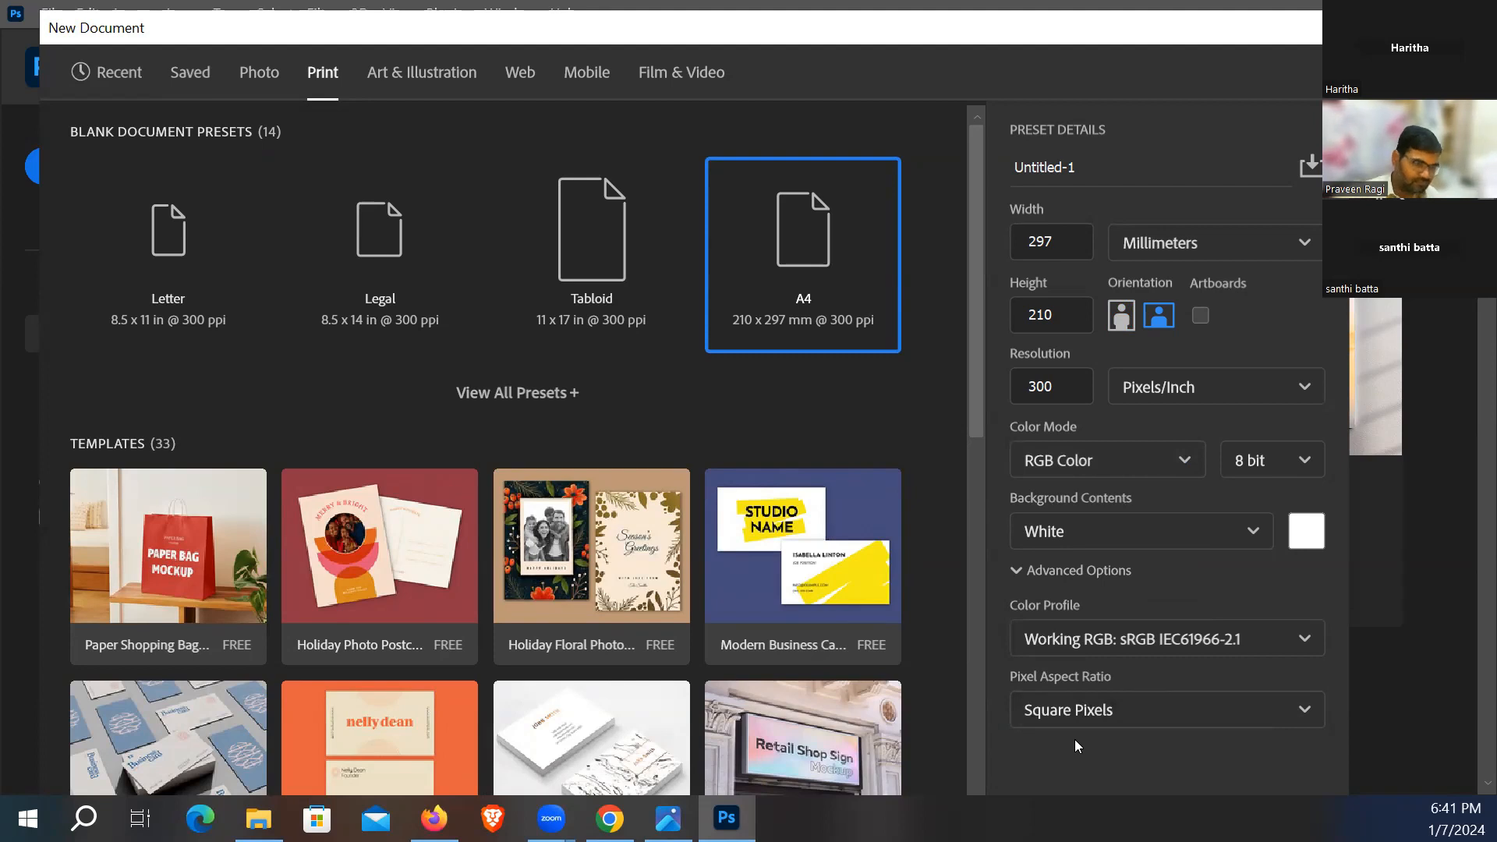
drag(1037, 28, 824, 19)
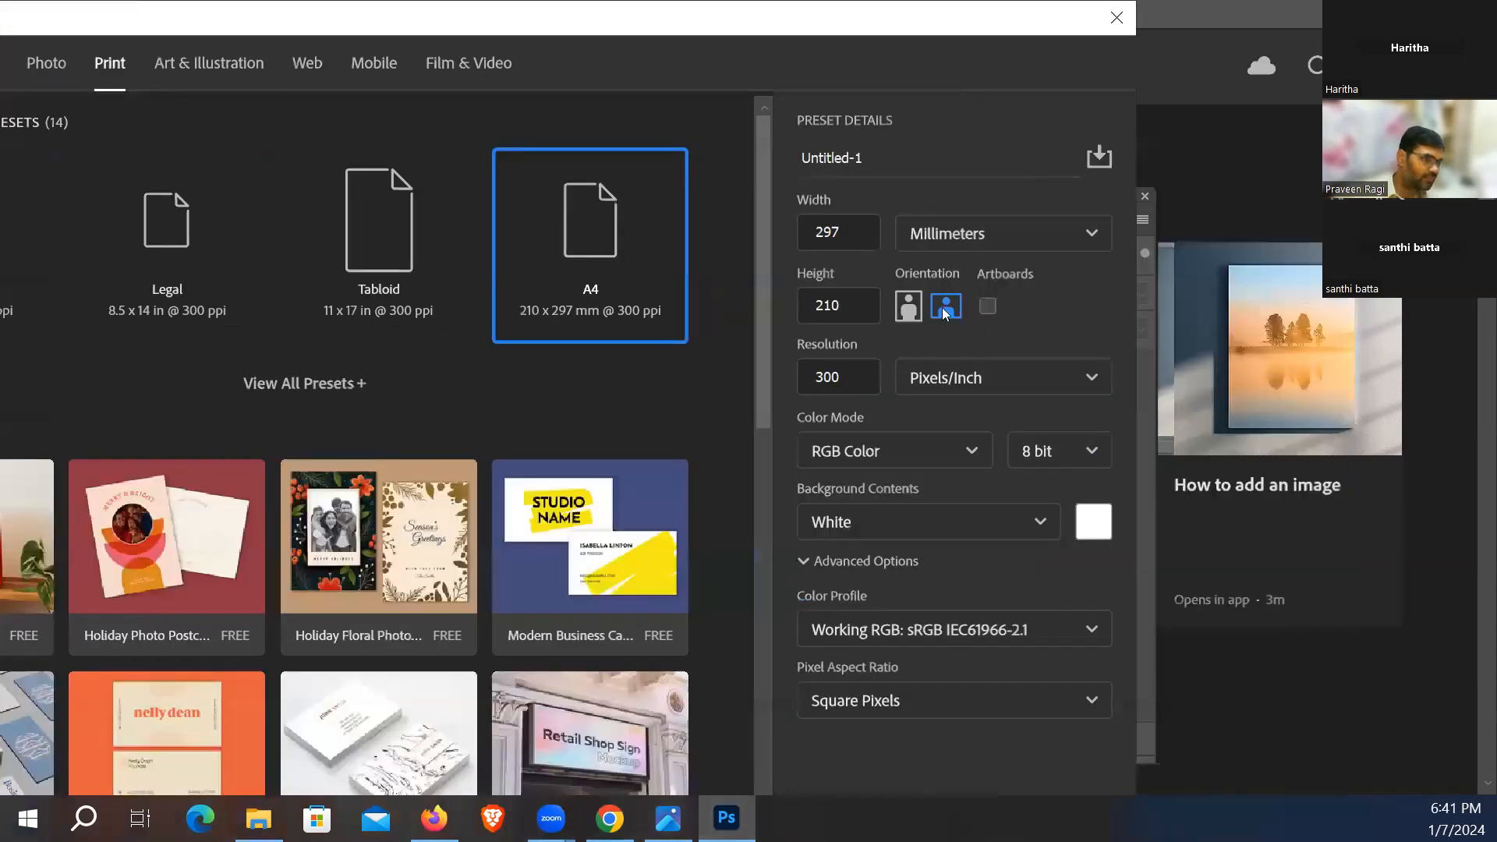
key(Tab)
key(Tab)
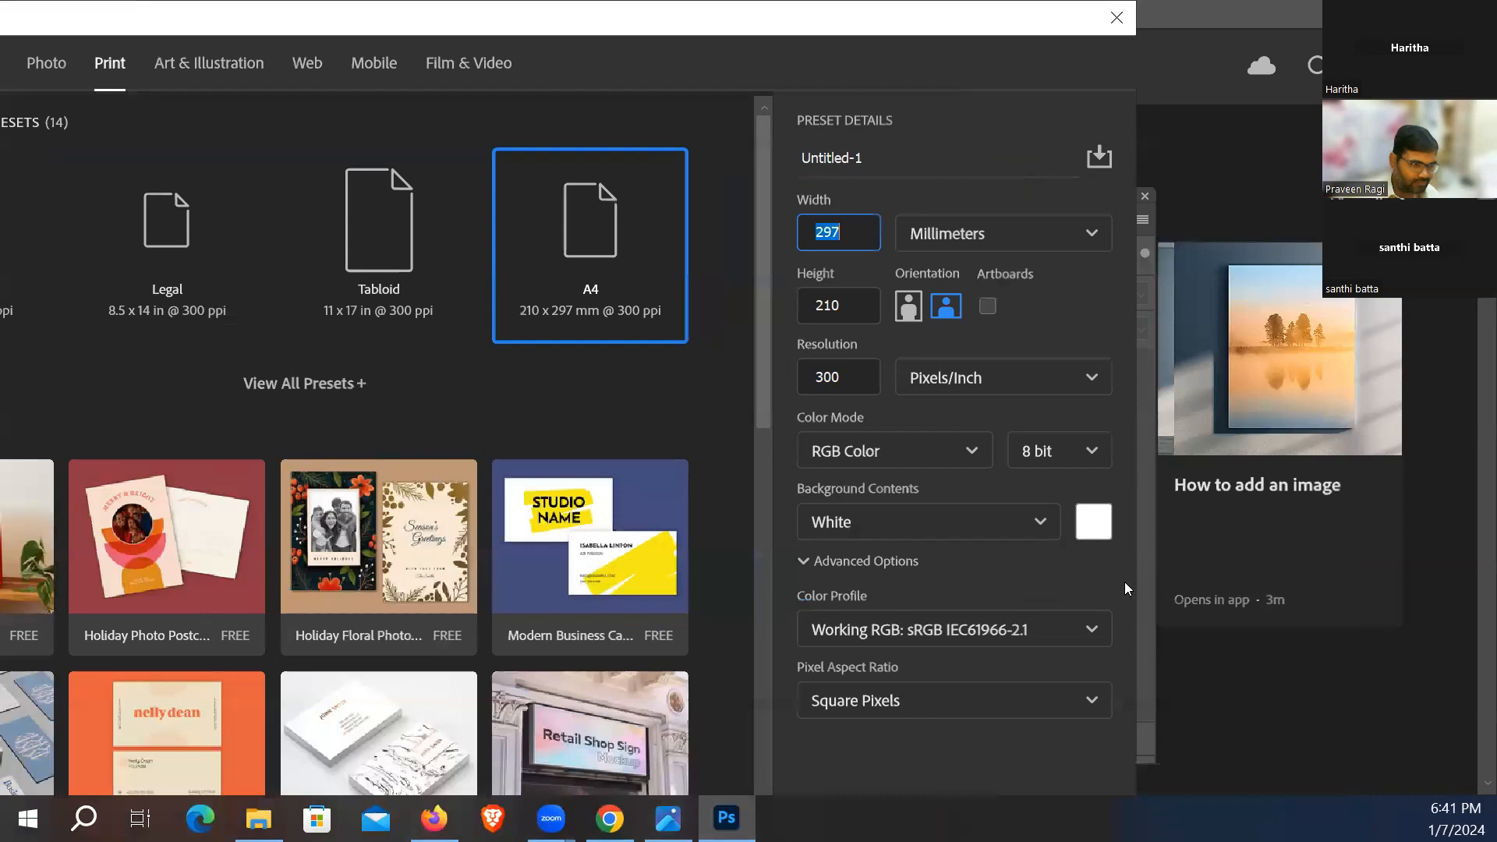
key(Return)
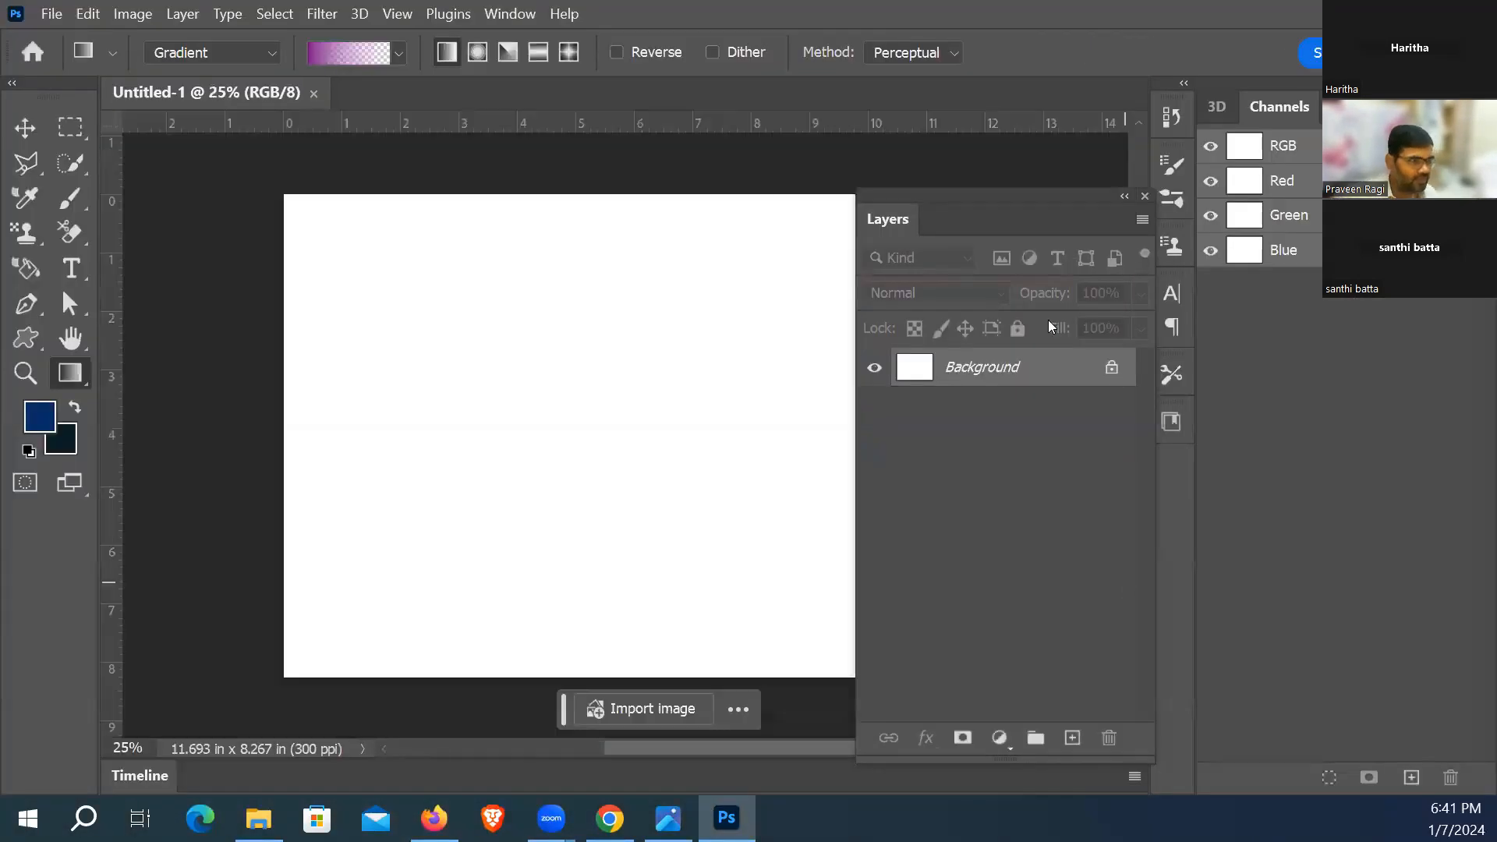
drag(947, 202, 1107, 226)
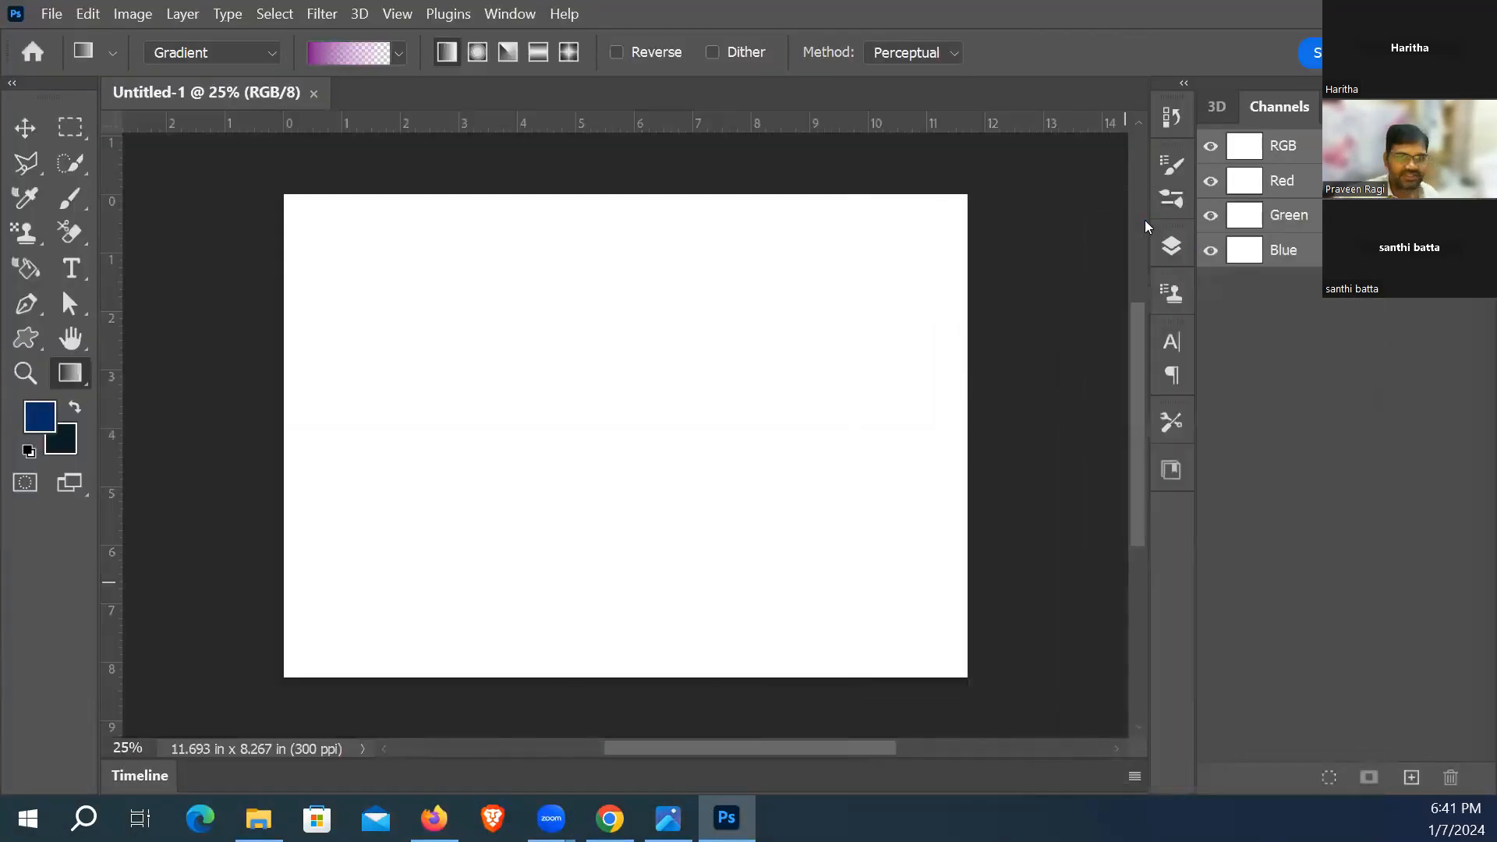
Step: Check the brochure layout in the reference image 3901210.jpg, then return to the blank Photoshop document
click(668, 817)
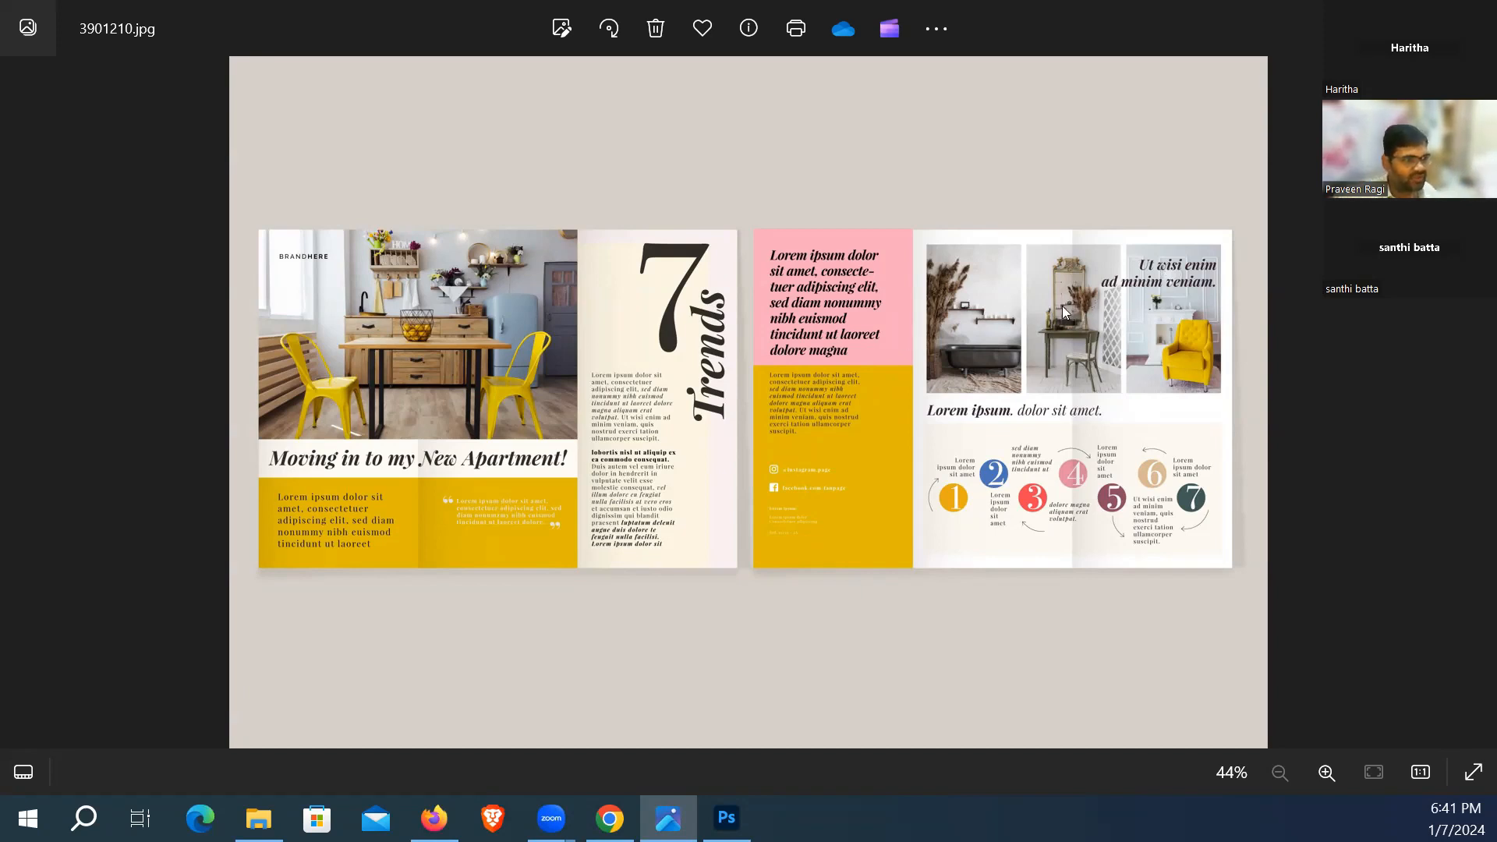
key(alt+Tab)
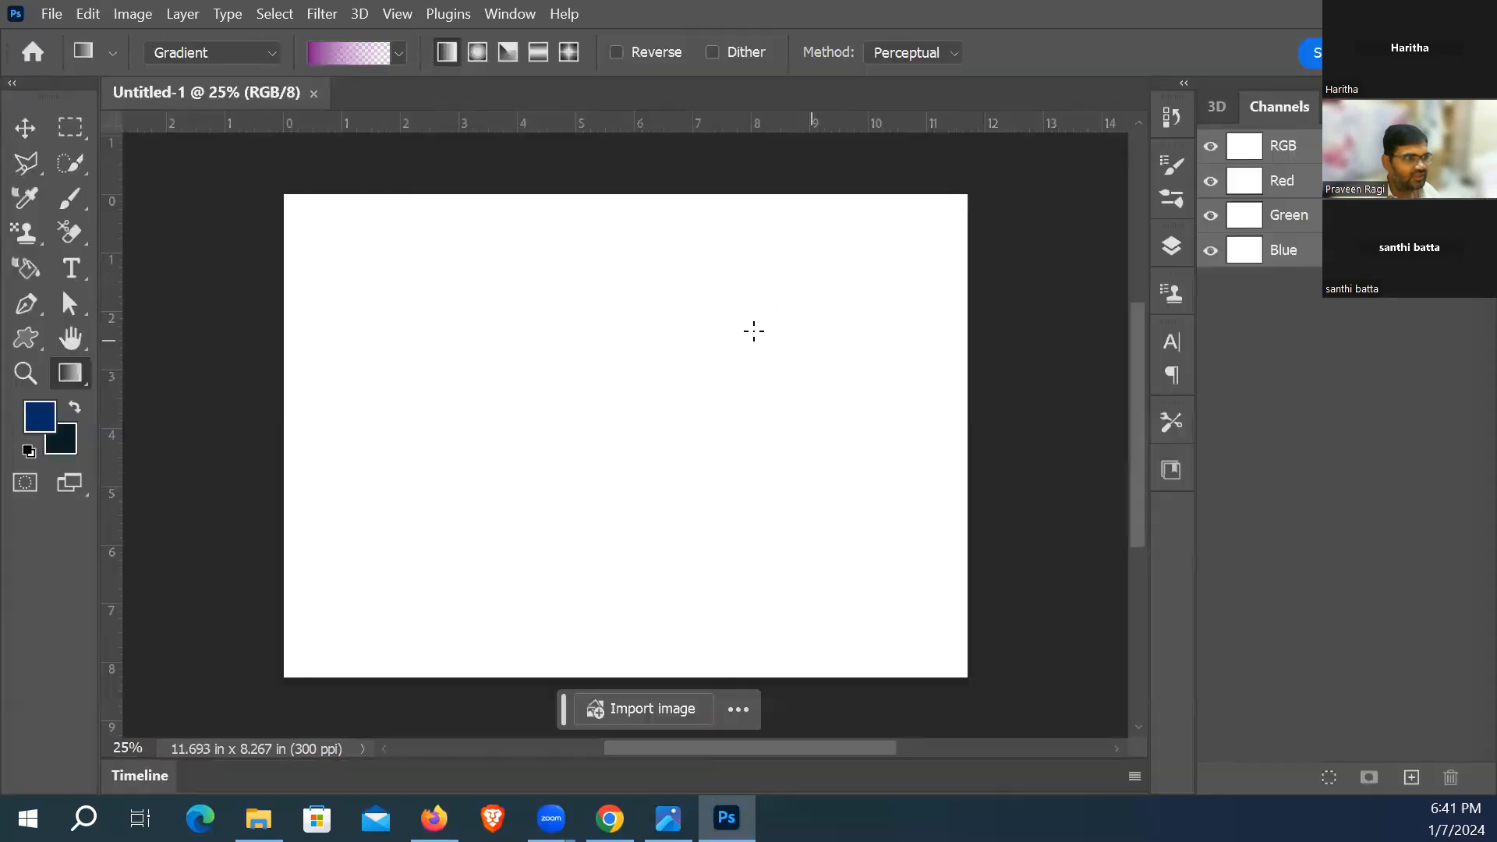
key(ctrl+minus)
key(ctrl+minus)
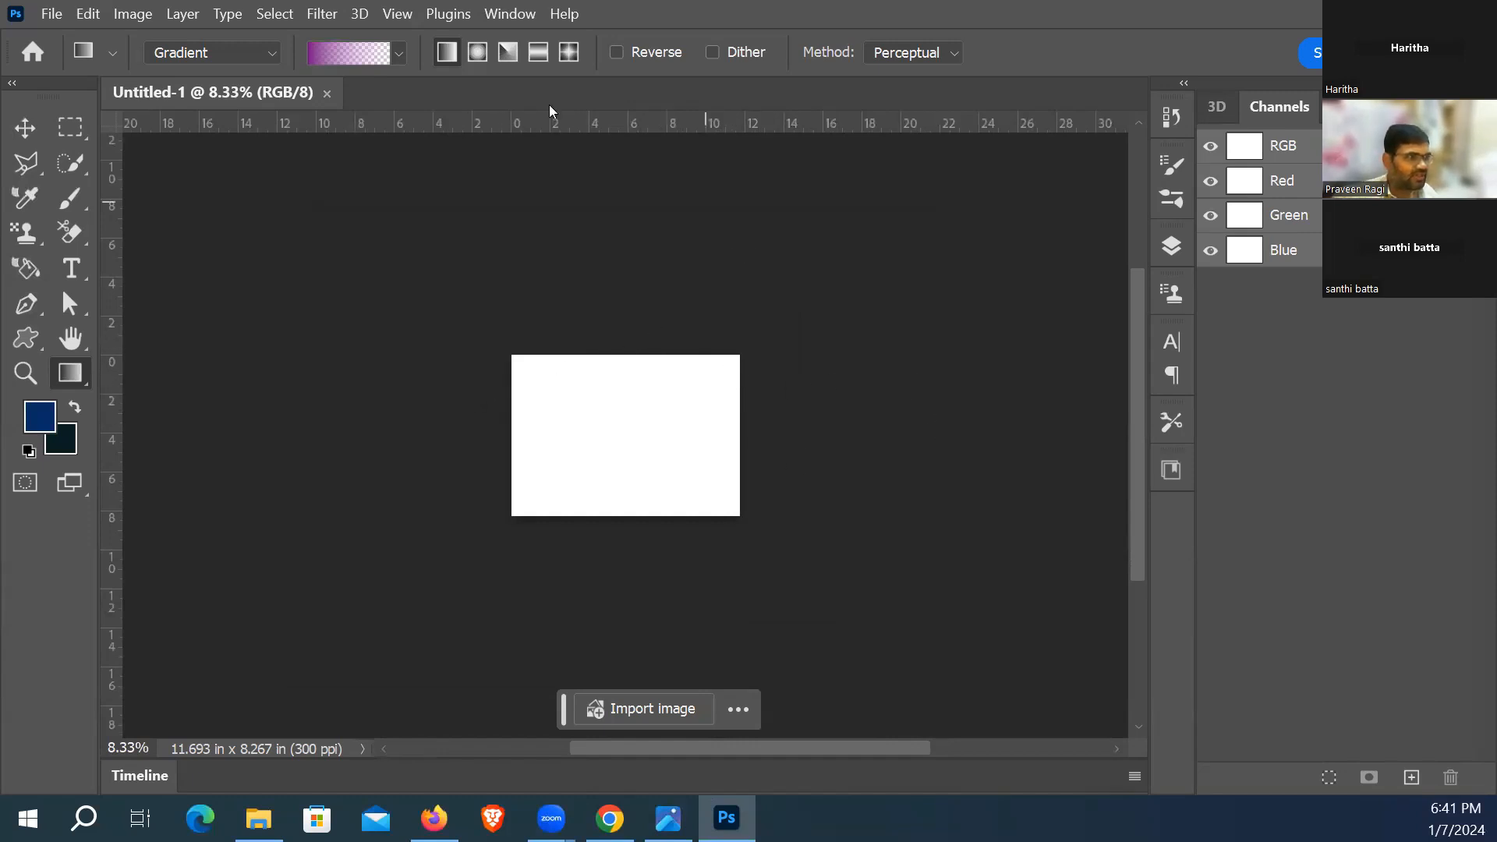
Step: Show the Layers panel and use the Artboard tool to draw an artboard about 1.84 x 1.44 in over the page's upper-left corner
click(505, 16)
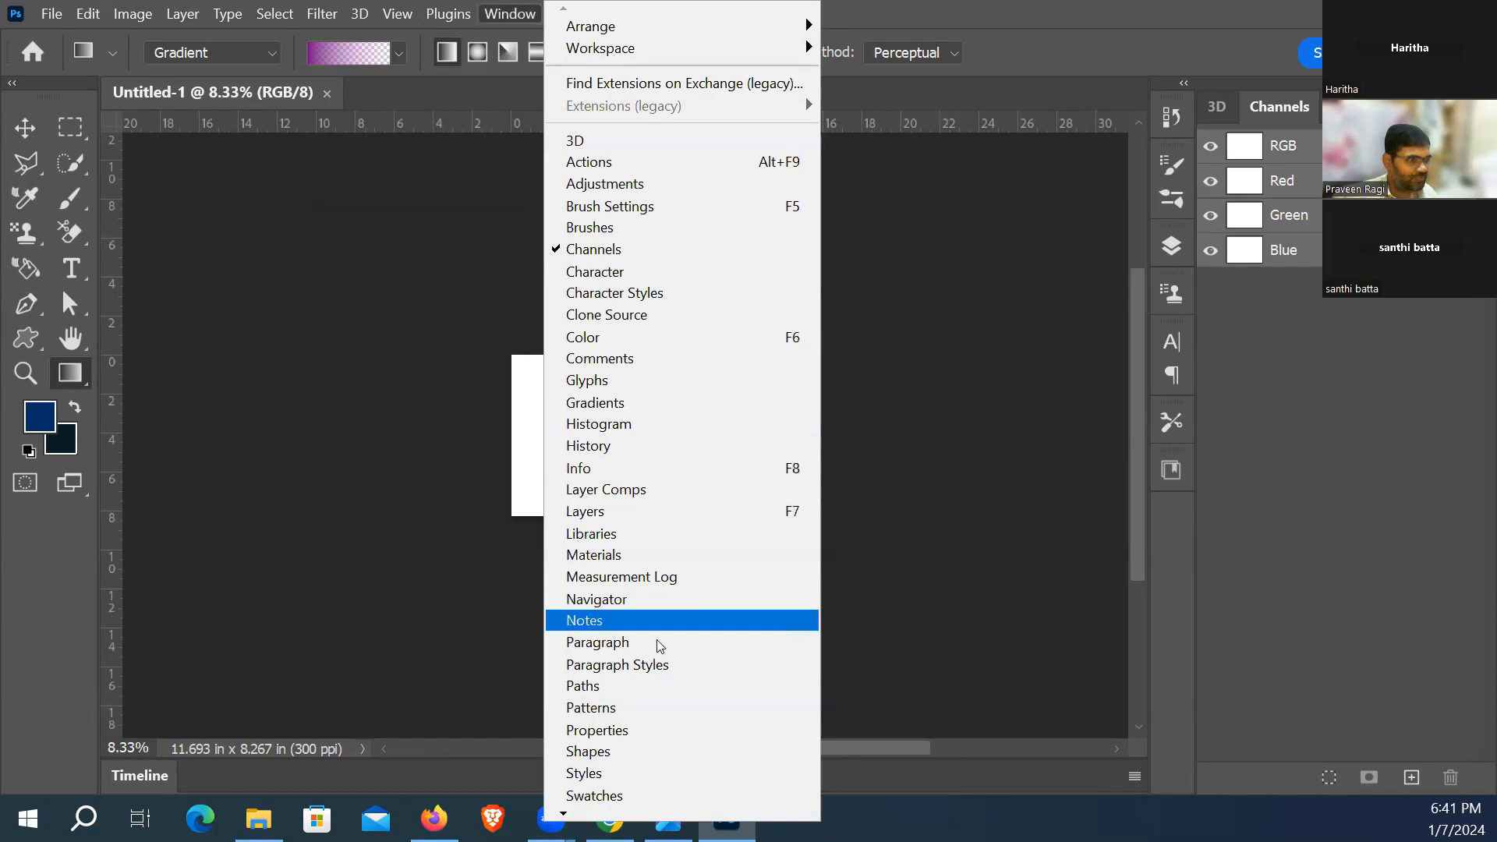
click(623, 512)
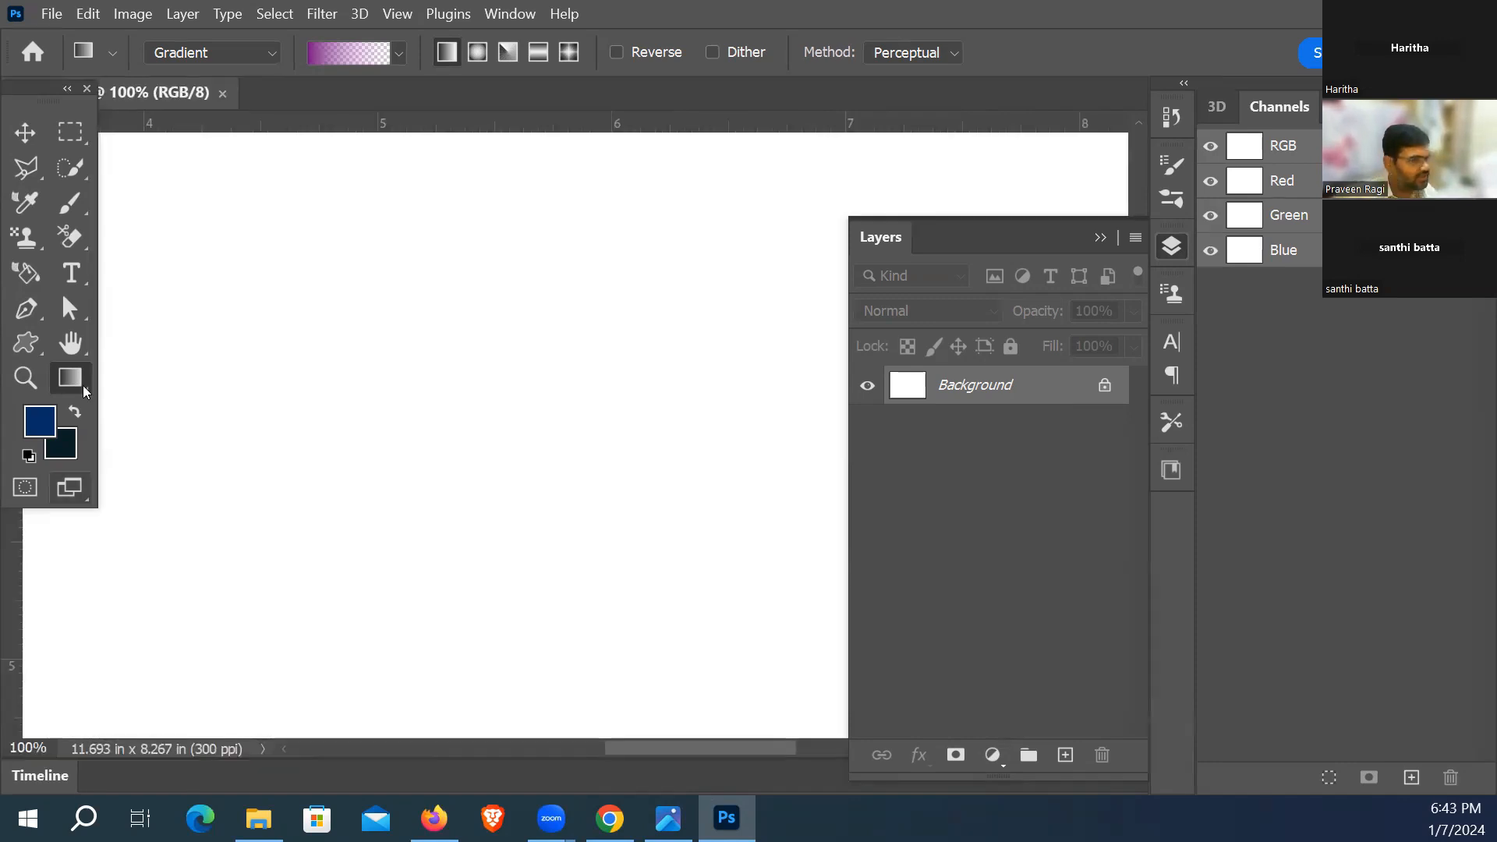
right_click(86, 391)
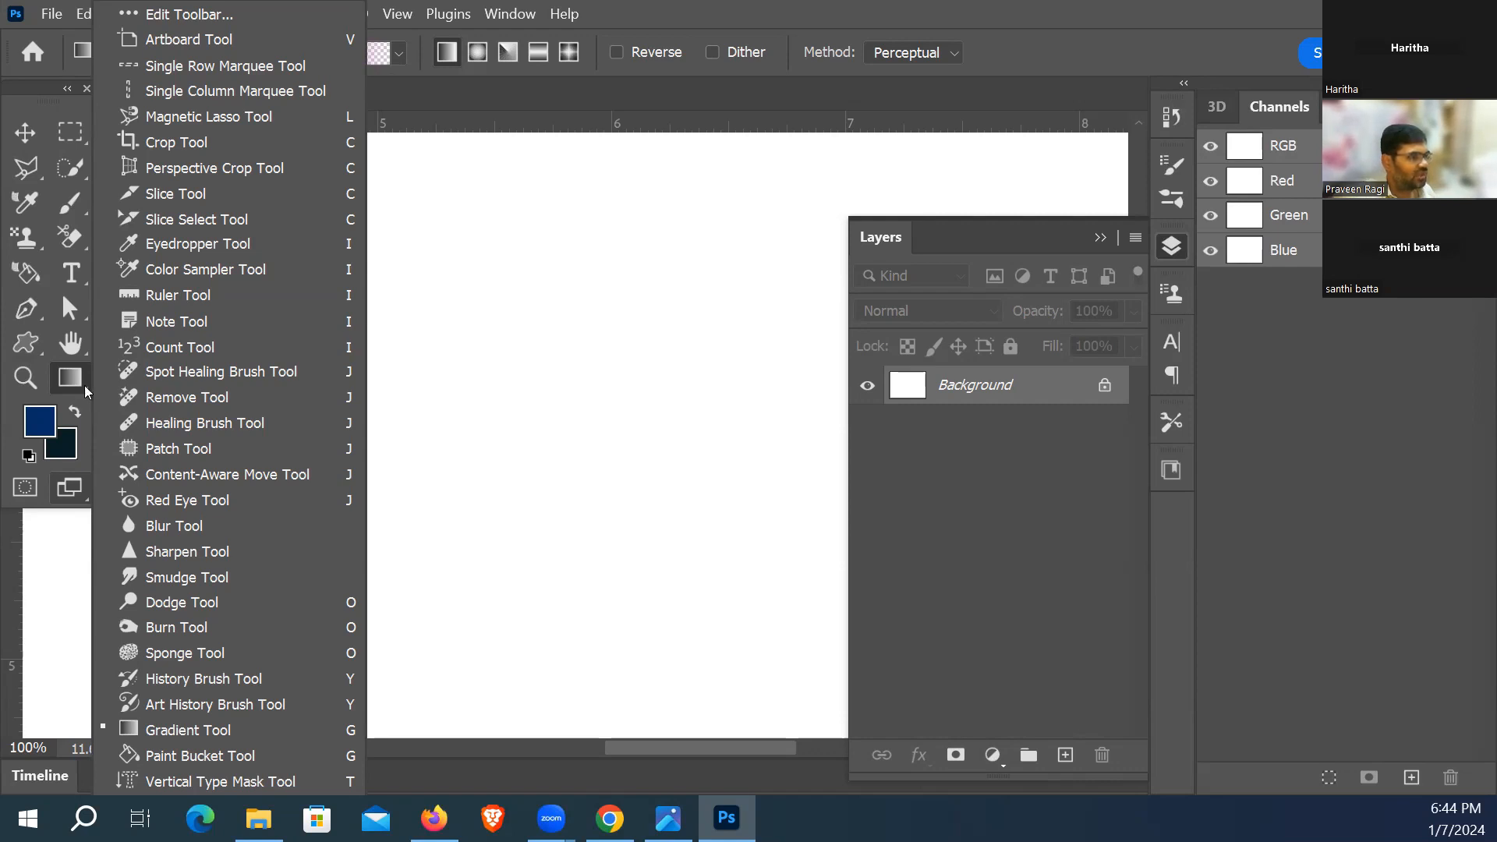
click(212, 41)
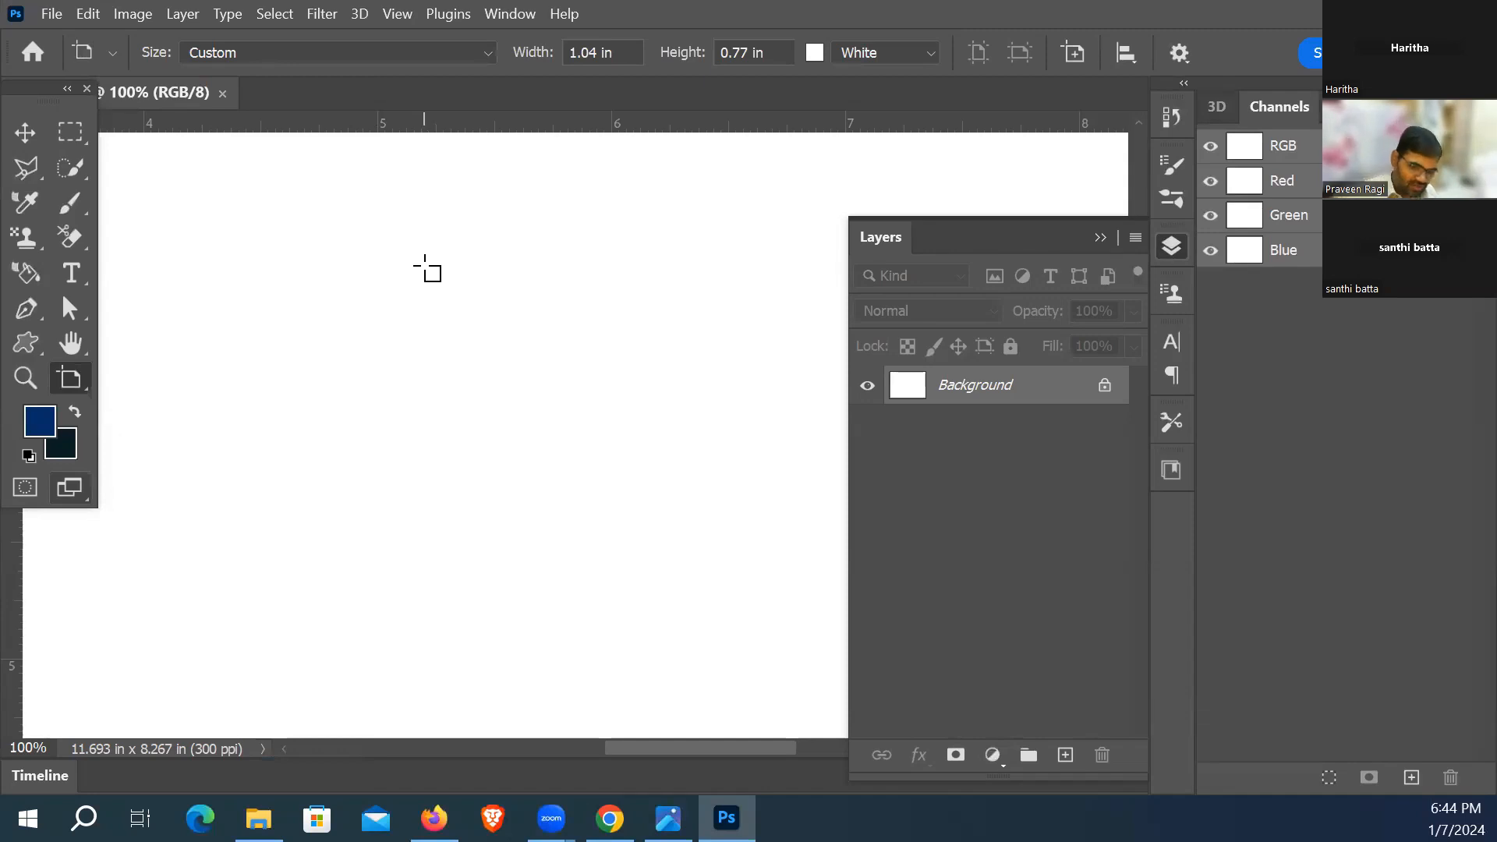
key(ctrl+minus)
key(ctrl+minus)
key(ctrl+minus)
key(ctrl+minus)
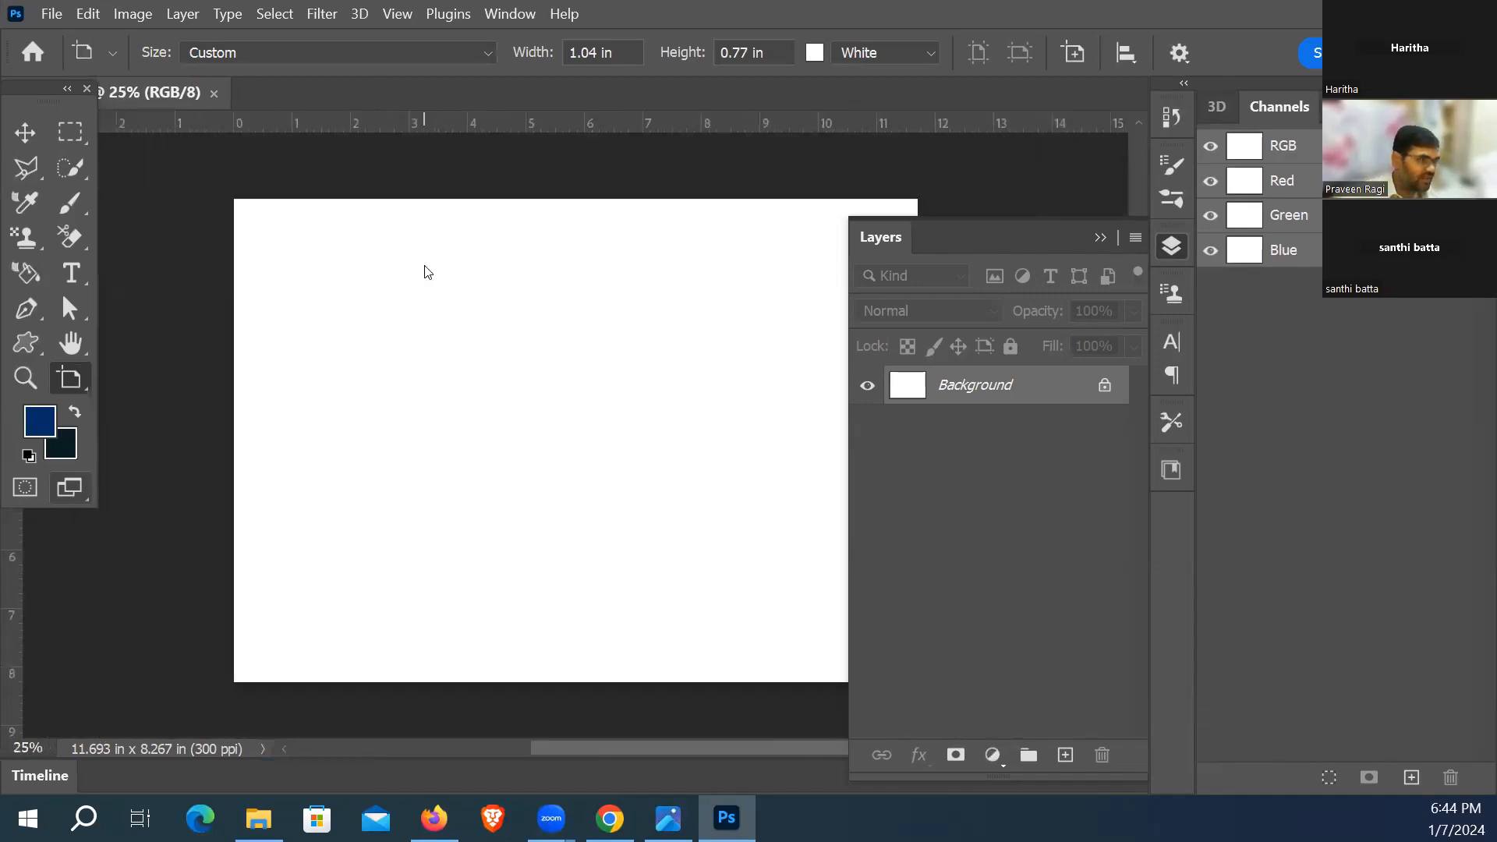
key(ctrl+minus)
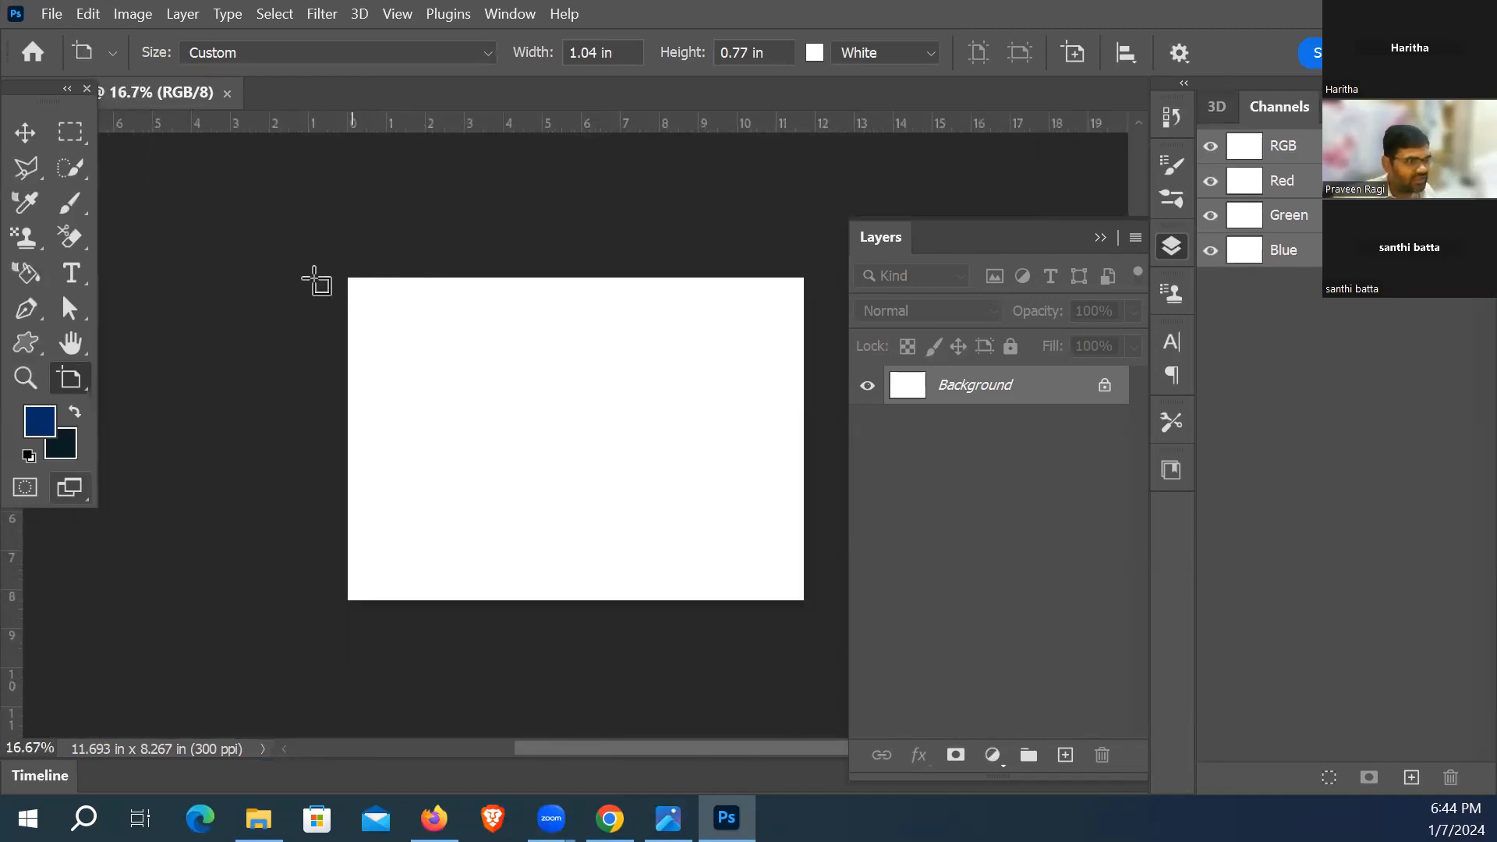
drag(332, 294, 406, 350)
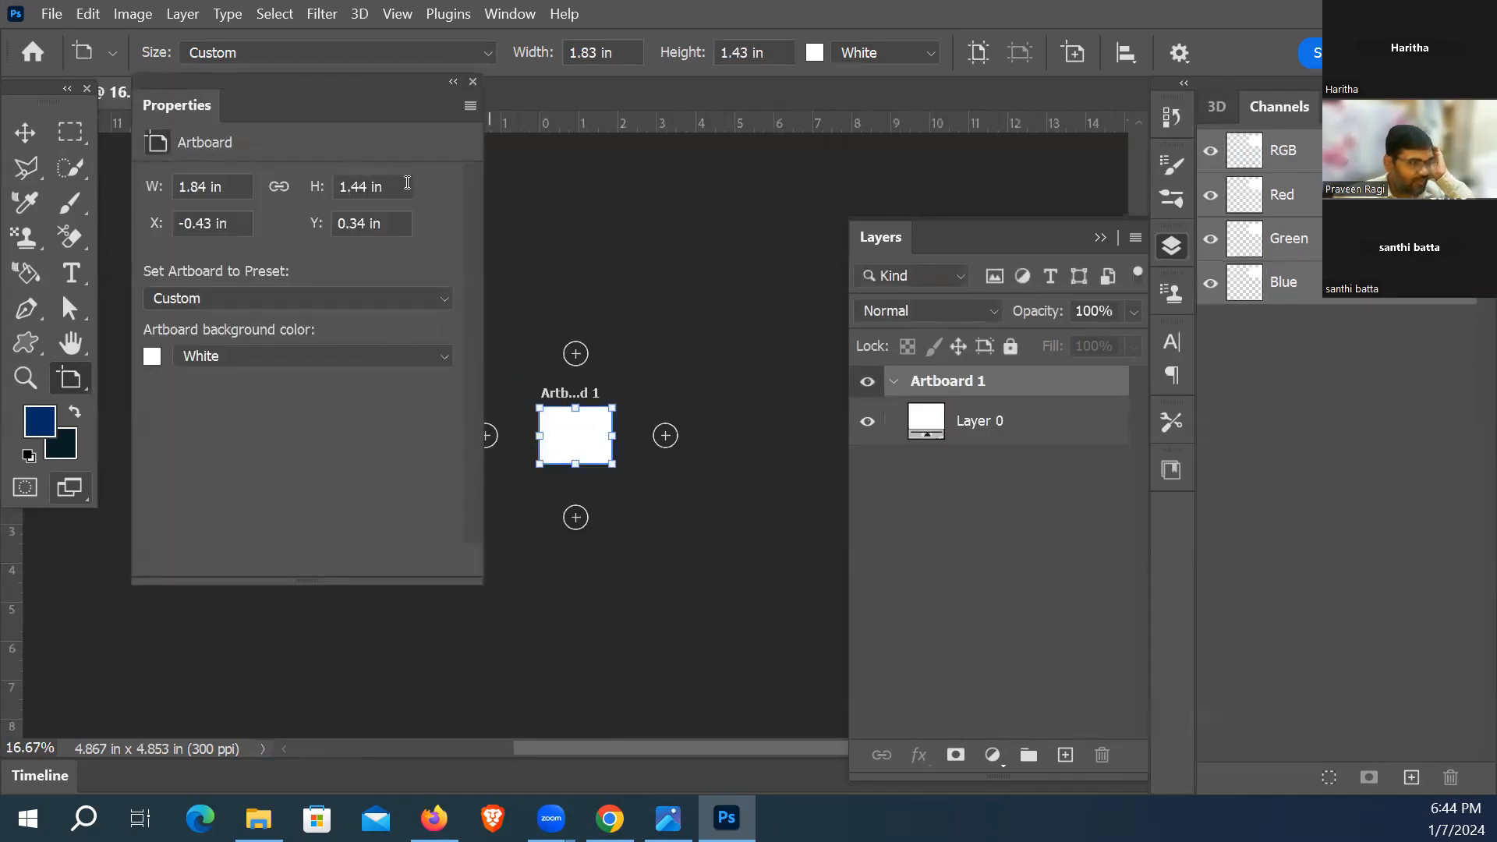
drag(230, 83, 121, 511)
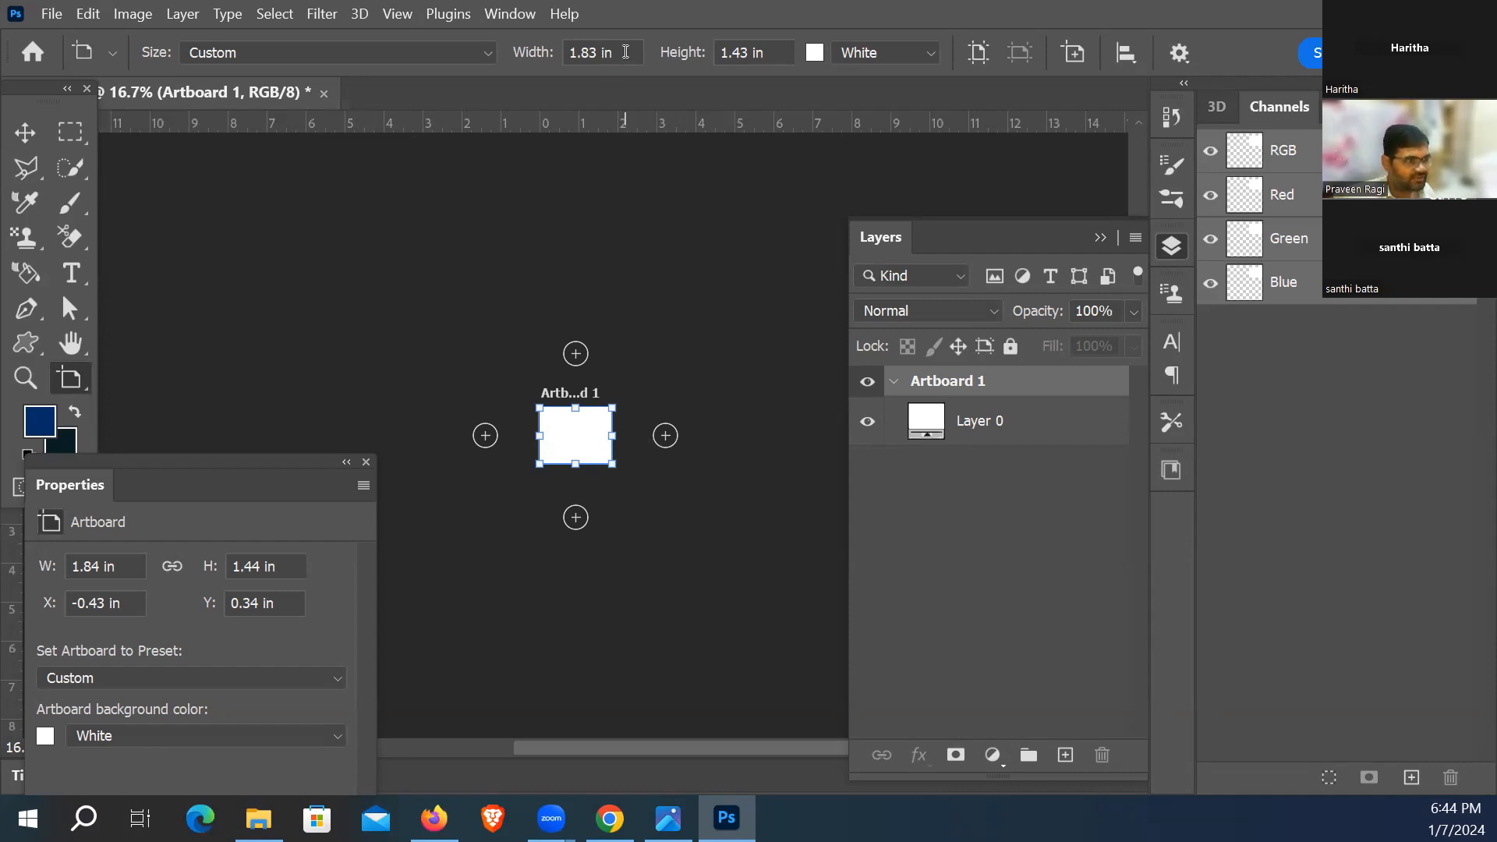
Step: Set the artboard's width to 21 cm and its height to 27.7 cm
drag(622, 56, 537, 56)
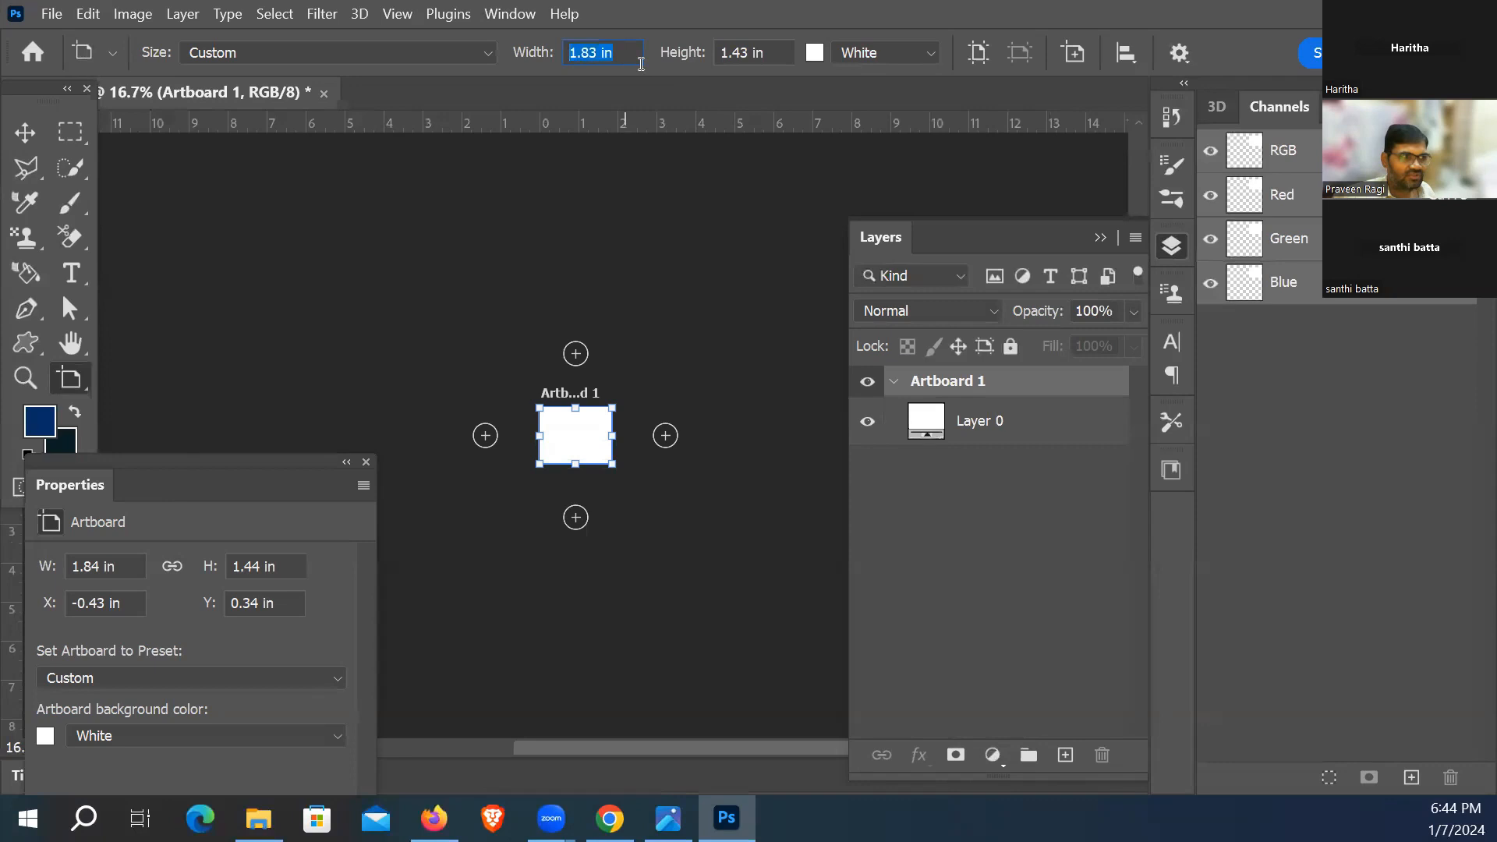
text(21)
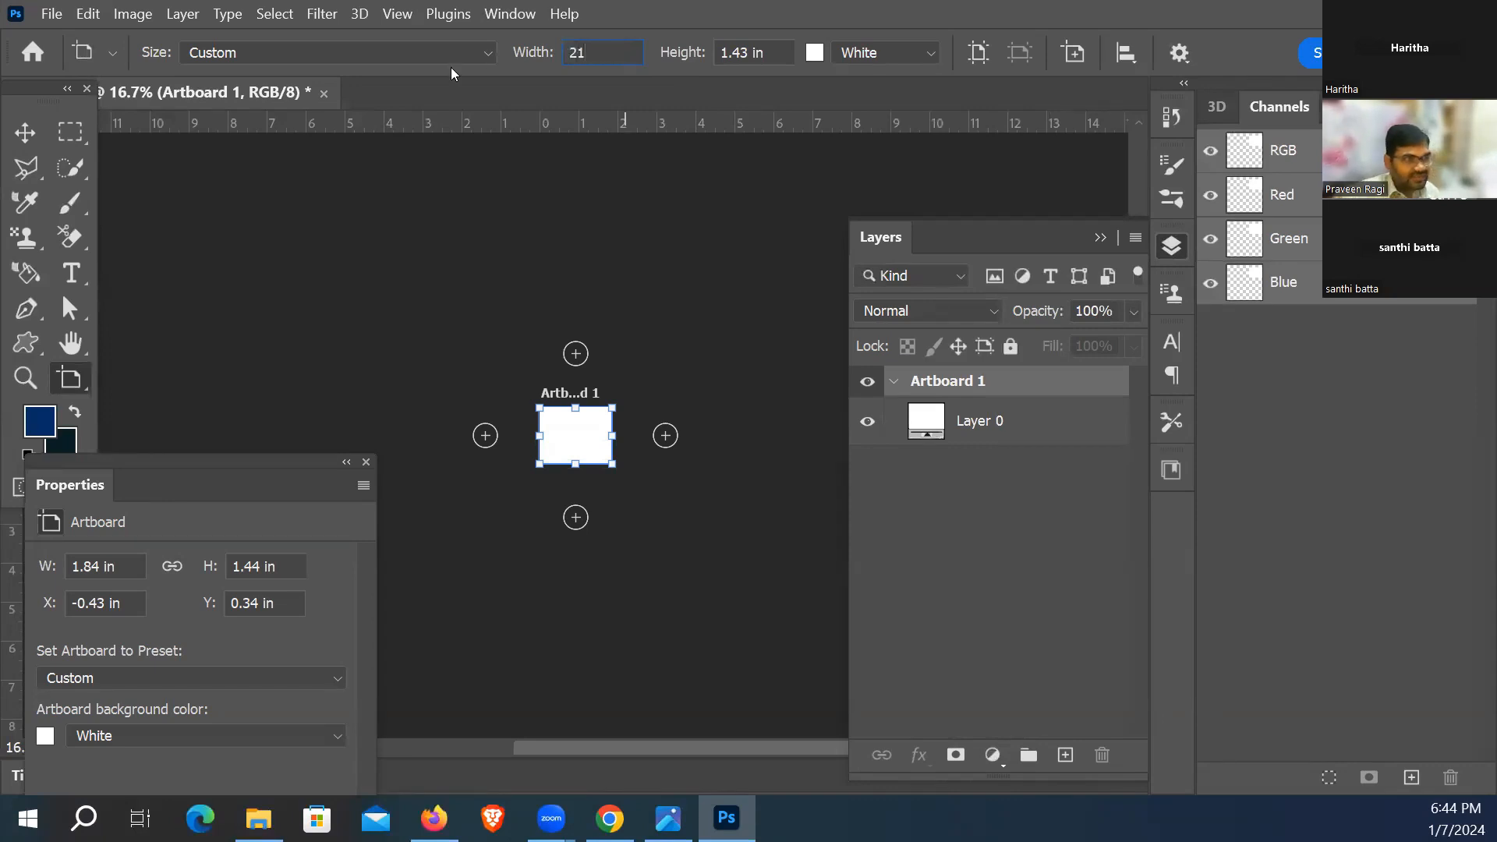
text(cm)
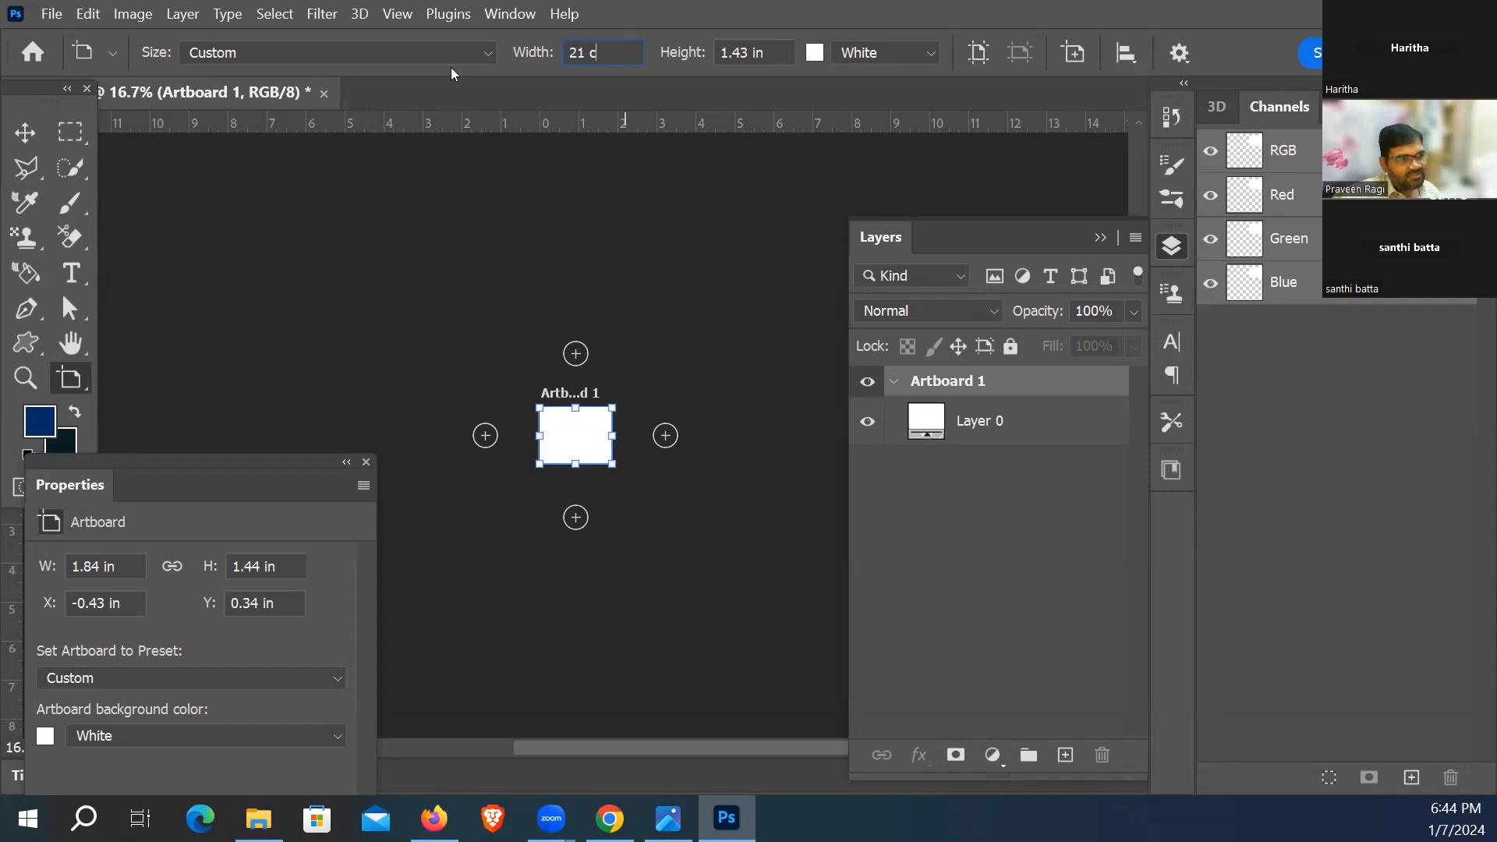
key(Return)
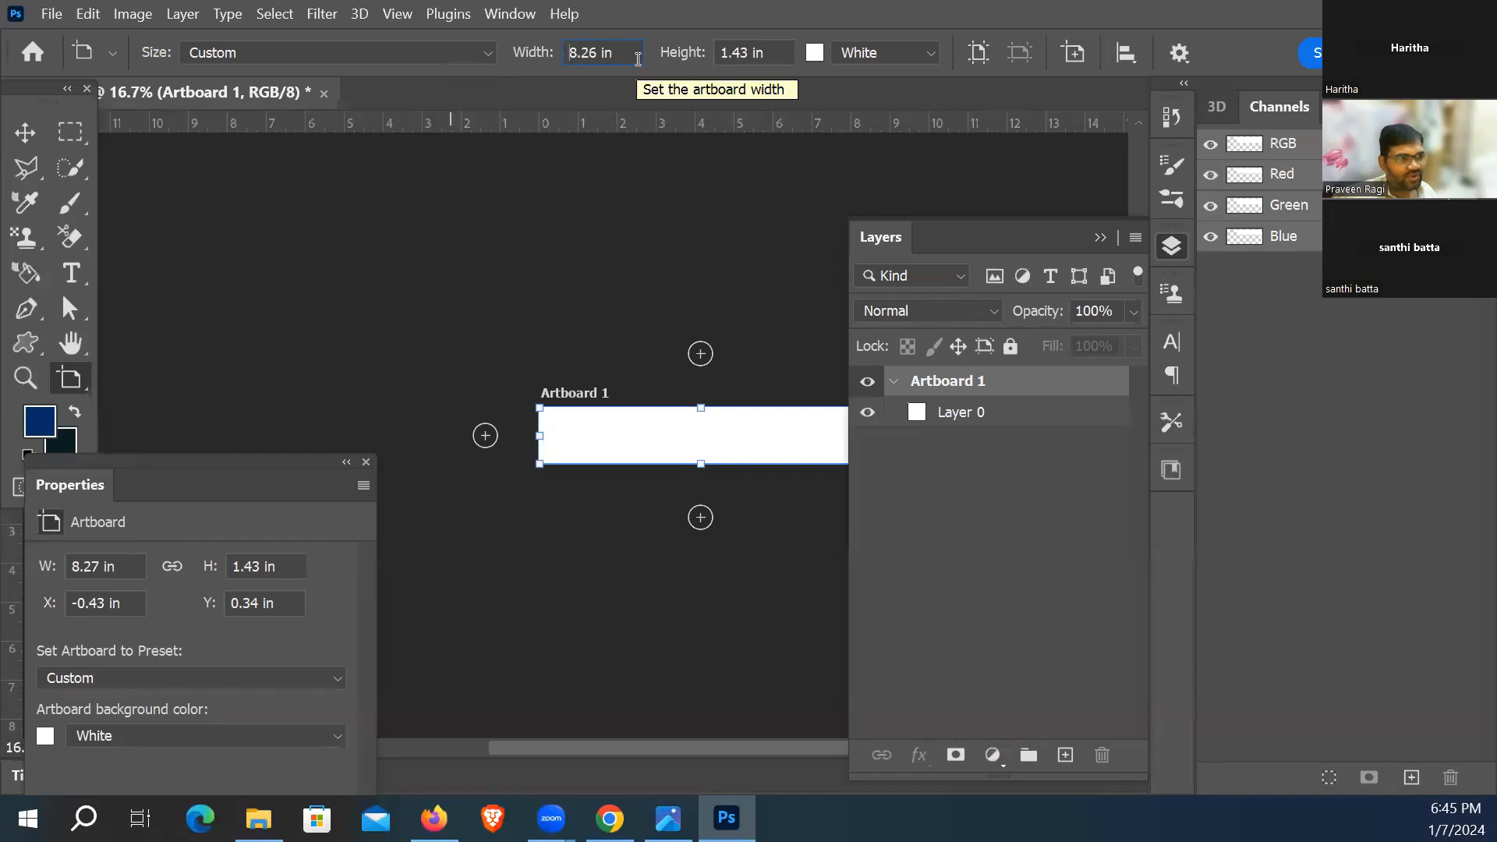
click(772, 48)
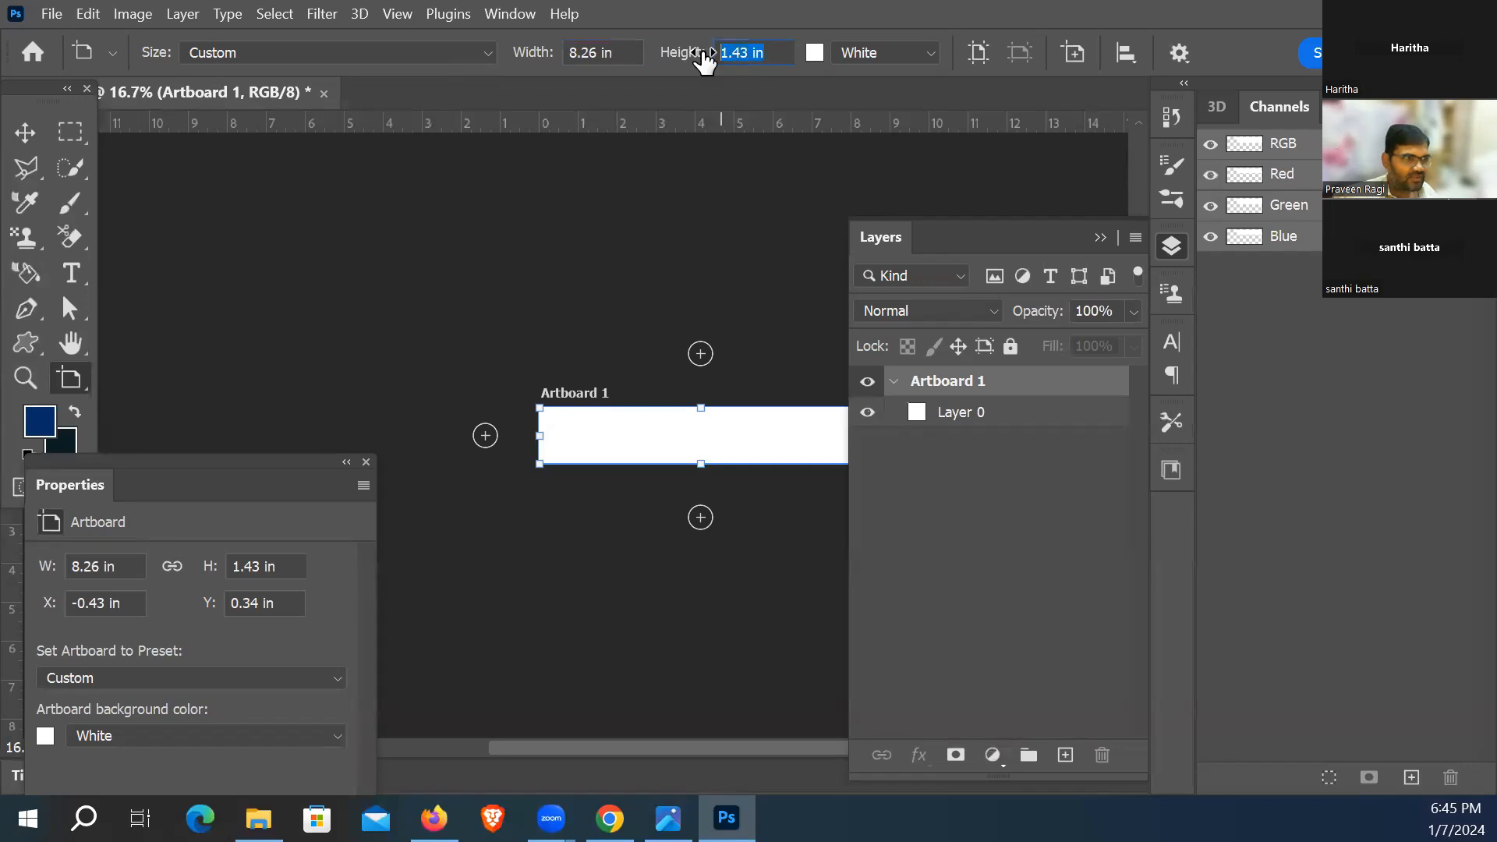
text(27.7)
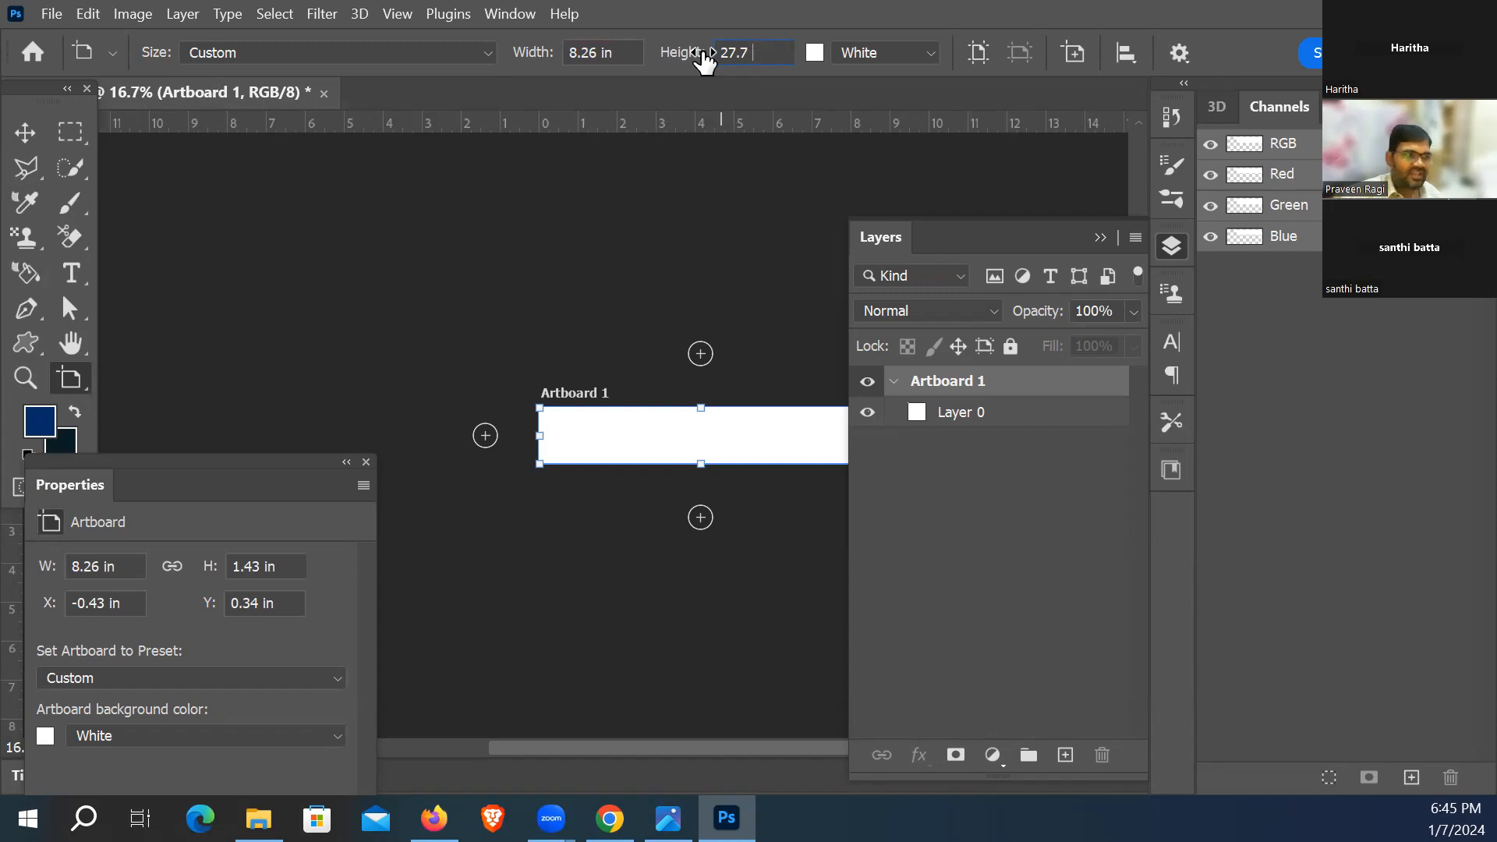
text(cm)
key(Tab)
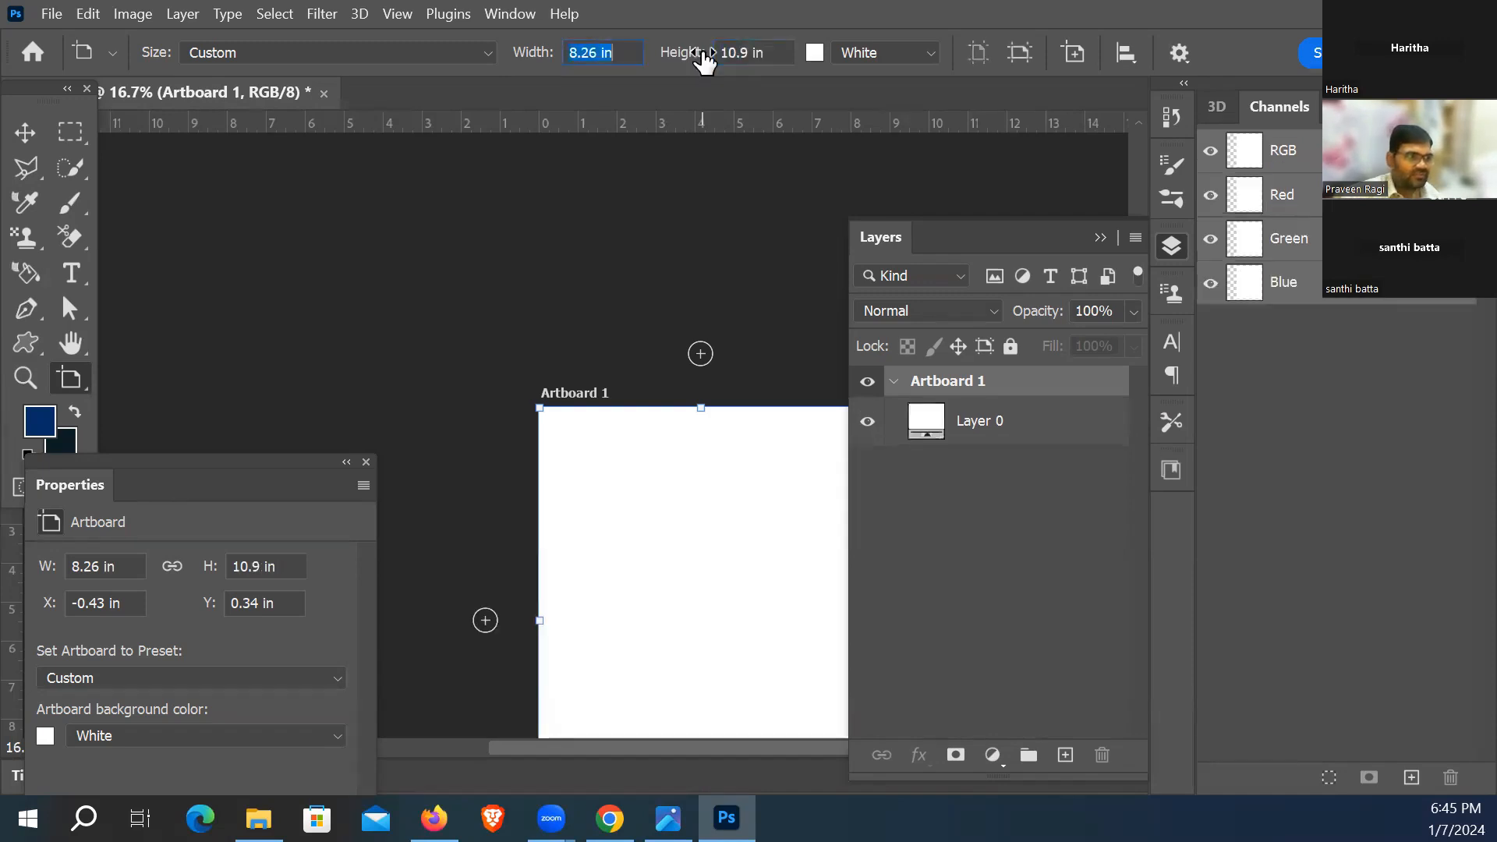
Step: Correct the artboard's height to 29.7 cm for an A4 portrait size
key(Tab)
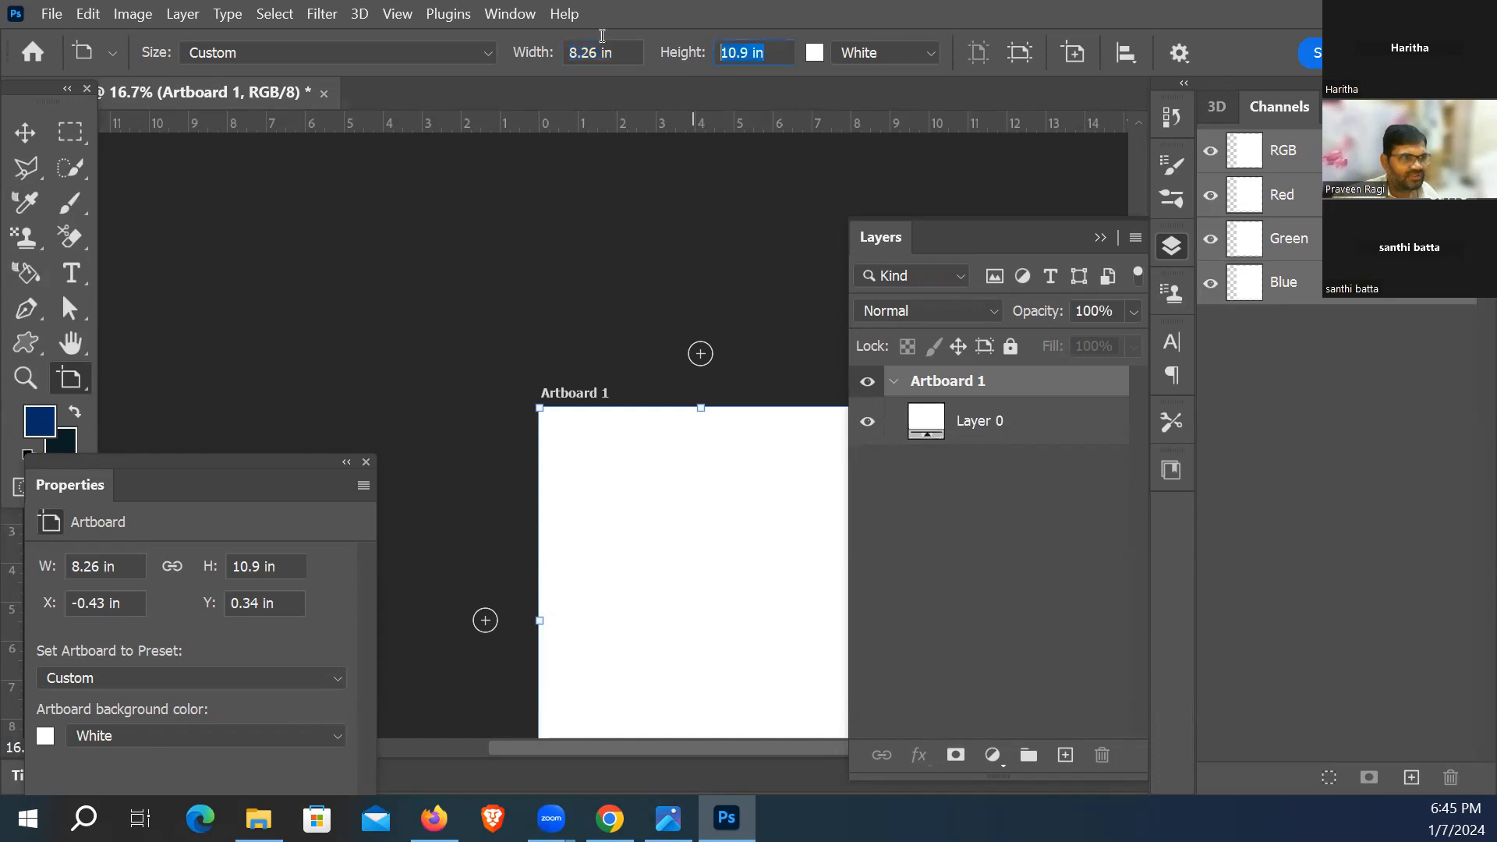
text(29.7 mcm)
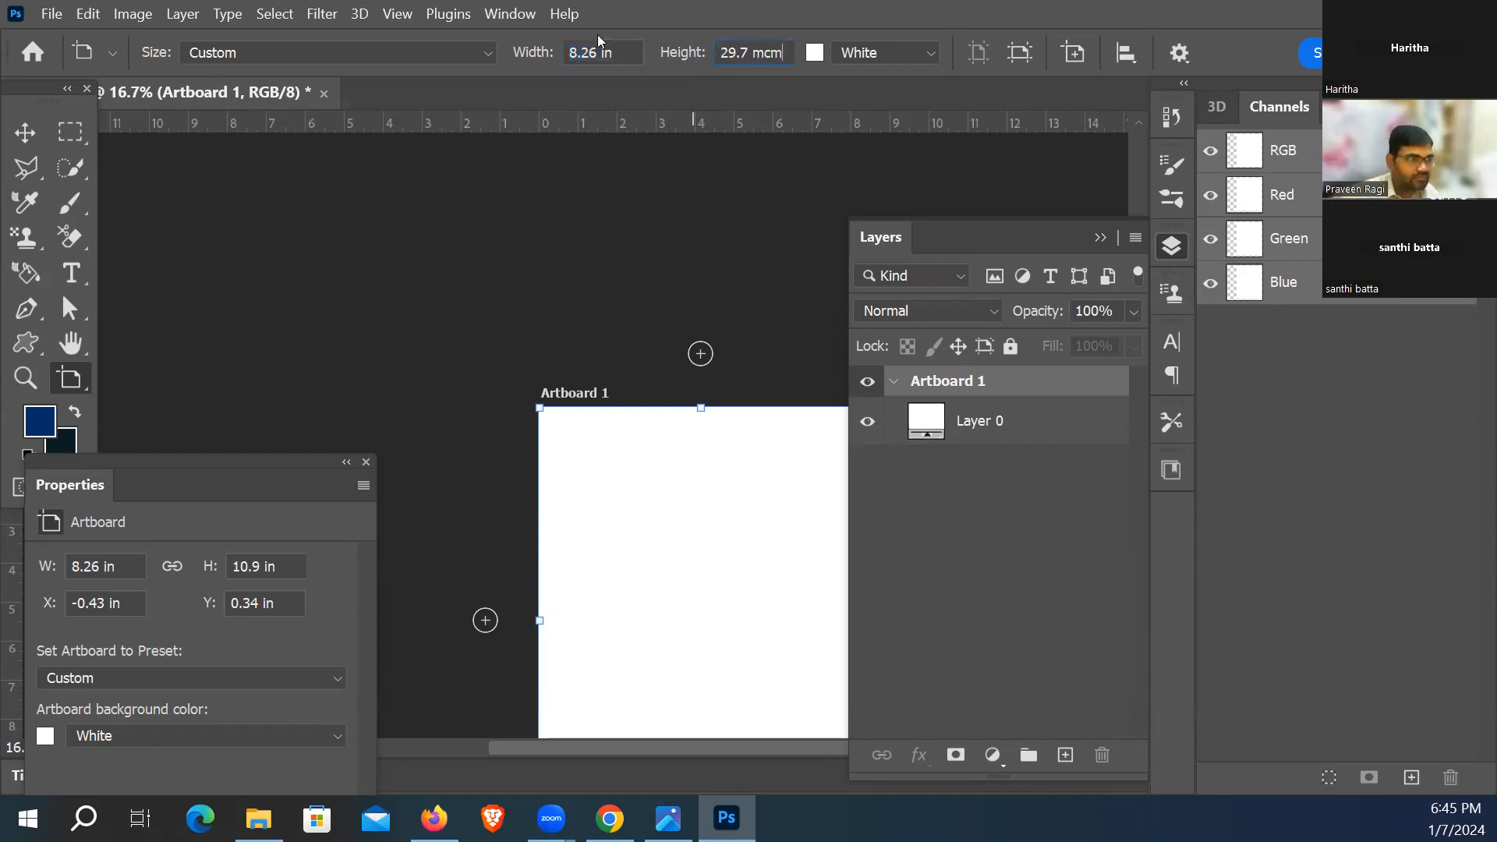
key(Return)
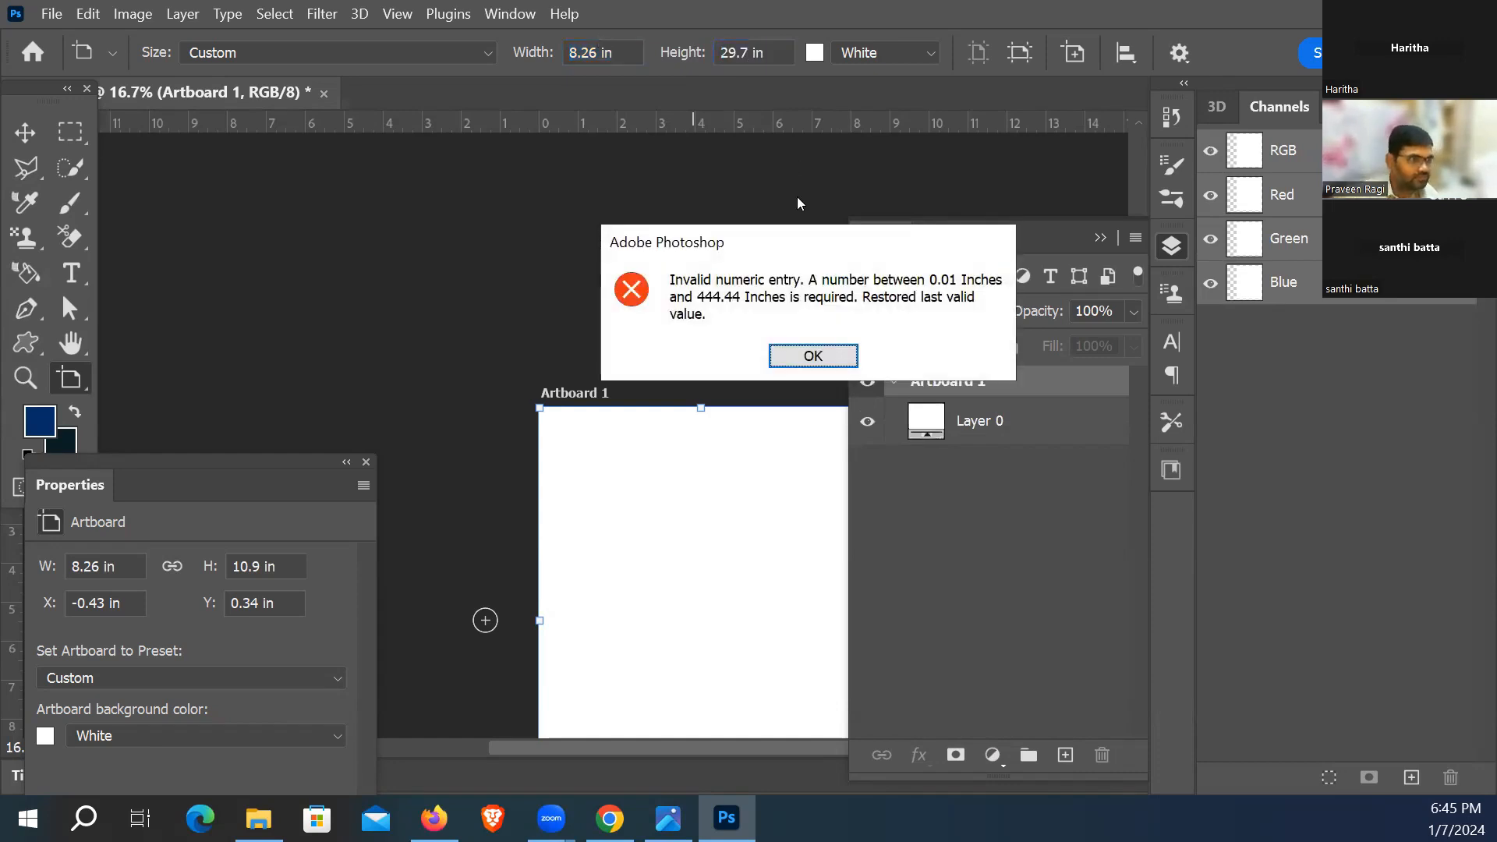
click(813, 356)
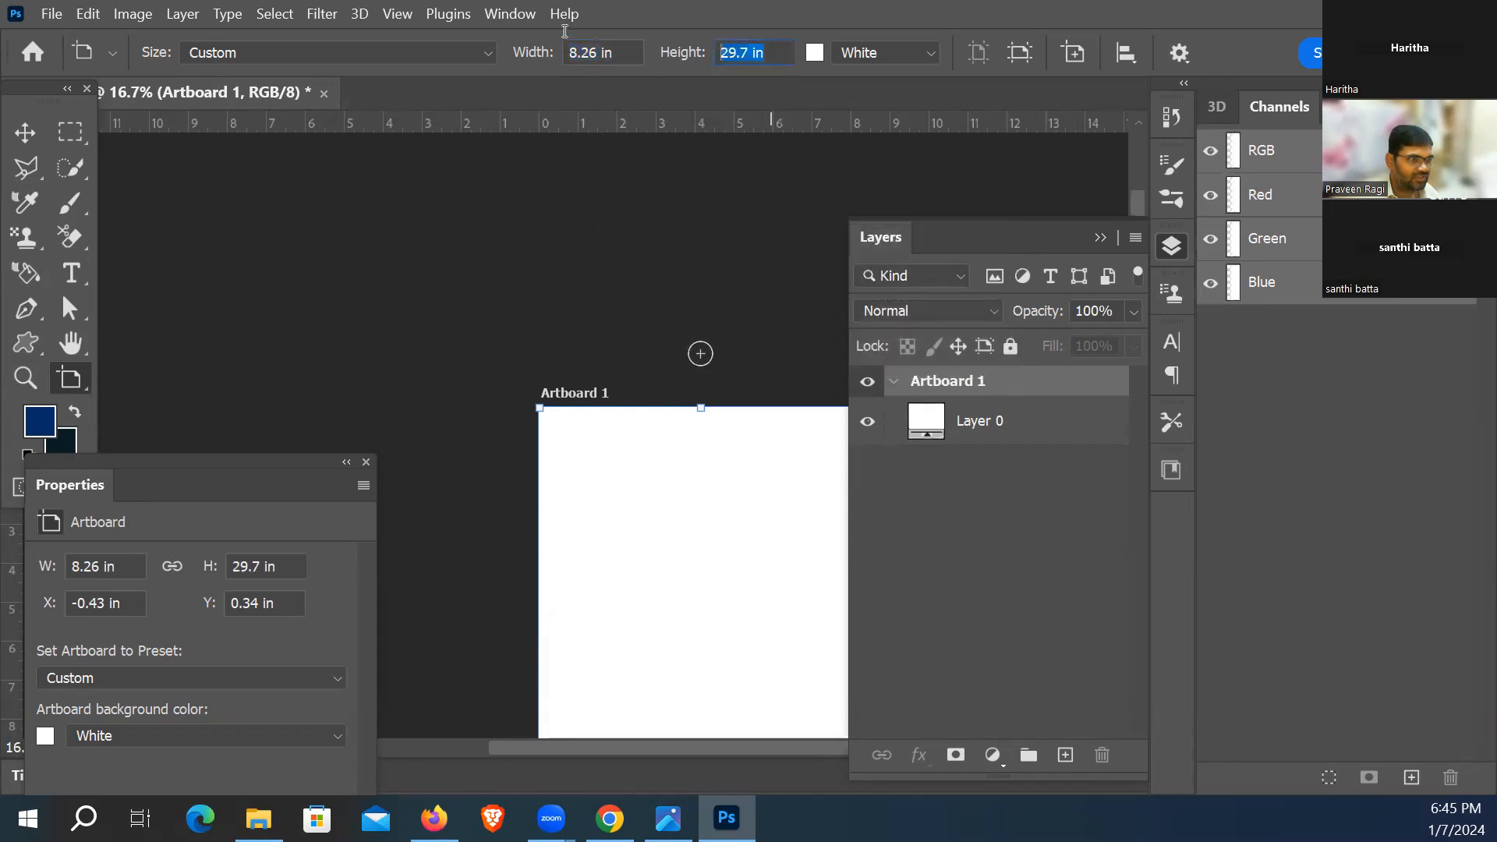
text(29.7)
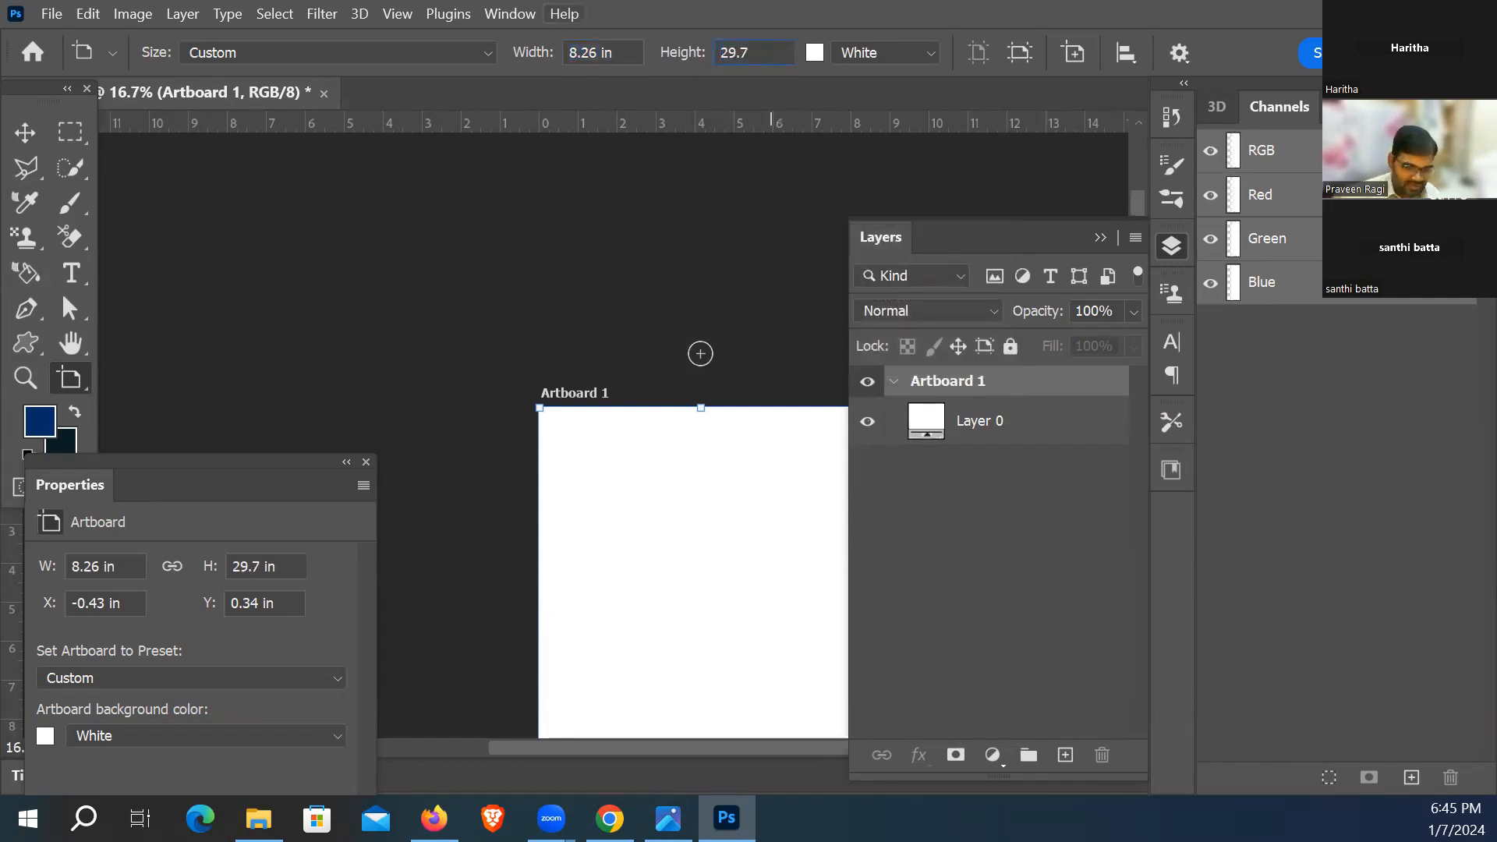
text(cm)
key(Tab)
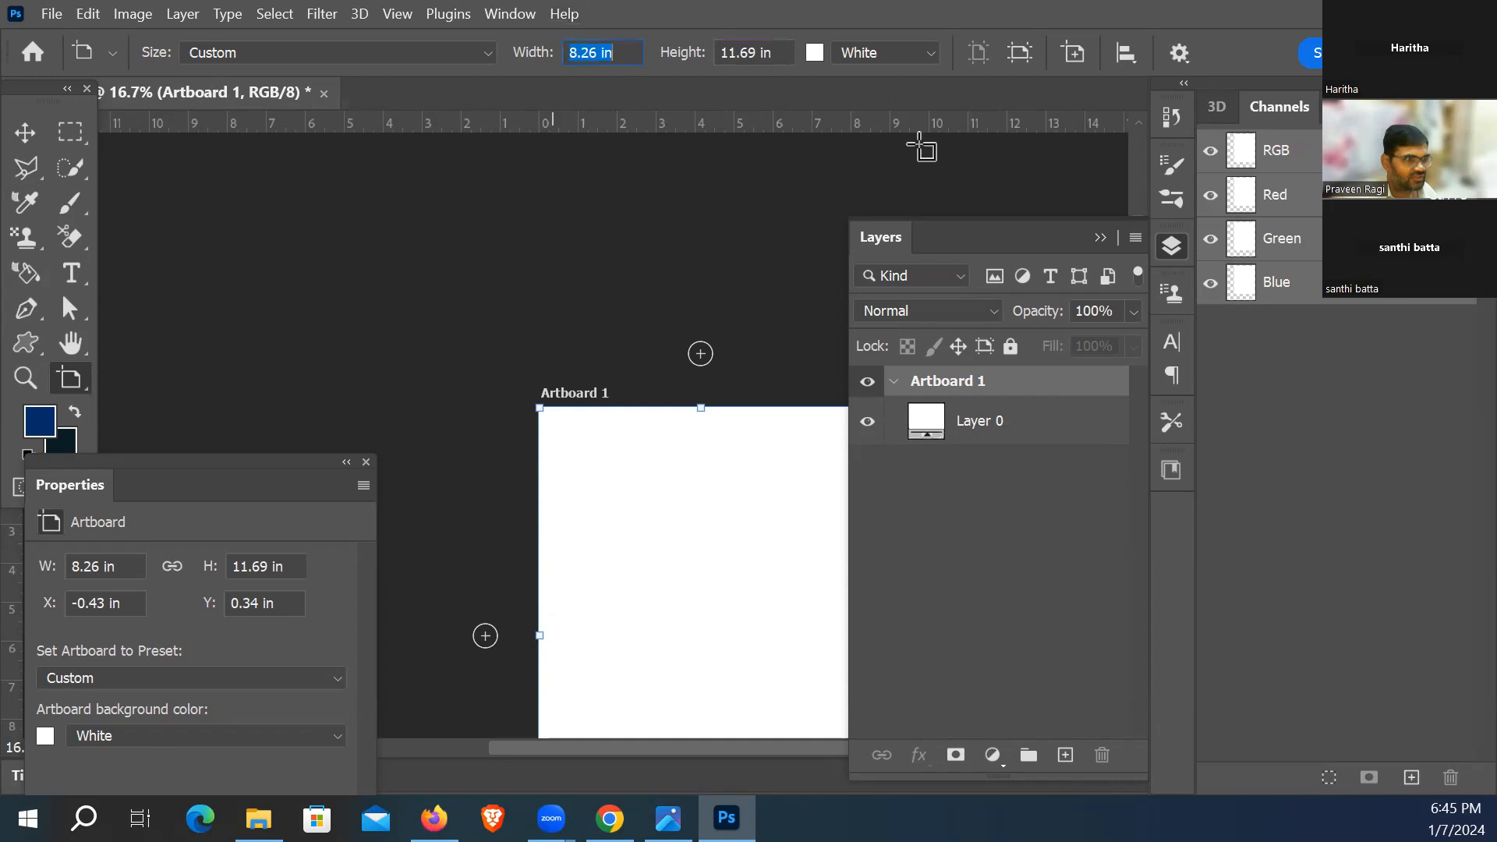
Step: Move the Properties panel clear of the toolbox and resize the artboard to A4 landscape, 29.7 cm wide by 21 cm high
drag(128, 464, 937, 616)
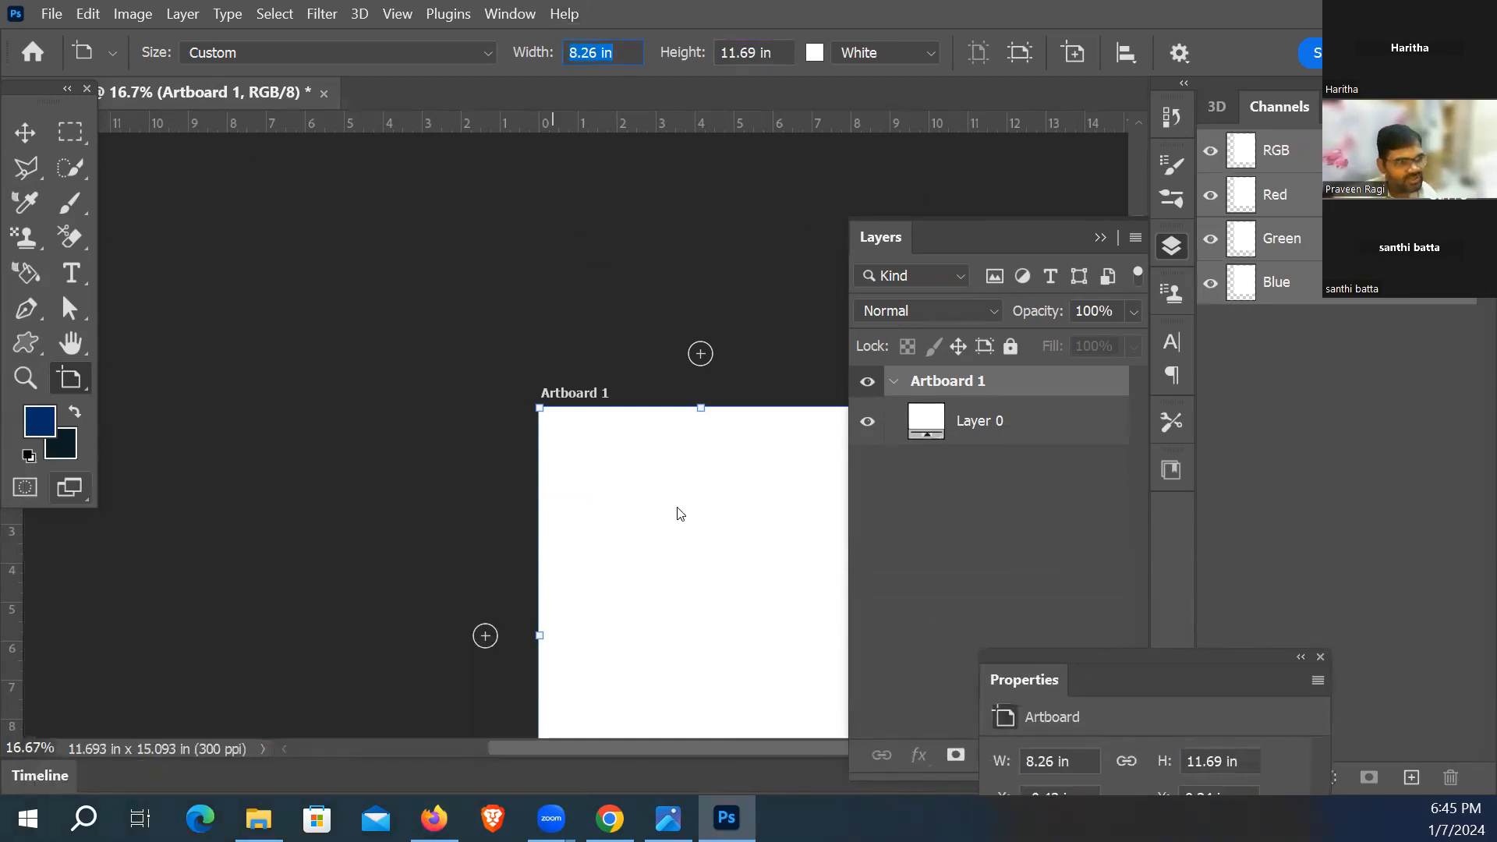
click(68, 341)
drag(655, 529, 405, 384)
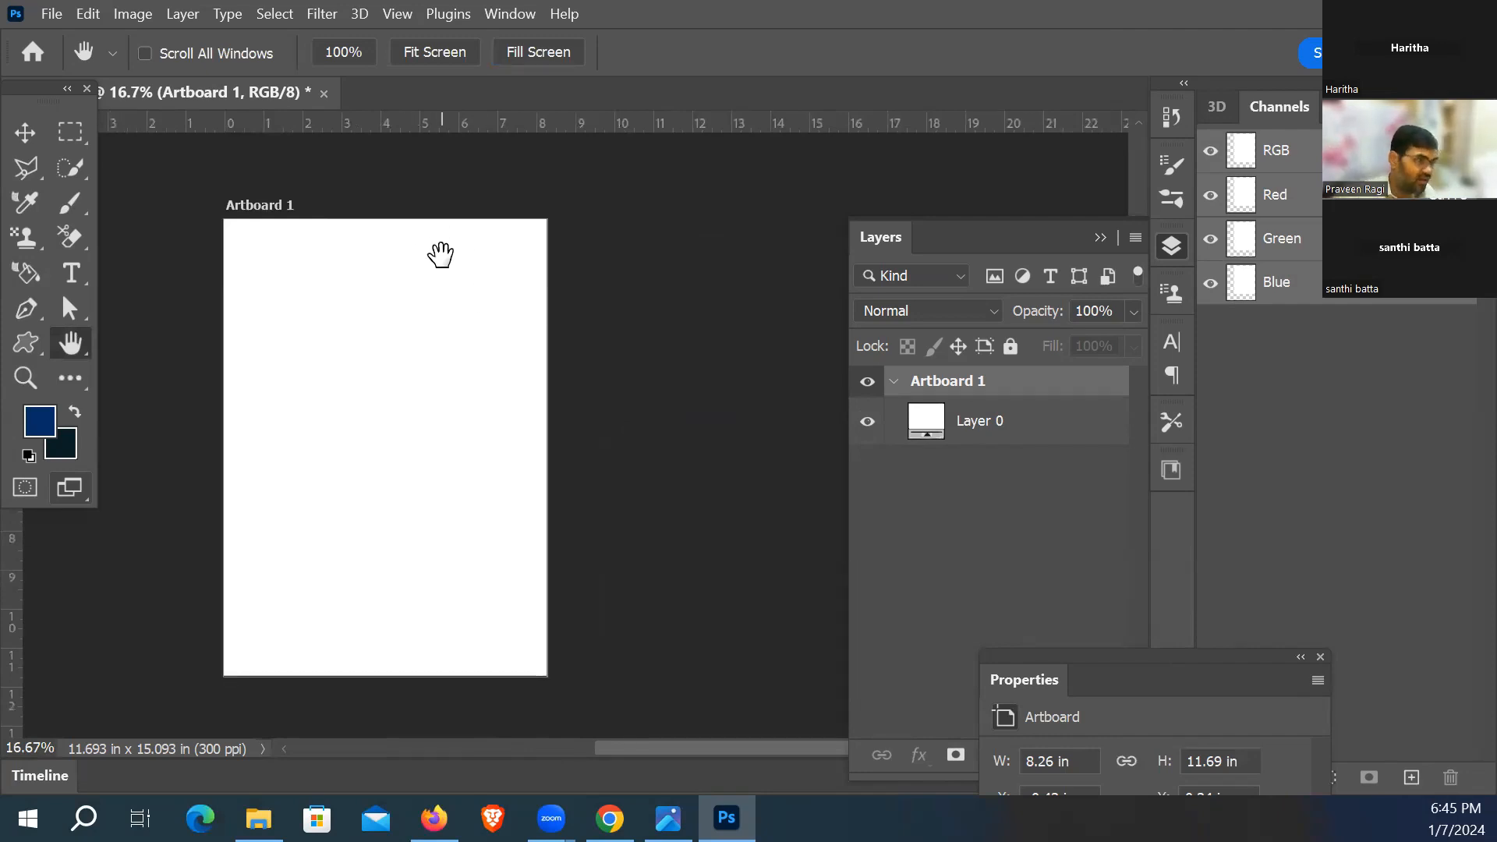
click(71, 377)
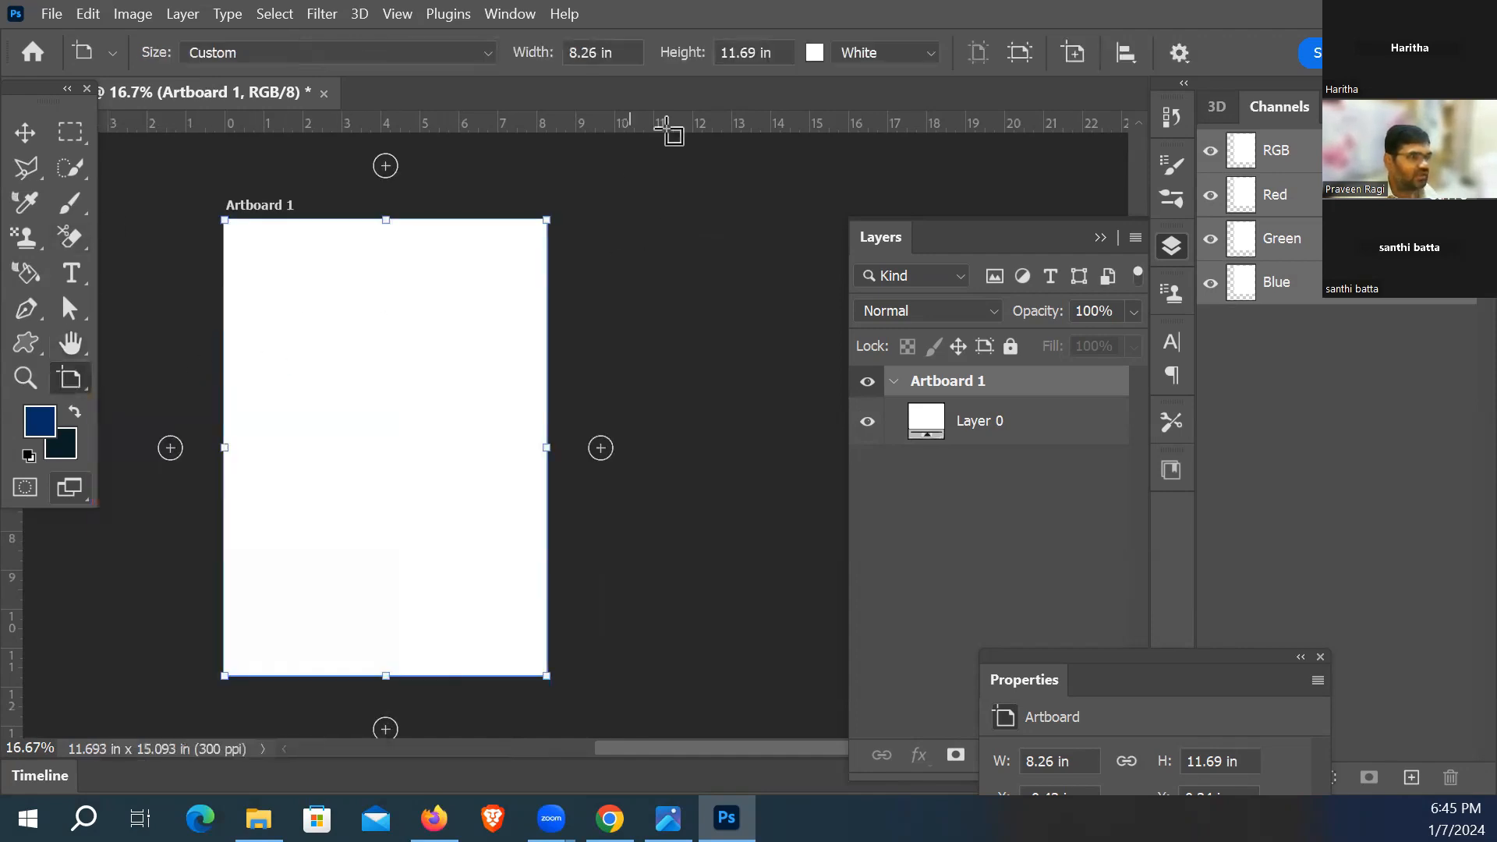
click(628, 53)
text(29.7 cm)
key(Tab)
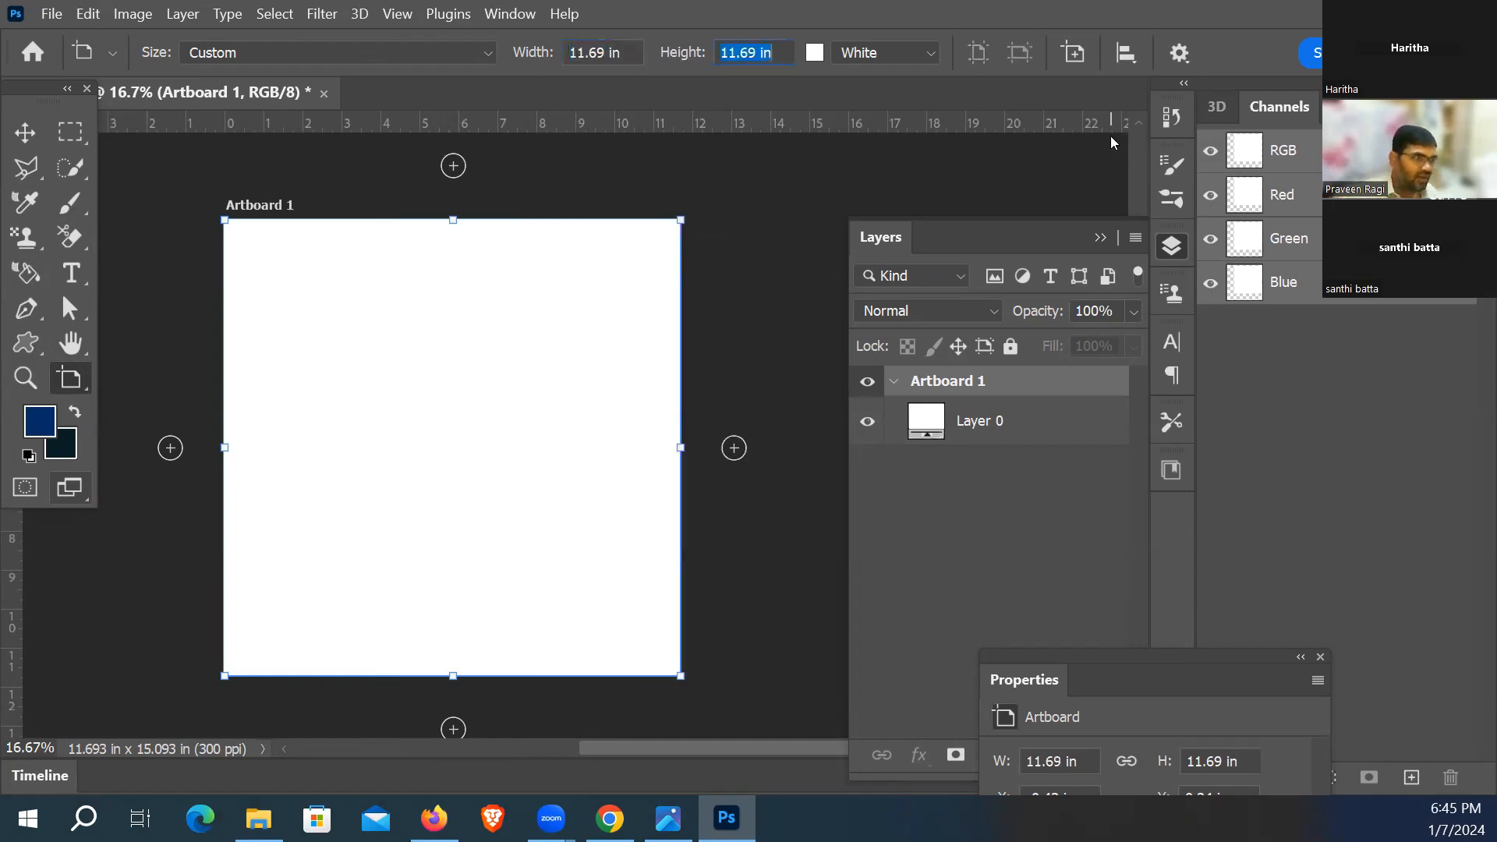
text(21 cm)
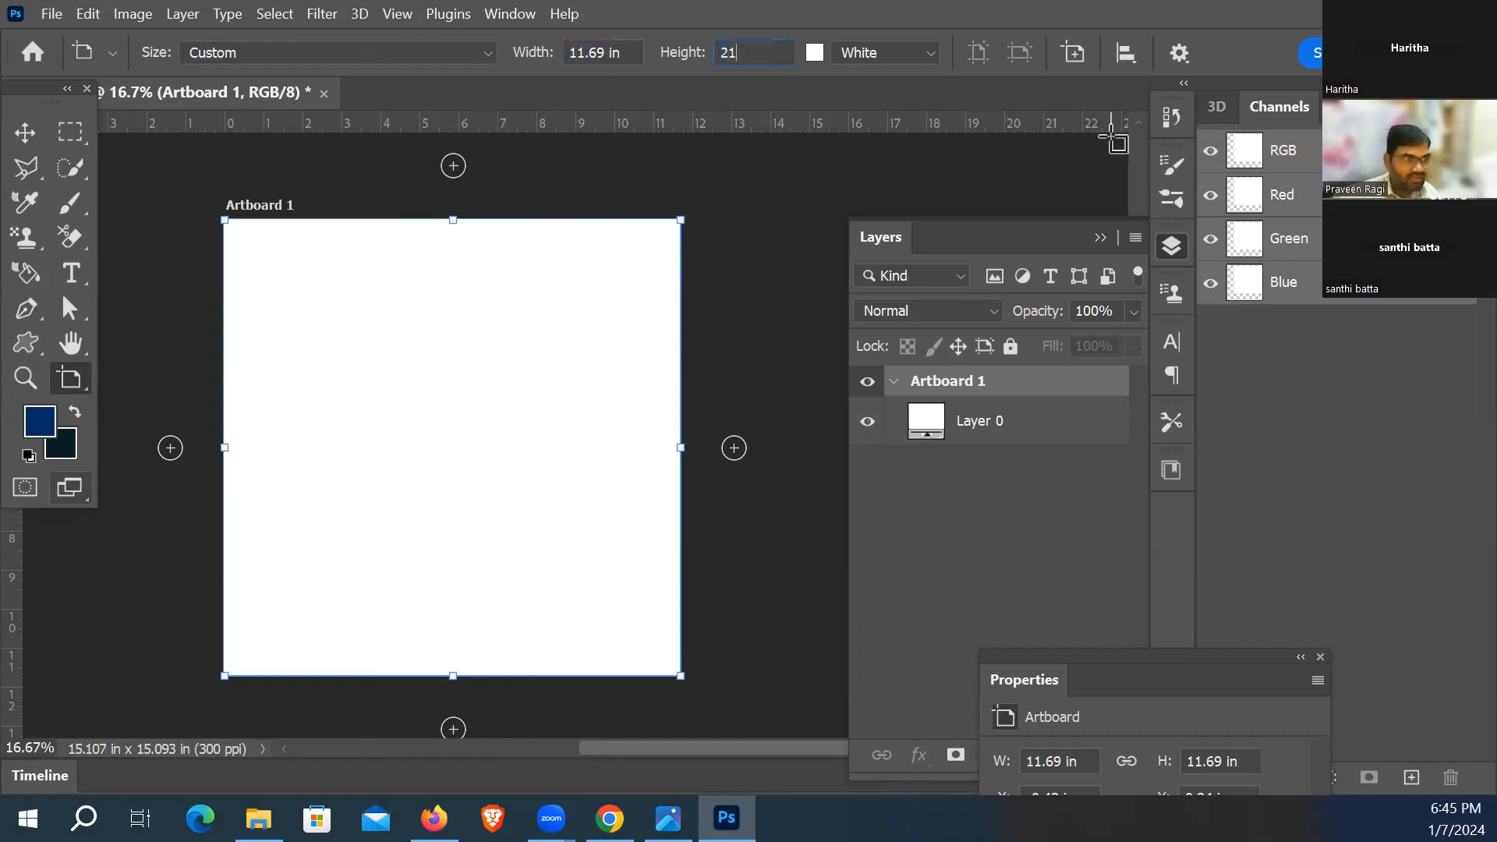
key(Tab)
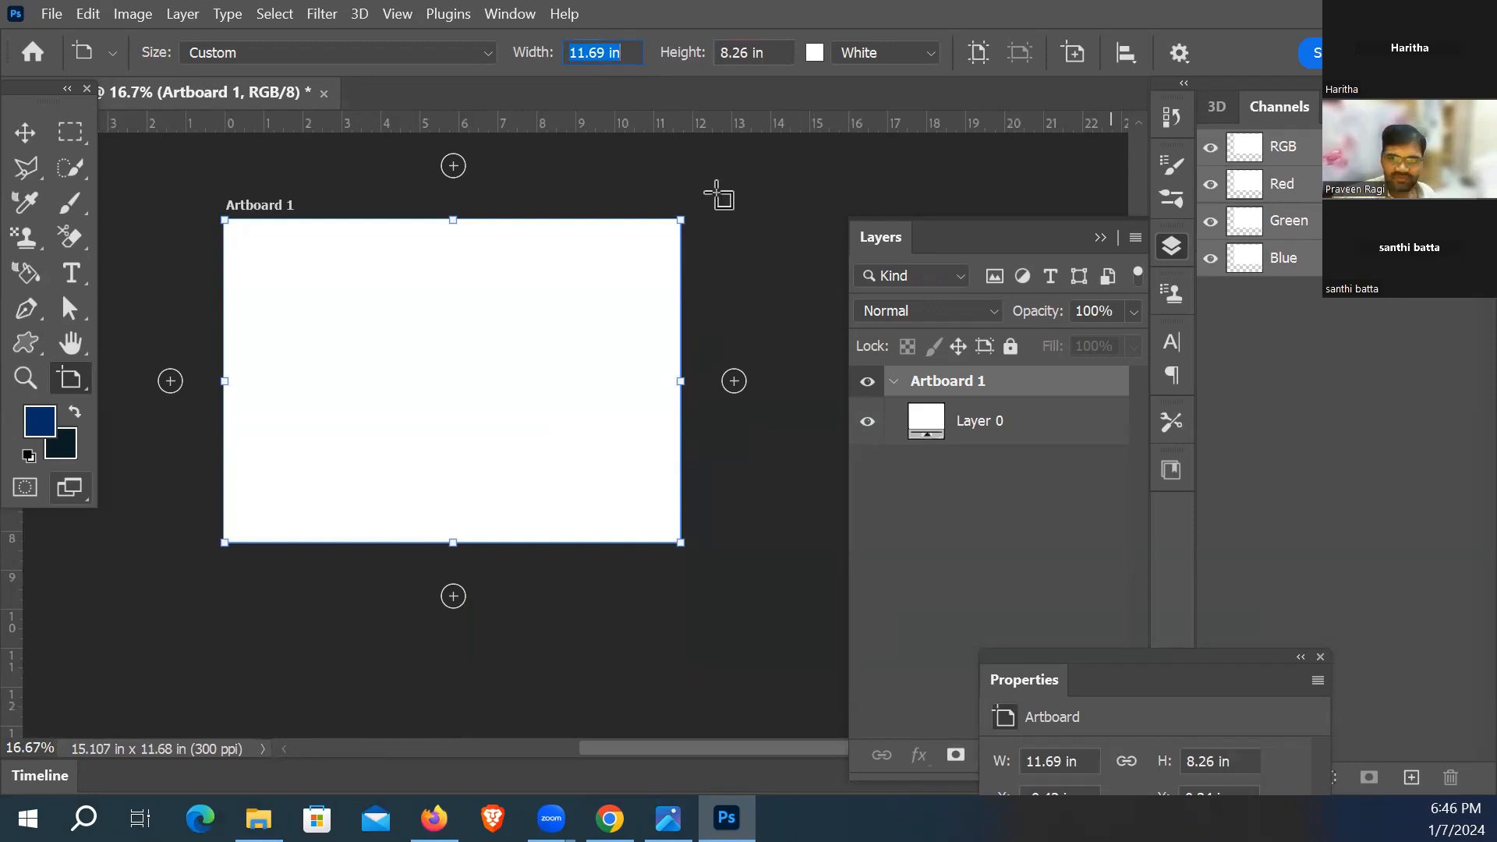
Step: Activate the Move tool and compare the artboard with the two-sided brochure layout in 3901210.jpg, returning to Photoshop
click(28, 137)
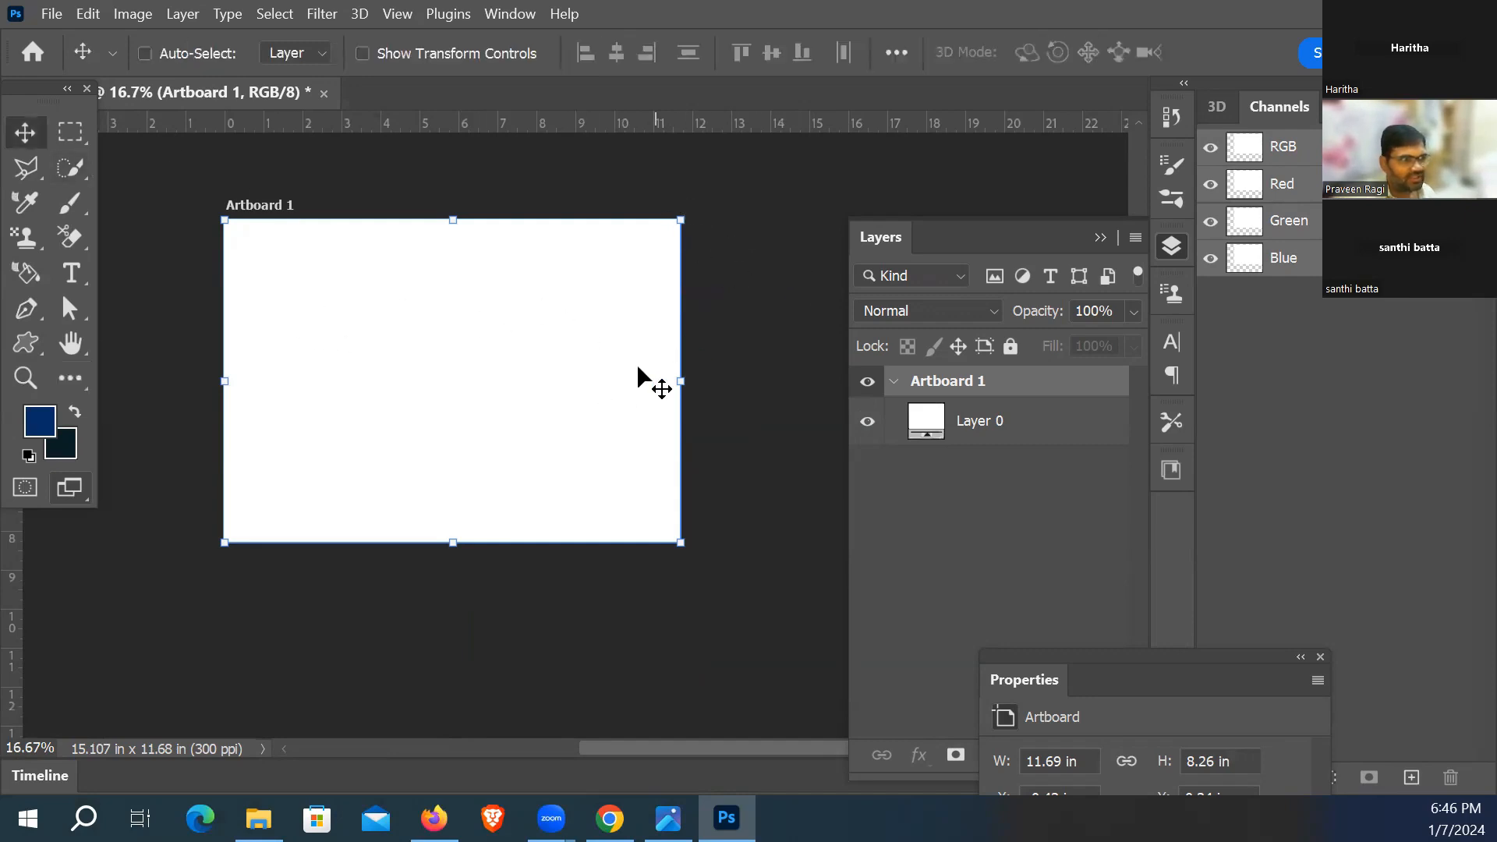
key(alt+Tab)
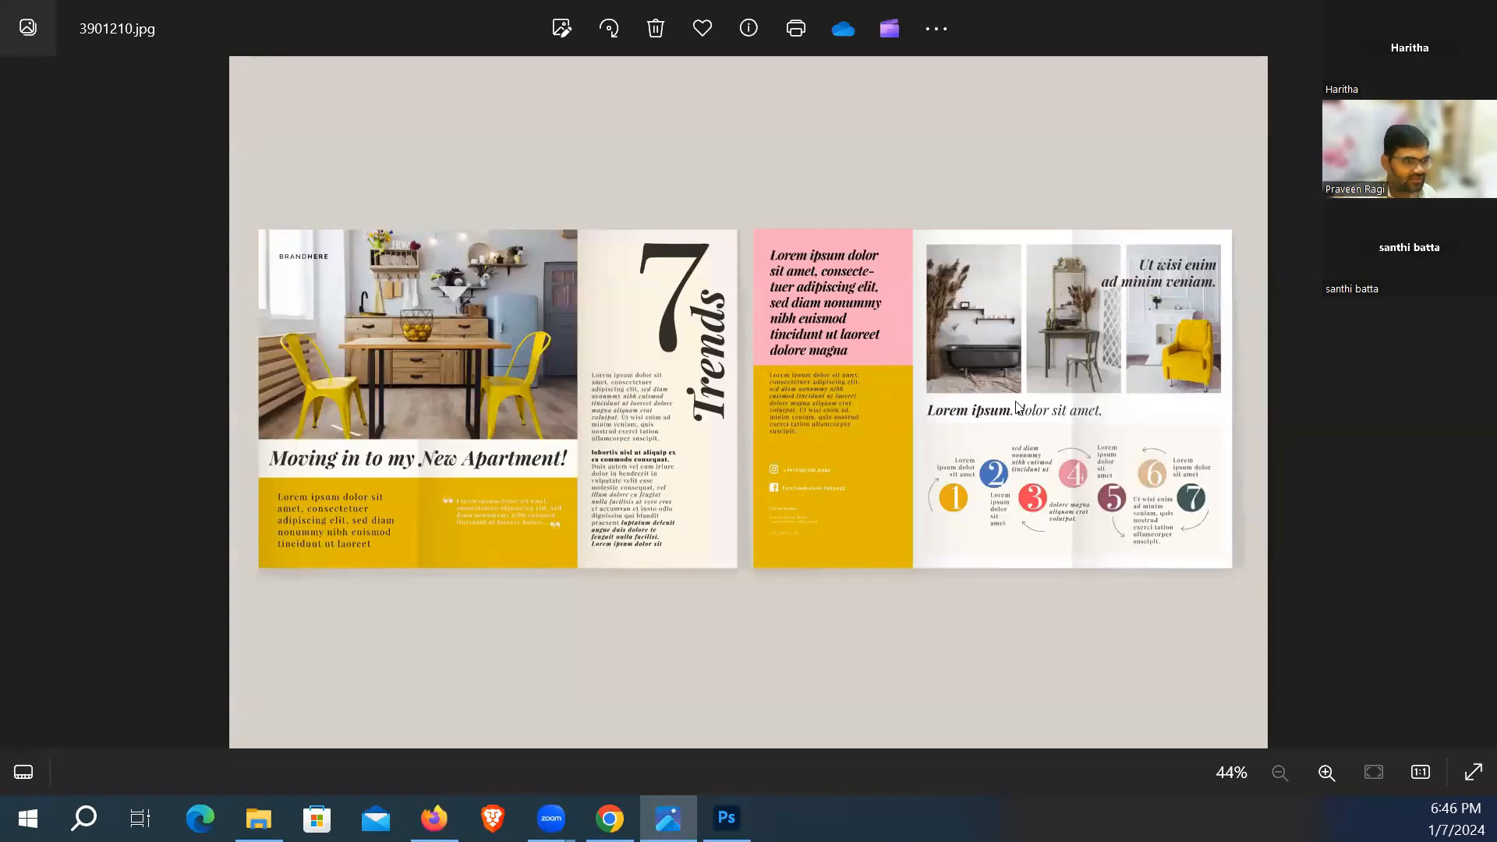
key(alt+Tab)
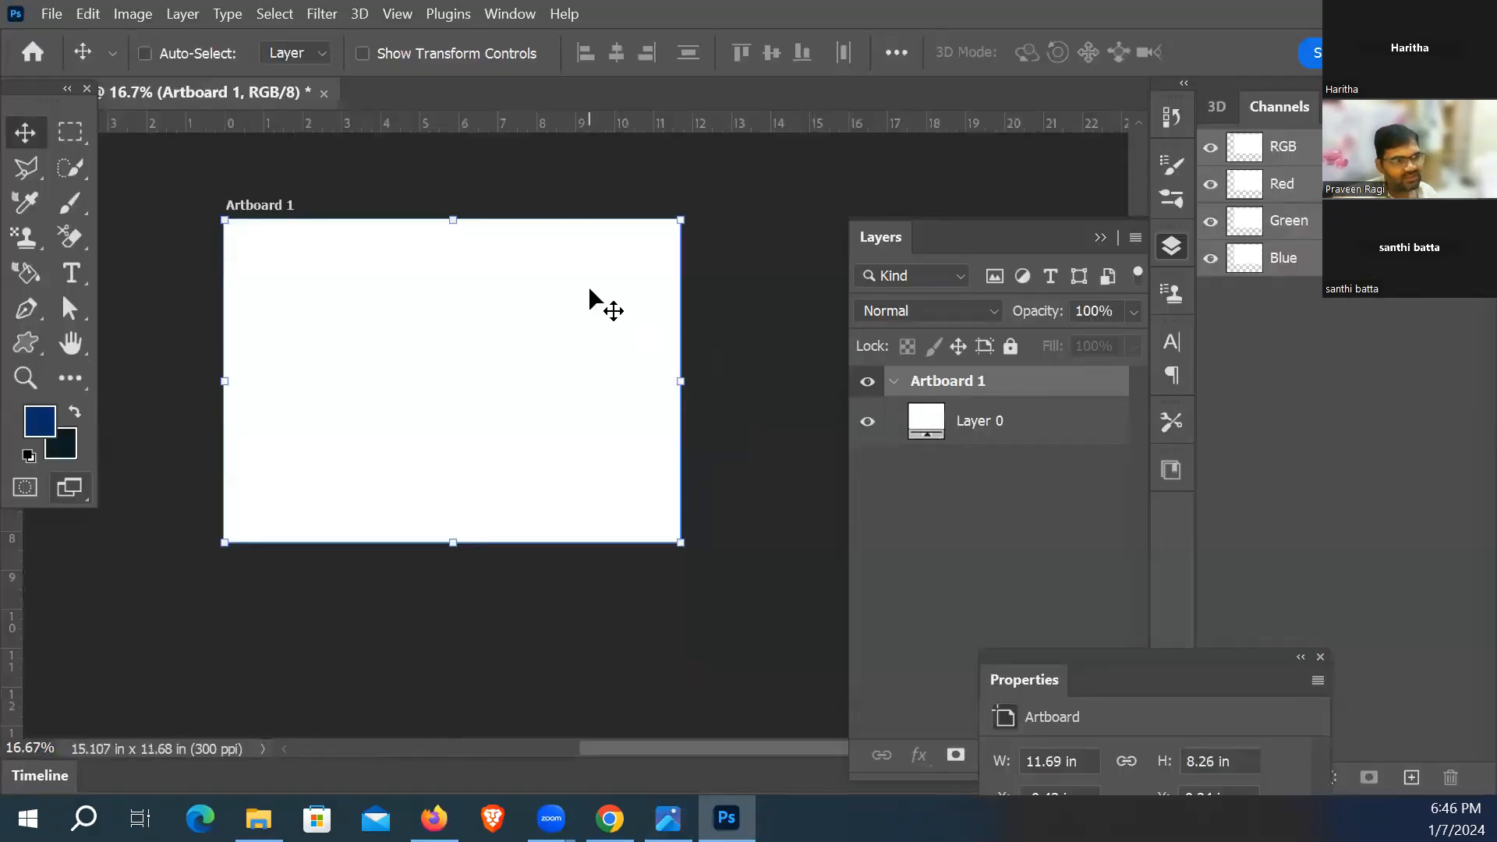
Step: Undock the Layers panel beside the artboard and rename the artboard to "Brochure Front"
drag(980, 231, 849, 146)
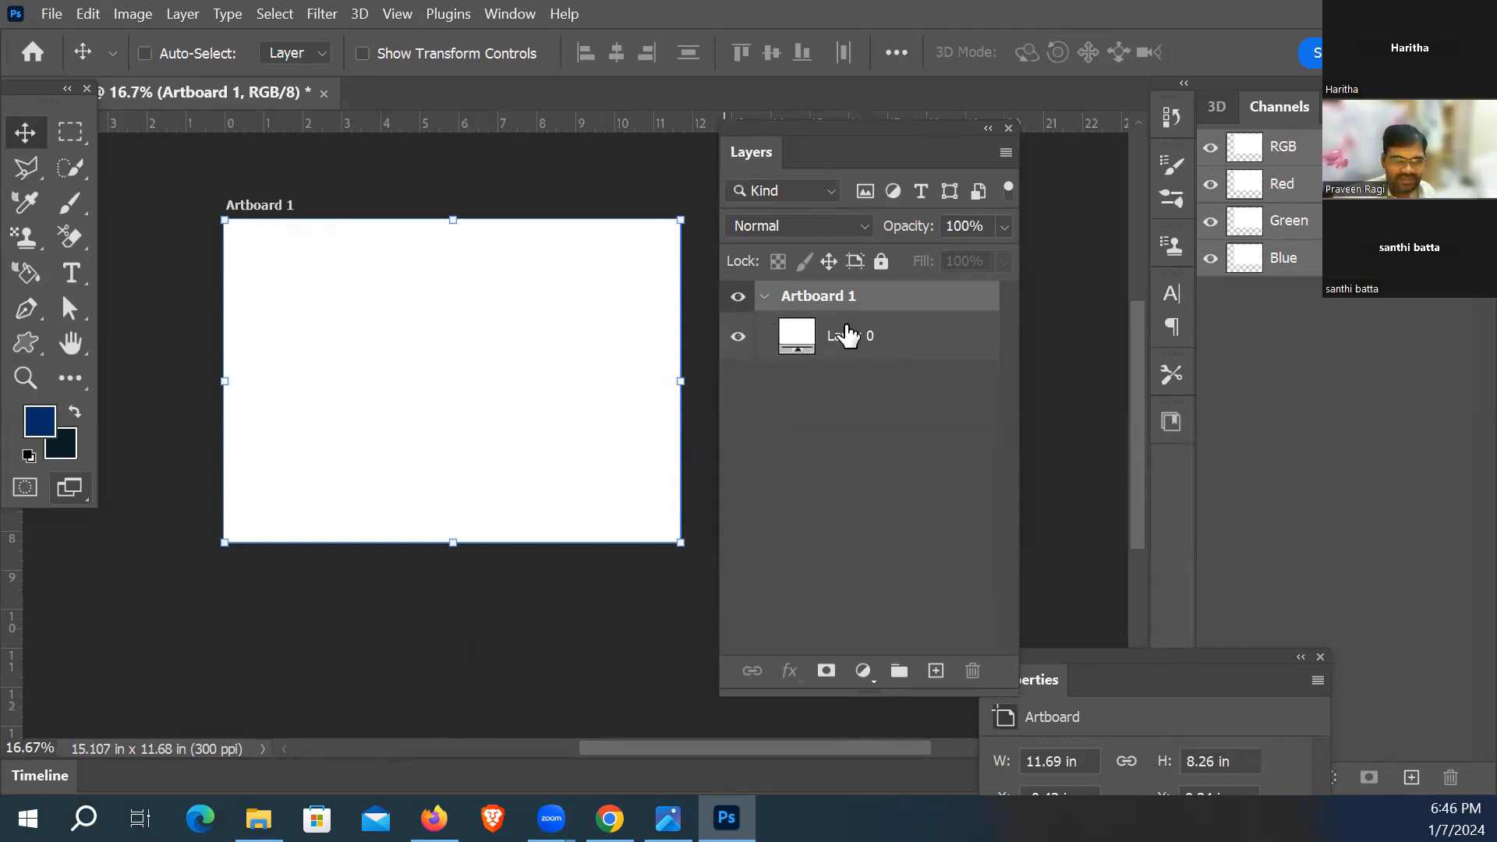
double_click(825, 304)
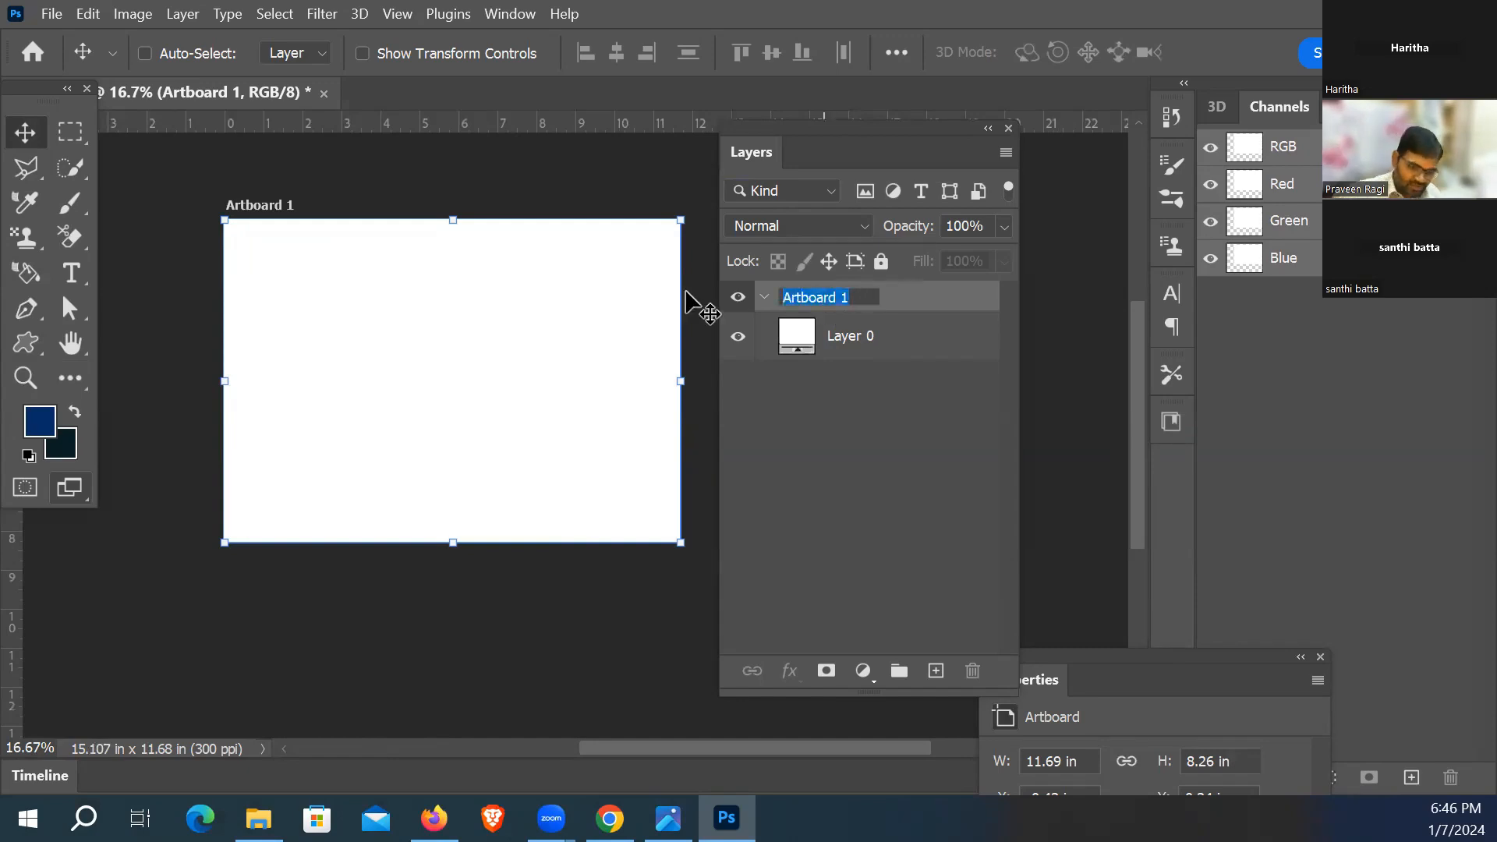
text(Brochure F)
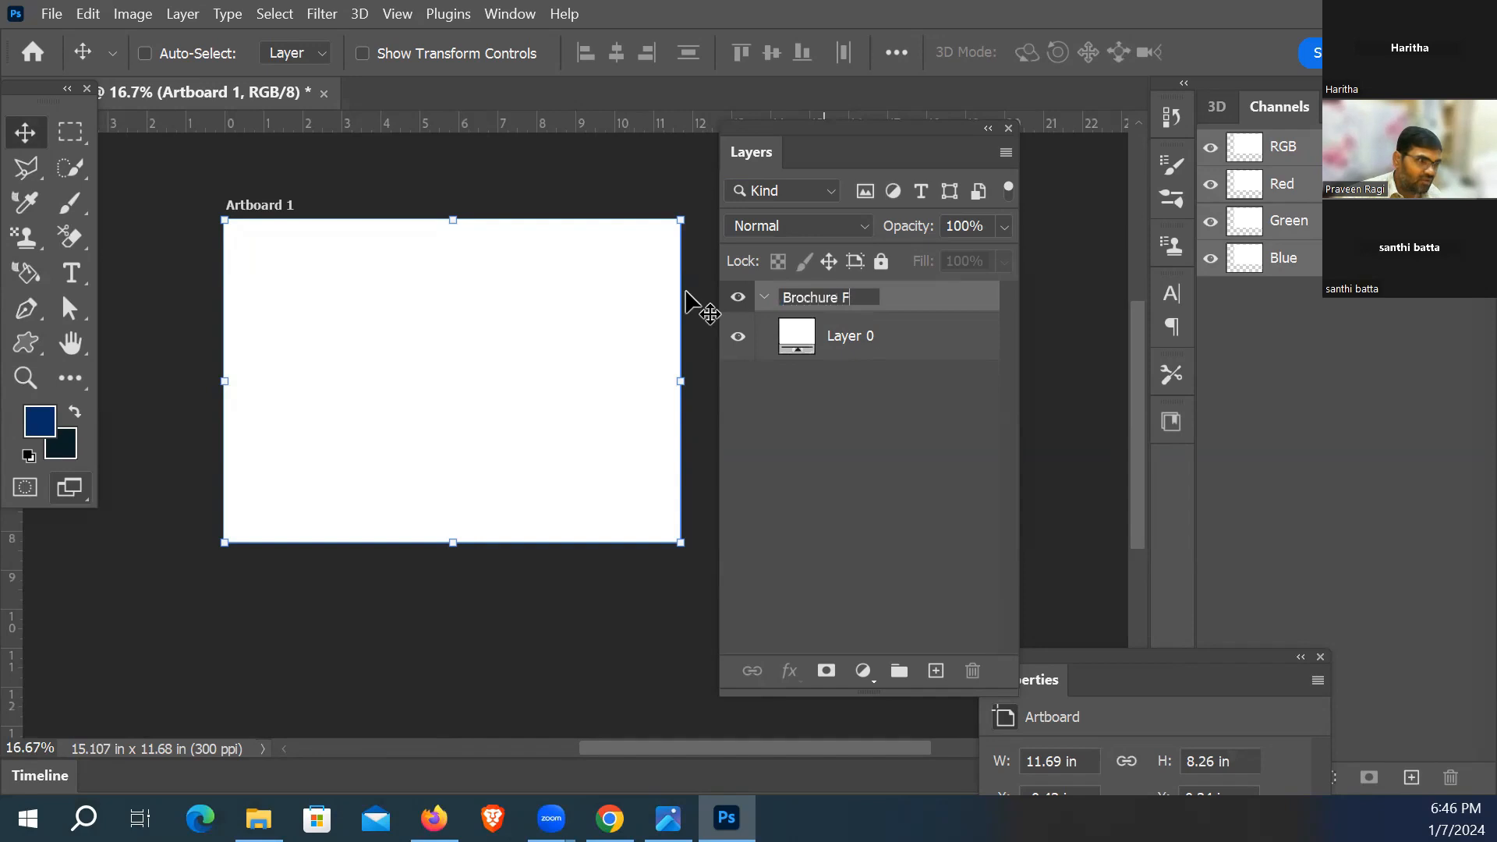
text(ront)
key(Return)
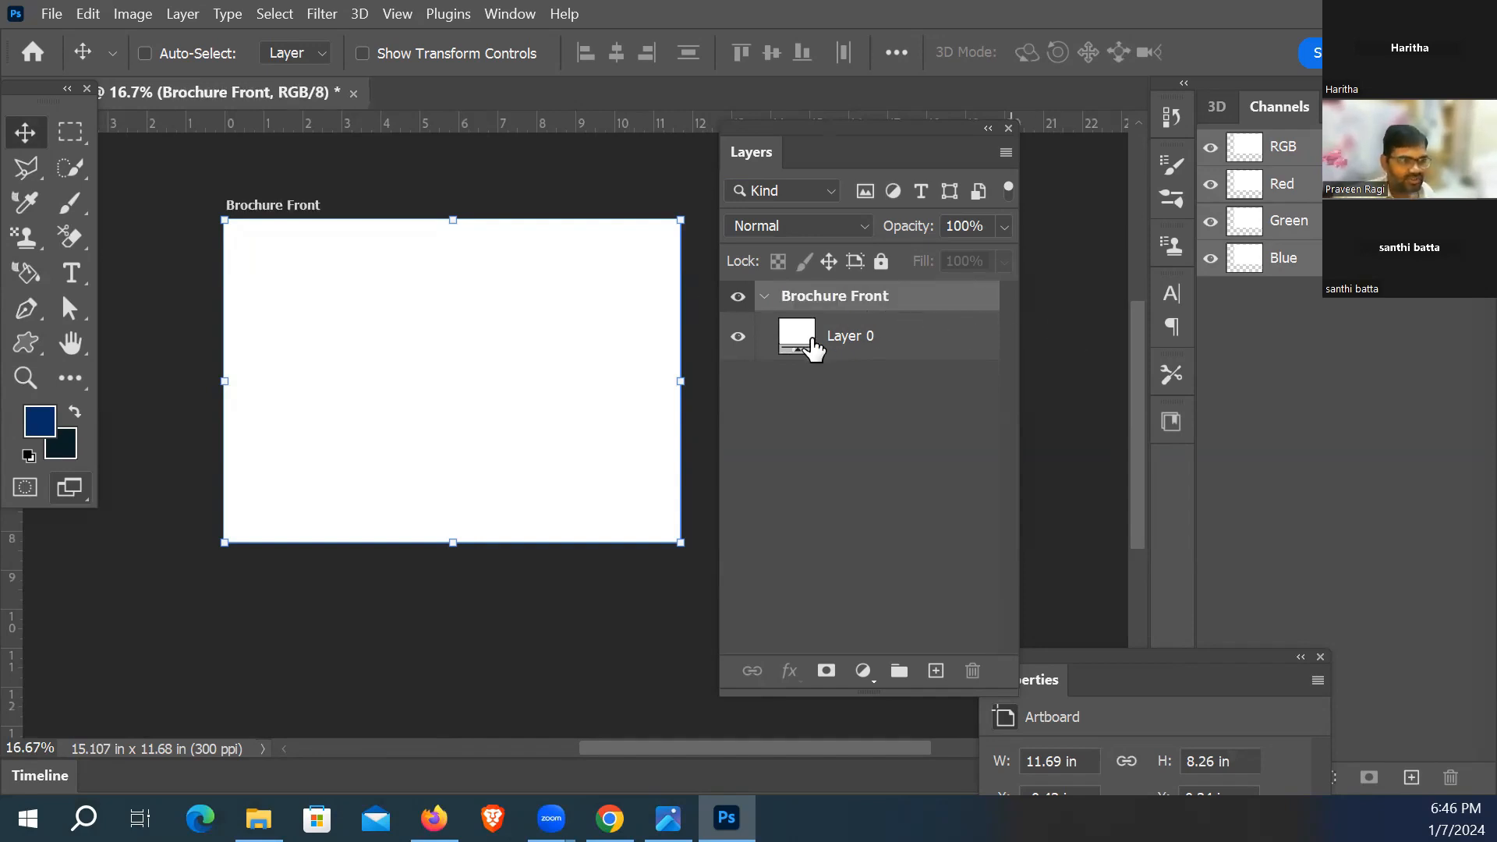
Step: Duplicate the Brochure Front artboard within the same document, naming the copy "Brochure Back Side"
right_click(833, 305)
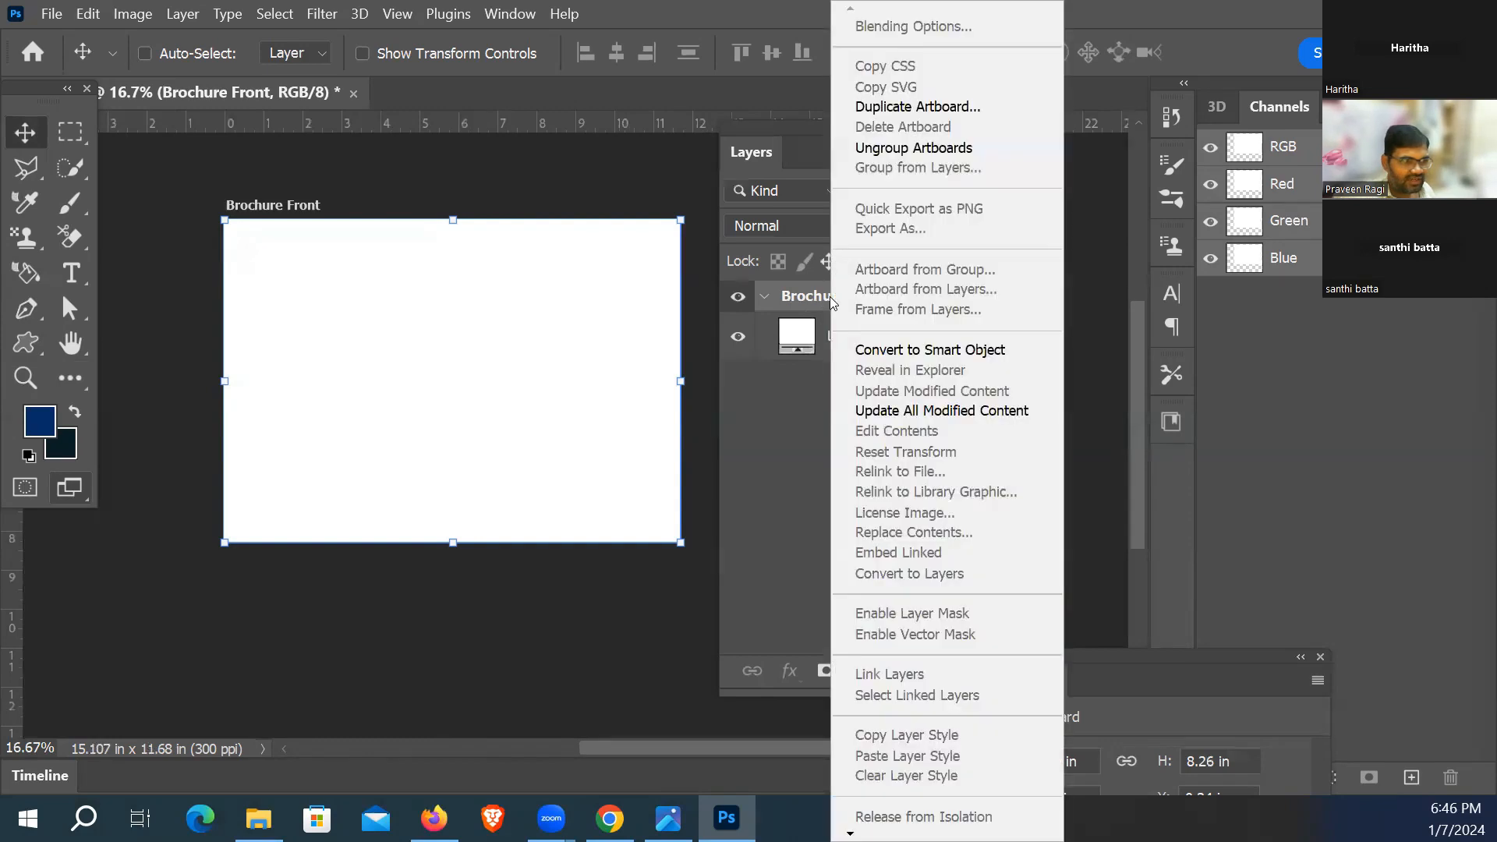
click(924, 110)
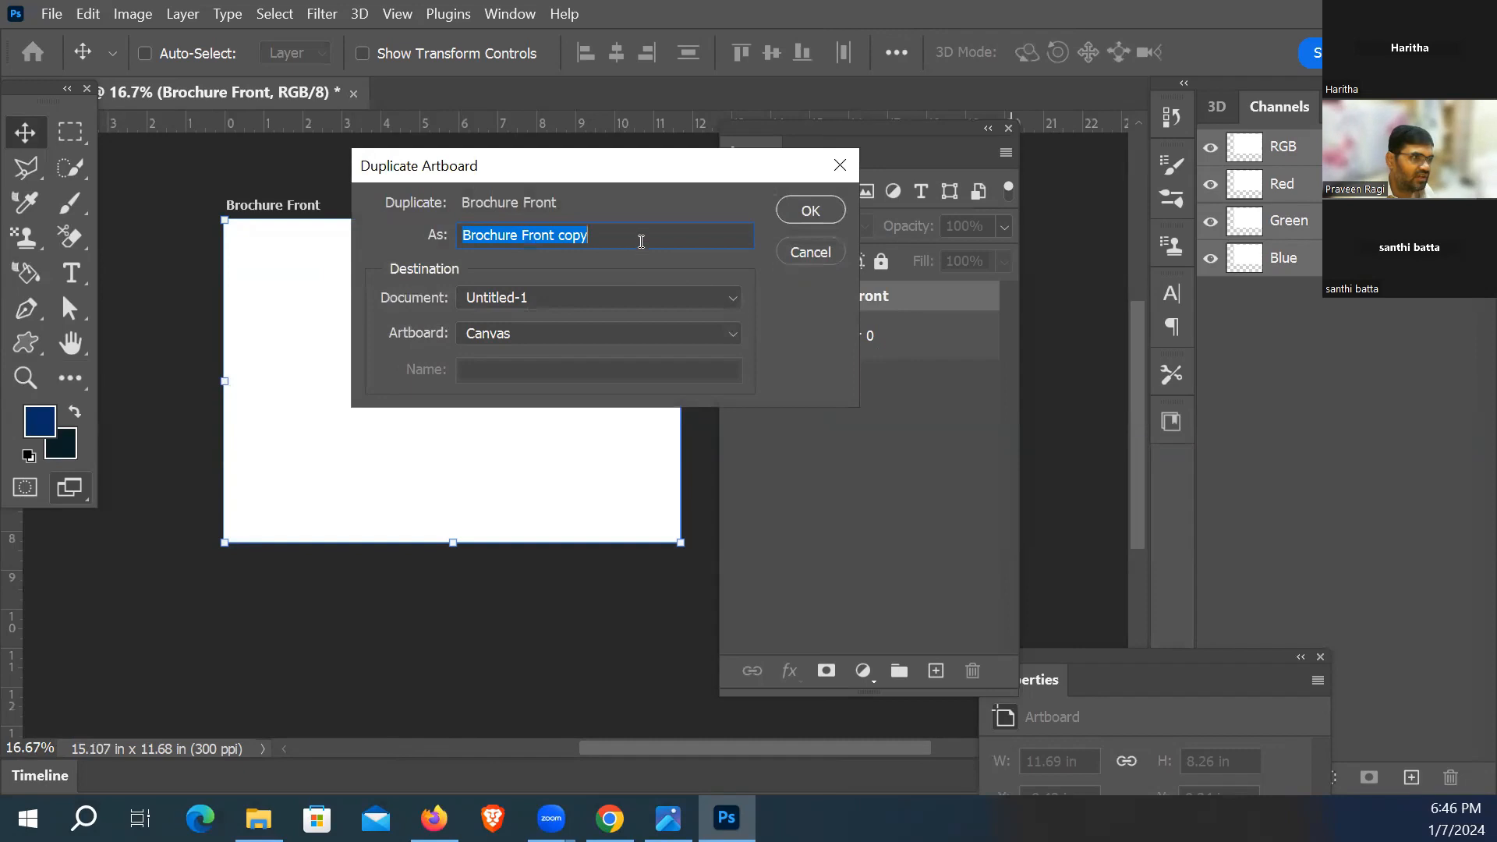
click(641, 240)
drag(616, 172, 573, 282)
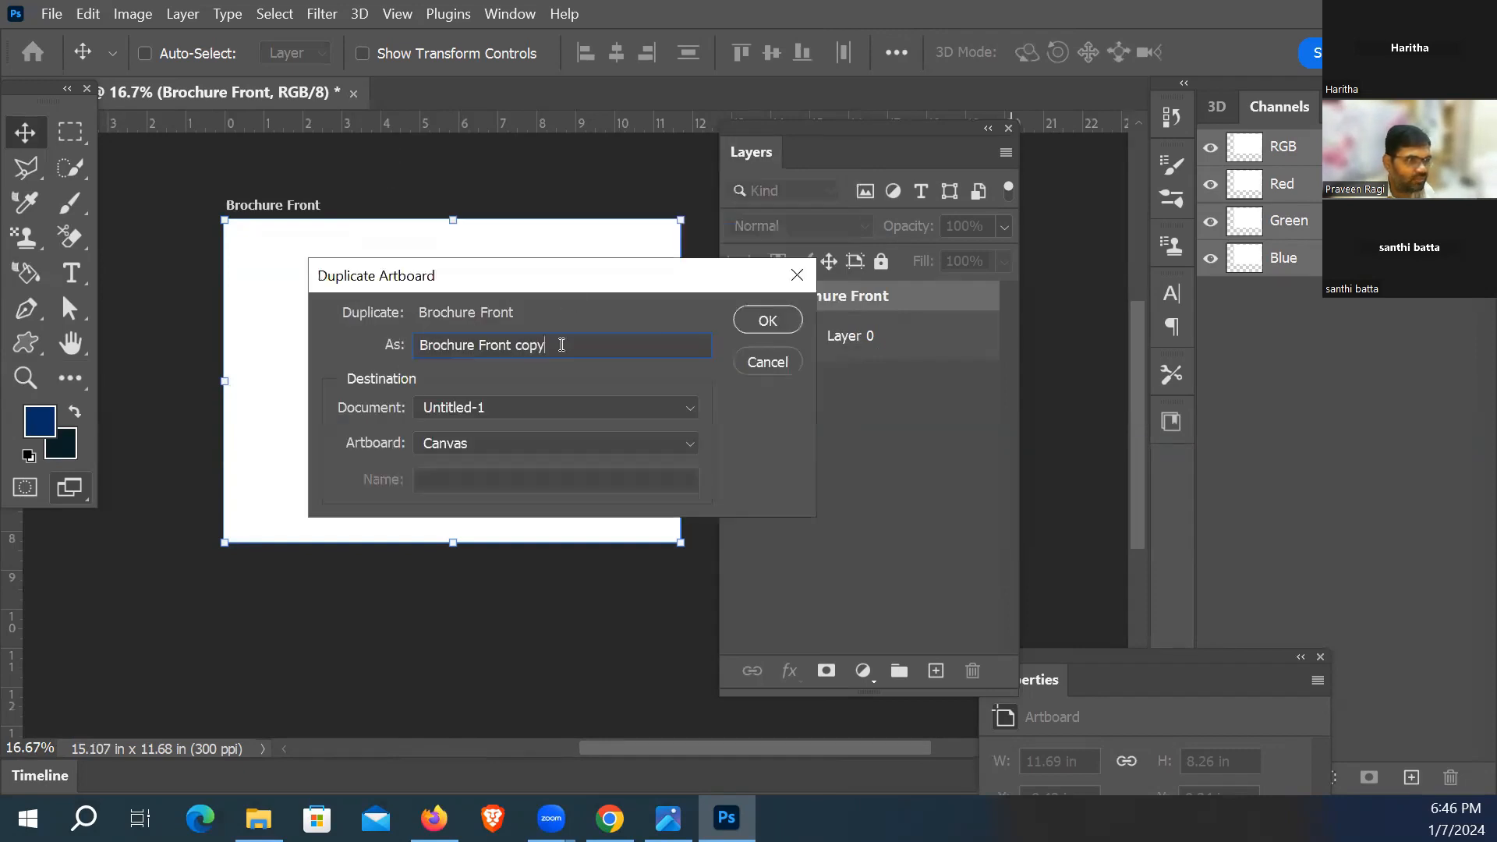
drag(561, 348, 533, 352)
click(532, 352)
double_click(494, 344)
text(Back)
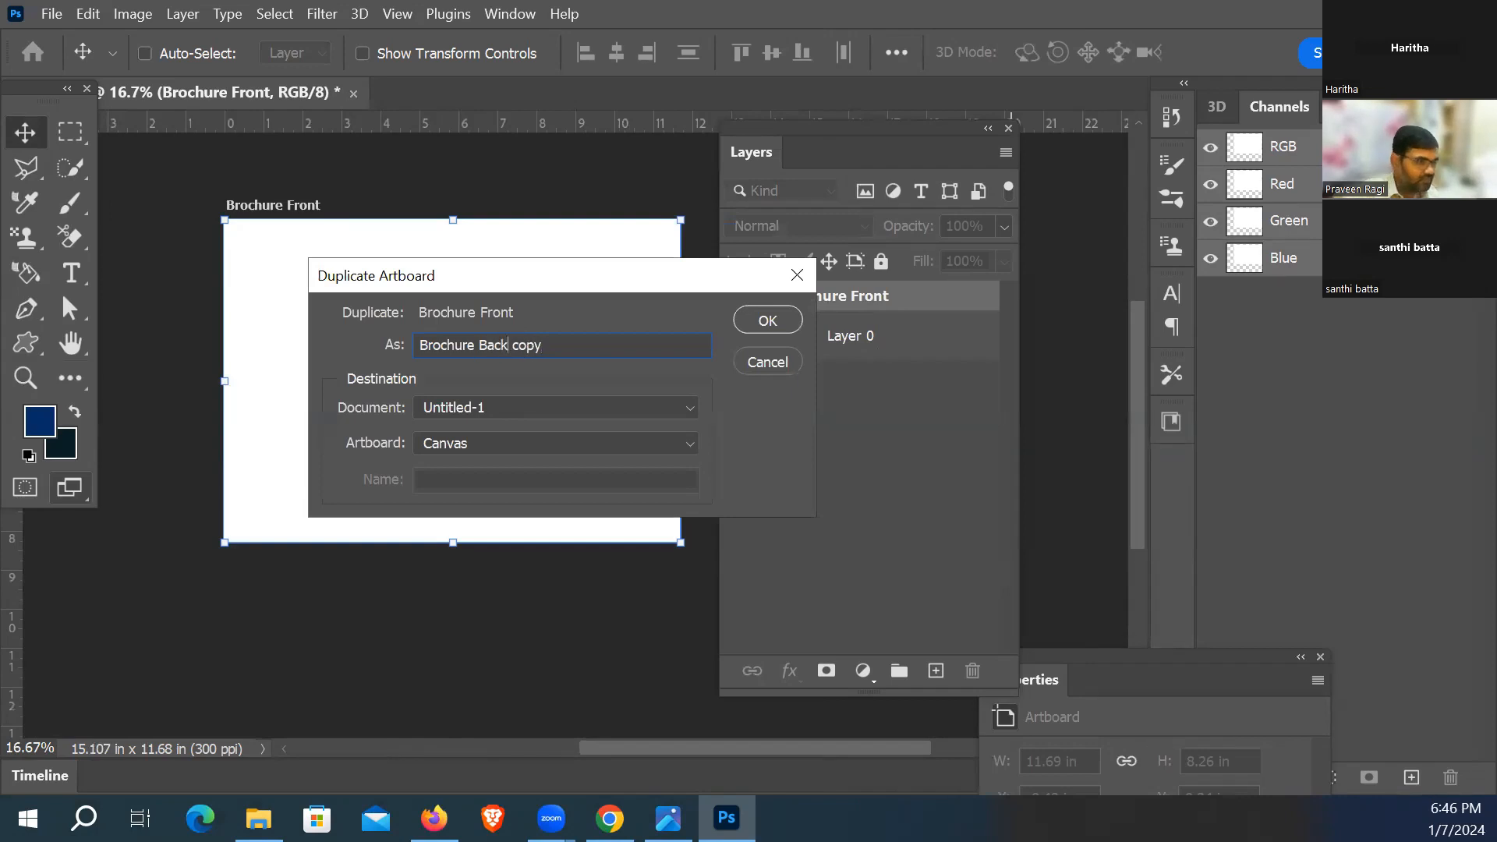
key(shift+Left)
key(shift+Left)
key(shift+Left)
key(shift+Left)
key(shift+Left)
key(BackSpace)
text(Side)
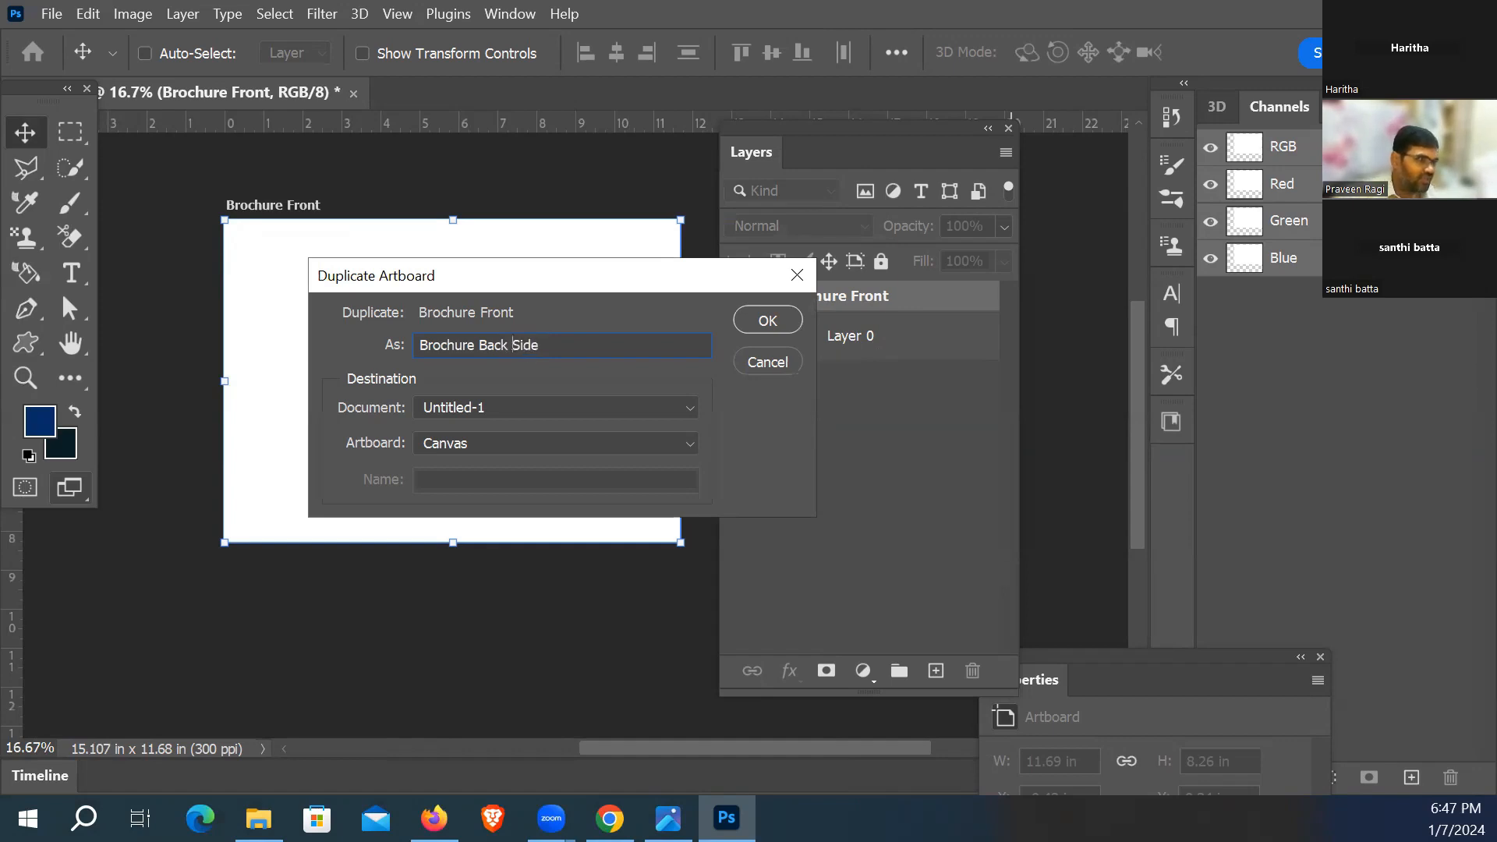
click(767, 320)
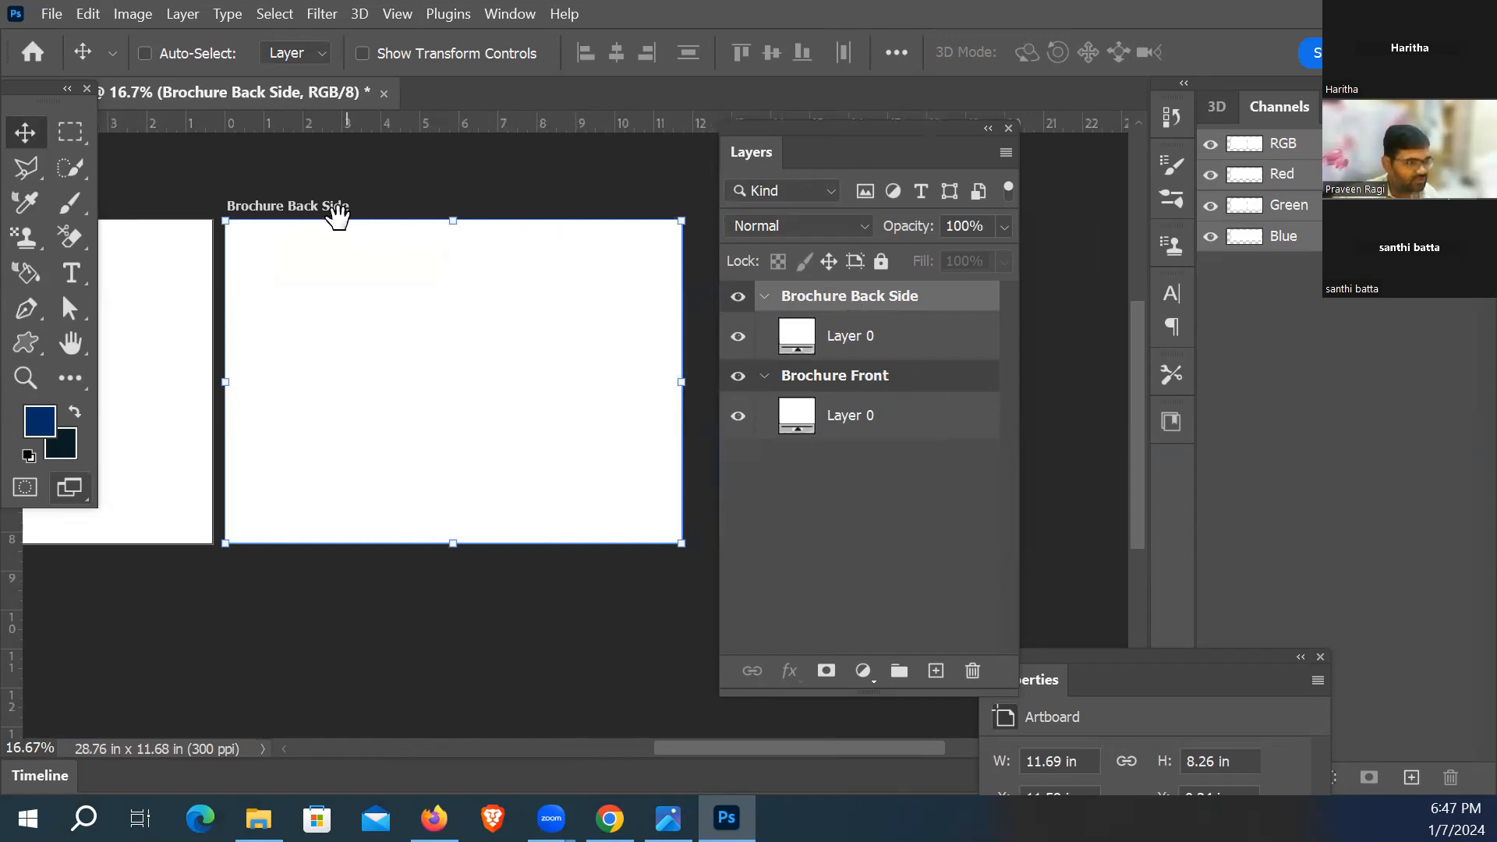
Step: Move the Layers panel clear of the Brochure Front artboard and select that artboard
drag(414, 234, 635, 267)
drag(803, 133, 675, 697)
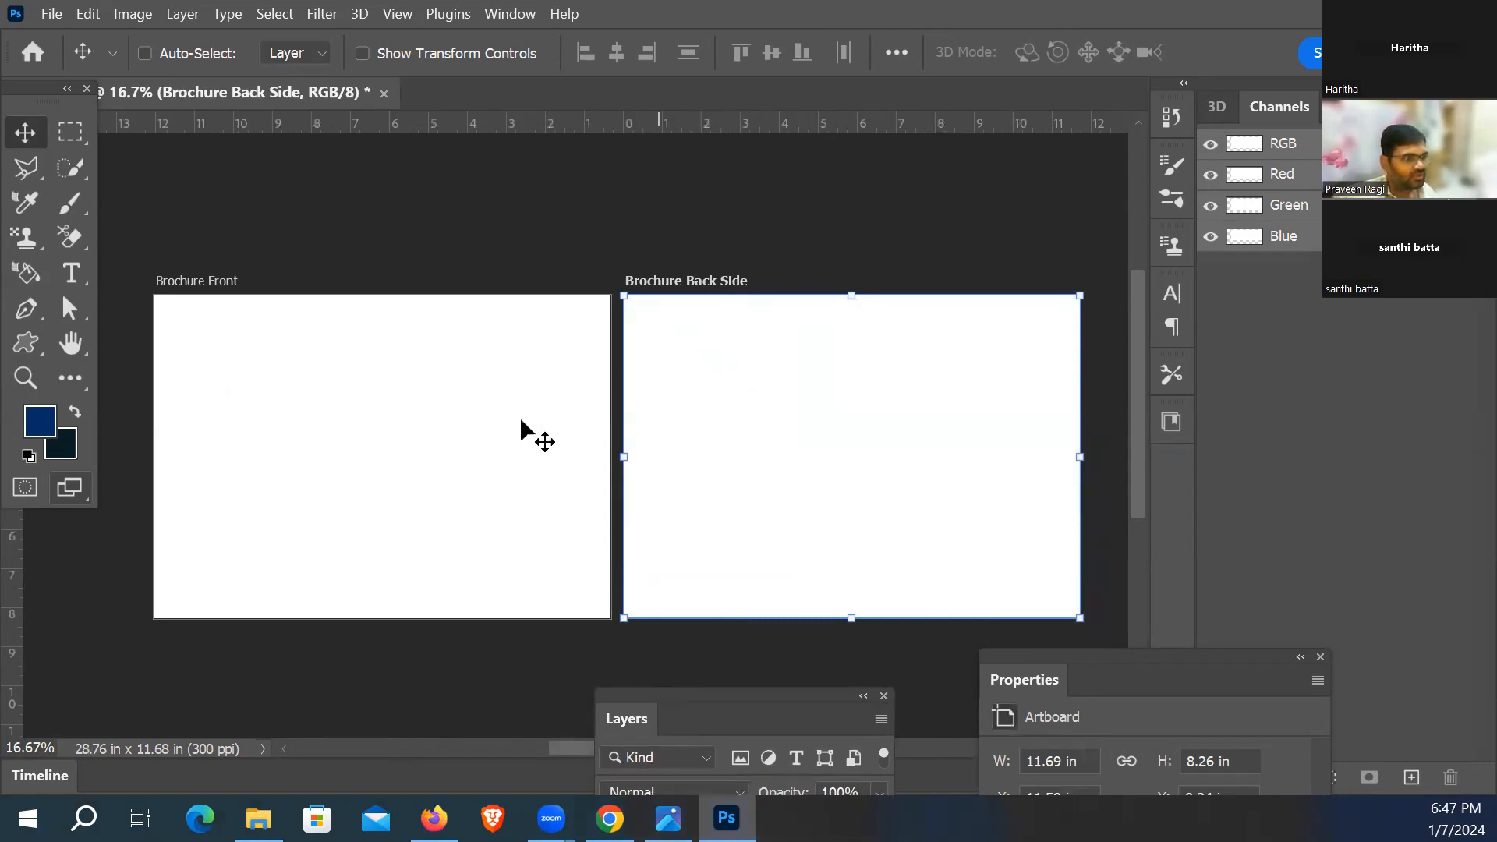
drag(645, 687, 842, 304)
click(923, 551)
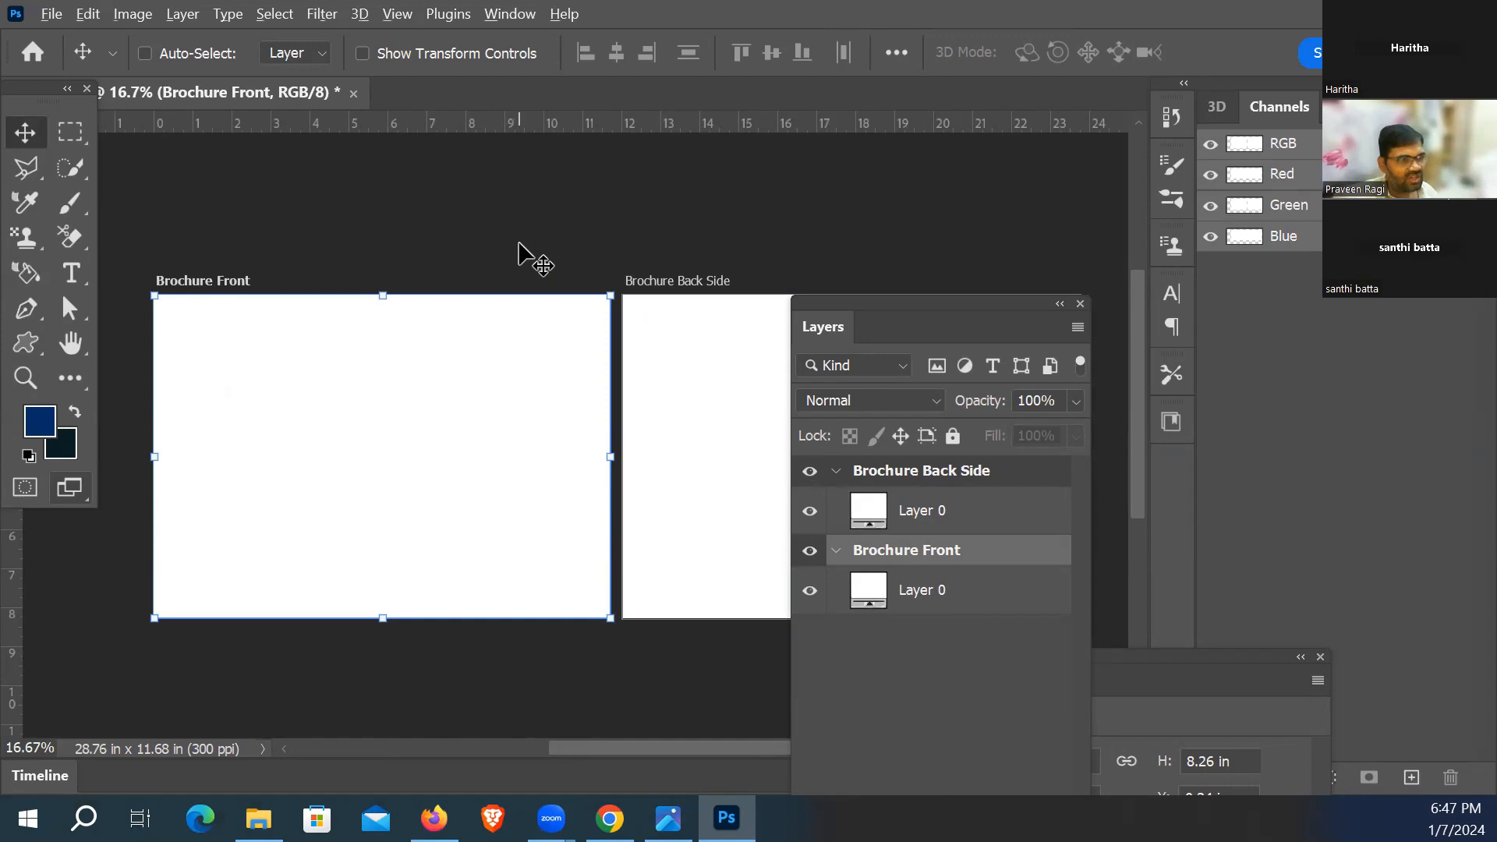
Step: Examine the three-panel layout of the brochure pages in 3901210.jpg against the blank artboards, returning to Photoshop
key(alt+Tab)
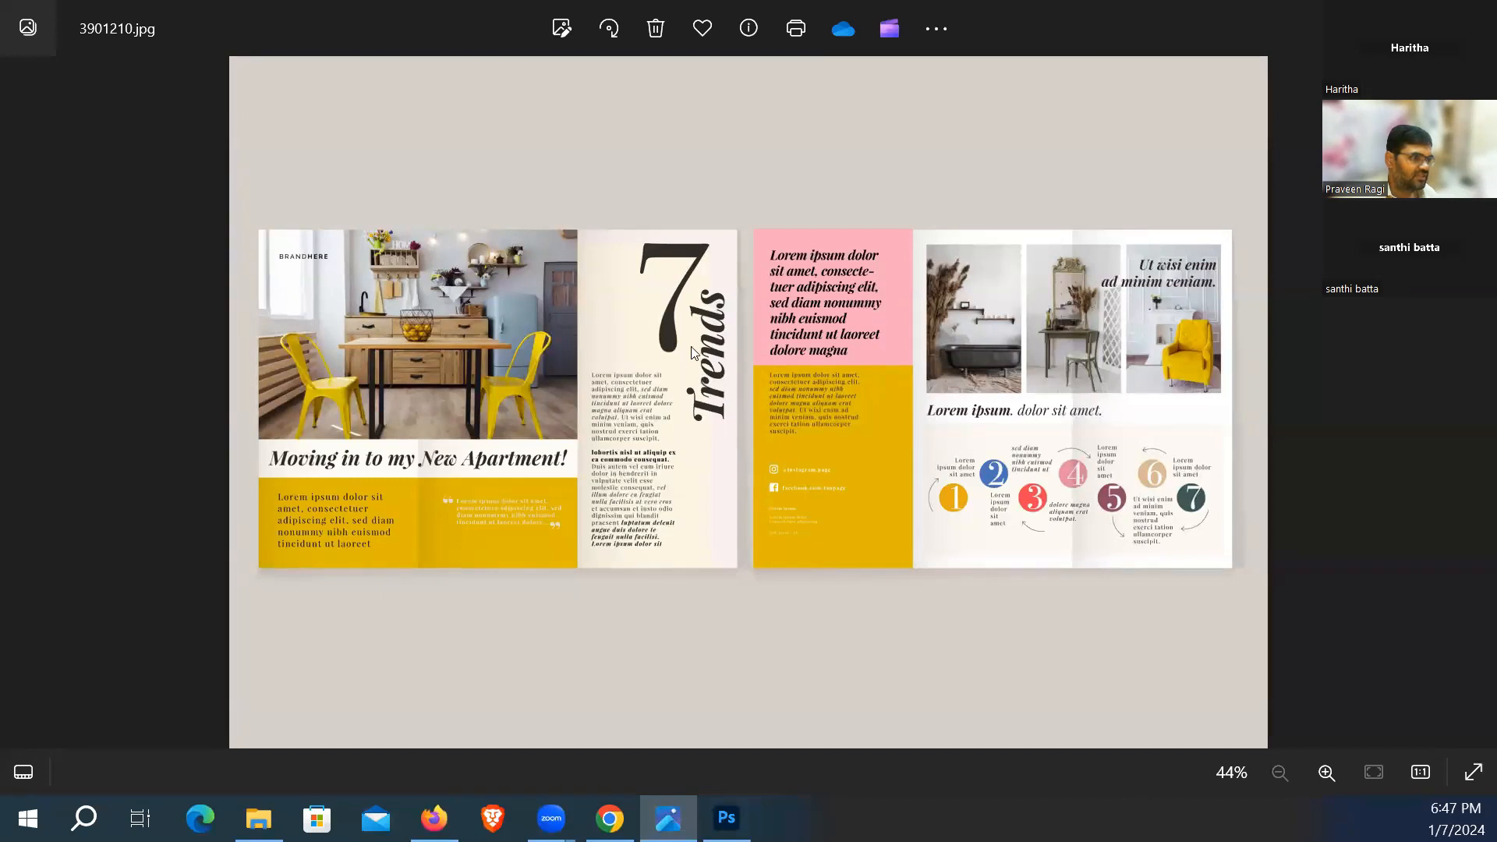
key(alt+Tab)
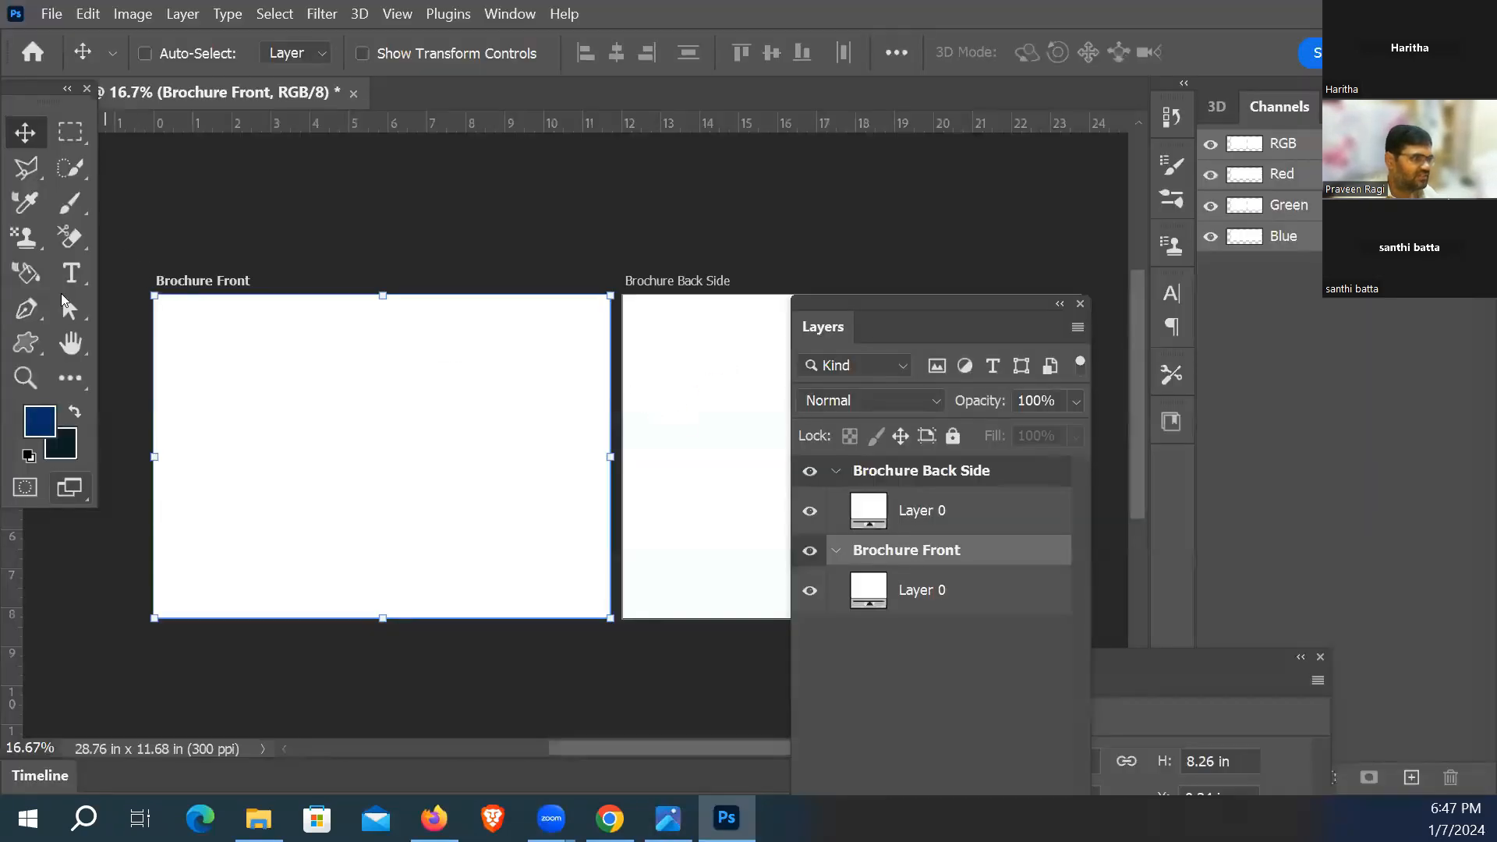
click(83, 278)
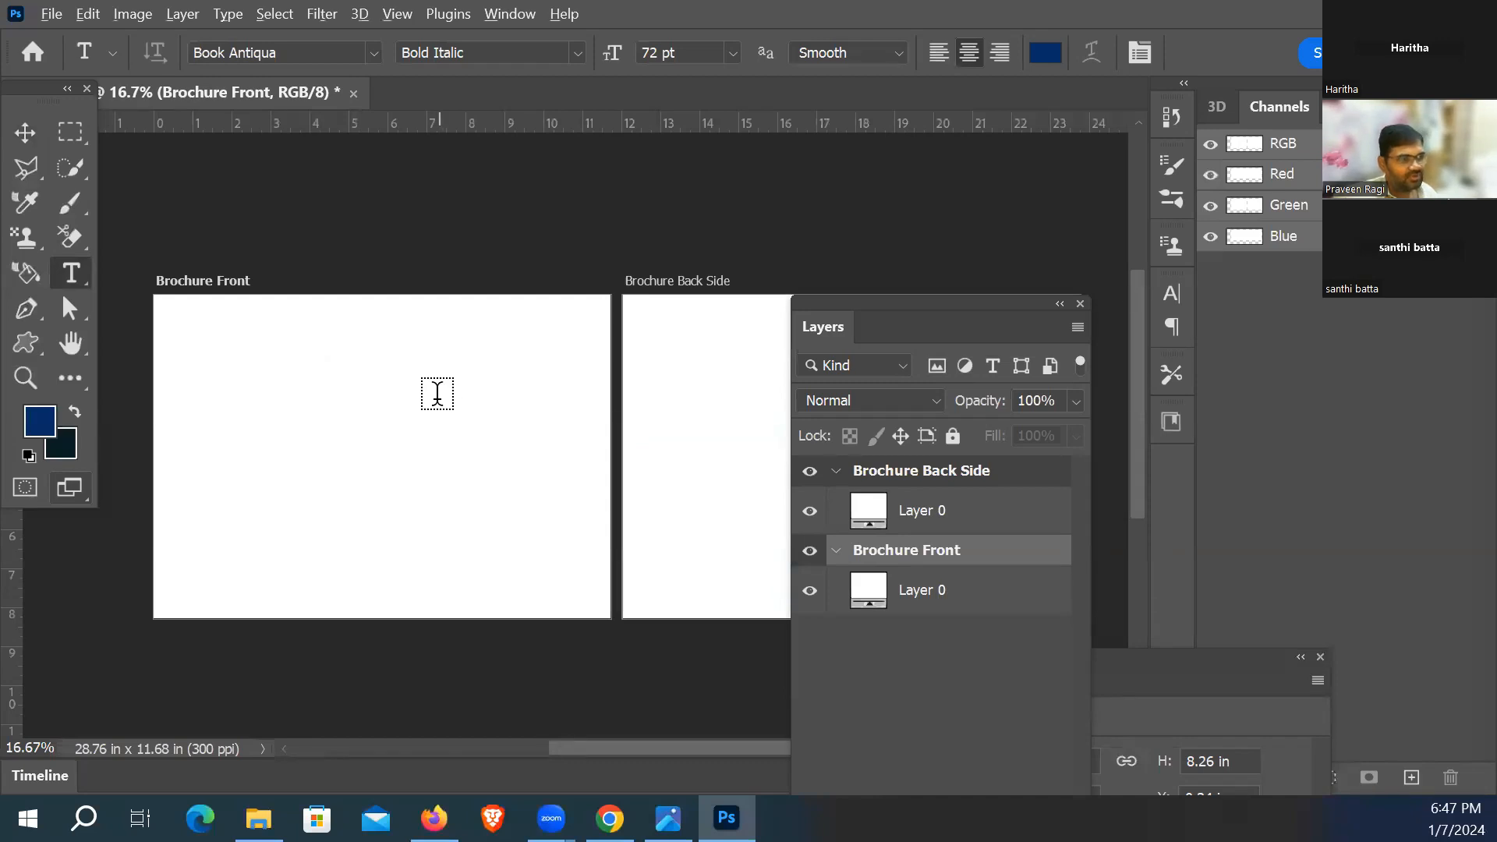
key(alt+Tab)
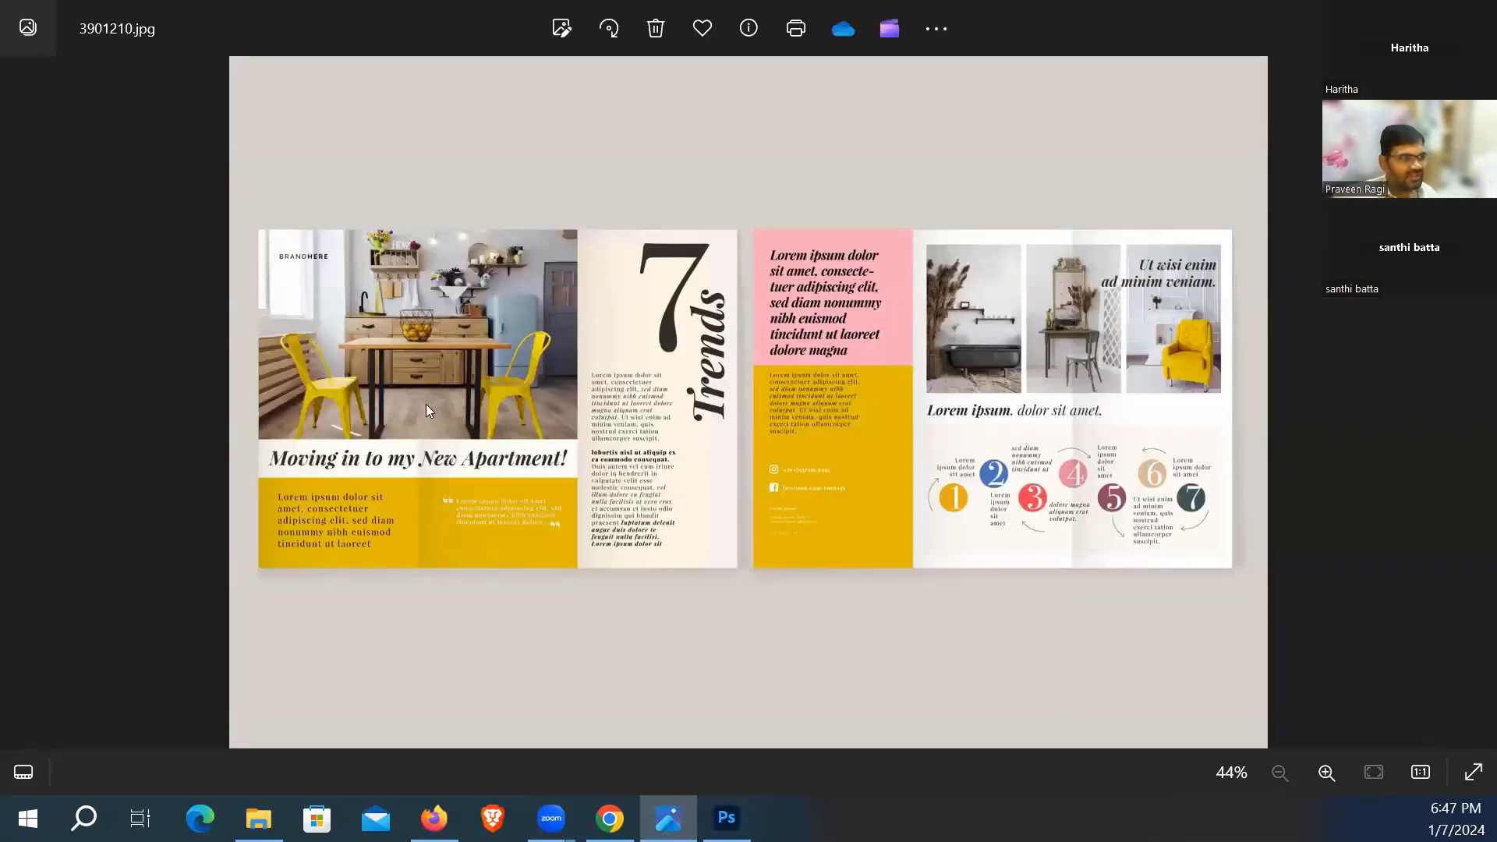
key(alt+Tab)
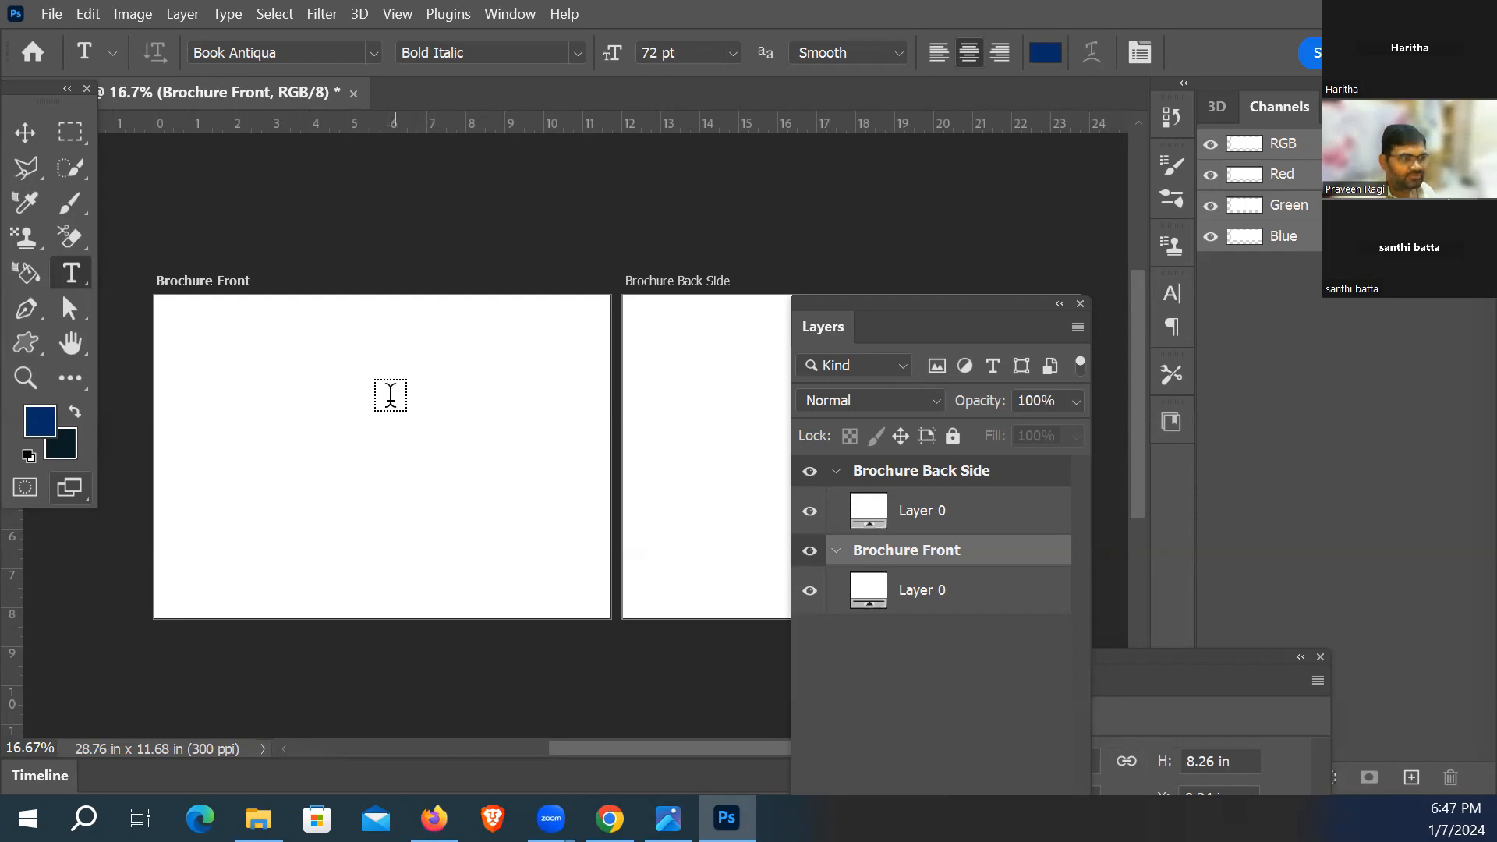
key(alt+Tab)
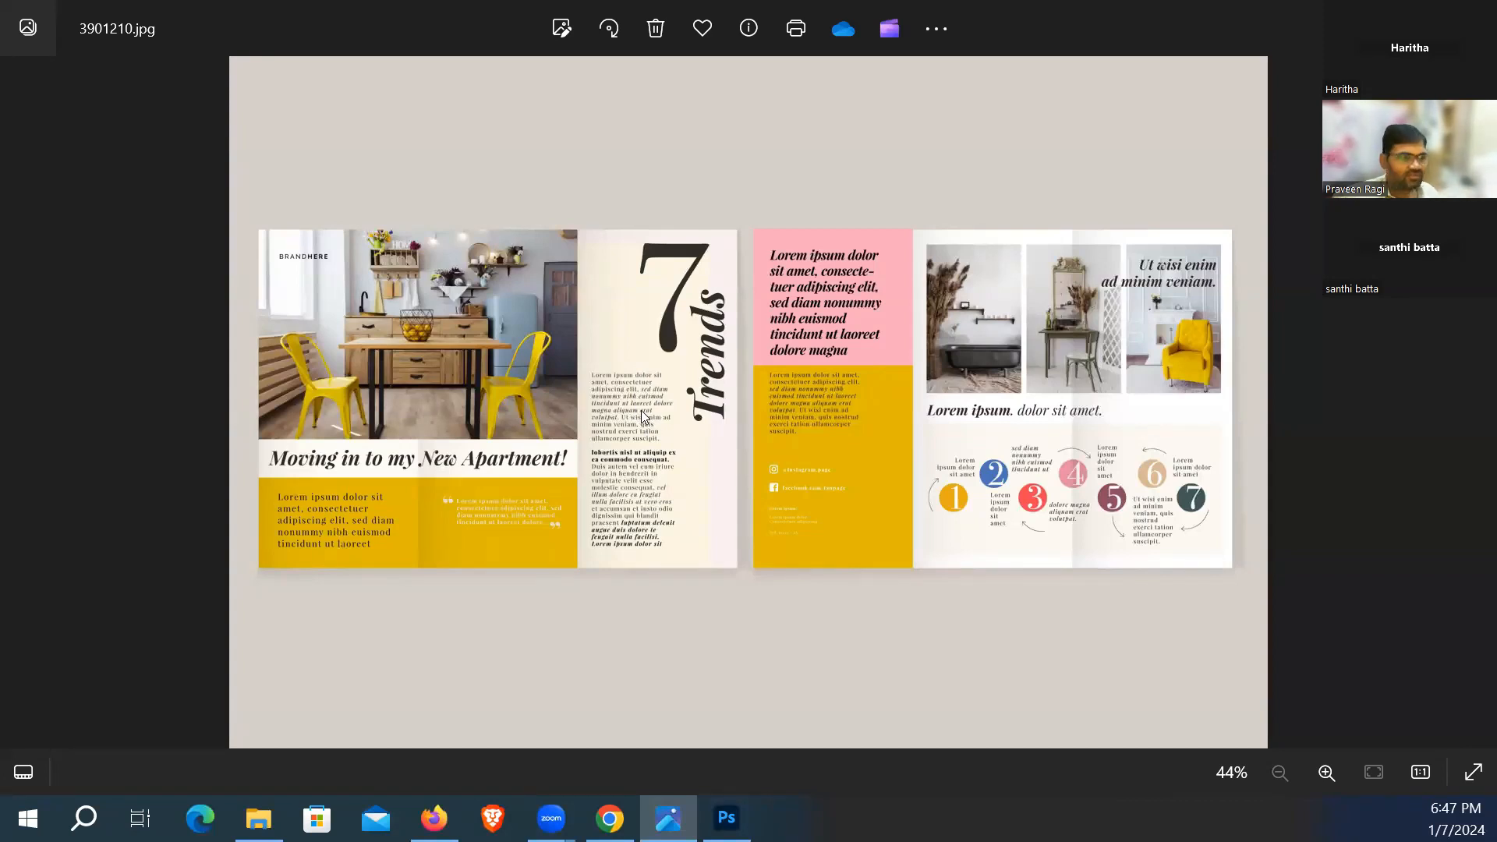
key(alt+Tab)
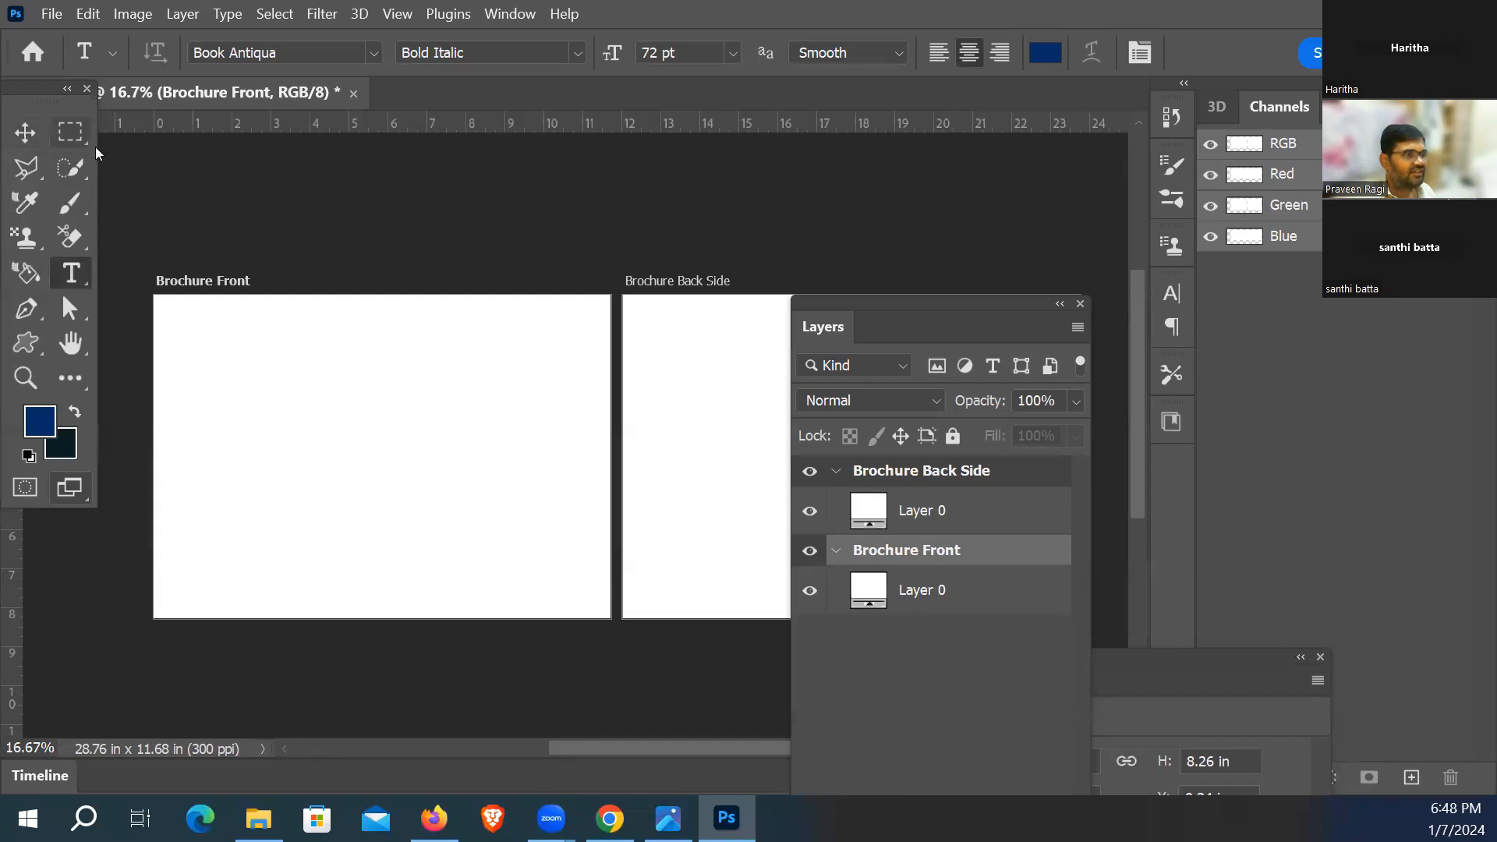
Step: Activate the Rectangular Marquee tool with the Fixed Size style and set its width to 29.7 cm / 3
click(70, 133)
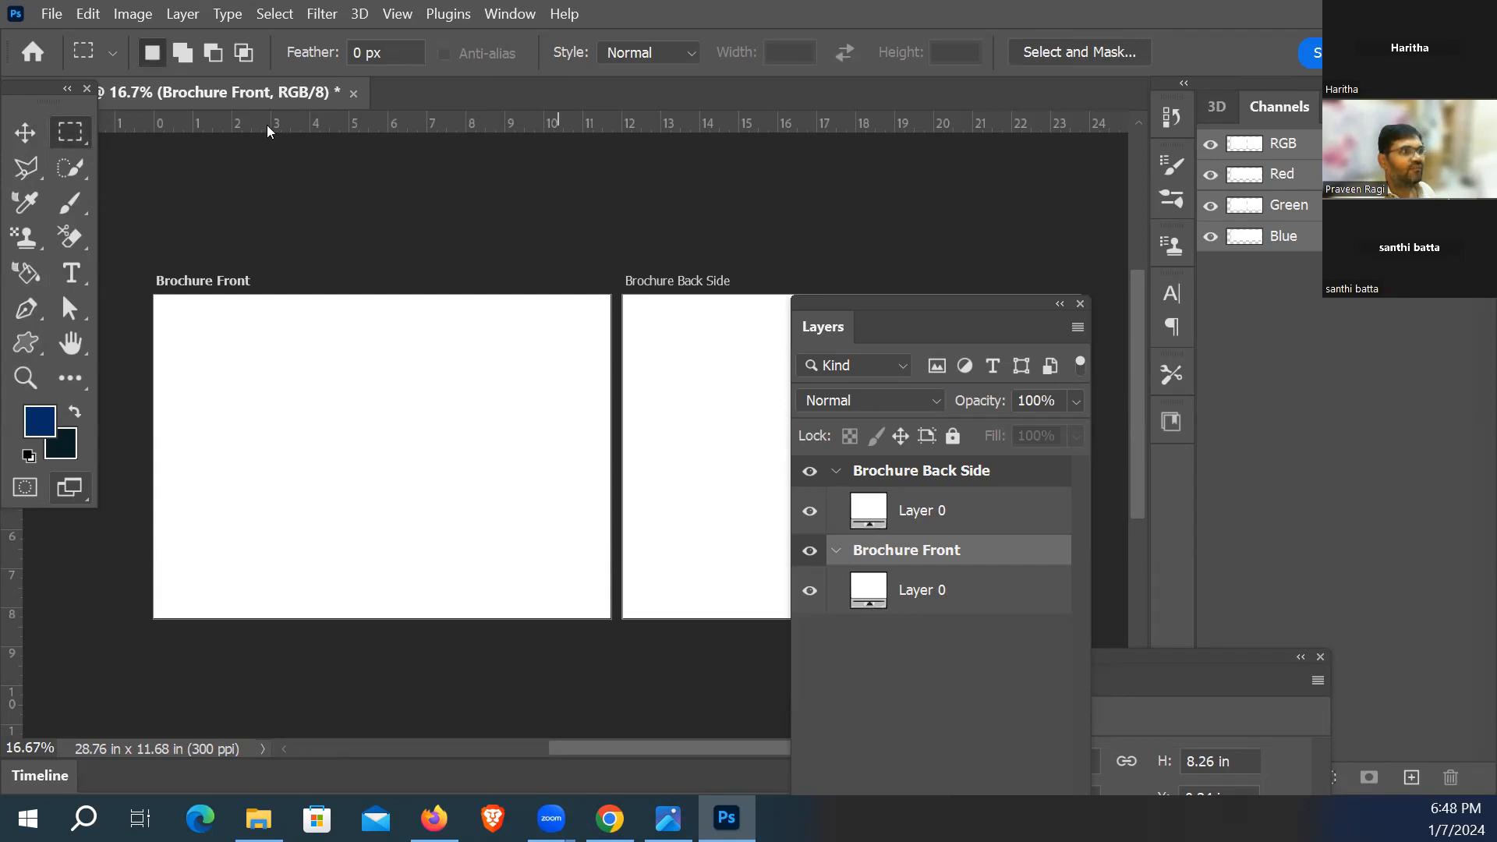
right_click(76, 136)
click(212, 131)
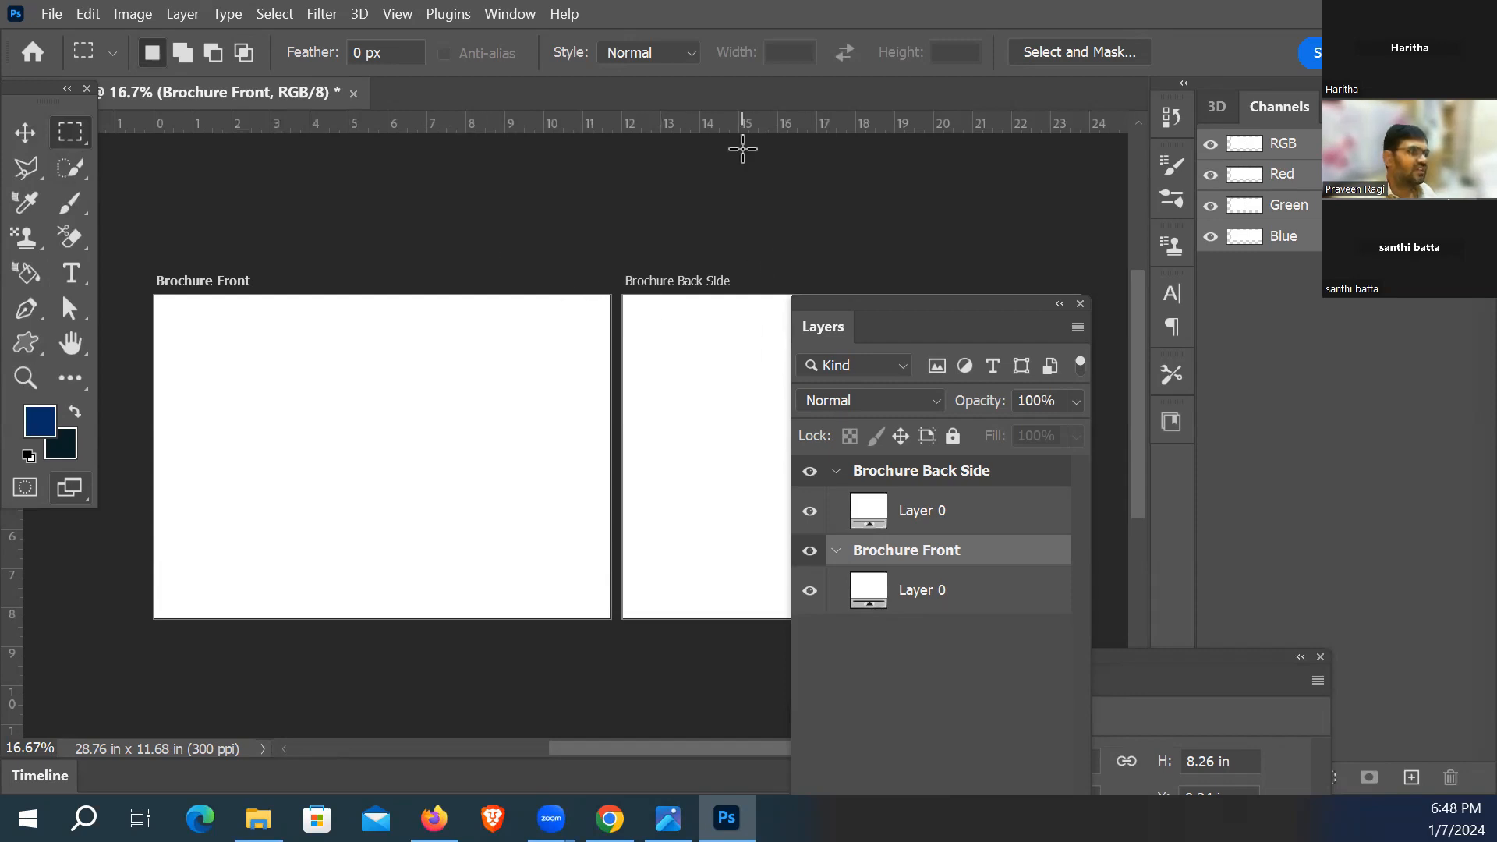
click(680, 55)
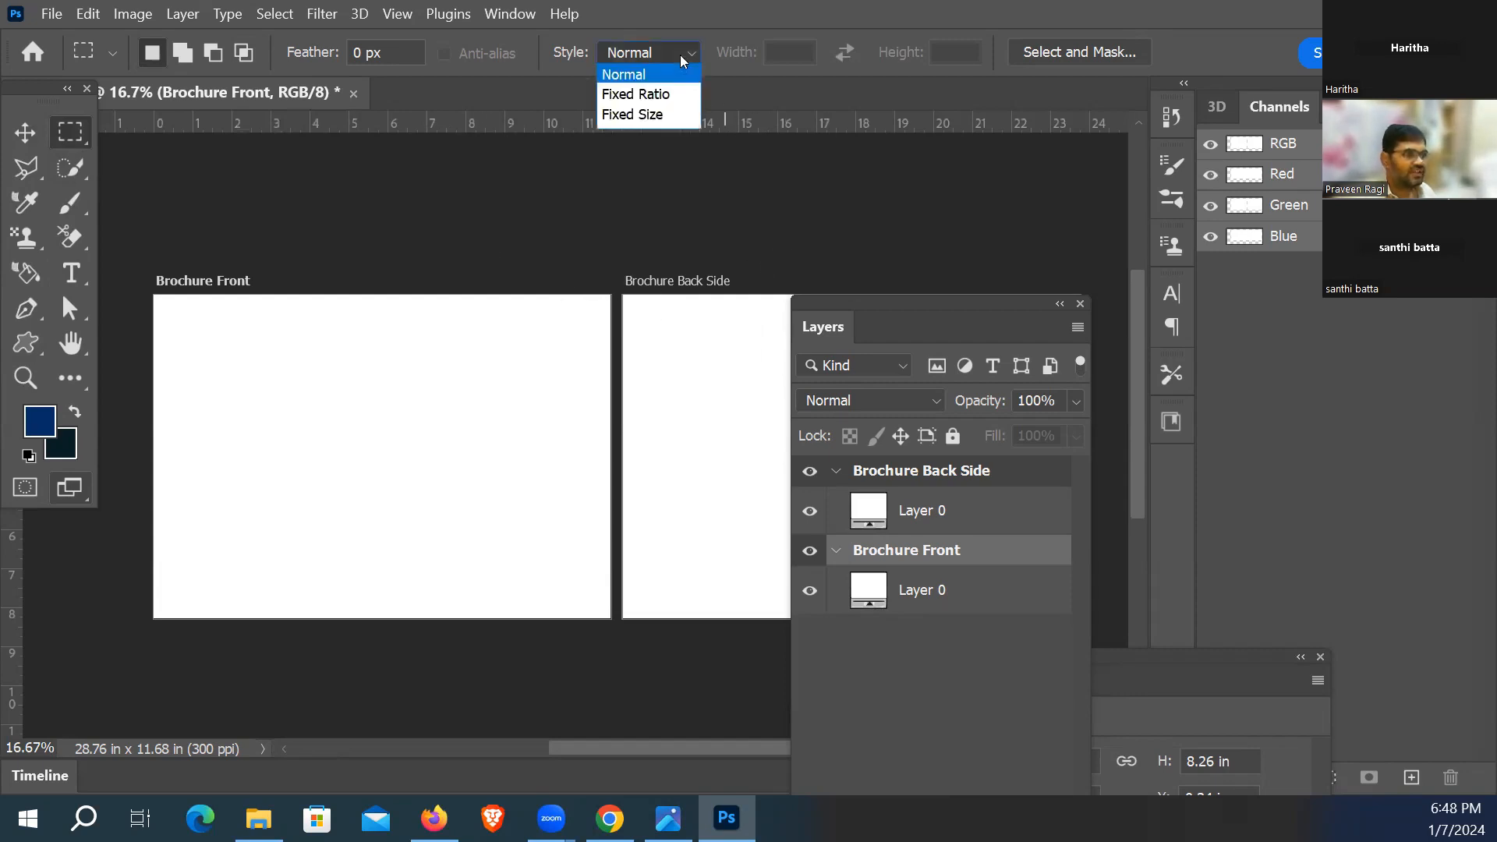
click(641, 114)
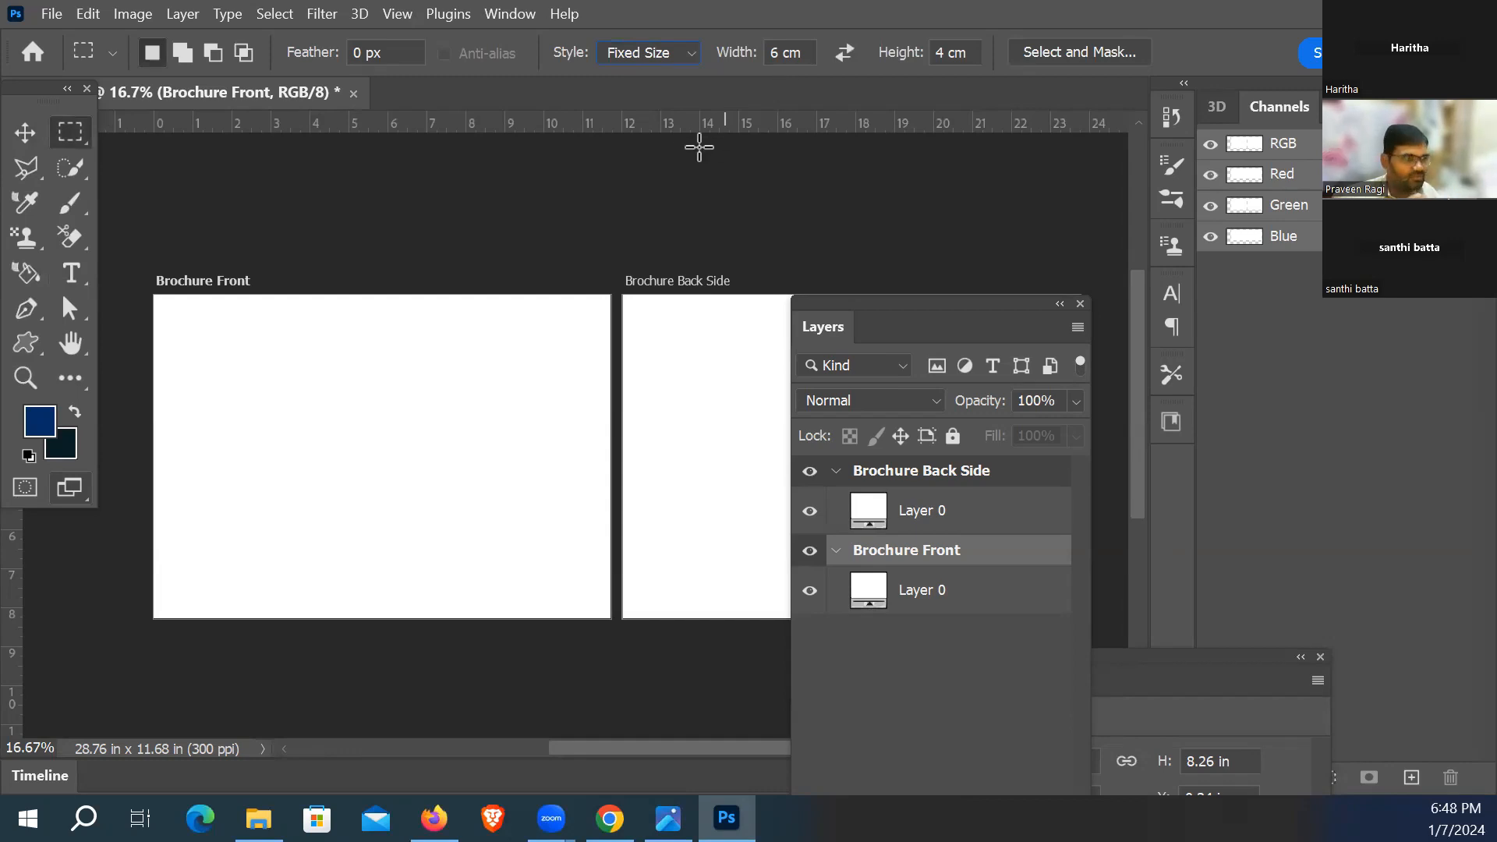
click(811, 50)
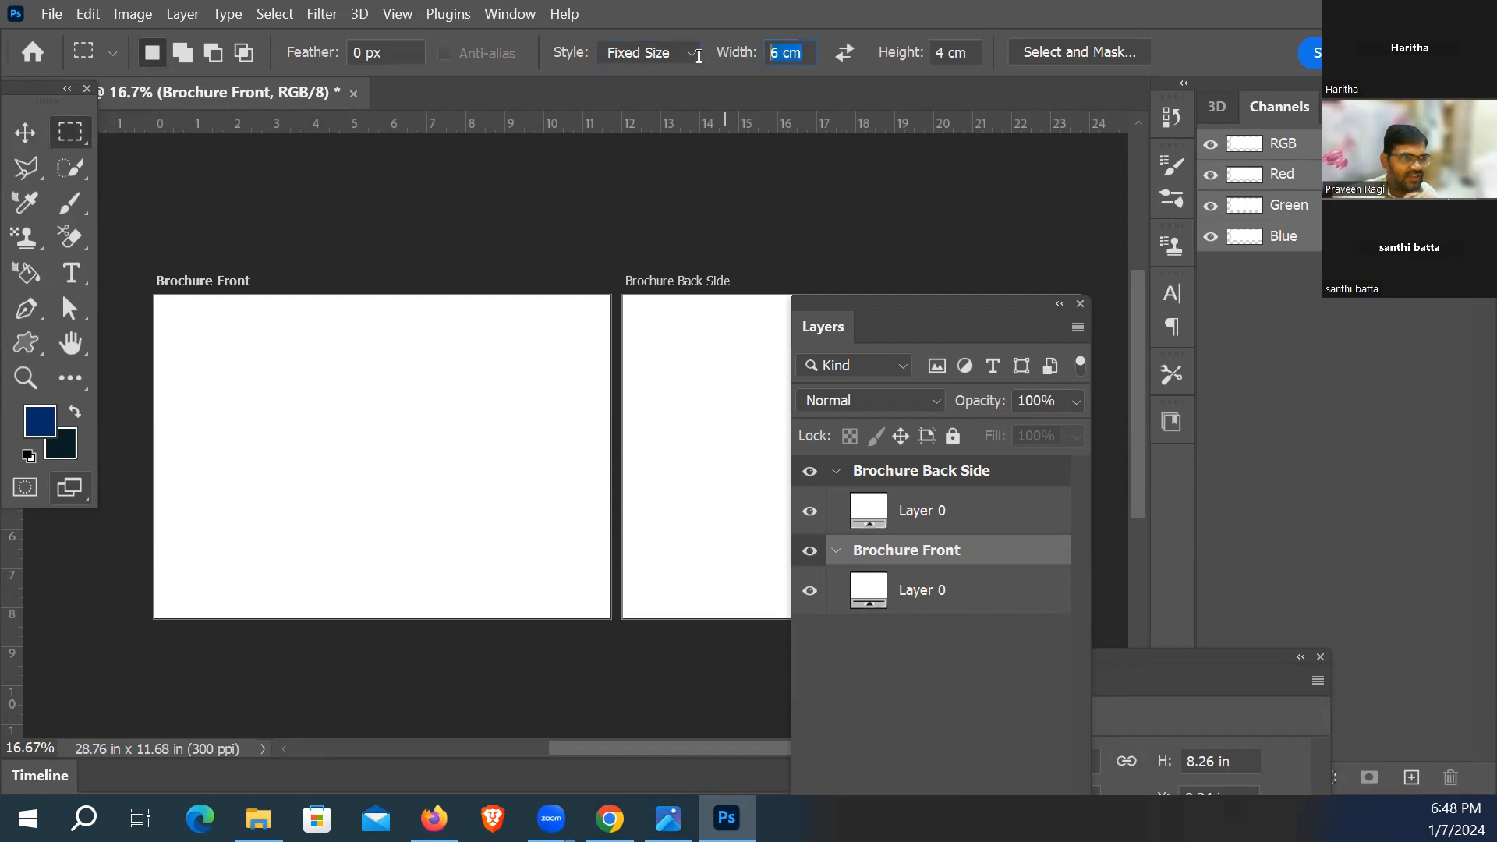
text(29.7)
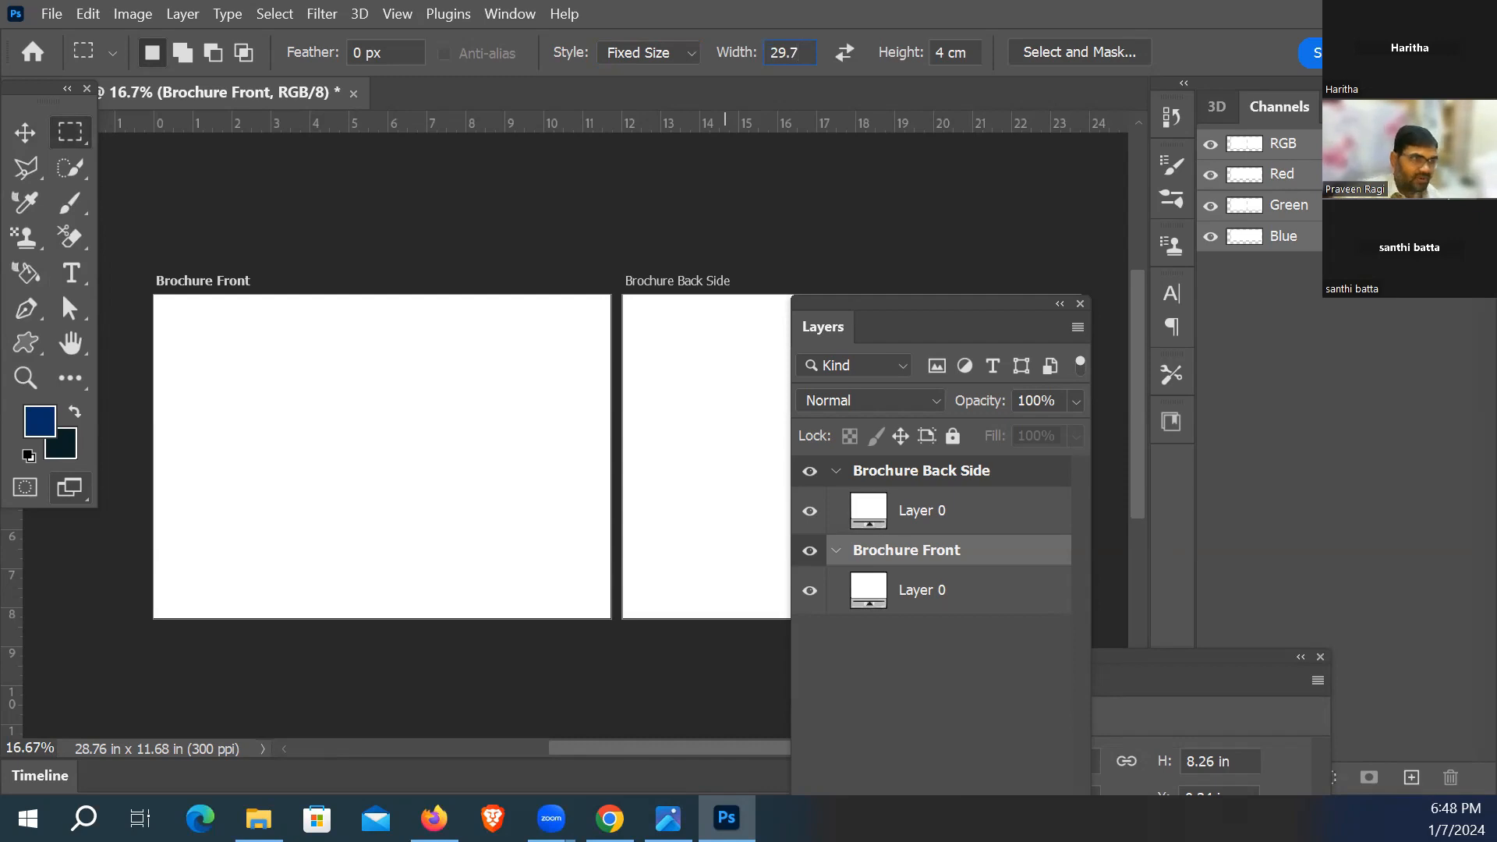
text( cm /)
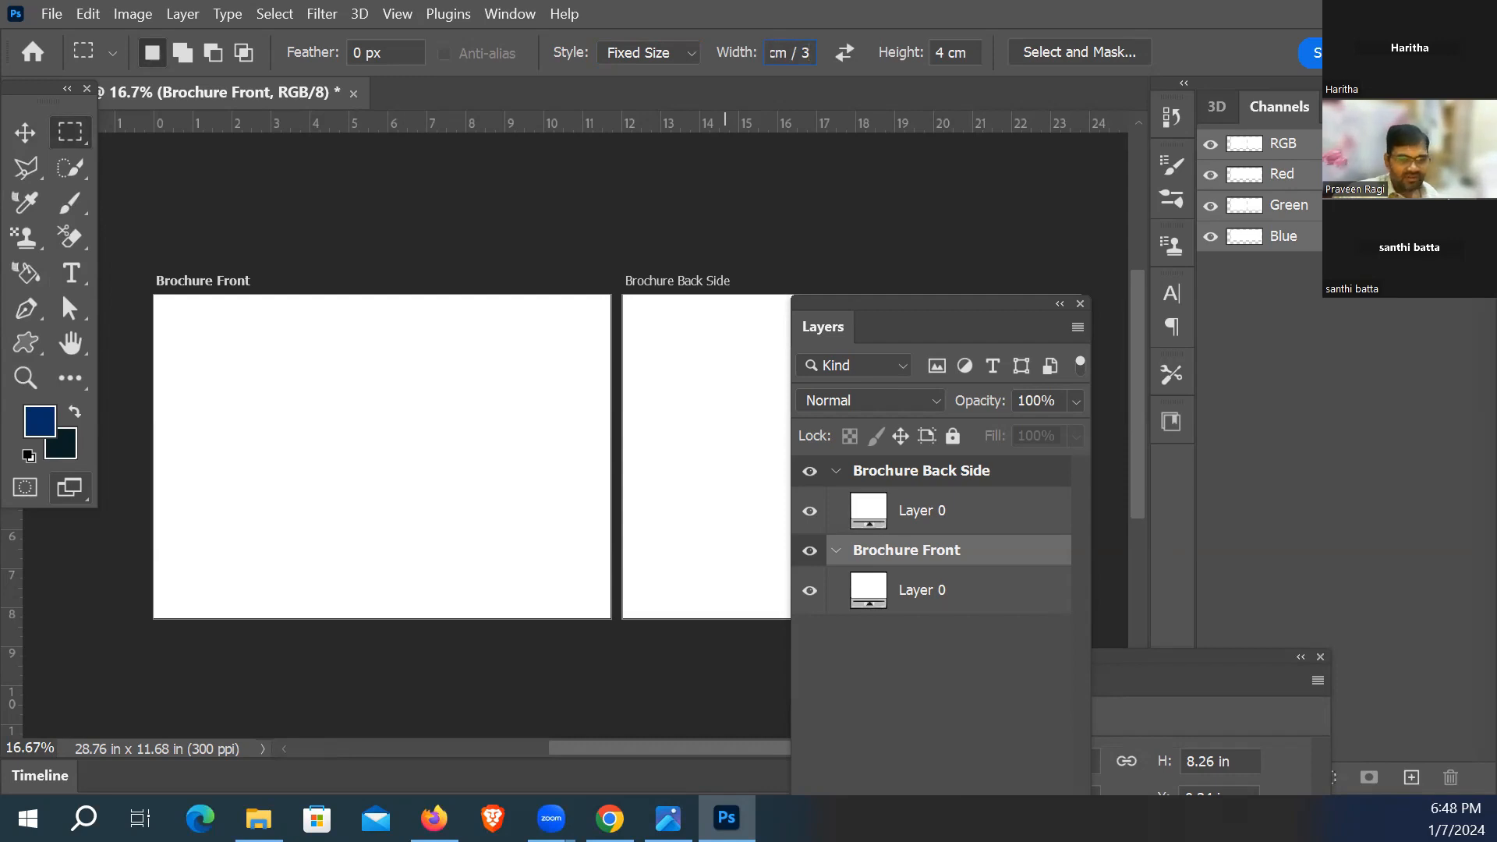
key(Return)
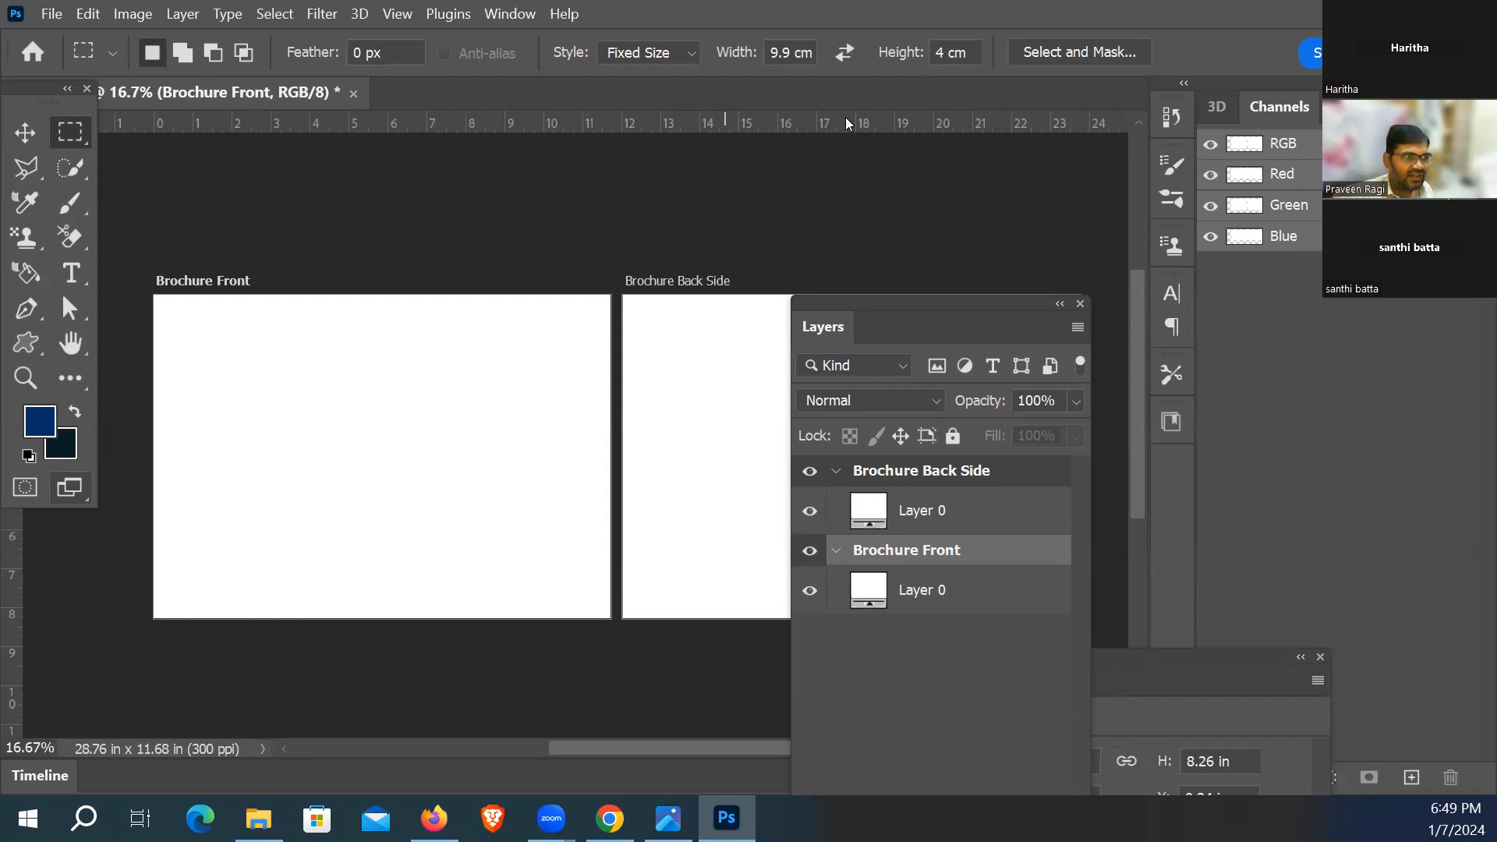
Step: Set the Rectangular Marquee's fixed height to 21 cm
right_click(72, 133)
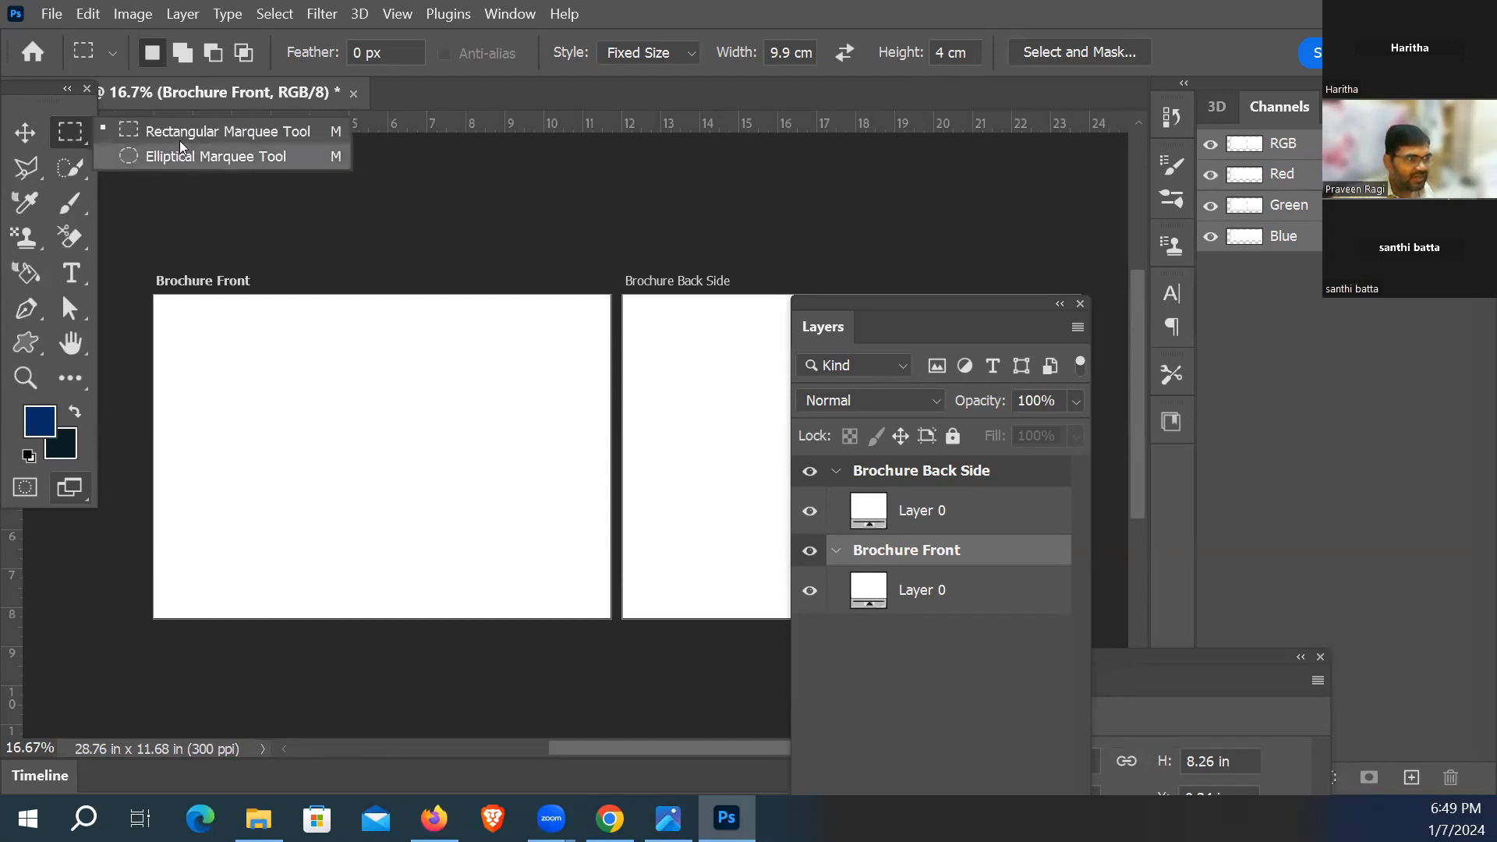
click(179, 129)
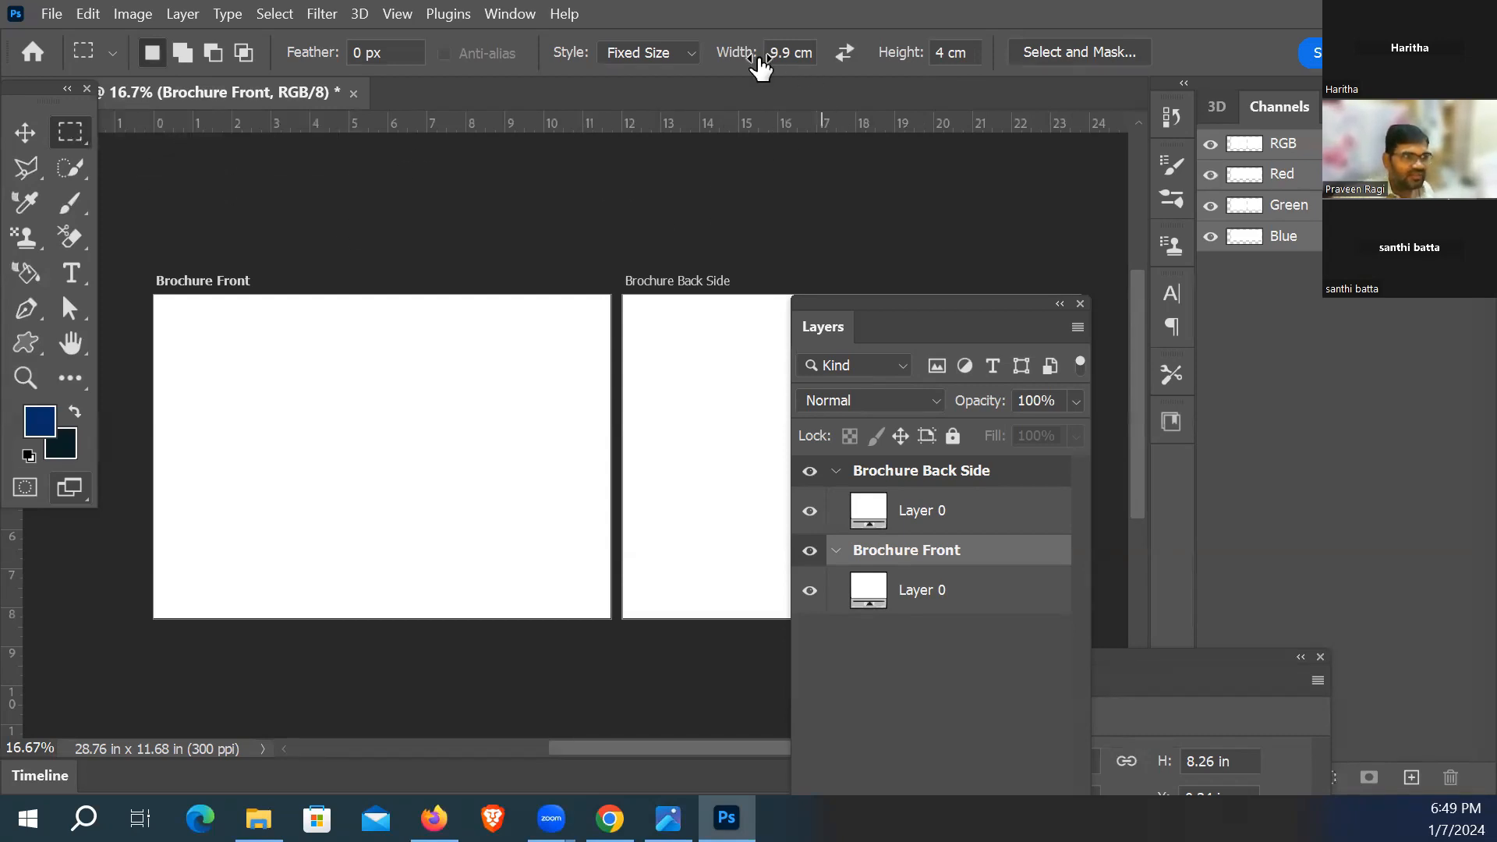
click(978, 49)
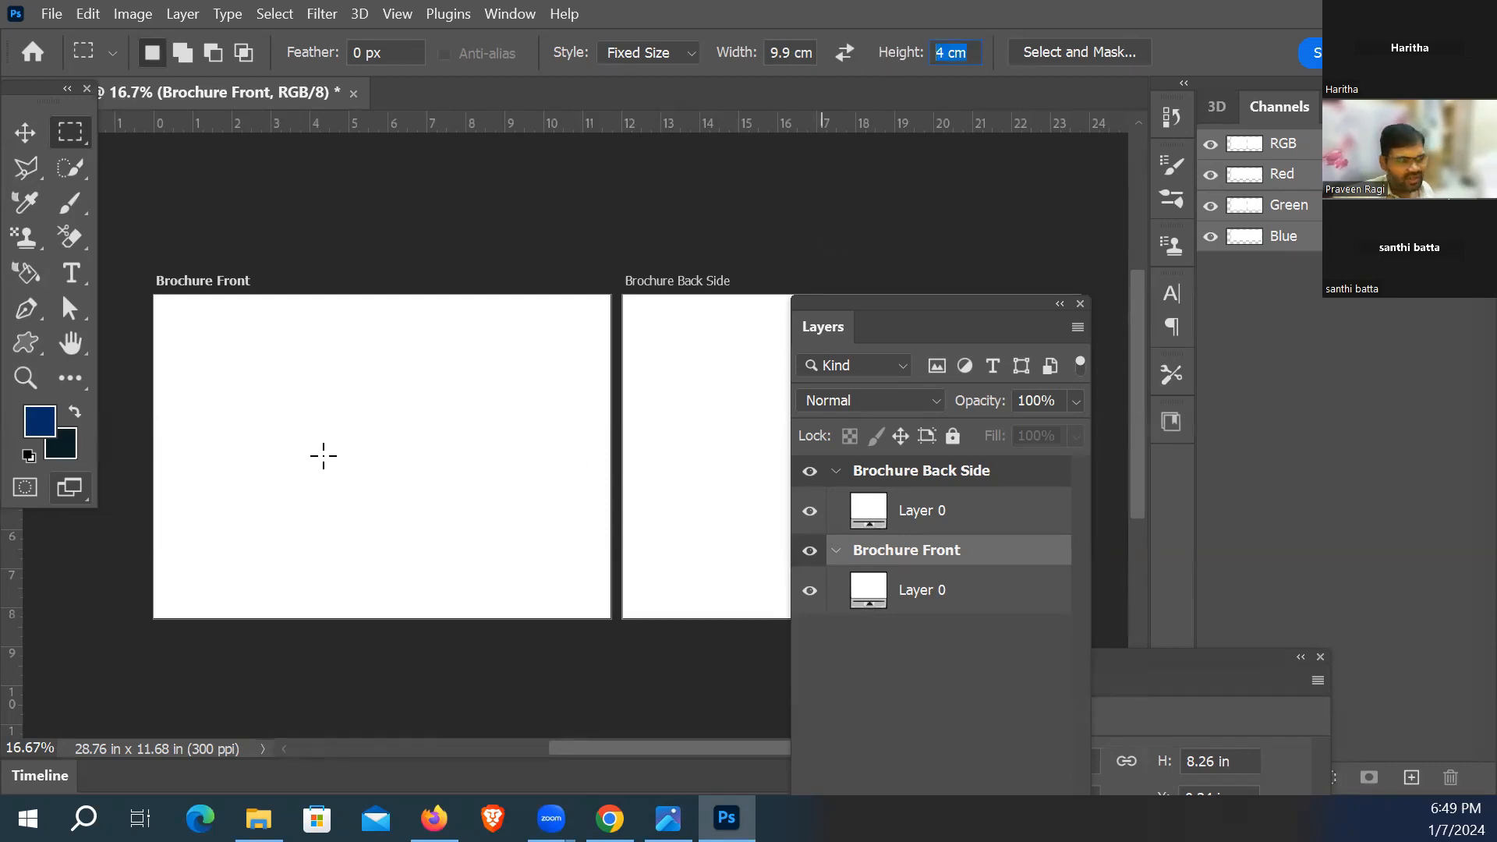
text(21 cm)
key(Return)
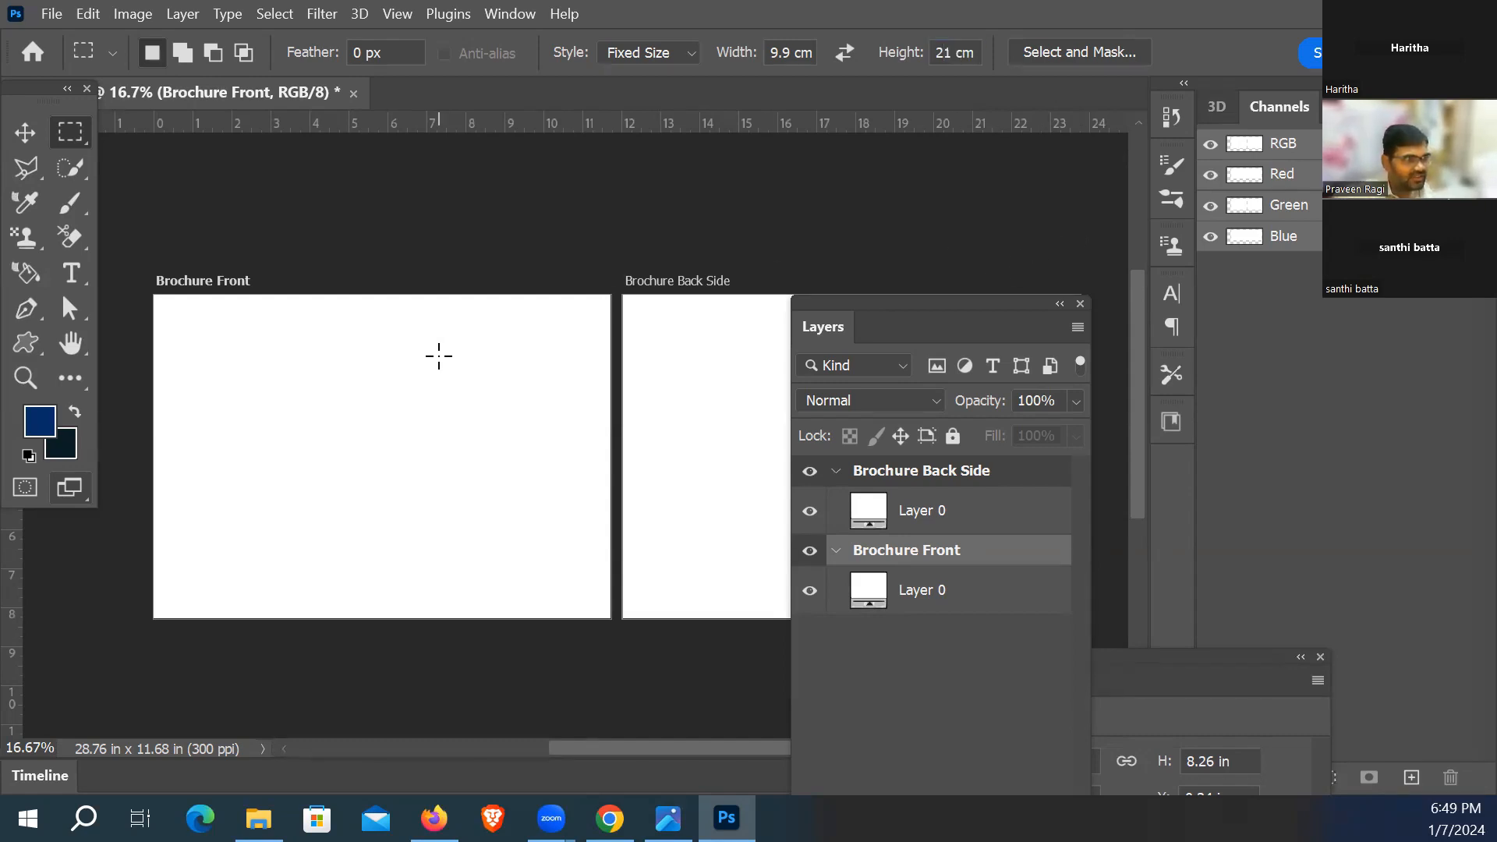
Step: Place the 9.9 × 21 cm selection against the Brochure Front artboard's left edge and add a vertical guide along the selection's right side
click(249, 326)
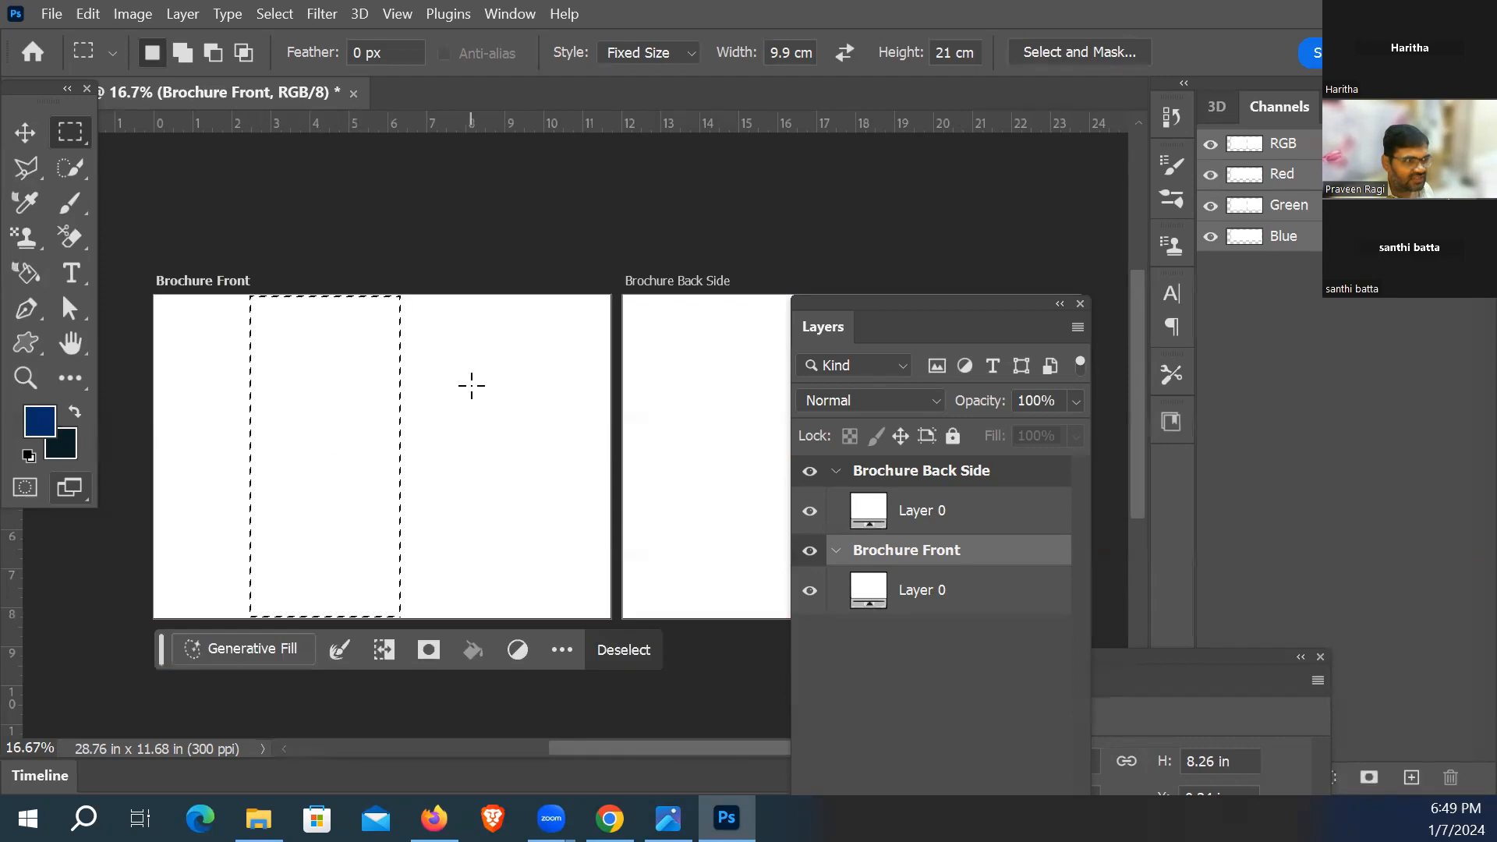
drag(328, 377, 236, 391)
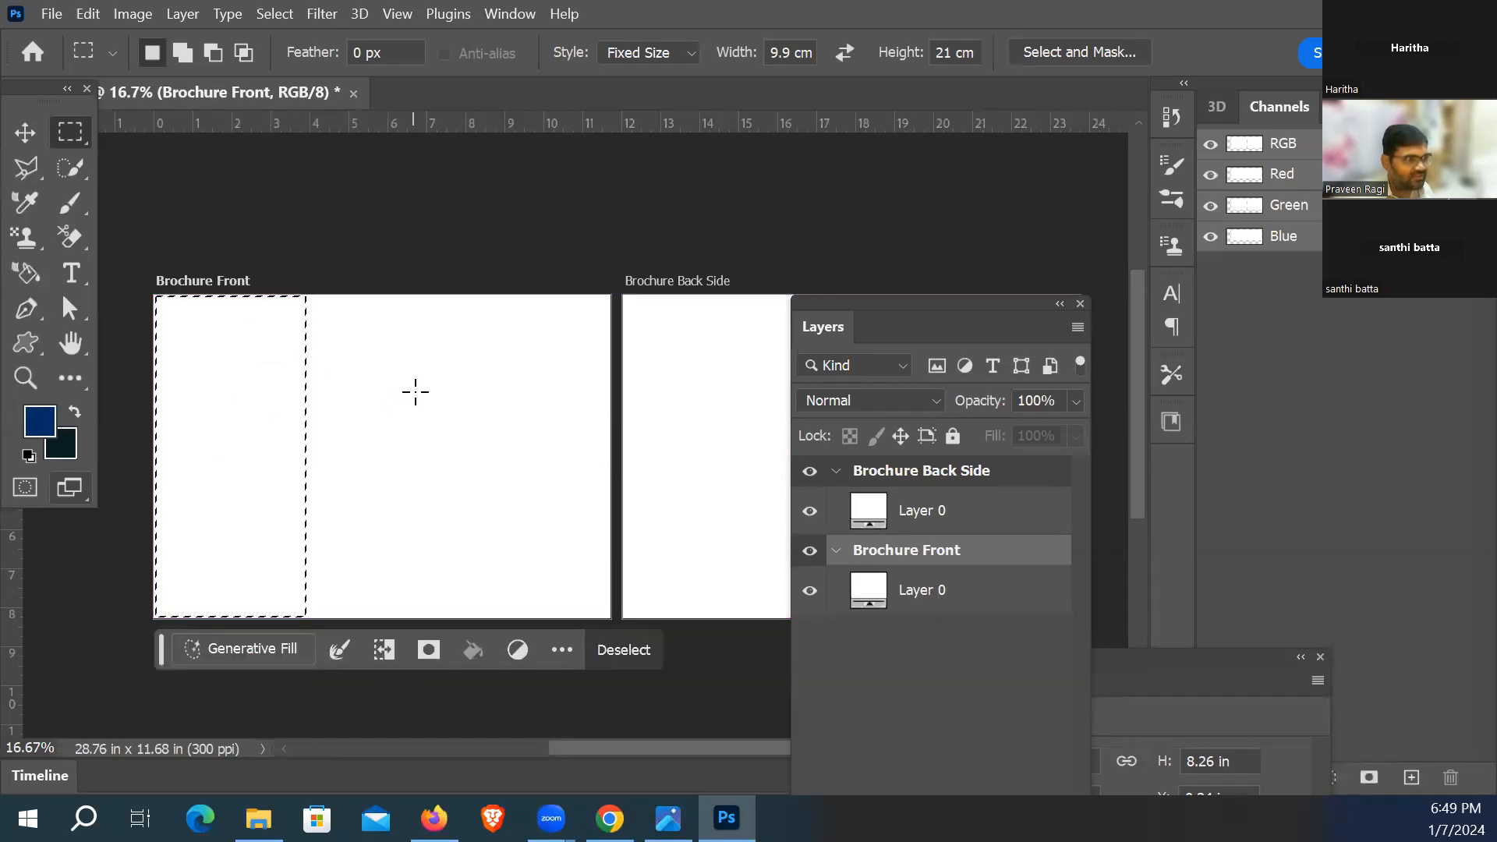
drag(15, 541, 306, 550)
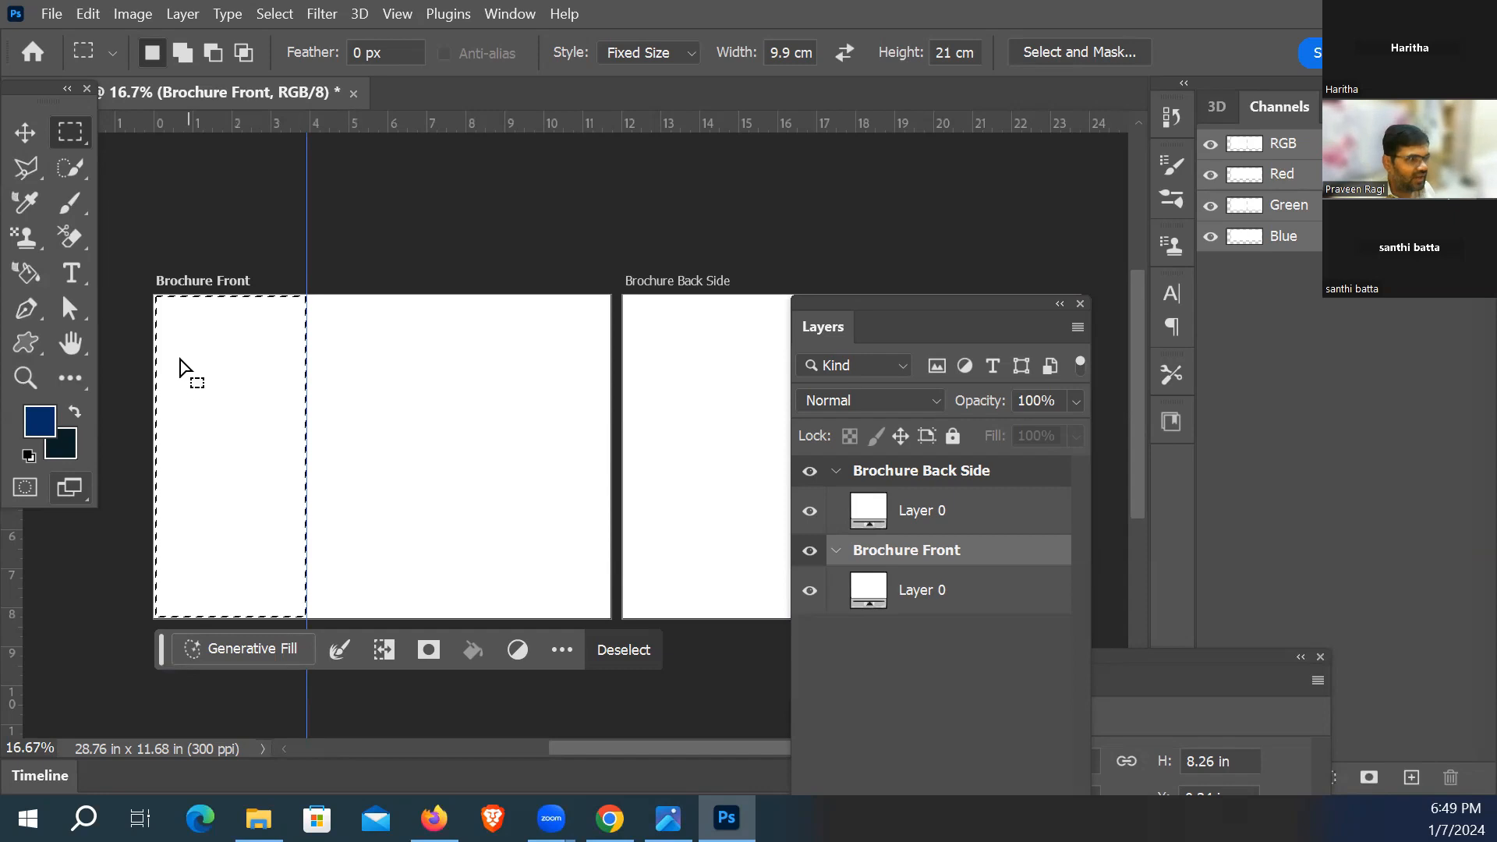
Step: Move the selection against the Brochure Front artboard's right edge and add a second vertical guide along the selection's left side
drag(136, 312, 140, 431)
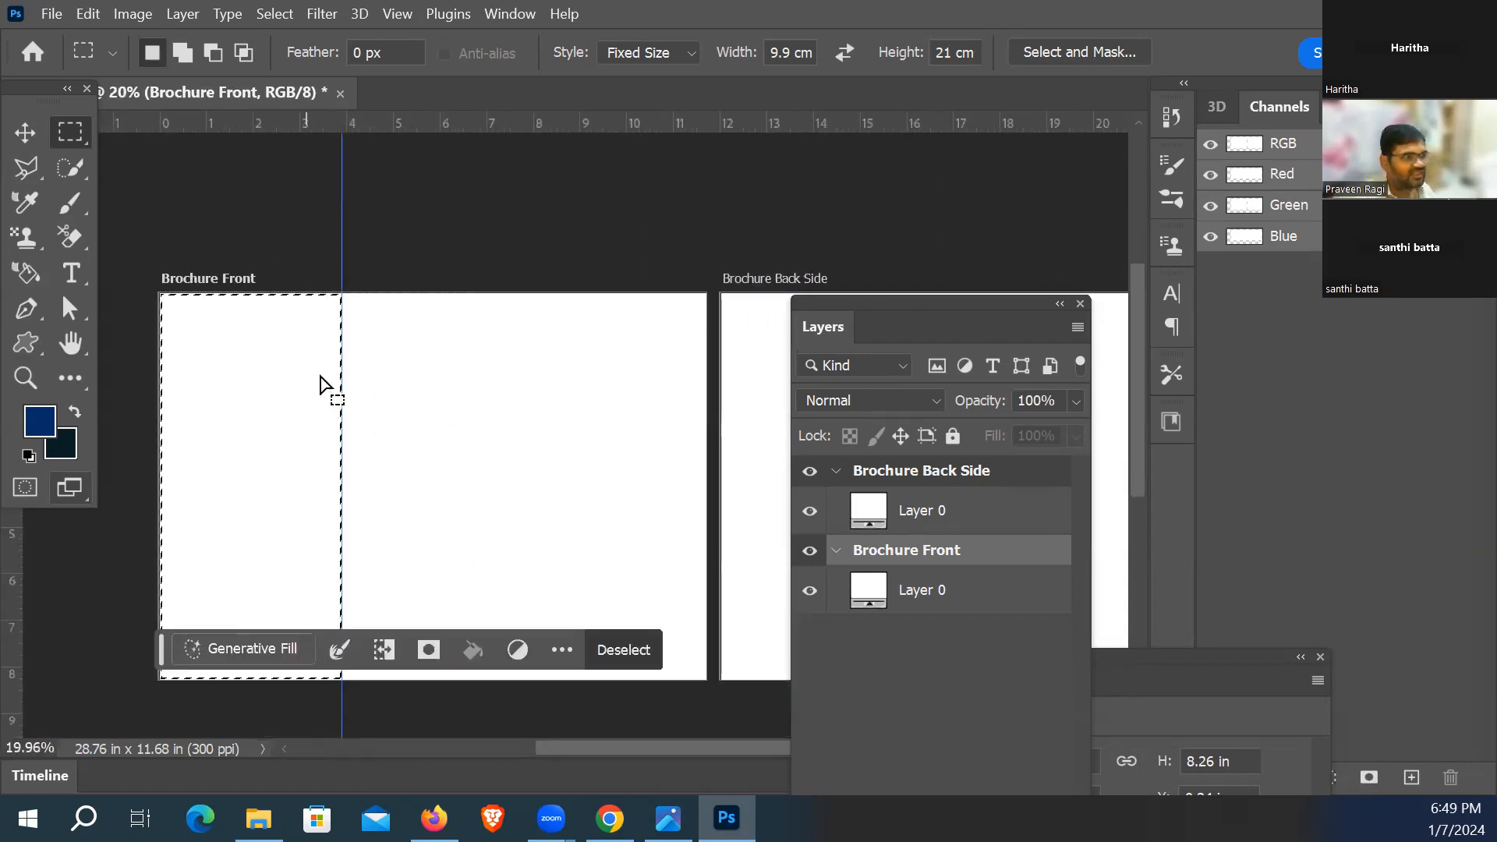
drag(290, 378, 633, 387)
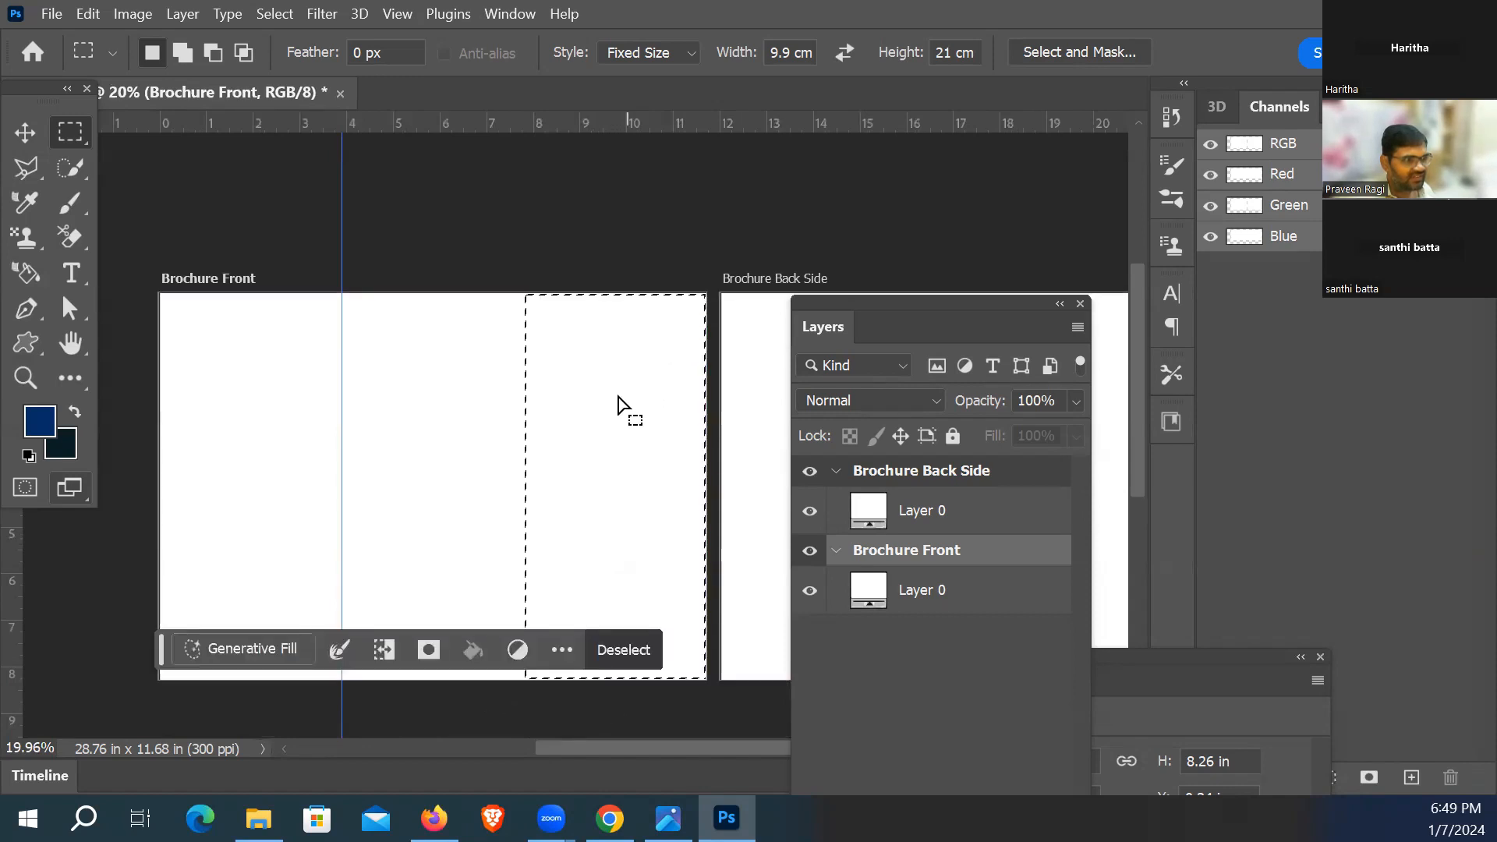
drag(13, 524, 524, 541)
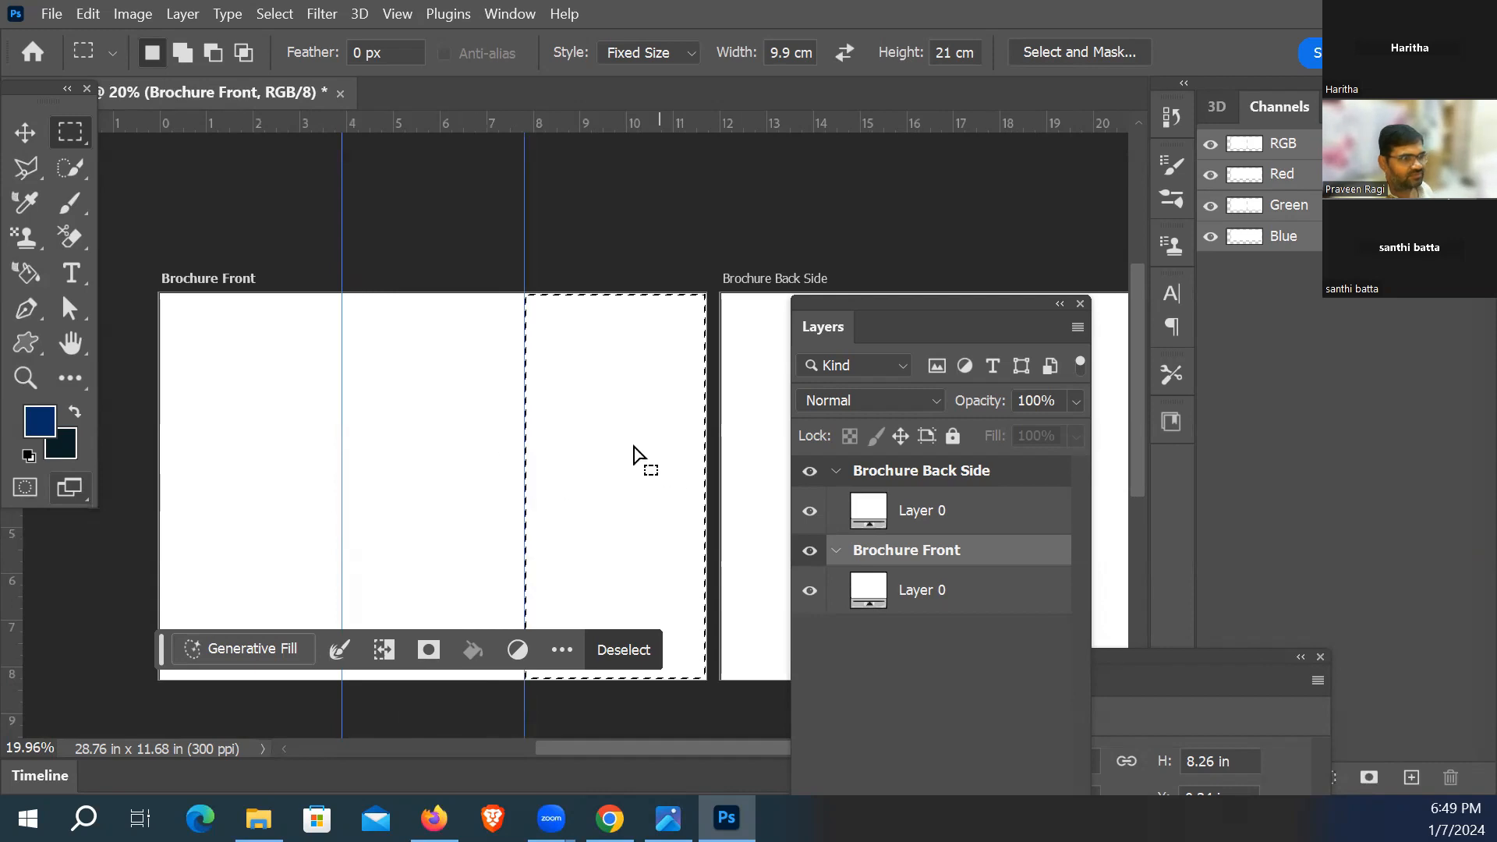
Step: Hide the guides and all panels to leave the artboards uncluttered
key(ctrl+semicolon)
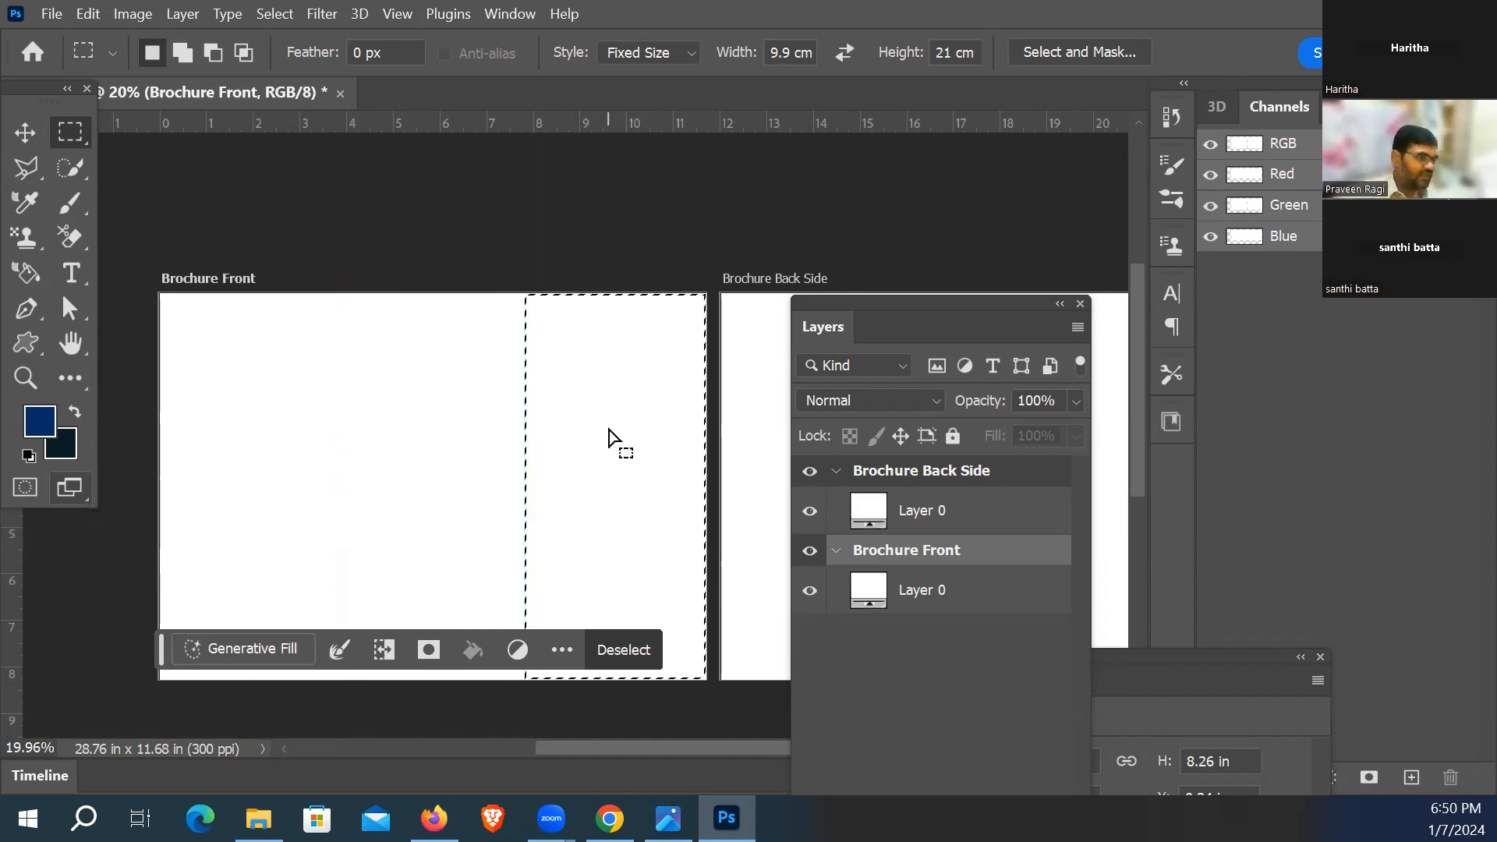
key(Tab)
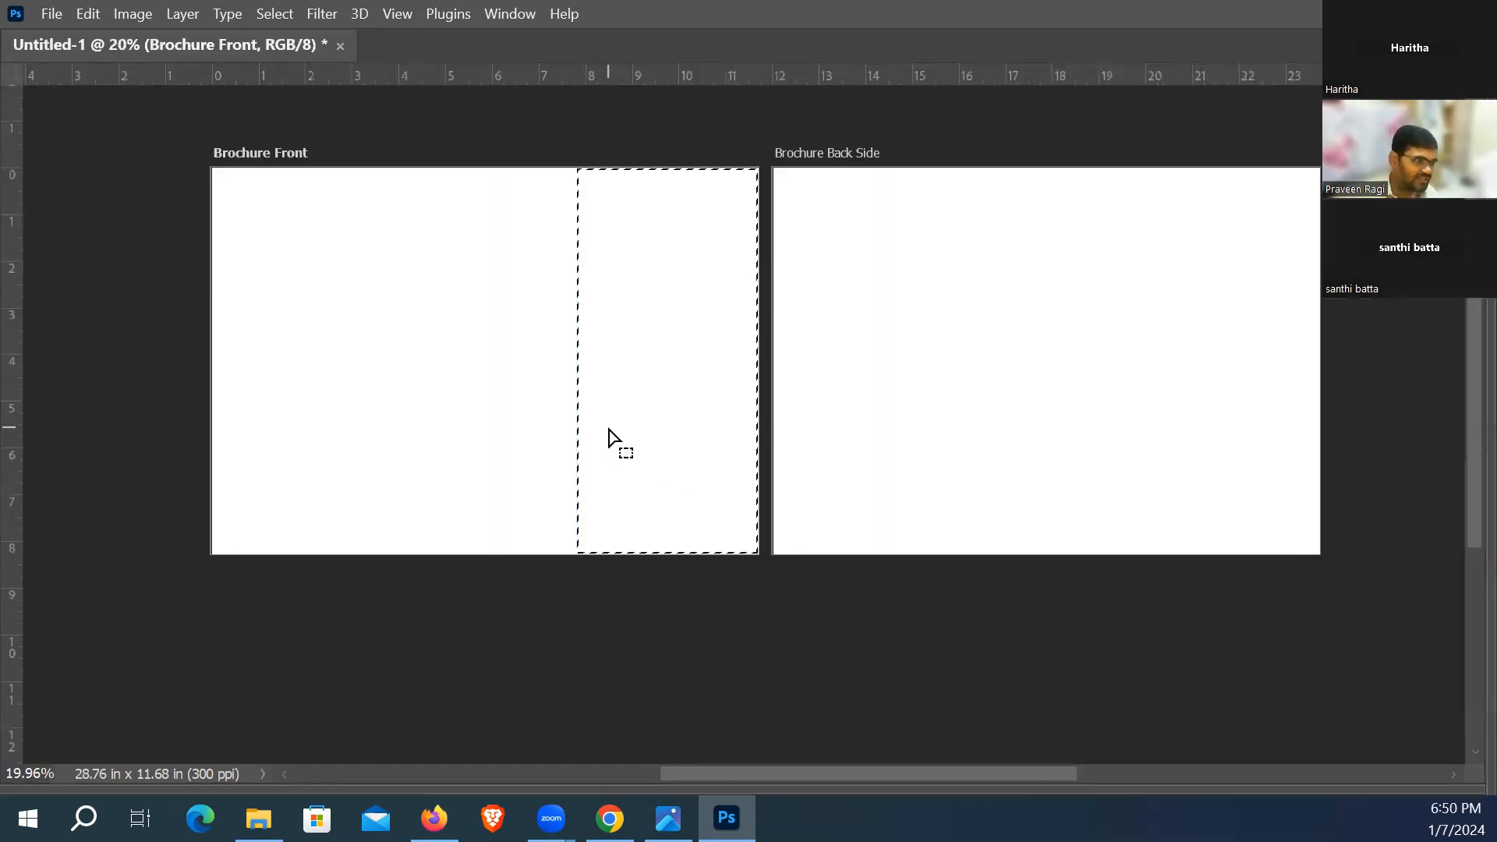
Step: Show the hidden panels and guides again, and clear the rectangular selection on the Brochure Front artboard
key(Tab)
key(ctrl+semicolon)
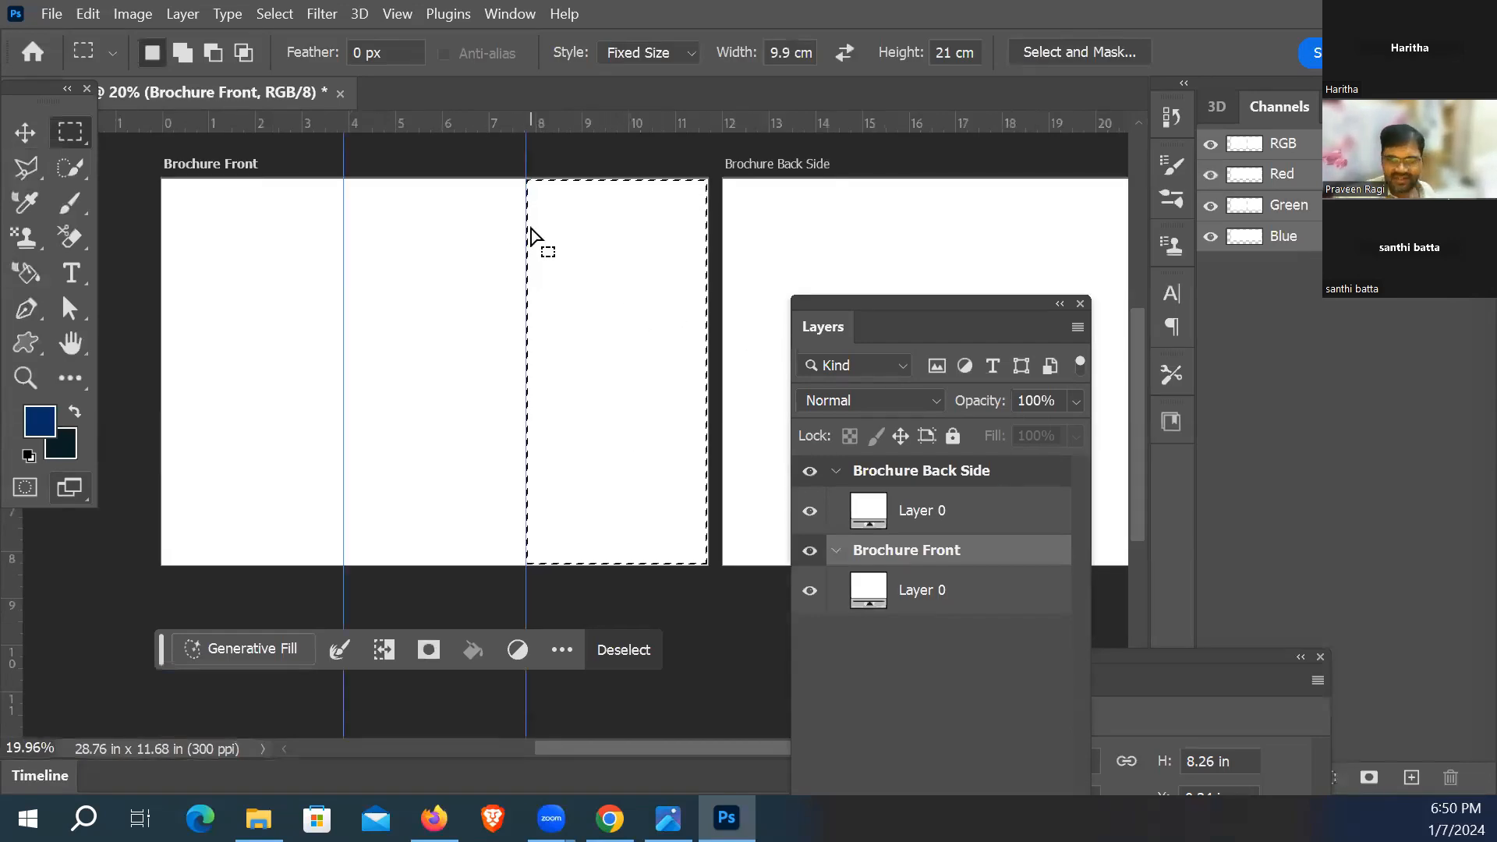
click(272, 15)
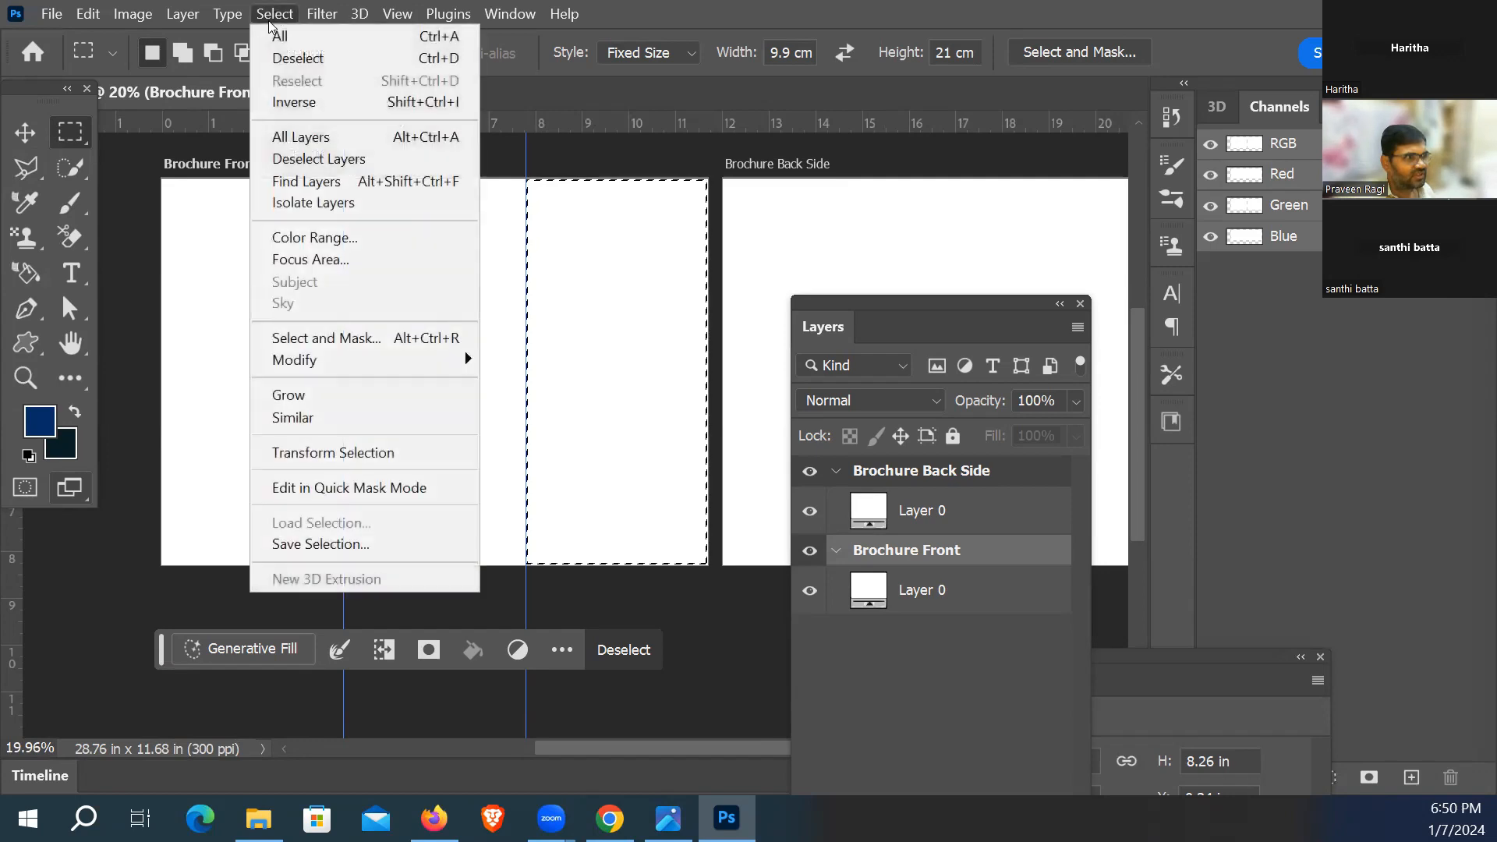
click(328, 59)
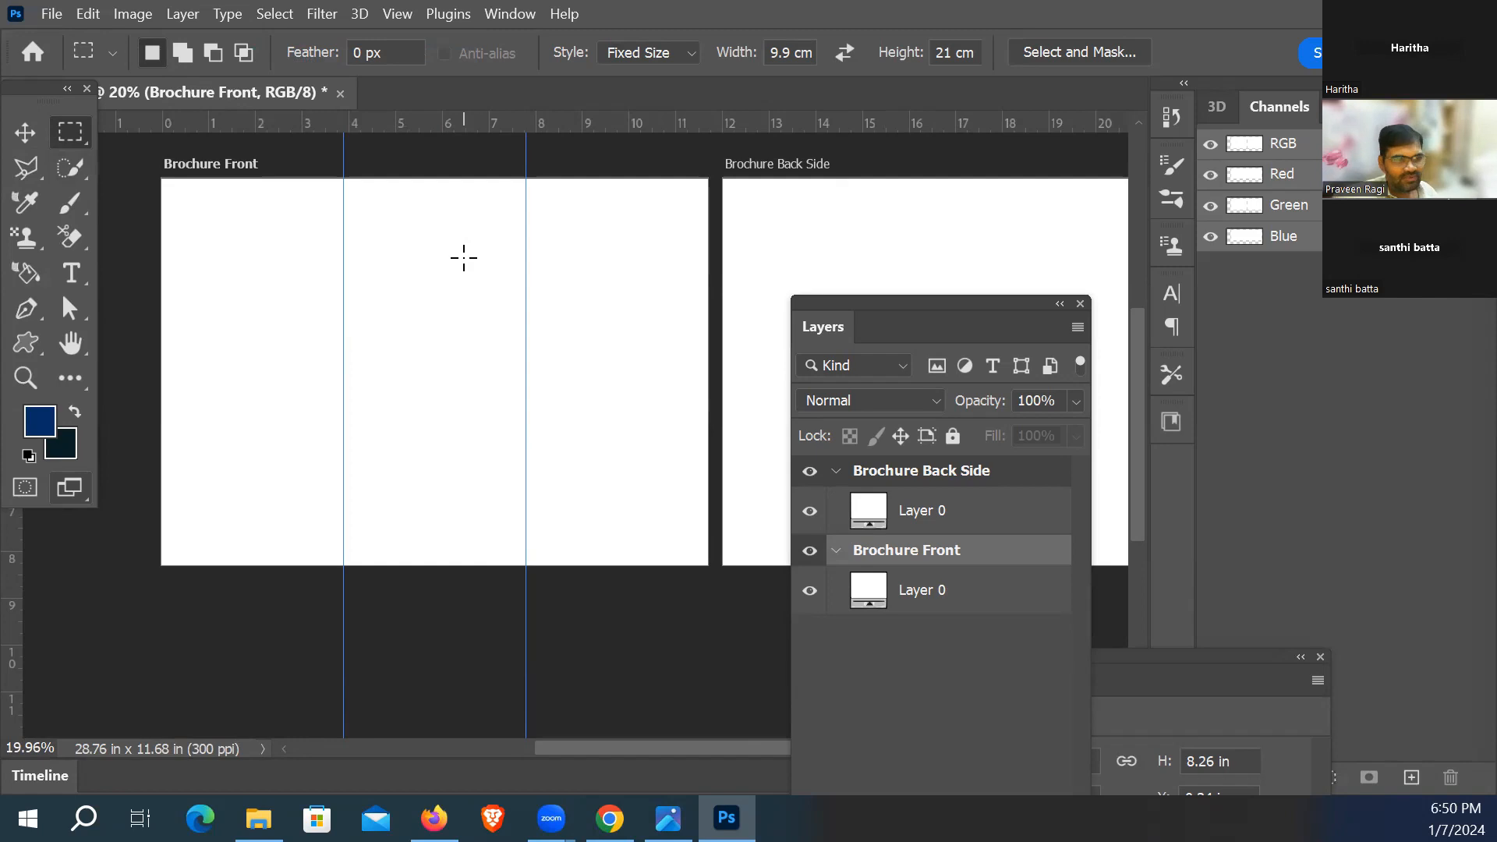
Step: Check the reference brochure image and add the text "7" in the right-hand panel of the Brochure Front artboard
key(alt+Tab)
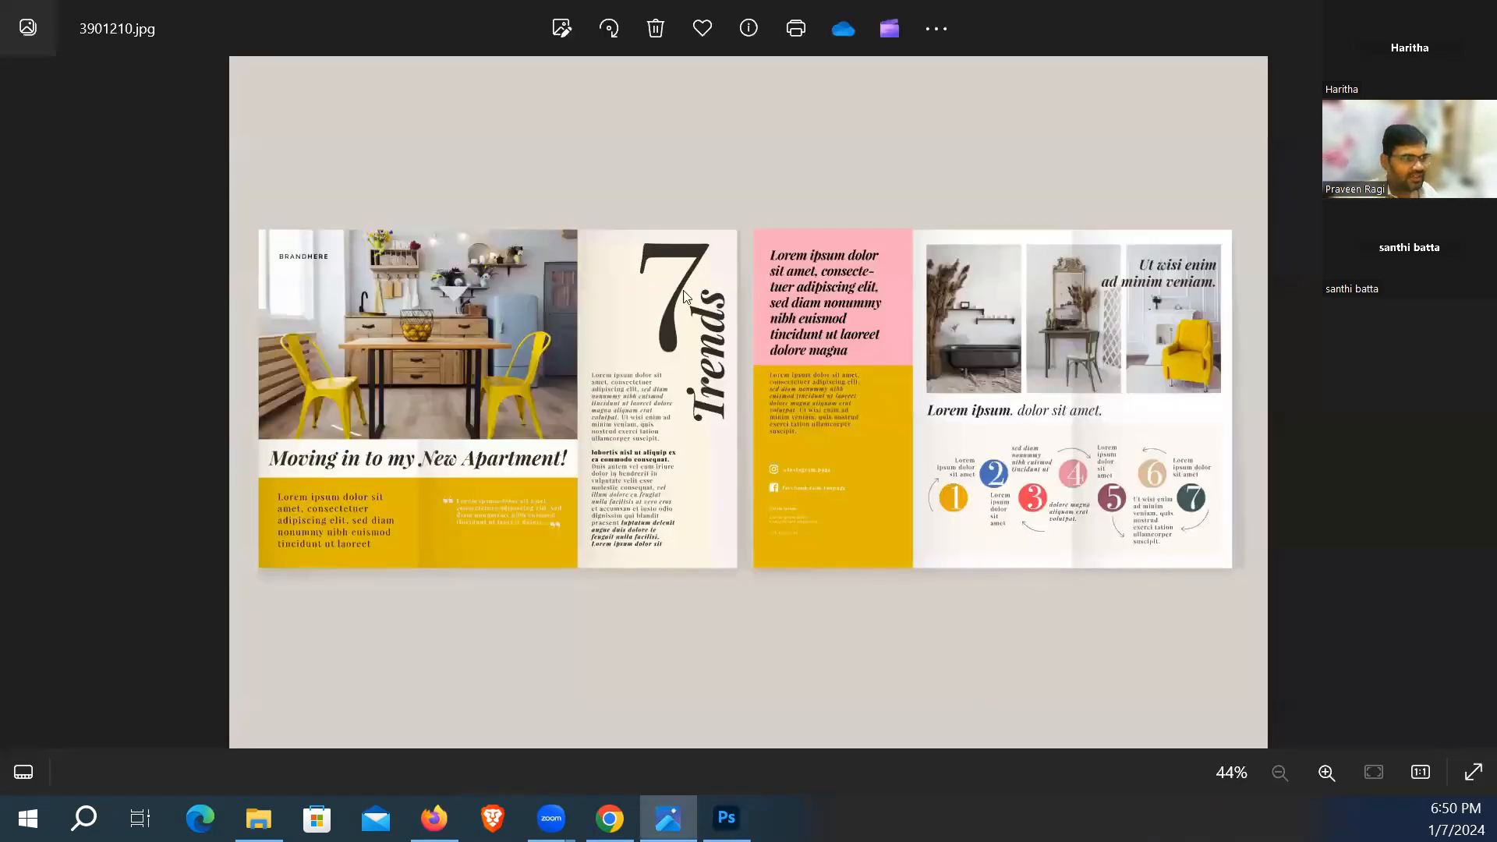
key(alt+Tab)
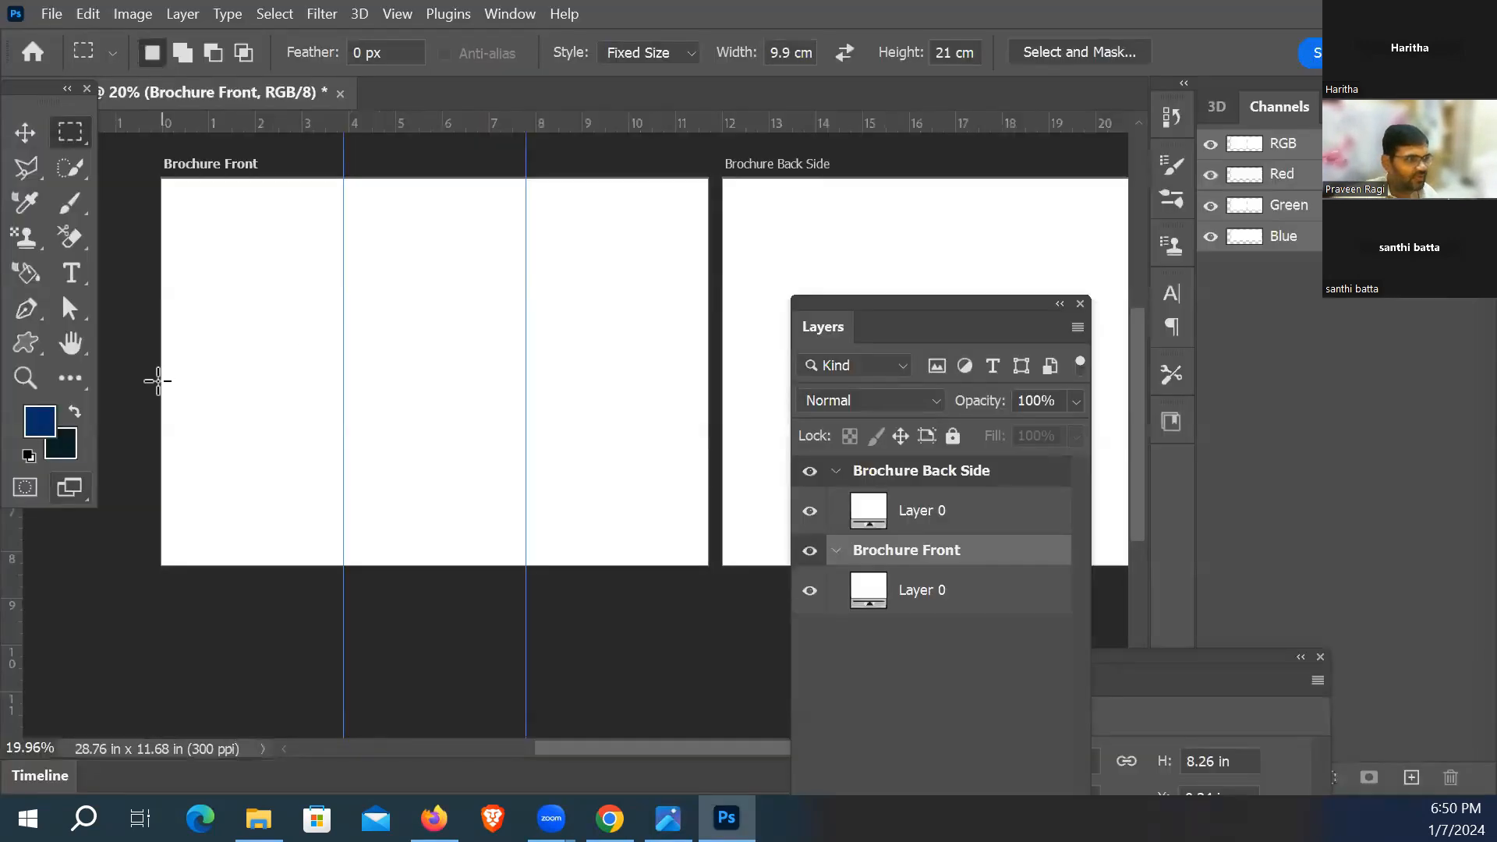
click(75, 273)
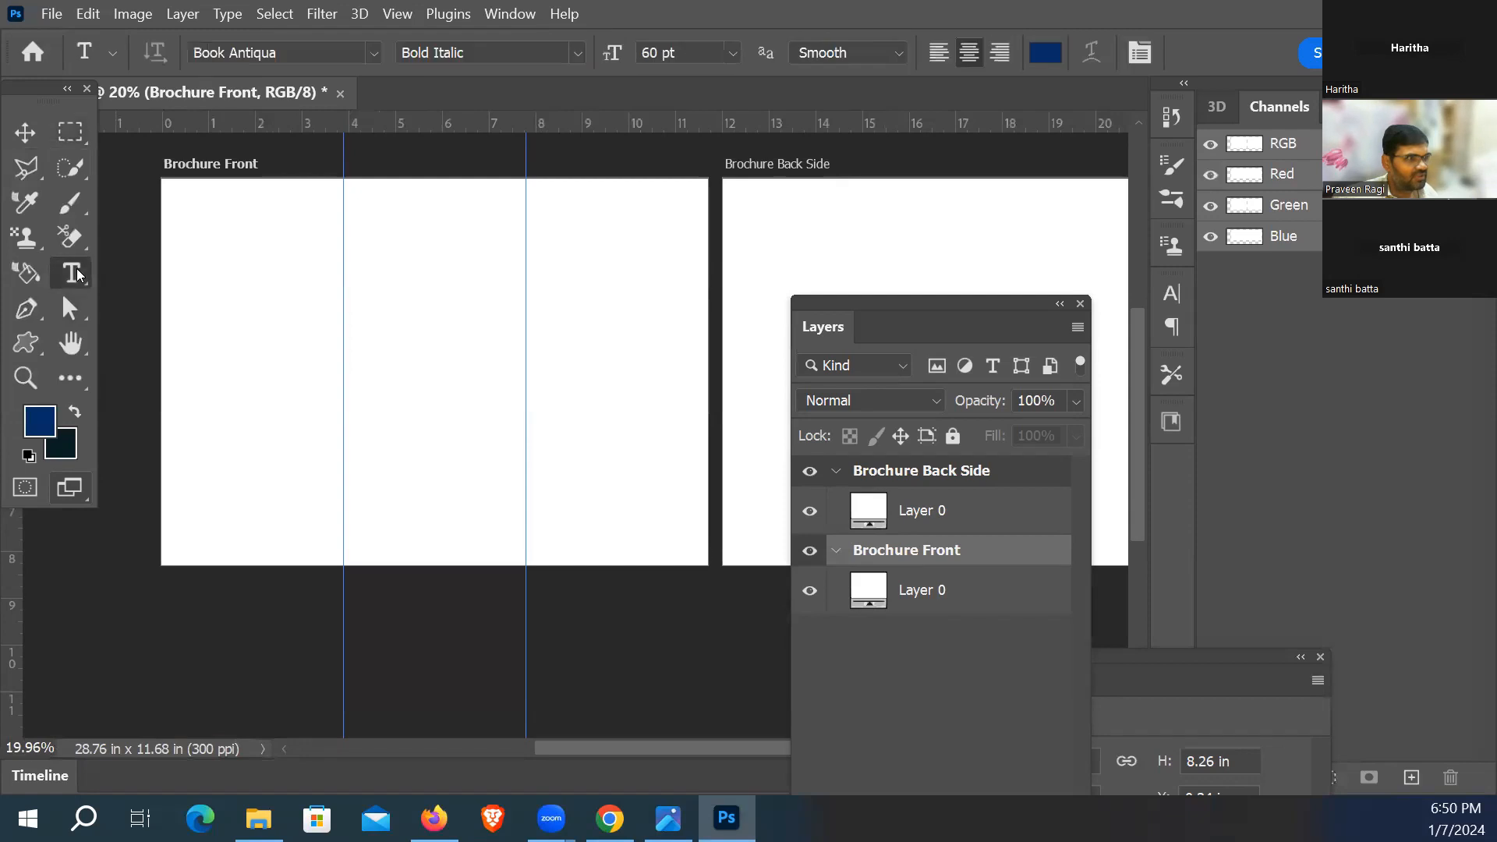
click(588, 294)
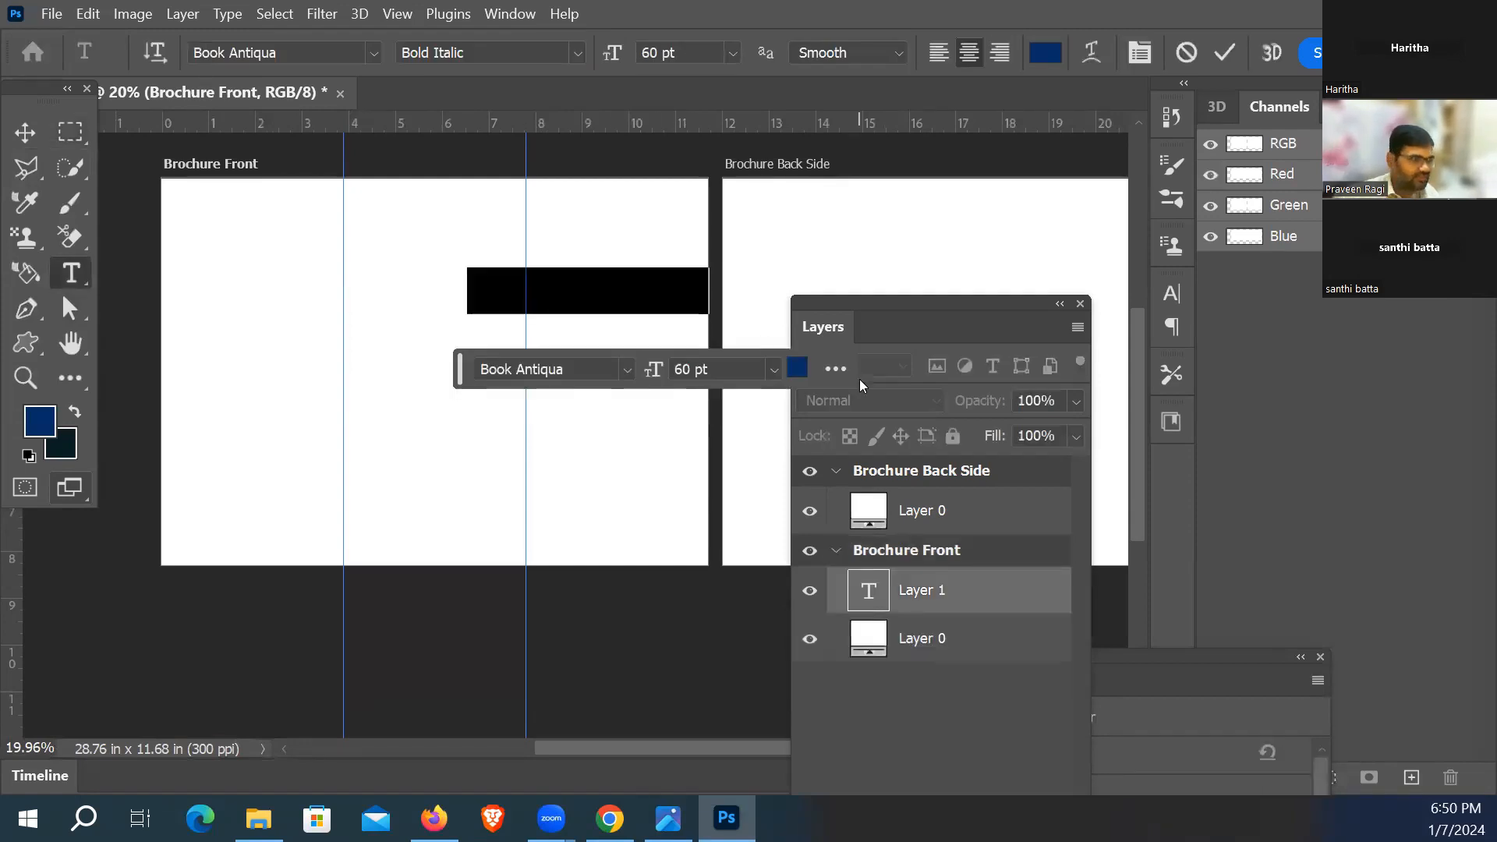
text(7)
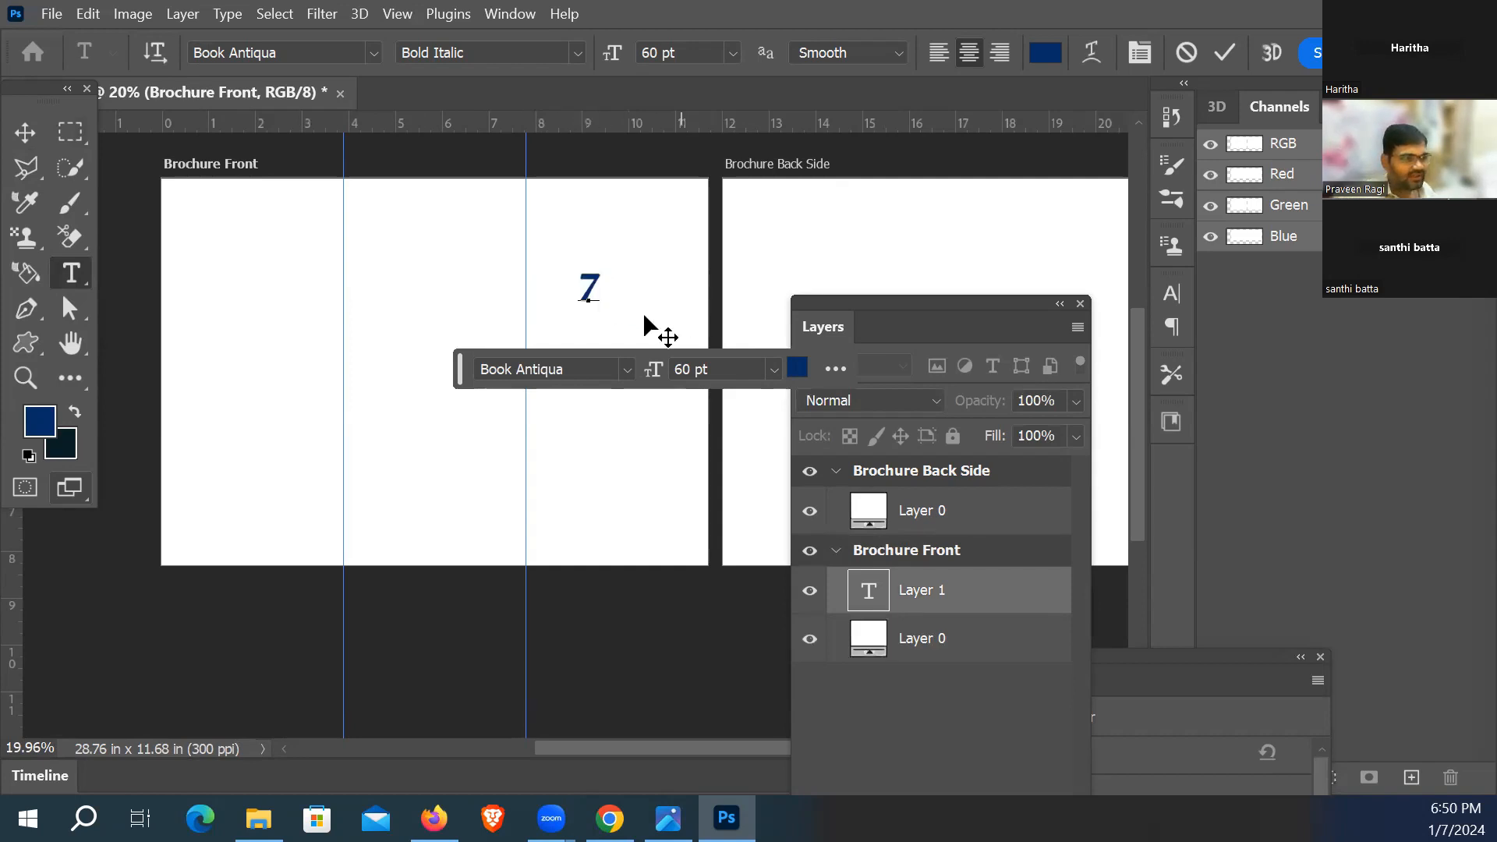
Step: Set the "7" to 300 pt, try the Rockwell Extra Bold font, and settle on Bauhaus 93
double_click(591, 277)
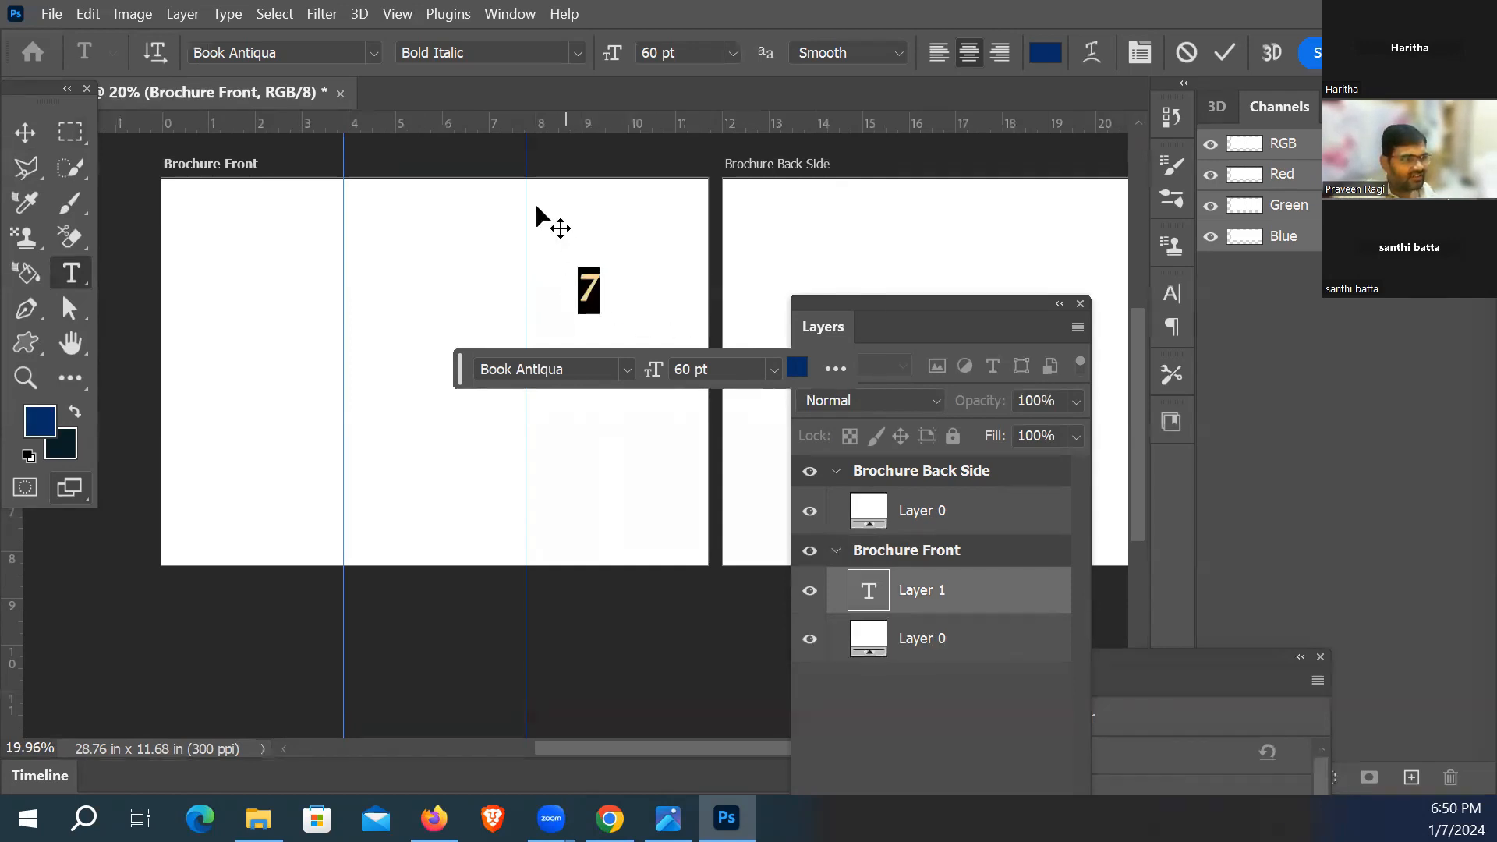
click(733, 56)
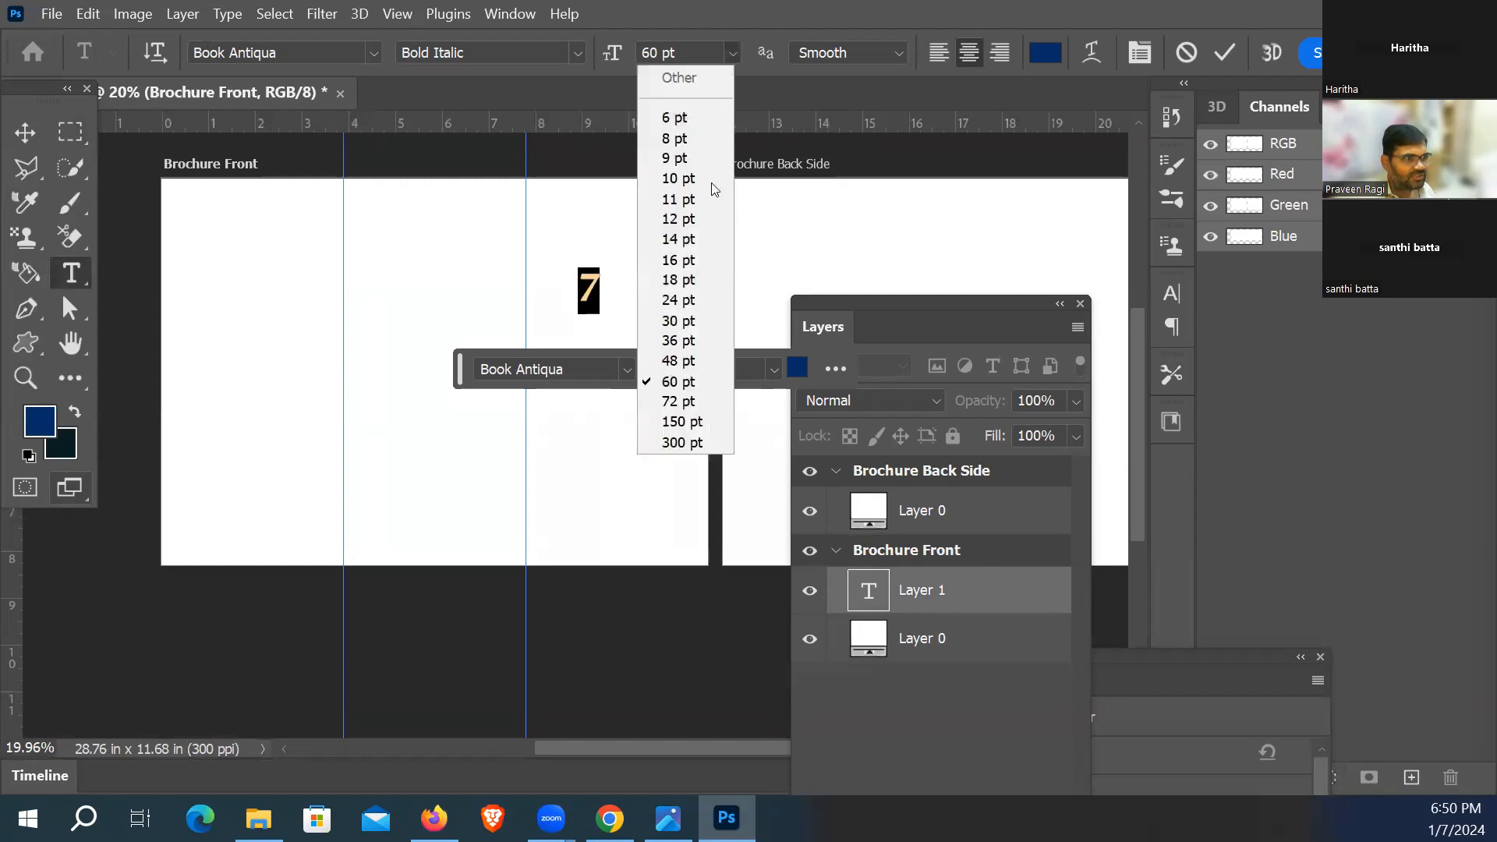
click(683, 442)
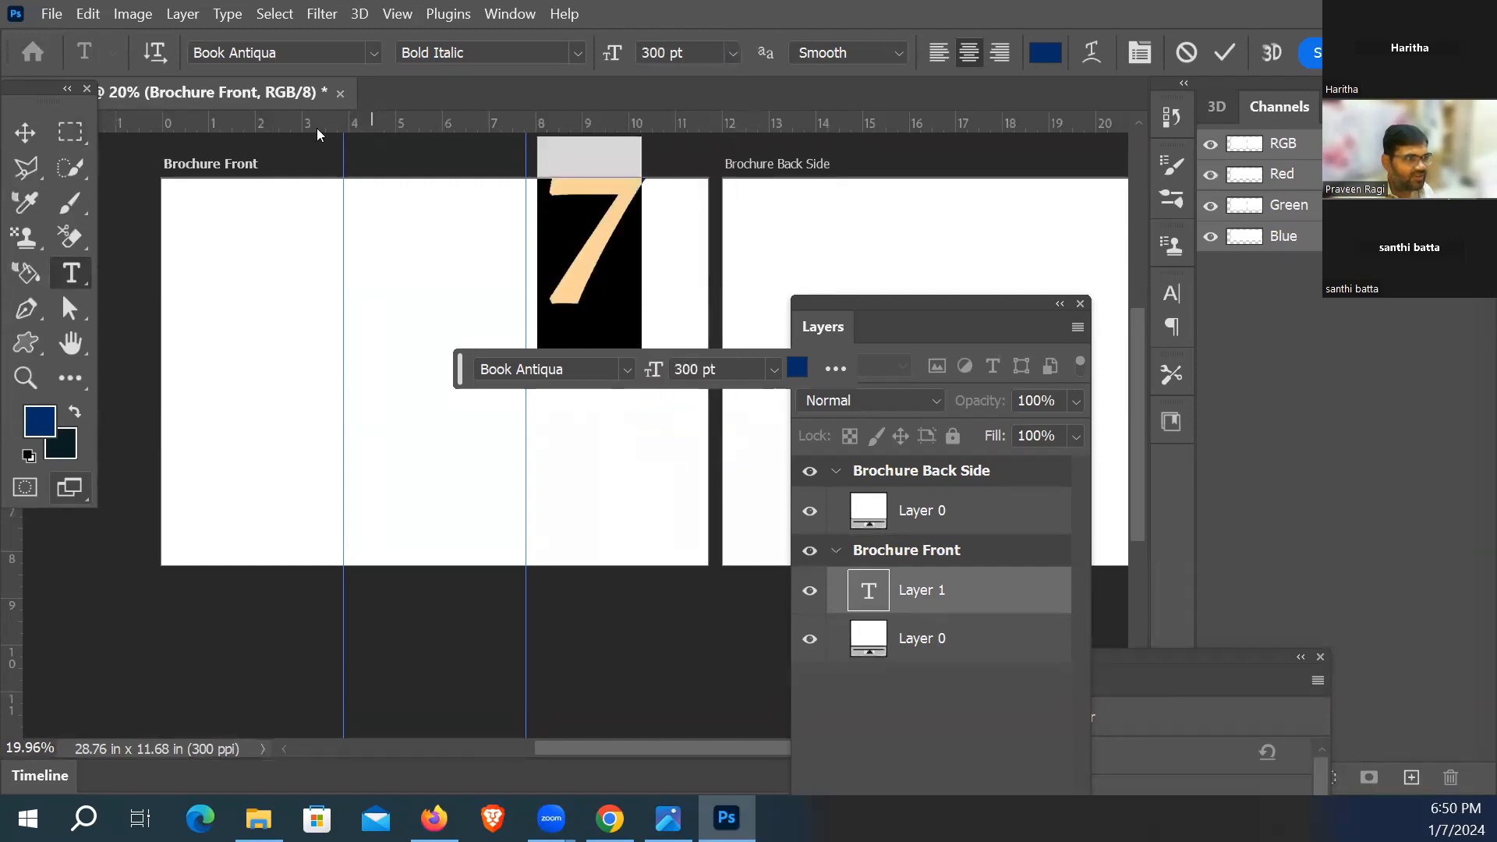
click(367, 52)
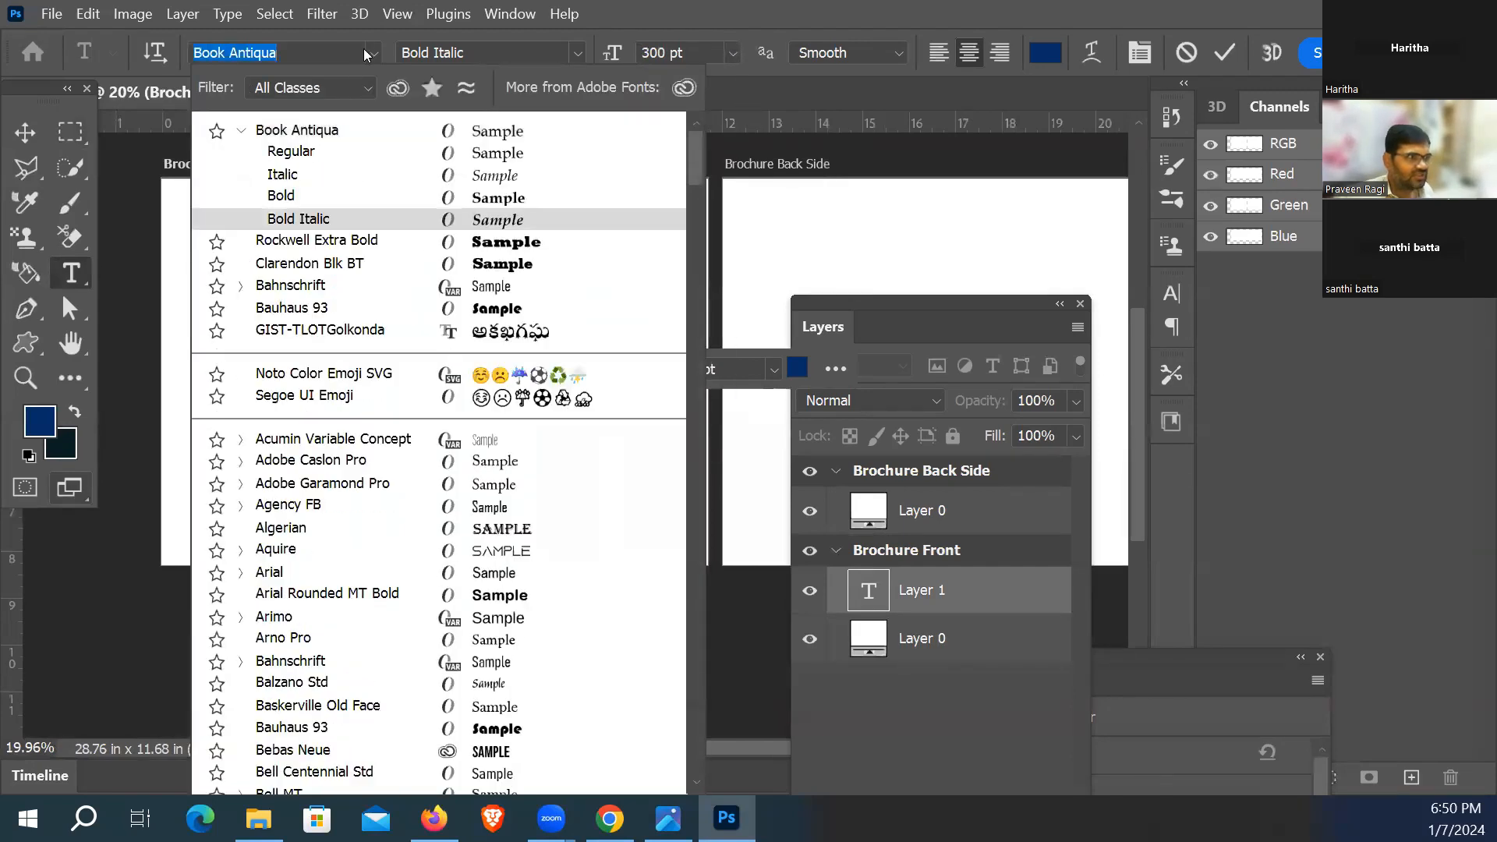
click(318, 240)
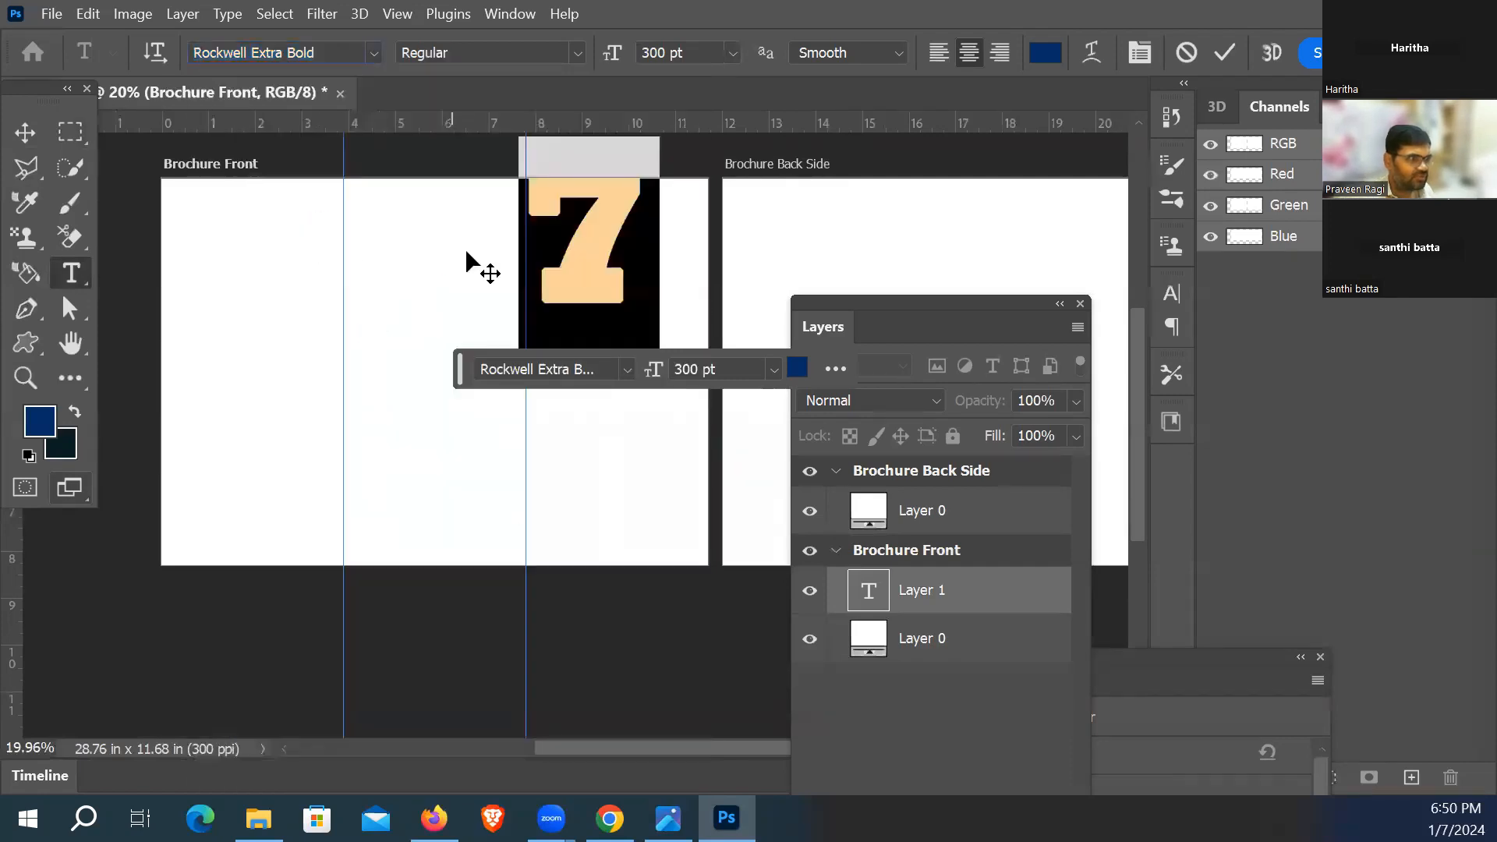
click(374, 53)
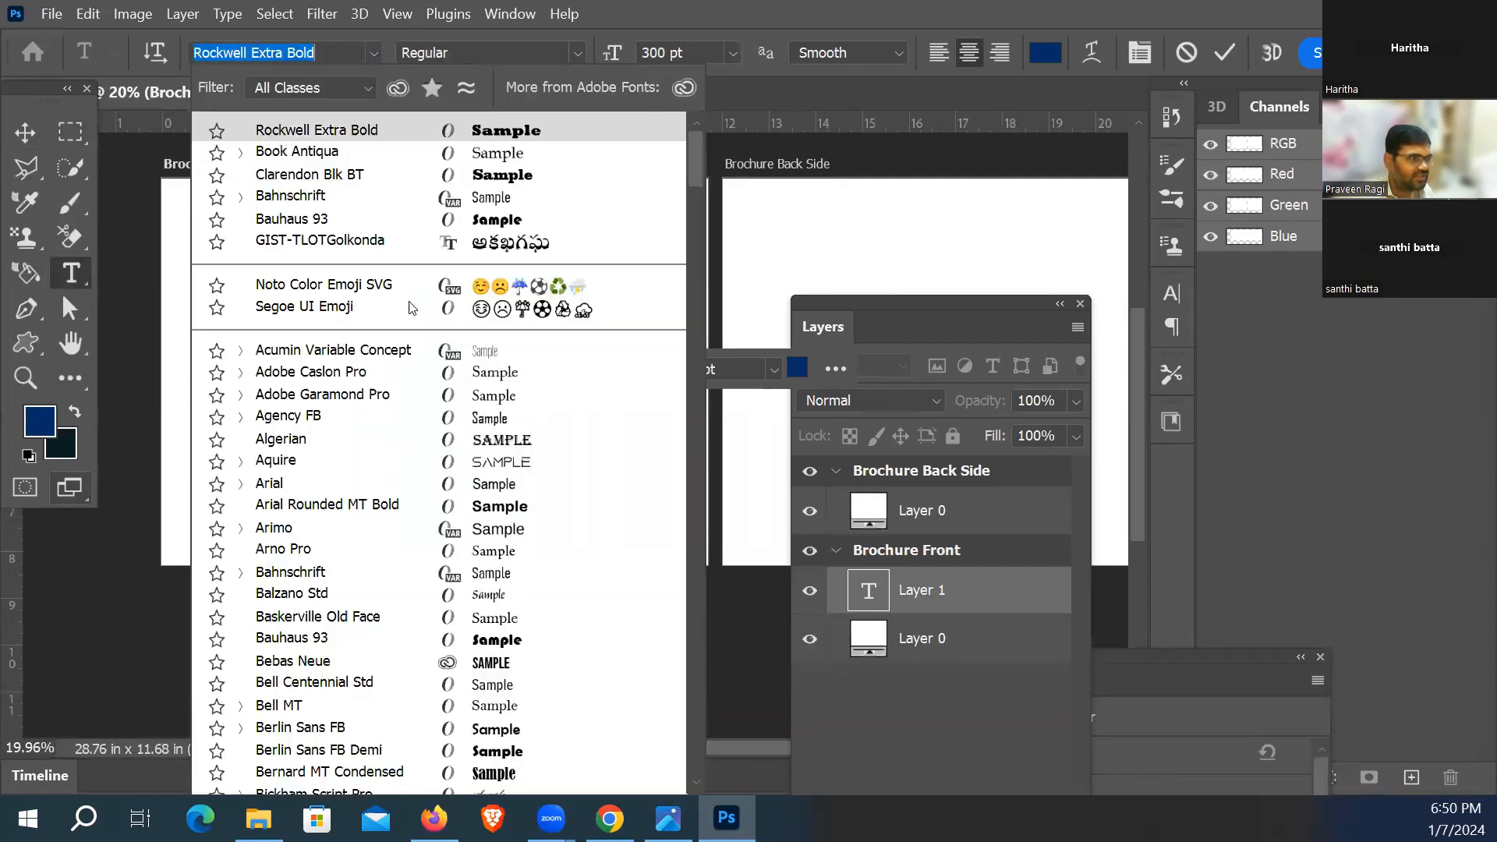
click(318, 638)
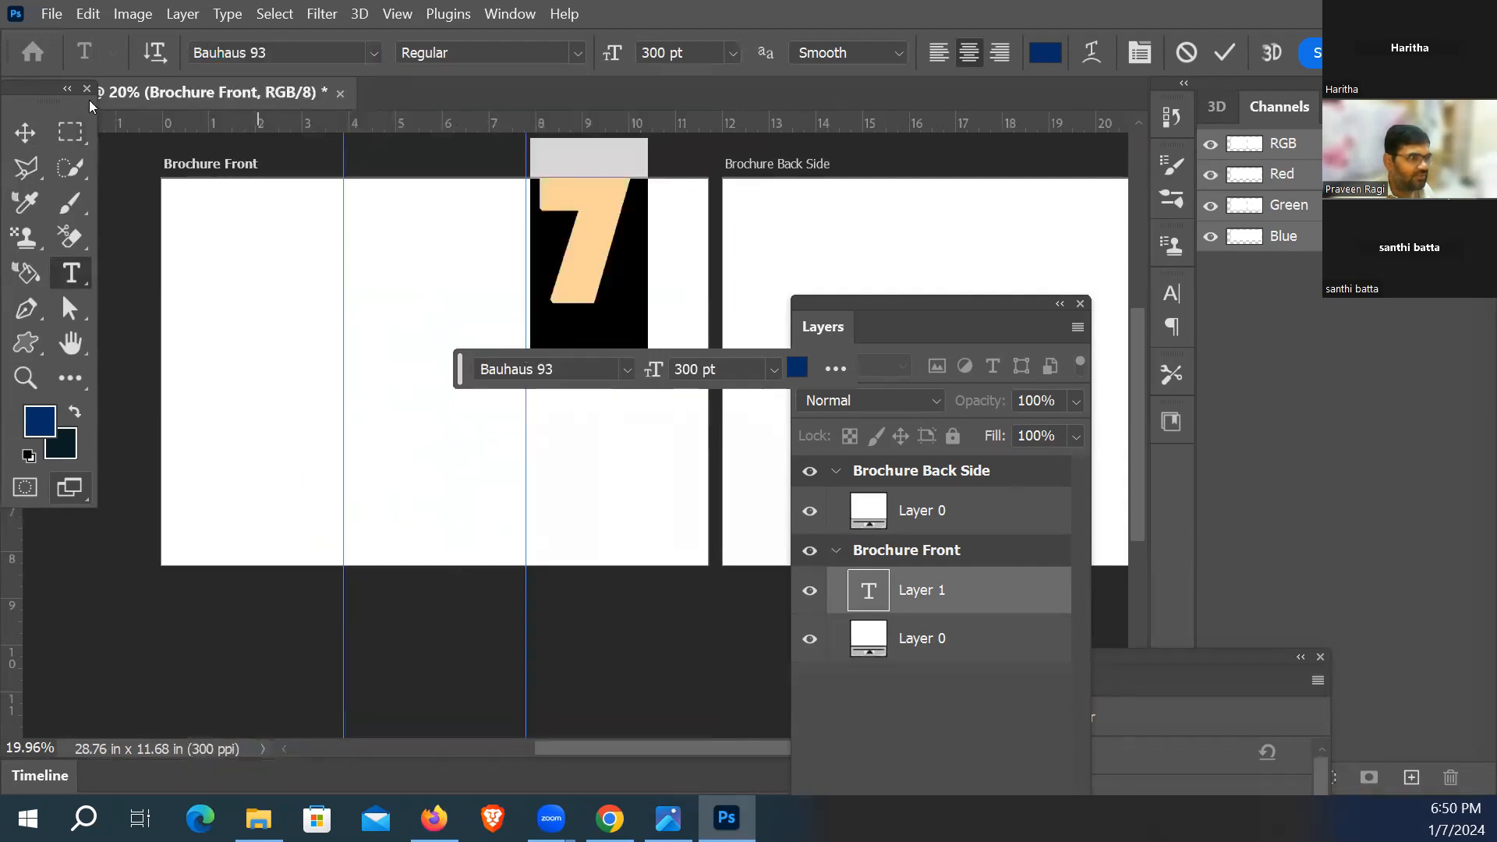
Step: Move the "7" about 0.22 in right and 0.70 in down, and compare it with the reference brochure image
click(25, 133)
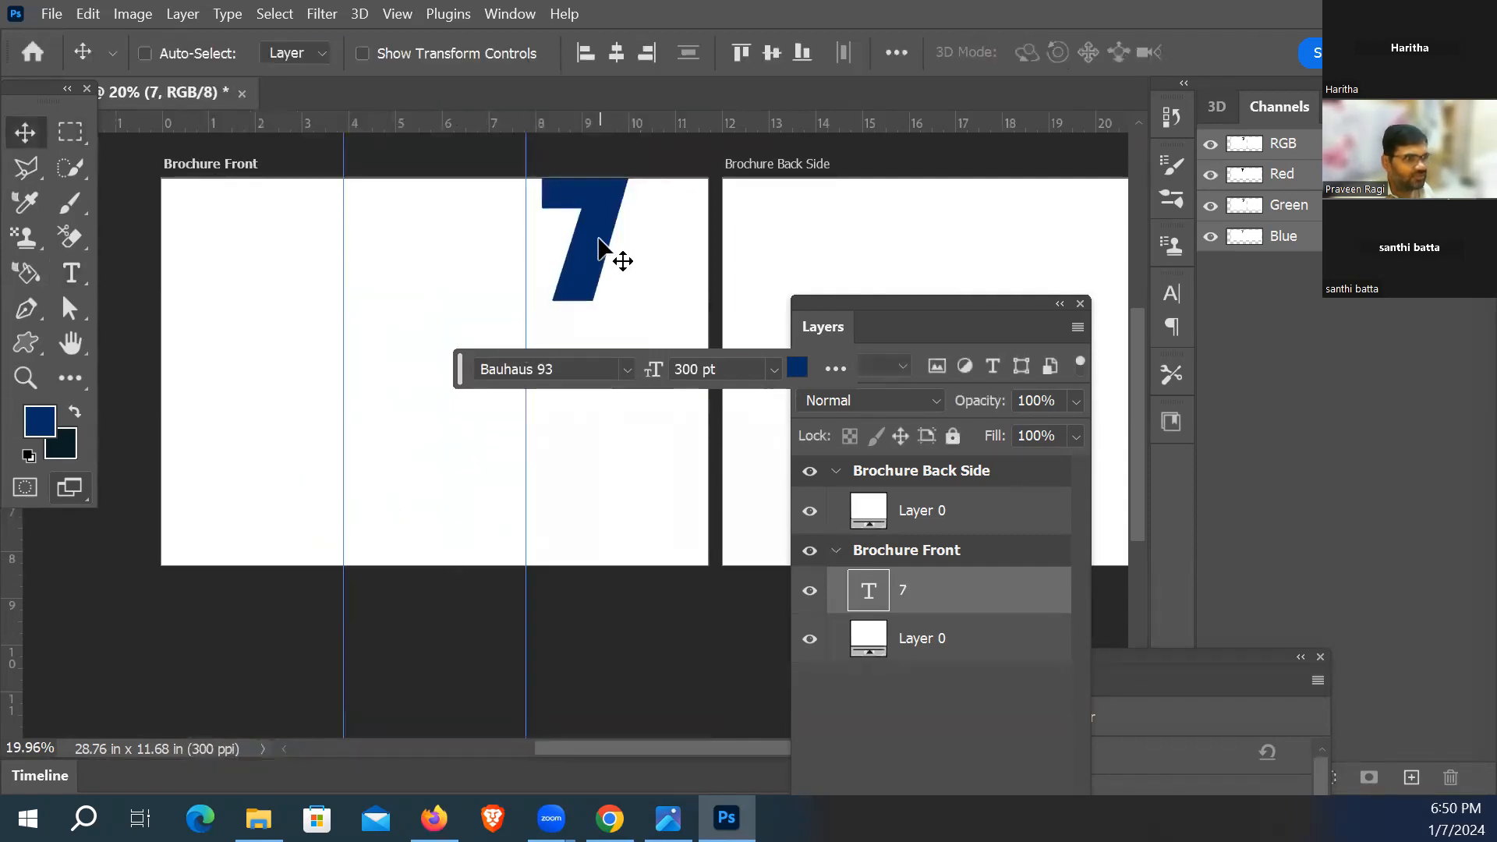
drag(600, 248, 611, 278)
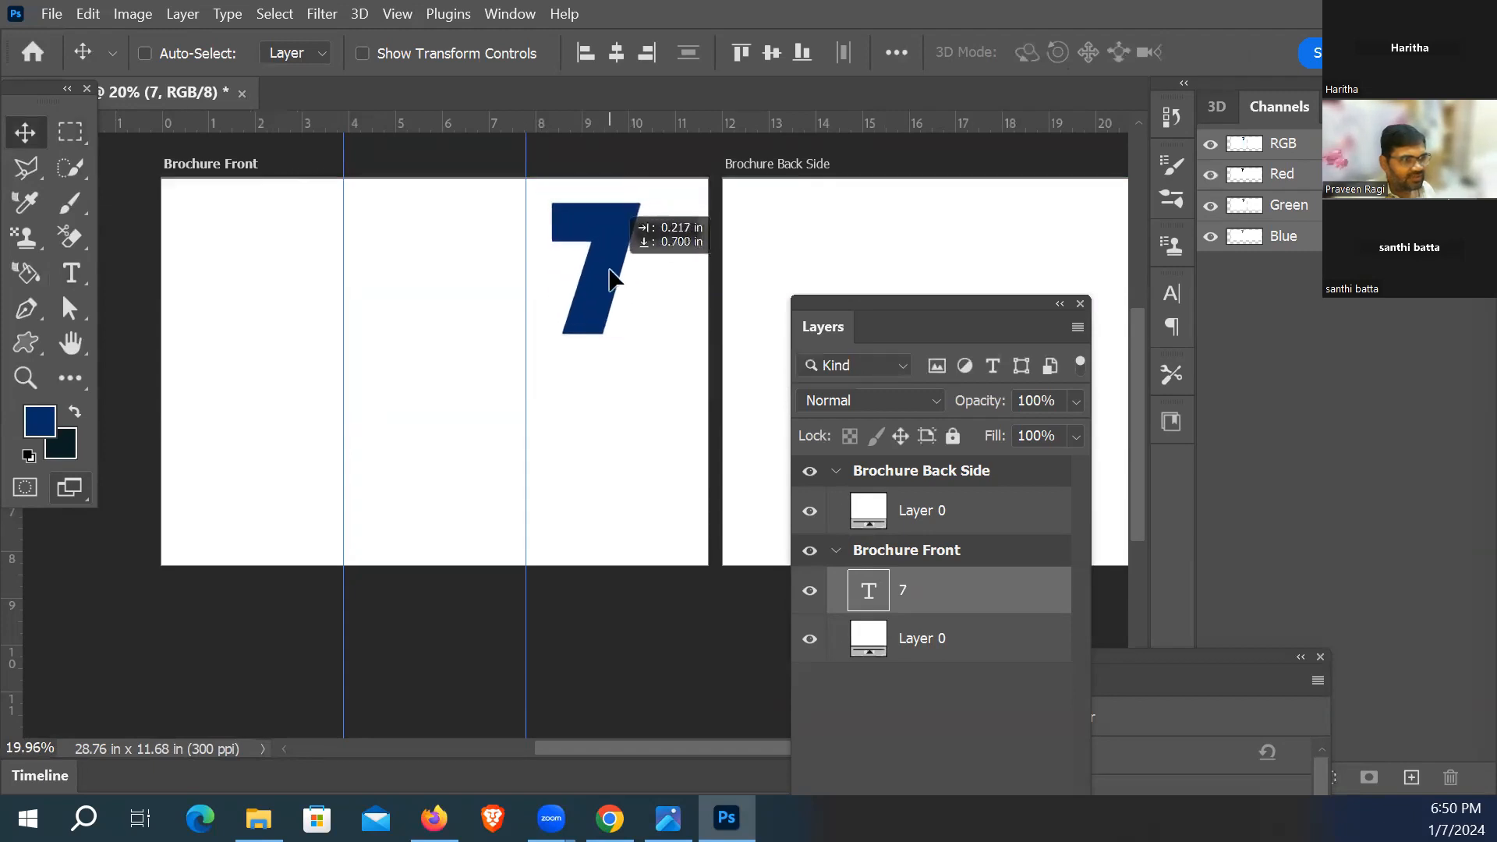
key(alt+Tab)
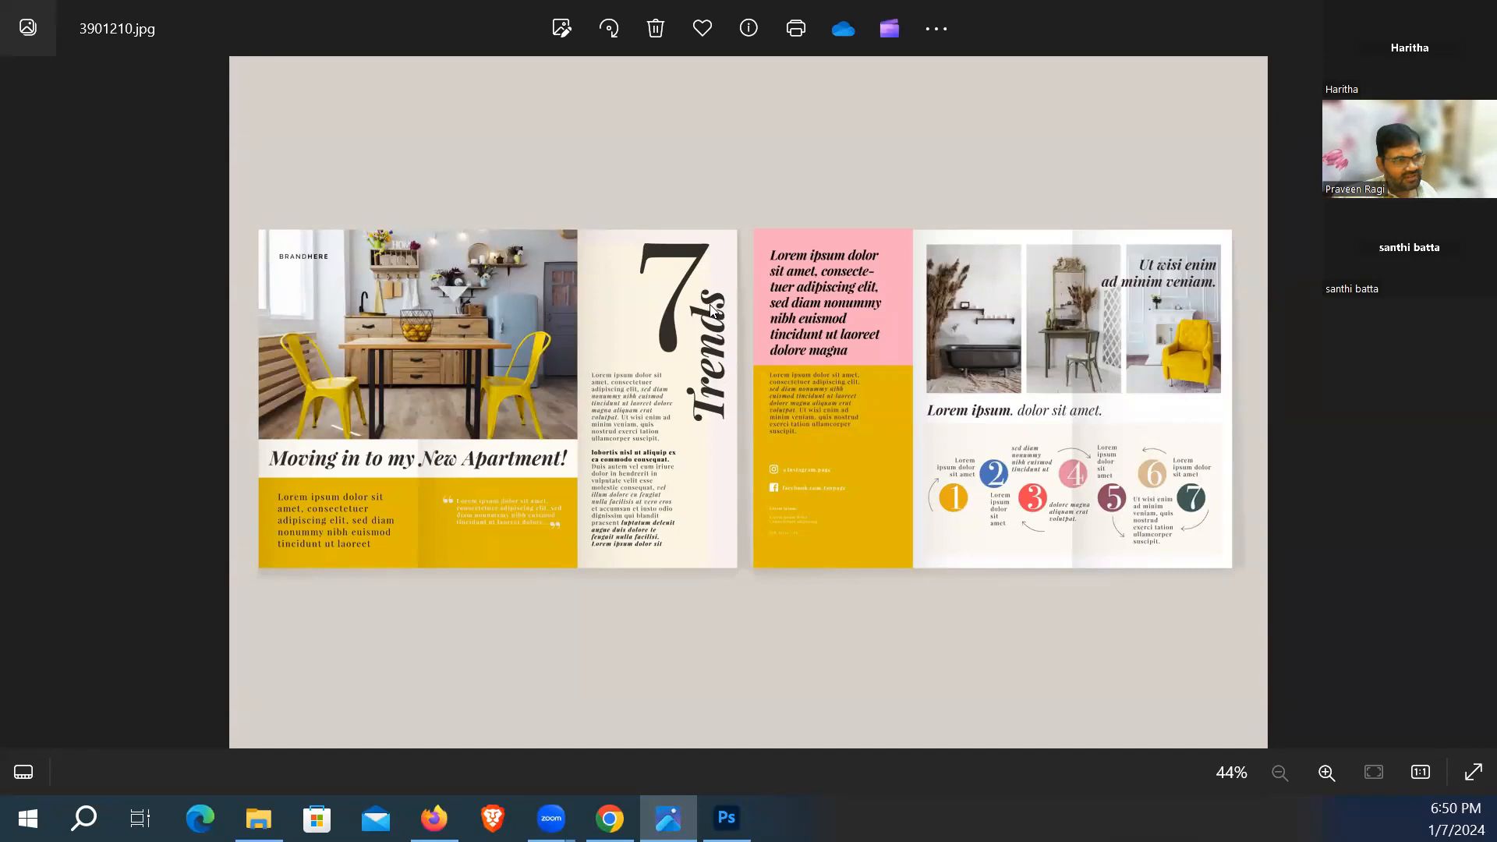
key(alt+Tab)
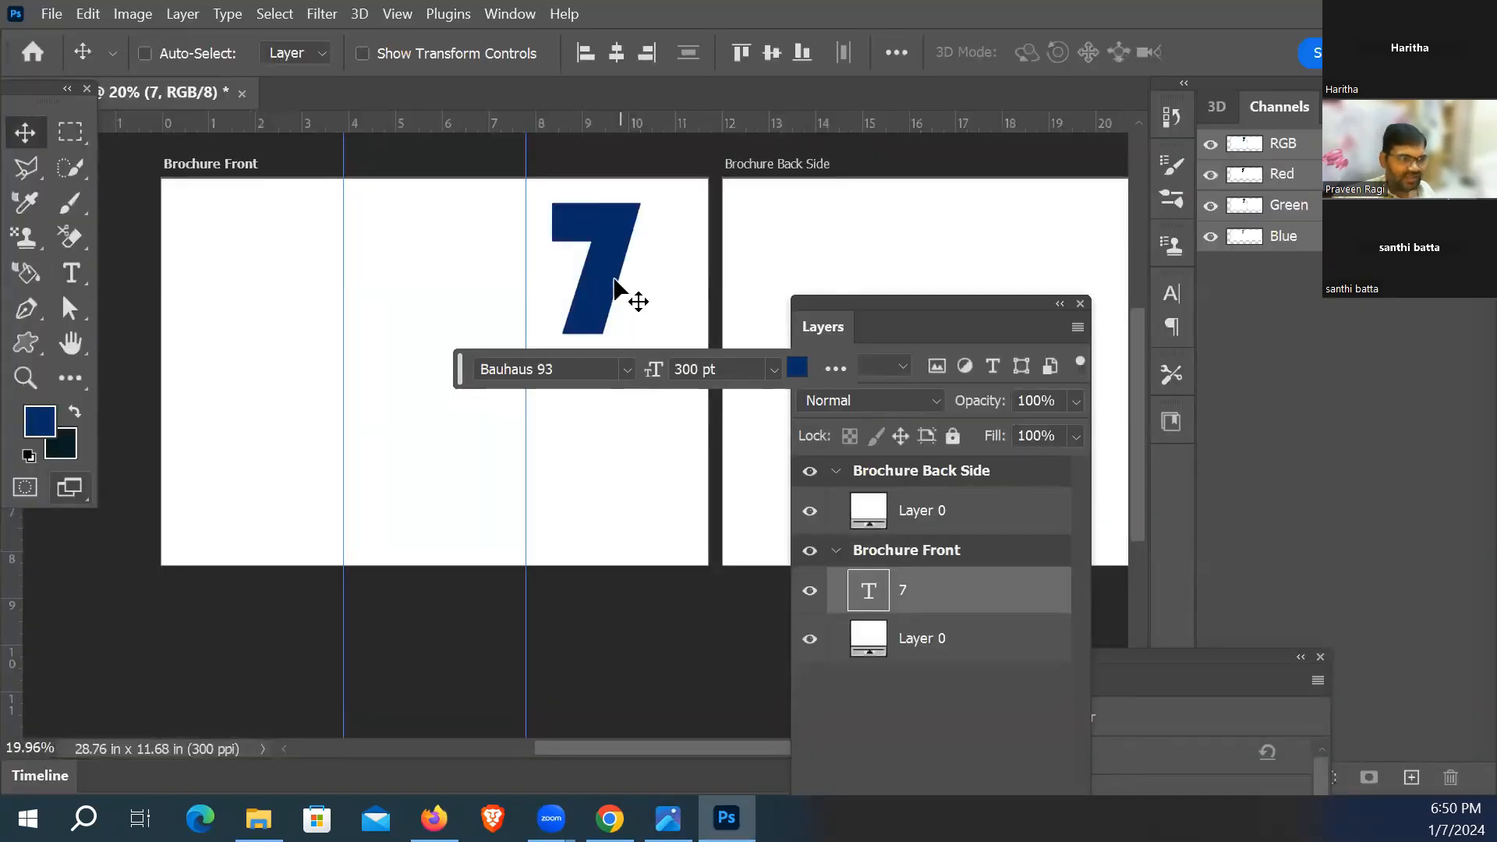
Step: Recolor the "7" to dark grey 242424 and commit the text edit
click(71, 273)
double_click(619, 280)
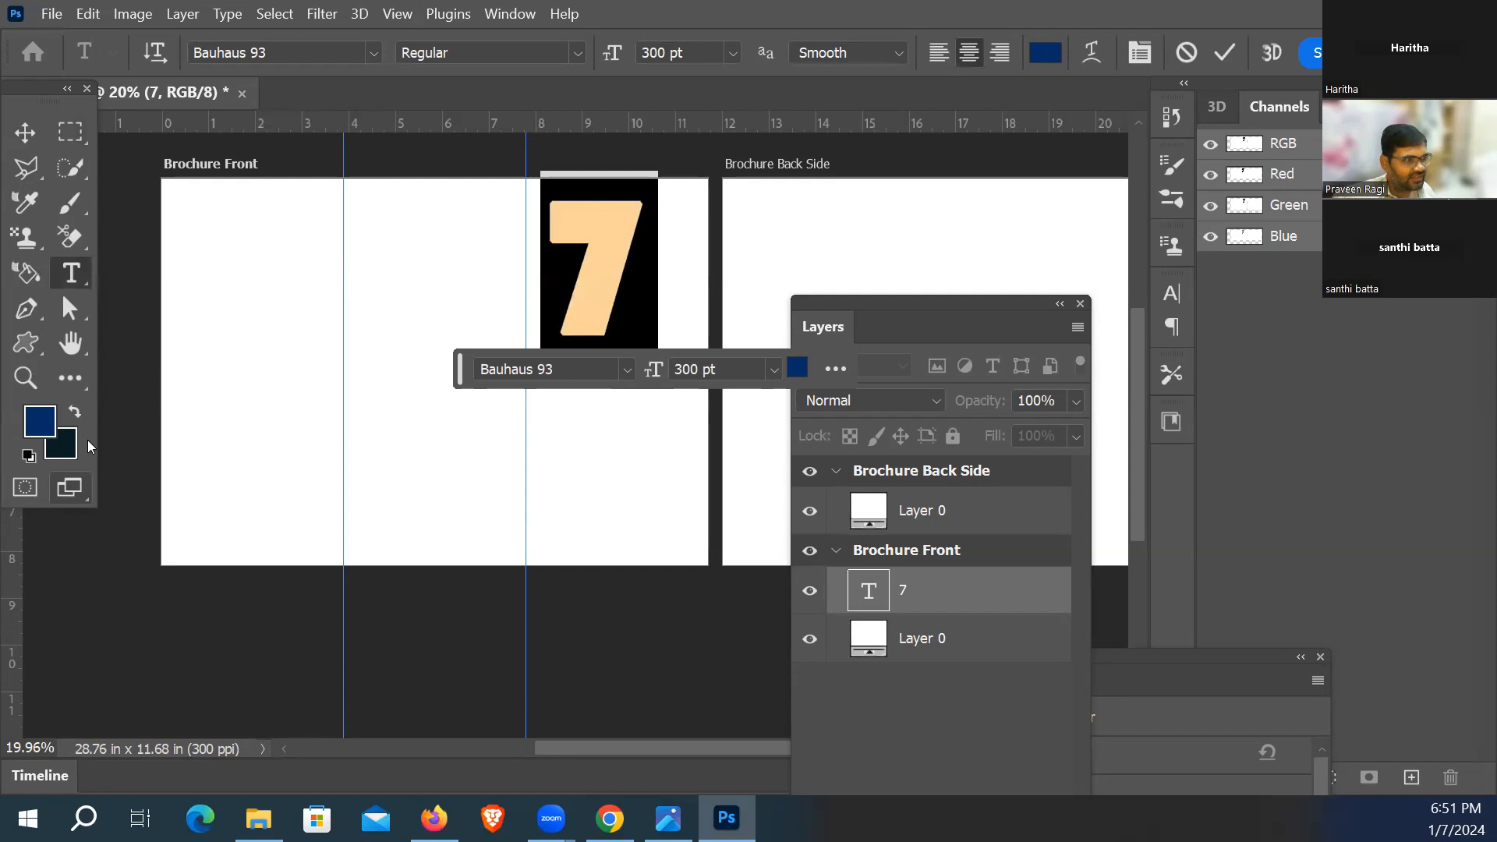
click(40, 421)
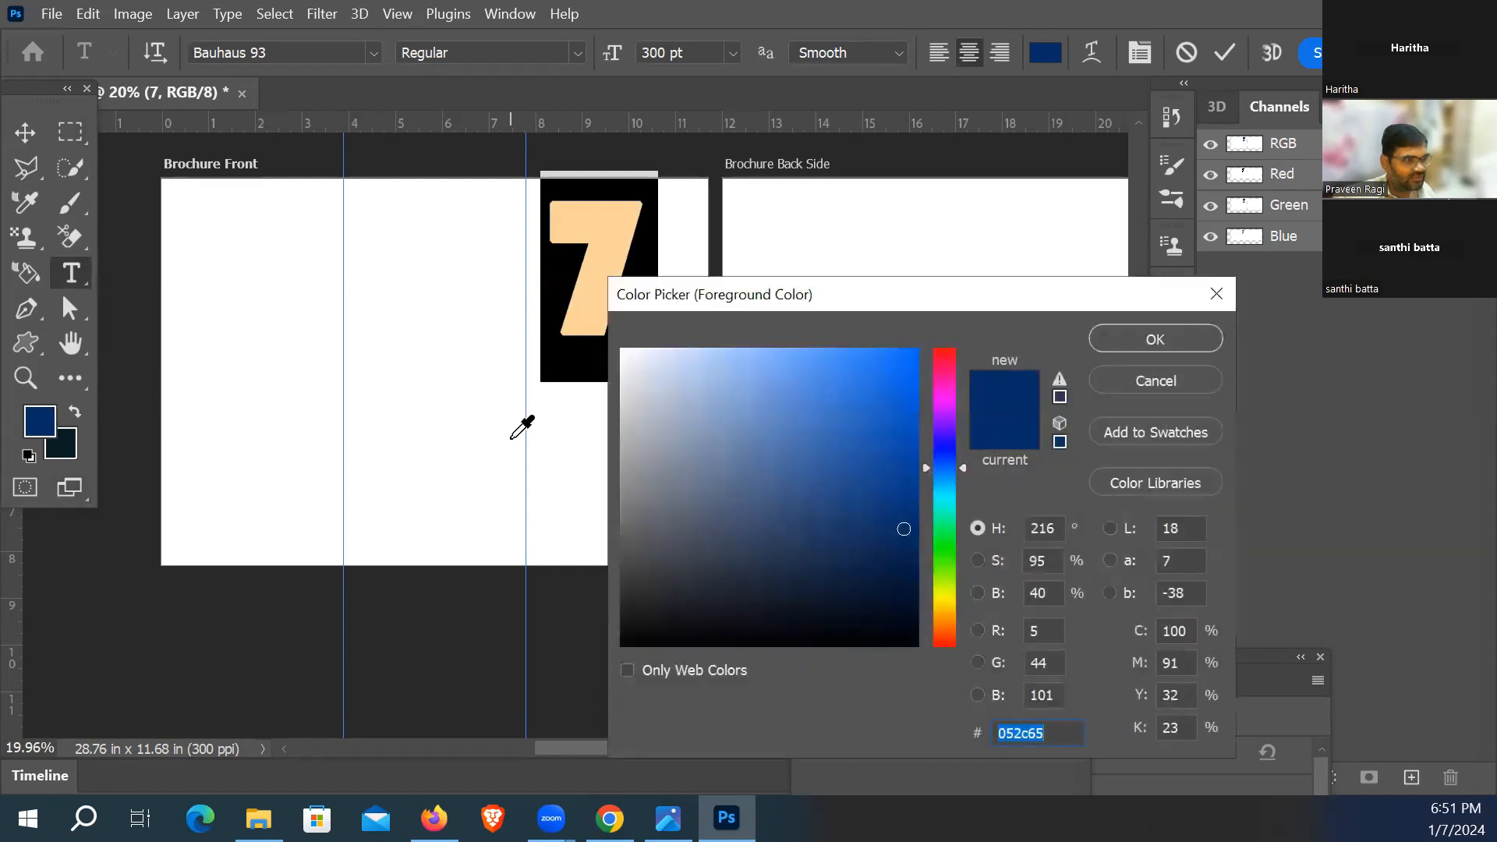
drag(733, 286, 453, 204)
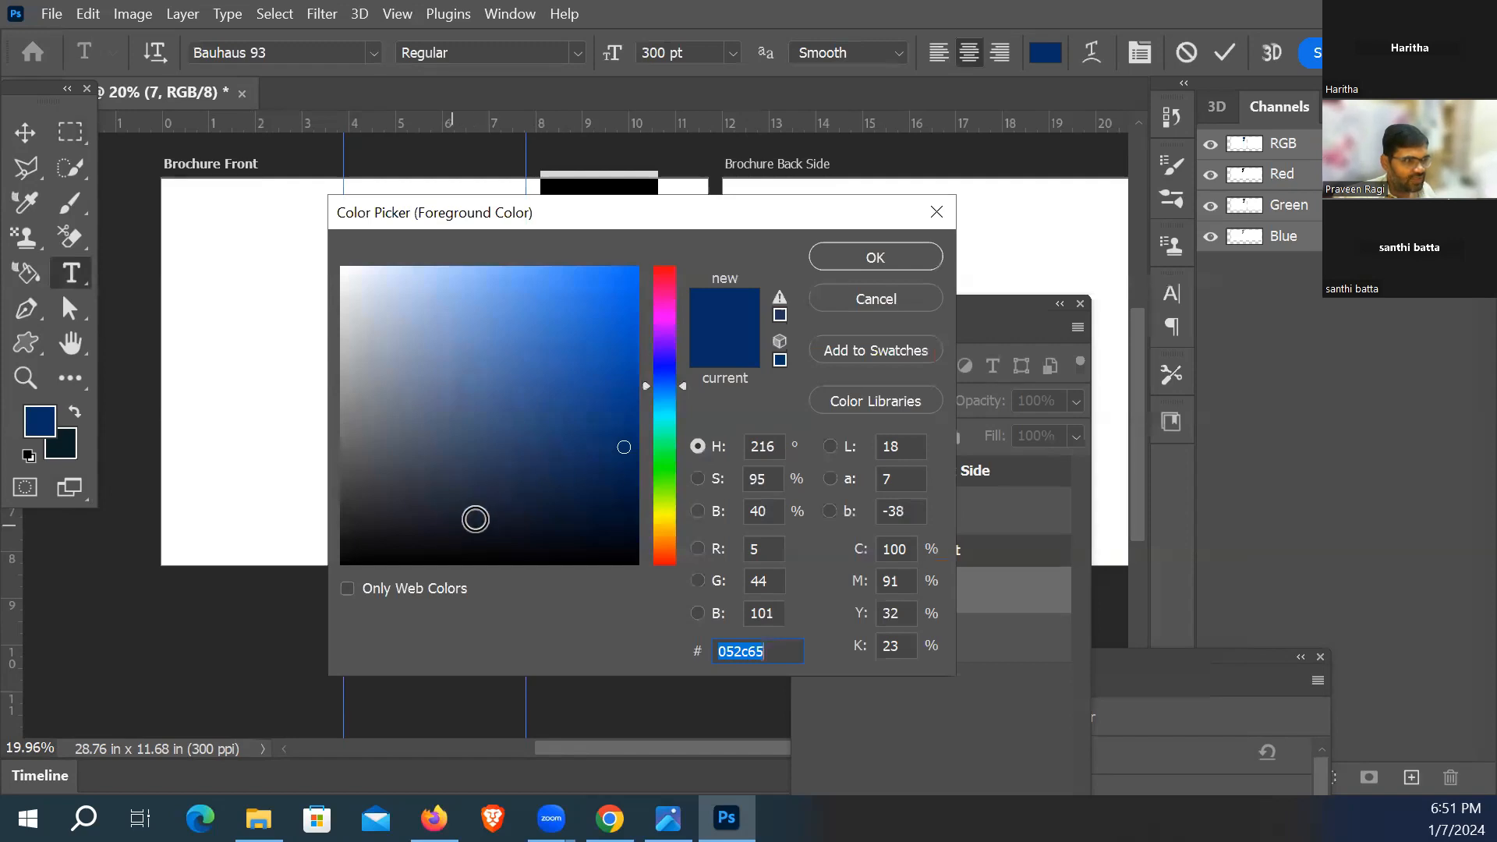
mouse_move(427, 452)
mouse_down()
mouse_move(393, 520)
mouse_move(313, 582)
mouse_move(341, 561)
mouse_move(342, 522)
mouse_up()
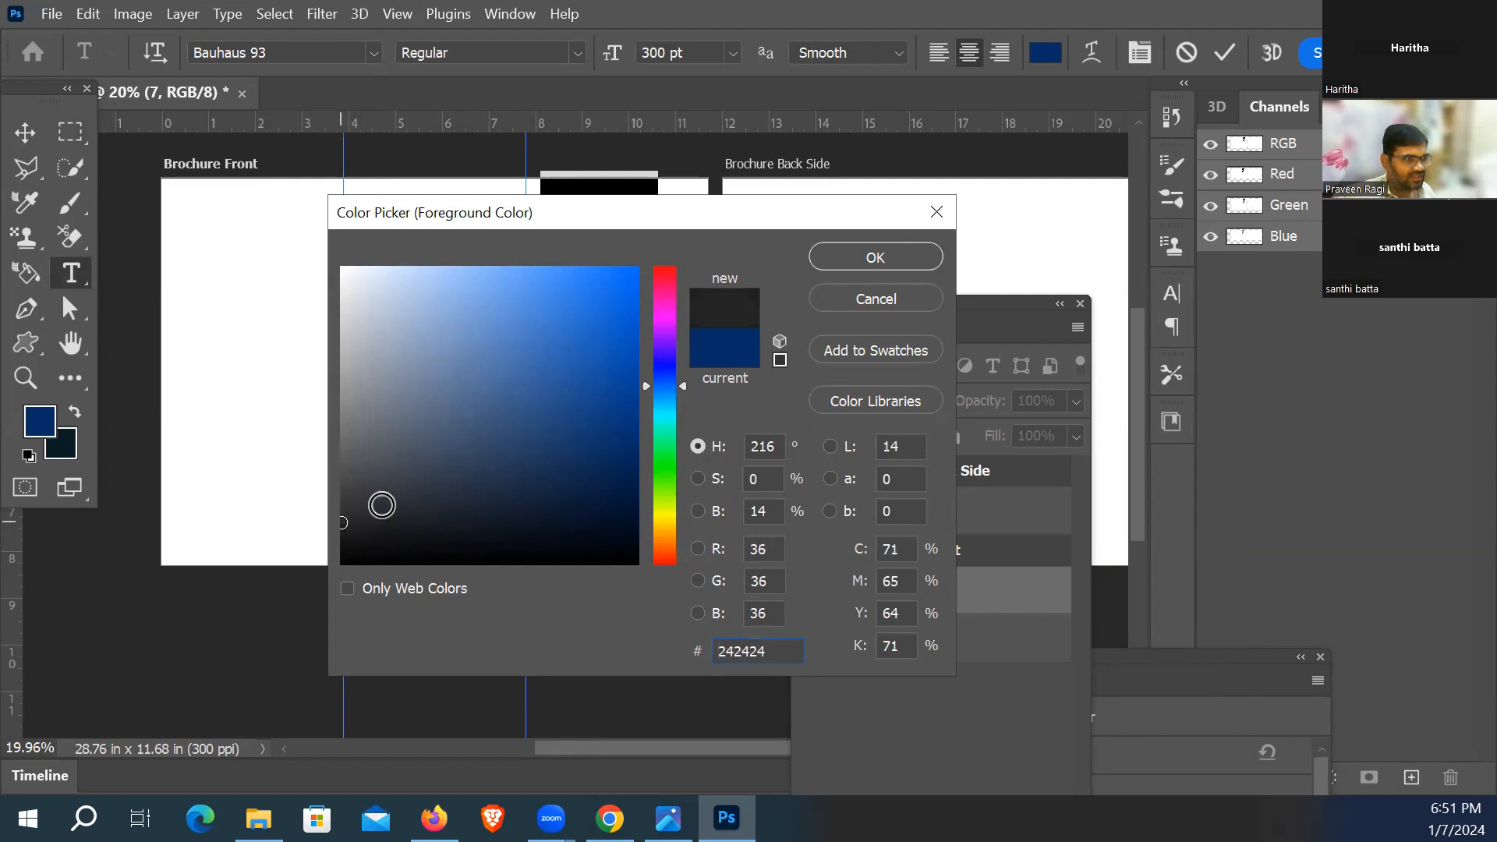
click(889, 260)
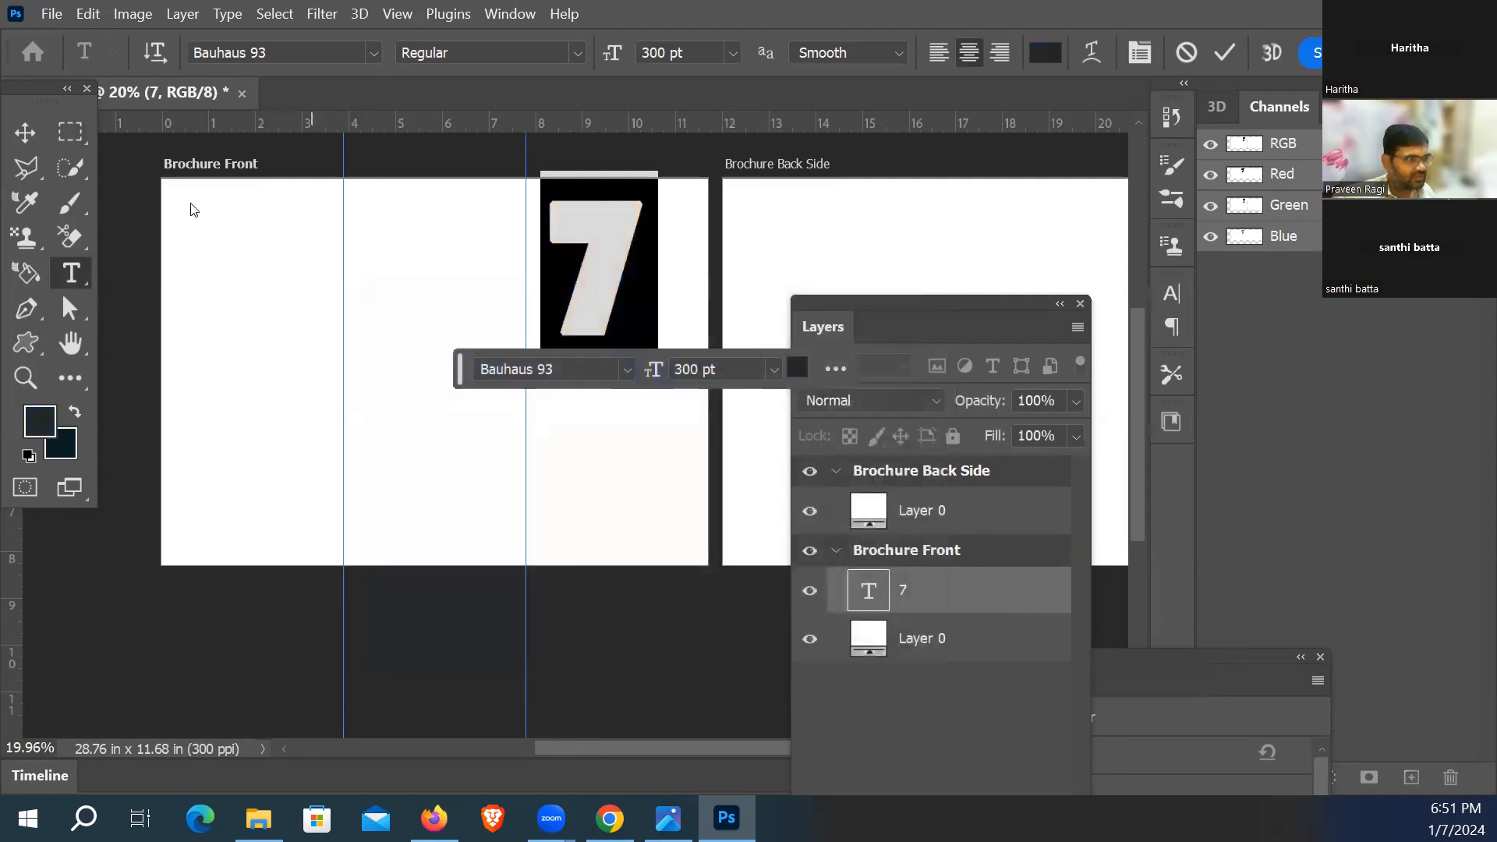
click(25, 131)
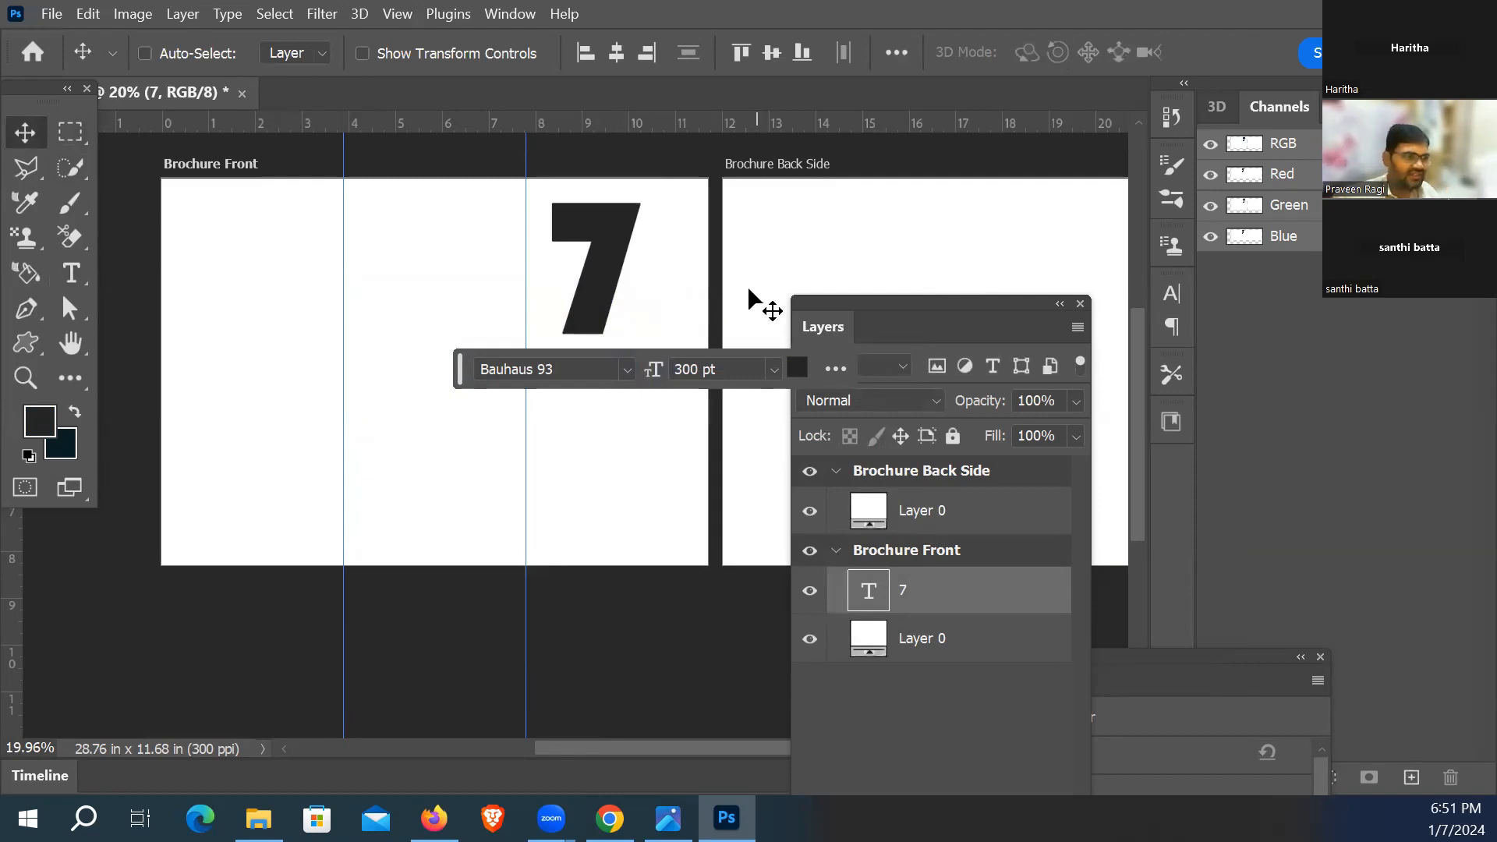
Step: After checking the reference brochure image, duplicate the "7" into the middle panel and replace the copy's text with "Trends"
key(alt+Tab)
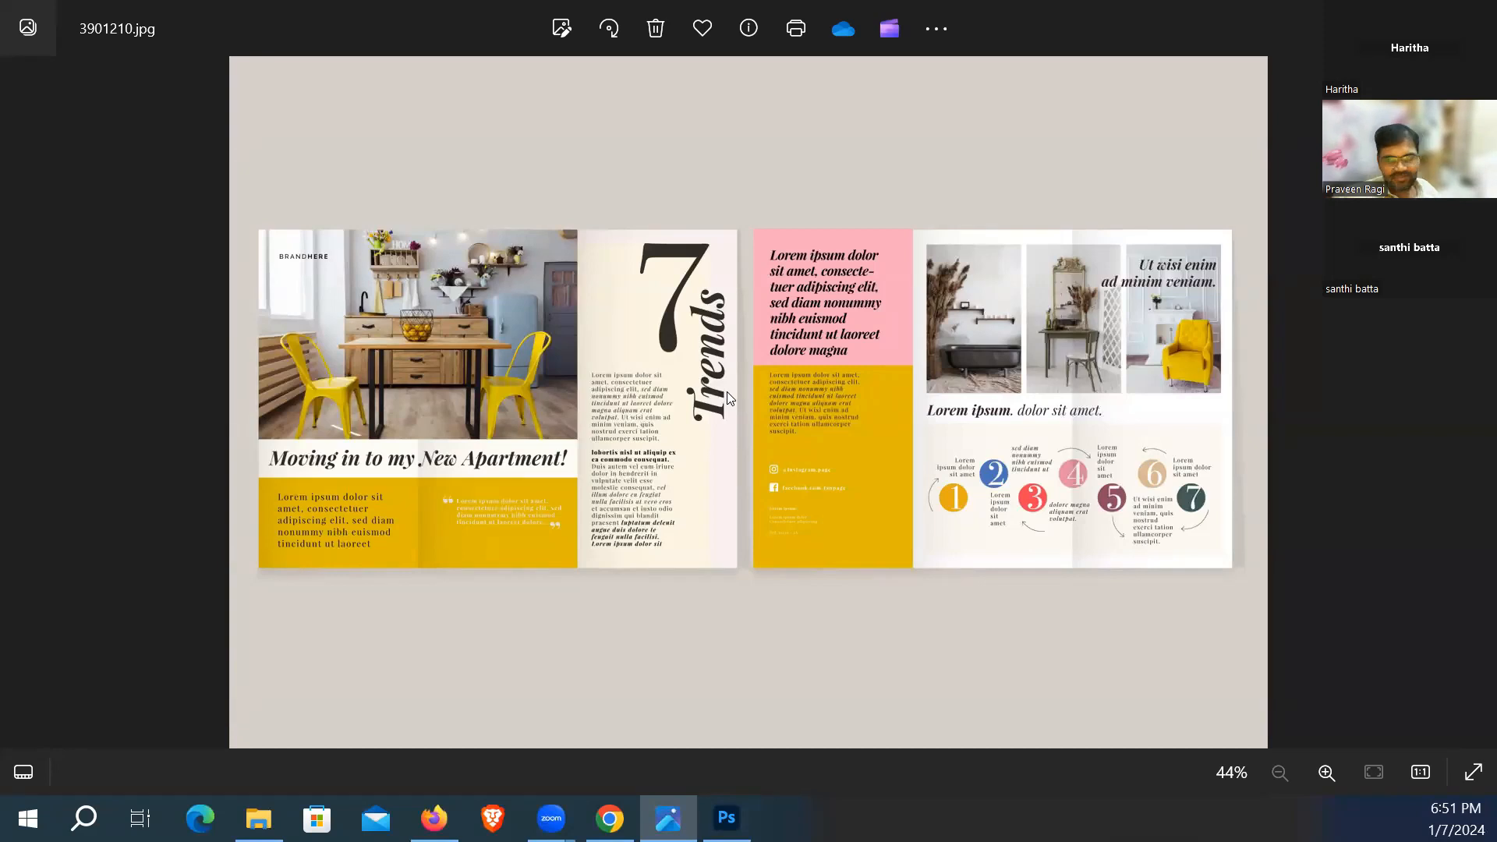
key(alt+Tab)
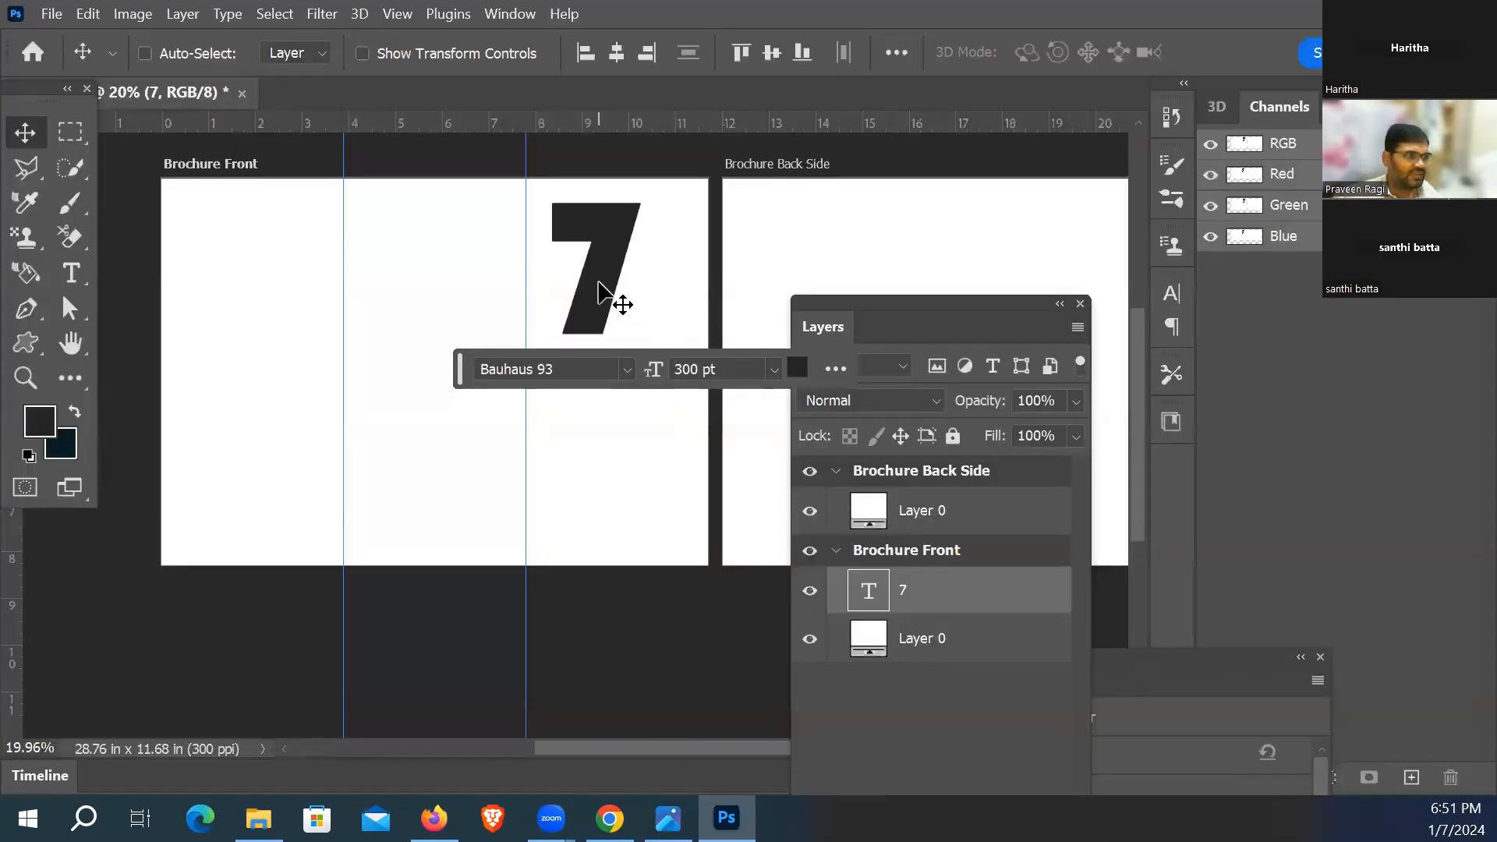
drag(607, 306, 465, 470)
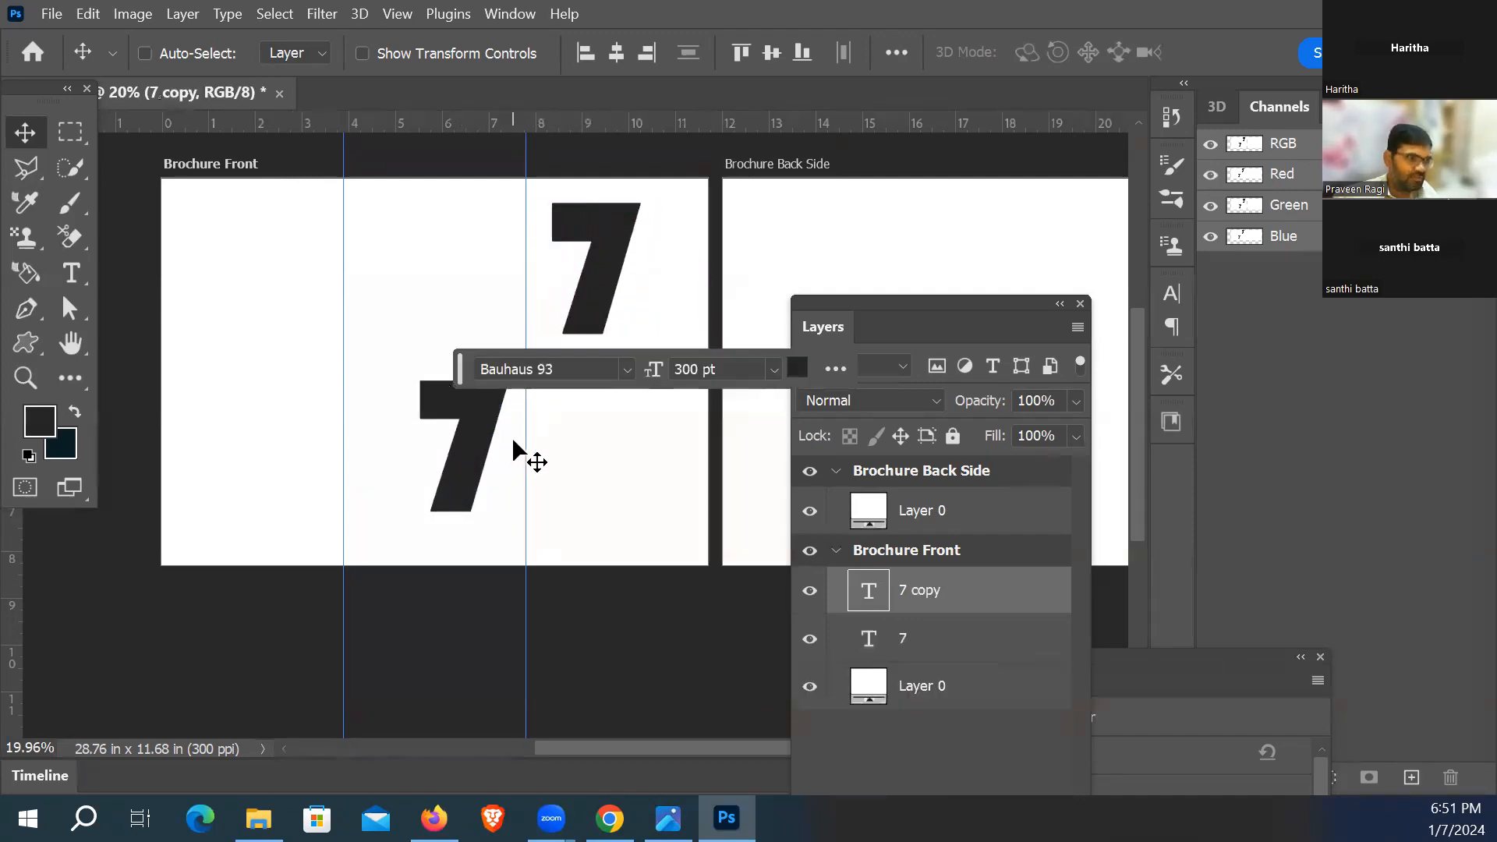
click(71, 274)
double_click(472, 451)
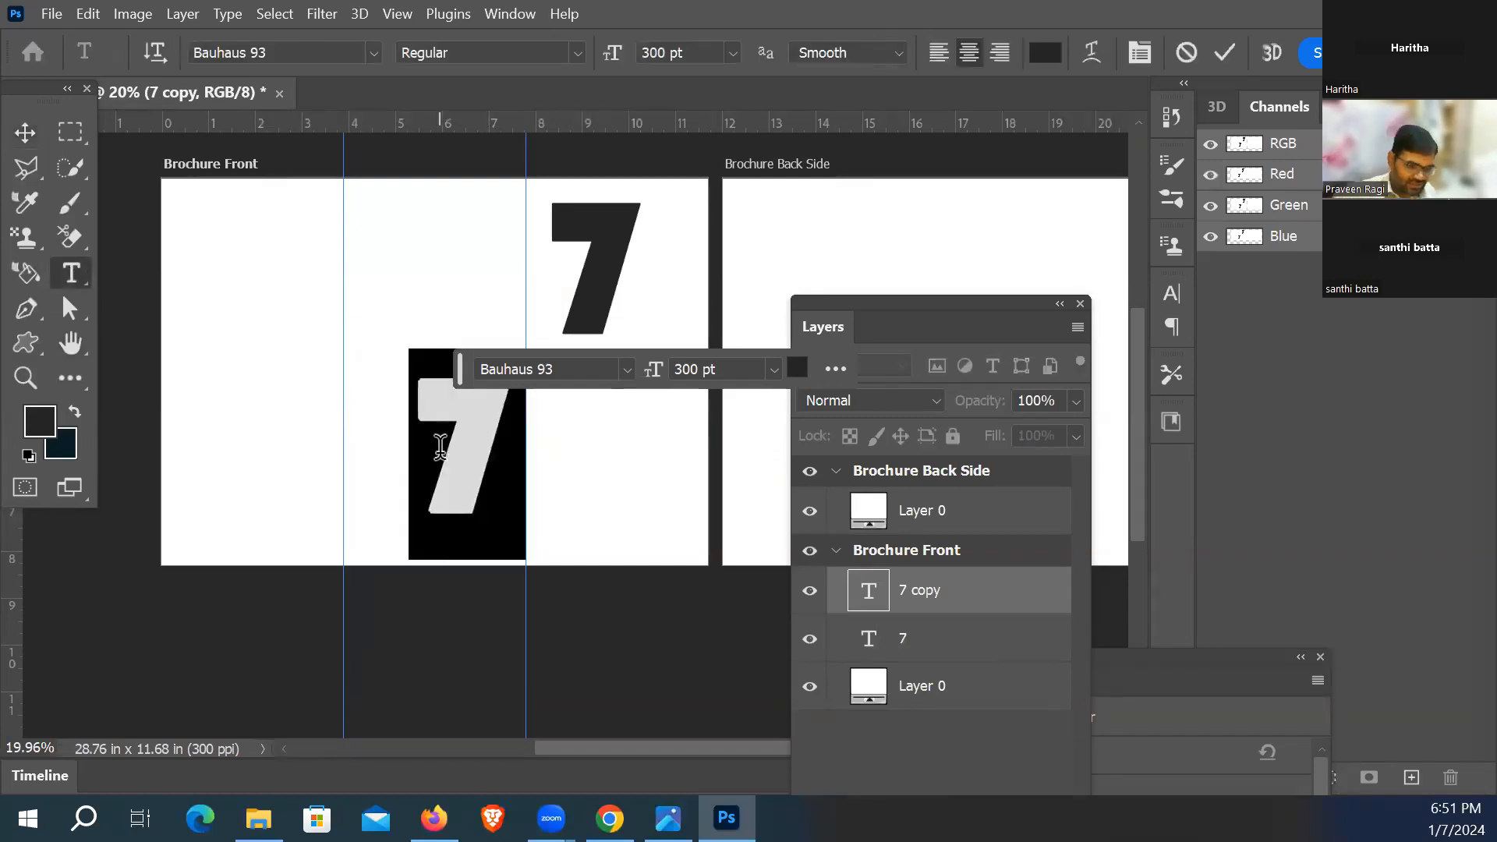
text(Trends)
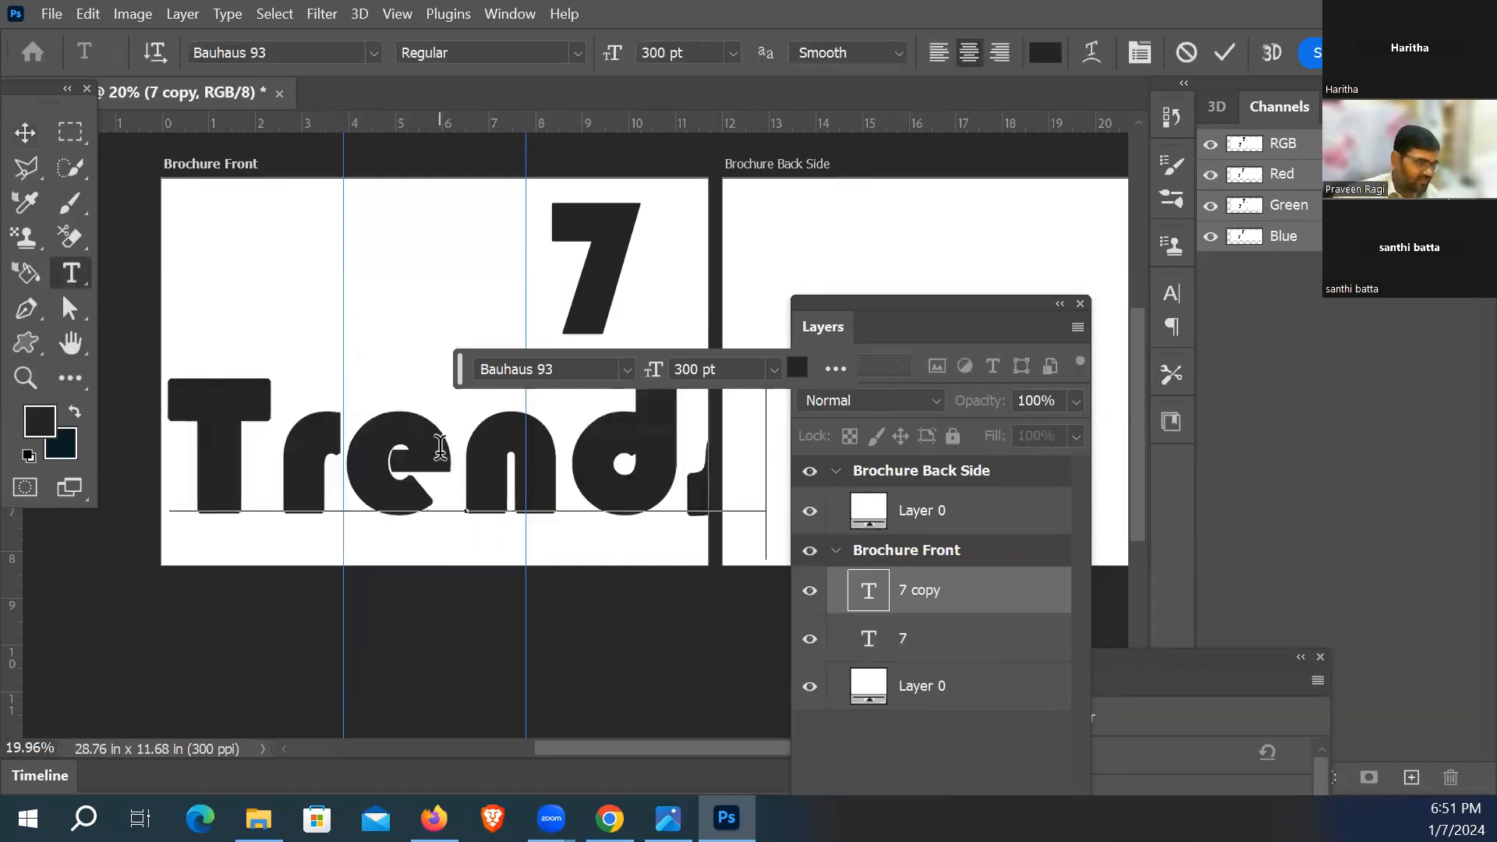
Step: Set the whole "Trends" text to the Bernard MT Condensed font at 100 pt
key(ctrl+a)
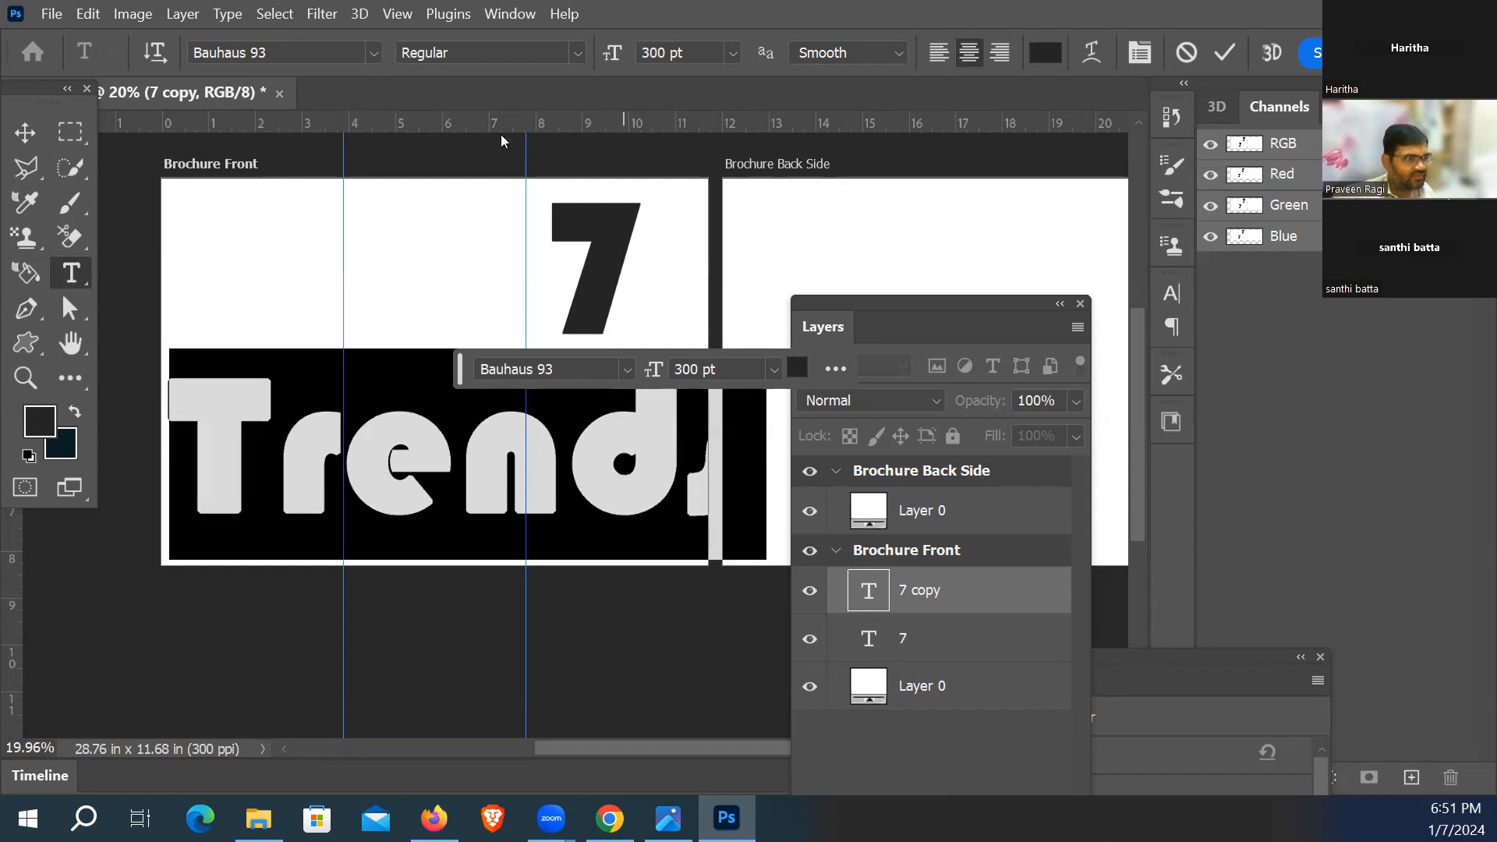
click(372, 53)
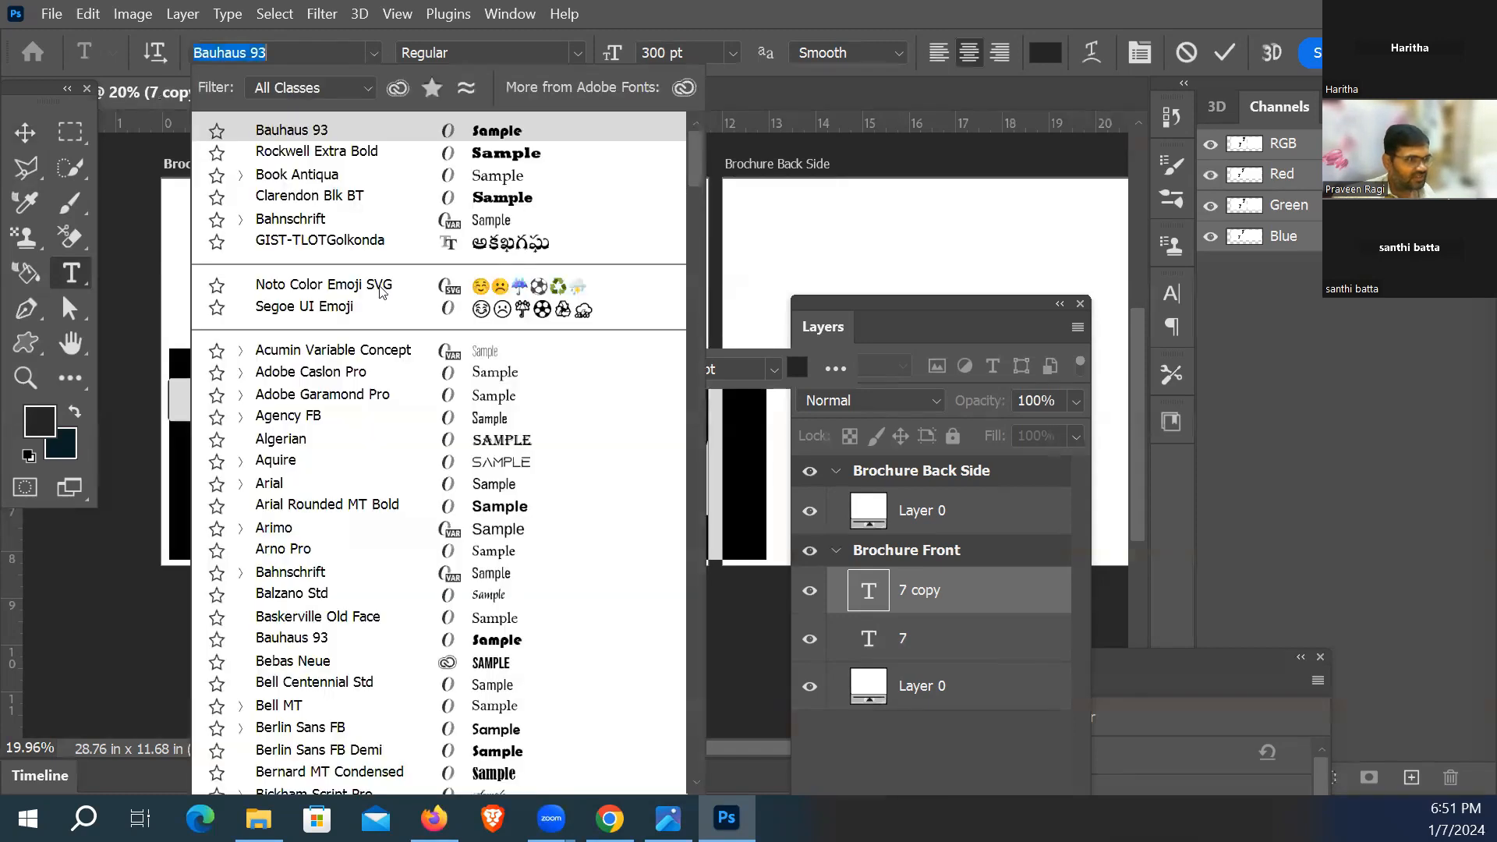
scroll(394, 478, down, 2)
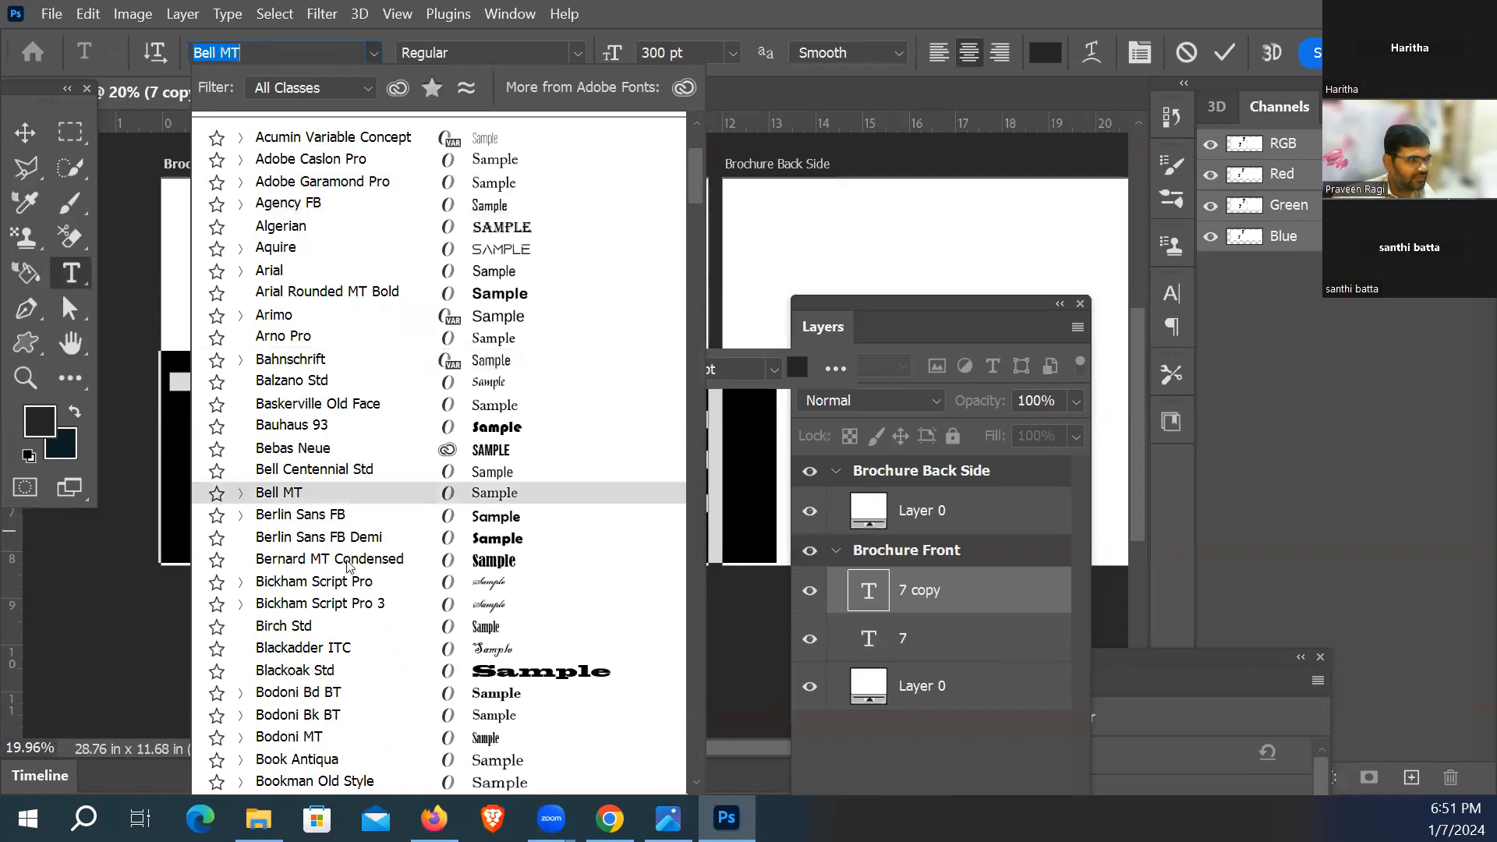
click(302, 552)
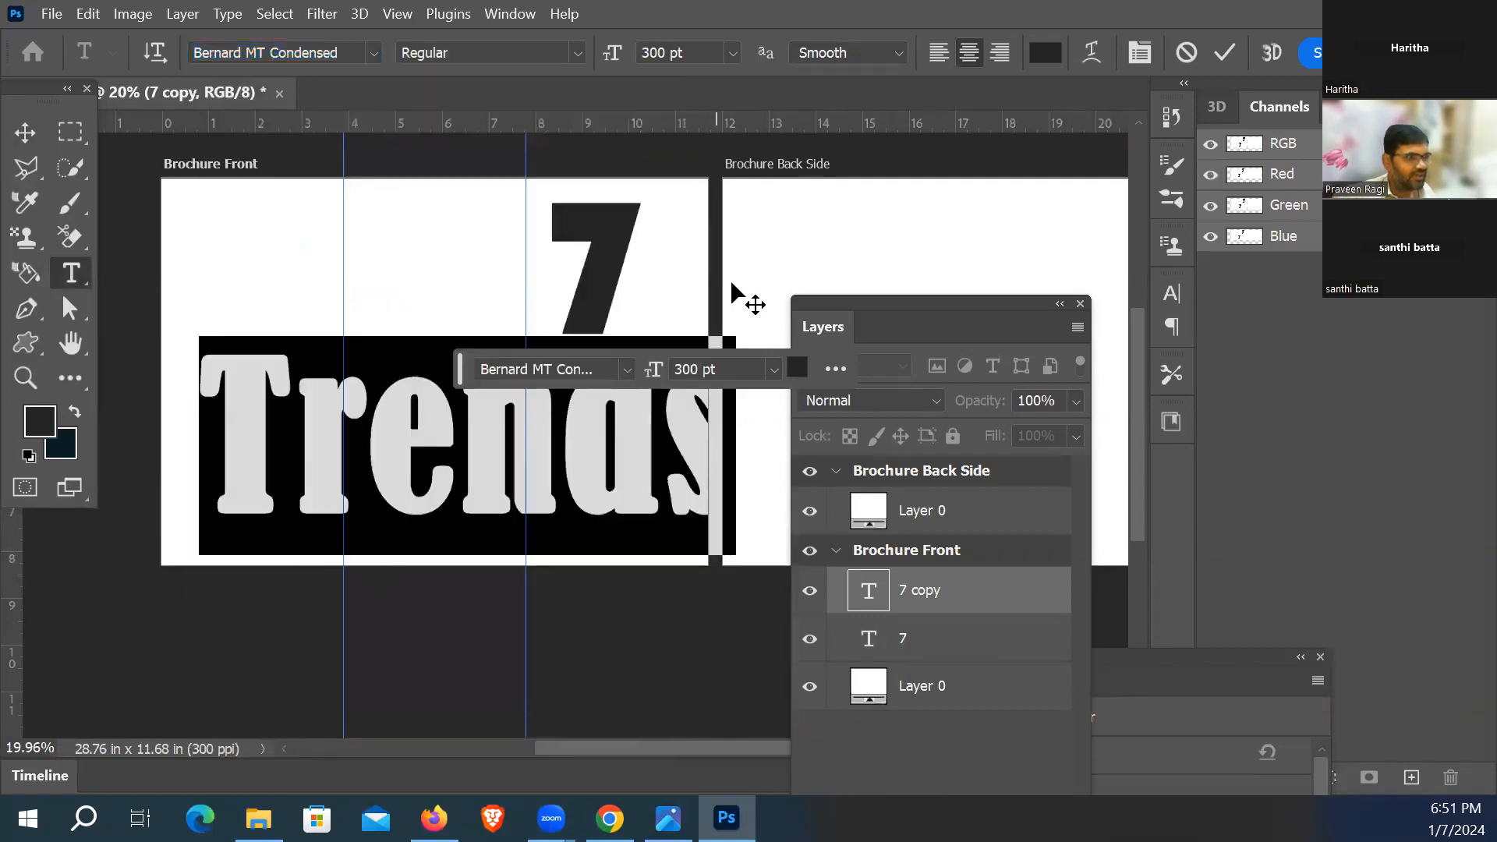
click(663, 52)
text(100)
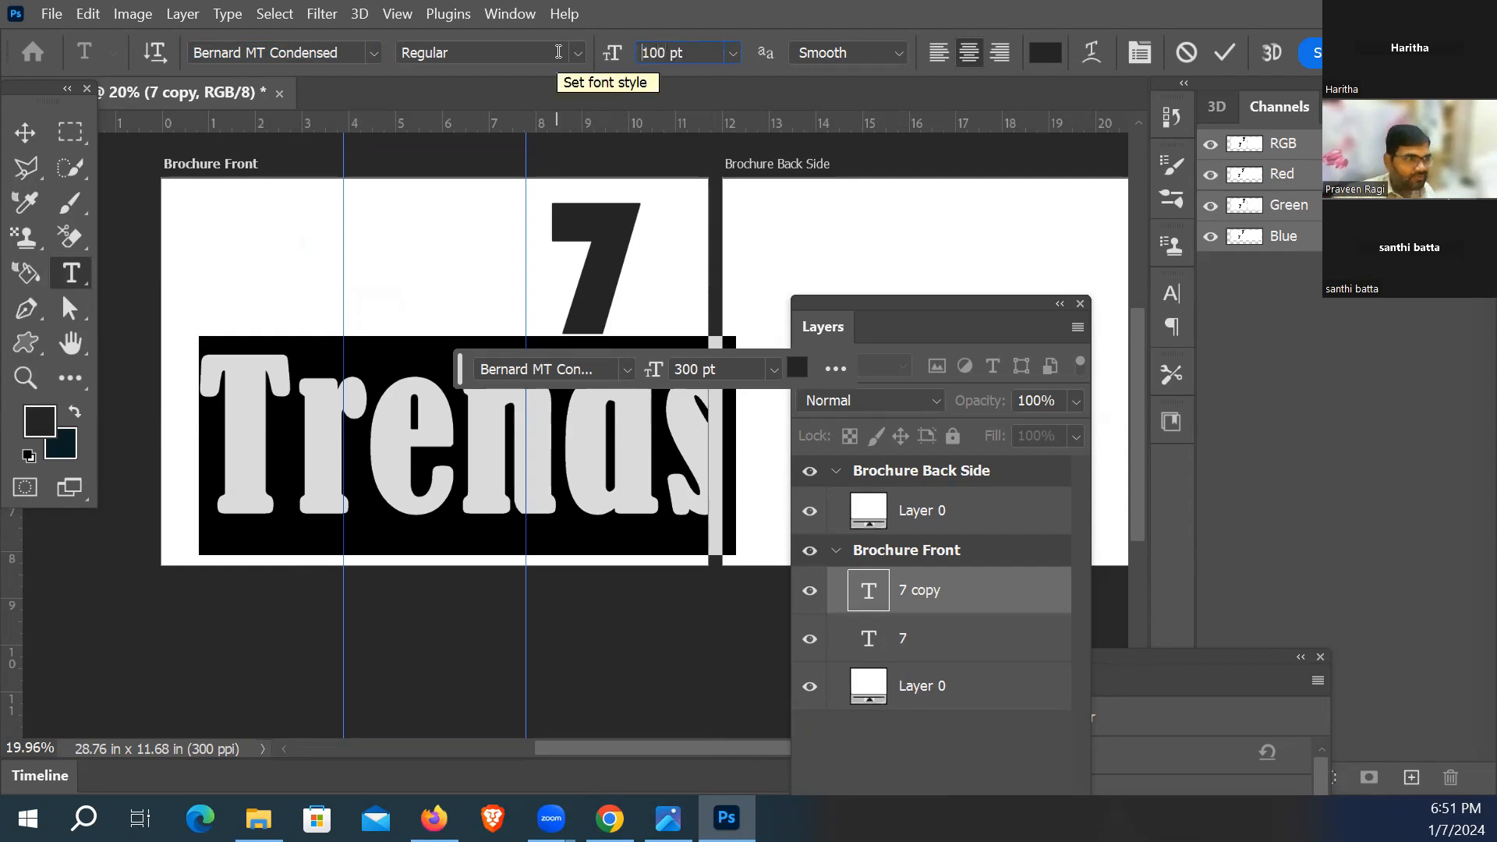
key(Return)
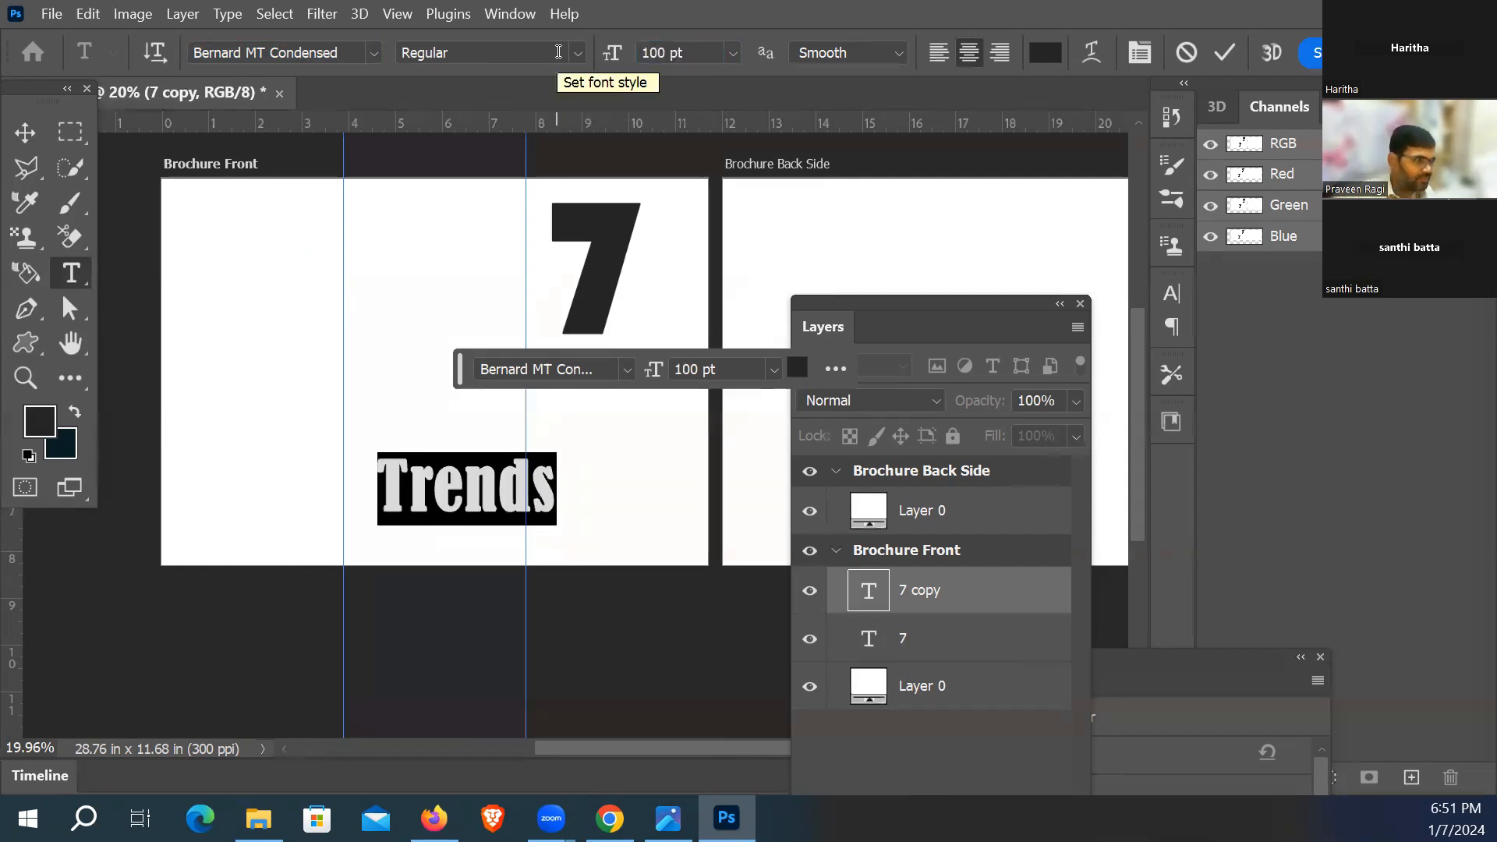
Step: Move "Trends" across the first fold guide of the front artboard after checking the reference image, and rotate it 90° counter-clockwise
click(25, 134)
drag(552, 524, 628, 383)
key(alt+Tab)
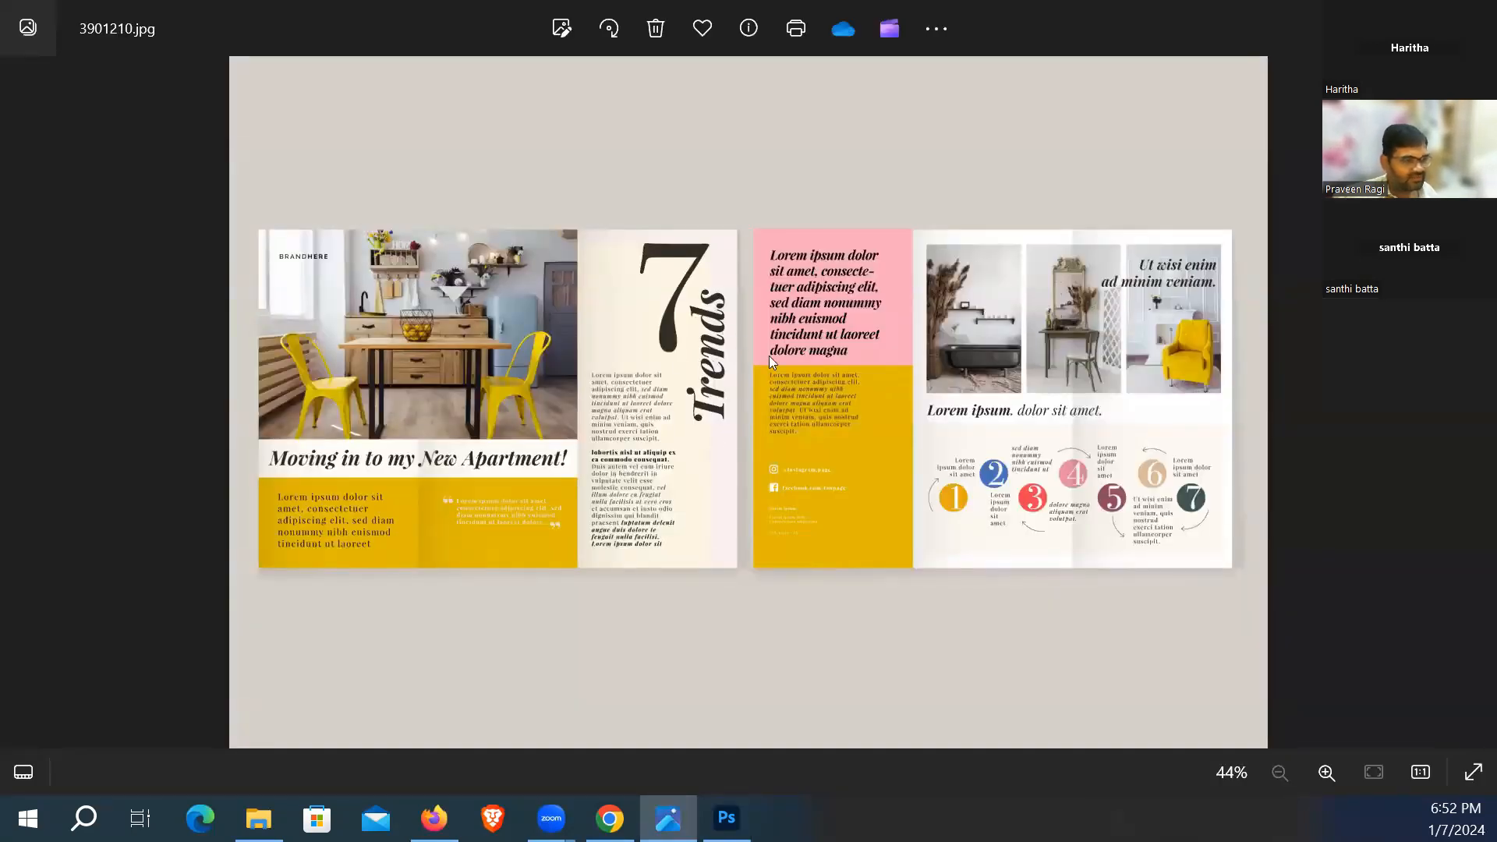
key(alt+Tab)
drag(621, 408, 448, 425)
click(90, 15)
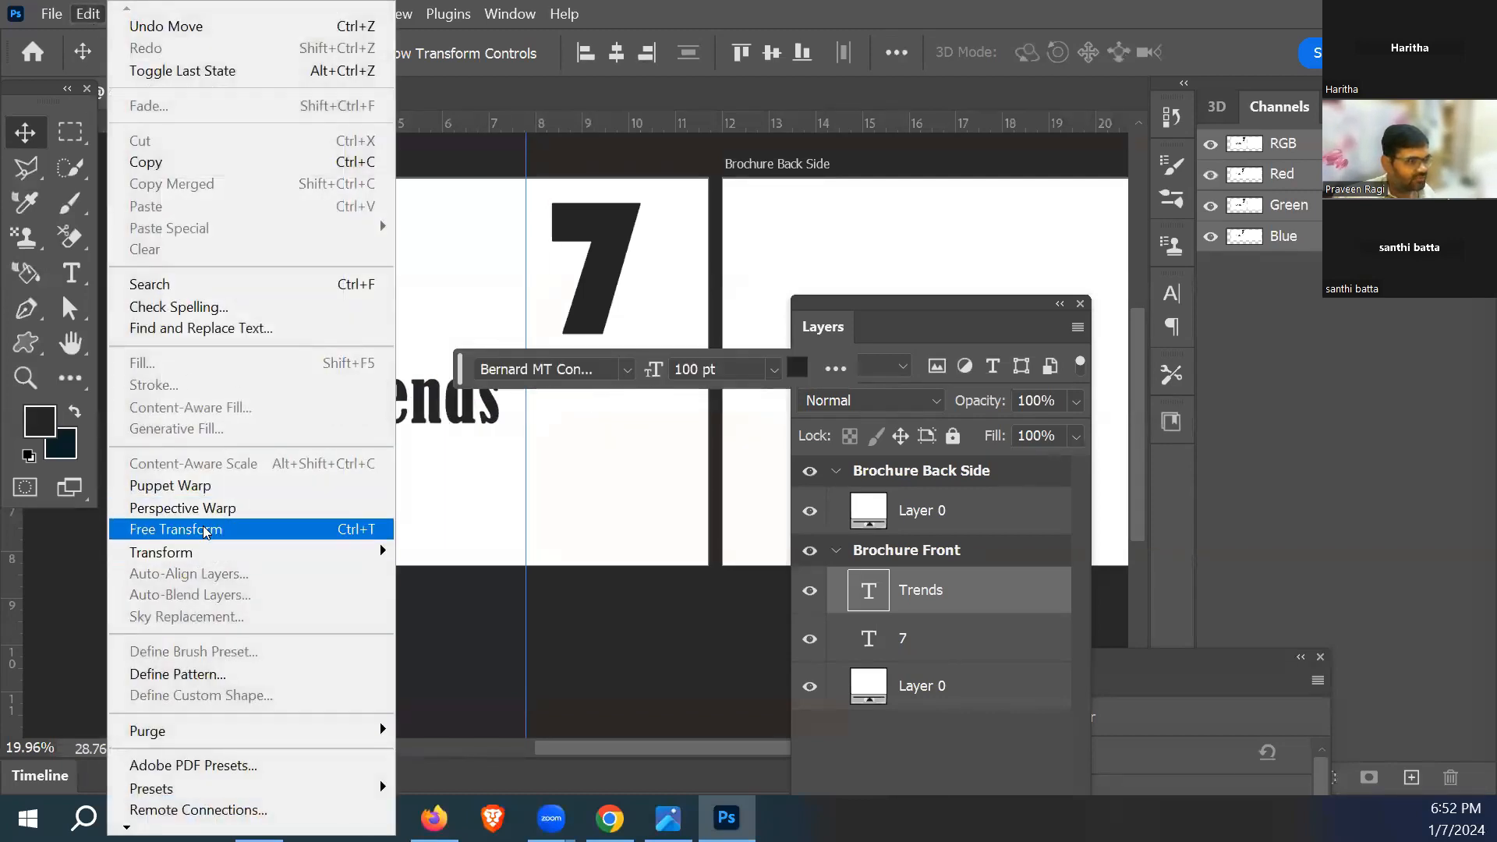
click(328, 532)
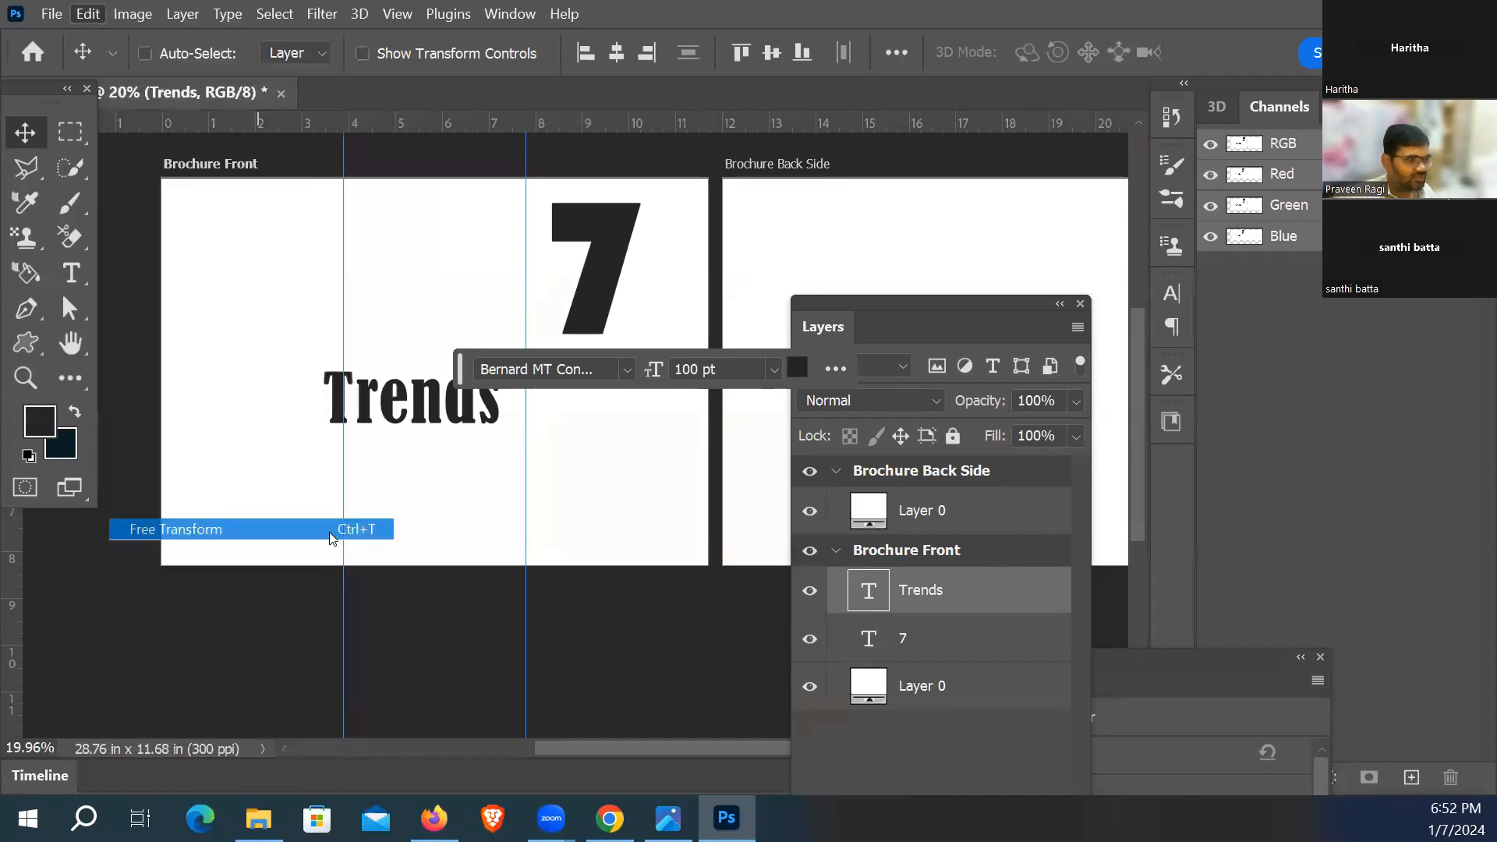
right_click(430, 402)
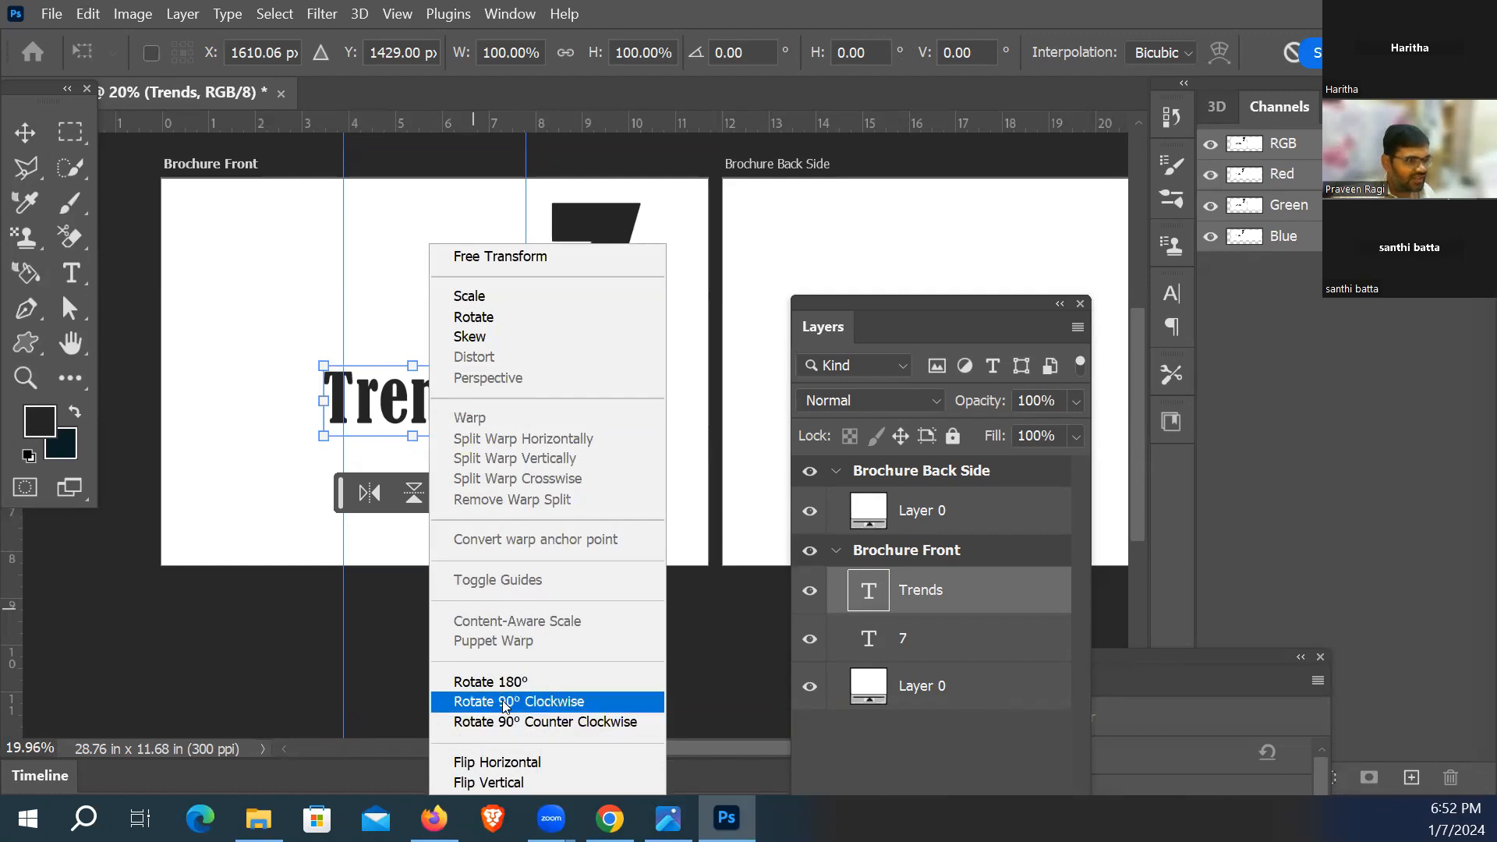
click(540, 721)
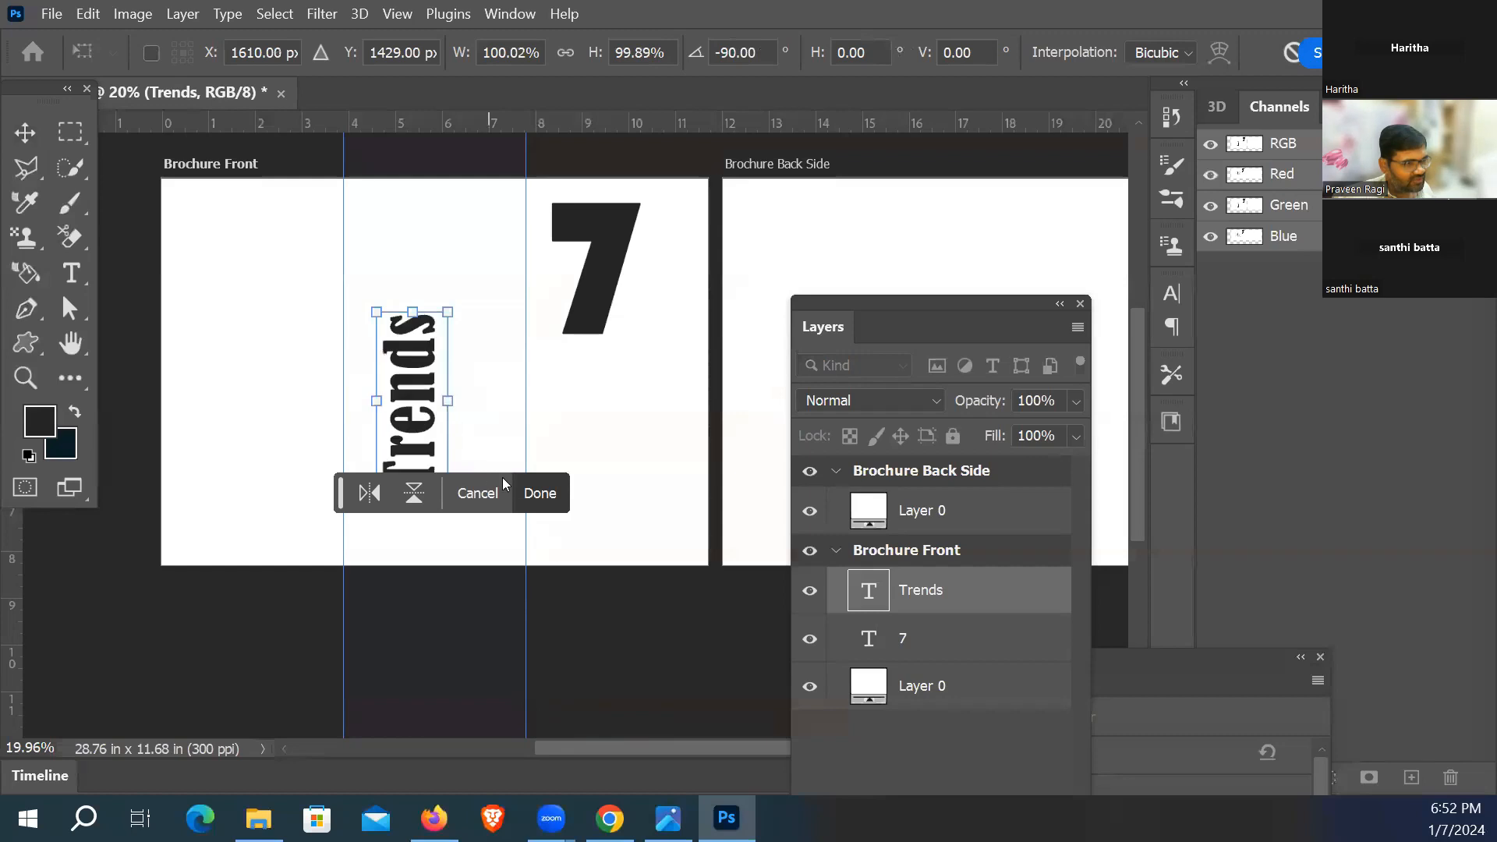
Step: Place the rotated "Trends" beside the "7", scaling it to 83.01% width and 54.81% height to match the reference brochure image
drag(434, 431, 666, 358)
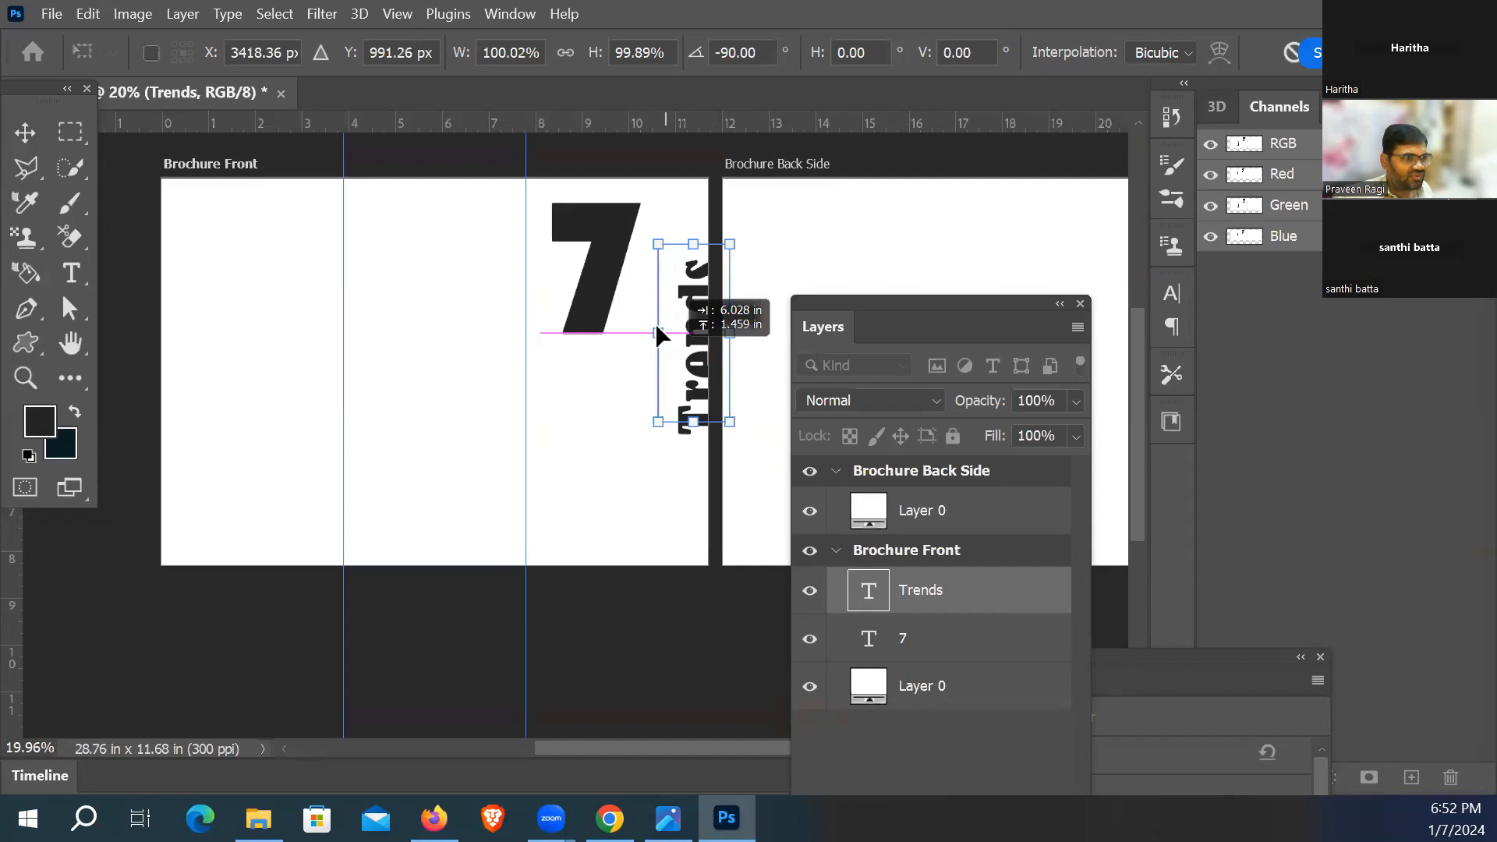
drag(656, 321, 657, 323)
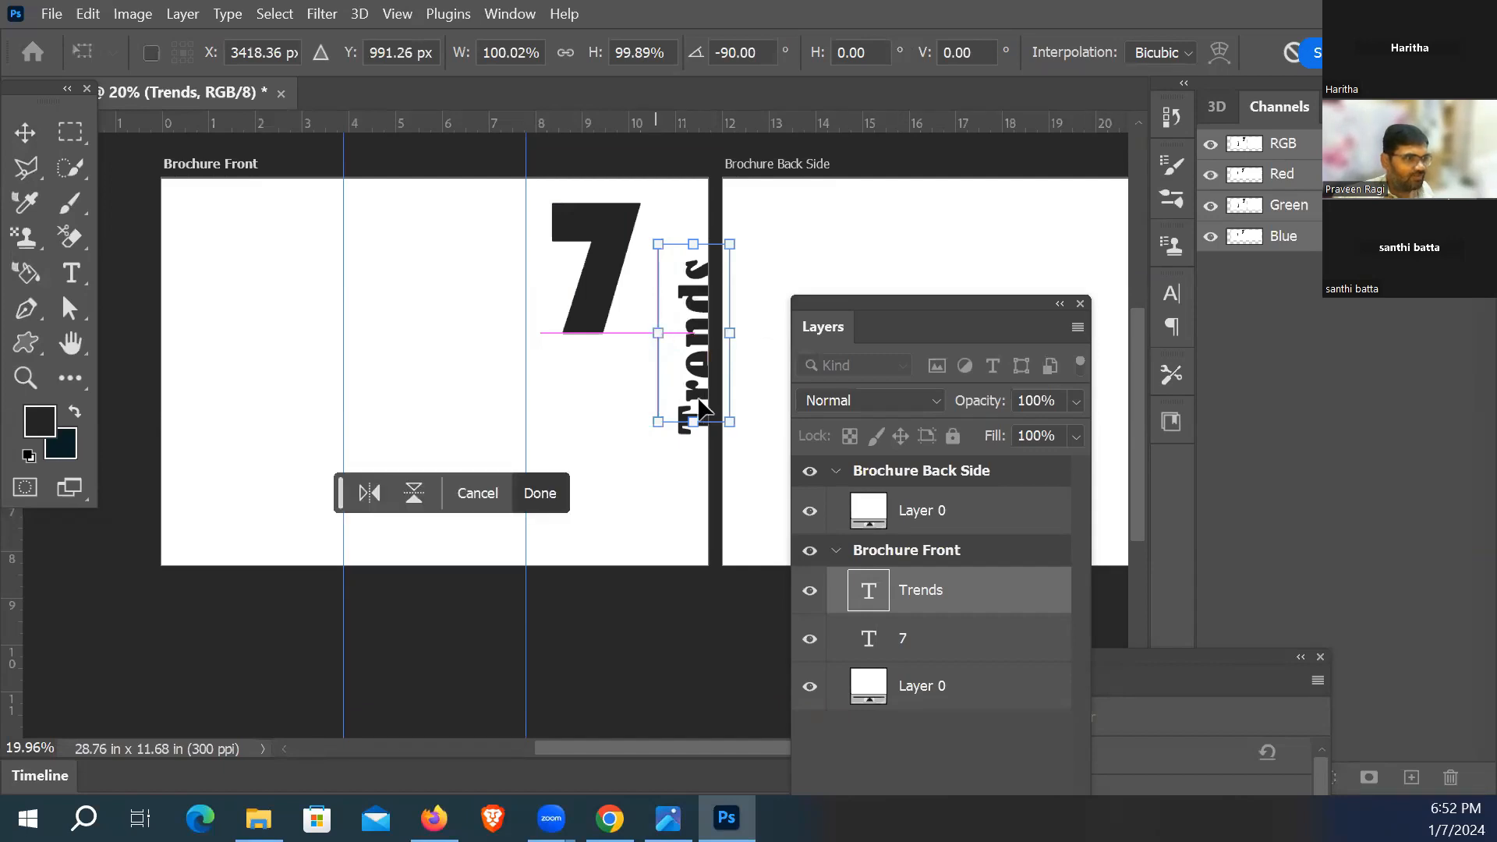
drag(690, 386, 729, 360)
key(alt+Tab)
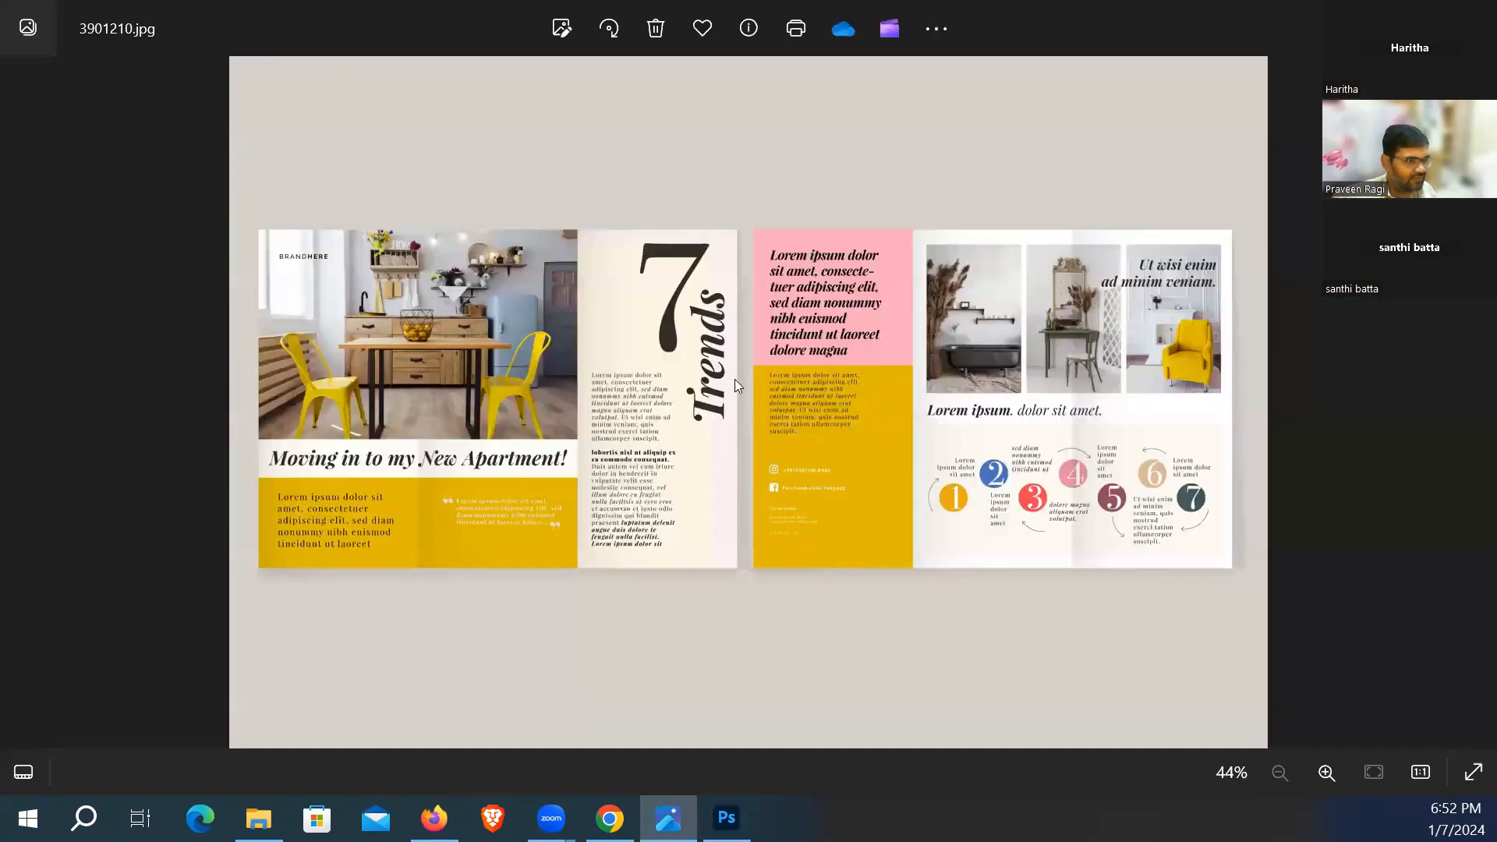
key(alt+Tab)
drag(675, 343, 670, 358)
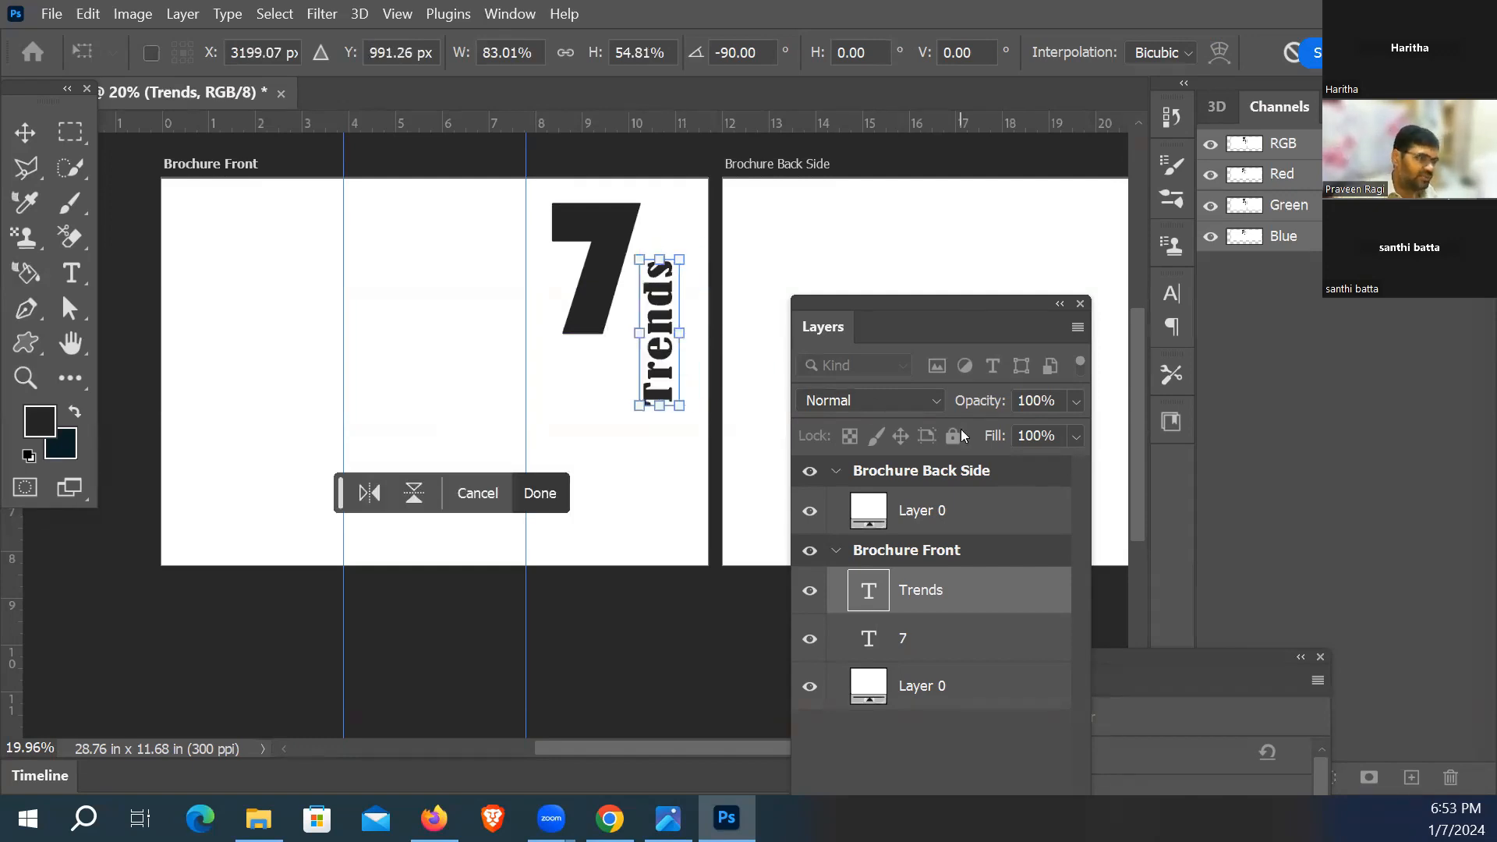
Step: Nudge "Trends" about 15 px right and 5 px down, and apply the transform
key(Right)
key(Right)
key(Right)
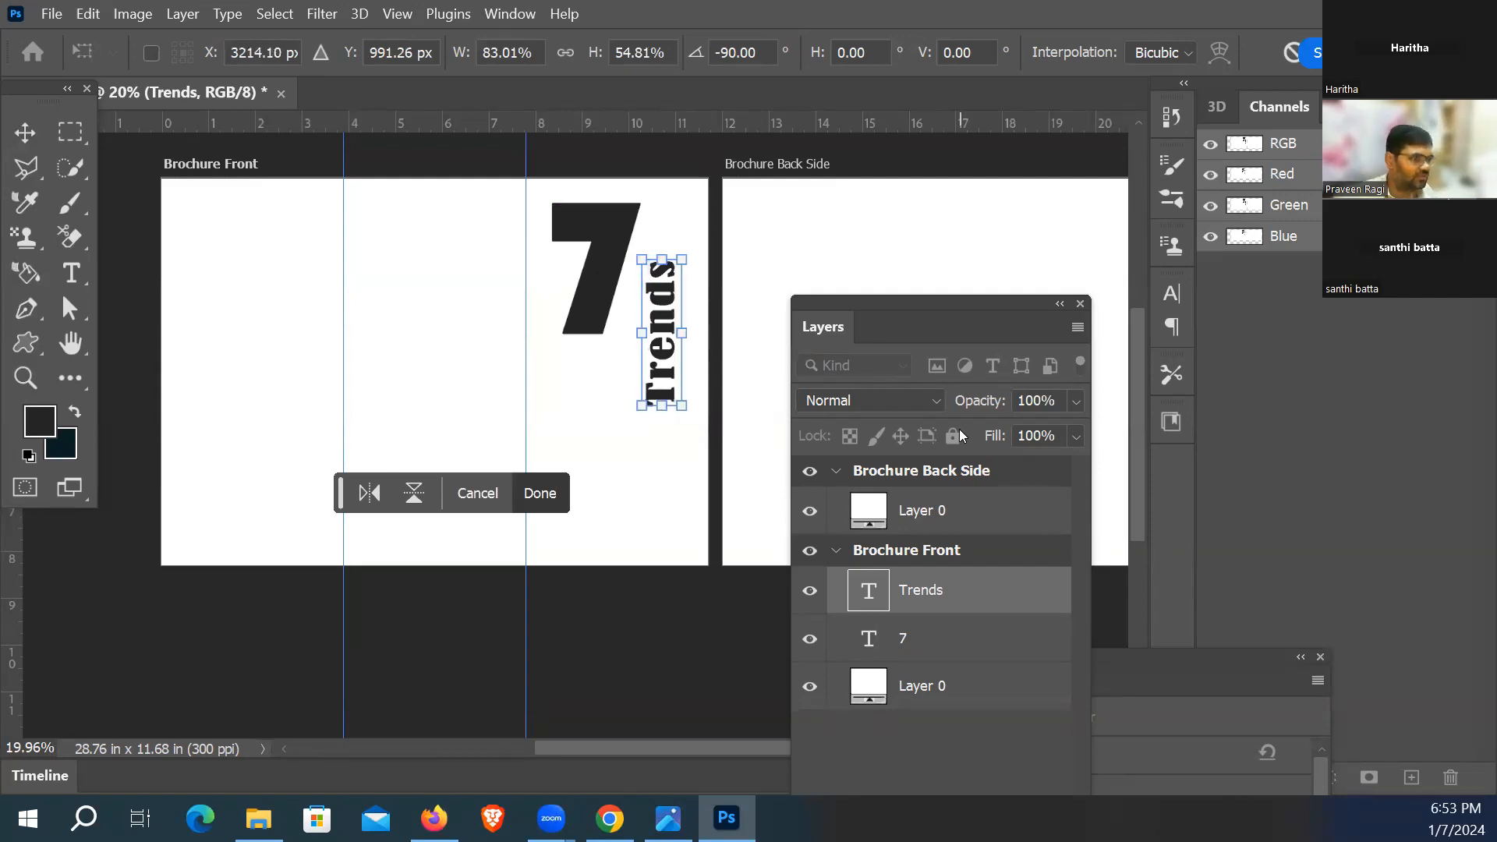
key(Down)
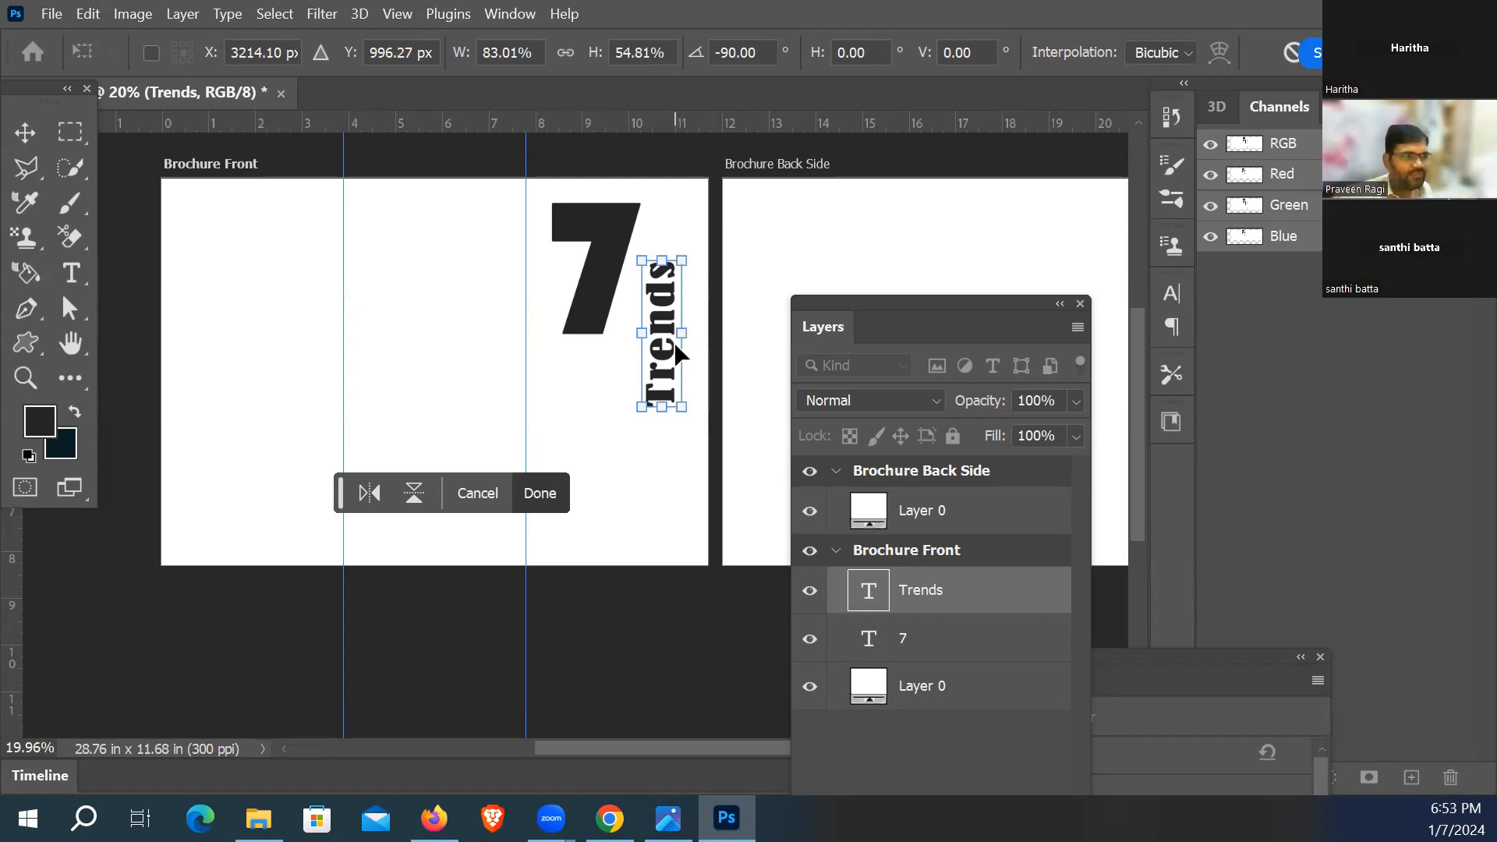
click(538, 492)
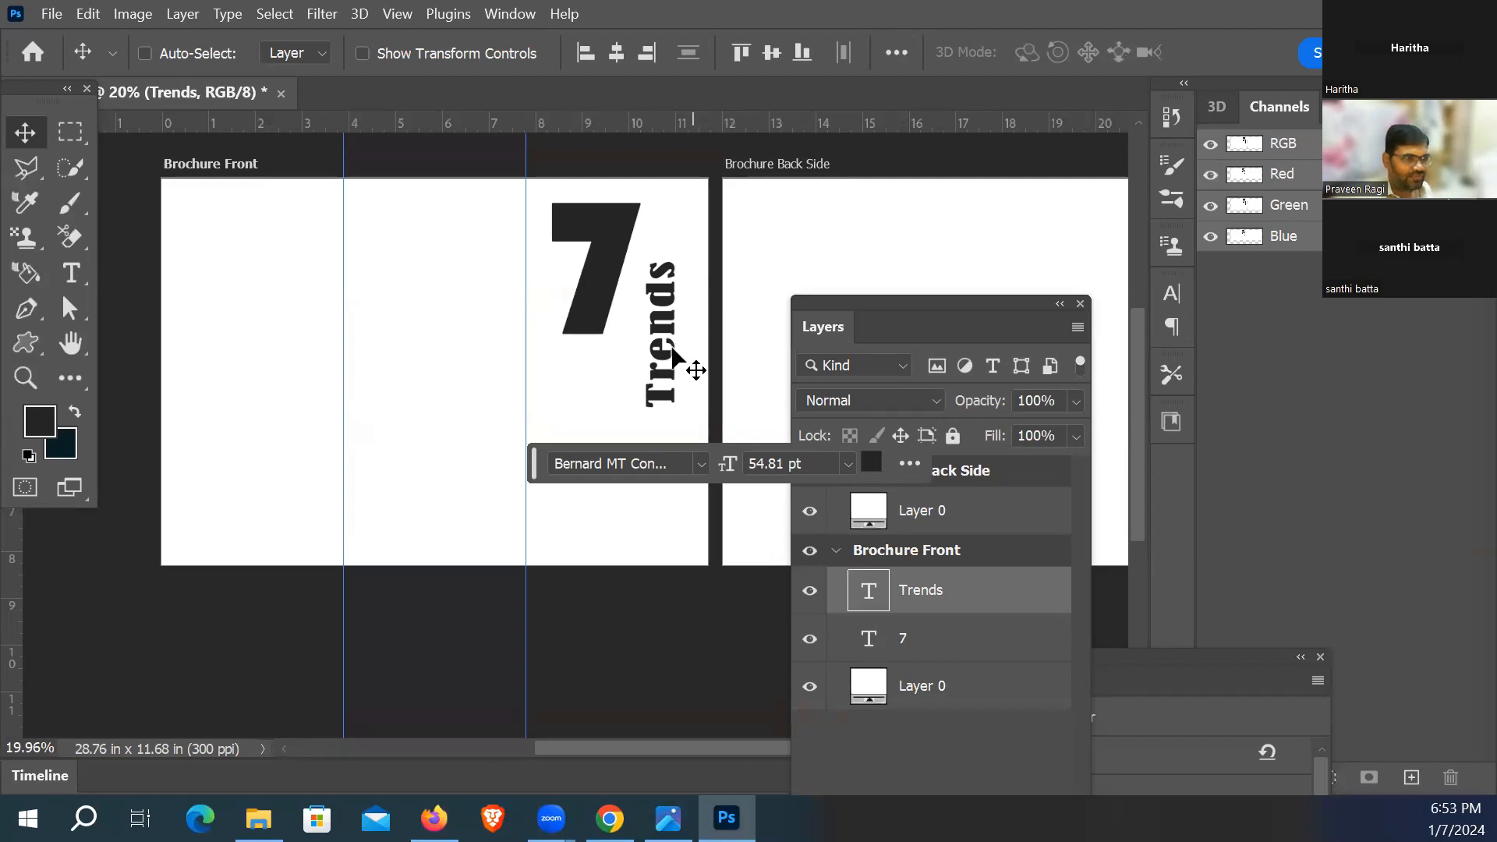
Step: Check the reference brochure image, switch to Chrome and open google.co.in in a new tab
key(alt+Tab)
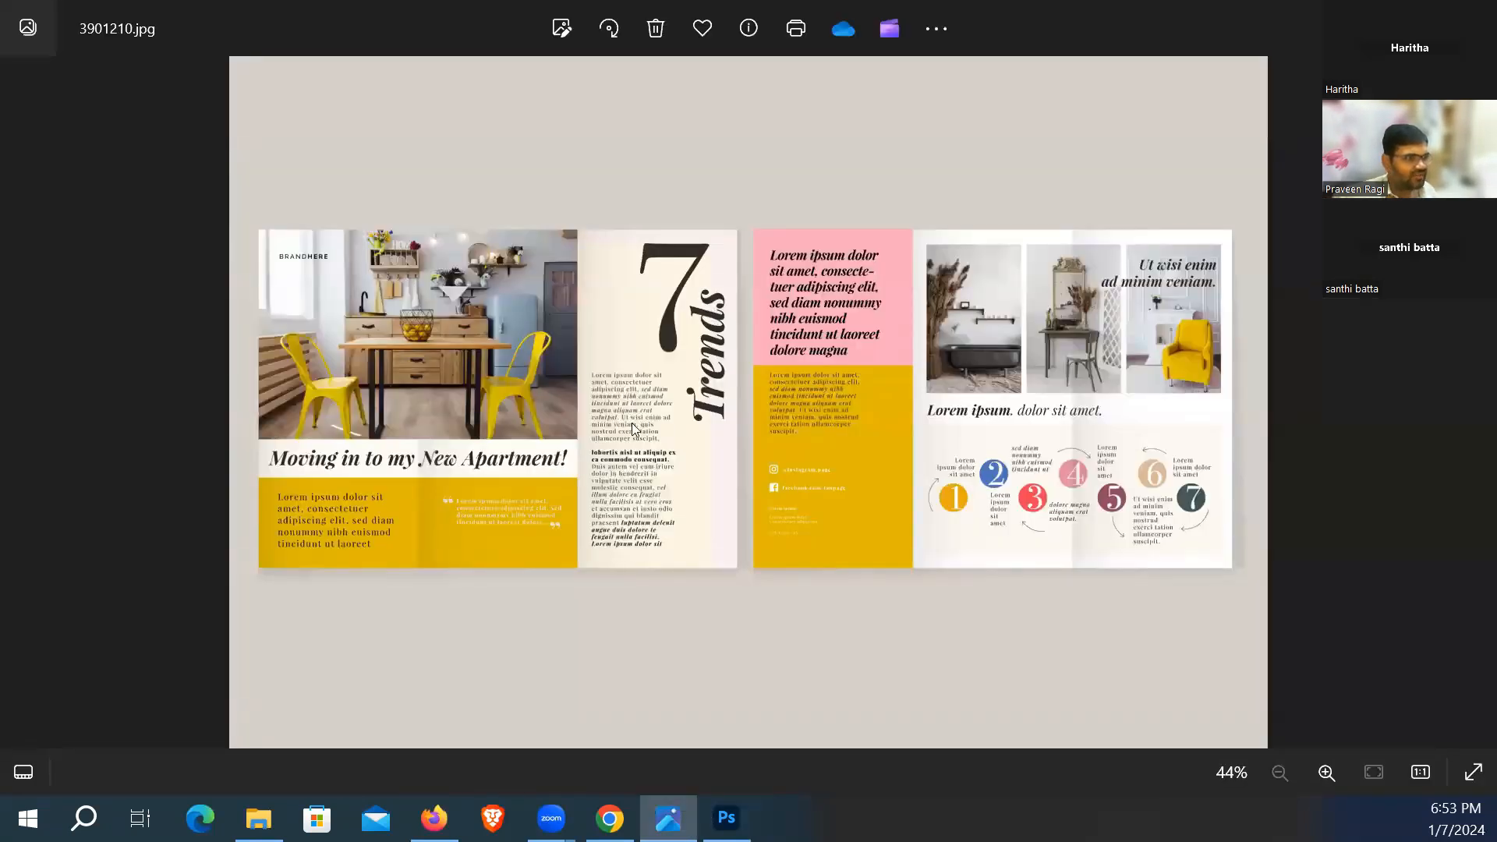
key(alt+Tab)
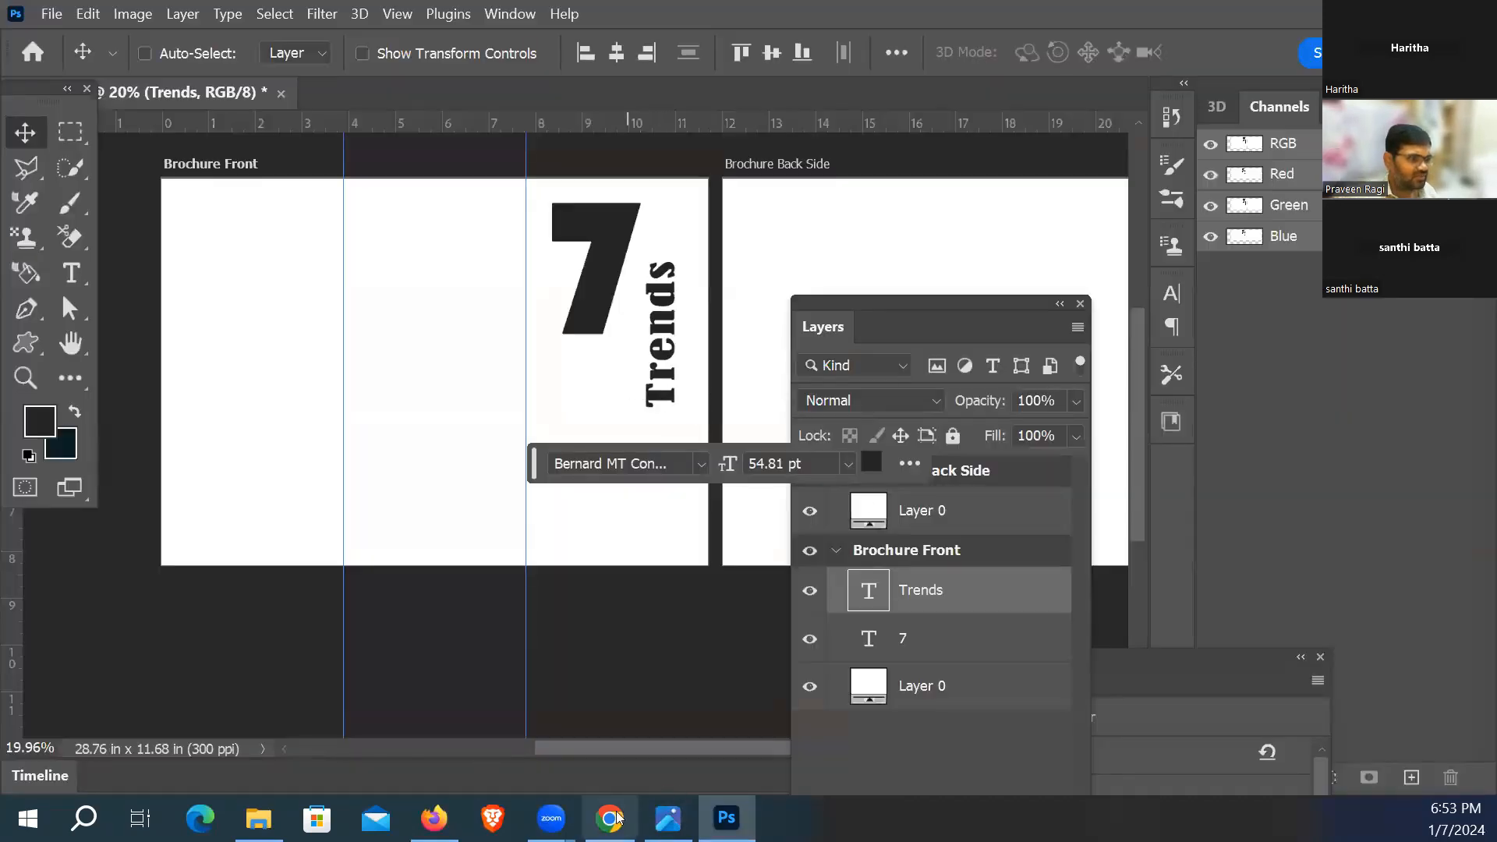
click(615, 811)
scroll(897, 666, down, 4)
scroll(898, 666, up, 4)
click(341, 24)
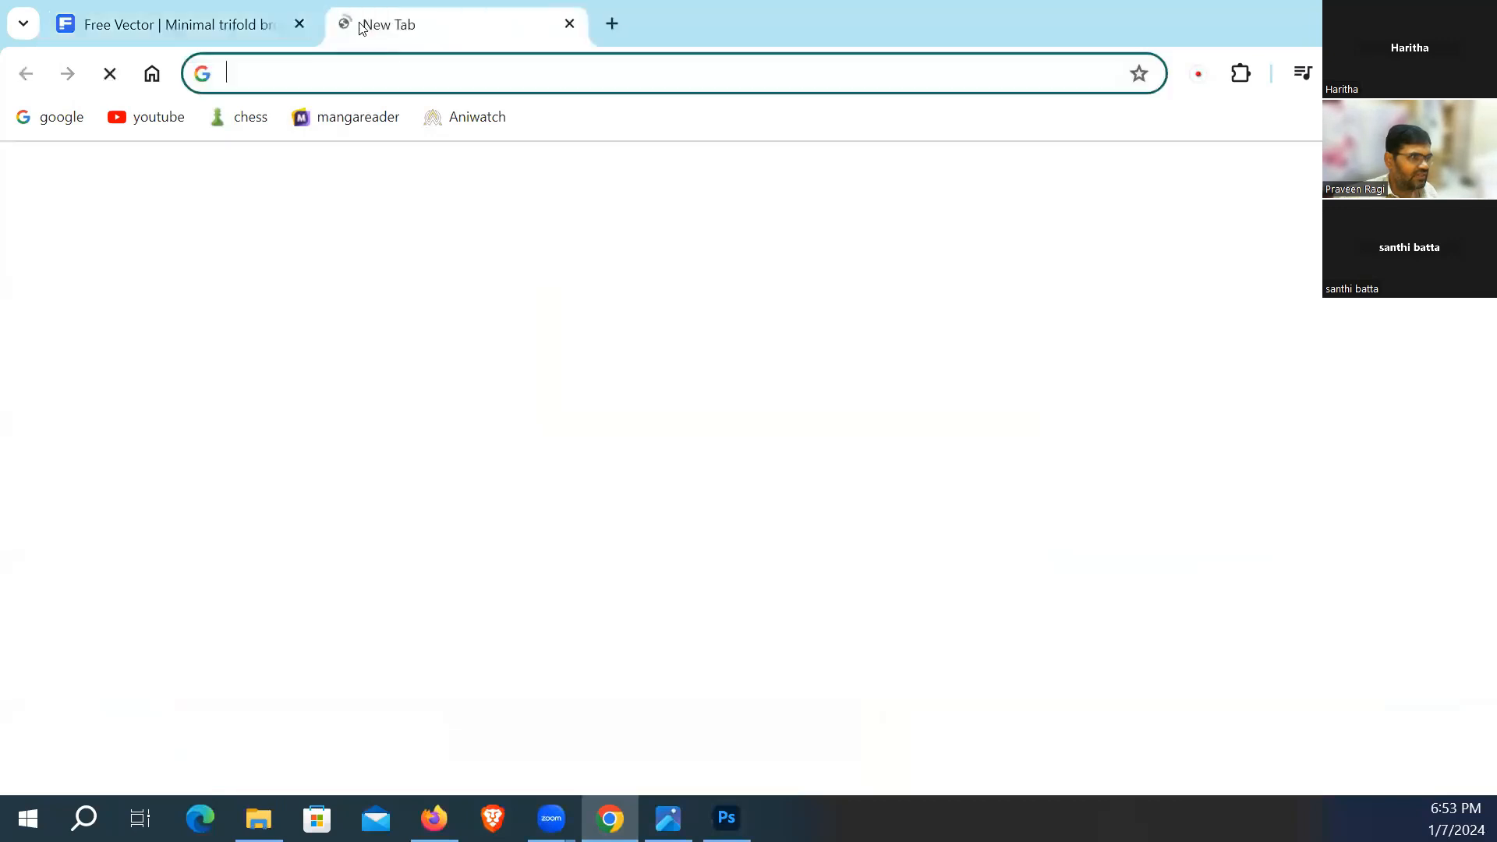
text(www)
key(Return)
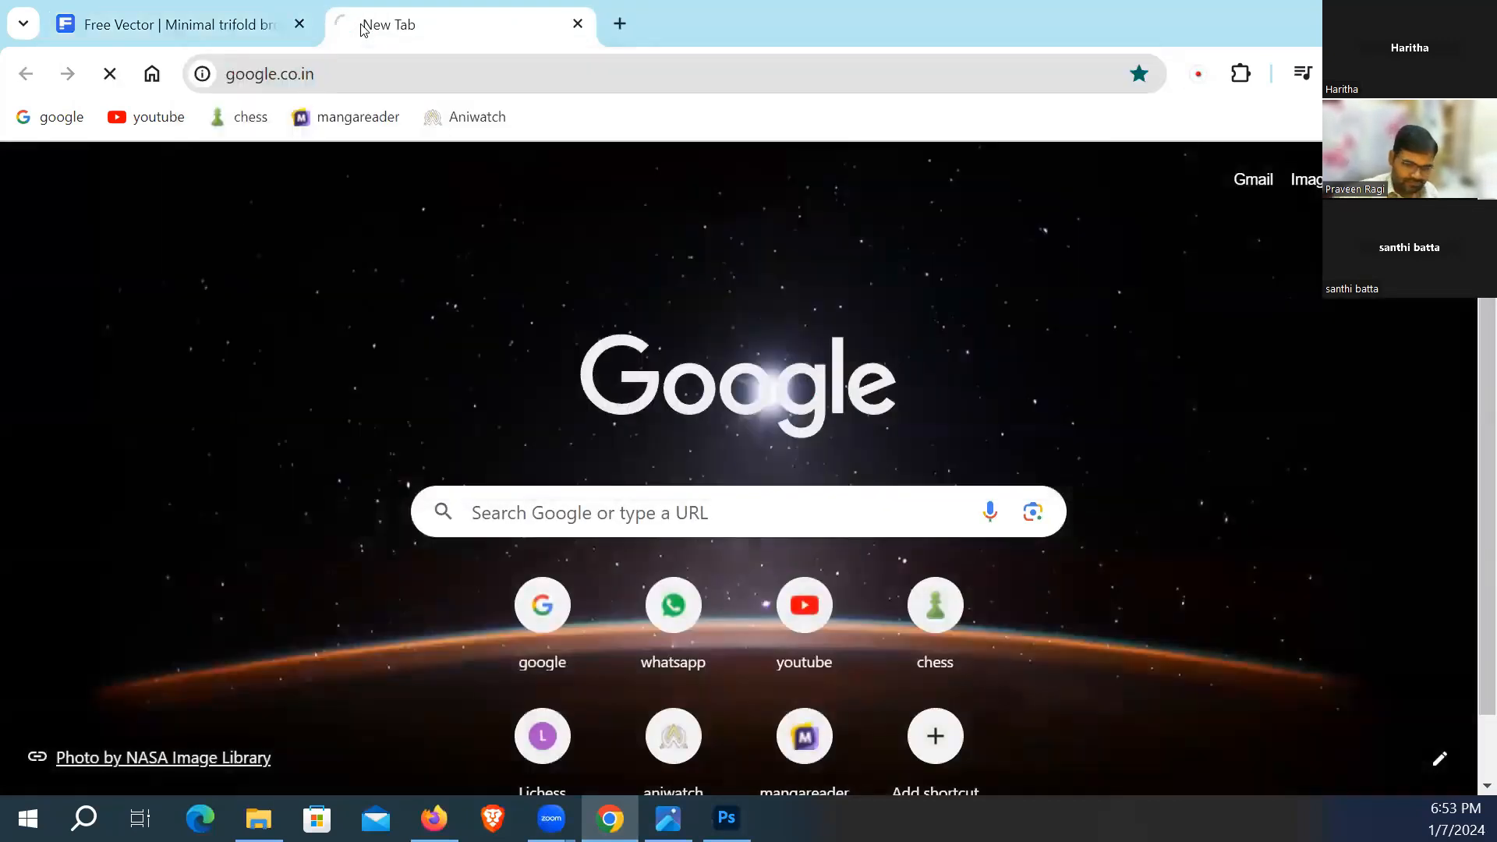
Step: Search Google for "brochure design in photoshop"
text(brochure desghjig)
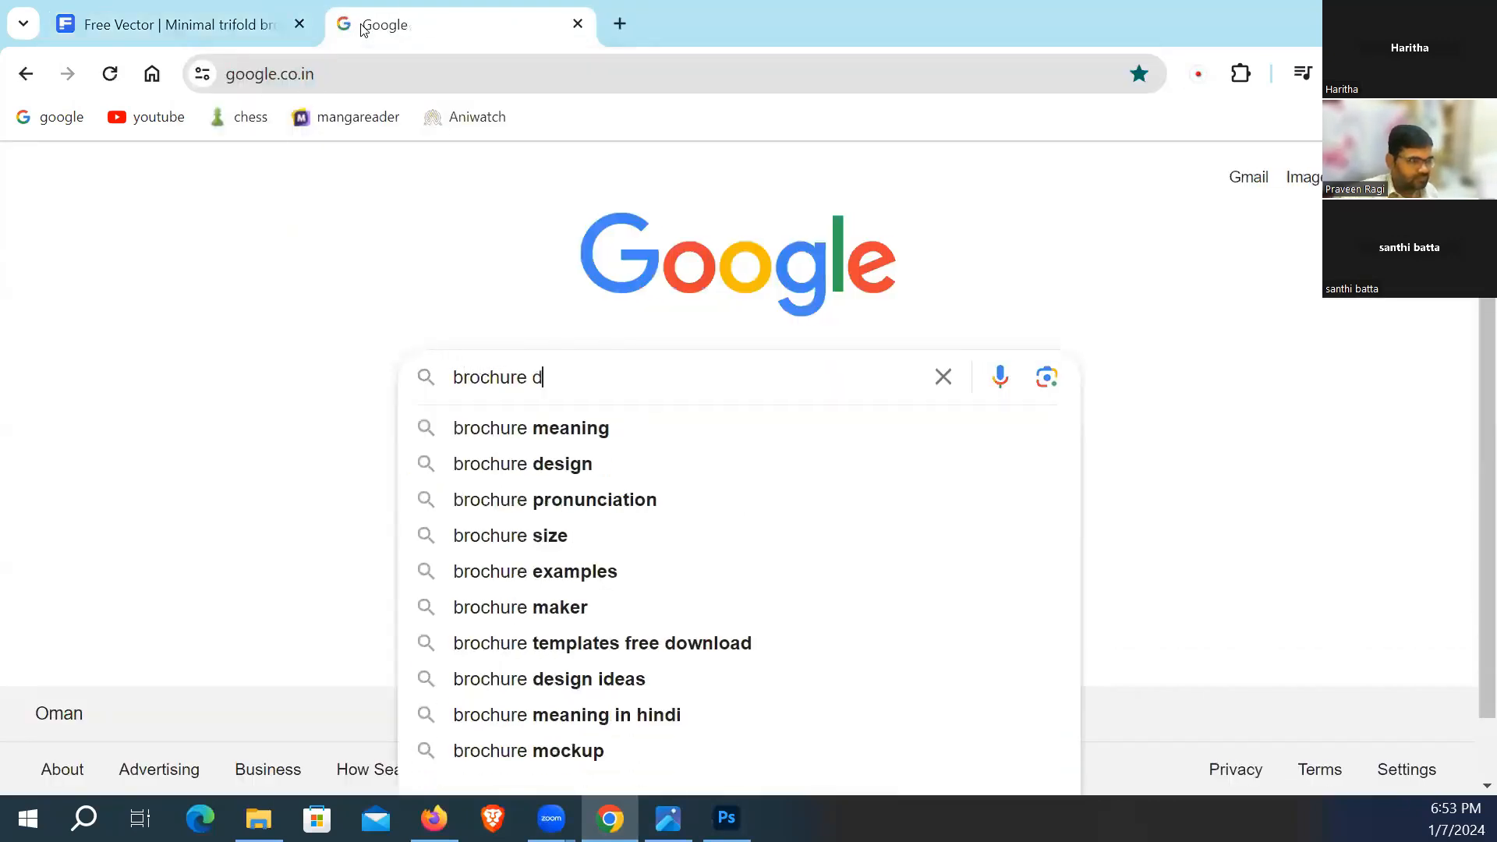
key(BackSpace)
key(BackSpace)
key(BackSpace)
key(BackSpace)
key(BackSpace)
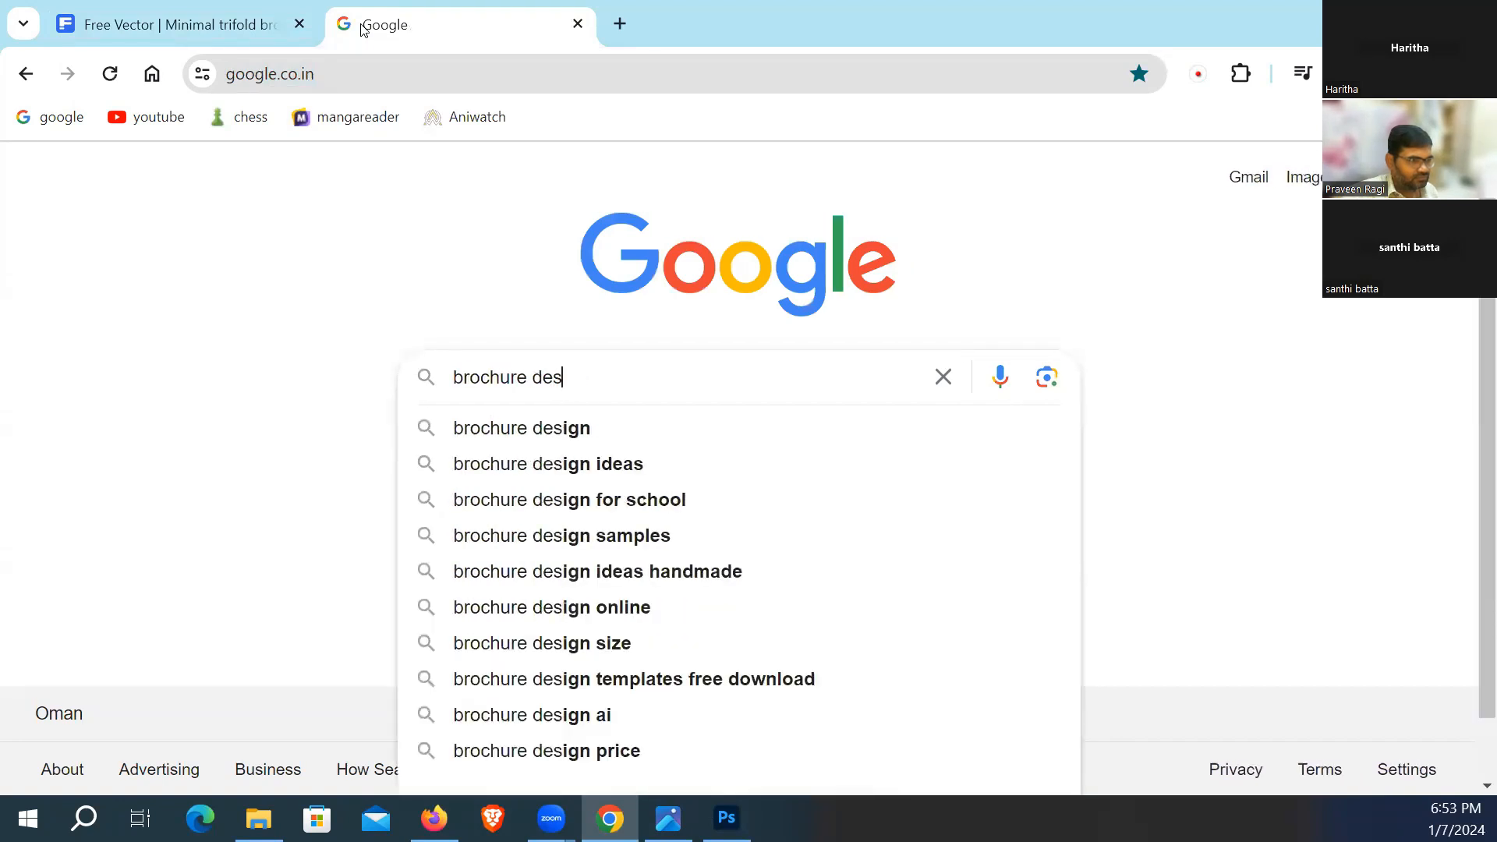
text(igning in photo)
key(Down)
key(Return)
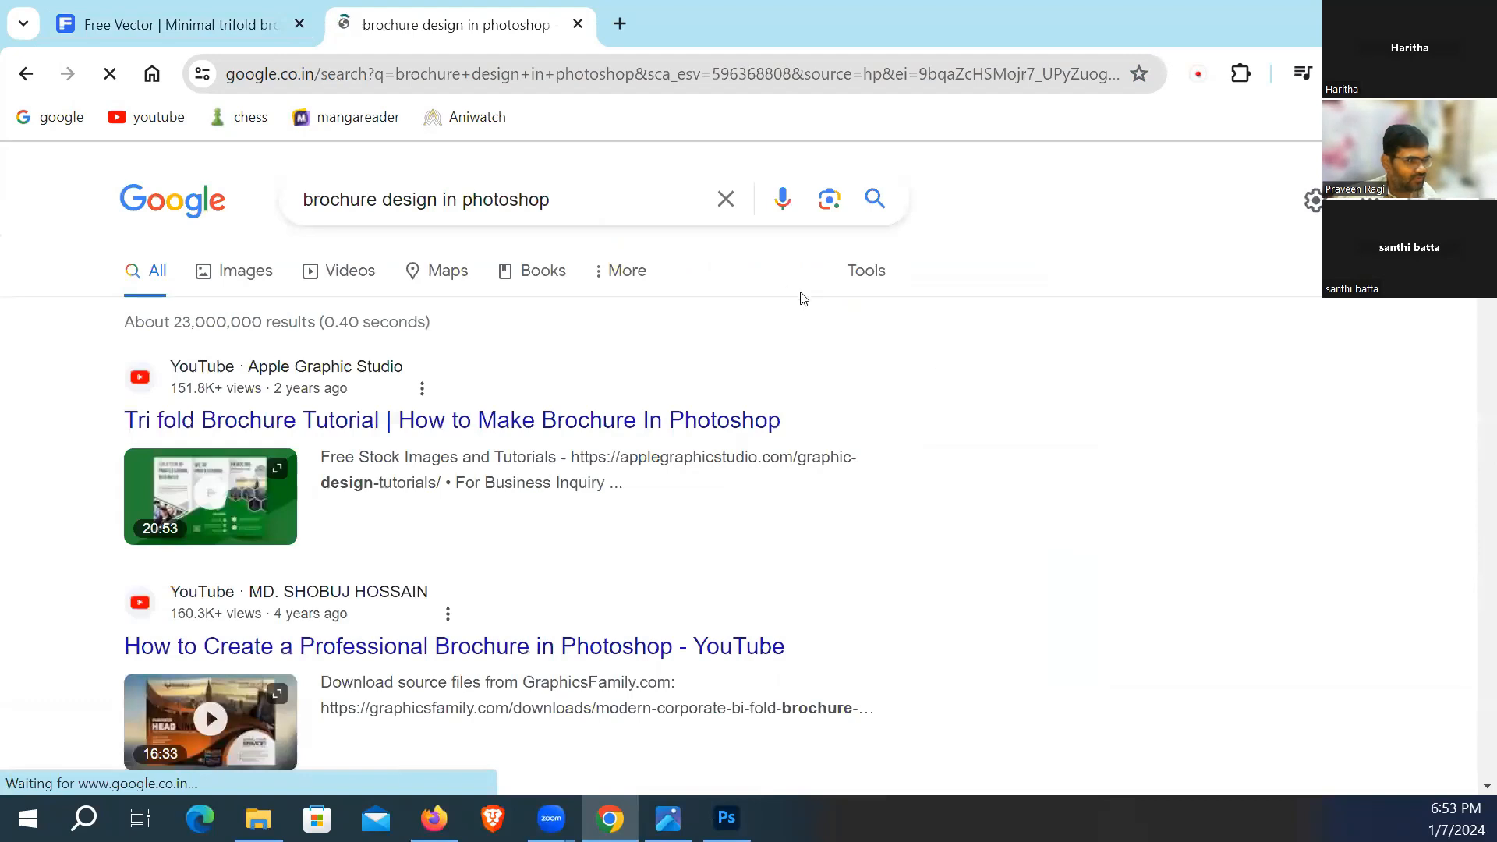
Step: Open the "25 Best Photoshop Brochure Templates" article in a new tab, select a passage of its text, and return to Photoshop
scroll(899, 541, down, 12)
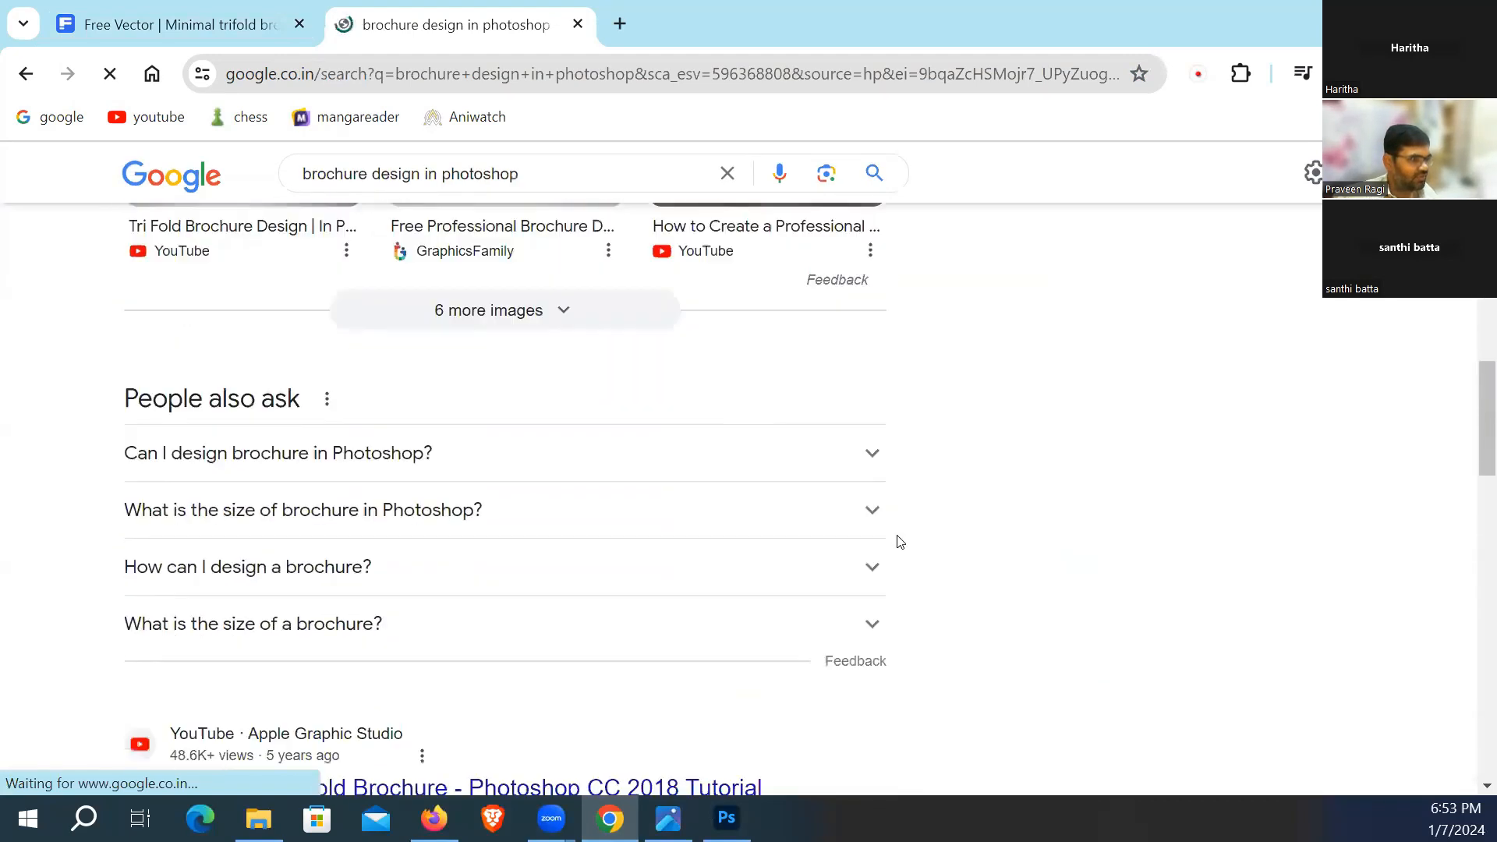
scroll(899, 541, down, 15)
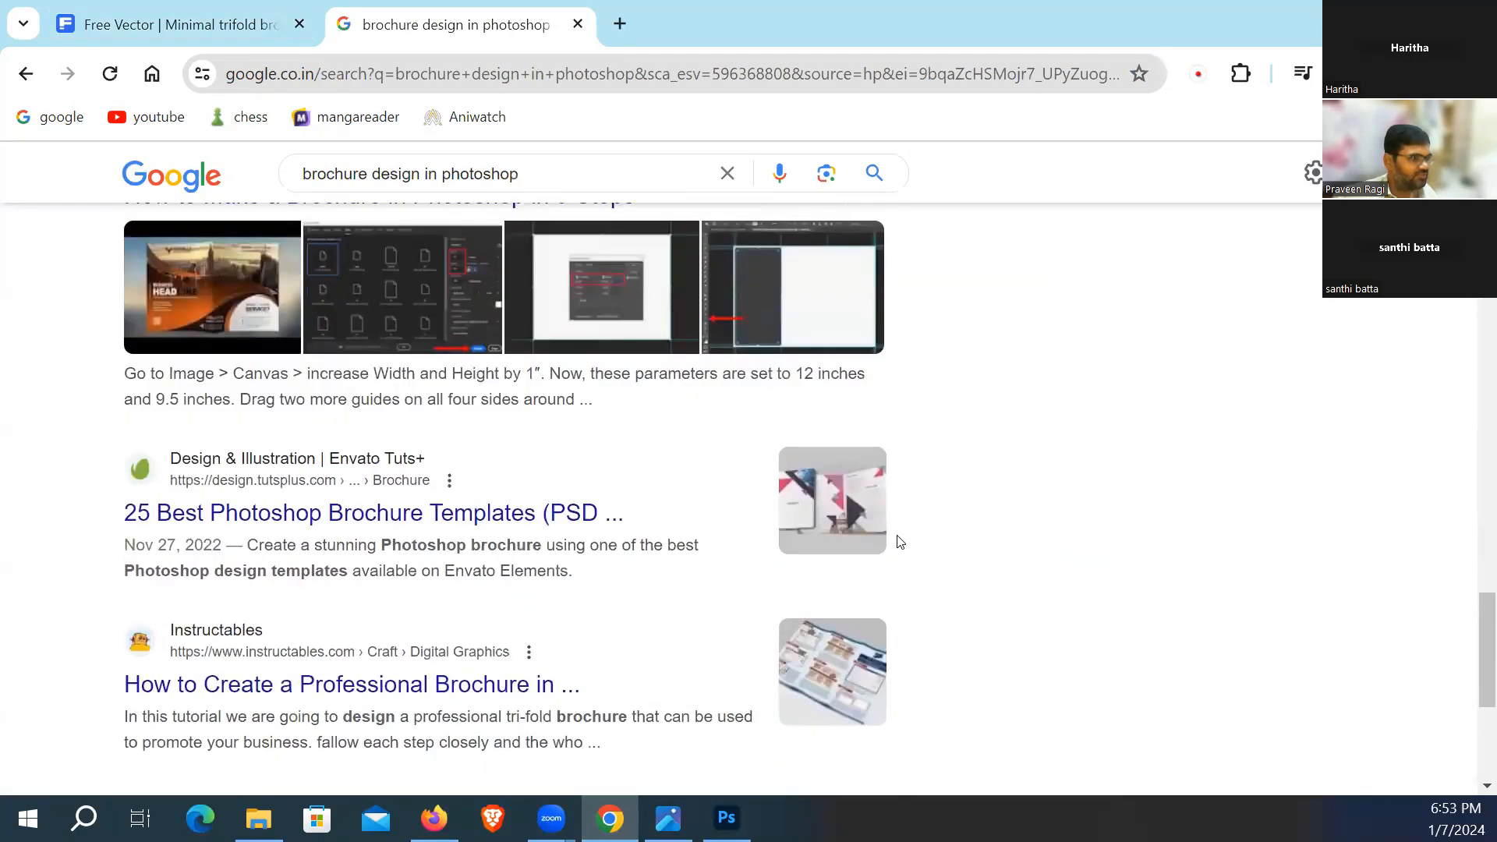
scroll(899, 541, down, 3)
right_click(367, 297)
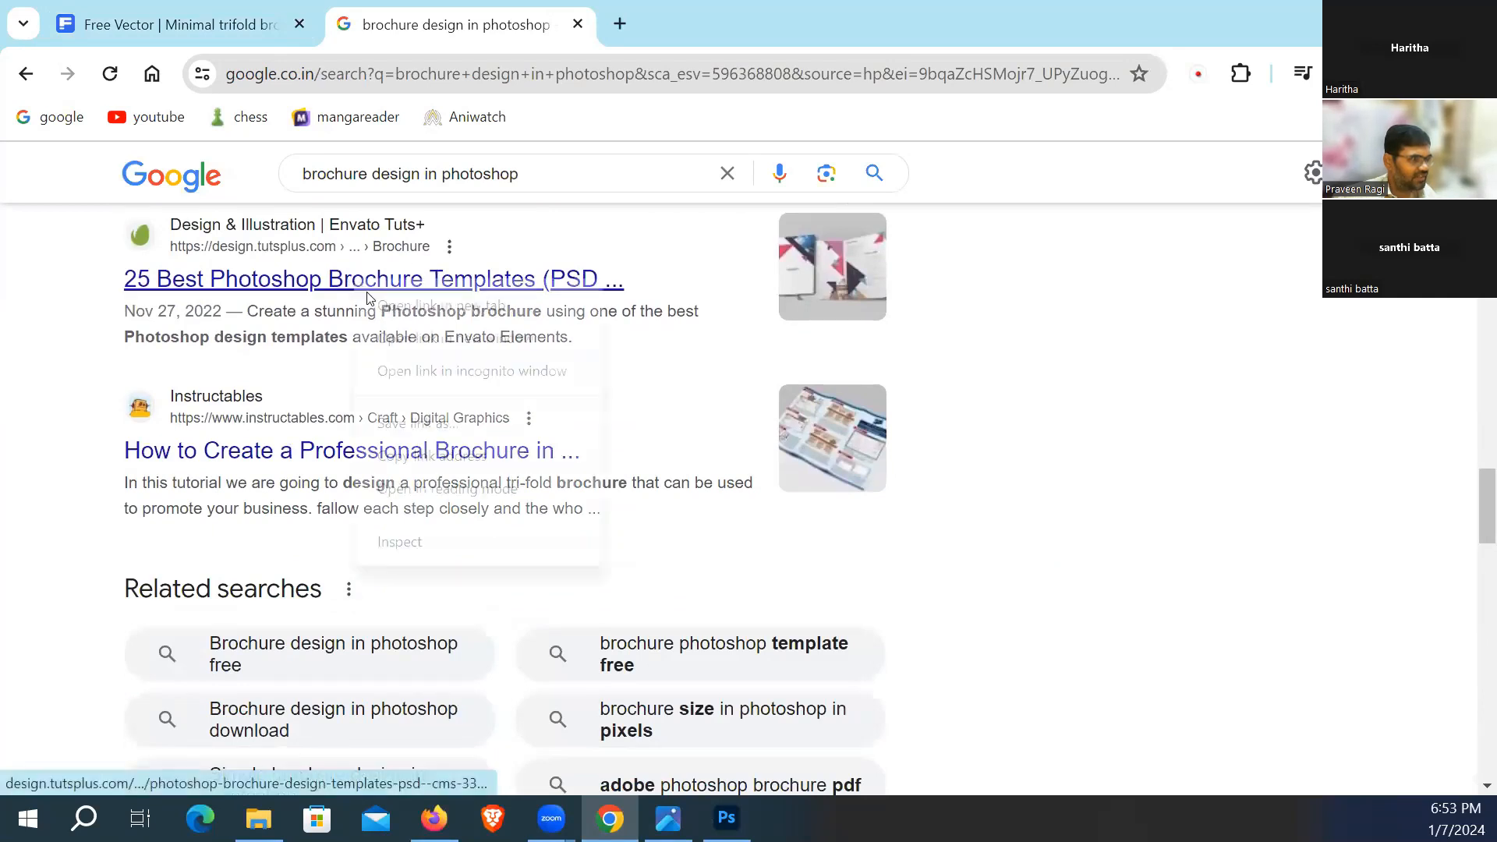
click(421, 306)
click(737, 24)
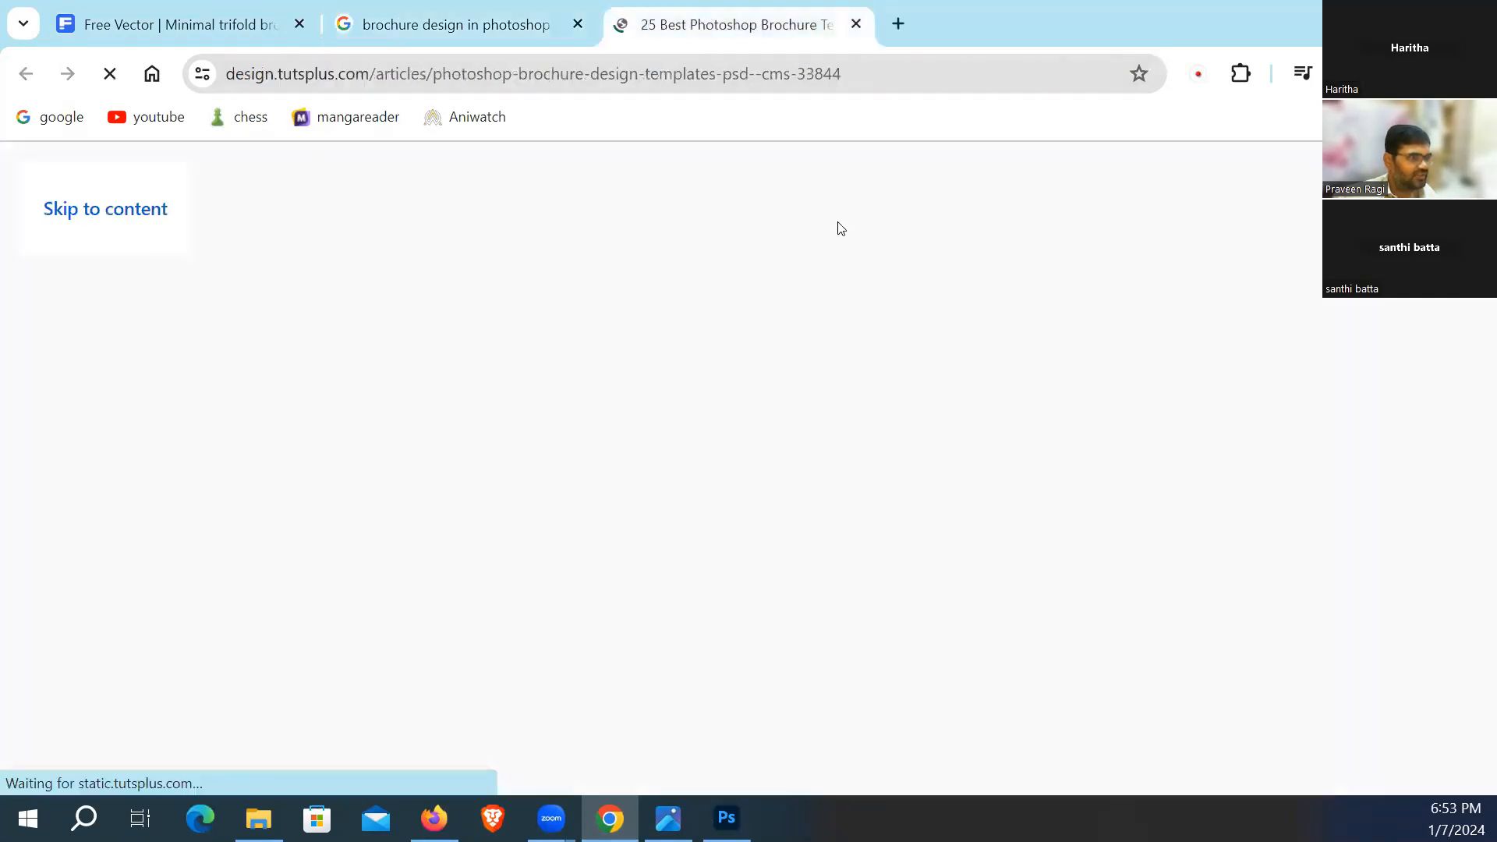
scroll(690, 456, down, 3)
drag(188, 362, 760, 500)
key(alt+Tab)
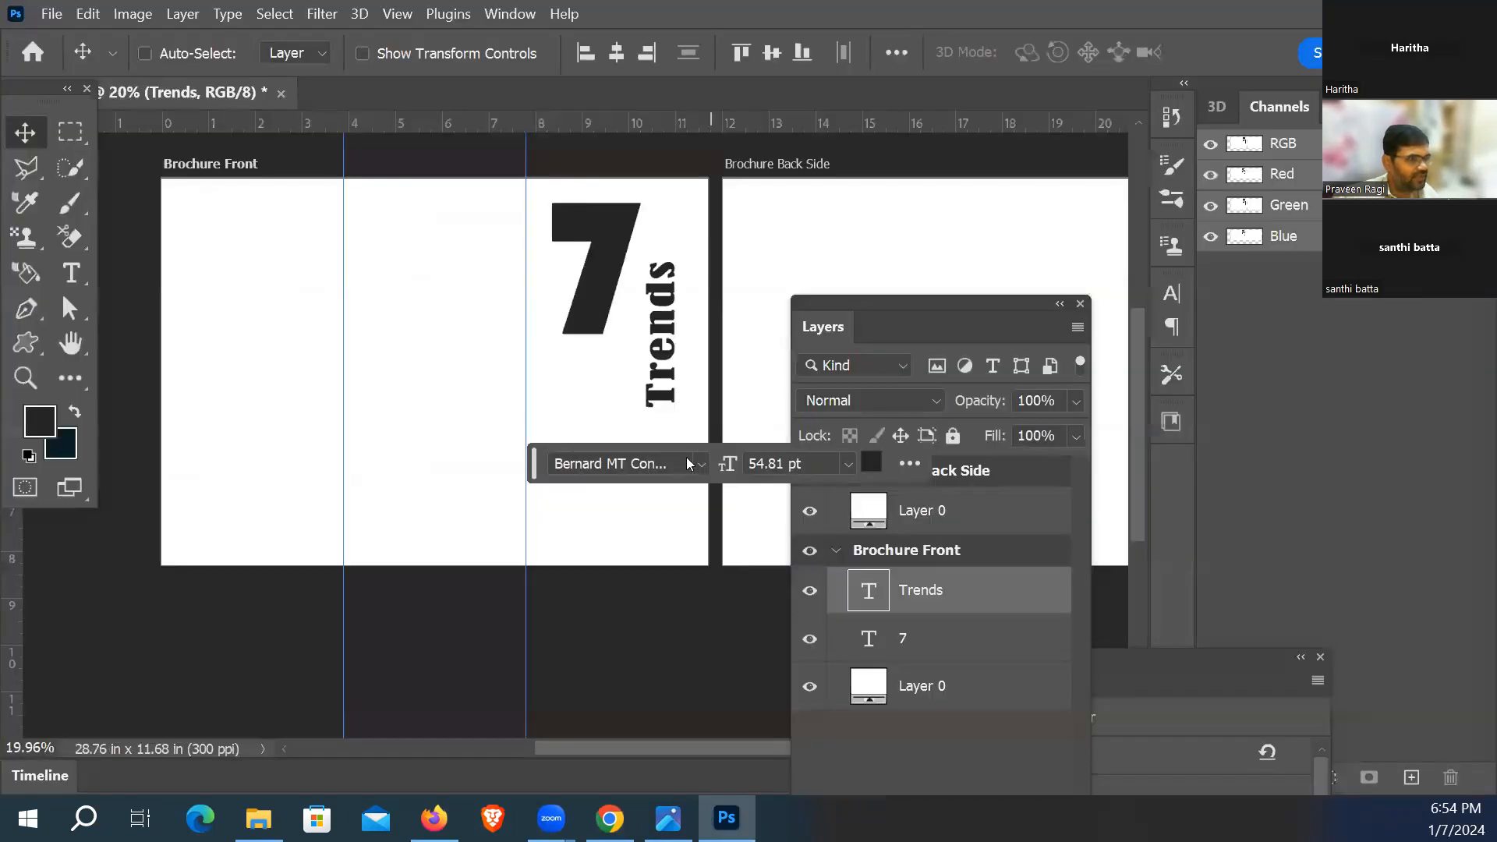
Step: Draw a paragraph text box about 3.3 in wide below "Trends" on the front panel and paste in the copied article passage
drag(536, 466, 456, 648)
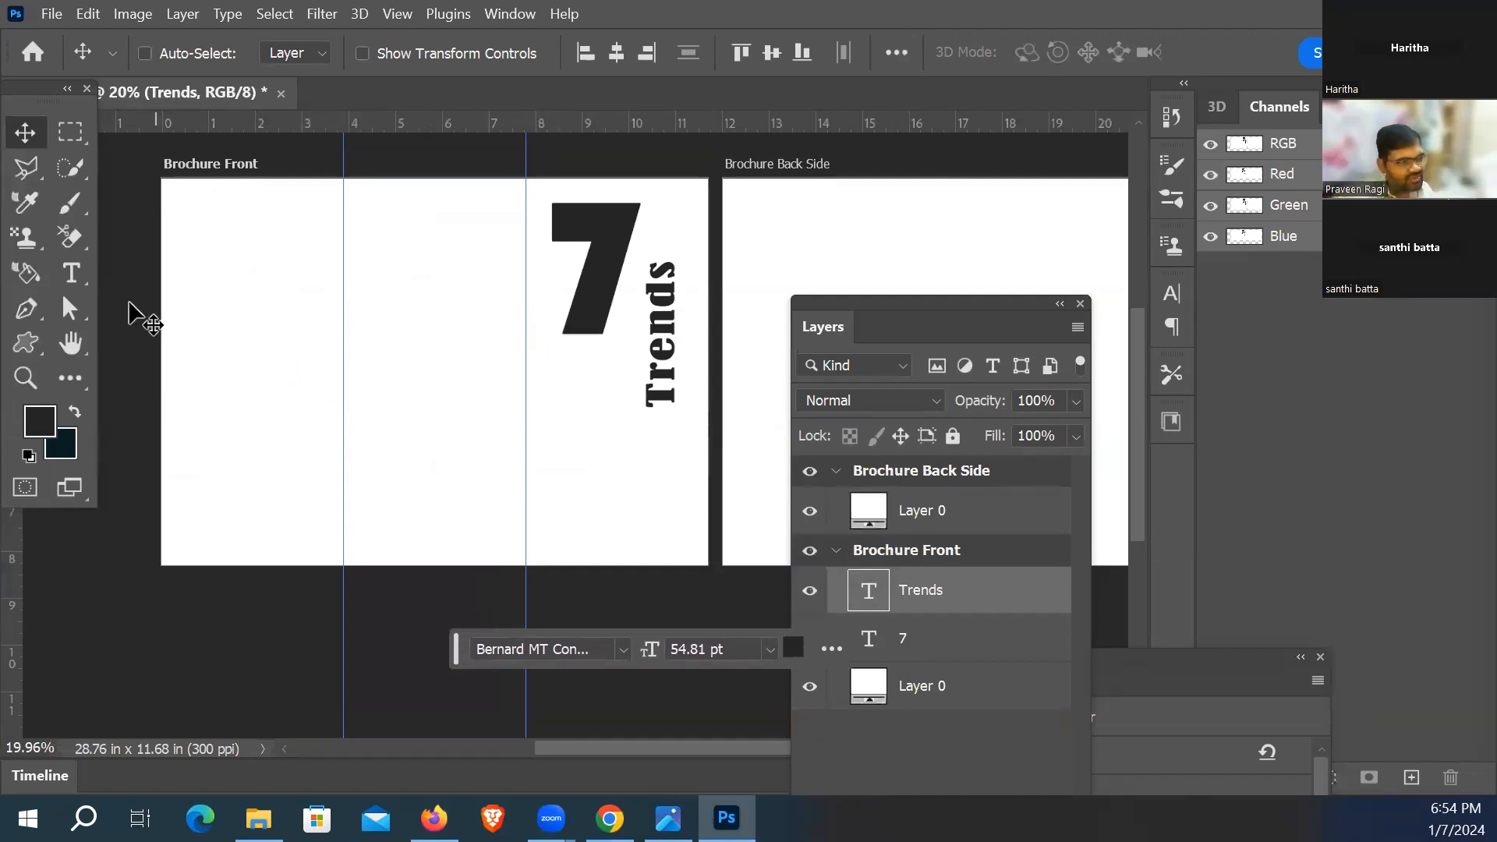
click(81, 279)
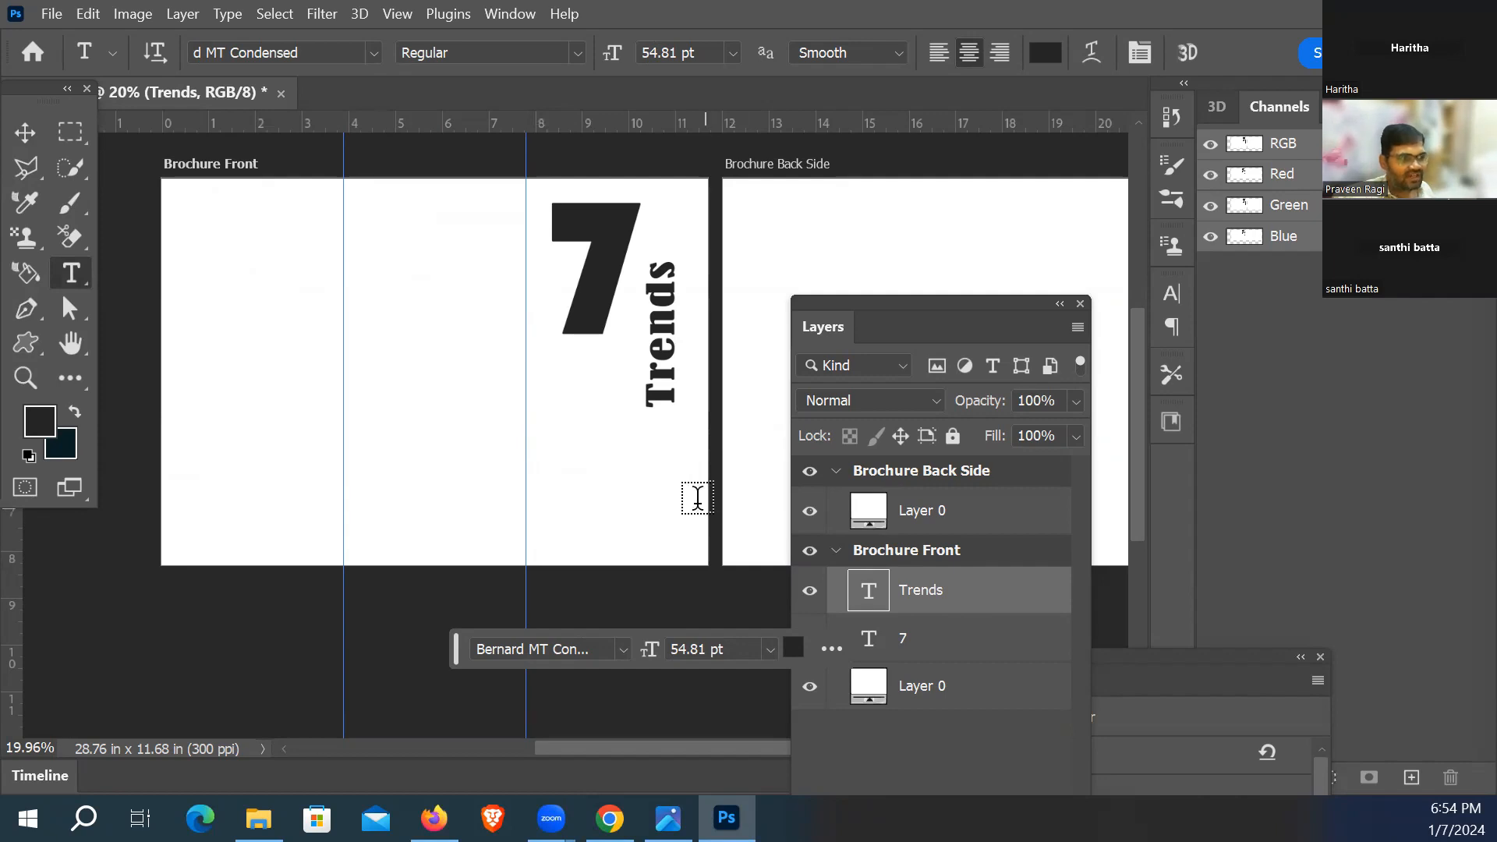
drag(541, 421, 697, 548)
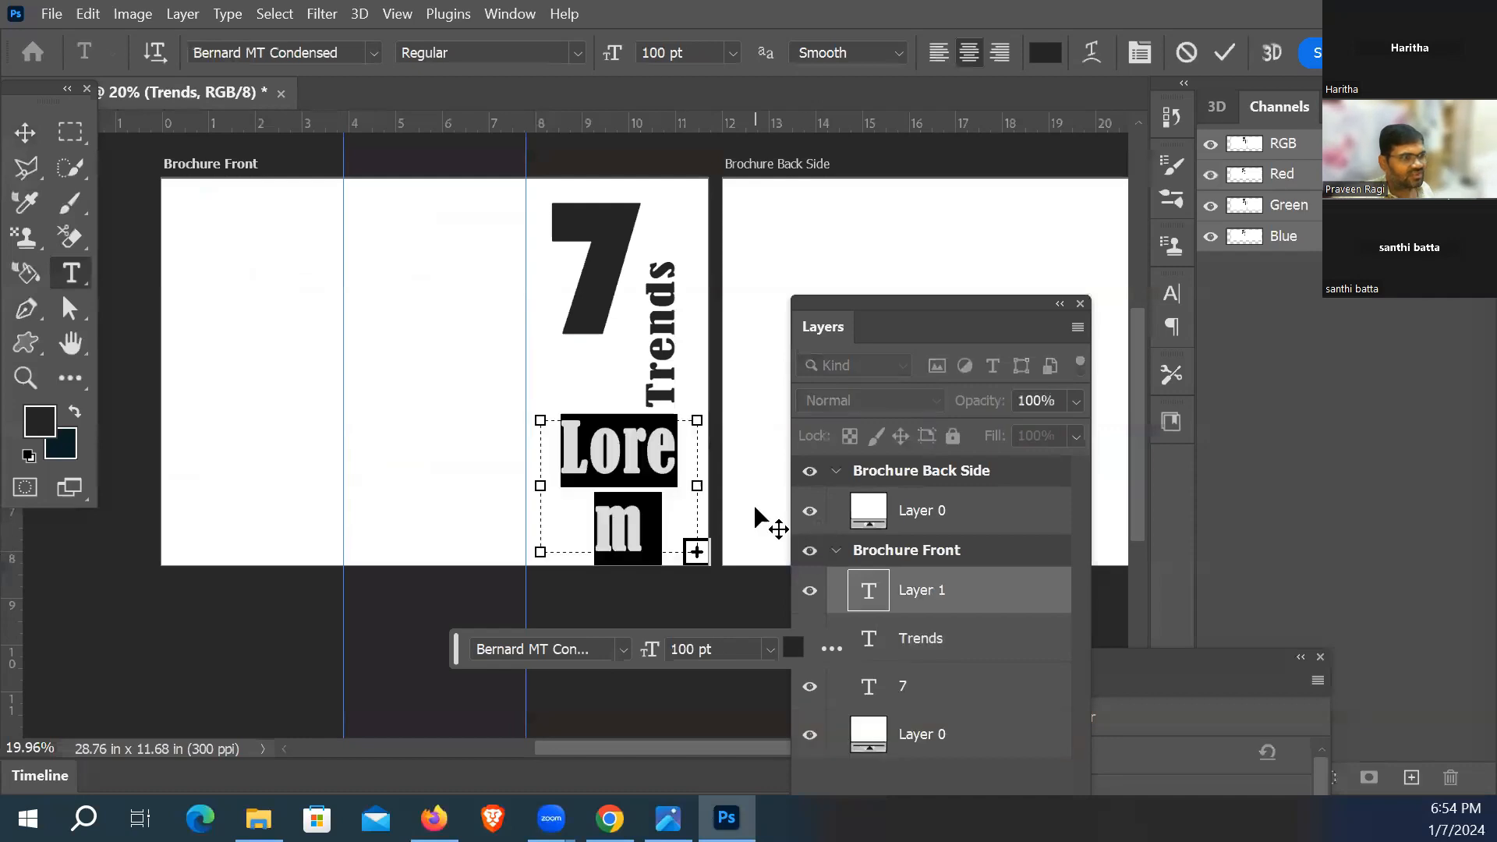
text(Want to)
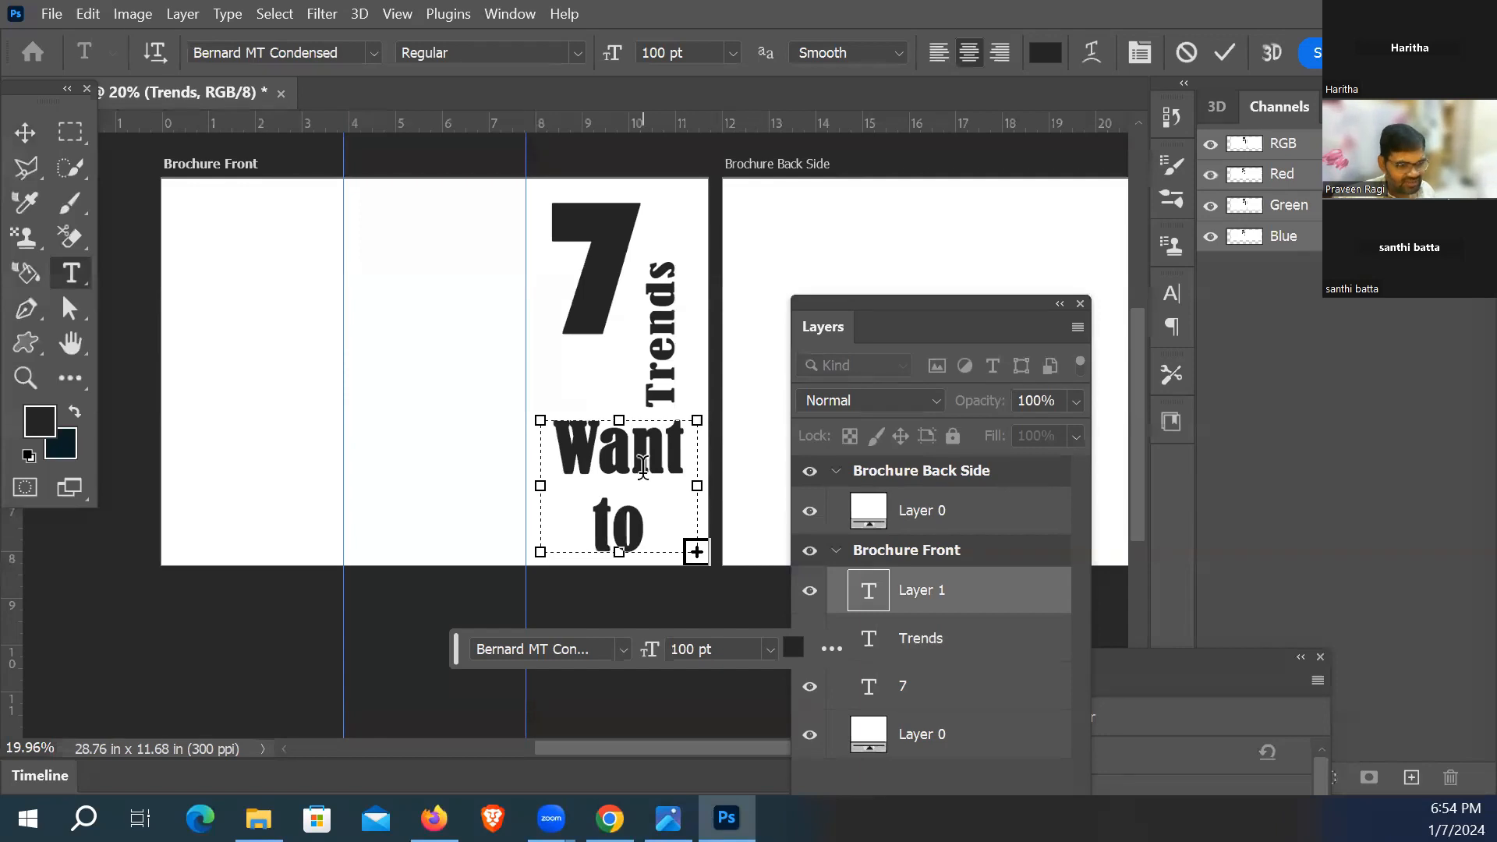
Step: Set the whole pasted passage to a font size of 14 pt
key(ctrl+a)
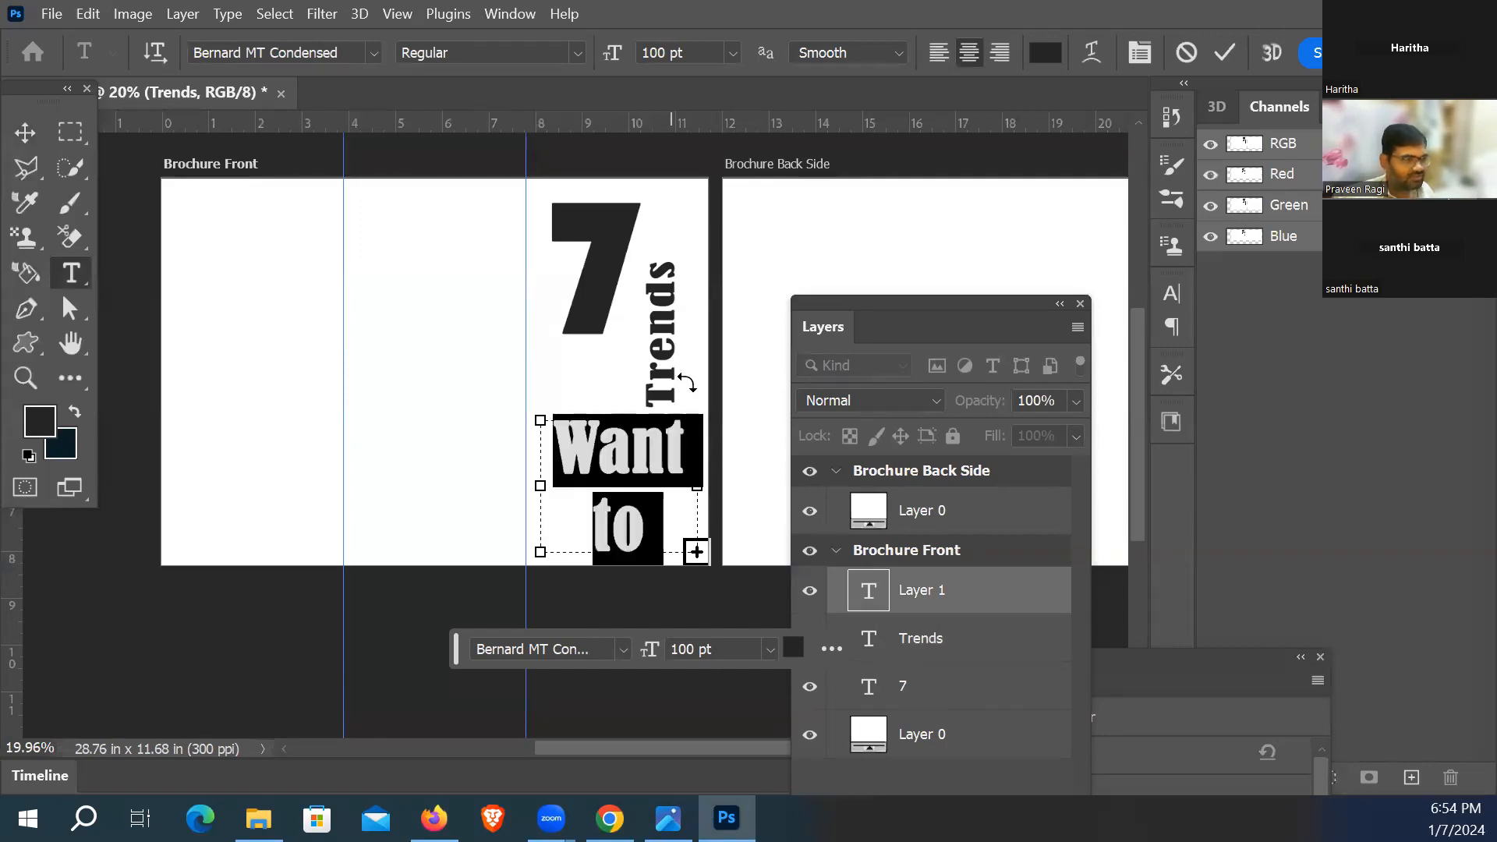
drag(696, 57, 653, 57)
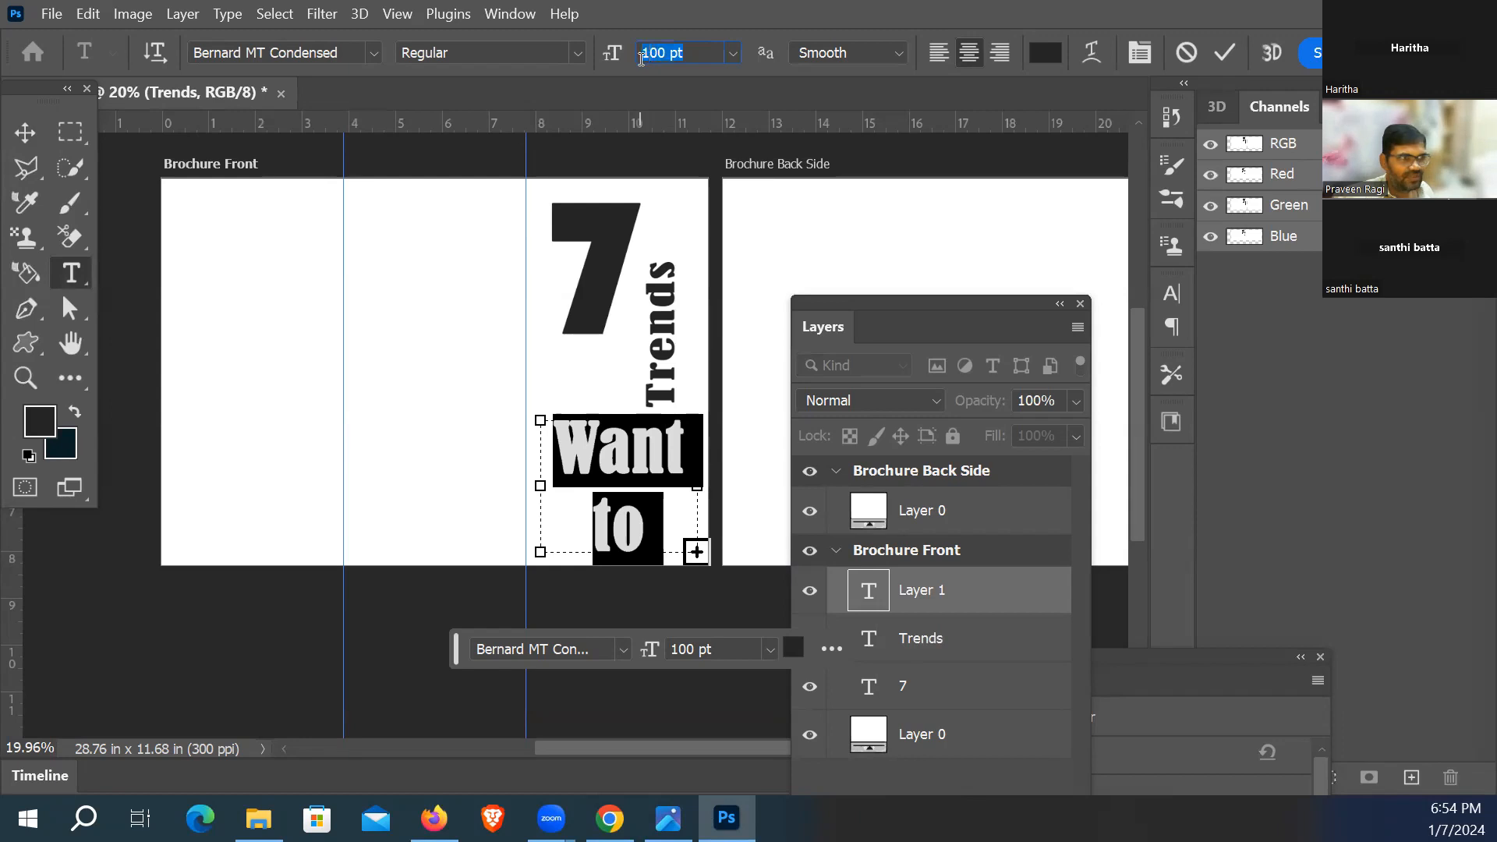
text(14)
key(Return)
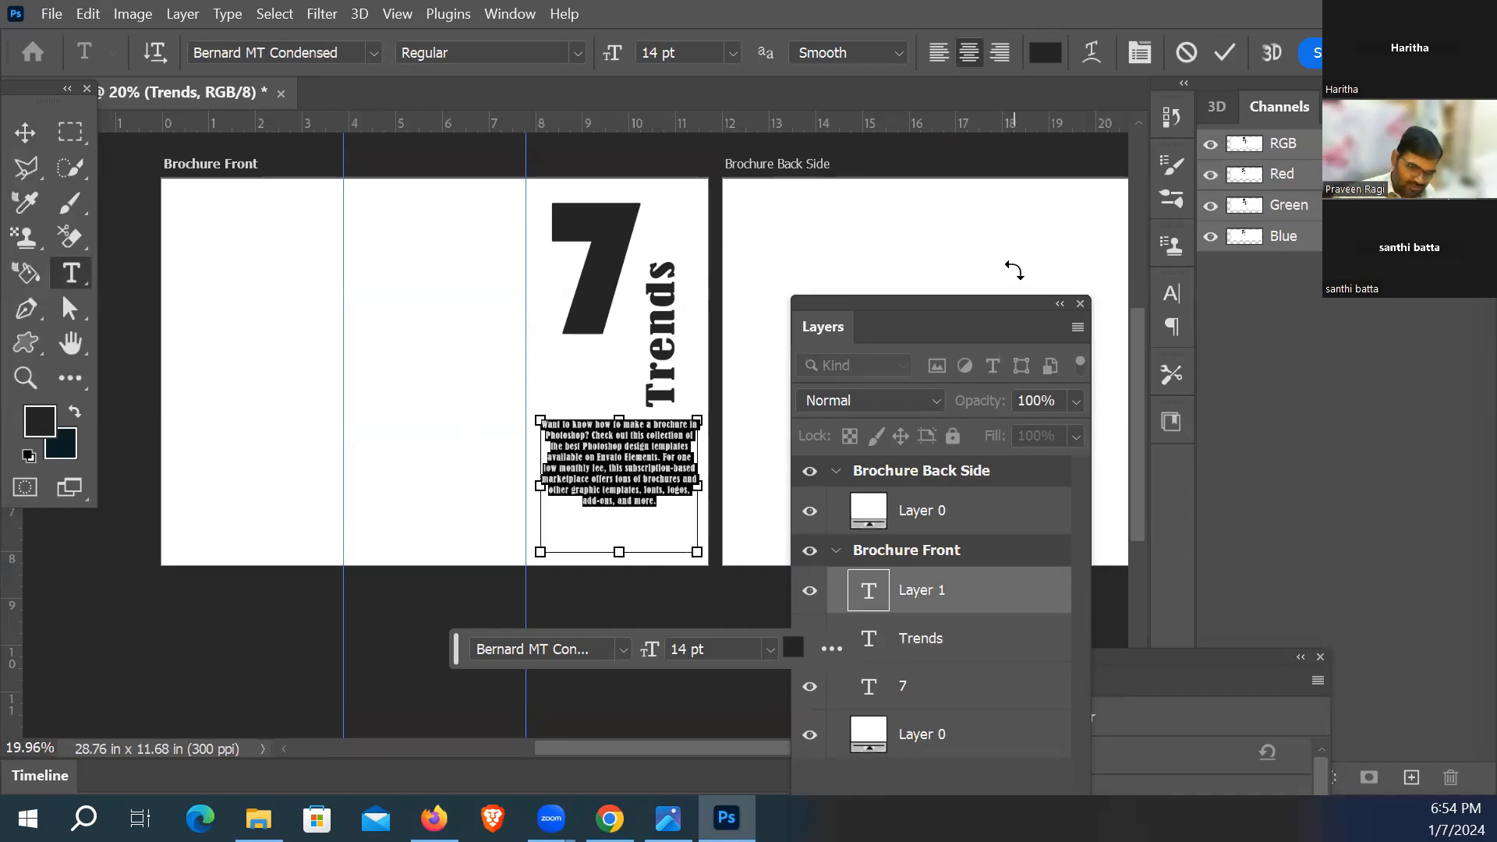
Step: Move the Layers panel clear of the body text and set the passage's font to Book Antiqua
key(ctrl+plus)
key(ctrl+plus)
key(ctrl+plus)
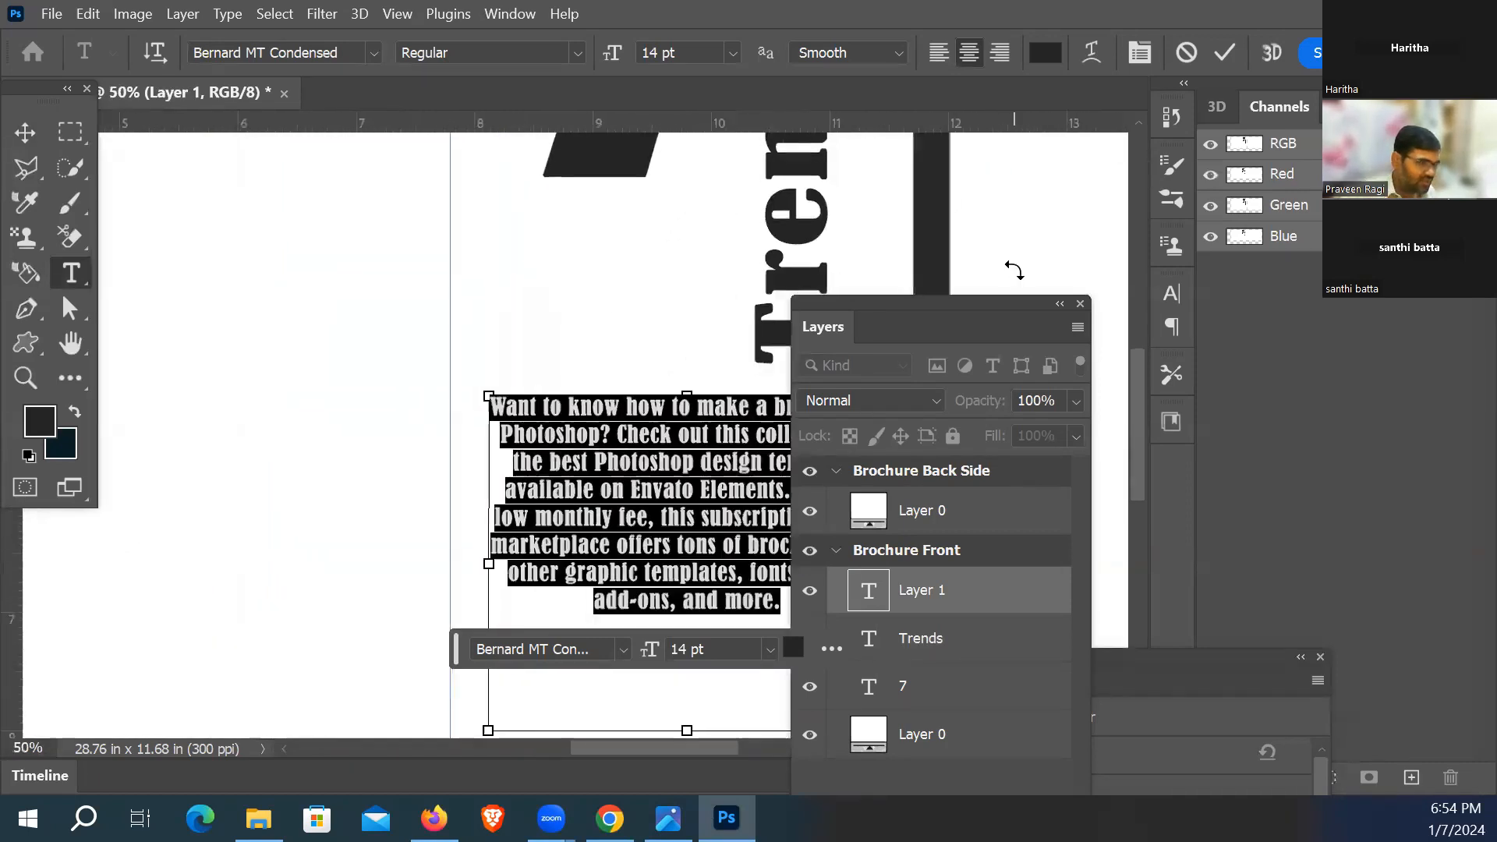
key(ctrl+minus)
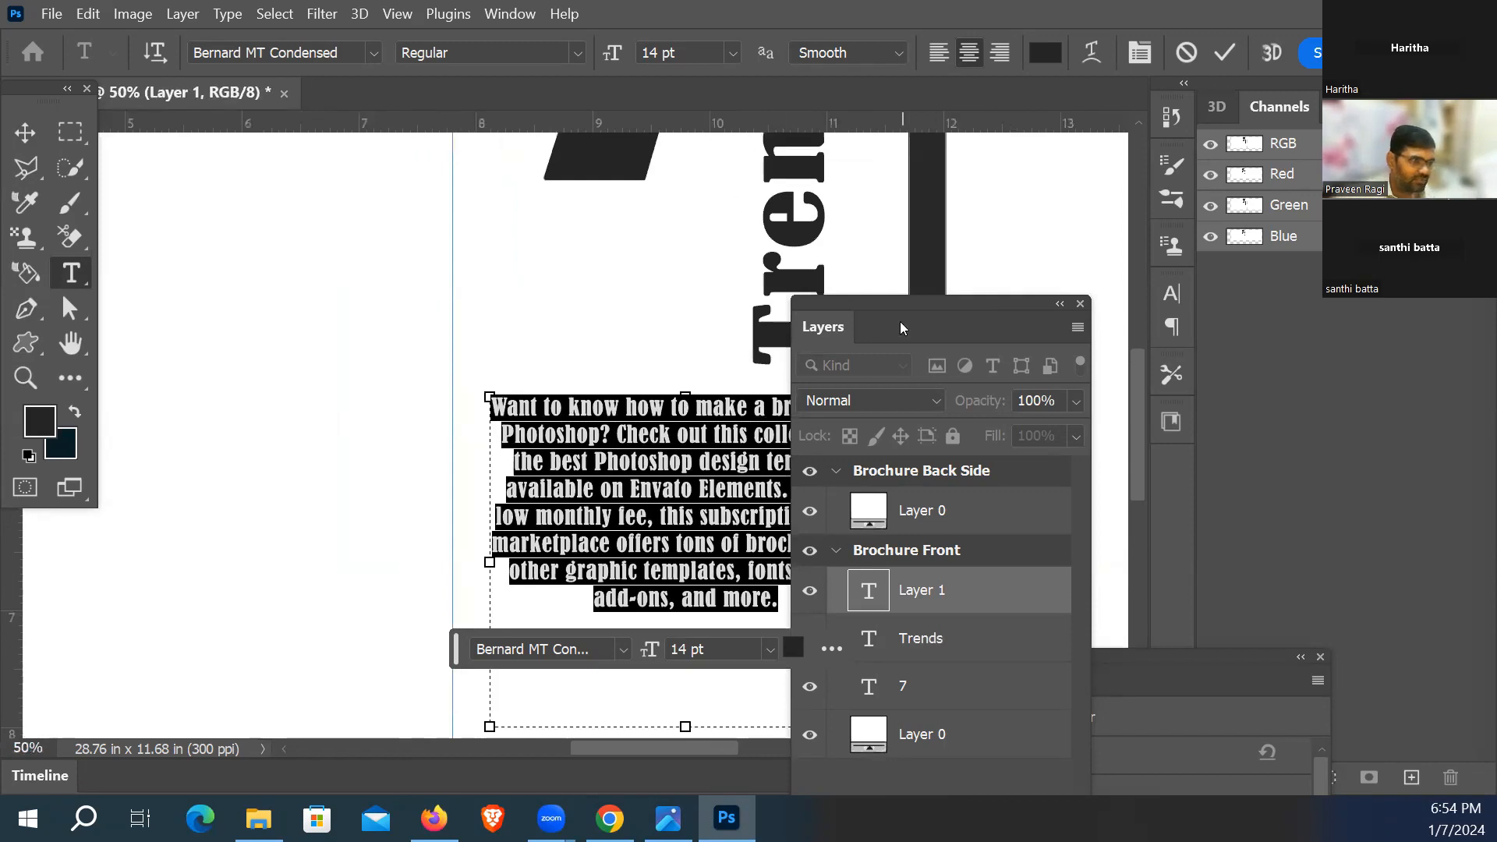
drag(869, 307, 1078, 381)
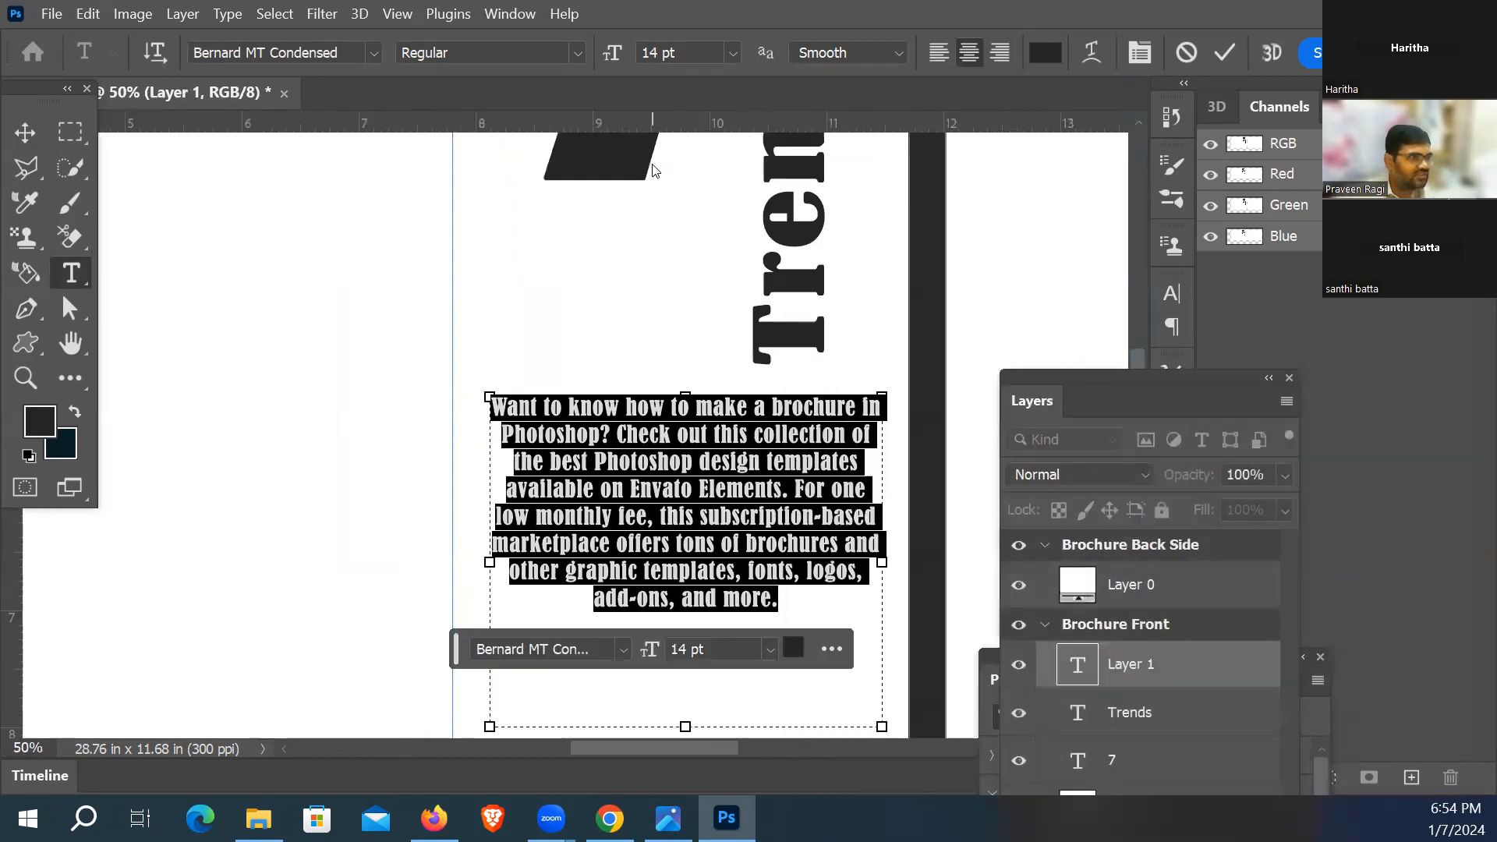
click(374, 52)
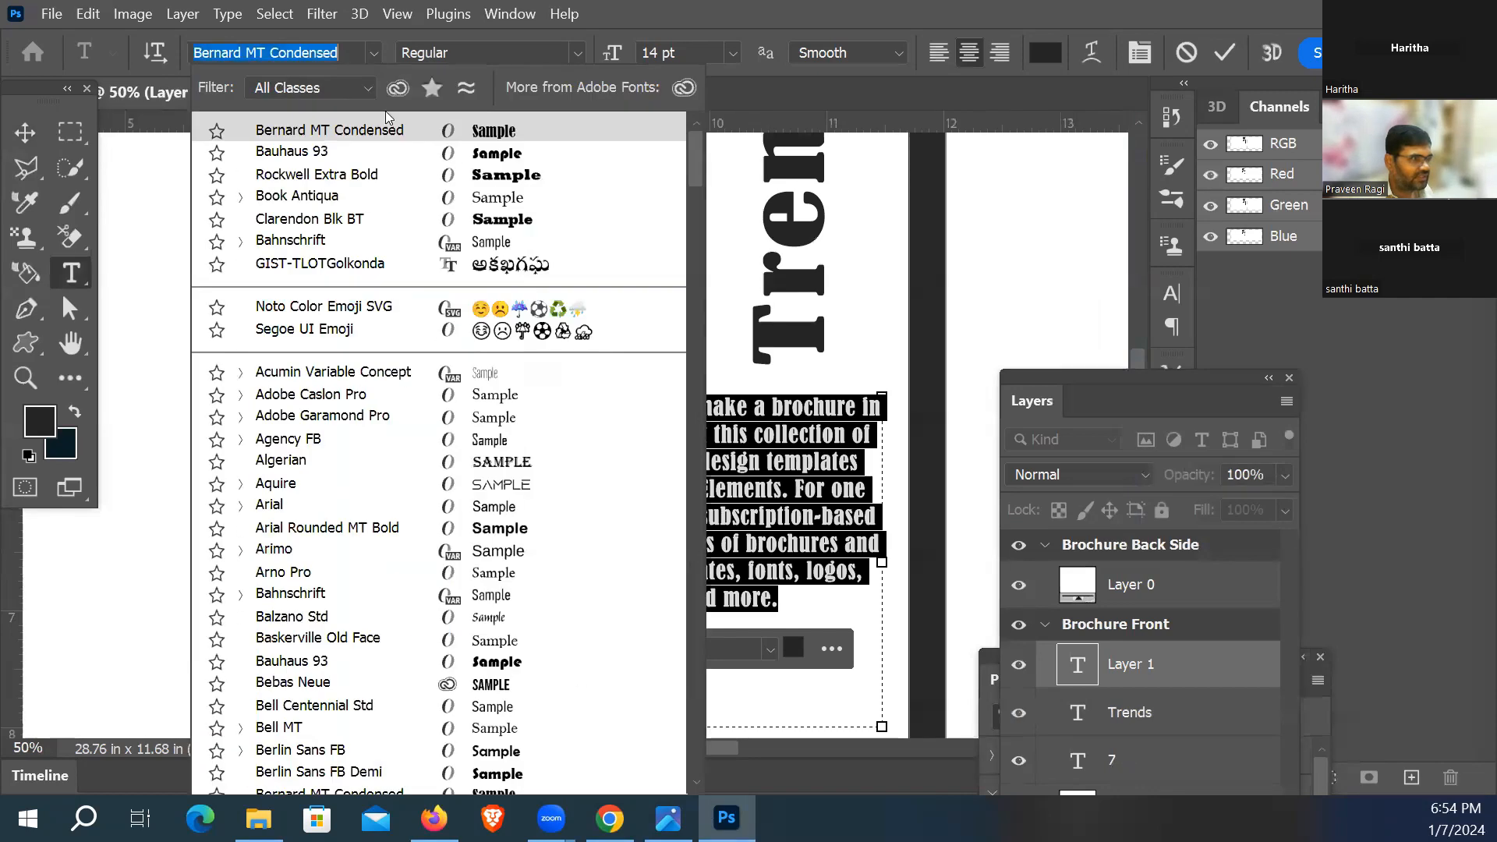
key(Down)
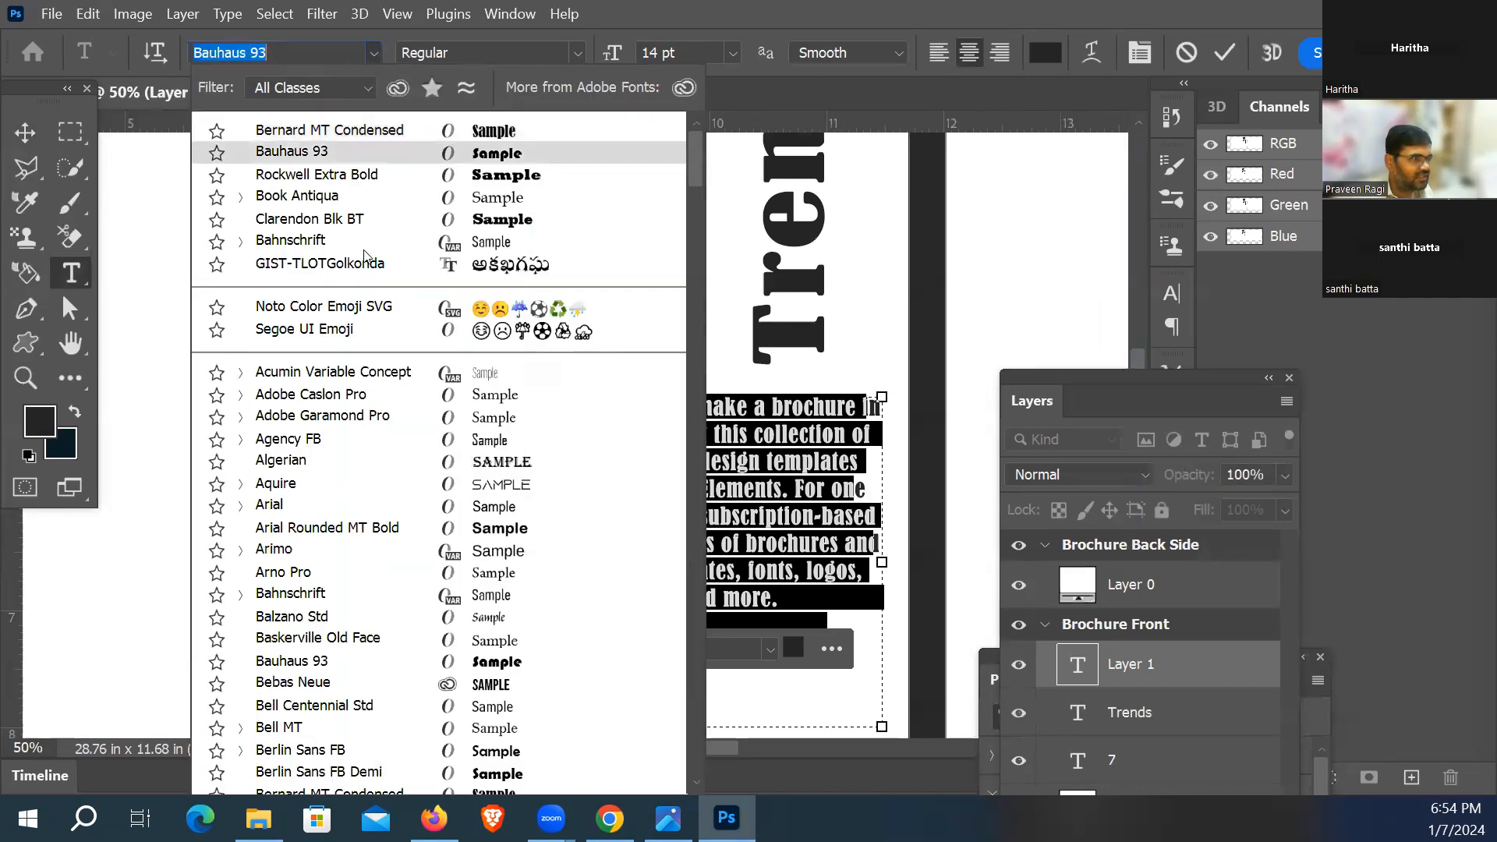
click(329, 198)
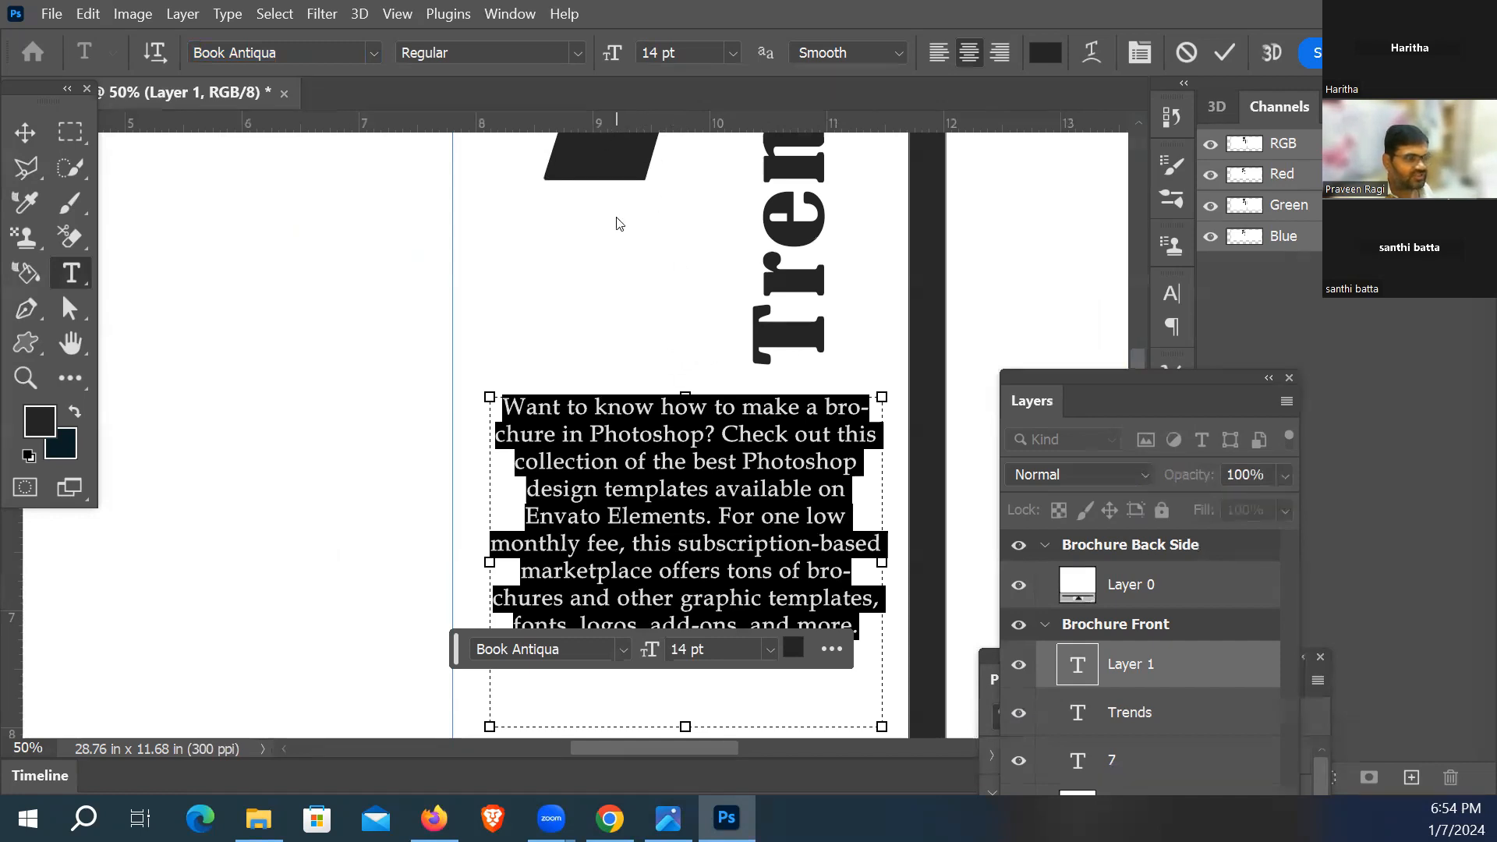
Step: Left-align the body text, comparing it with centre alignment, and commit the text edit
click(939, 53)
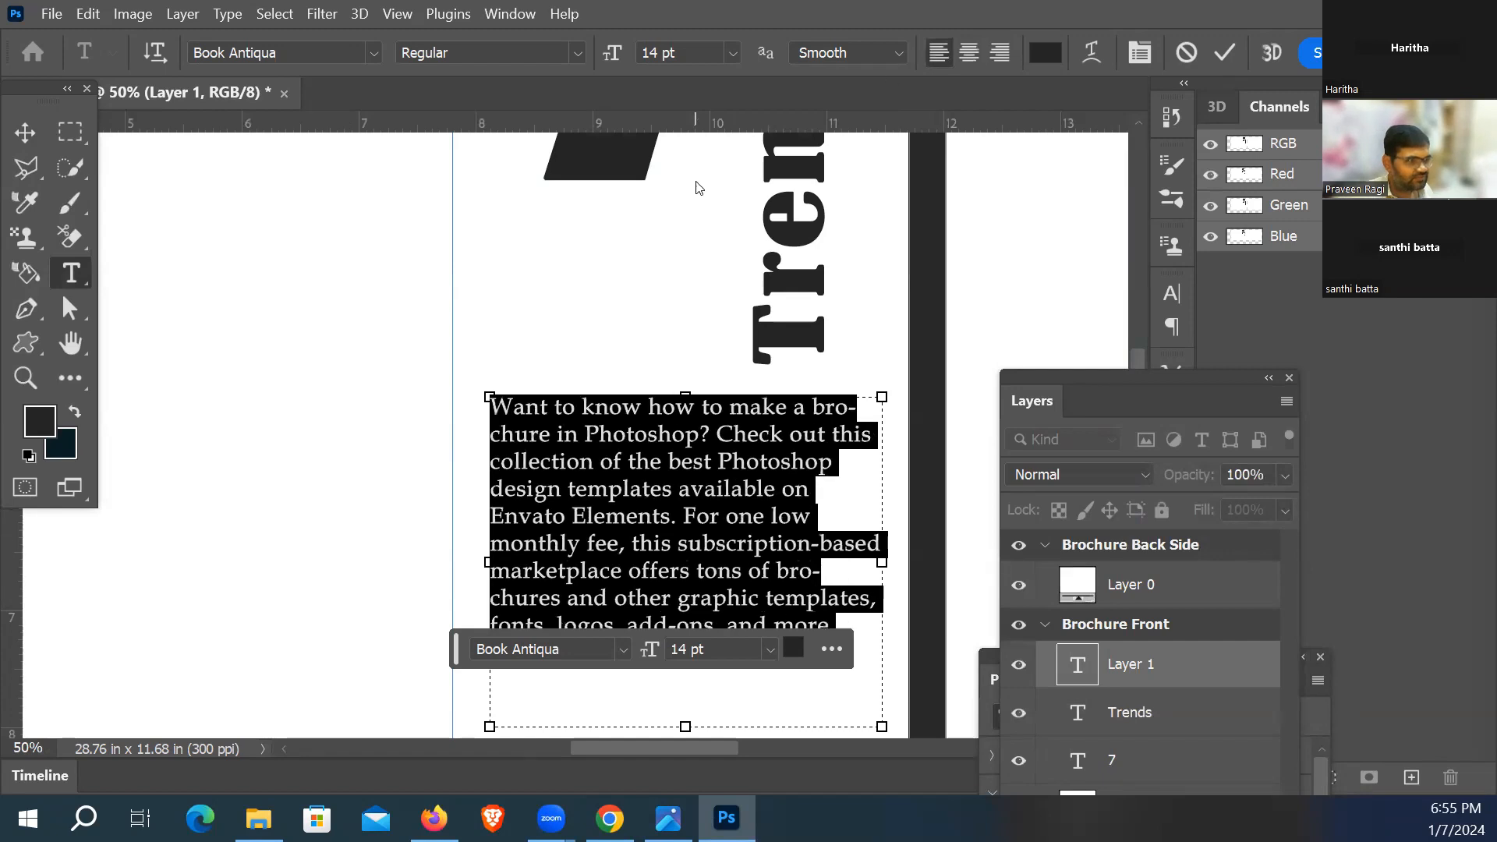
click(969, 53)
click(935, 60)
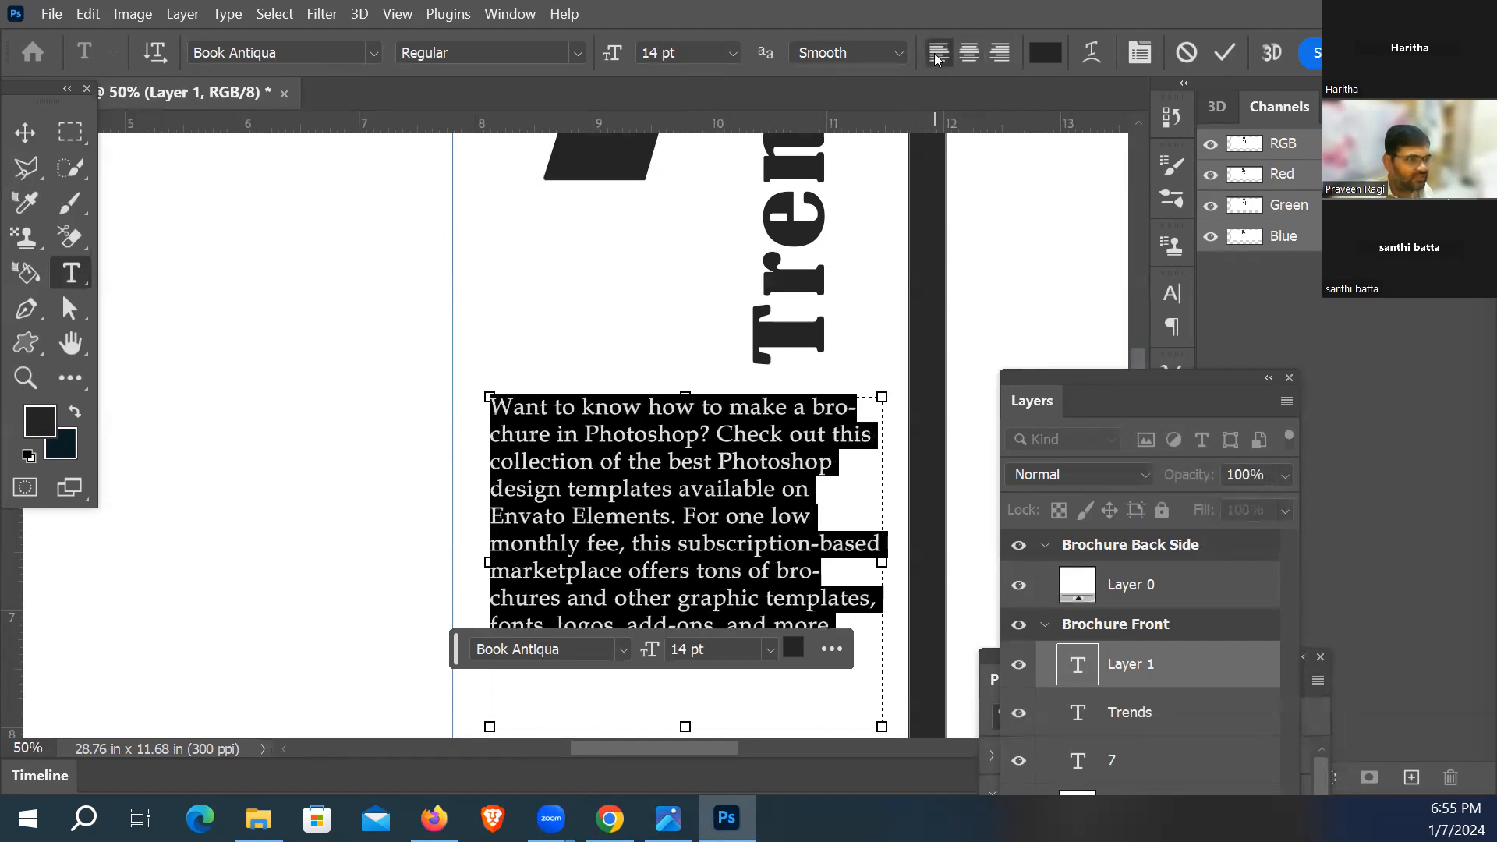
click(25, 132)
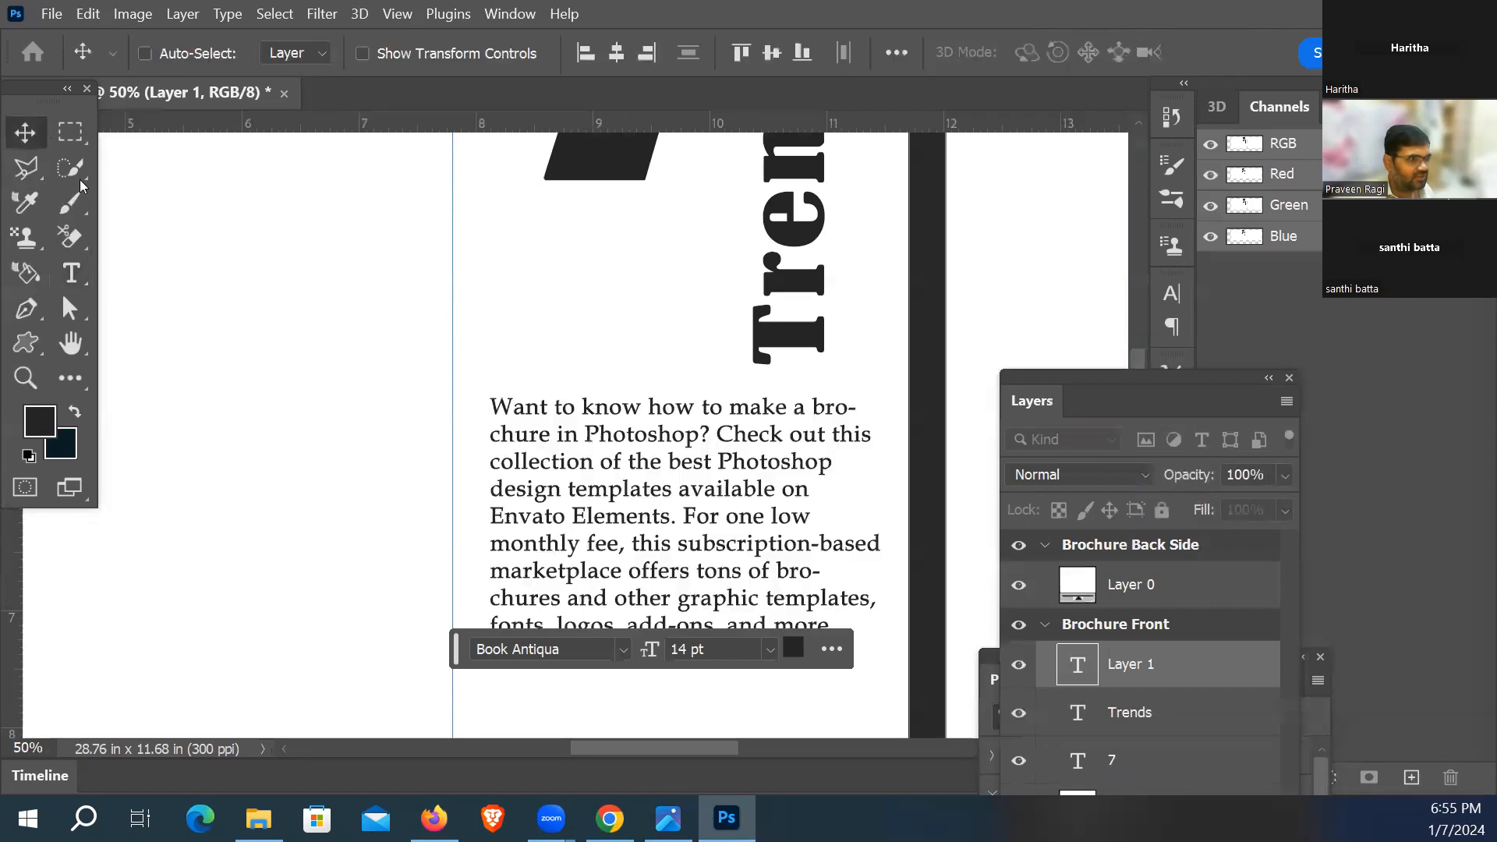
Step: Check the reference brochure image, return to Photoshop, and start a new paragraph at "For one low monthly fee" in the body text
drag(714, 481, 663, 332)
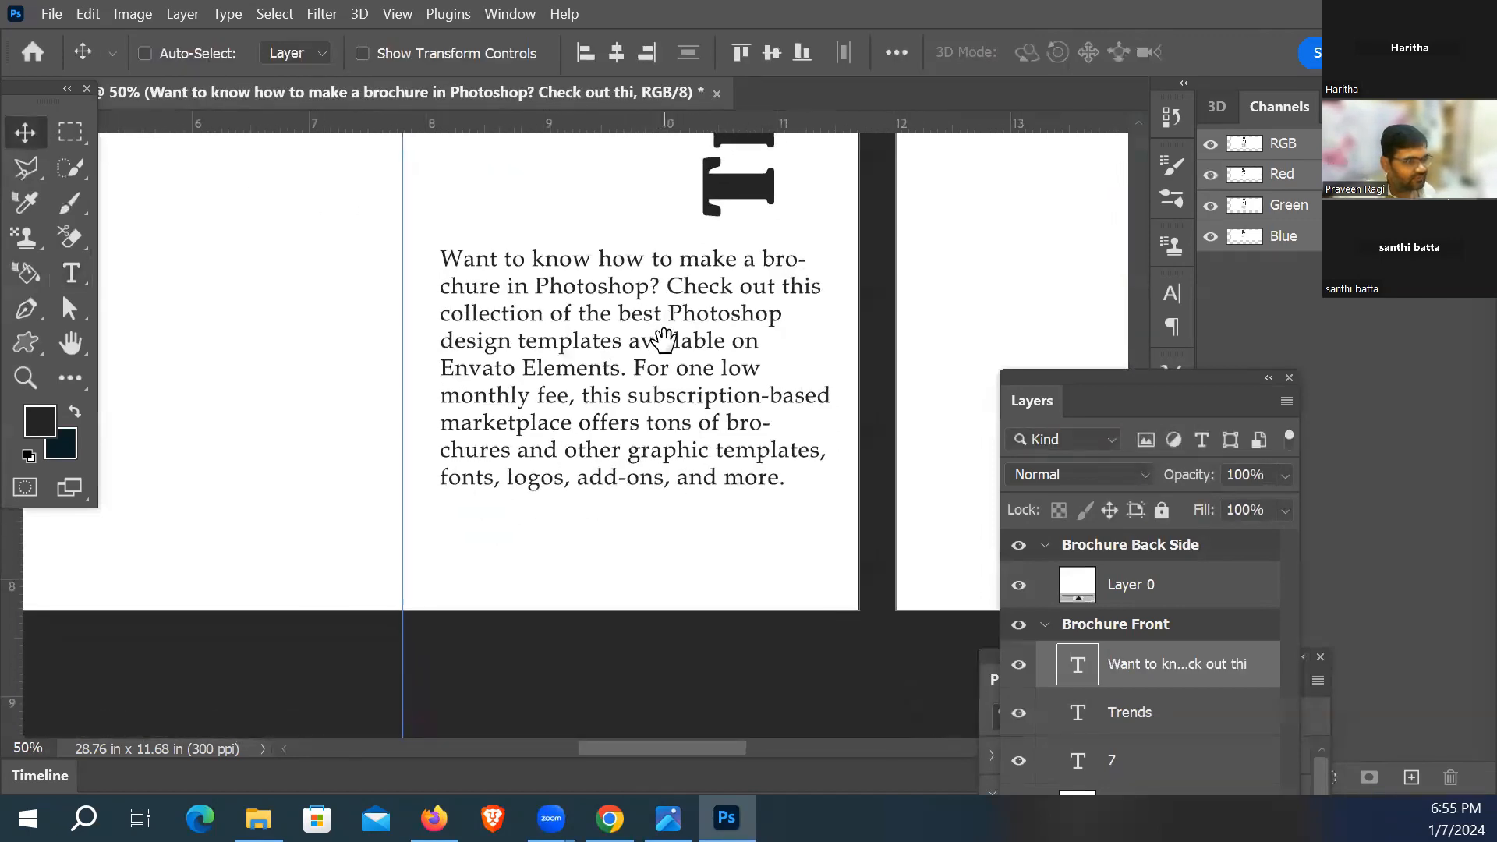
key(alt+Tab)
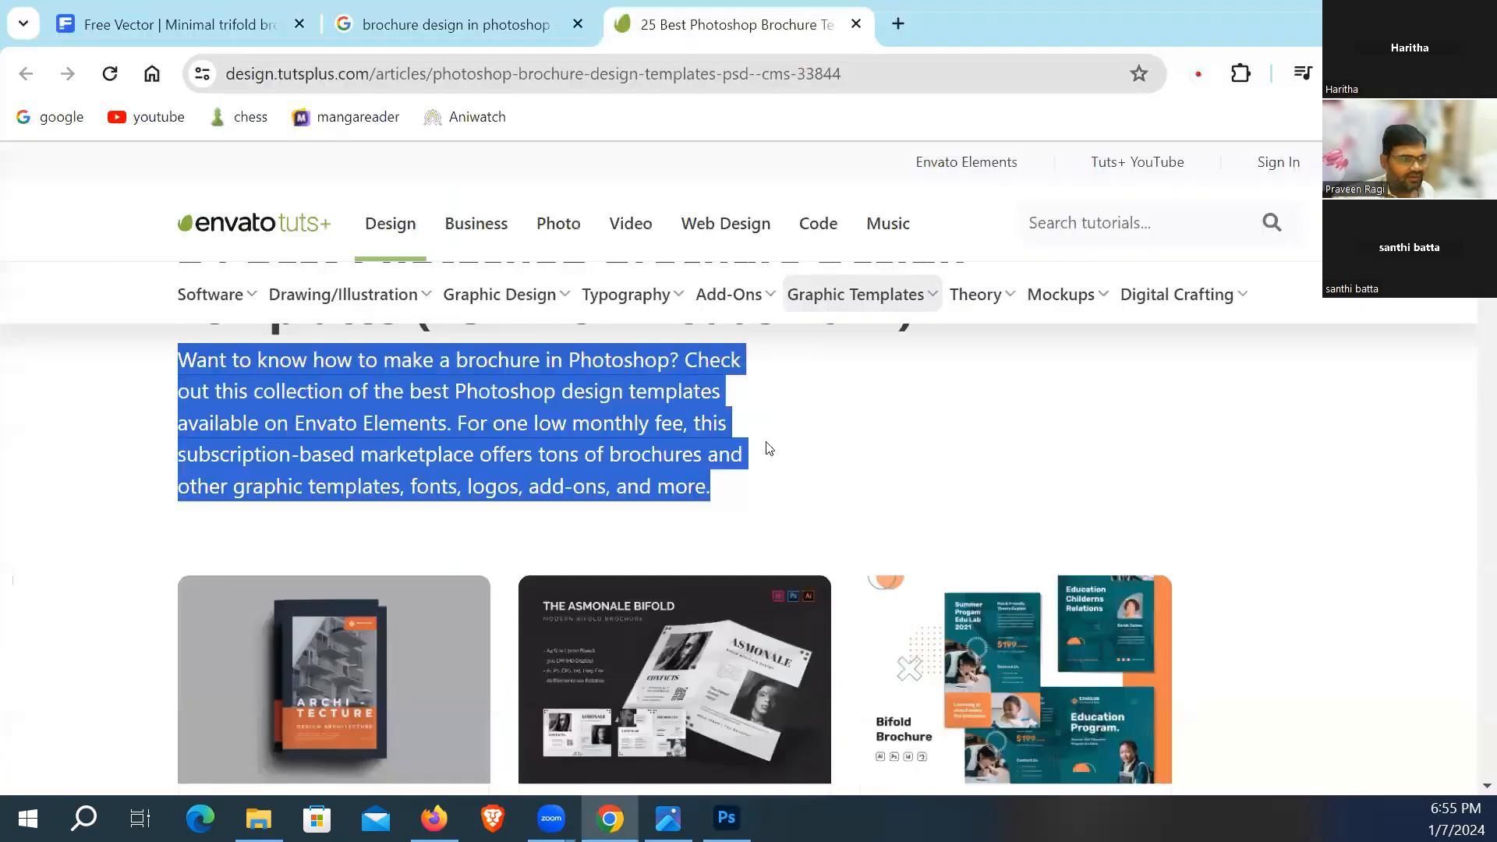
key(alt+Tab)
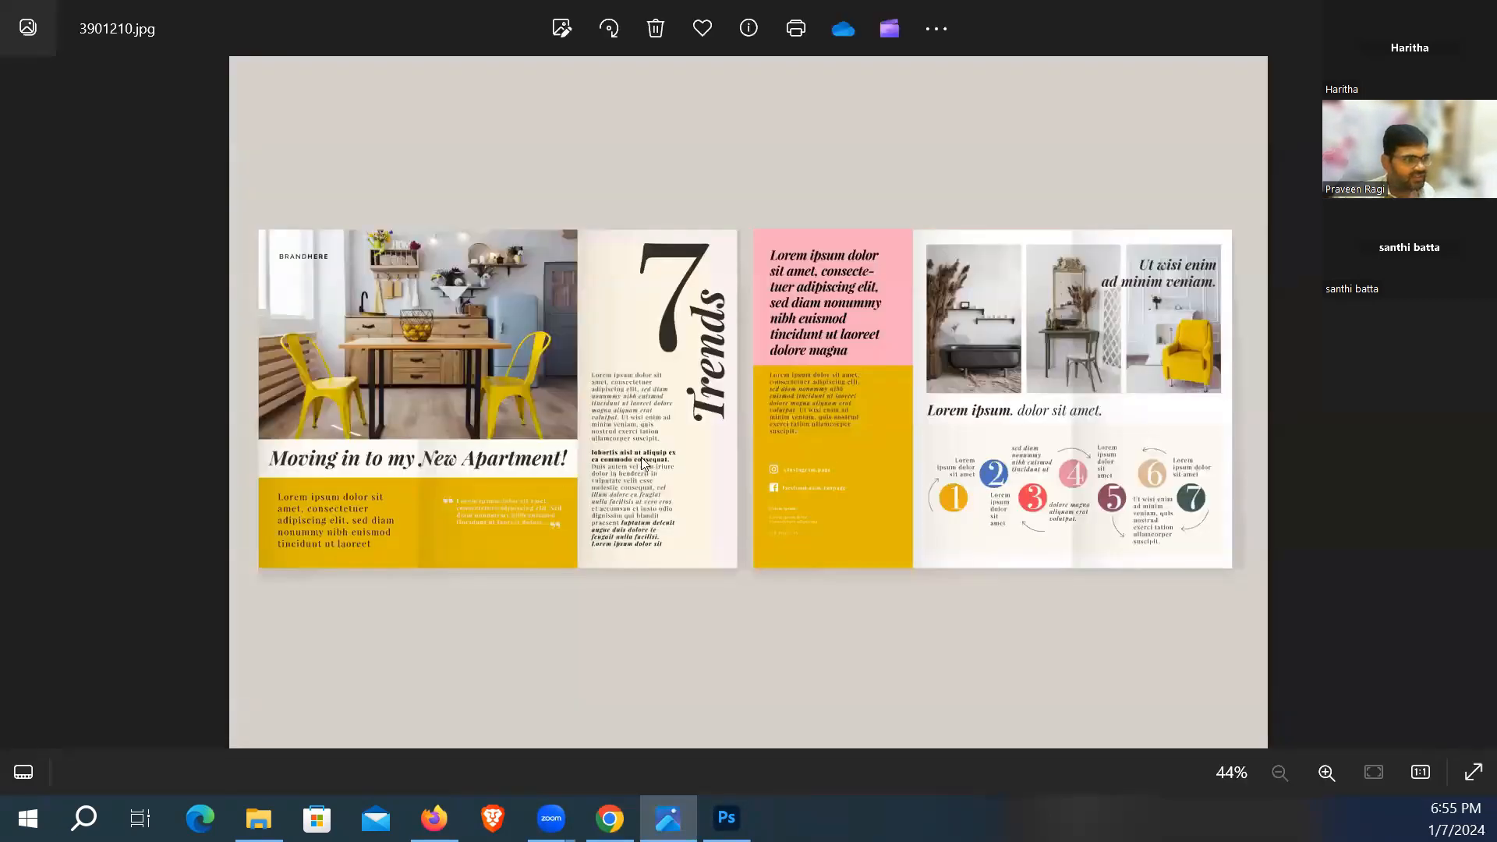
key(alt+Tab)
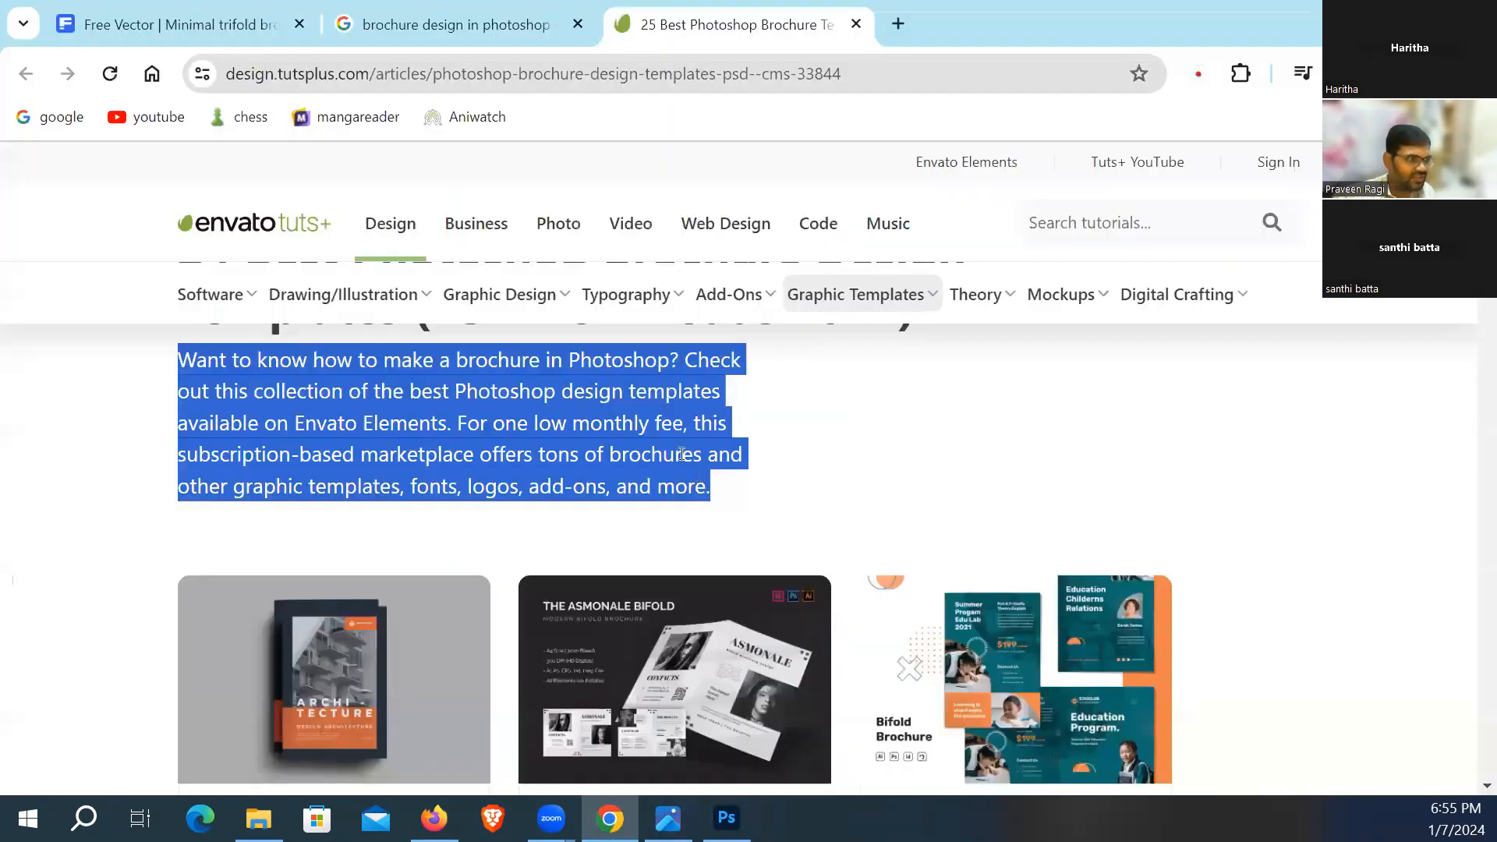
key(alt+Tab)
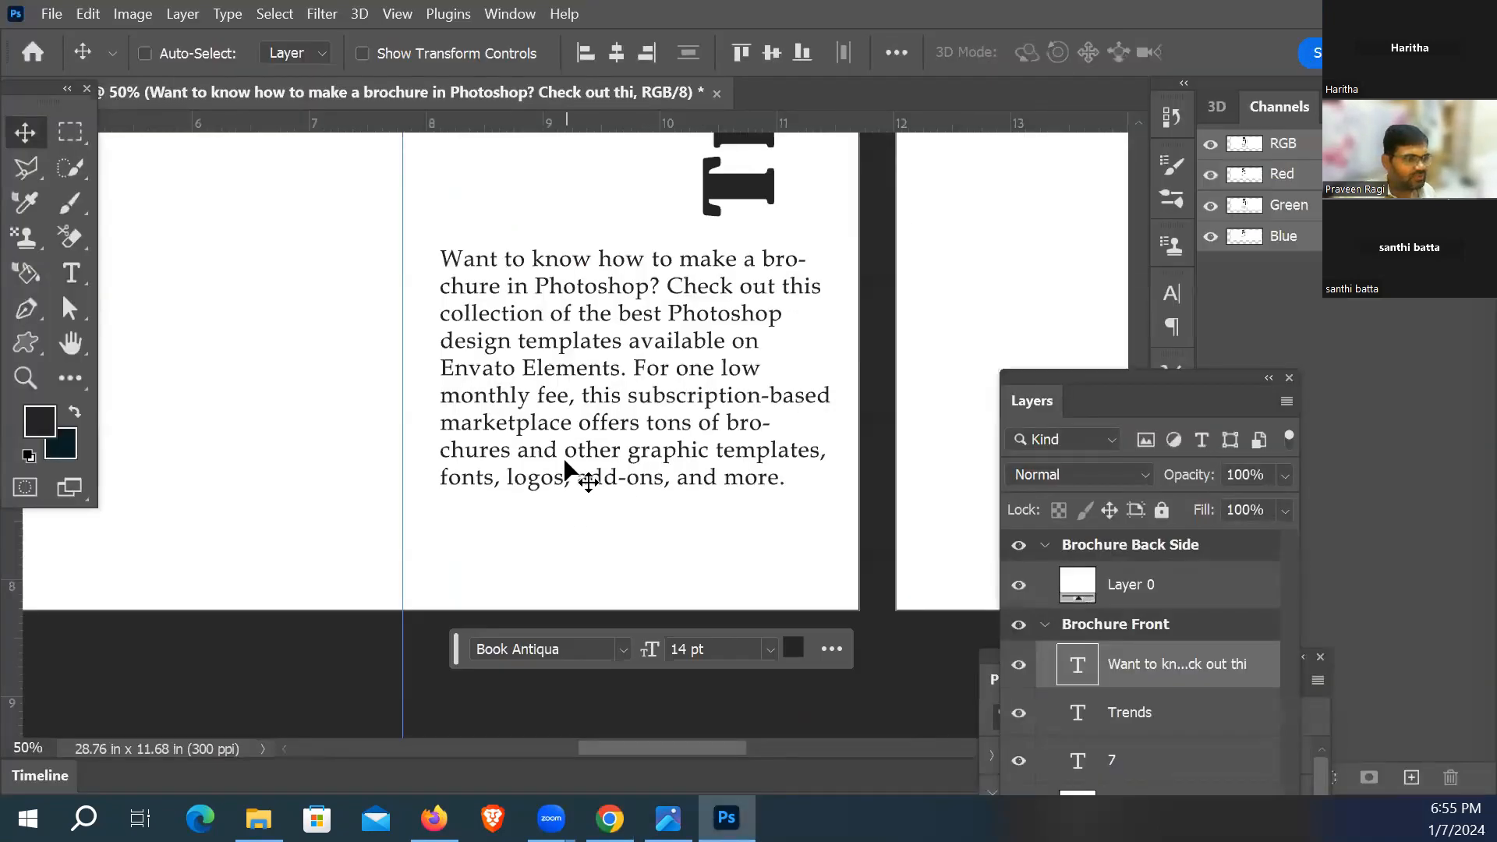
key(t)
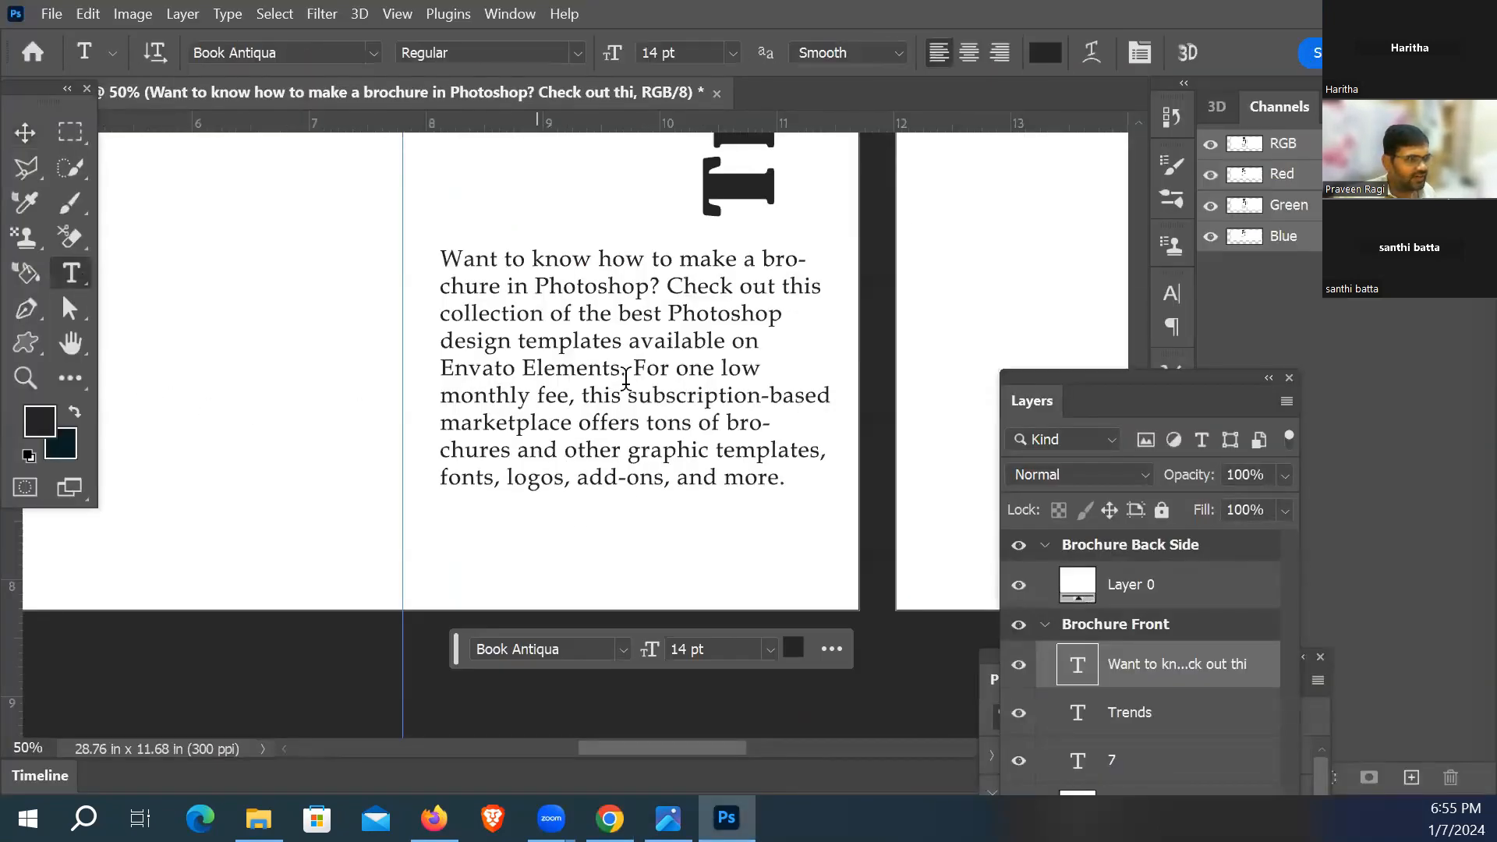
click(649, 380)
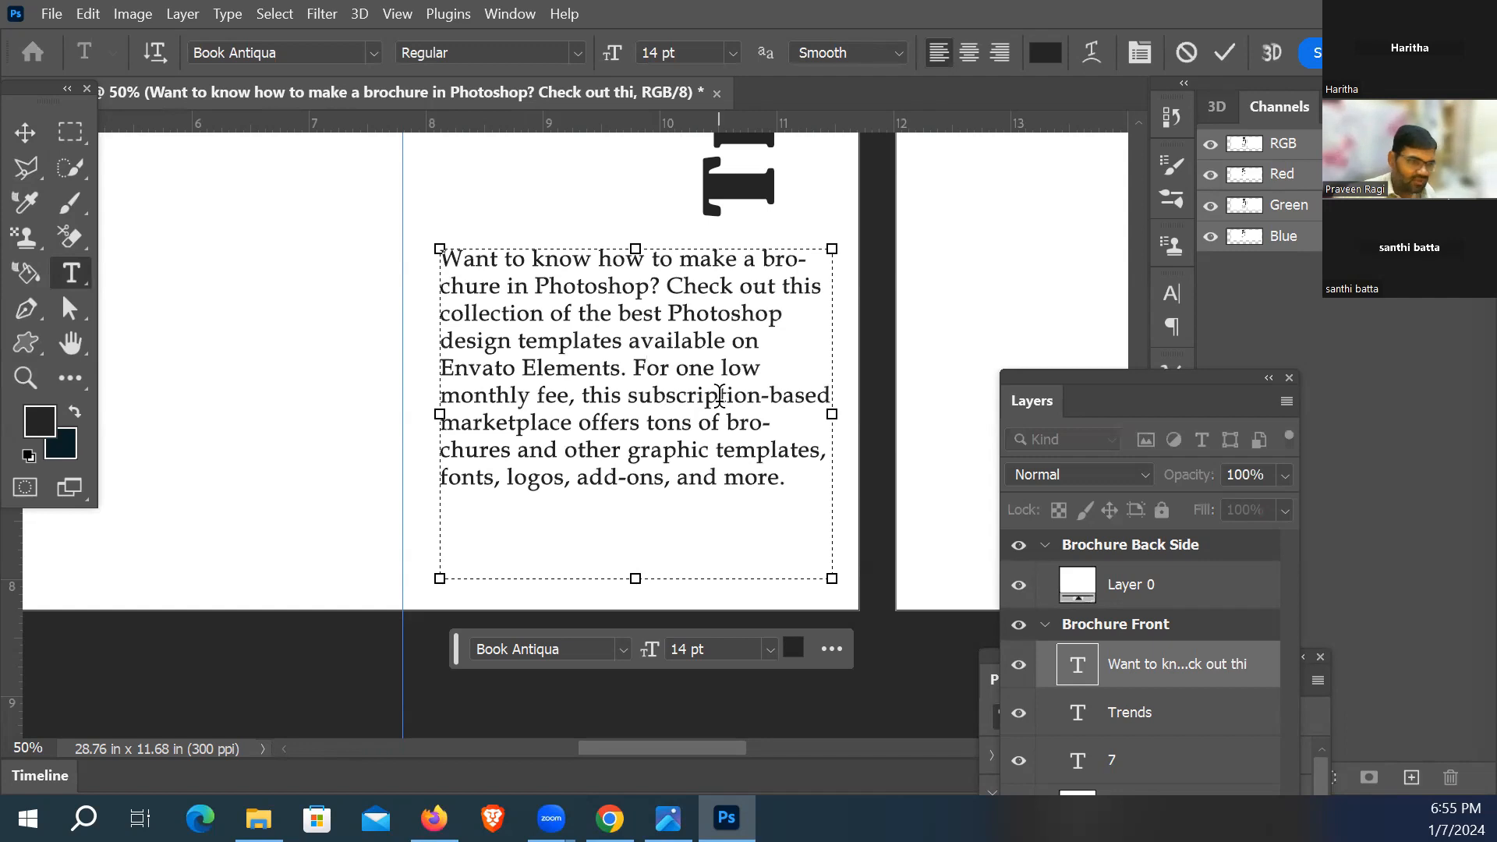
key(Return)
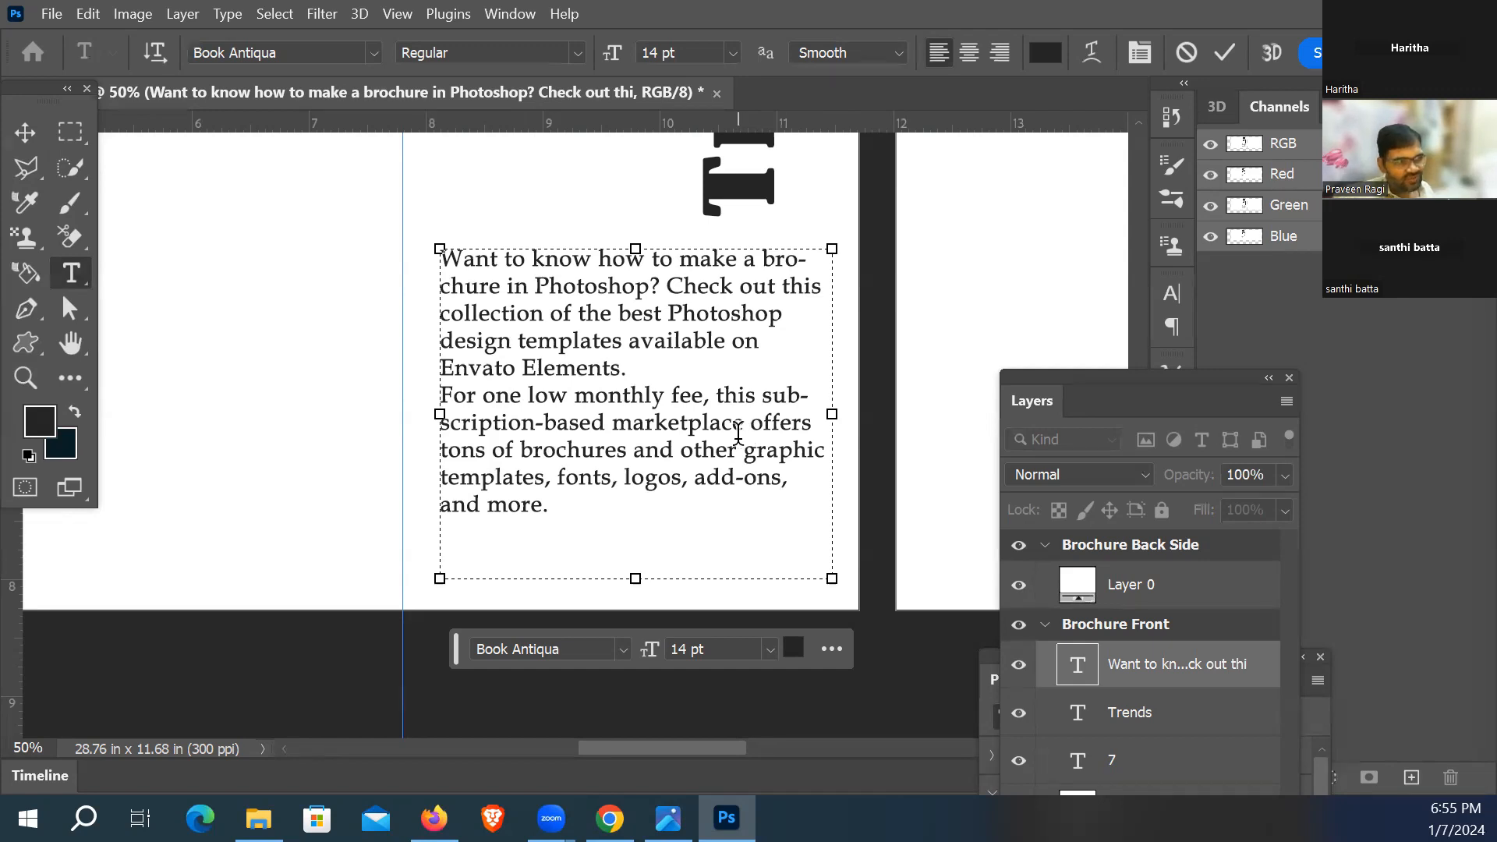
Step: Select both body paragraphs and open the Paragraph settings, arranging the panels so the text stays uncovered
drag(564, 511, 390, 254)
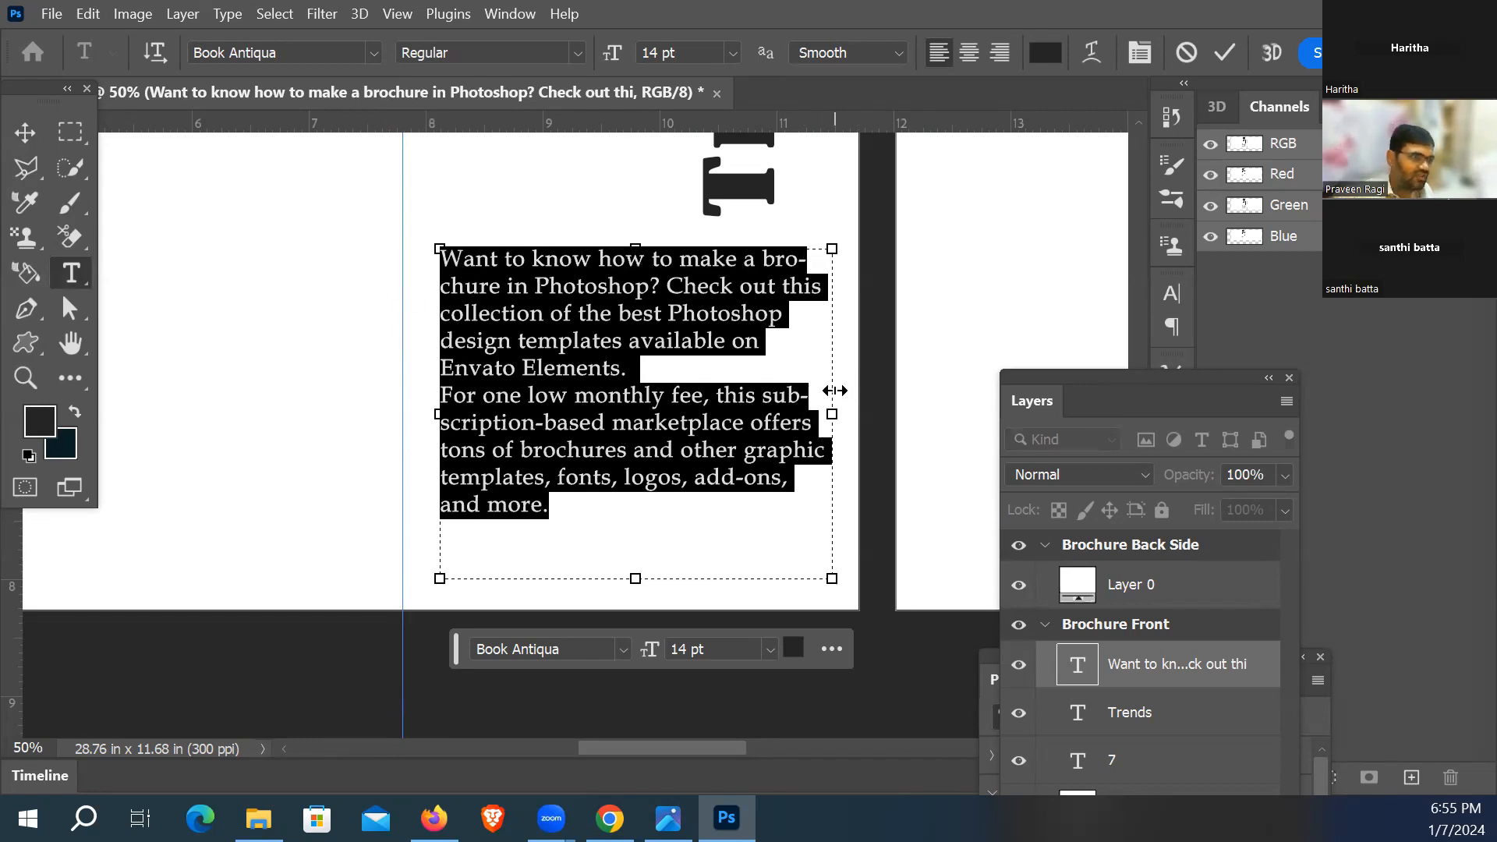
drag(1061, 392, 1037, 466)
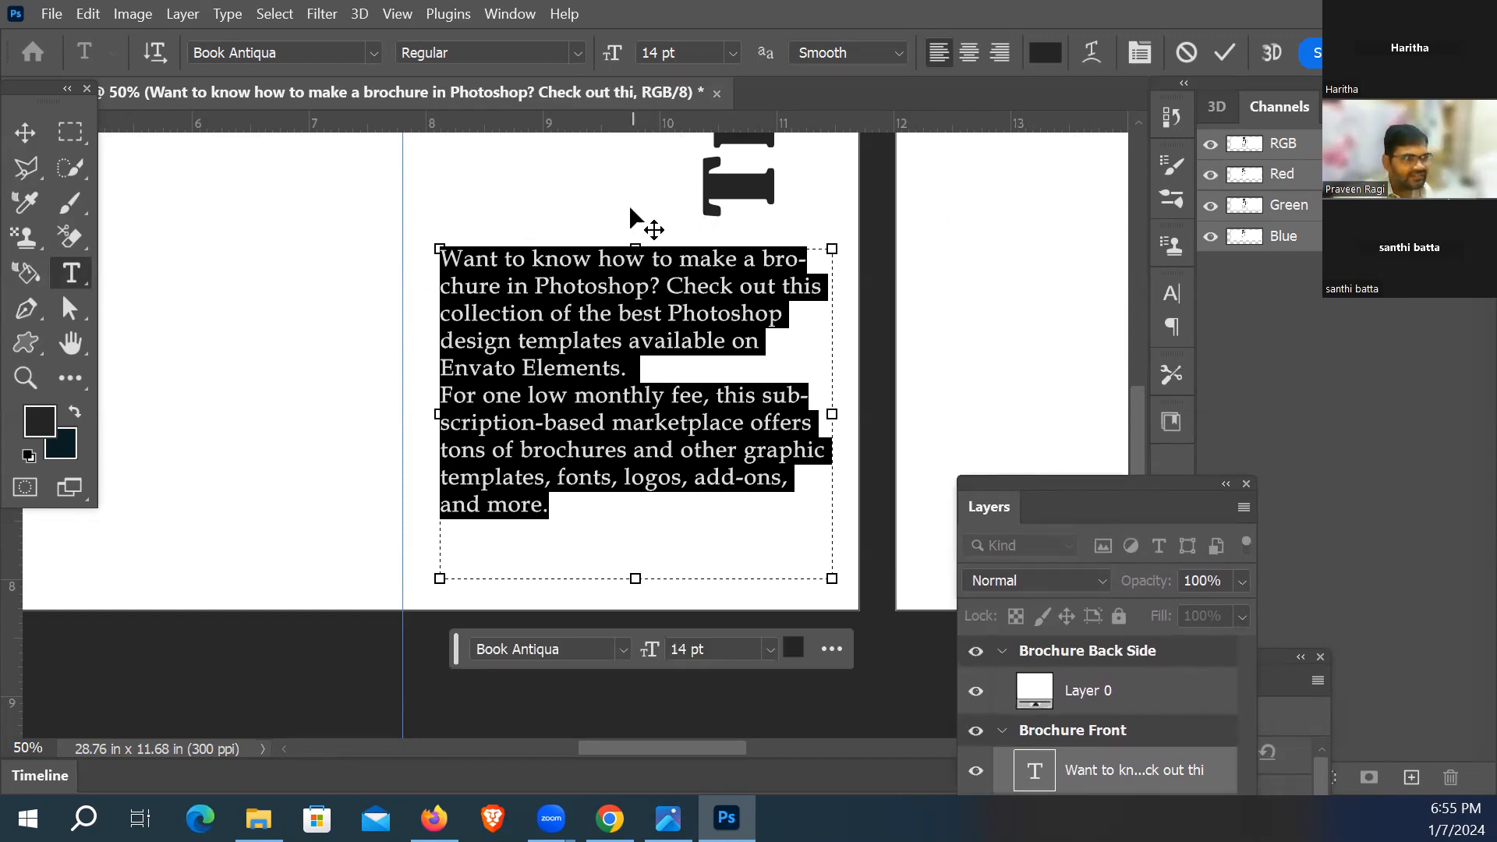
click(507, 17)
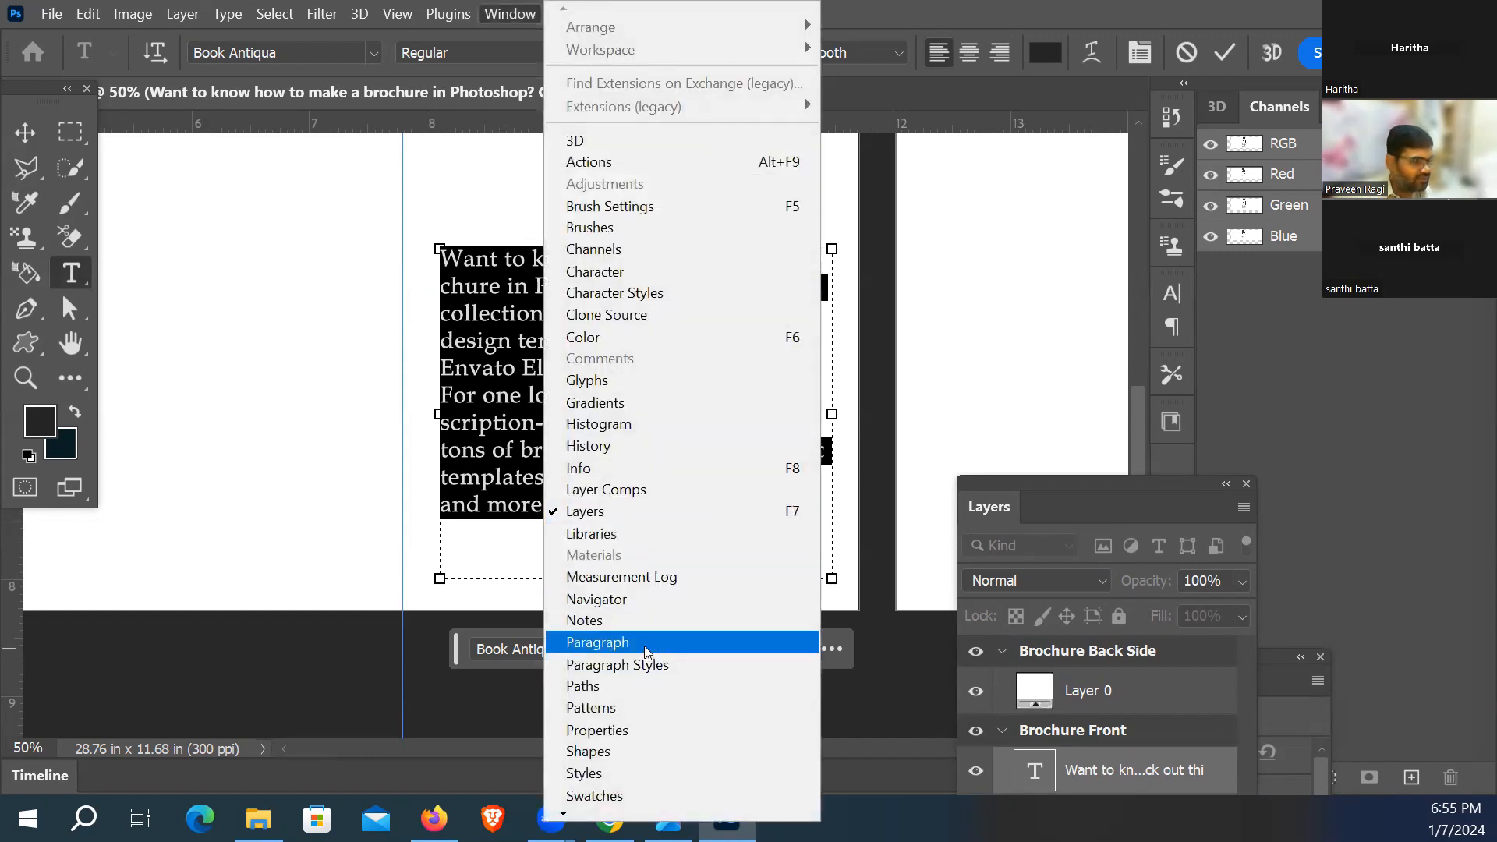
click(624, 641)
drag(1014, 274, 323, 212)
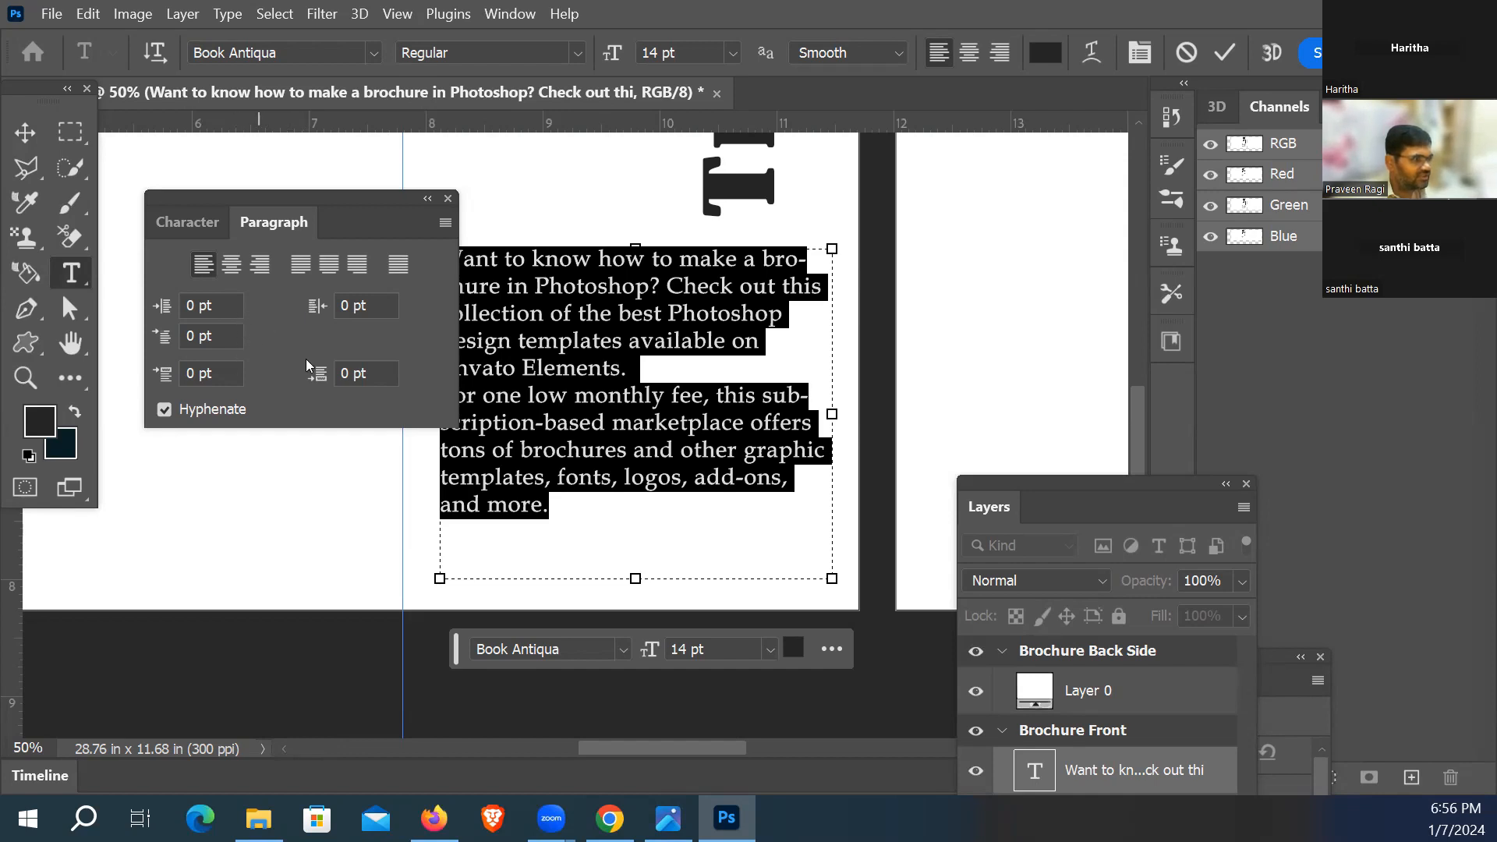
drag(283, 223, 525, 311)
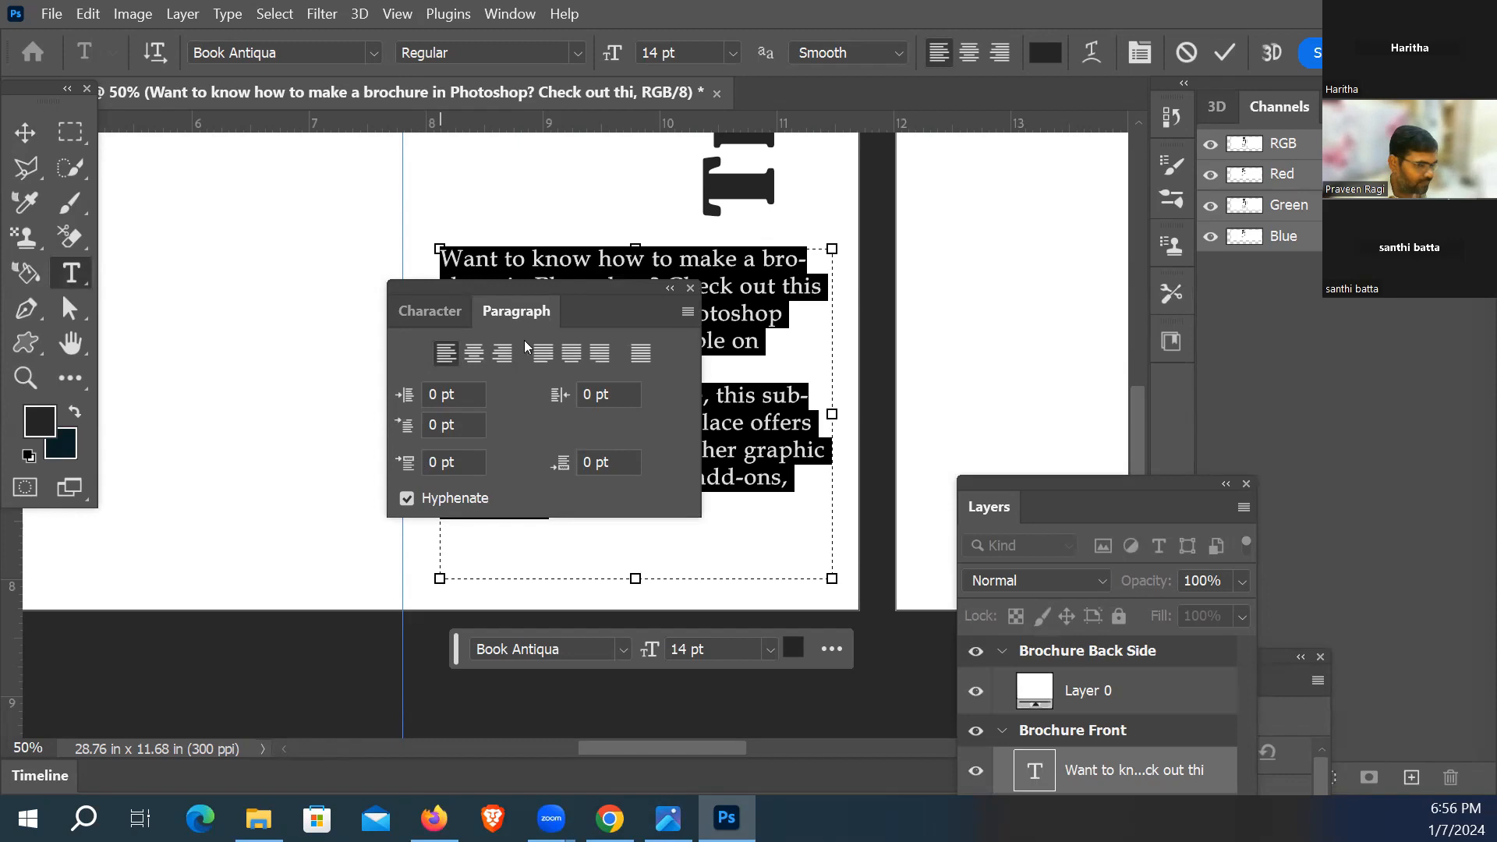
drag(484, 289, 272, 241)
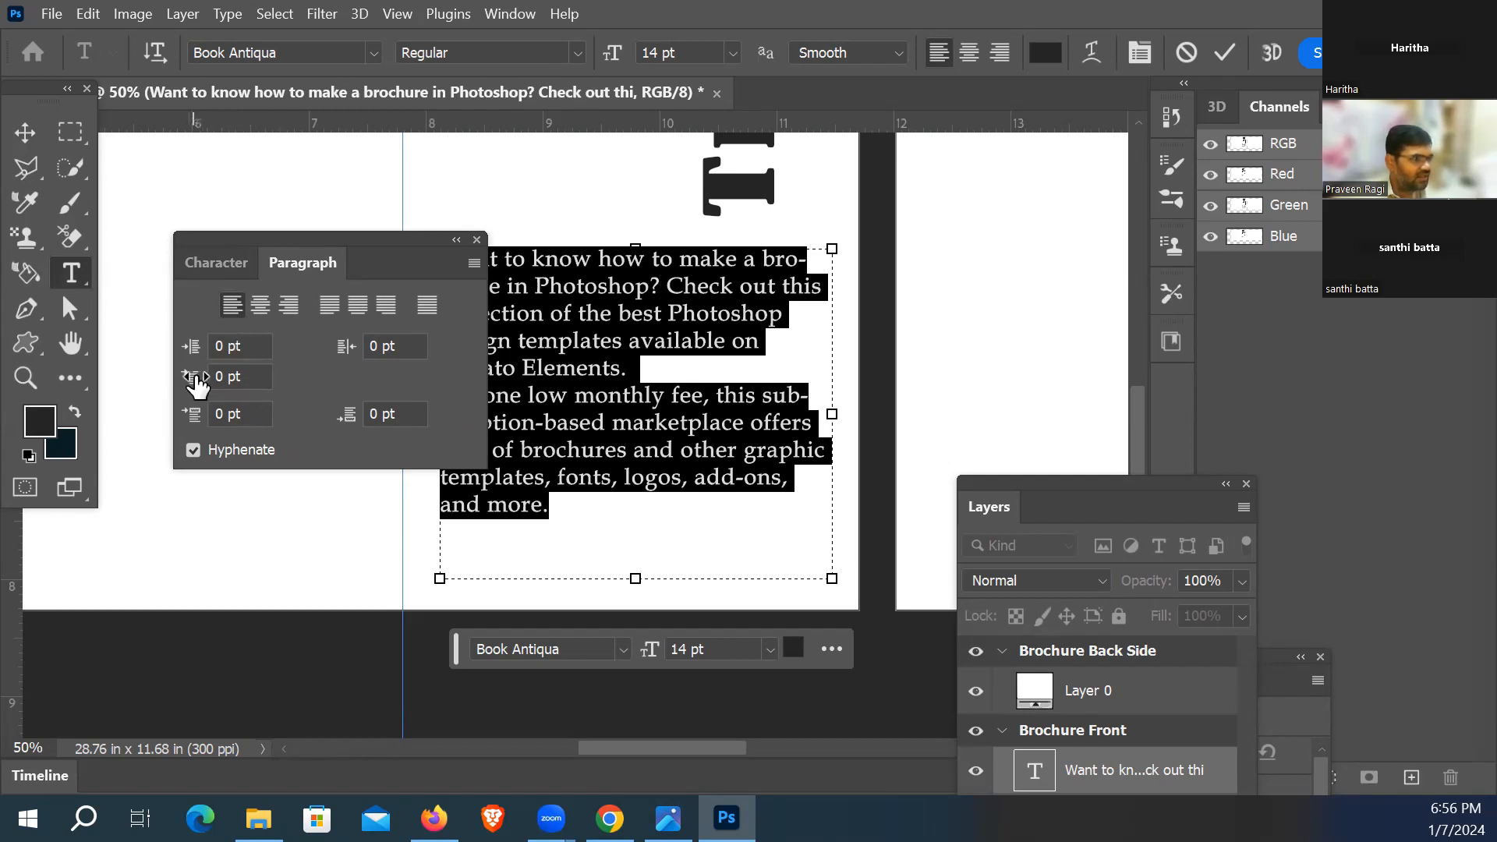
drag(311, 245, 250, 240)
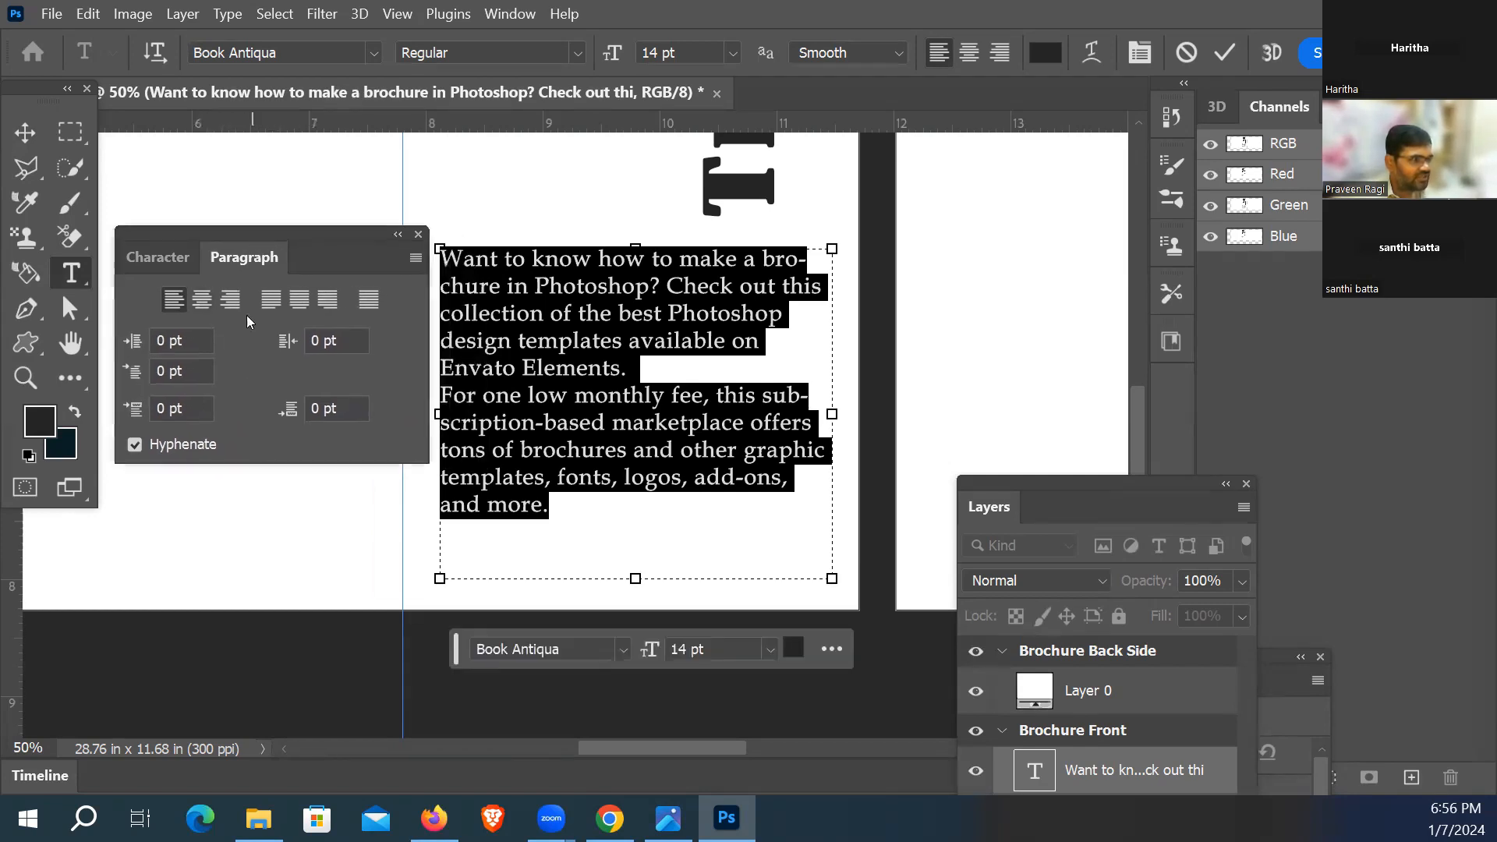
Step: Try 18 pt first-line and left indents on both body paragraphs, and reset the first-line indent to 0 pt
drag(144, 380, 184, 380)
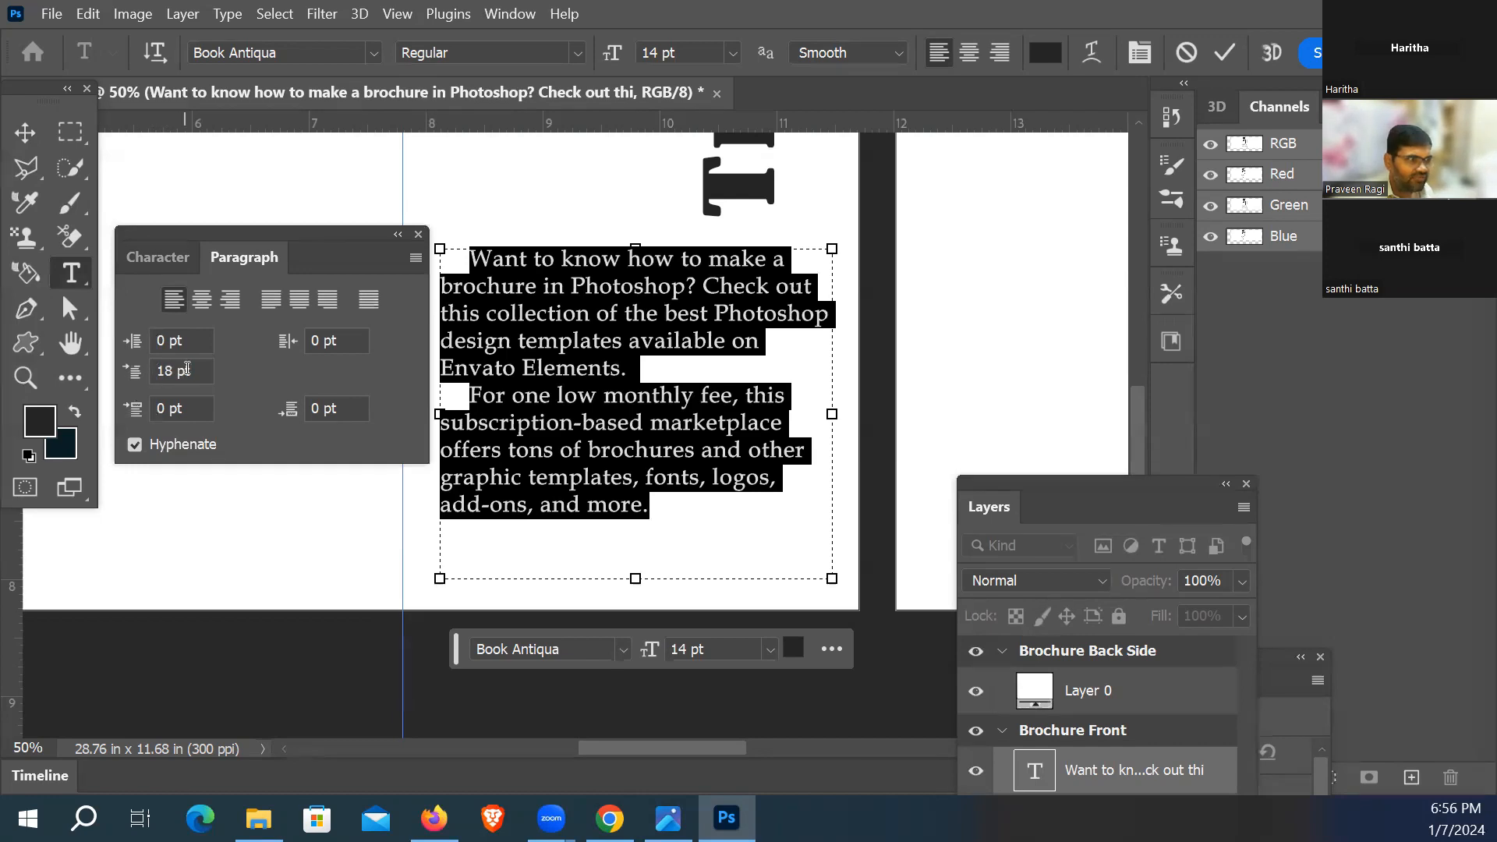
drag(140, 374, 180, 353)
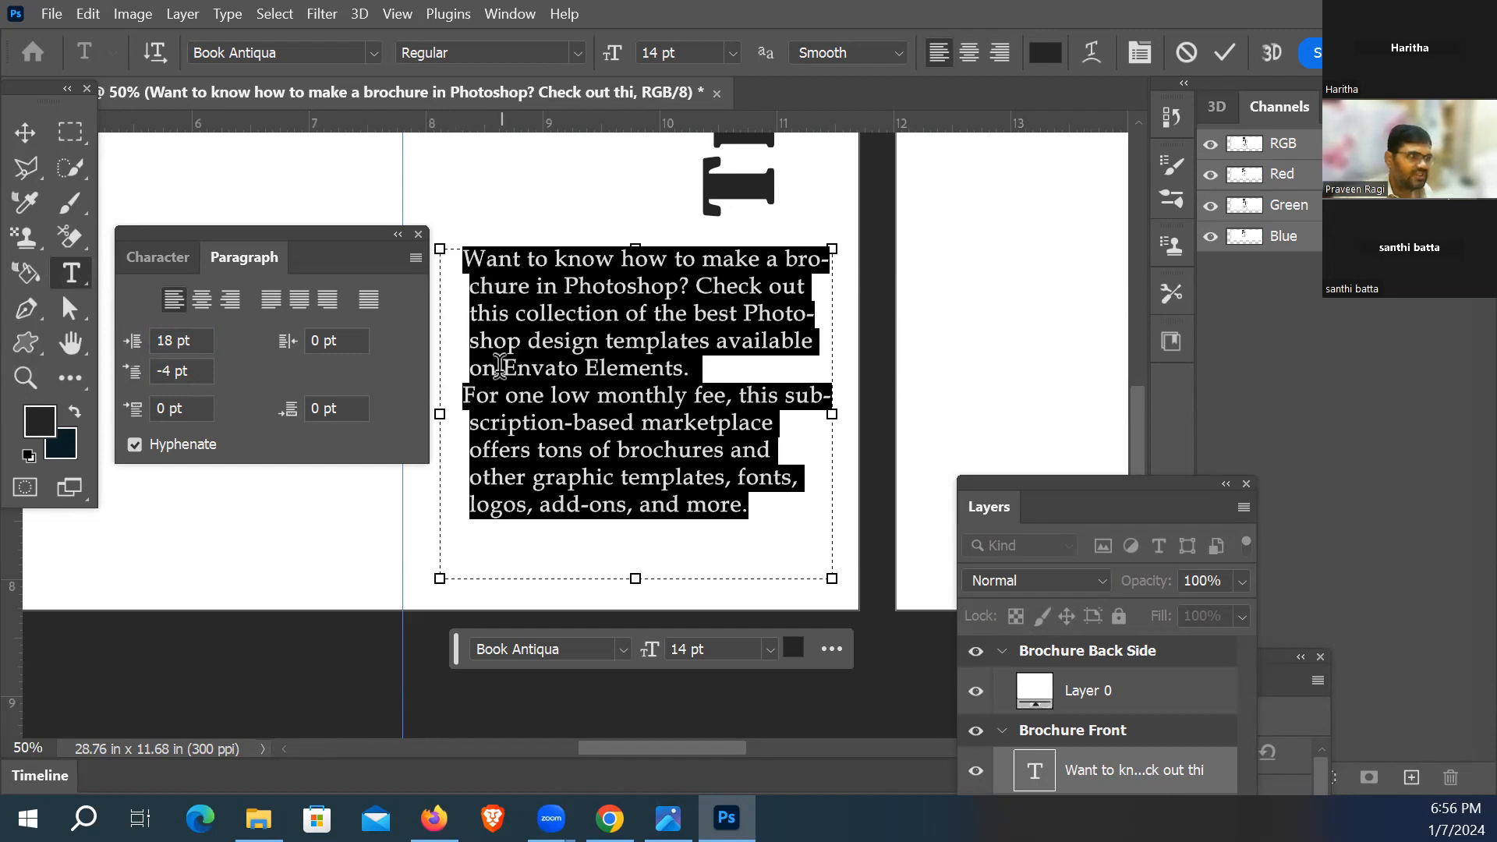
drag(141, 379, 146, 378)
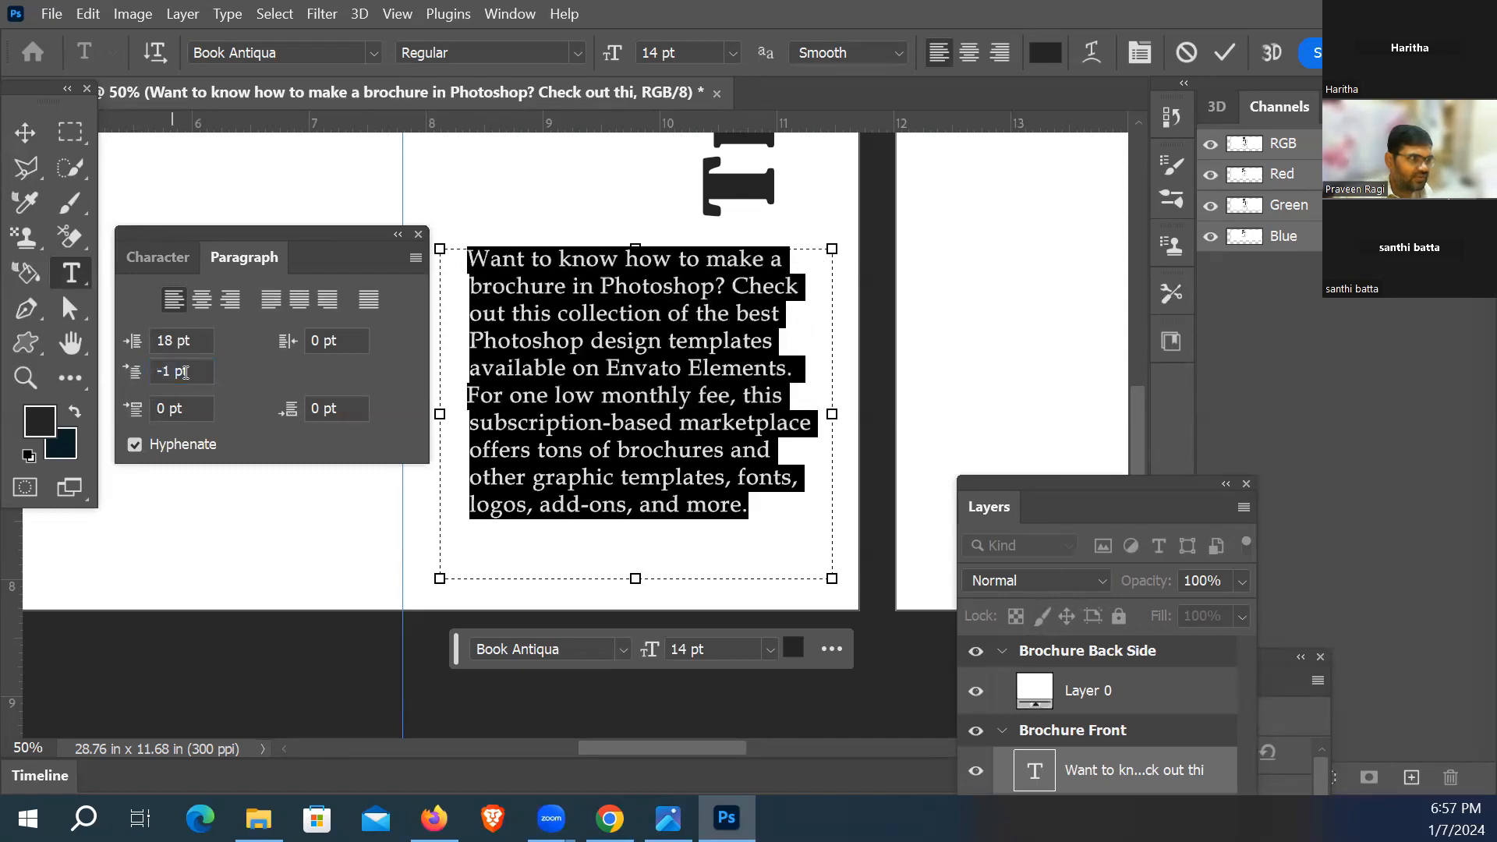
click(134, 376)
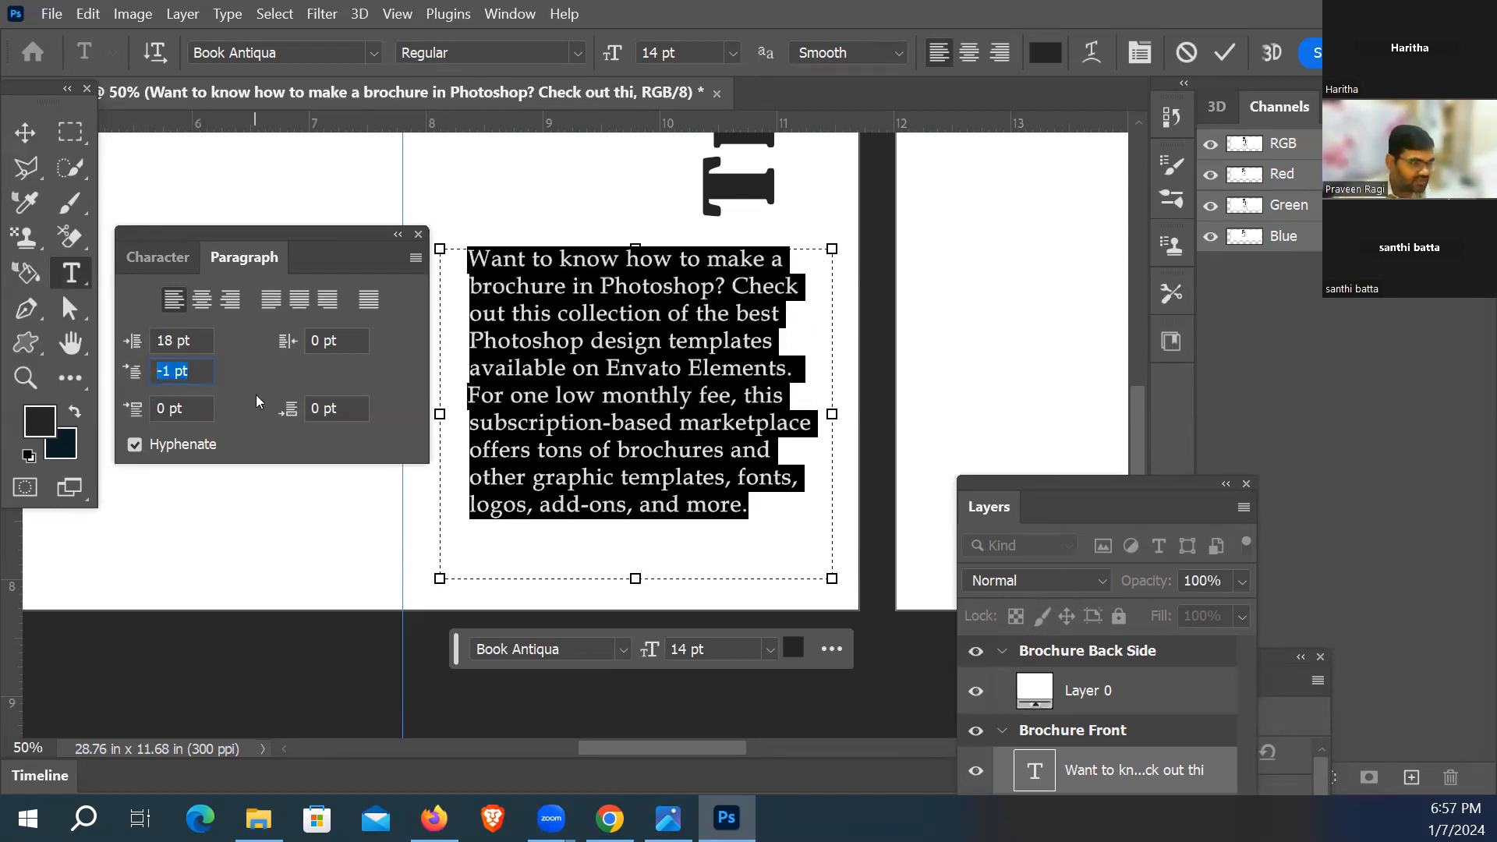
text(0)
key(Return)
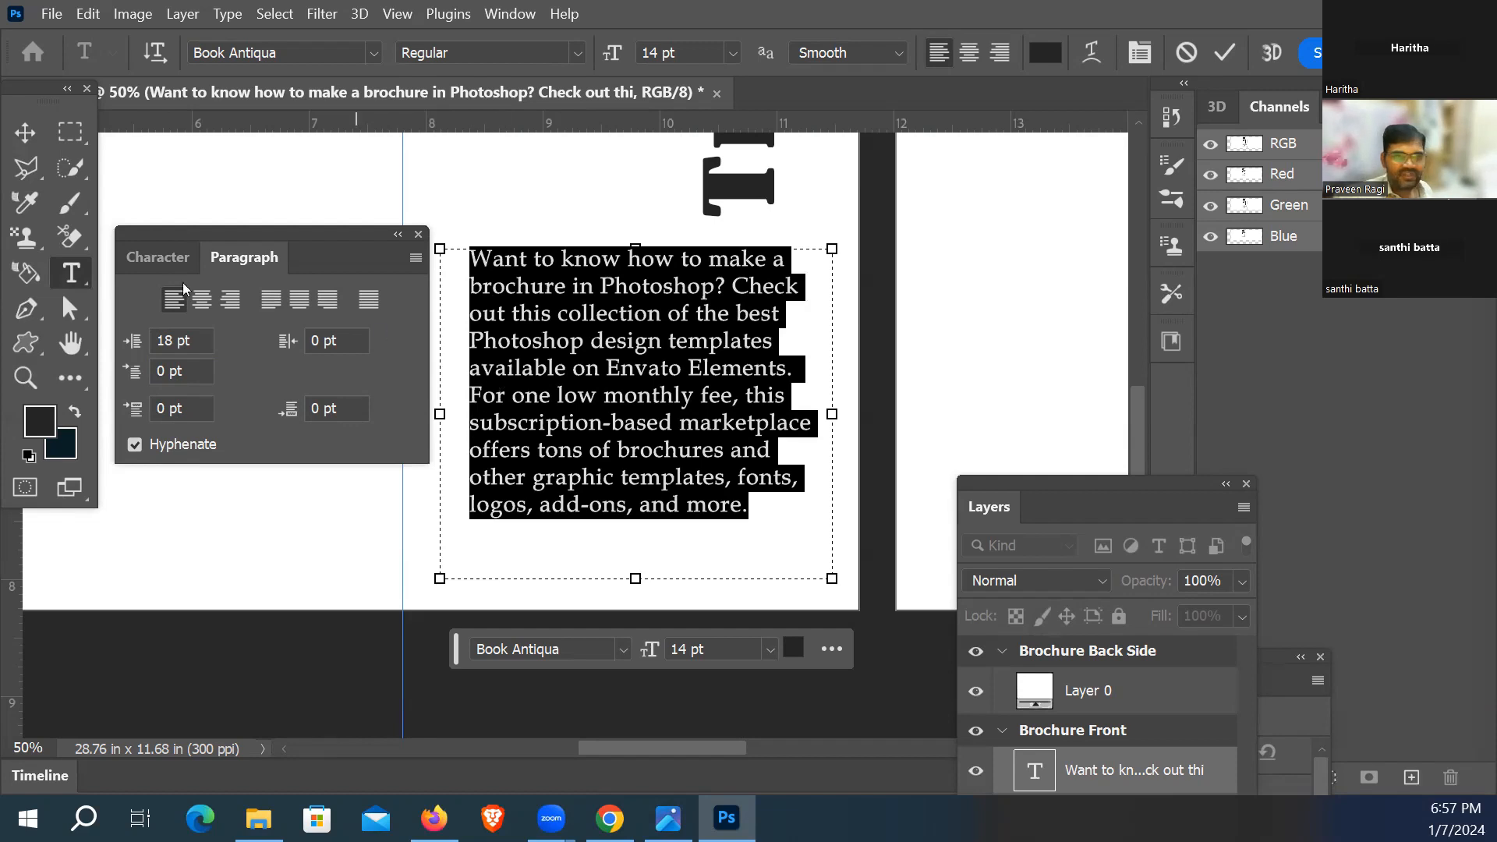
Step: Reset the left indent of the body text to 0 pt and try a 53 pt right indent, returning it to 0 pt
drag(268, 234, 209, 227)
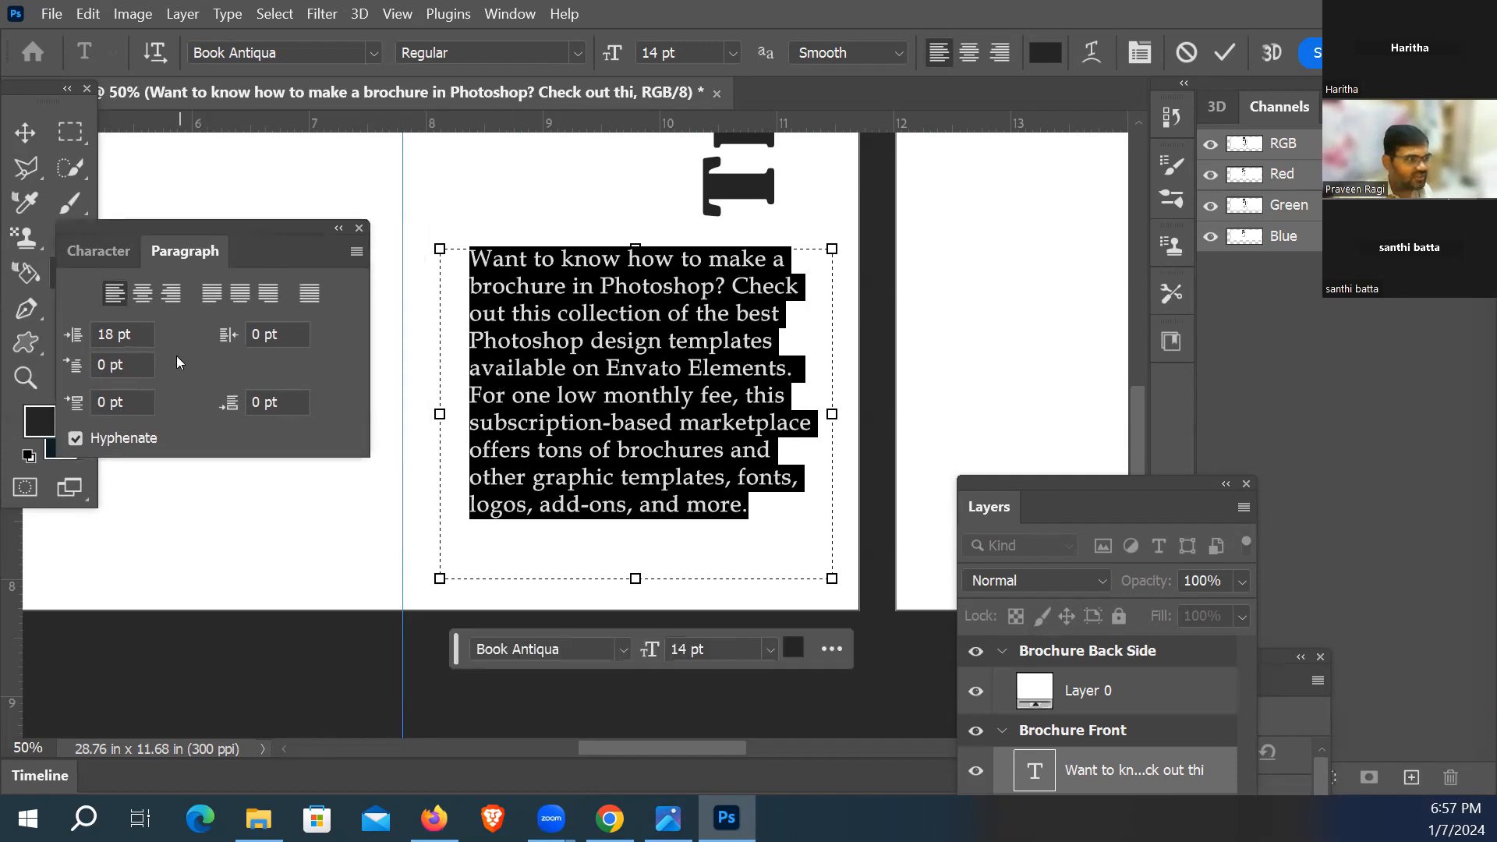
click(73, 334)
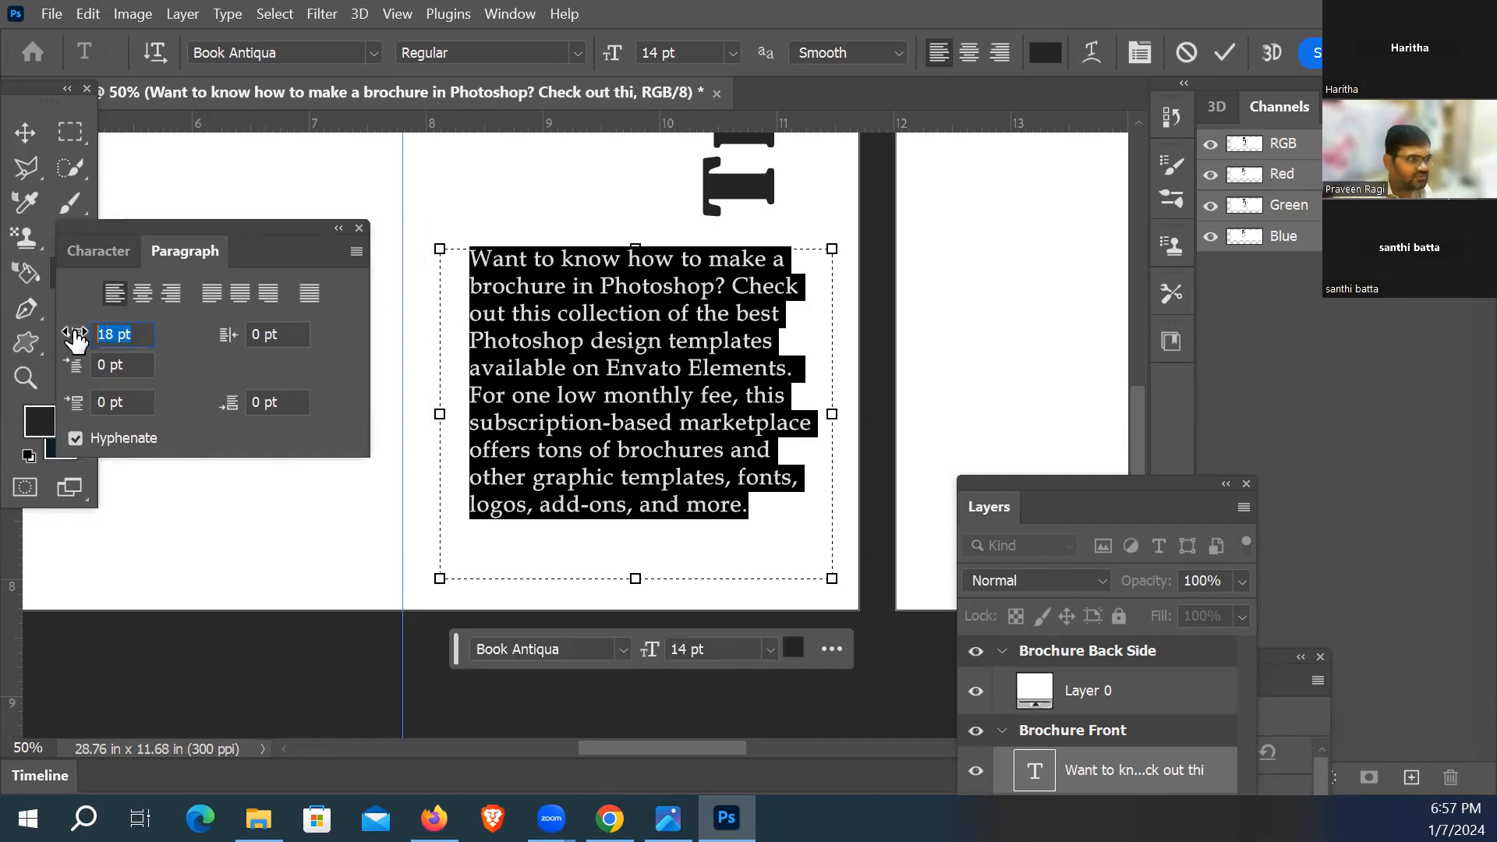
text(0)
key(Return)
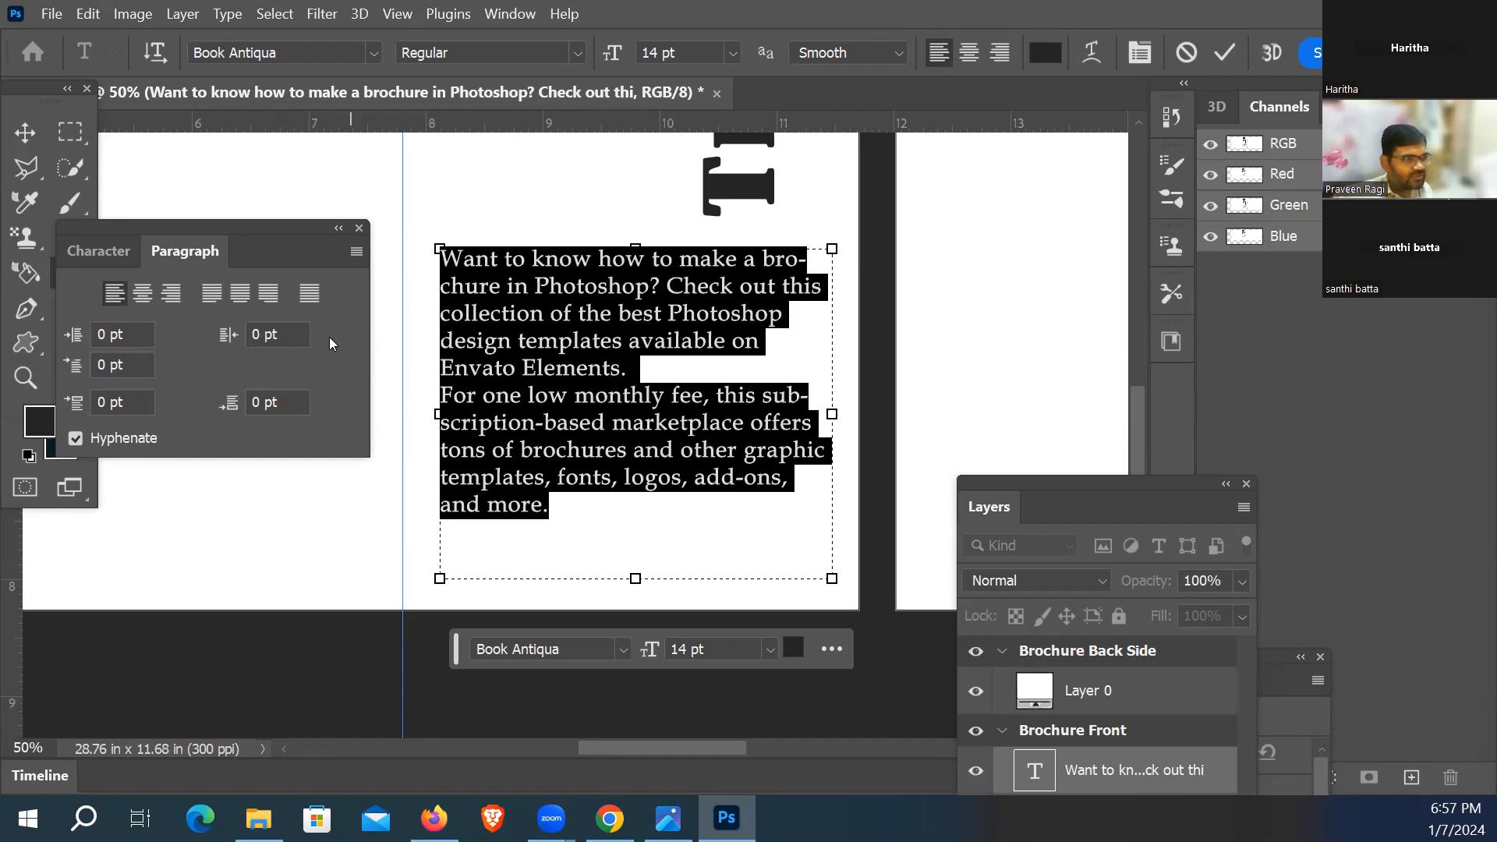
mouse_move(231, 335)
mouse_down()
mouse_move(353, 351)
mouse_move(232, 337)
mouse_up()
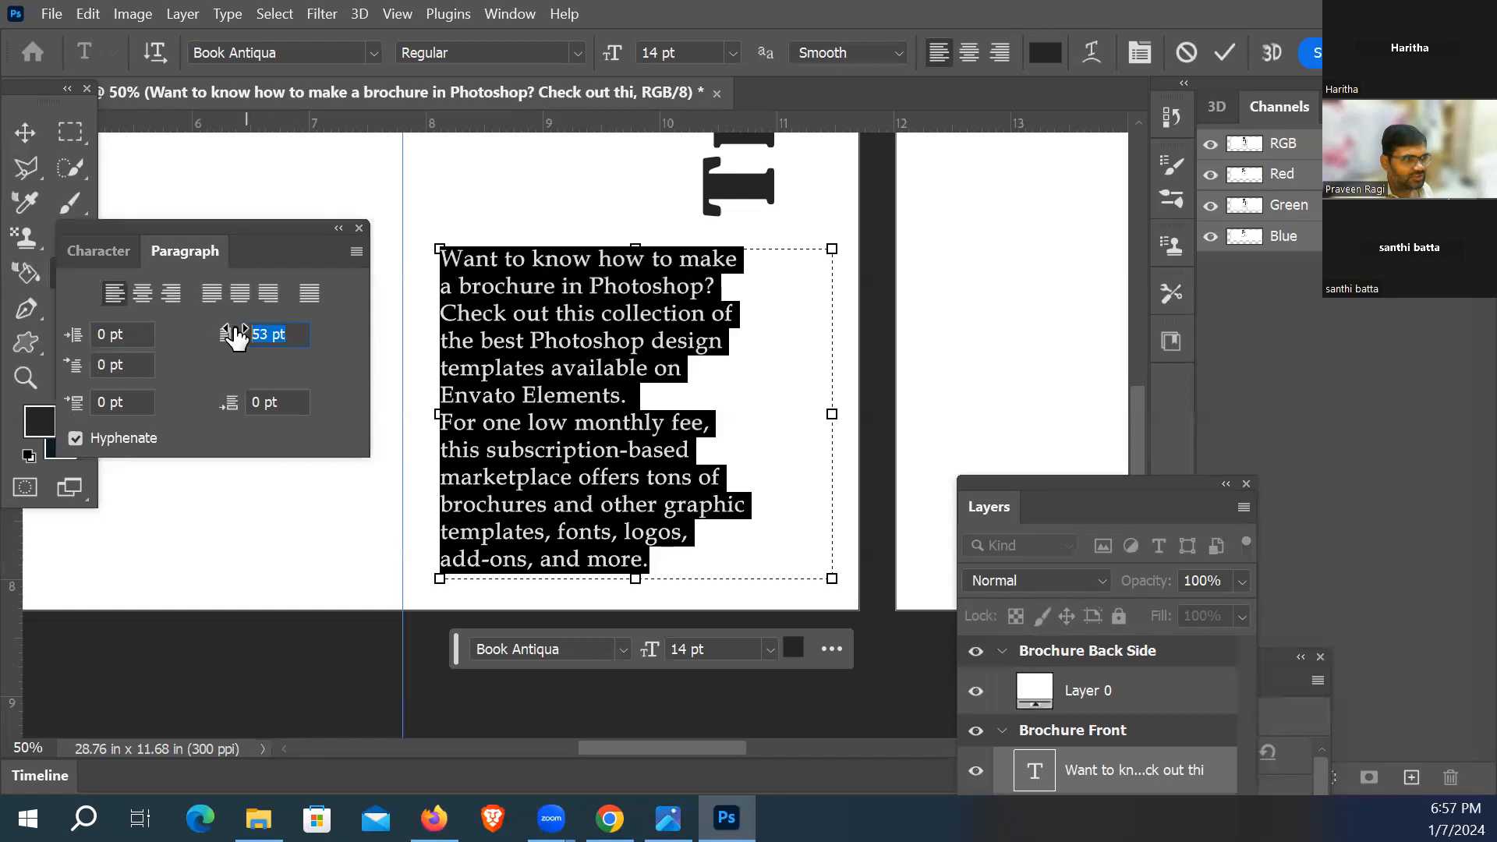
text(0)
key(Return)
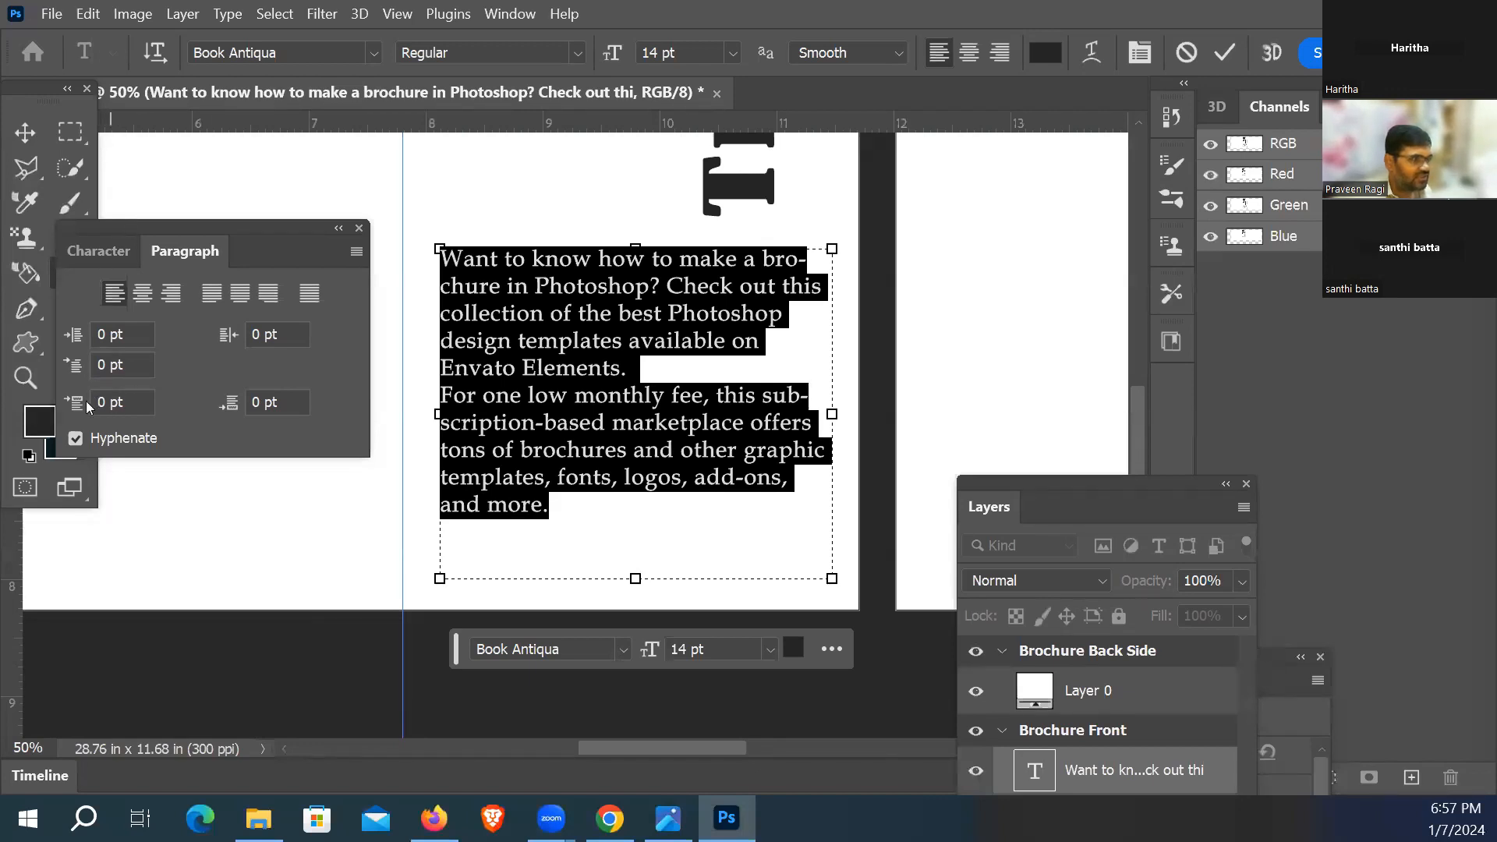
Step: Add 7.5 pt of space before the paragraphs and try 41.5 pt of space after the first one, resetting that to 0 pt
mouse_move(76, 406)
mouse_down()
mouse_move(121, 406)
mouse_move(87, 420)
mouse_up()
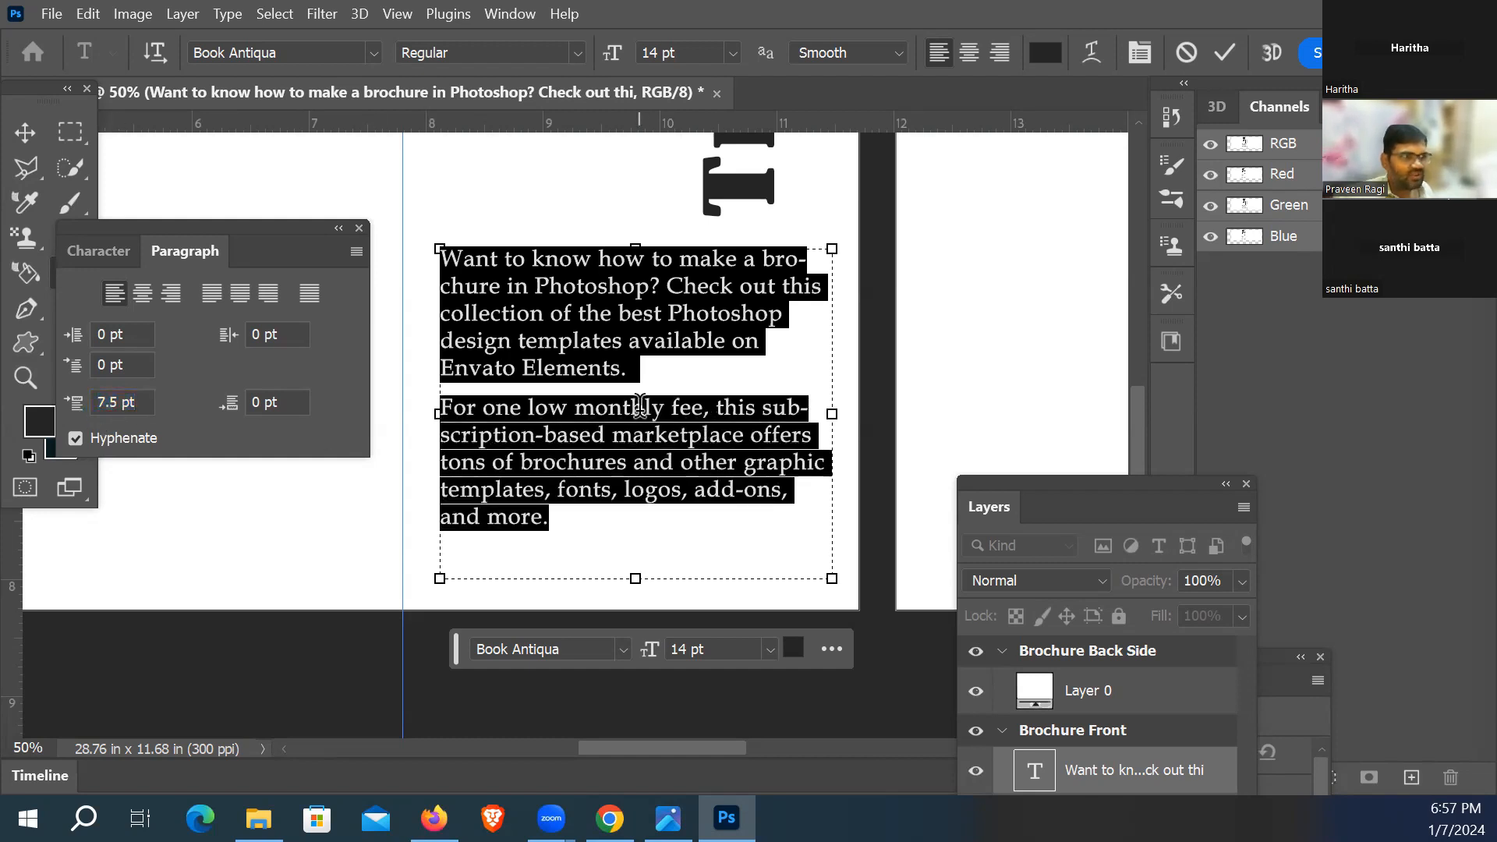
click(675, 382)
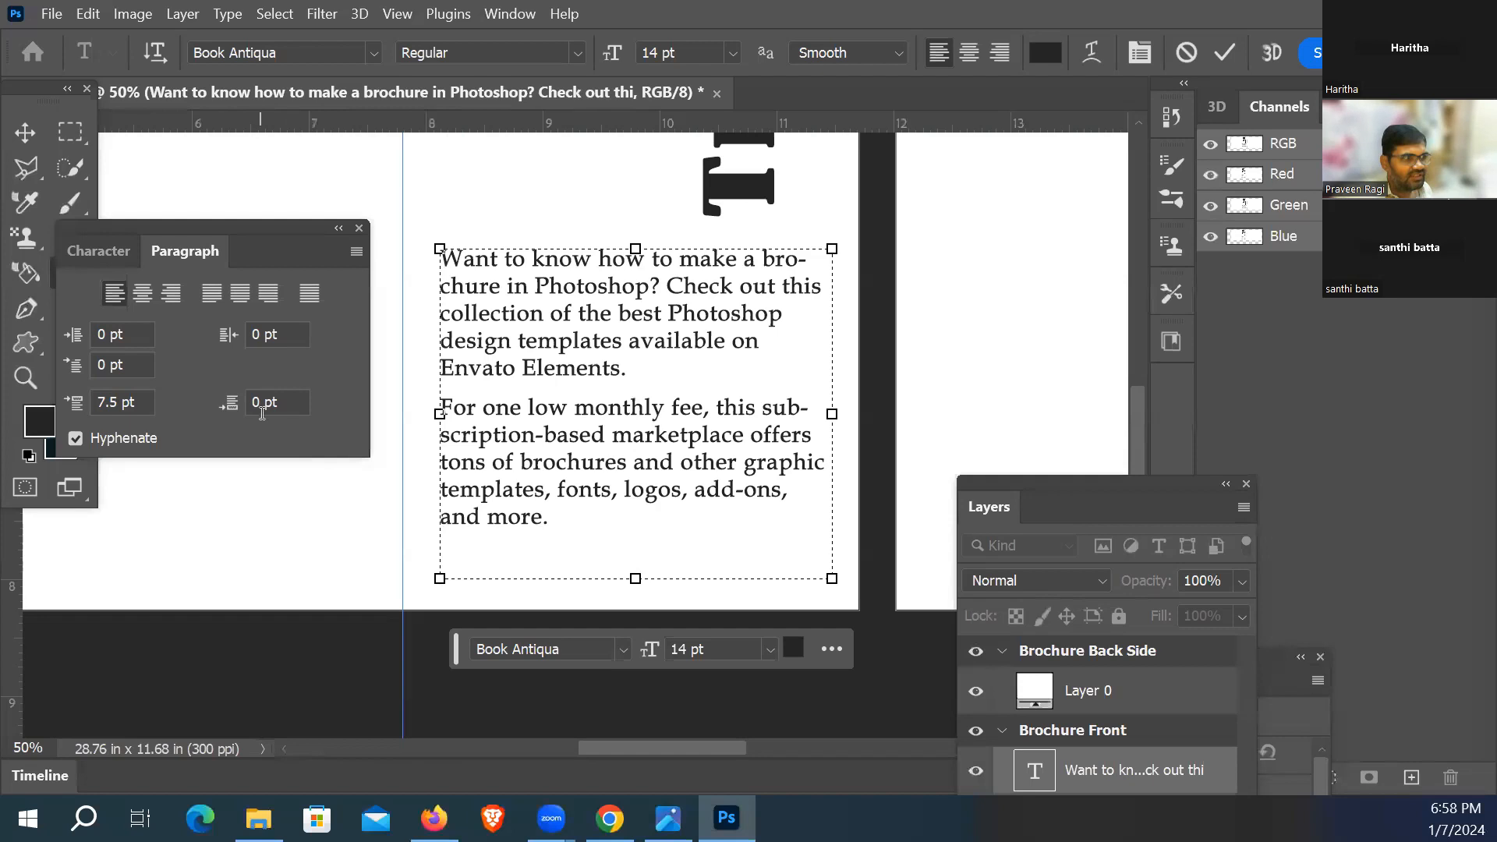
mouse_move(228, 402)
mouse_down()
mouse_move(344, 411)
mouse_move(217, 416)
mouse_up()
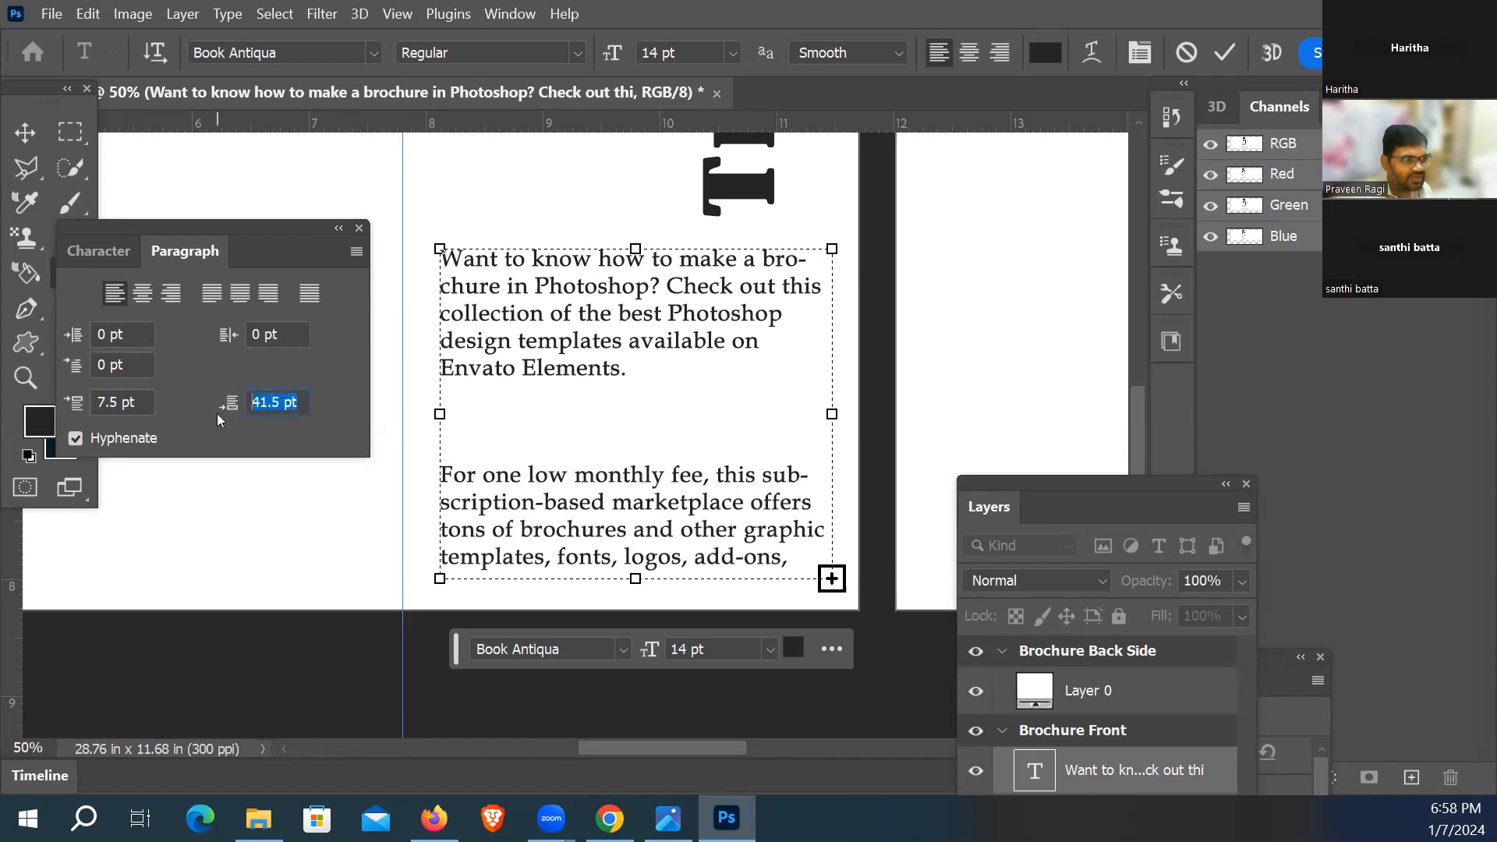
text(0)
key(Return)
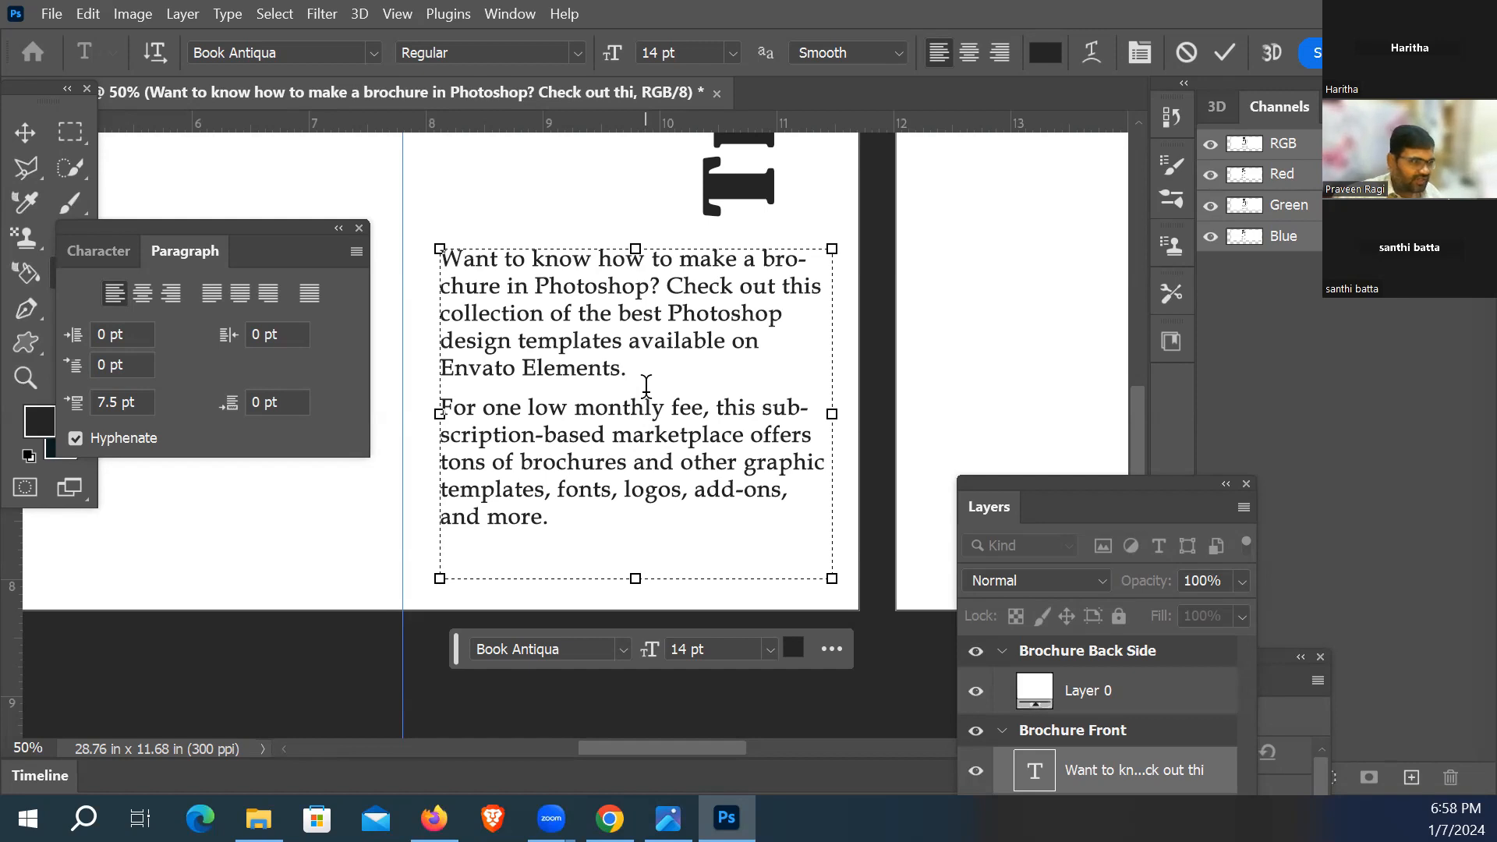
Step: Insert a line reading "Heading" between the two body paragraphs and set it in Bold
key(Return)
text(Head)
key(shift+Home)
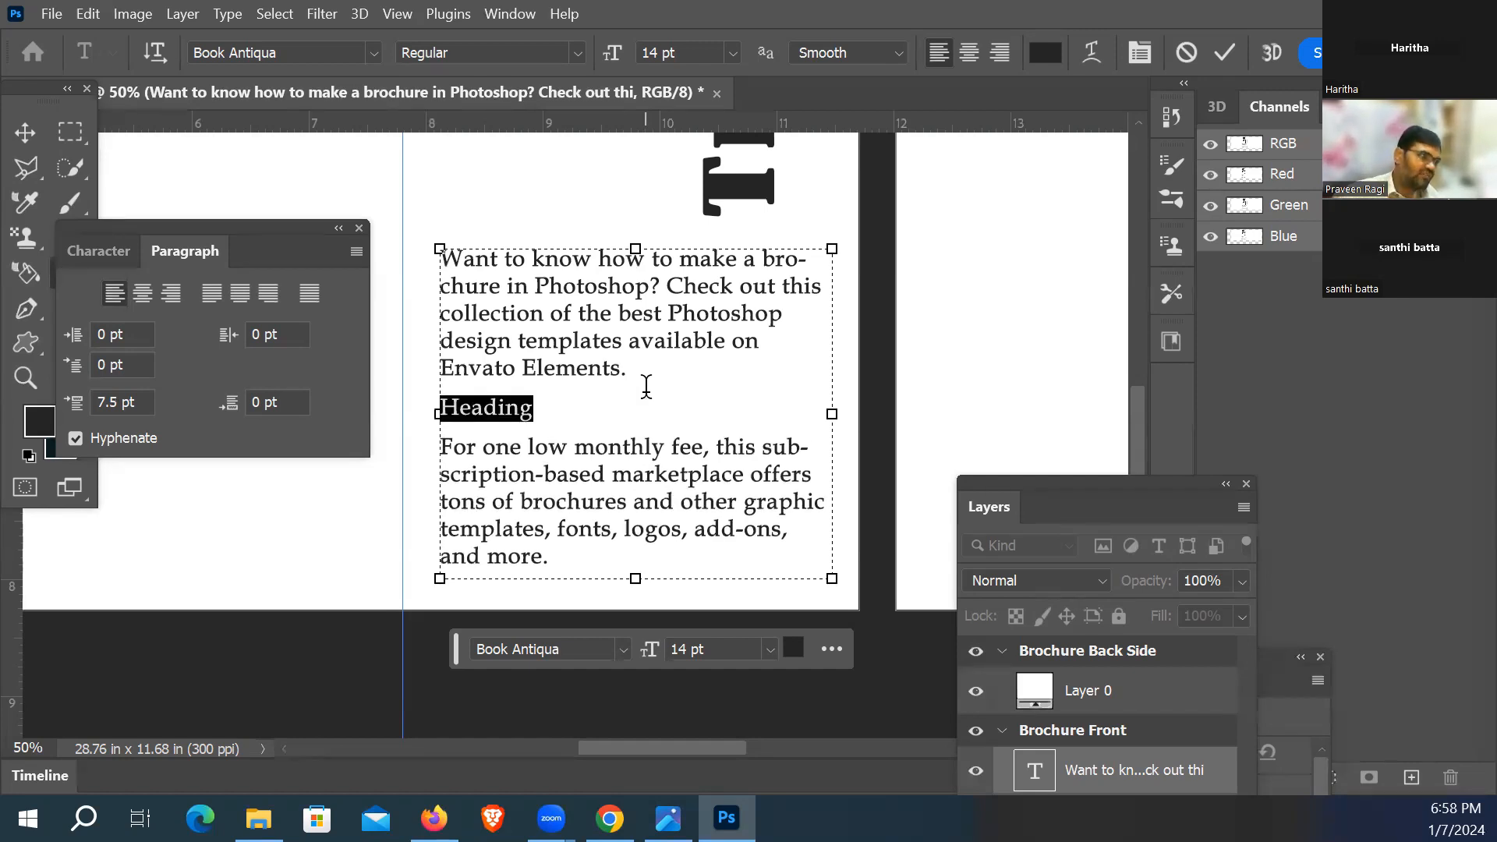
click(577, 53)
click(460, 121)
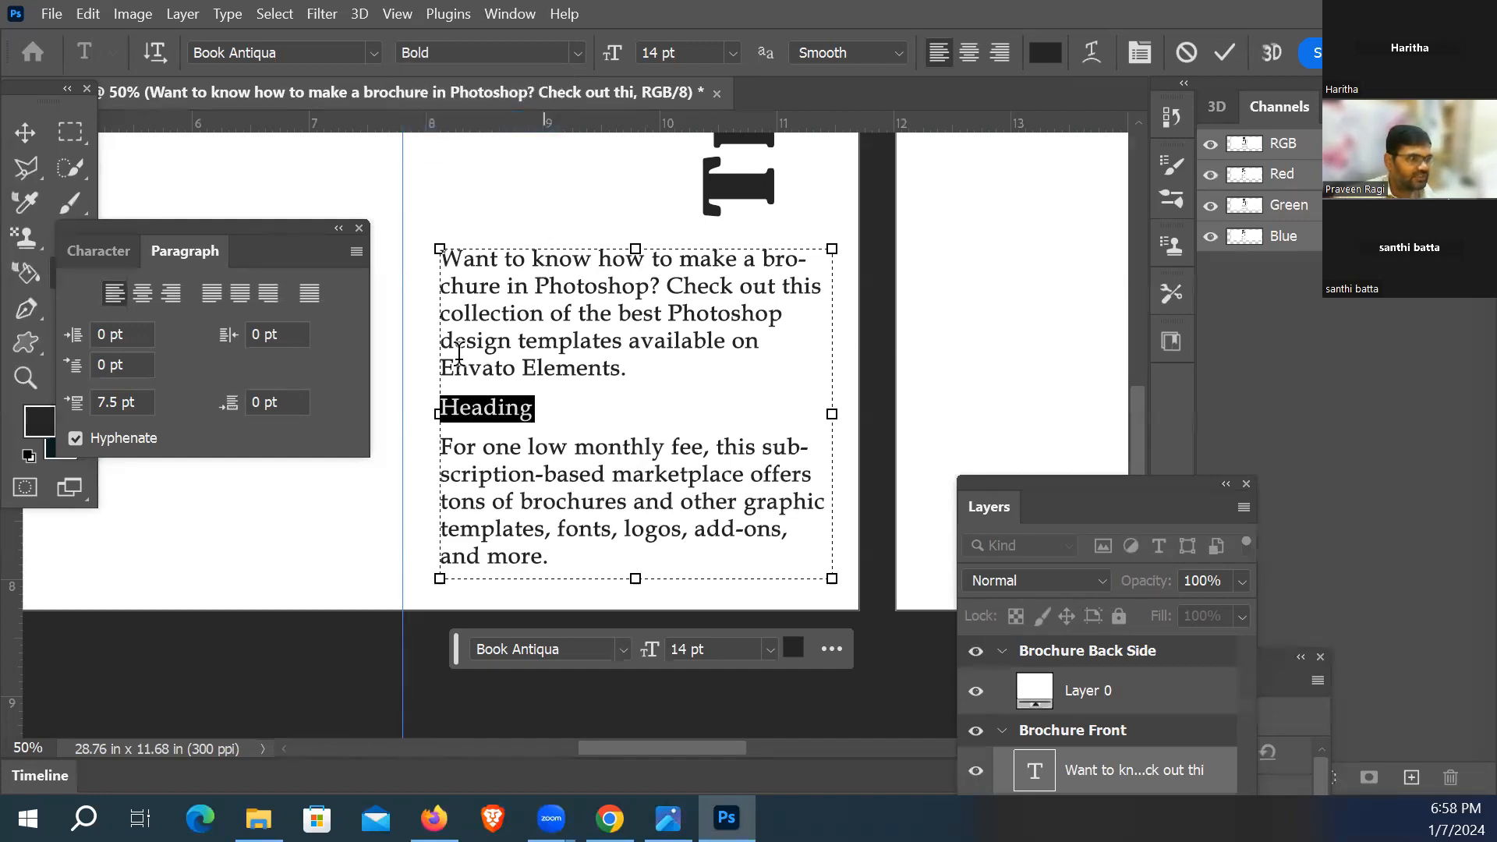
click(485, 447)
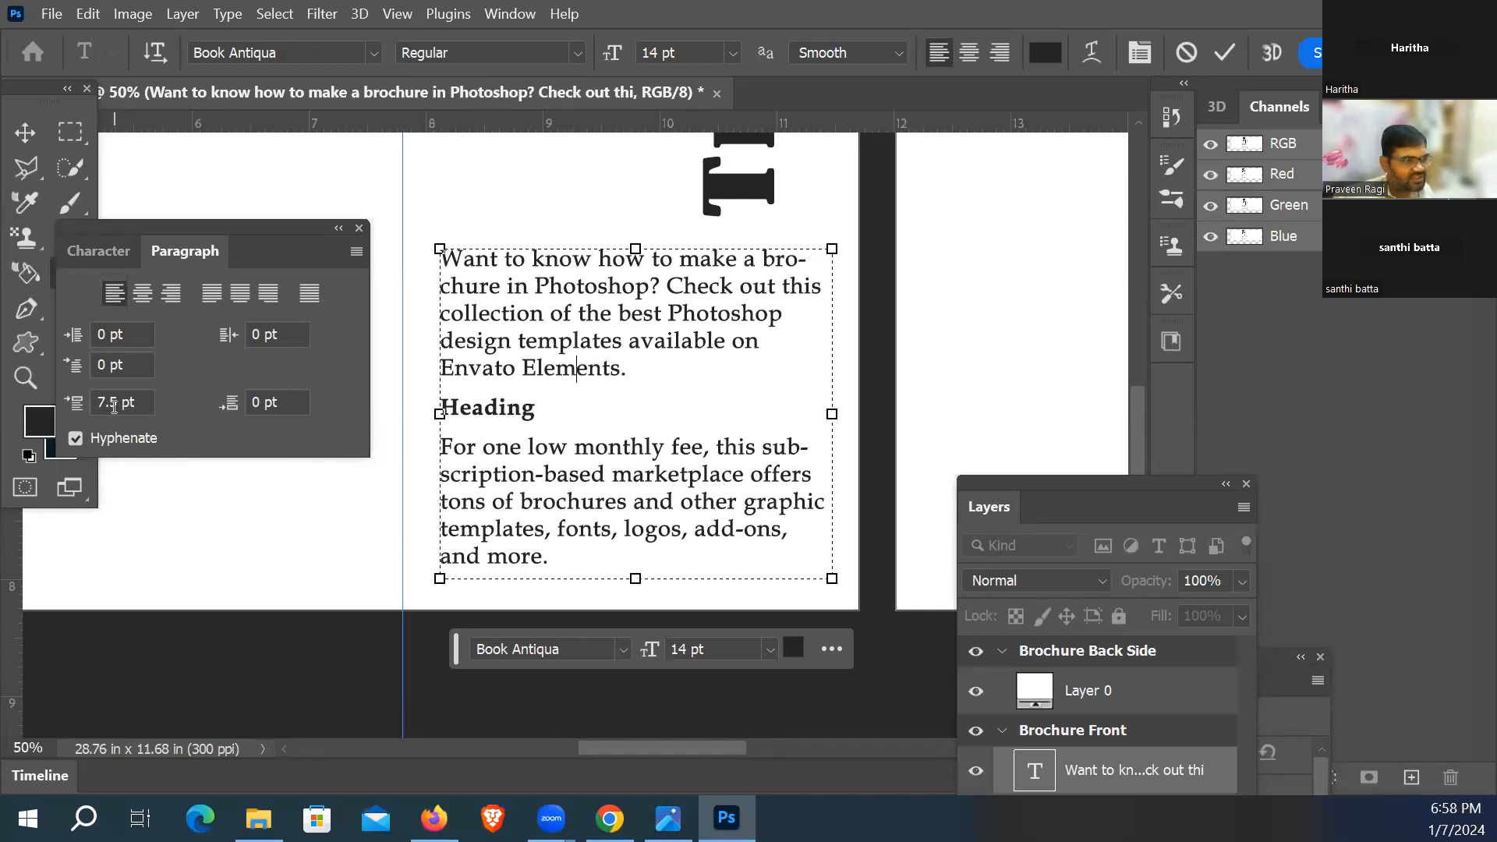
Step: Try 12 pt of space after the "Heading" line, undo it, and set the line's space before to 0 pt
click(506, 408)
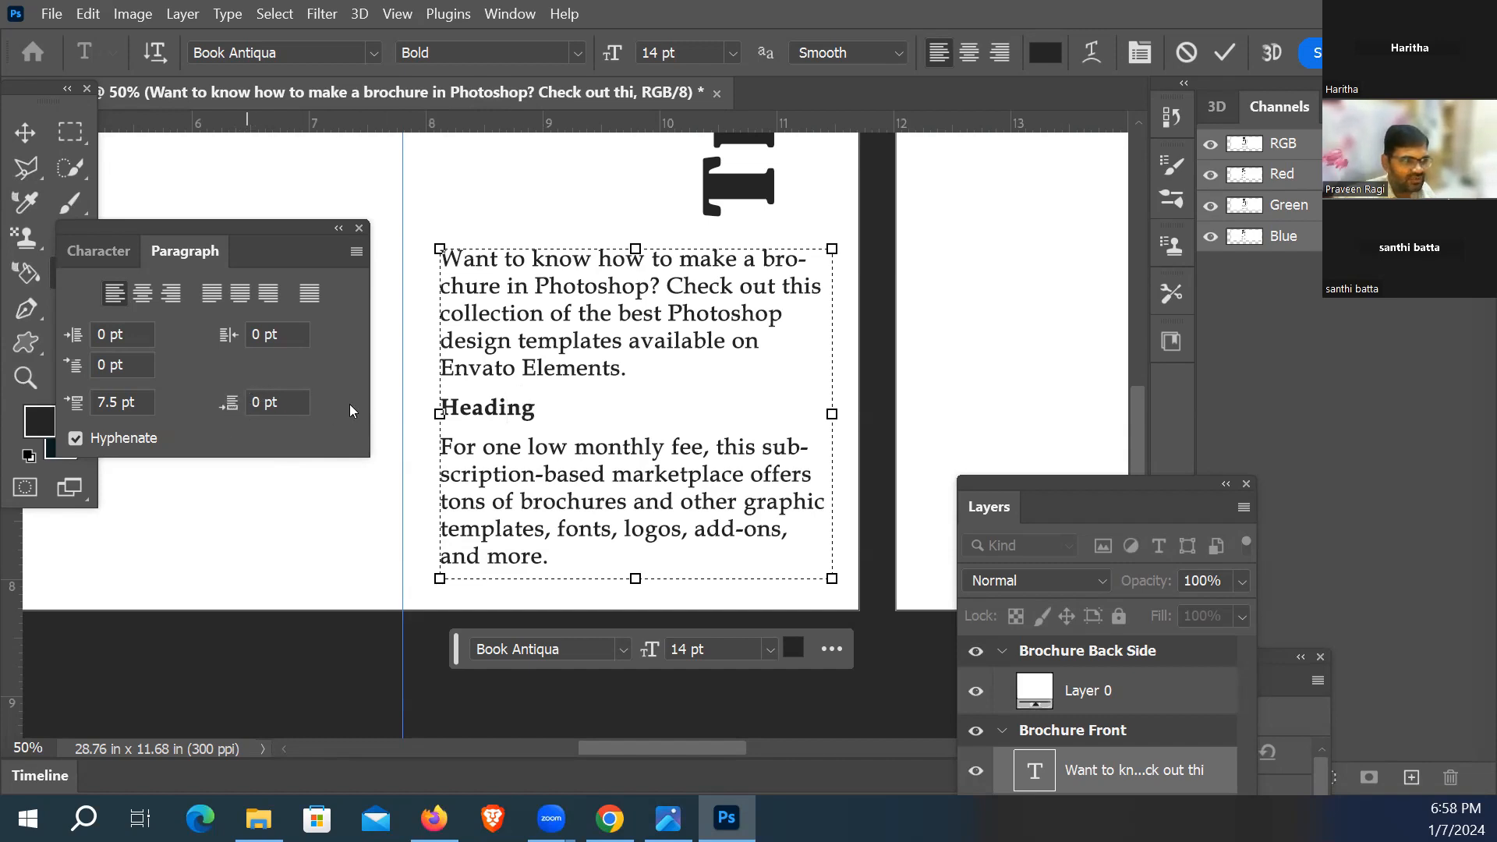
drag(456, 401, 483, 406)
click(483, 407)
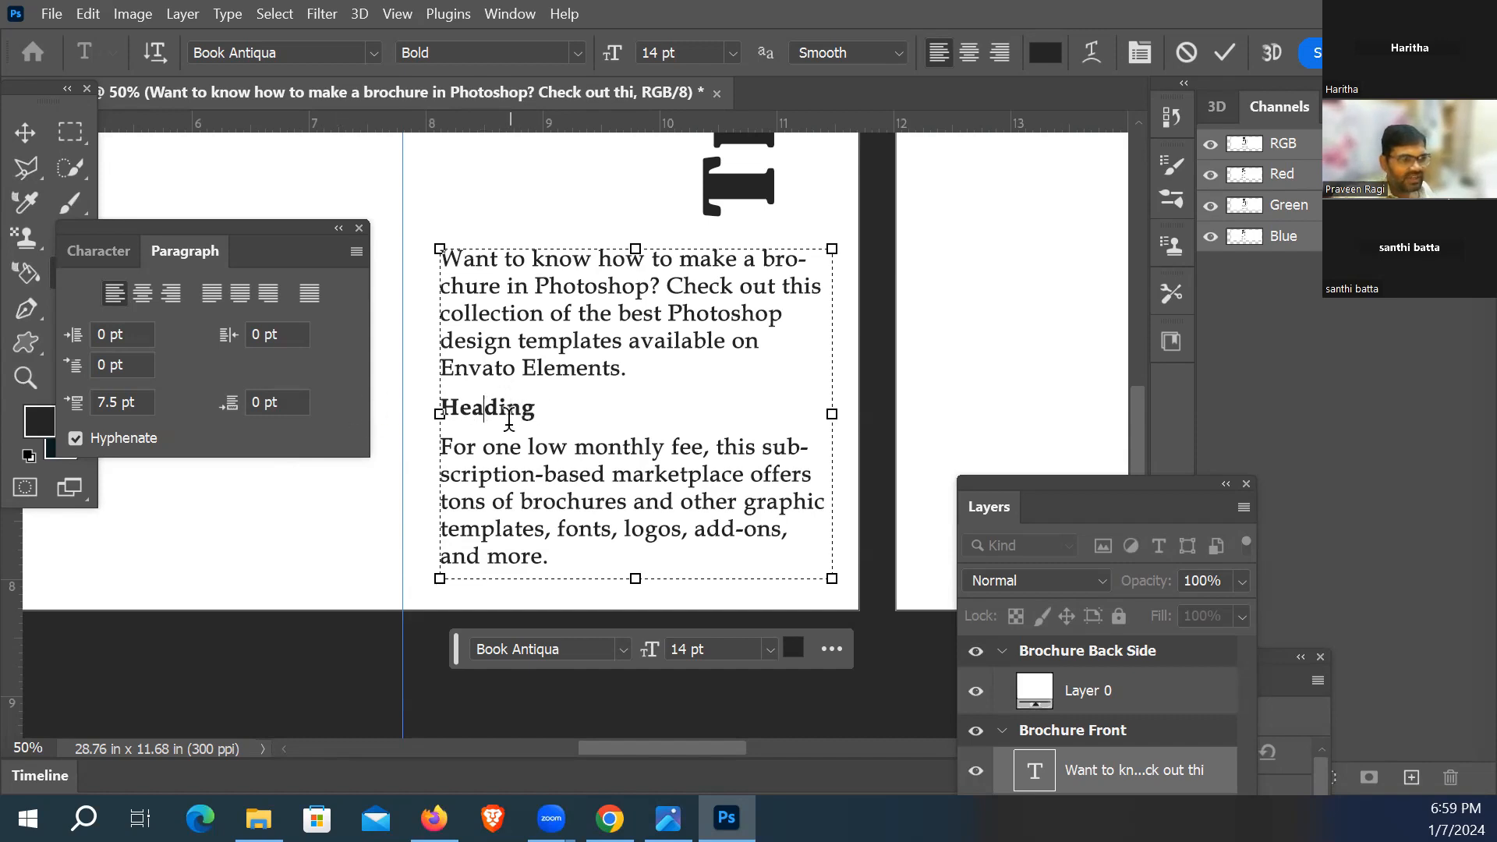
drag(227, 406, 265, 407)
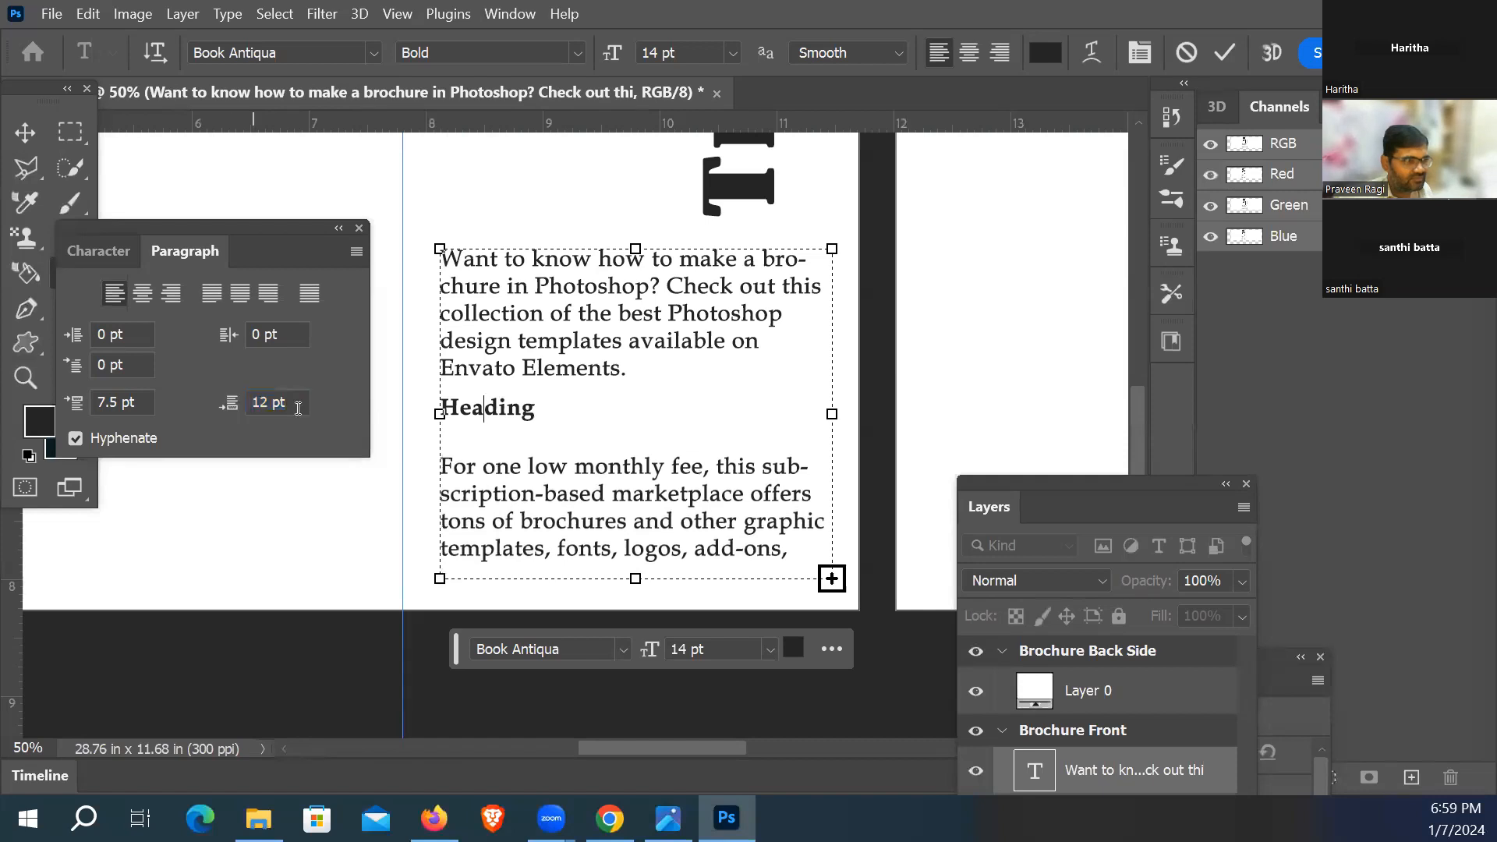
key(ctrl+z)
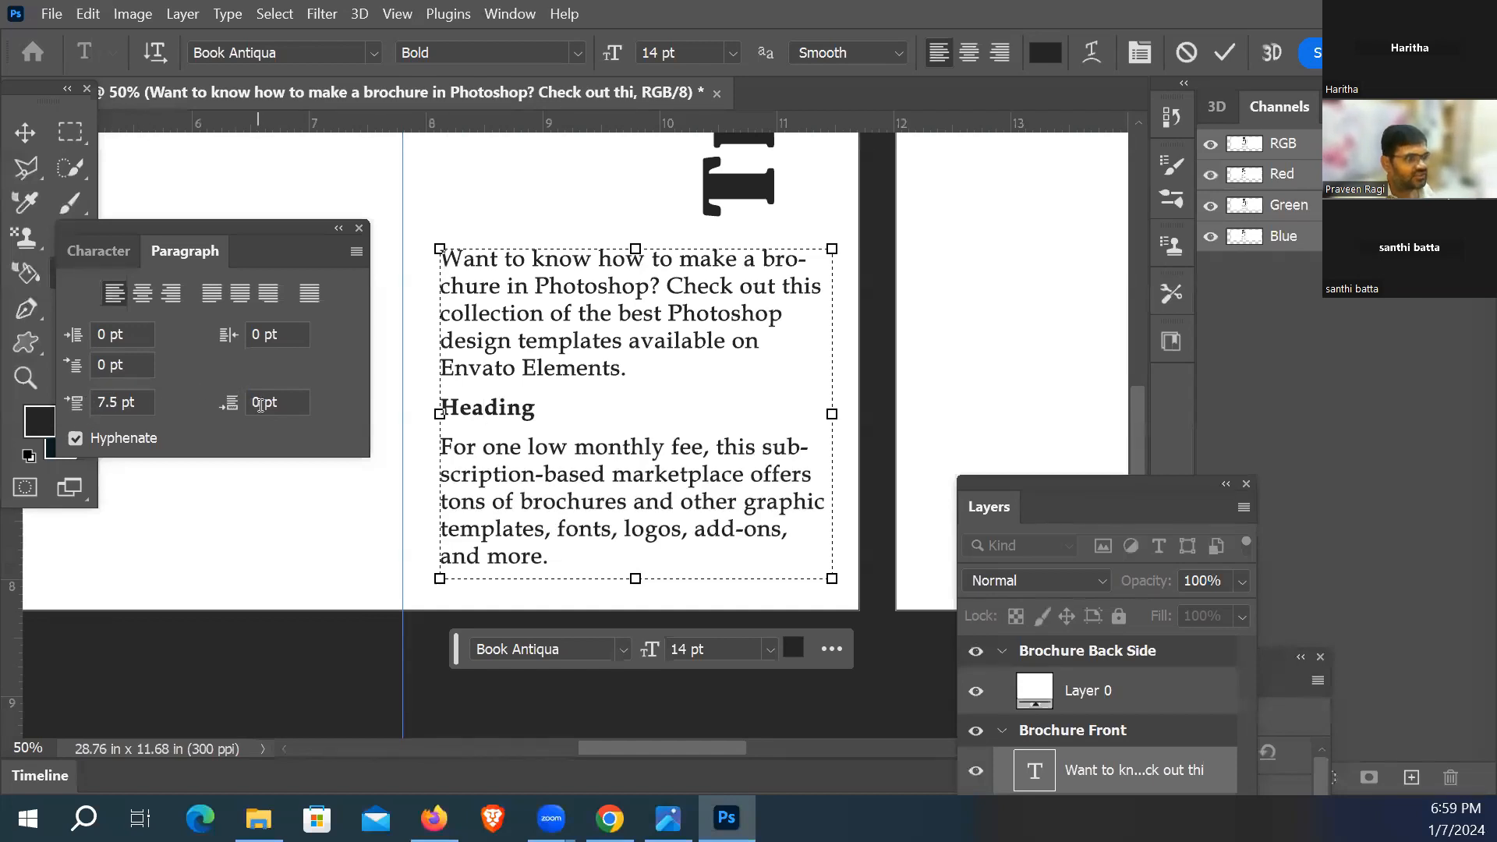
click(141, 401)
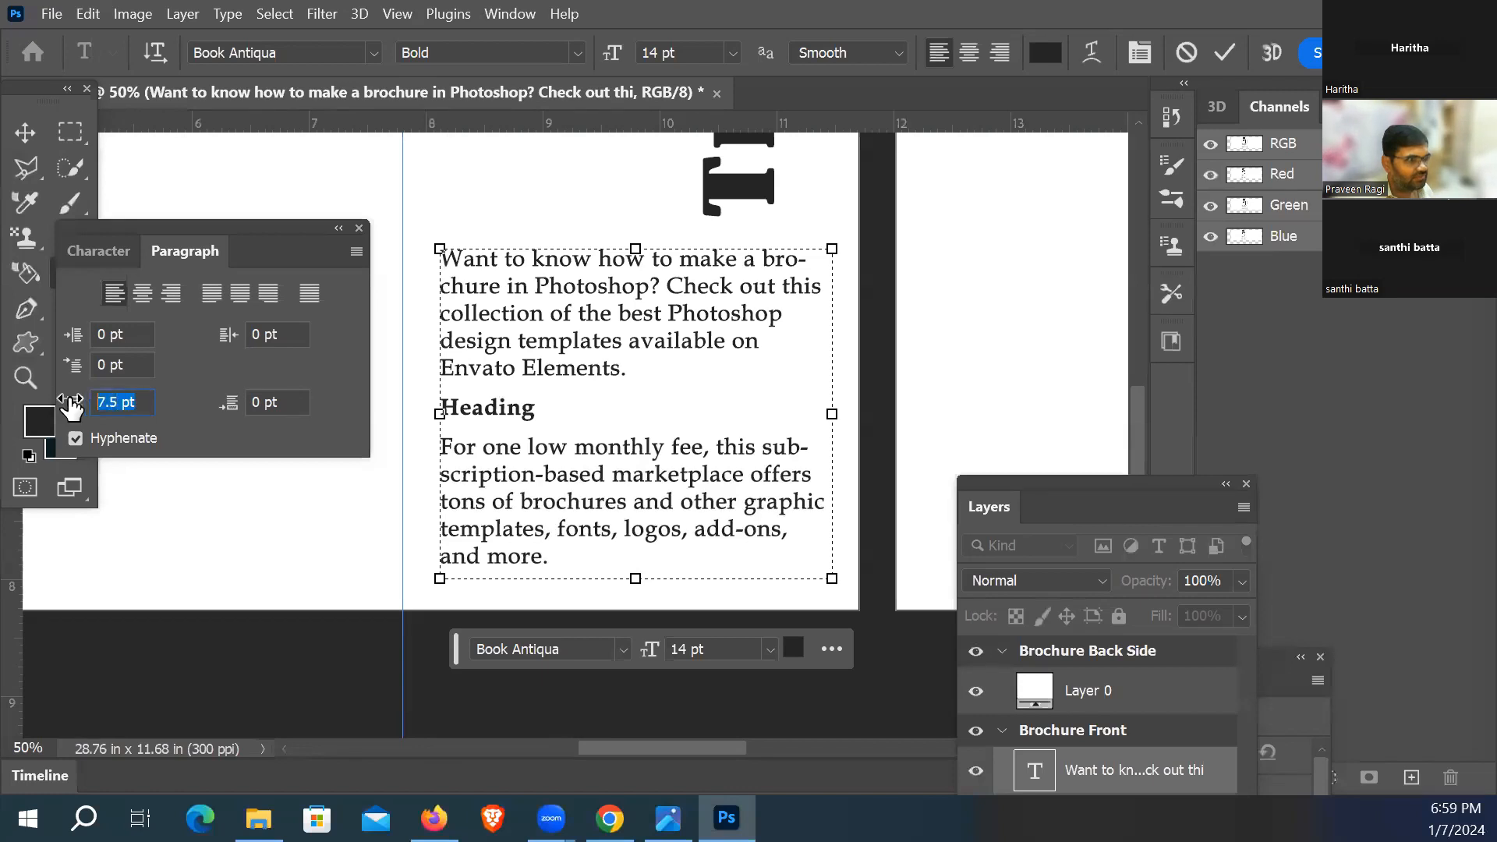
text(0)
key(Return)
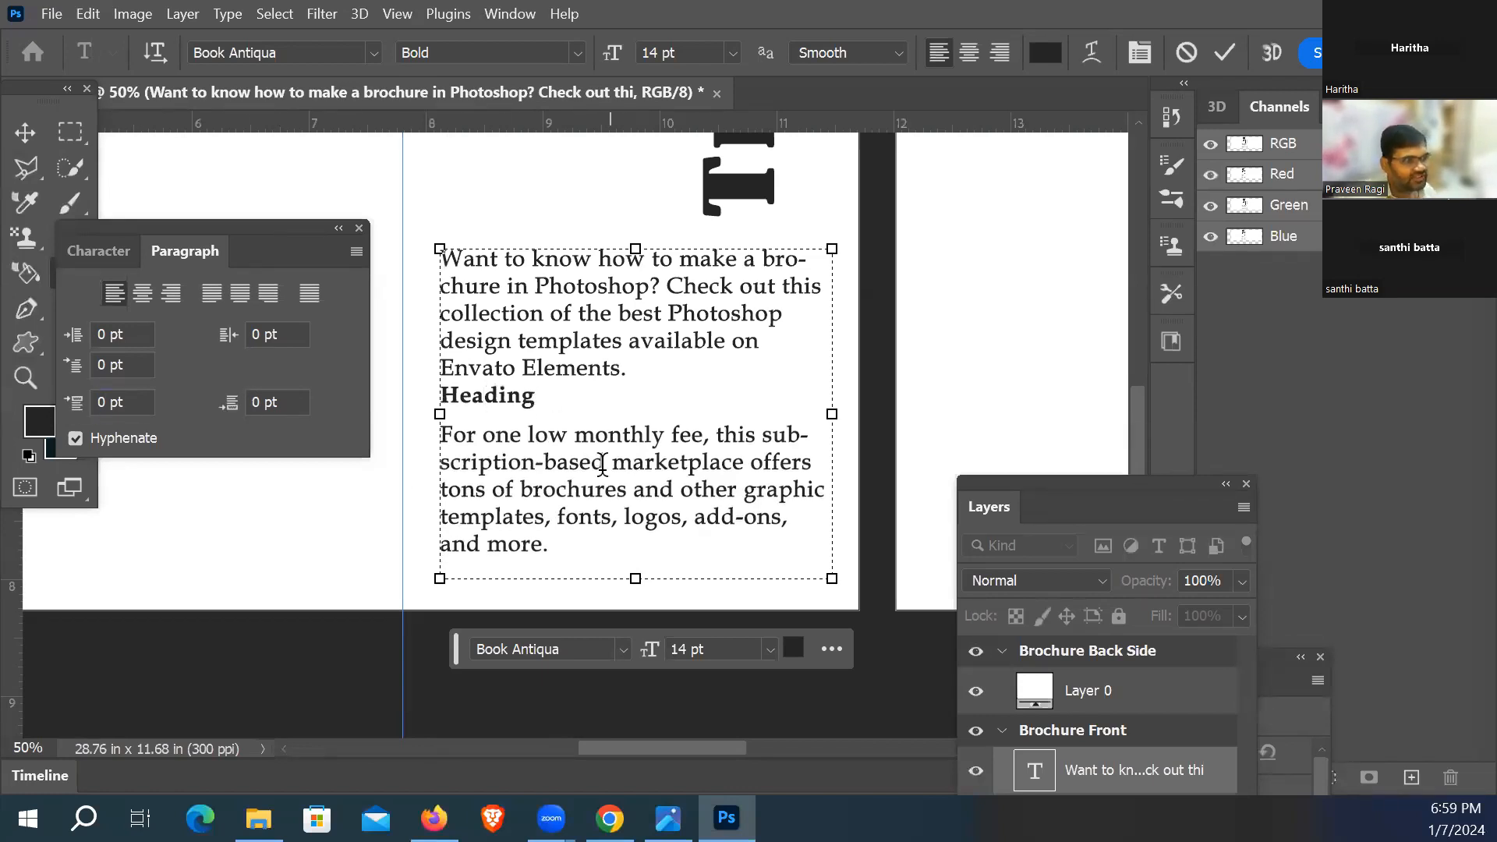
Step: Set the space before to 0 pt and the space after to 5.5 pt for all text in the box
key(ctrl+a)
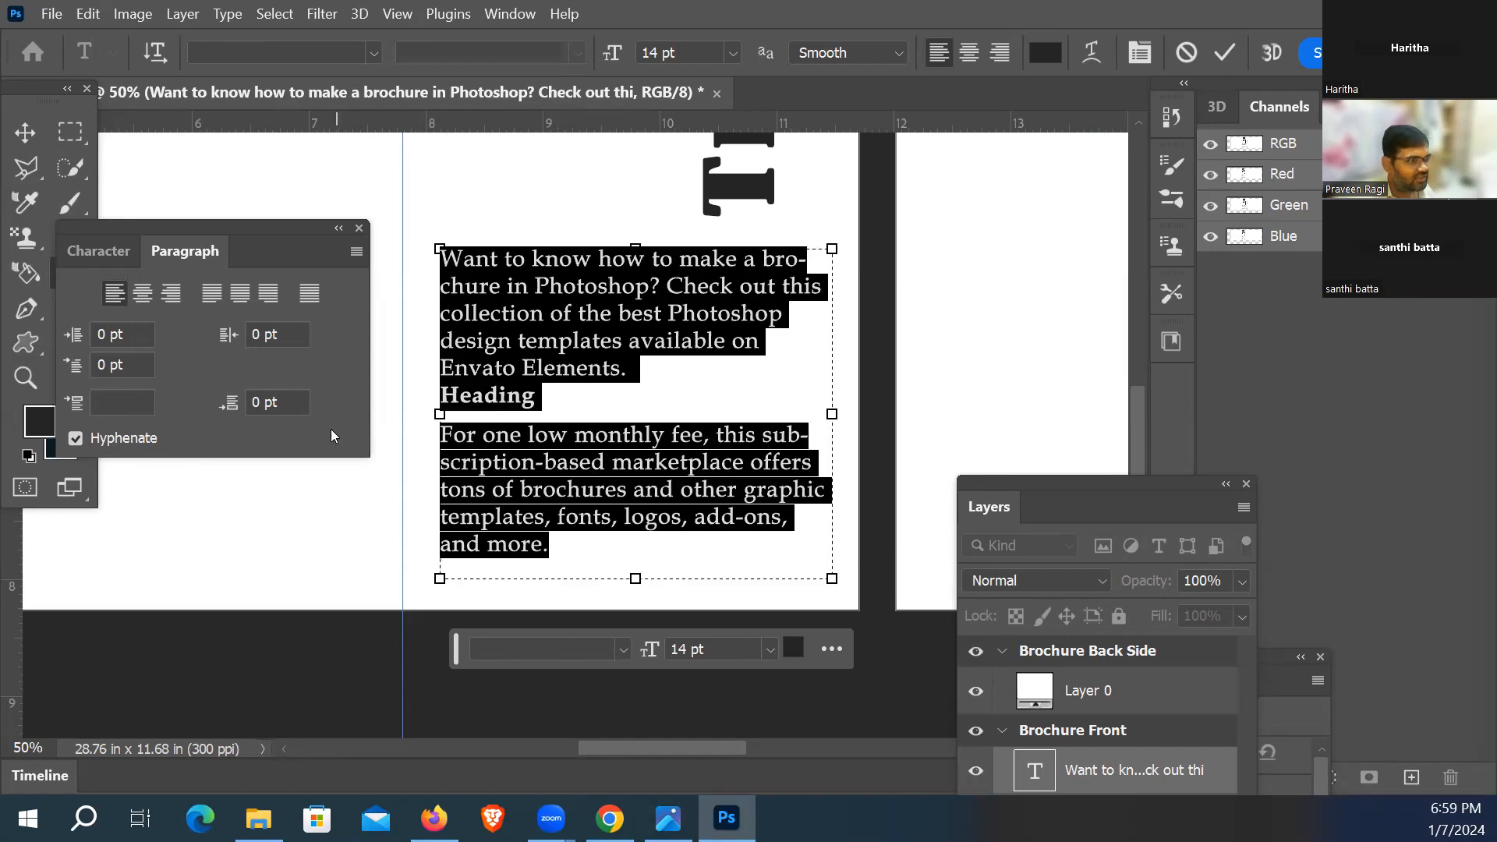
click(131, 403)
text(0)
key(Return)
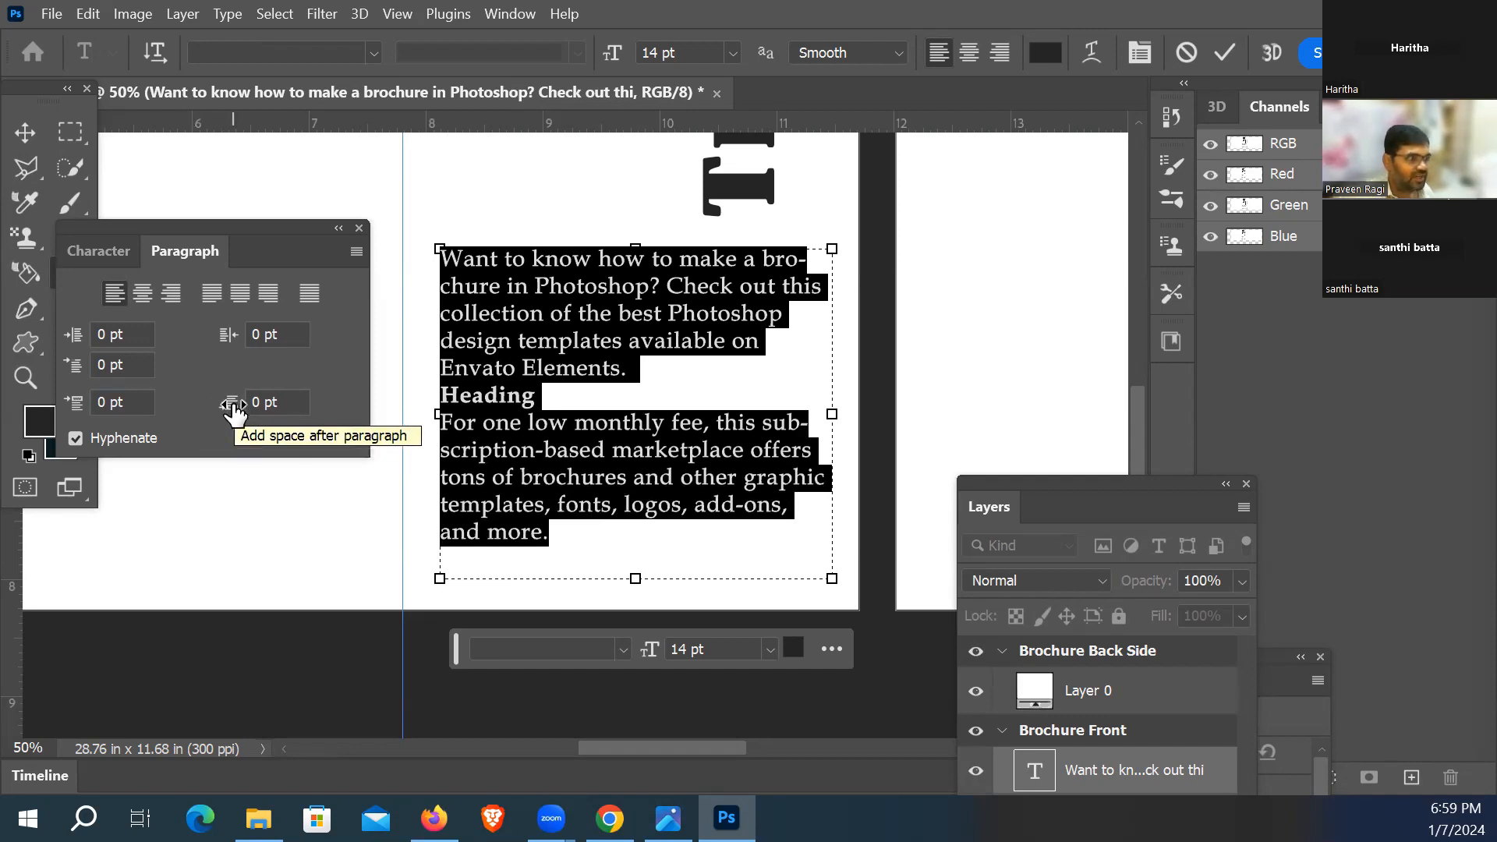
drag(234, 414, 252, 410)
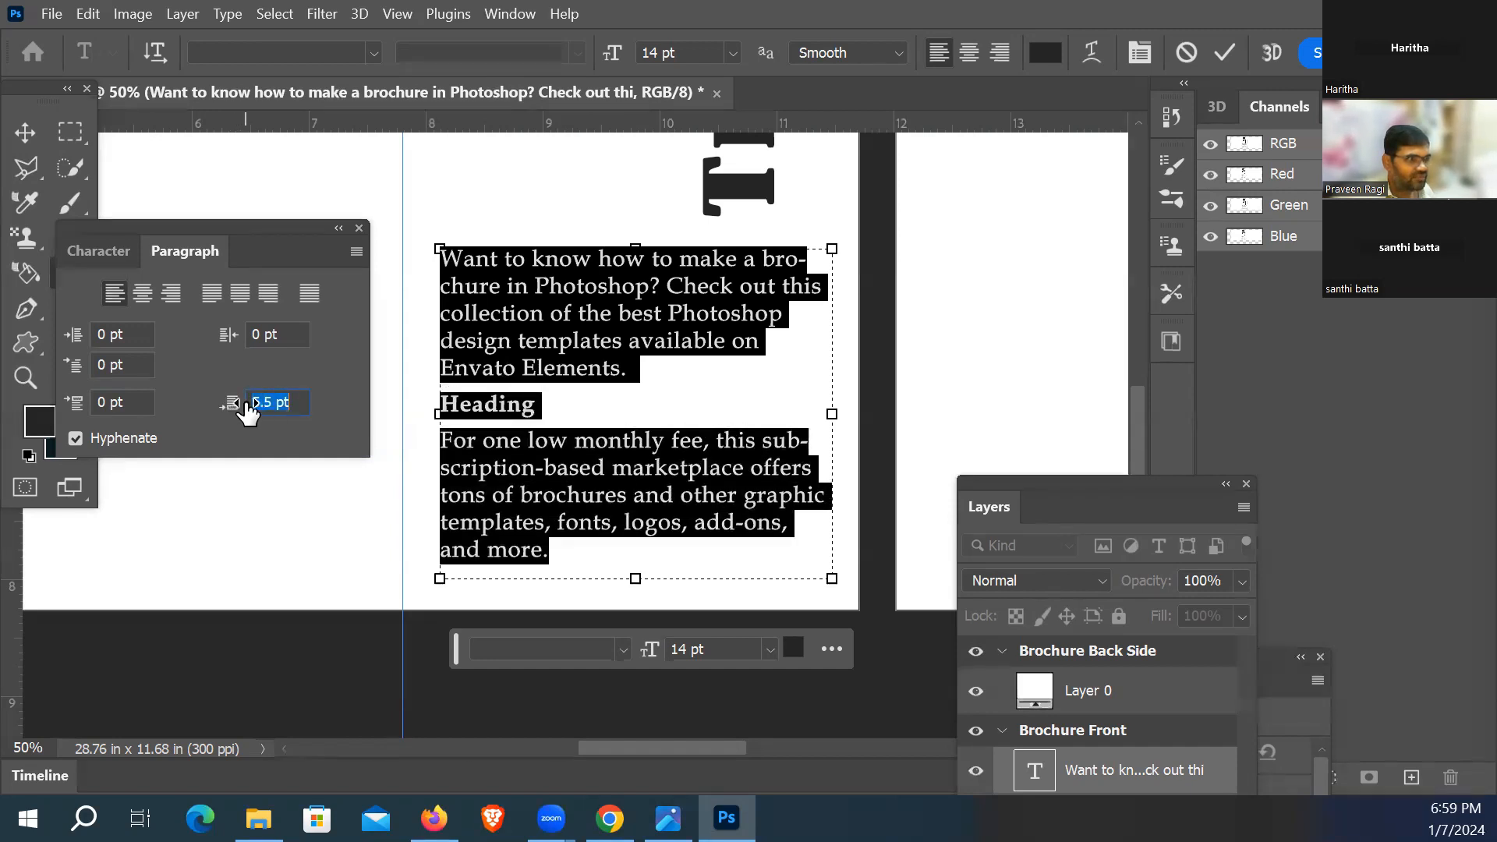
Step: Set the space before the "Heading" line to 6.5 pt and reposition the Paragraph panel clear of the toolbar
click(508, 466)
click(501, 407)
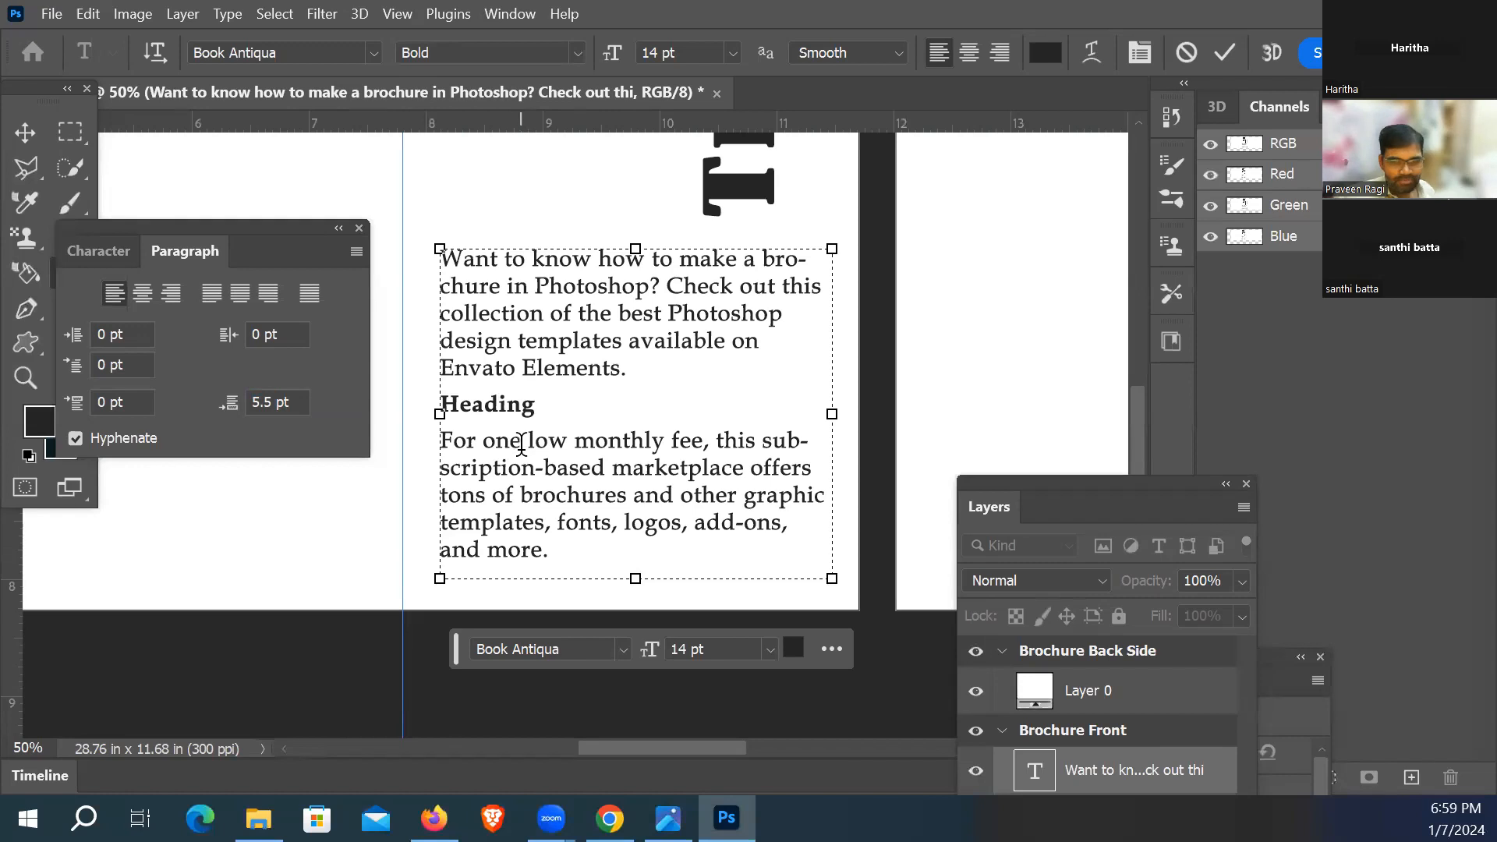
drag(485, 404, 508, 404)
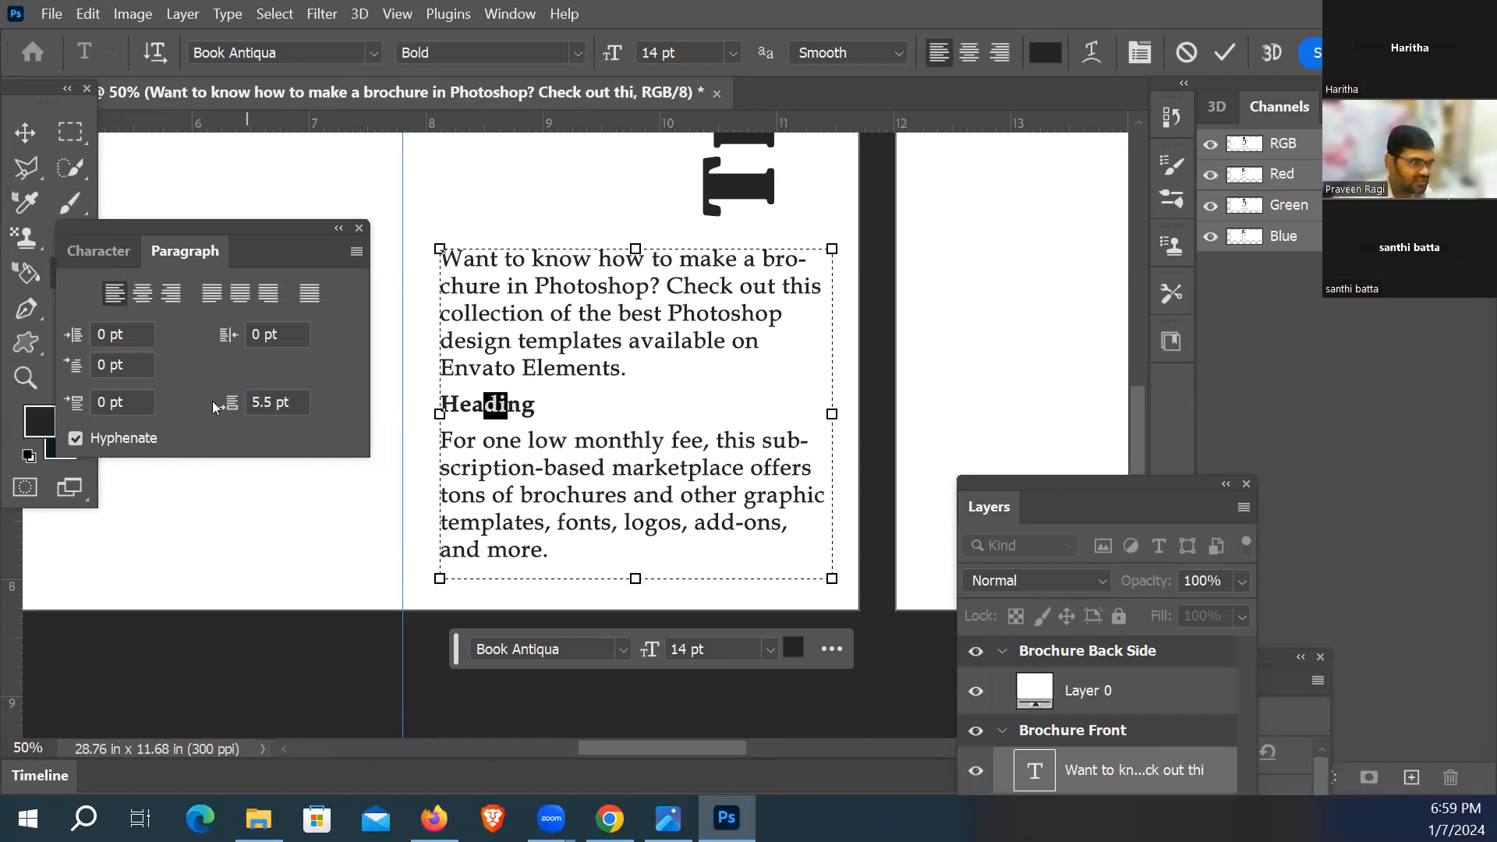
drag(88, 407, 105, 404)
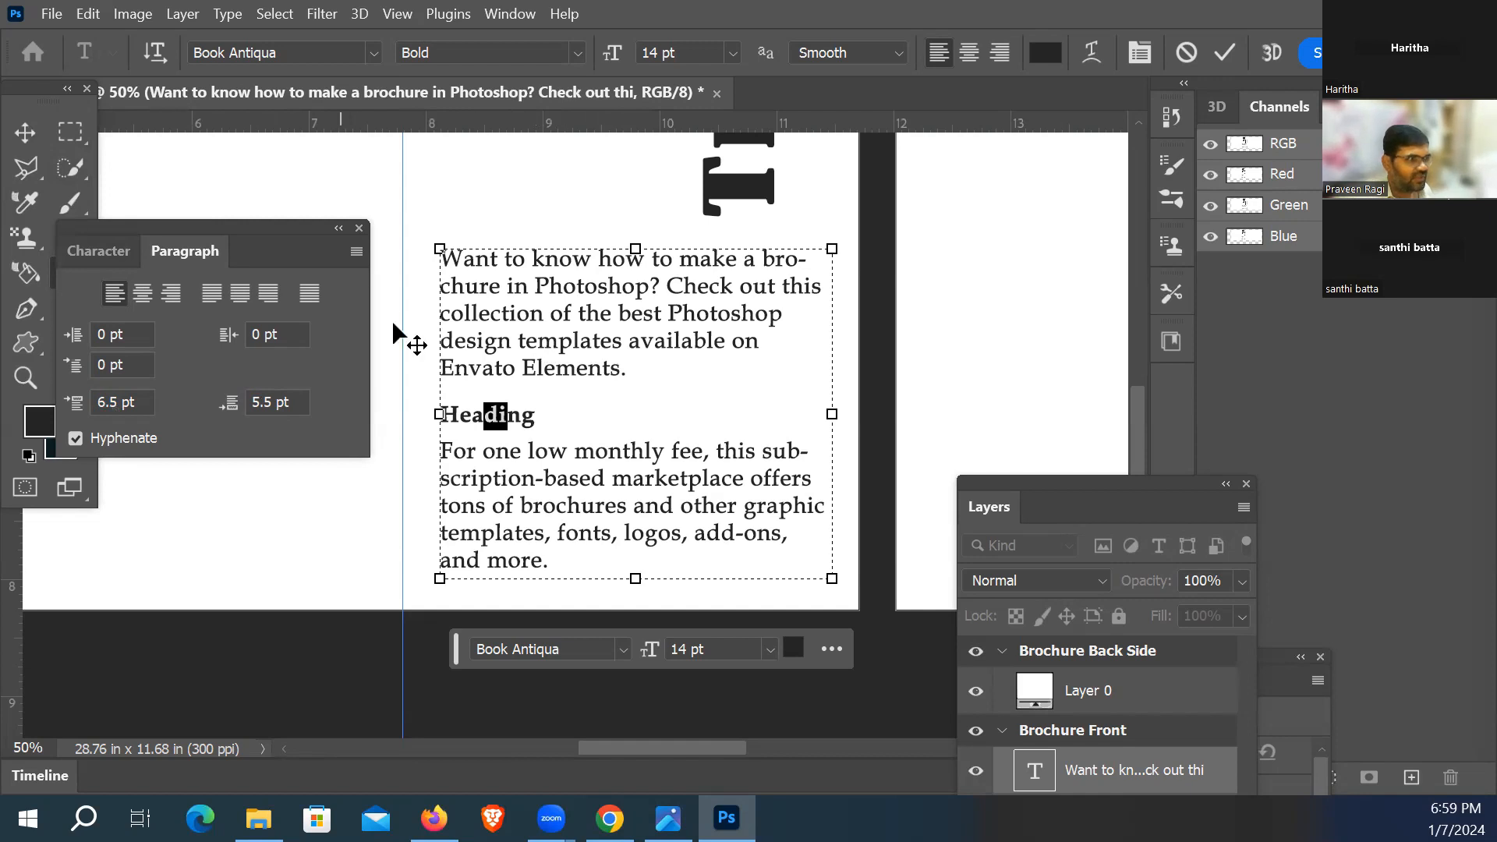
drag(247, 229, 289, 198)
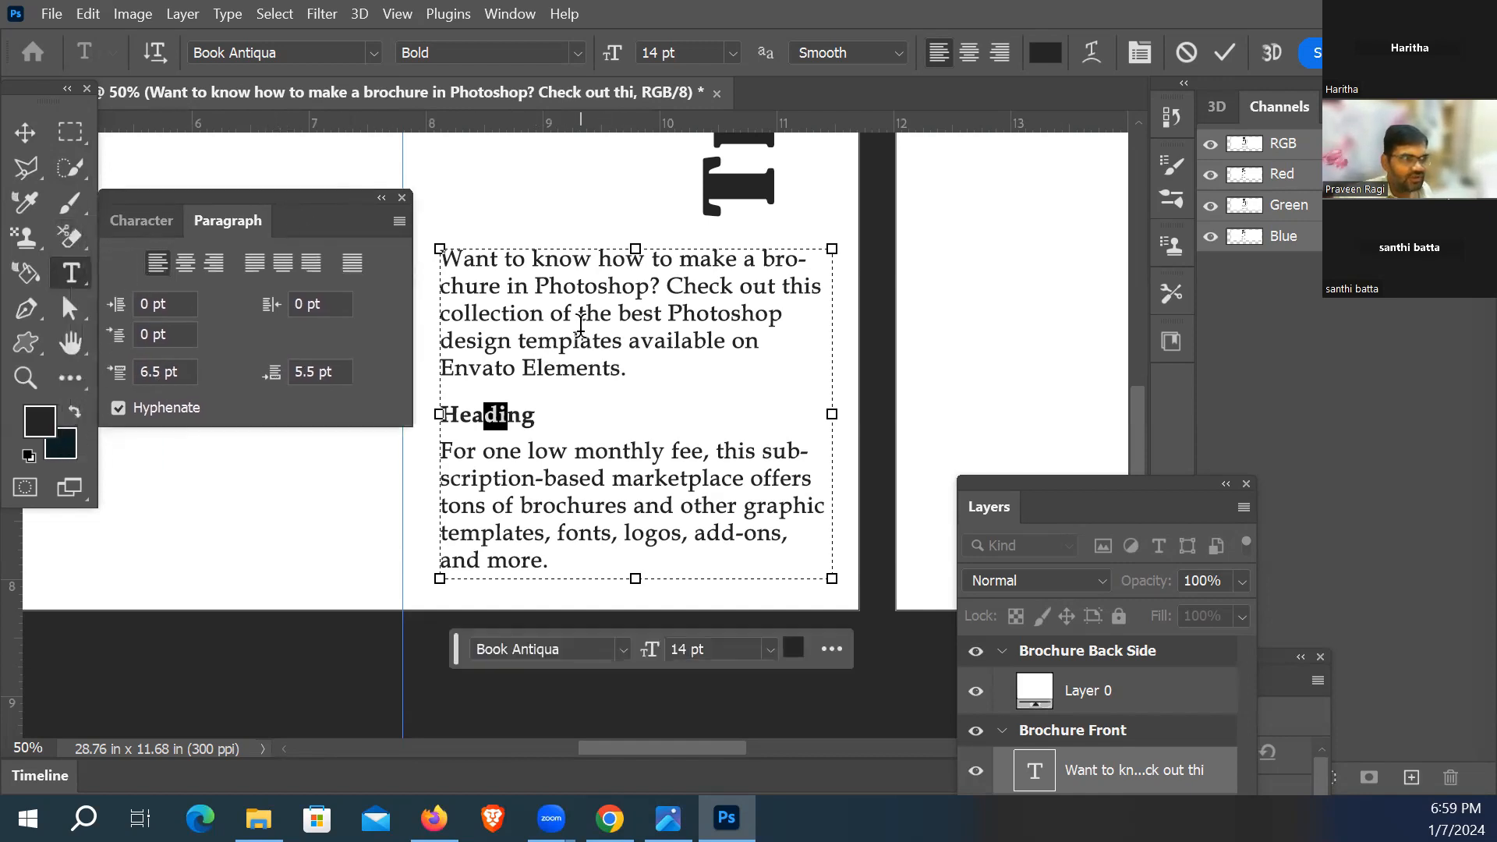
Step: Select all the text in the box and turn off hyphenation
click(581, 341)
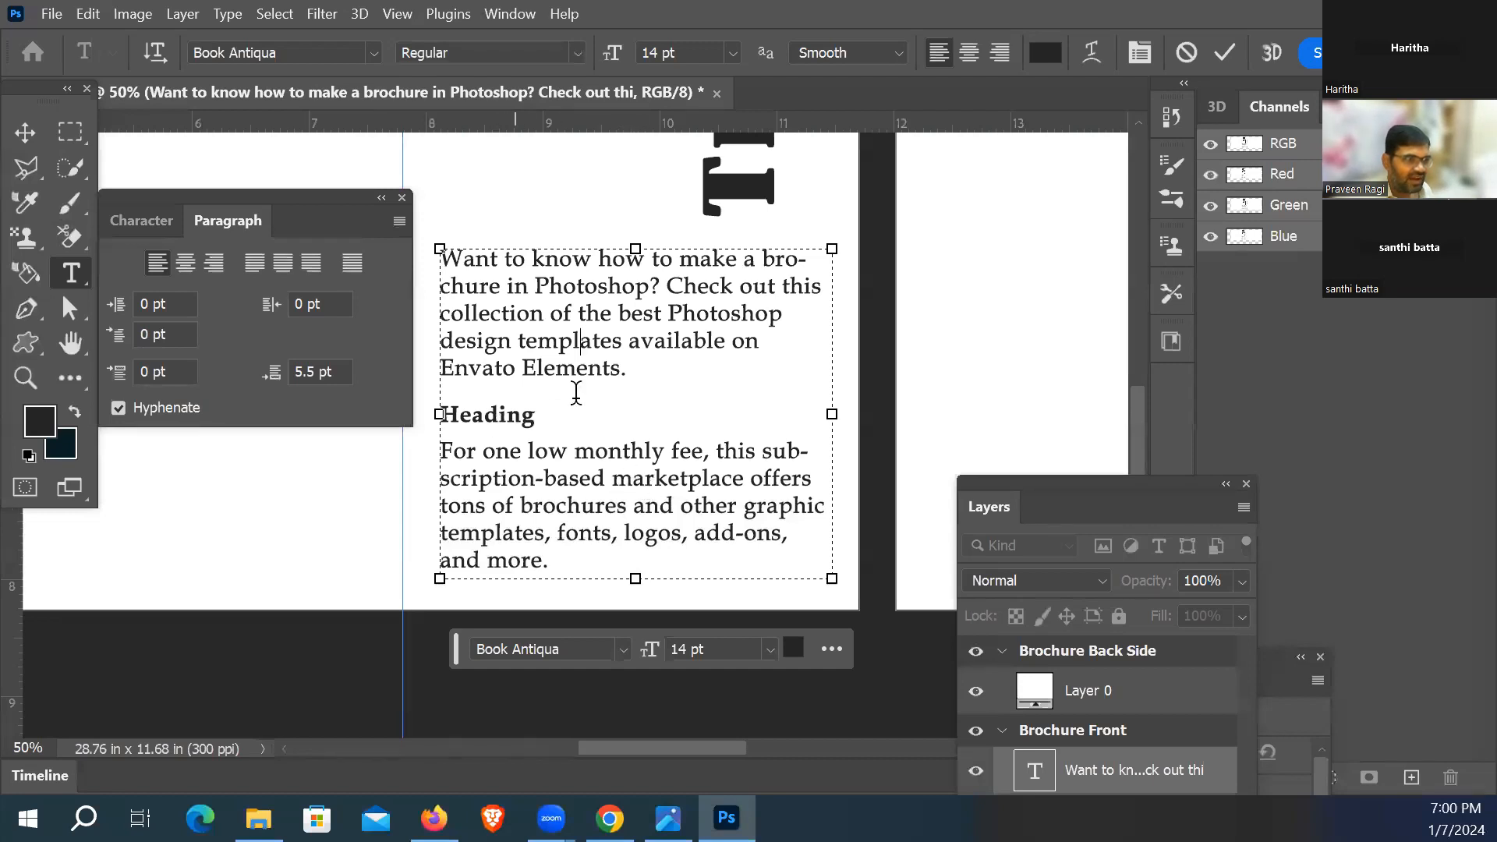
shift+click(575, 559)
drag(523, 505, 436, 237)
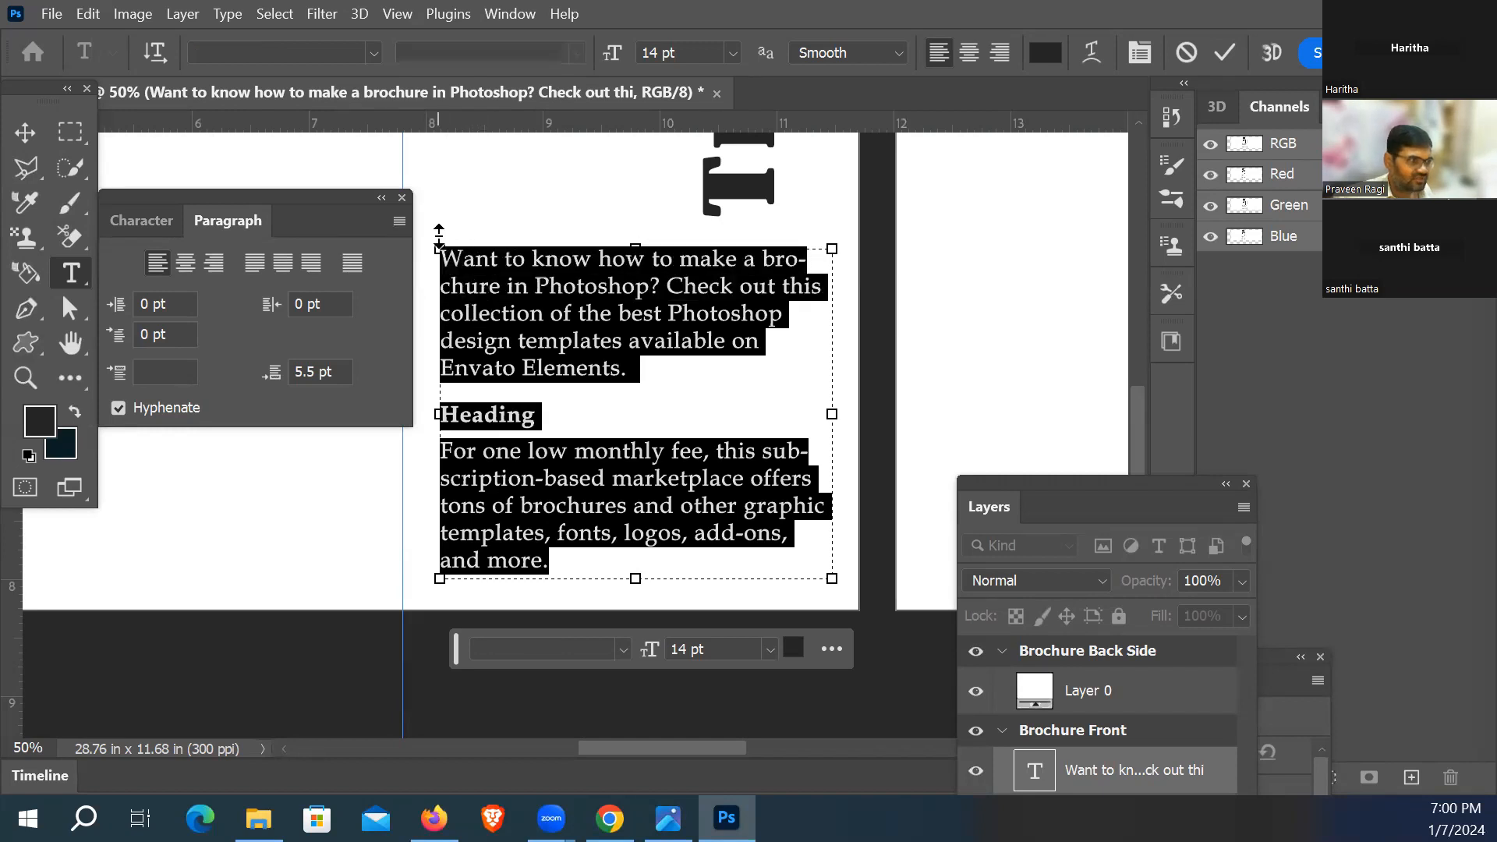
click(119, 409)
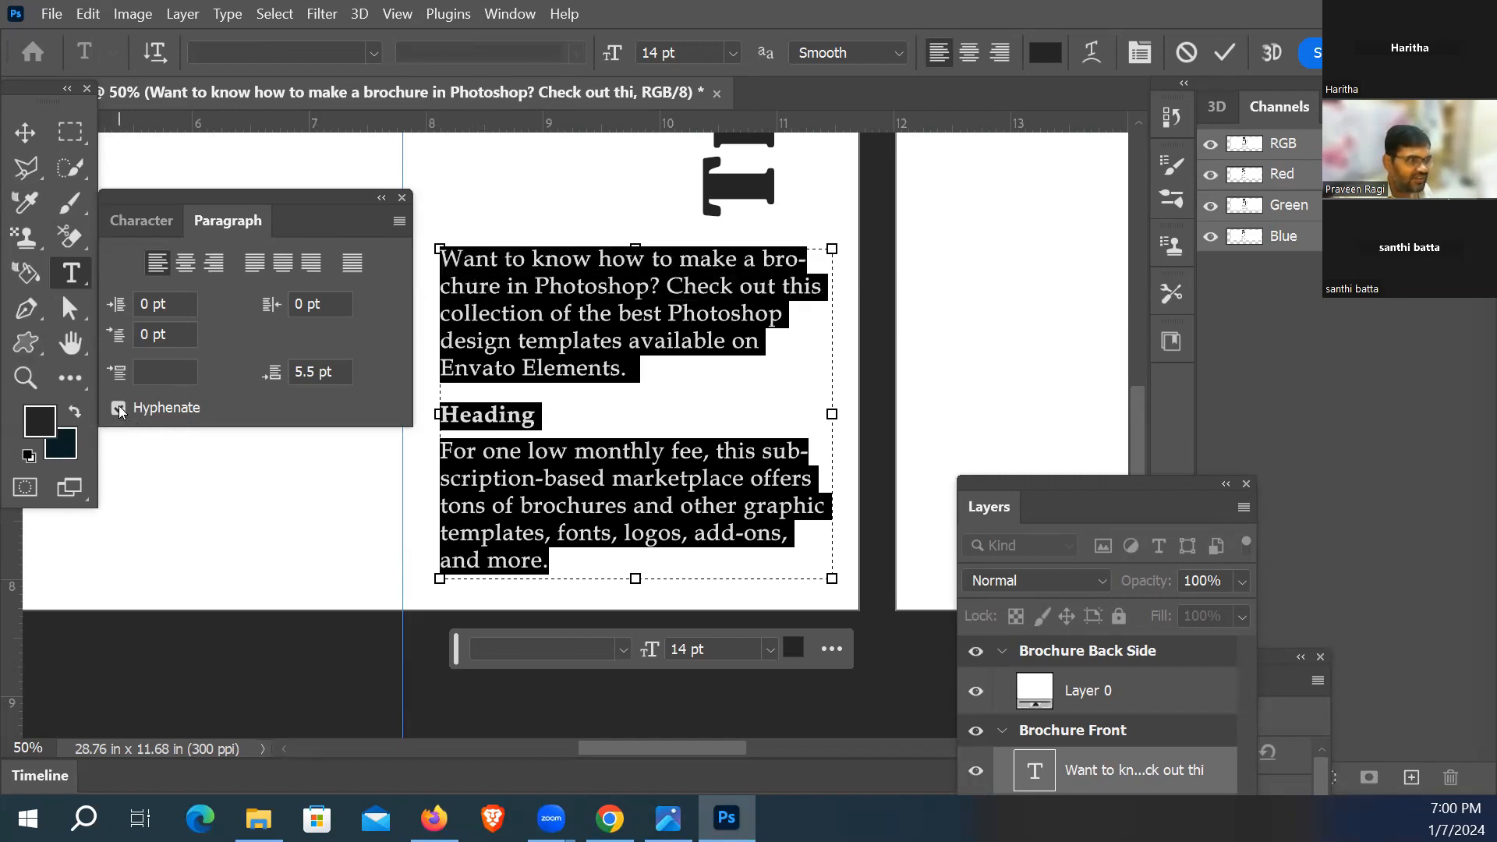
click(614, 294)
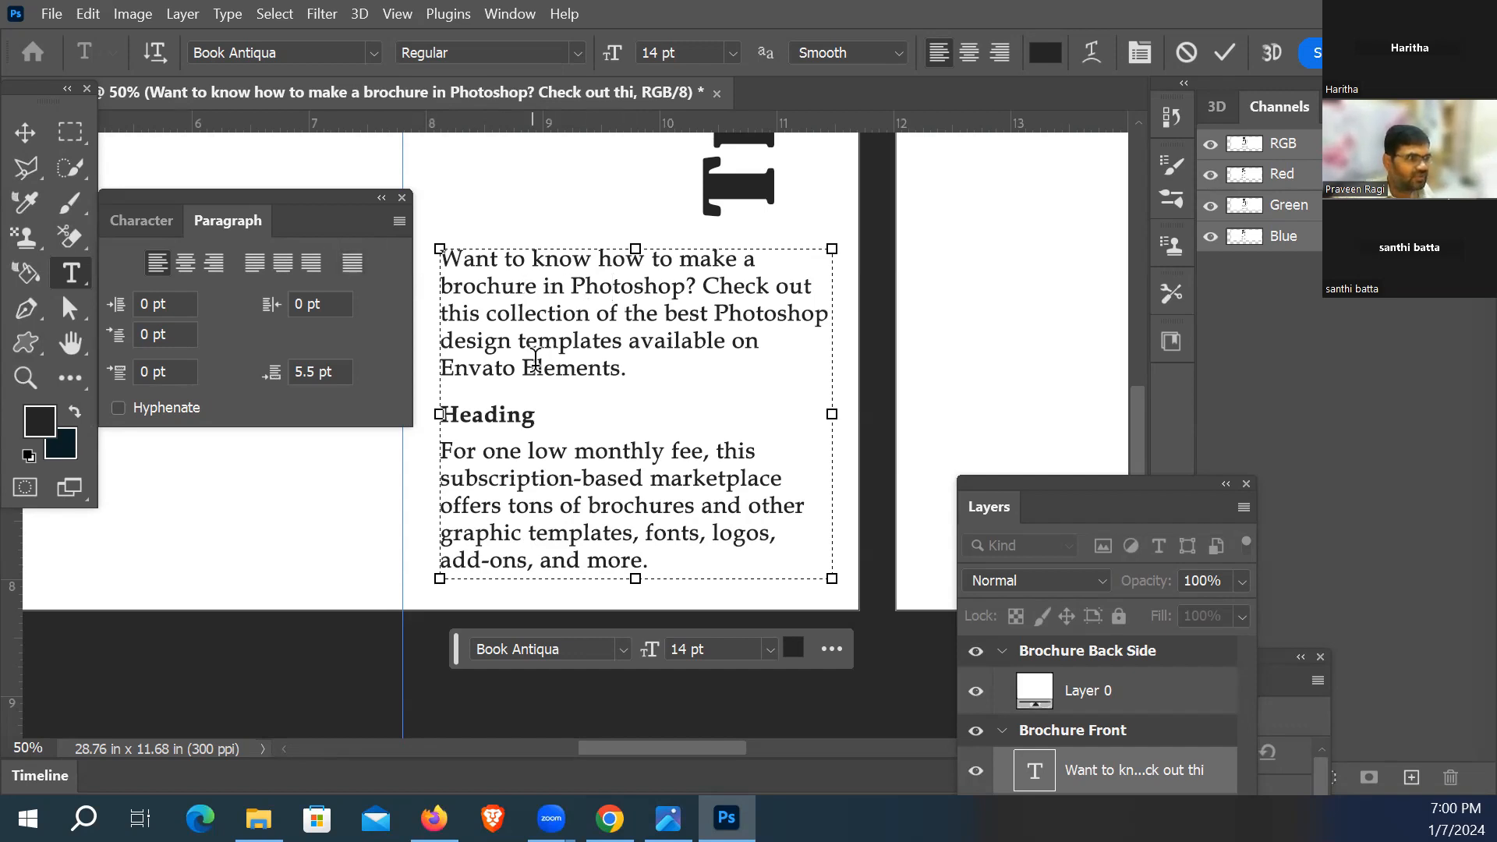
Step: Select the word "Heading" in the body text and colour it dark blue (#093b83)
drag(545, 417, 439, 415)
click(38, 421)
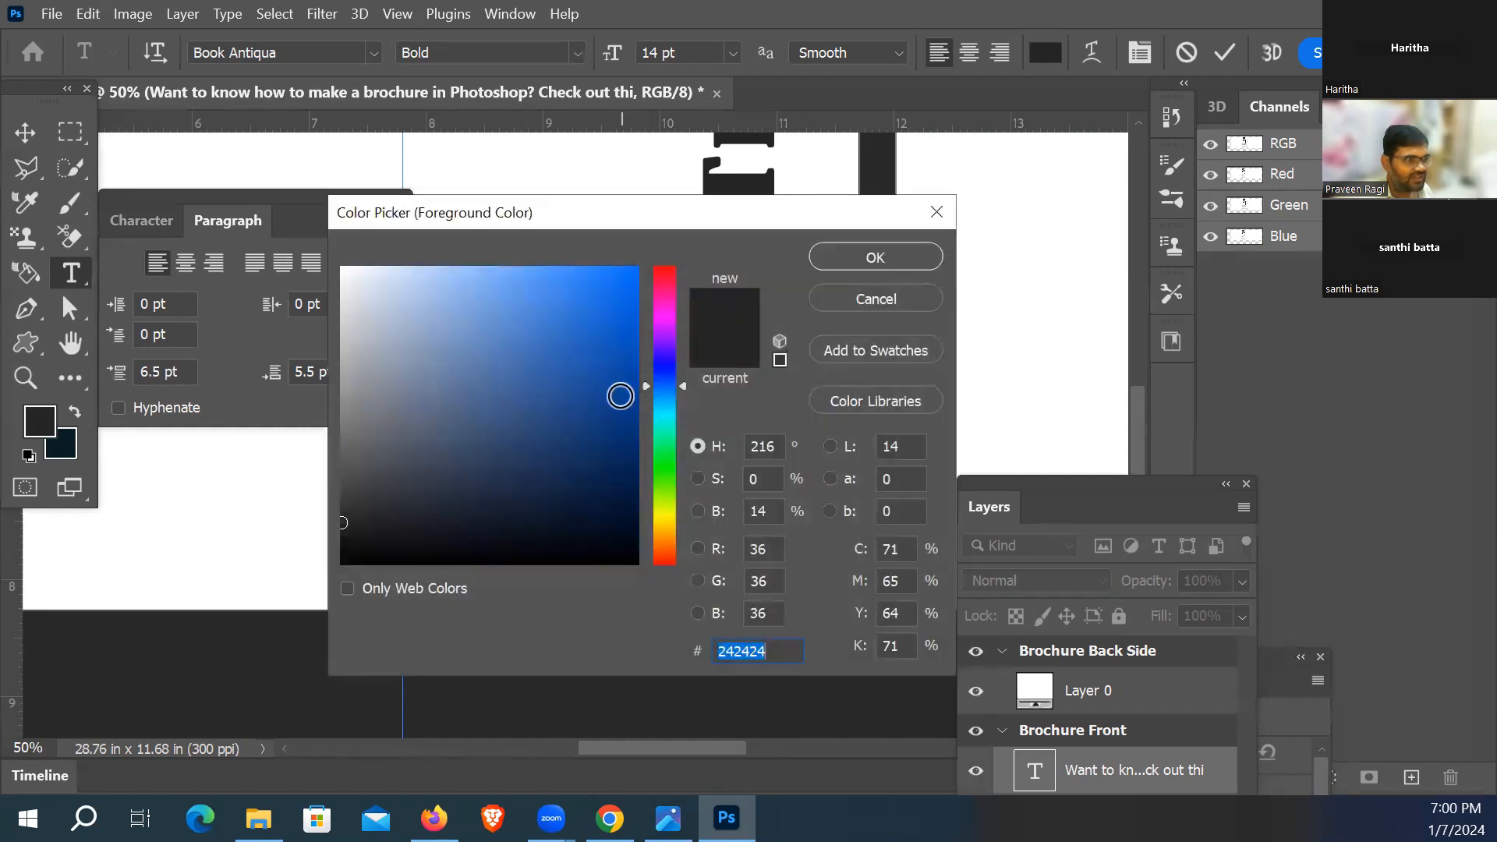
click(617, 412)
click(872, 263)
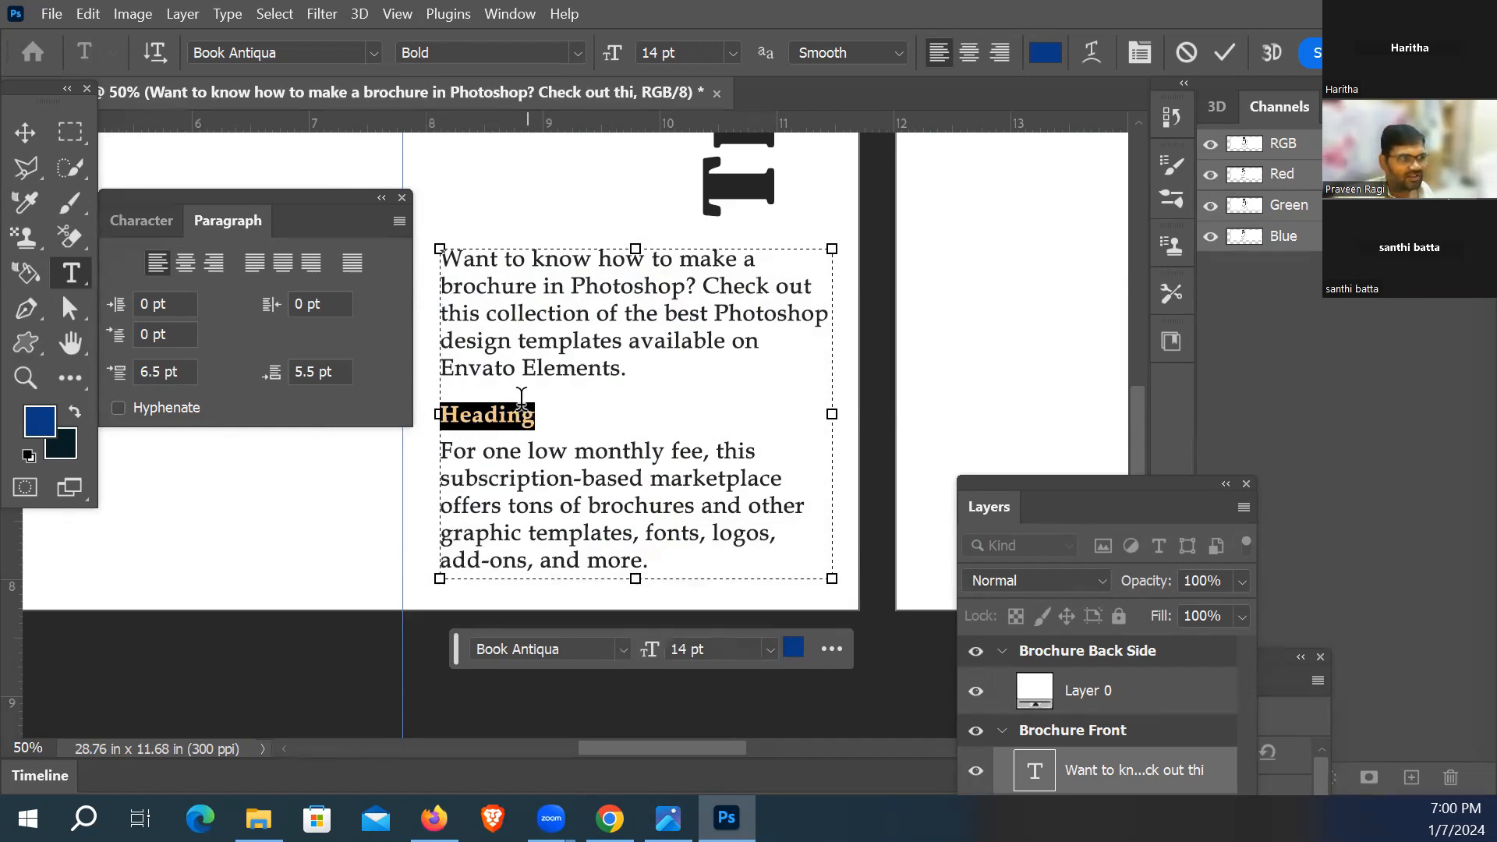
Step: Bring up the foreground colour values with the cursor in the first paragraph and examine the red, green and blue components
click(502, 368)
click(39, 421)
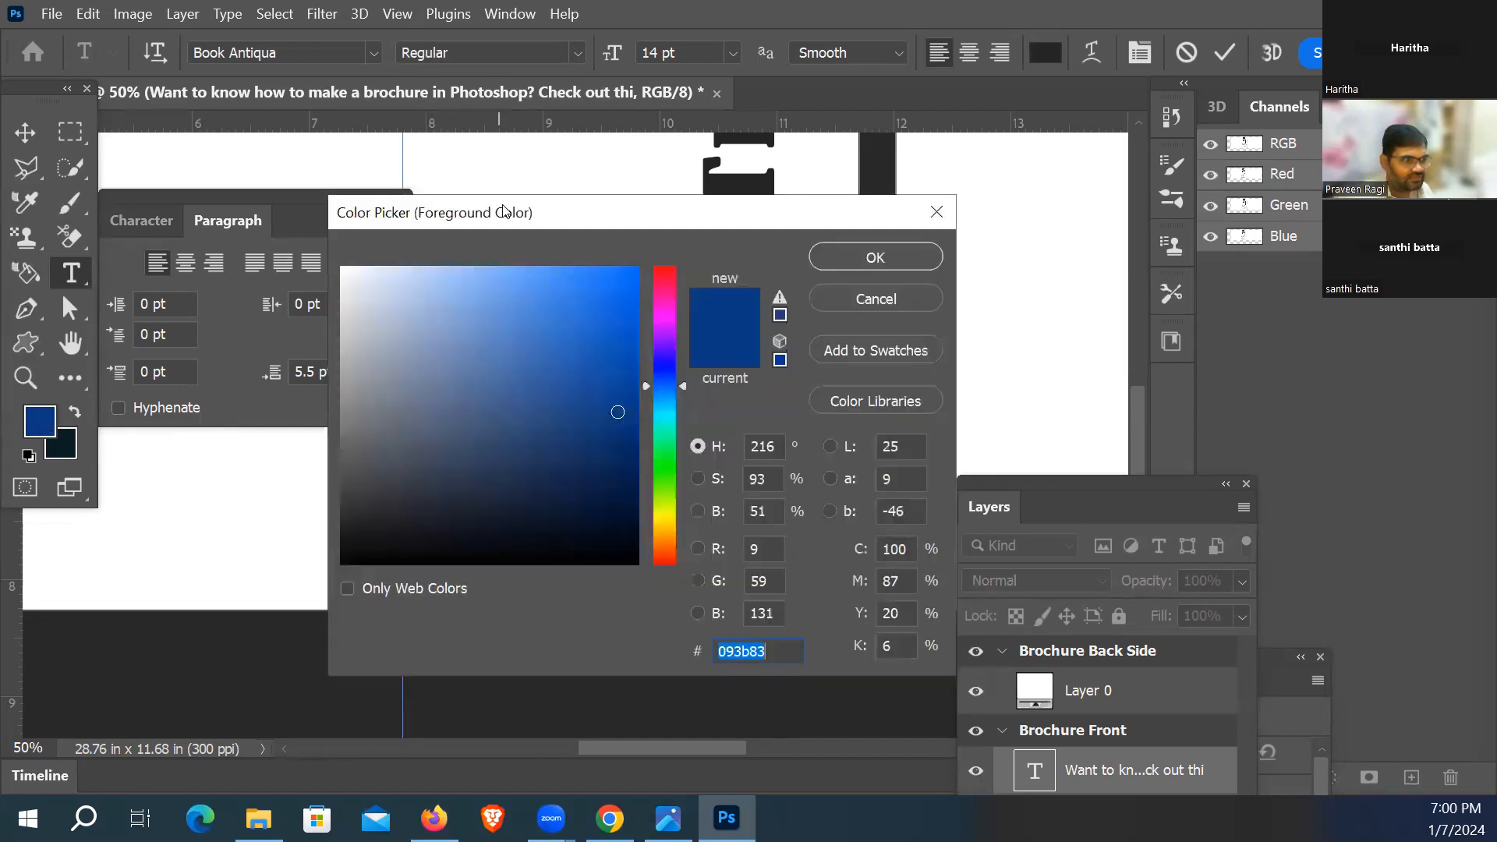
drag(503, 211, 371, 74)
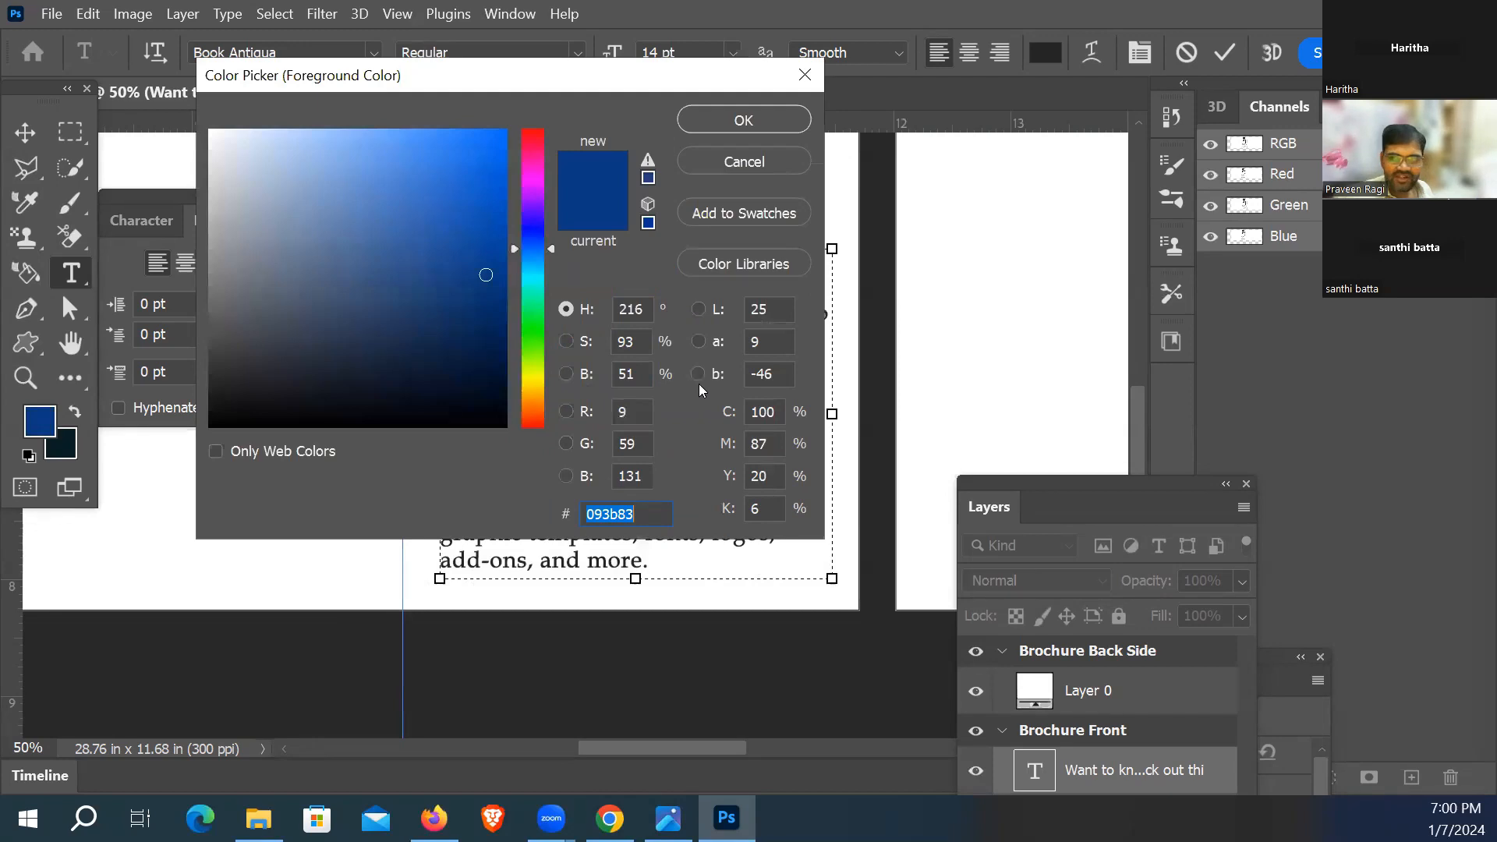
click(626, 413)
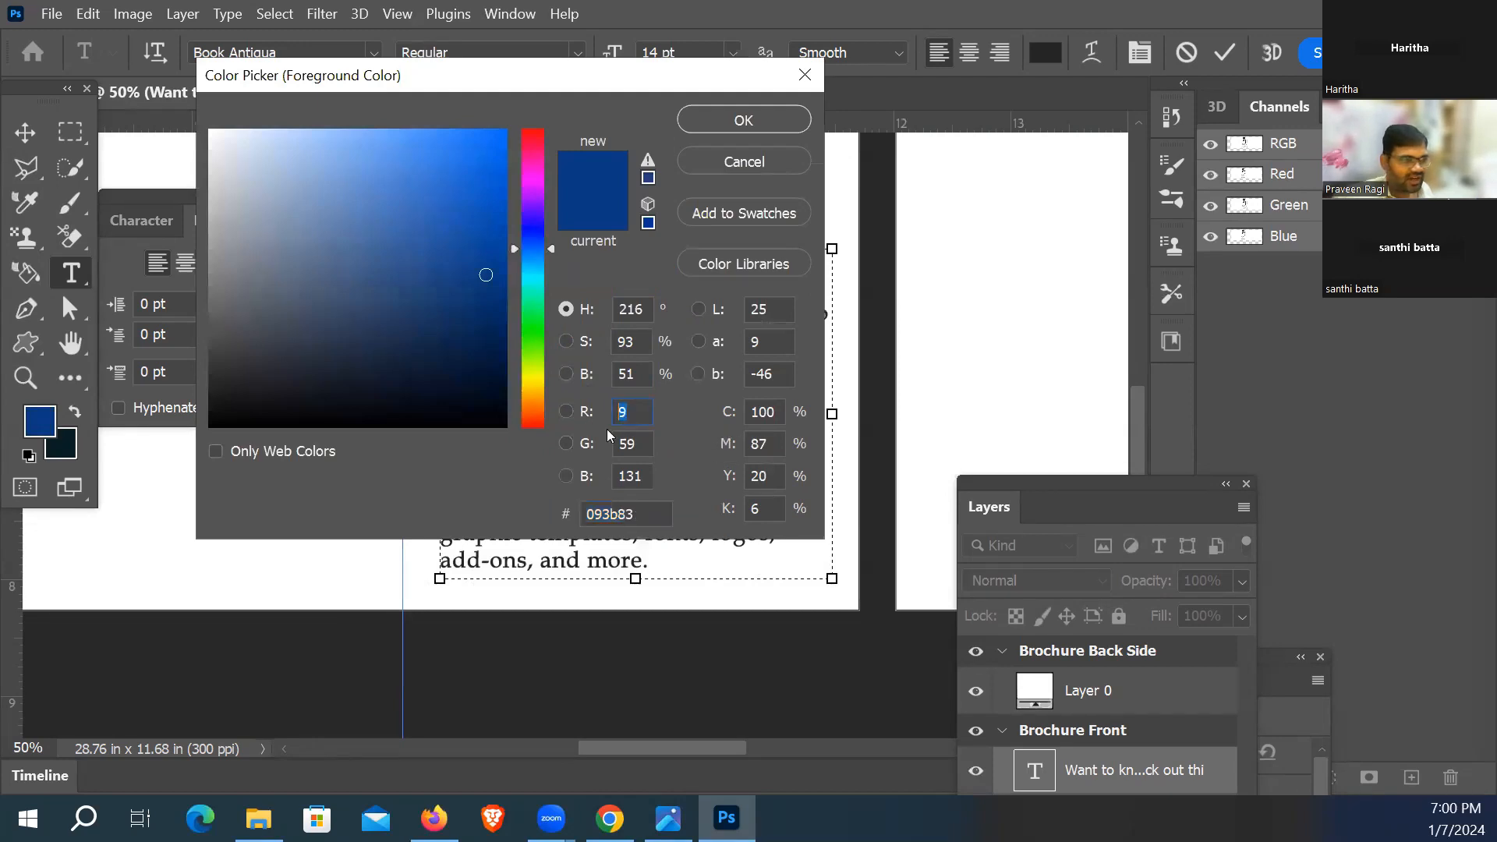
click(630, 441)
click(641, 477)
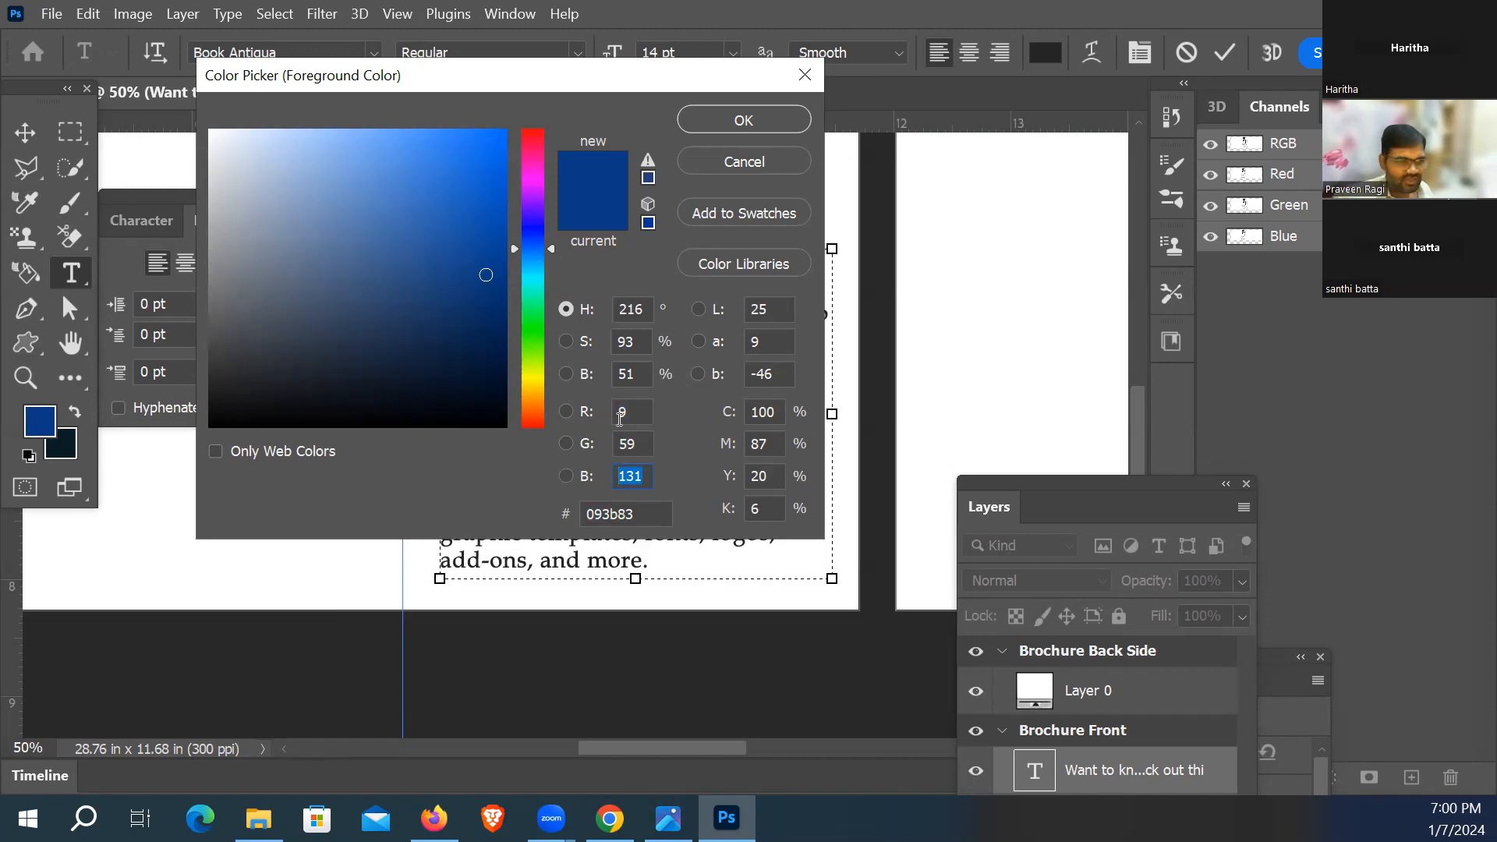
click(628, 410)
click(644, 445)
click(640, 478)
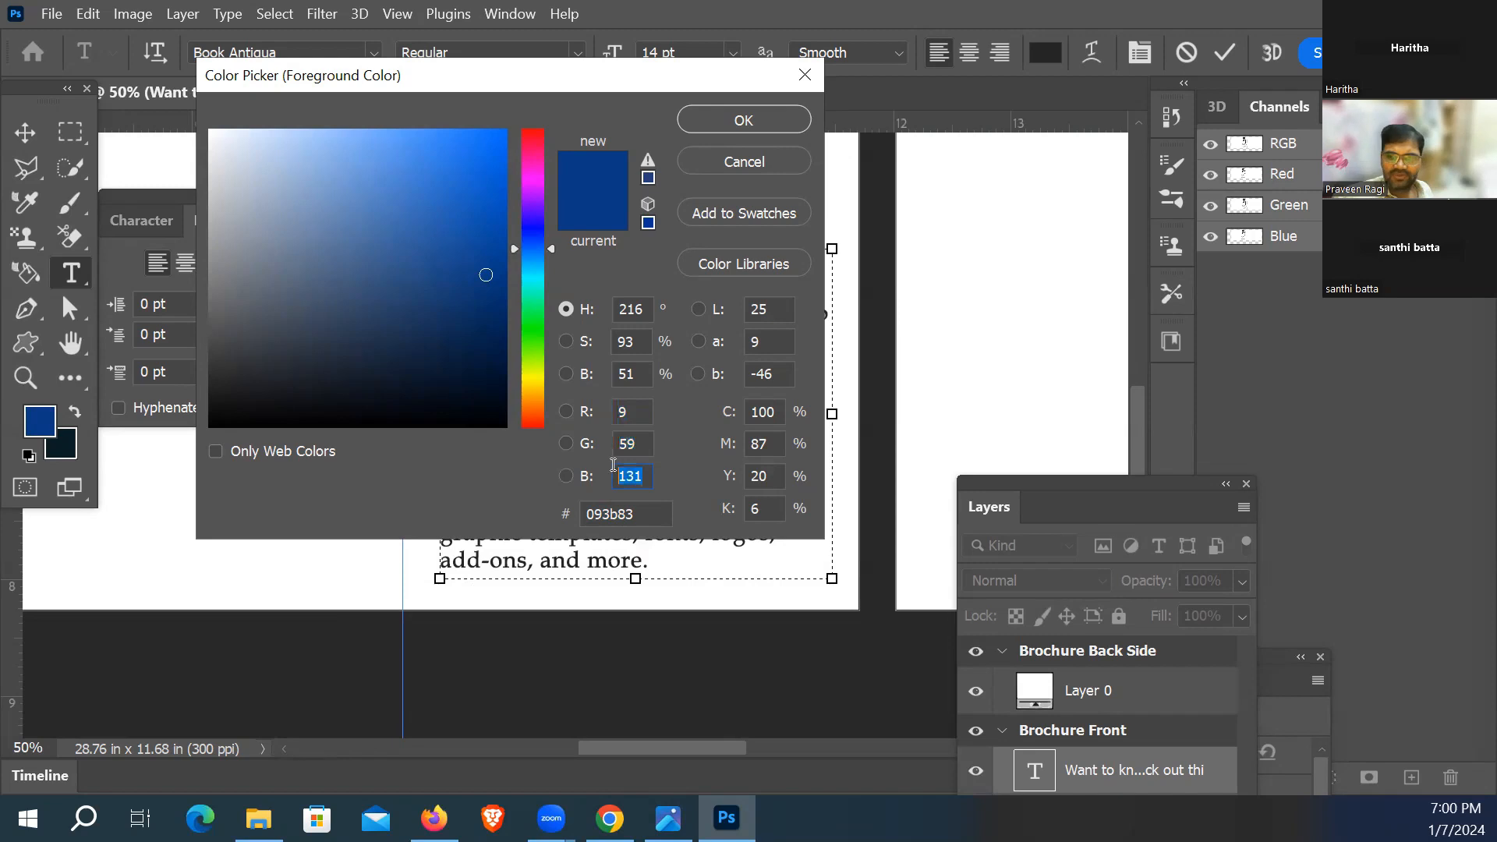
click(613, 445)
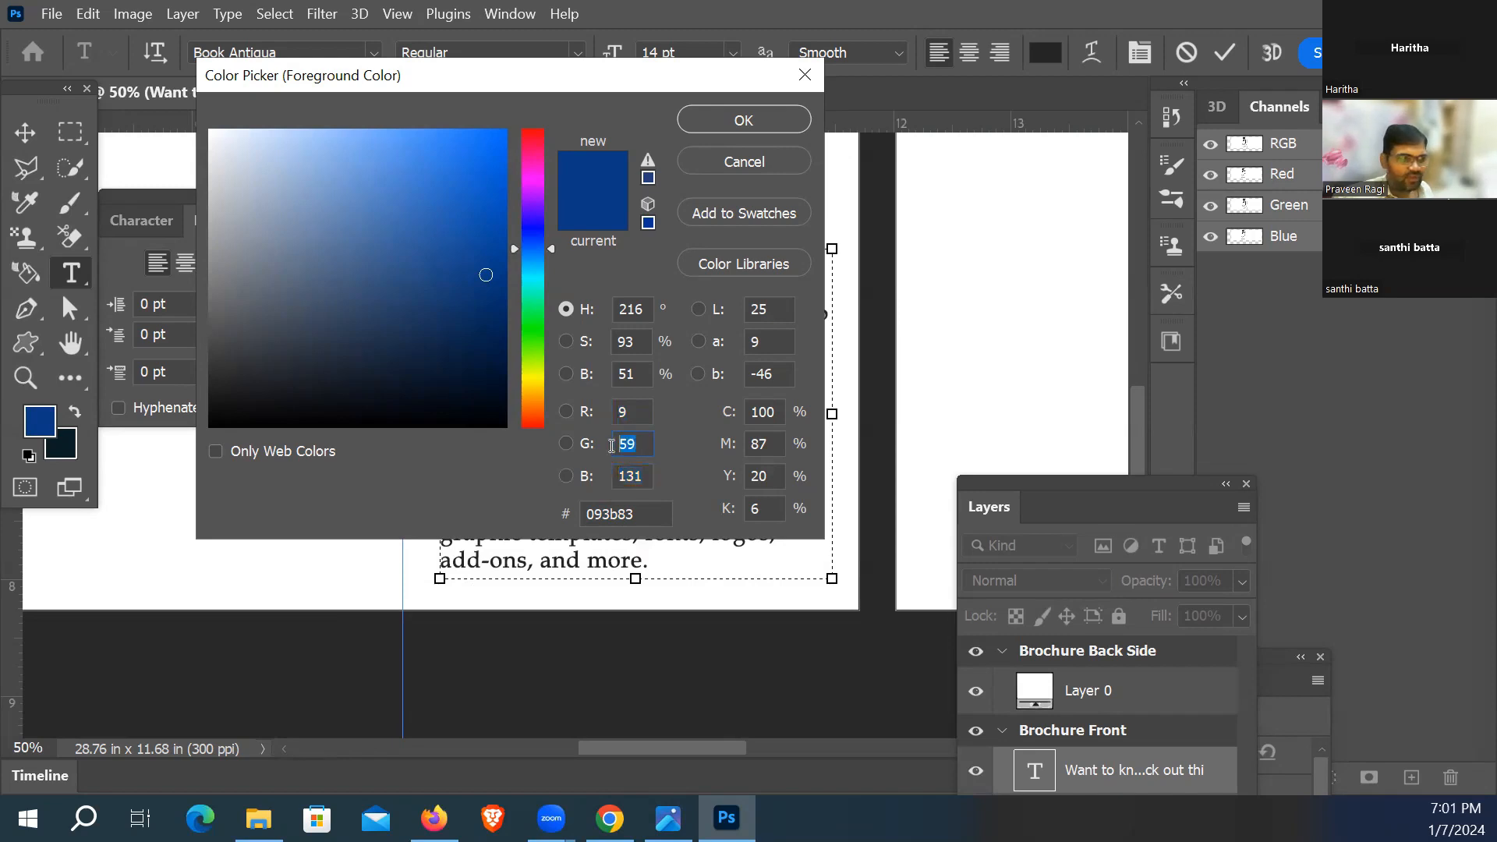
click(633, 413)
click(638, 439)
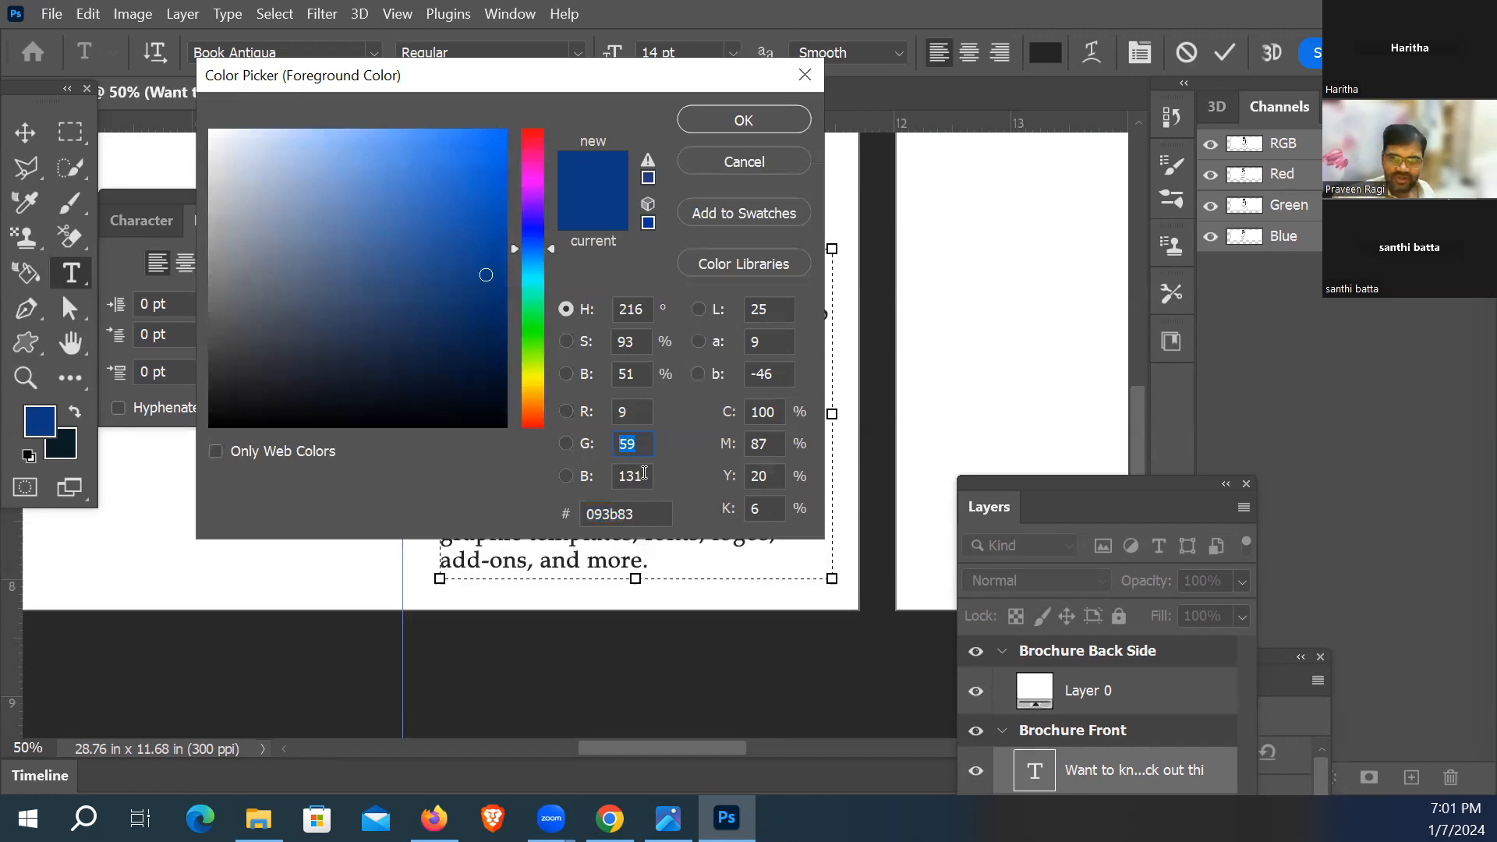
click(644, 475)
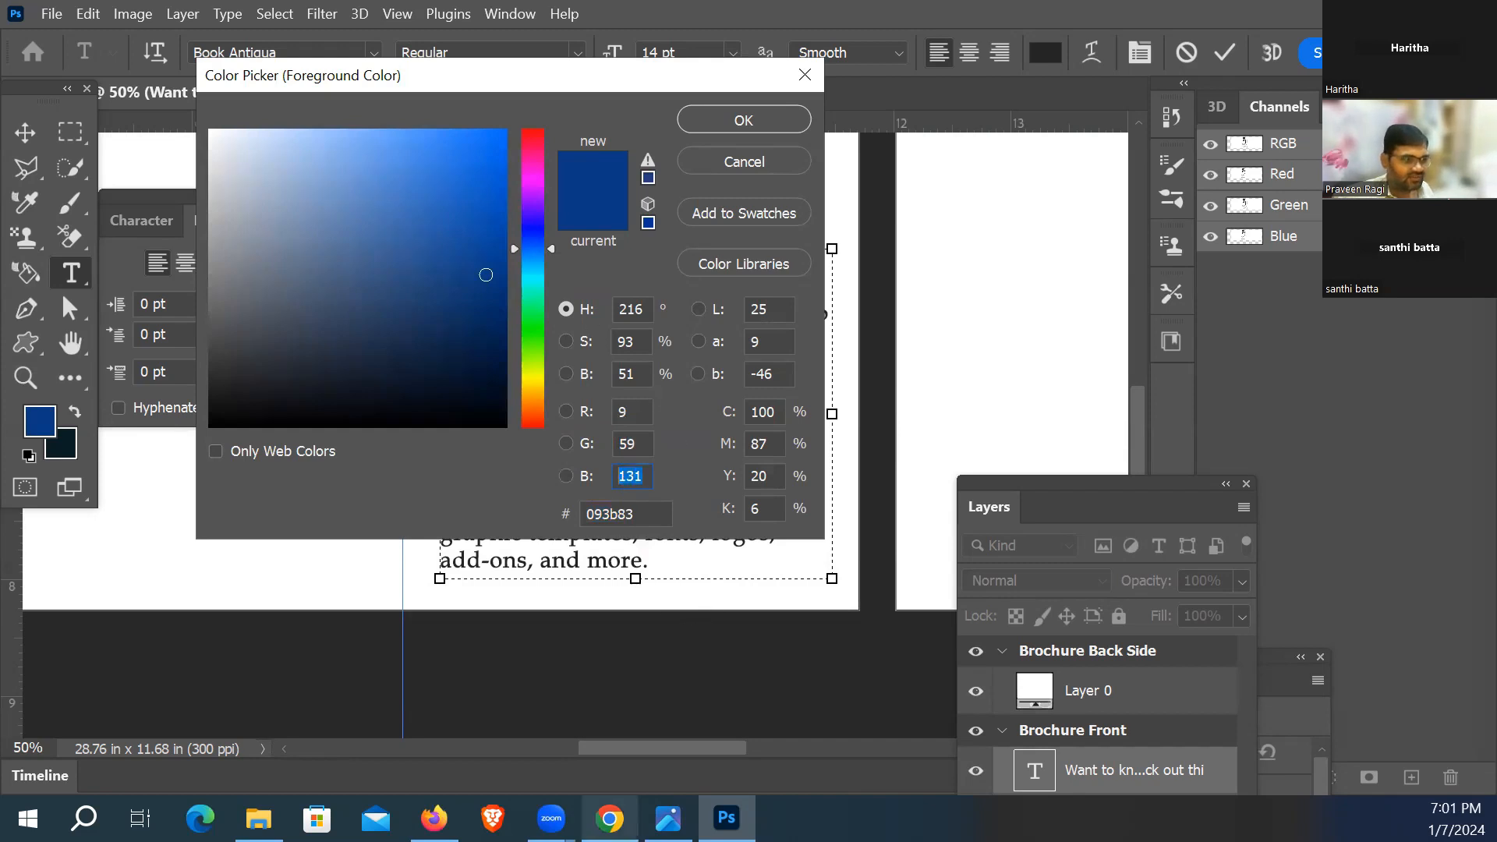
click(609, 819)
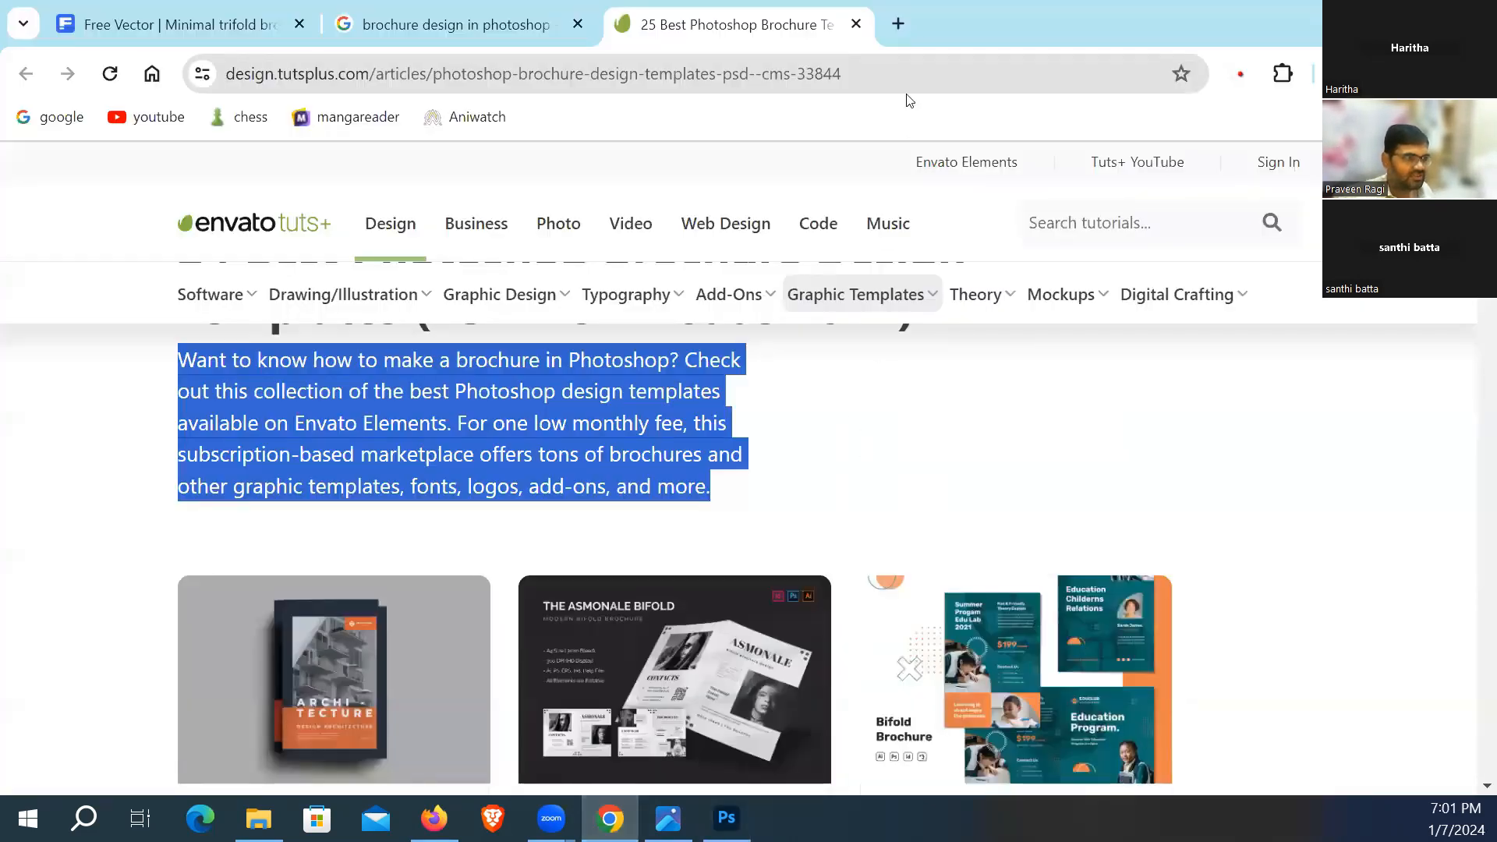
click(898, 24)
text(www.google.co.in)
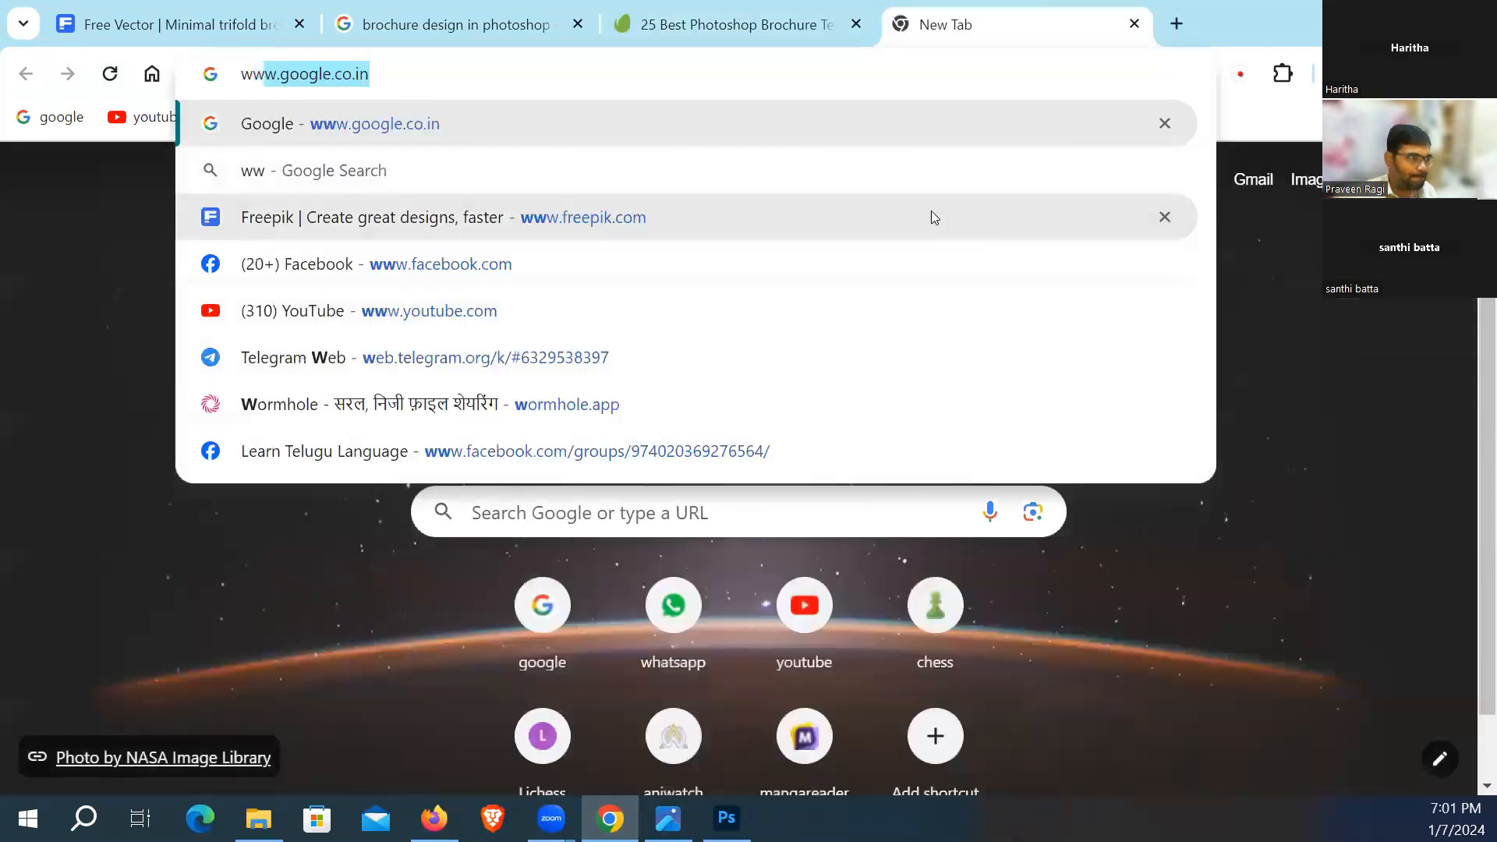
key(Return)
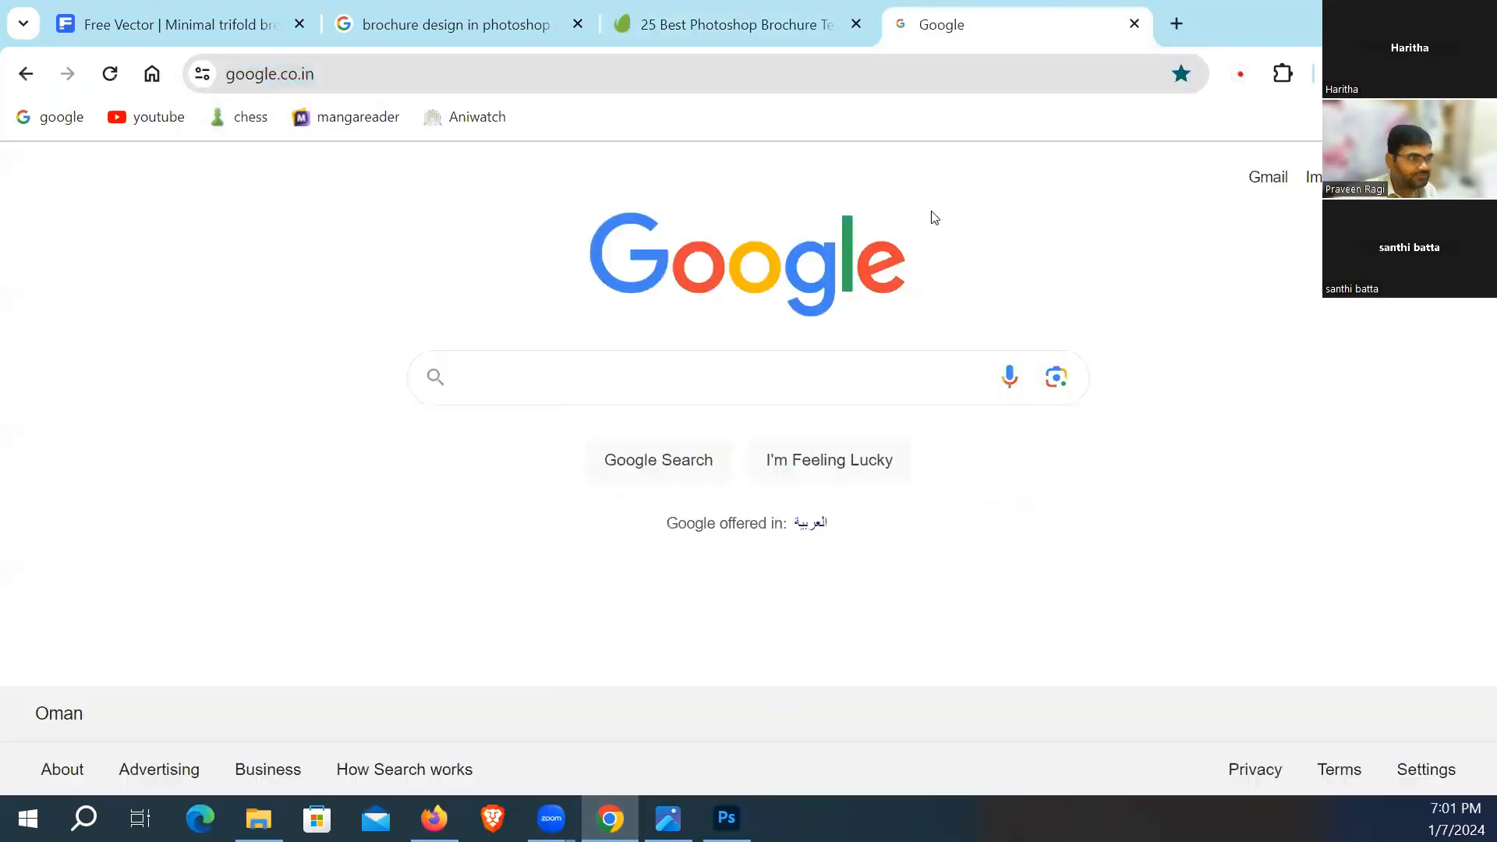
Step: Search Google for "best RGB Color codes for text"
text(best)
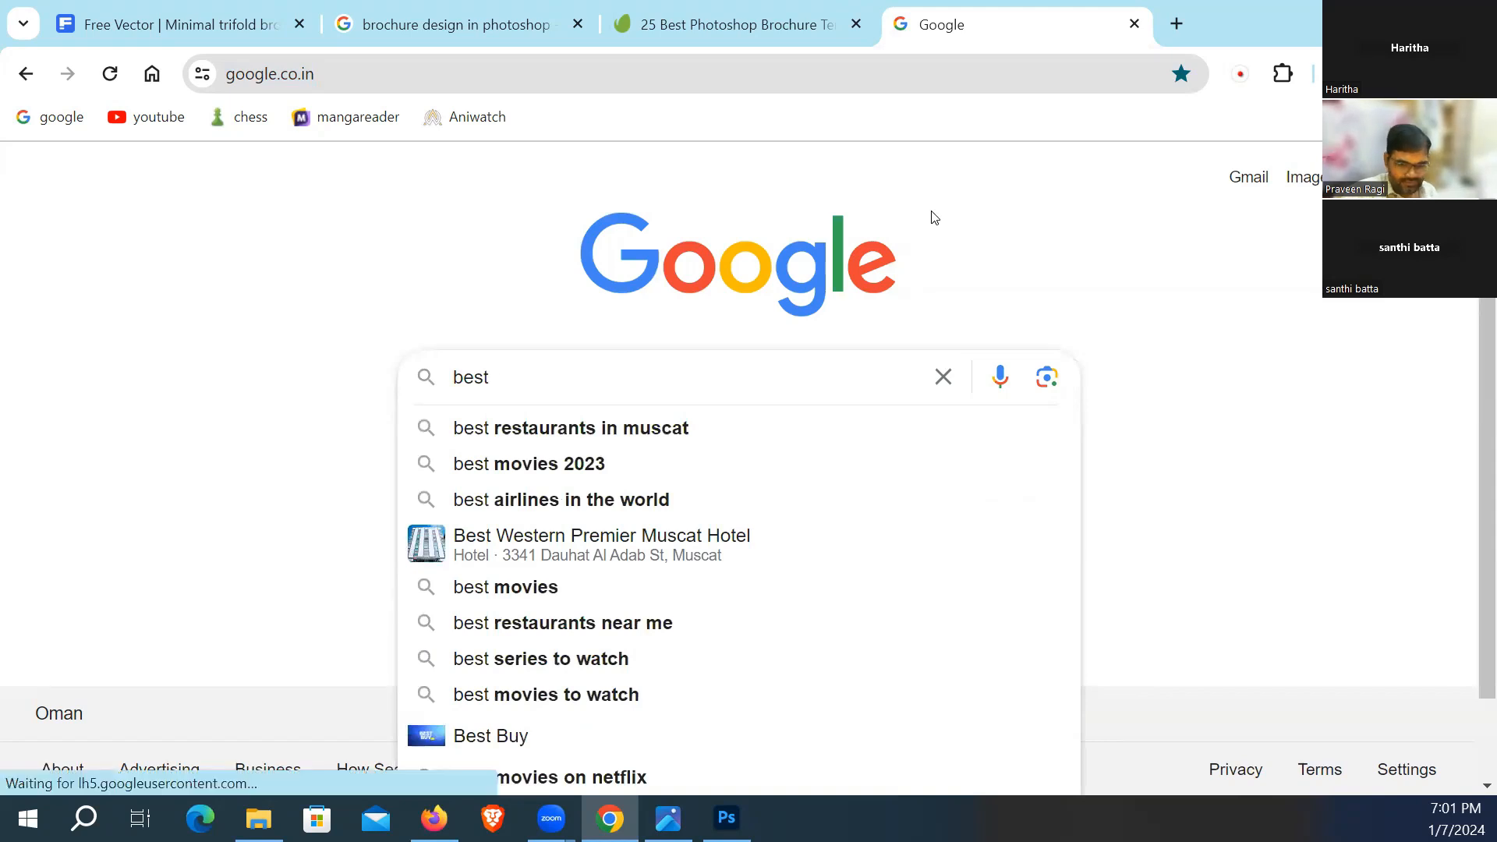
text( c)
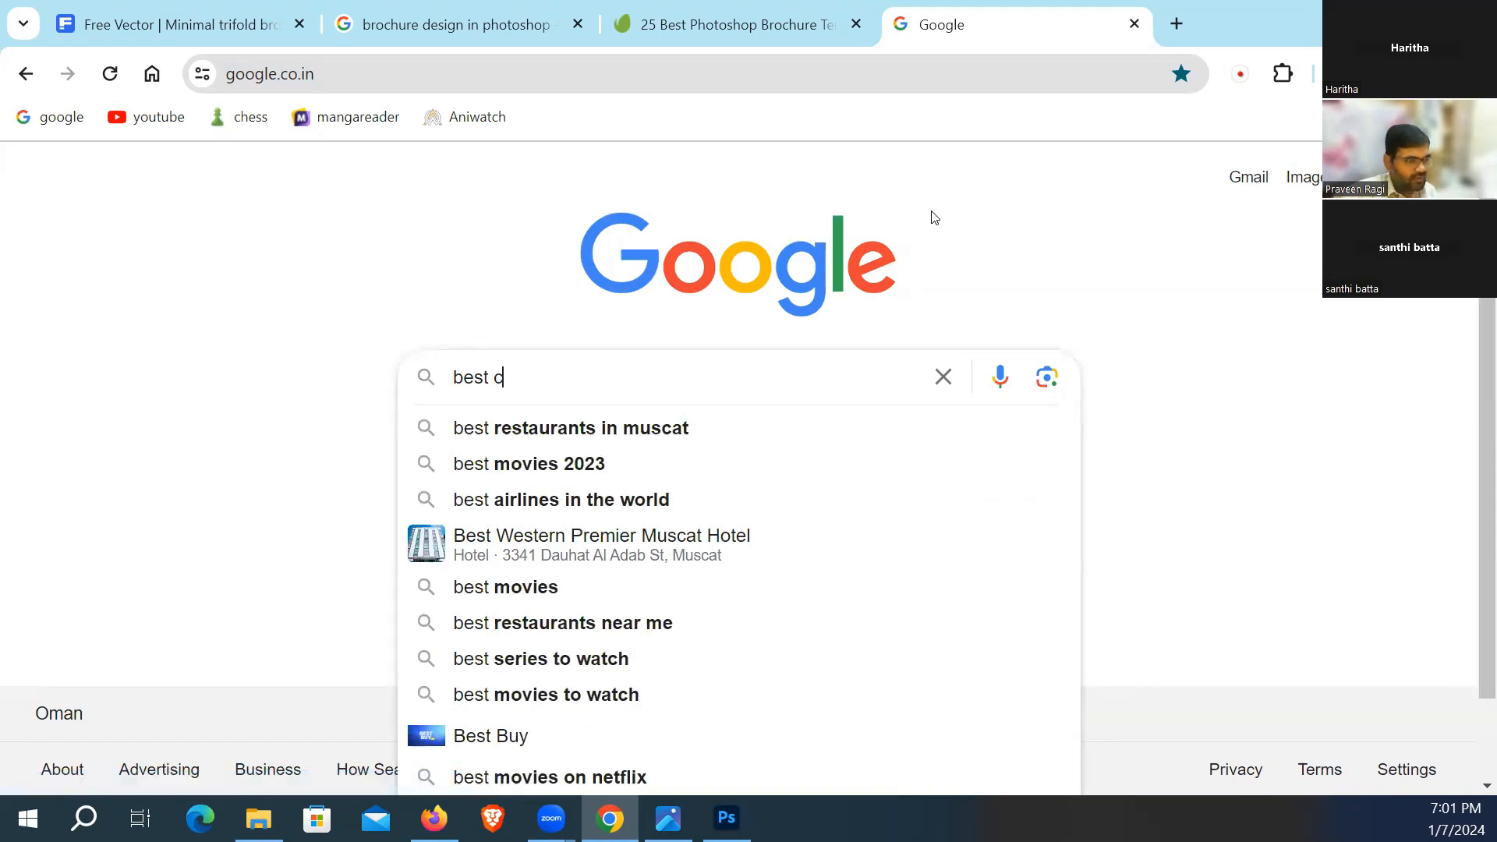
text(olor)
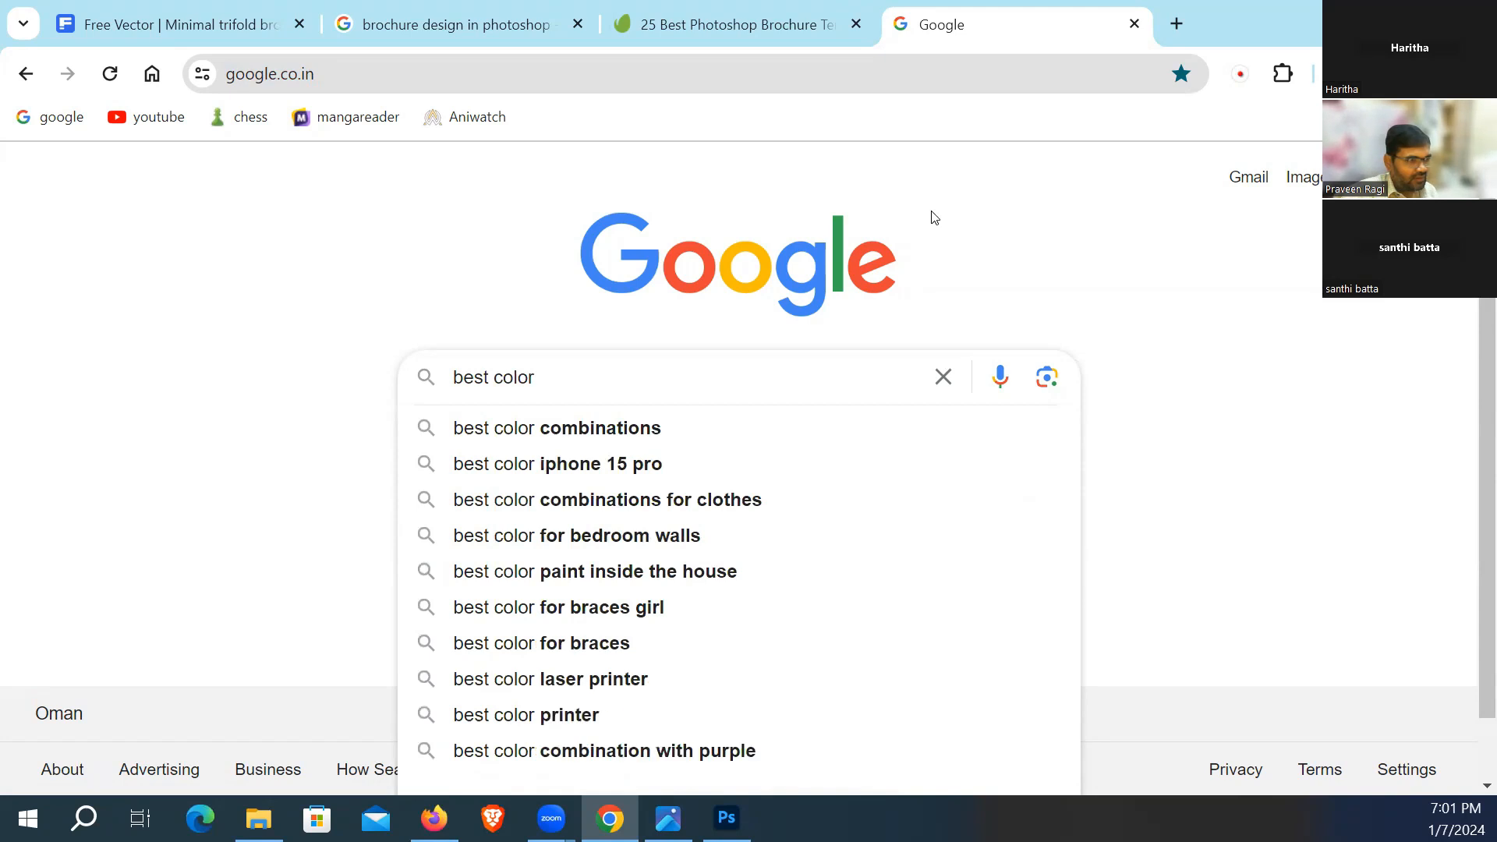
key(BackSpace)
key(BackSpace)
key(BackSpace)
key(BackSpace)
key(BackSpace)
text(B Cp)
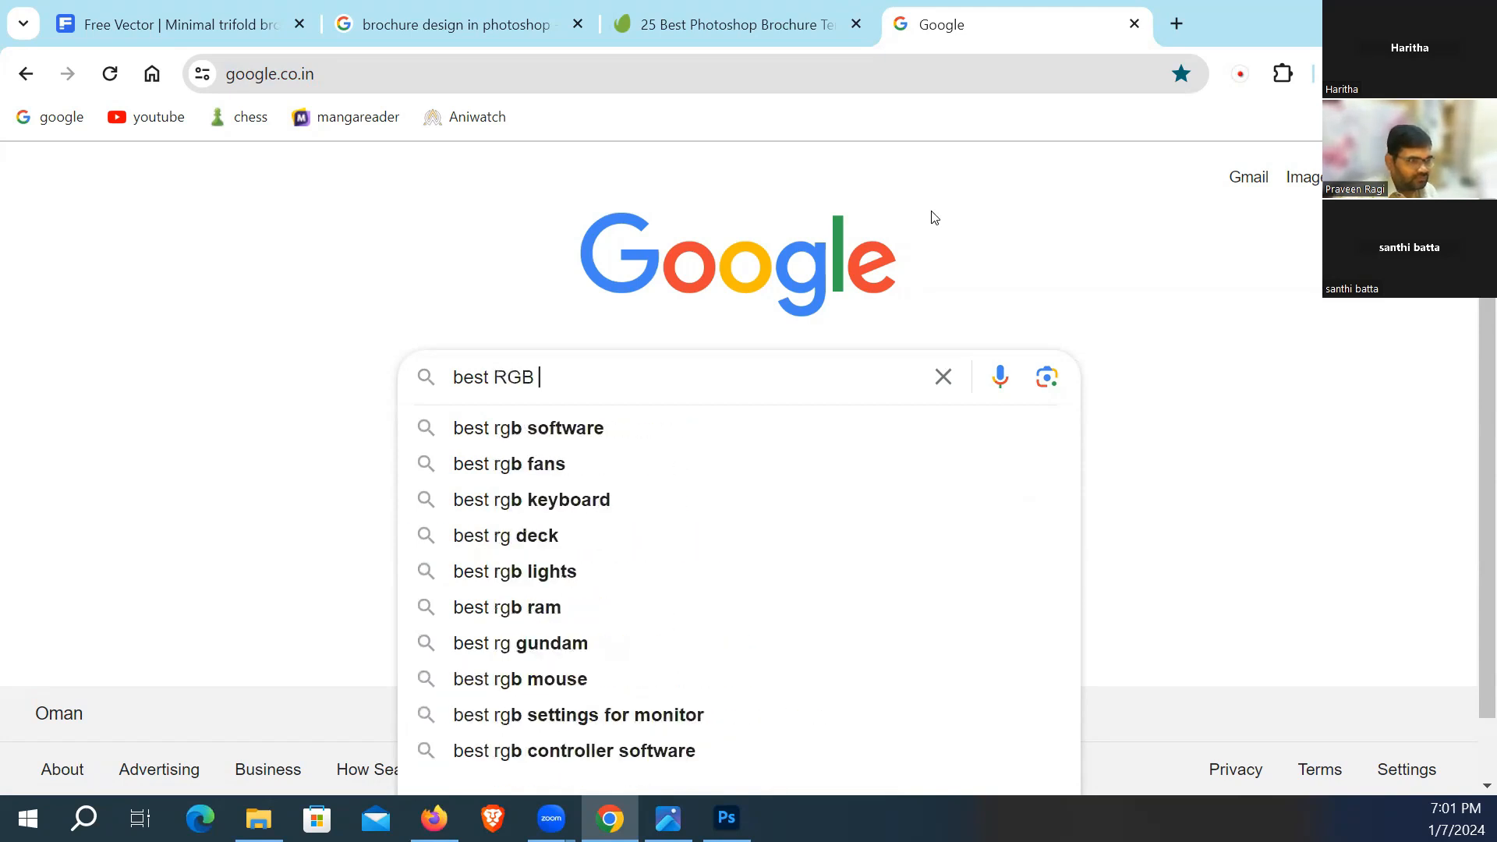
key(BackSpace)
text(olode c)
key(BackSpace)
key(BackSpace)
key(BackSpace)
key(BackSpace)
text(des for text)
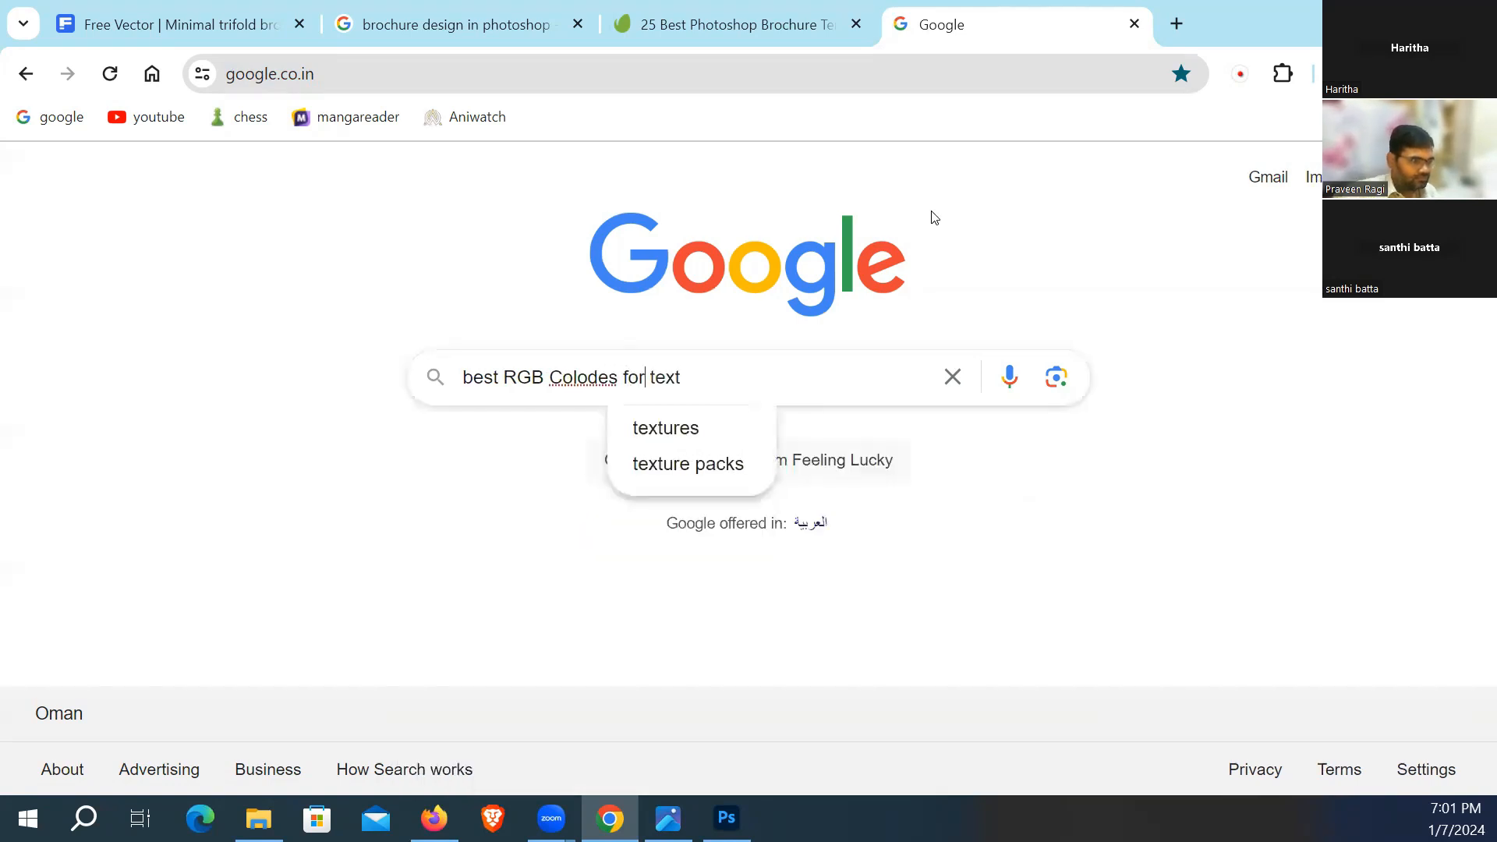
key(Delete)
key(Delete)
key(Delete)
text(r )
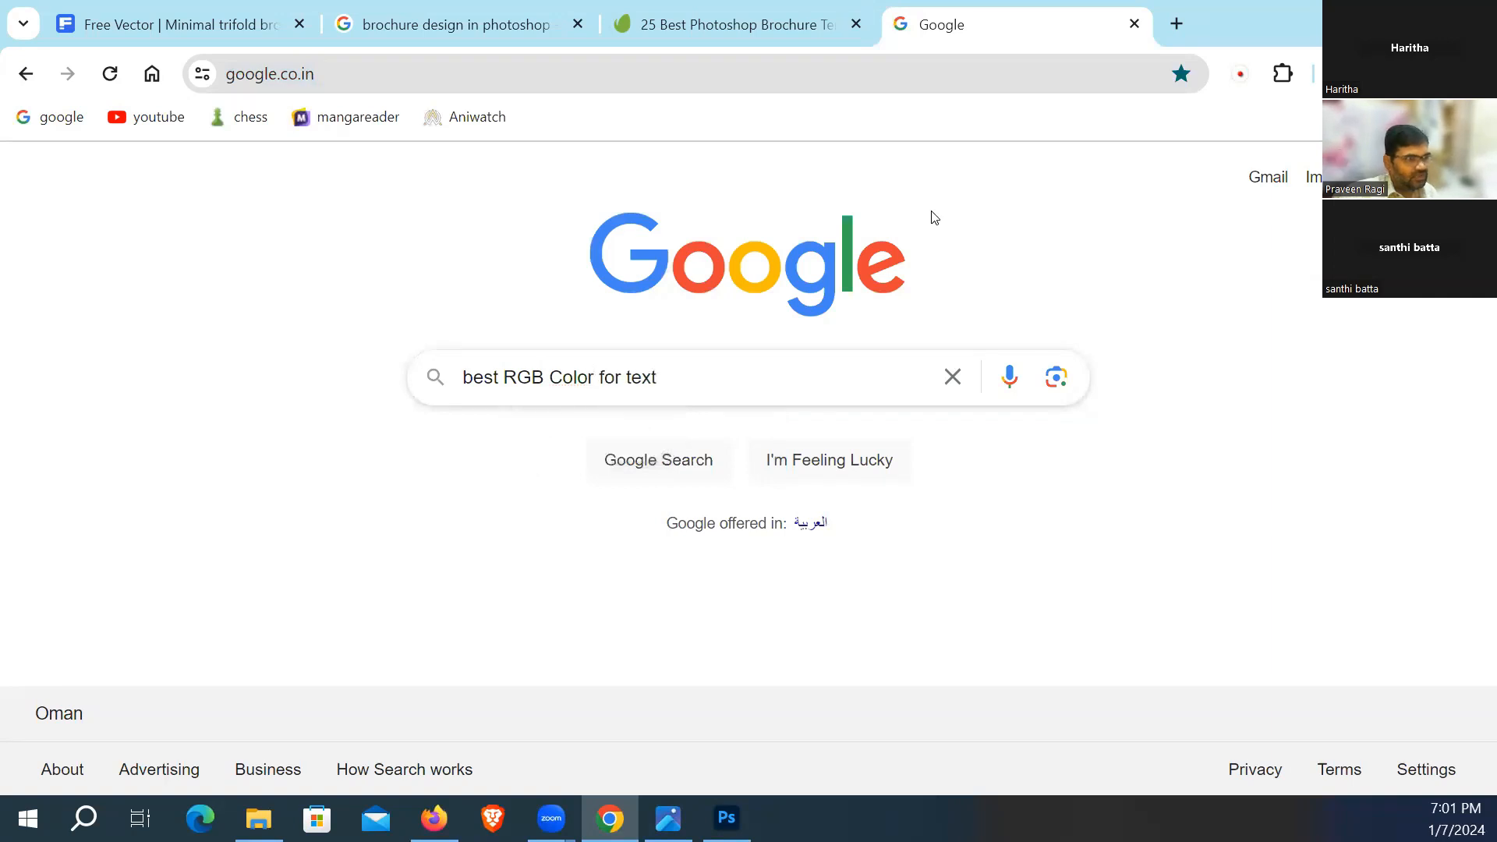
text(codes)
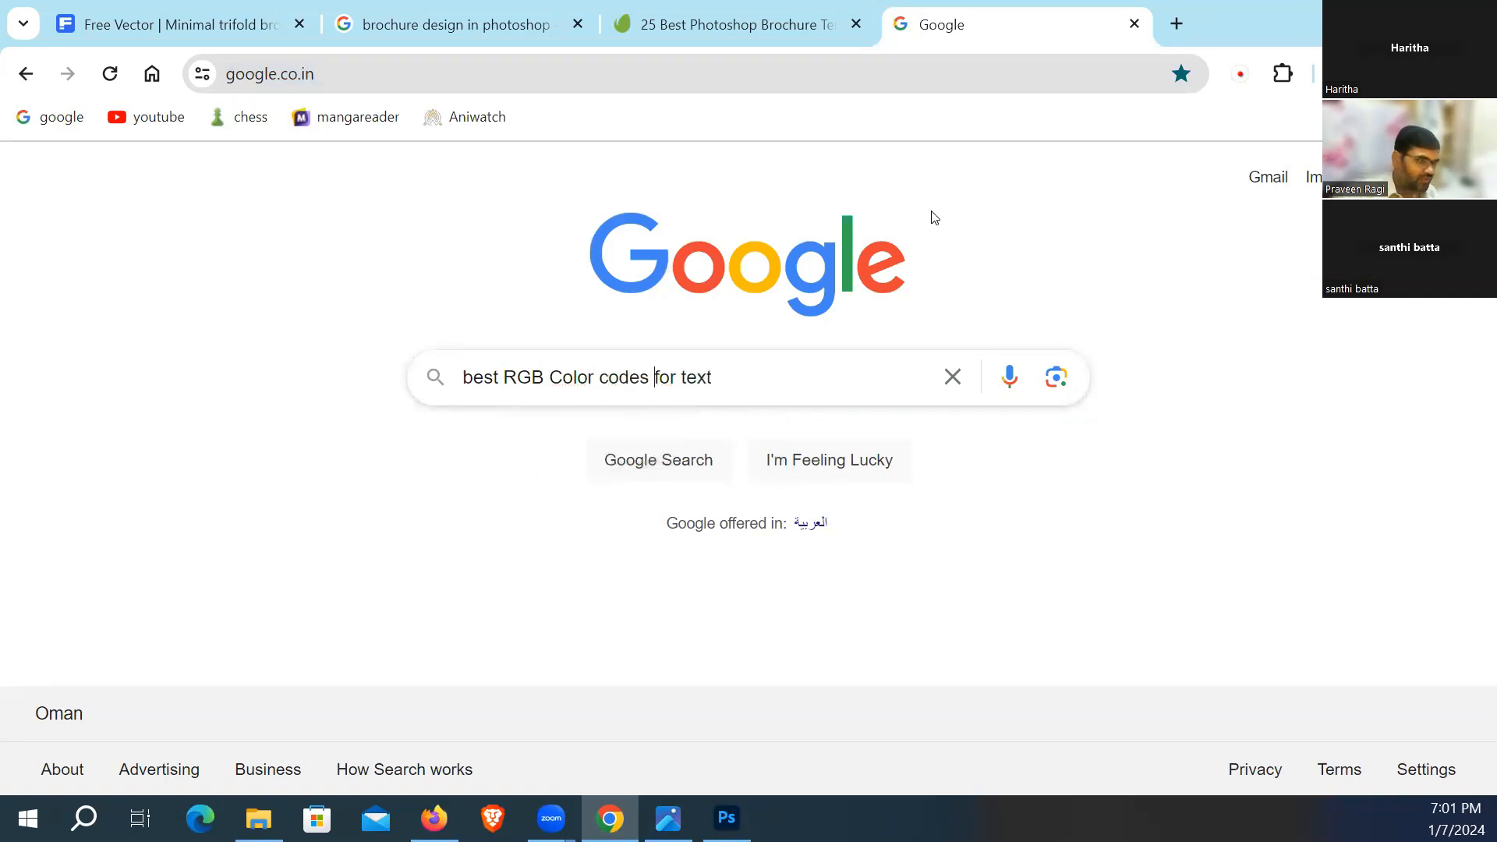
key(End)
key(Return)
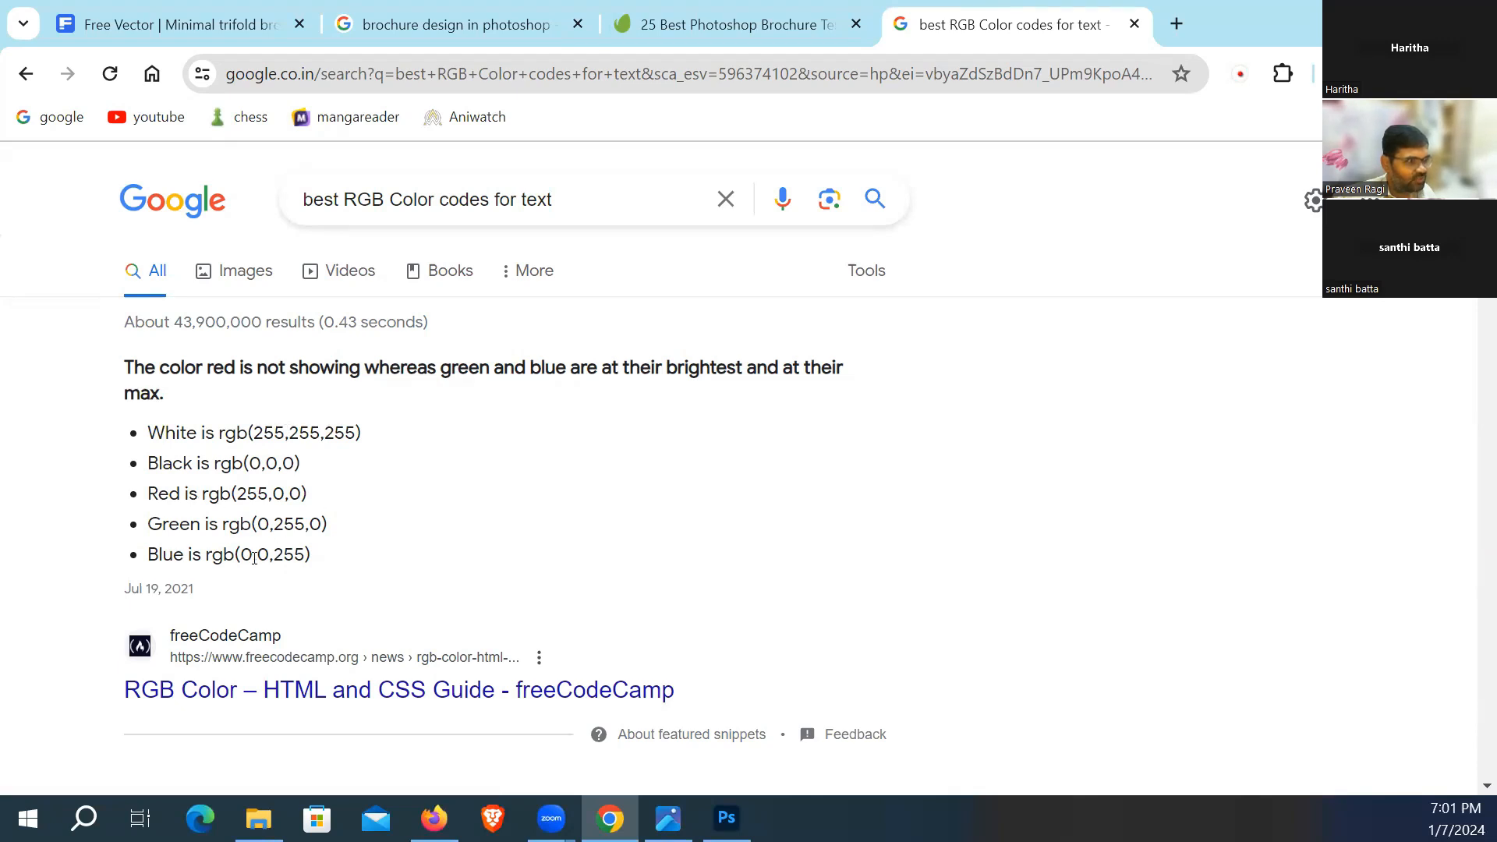
Step: Open the freeCodeCamp "RGB Color – HTML and CSS Guide" result in a new tab and look through it for colour codes
scroll(280, 561, down, 4)
scroll(318, 693, up, 4)
right_click(318, 694)
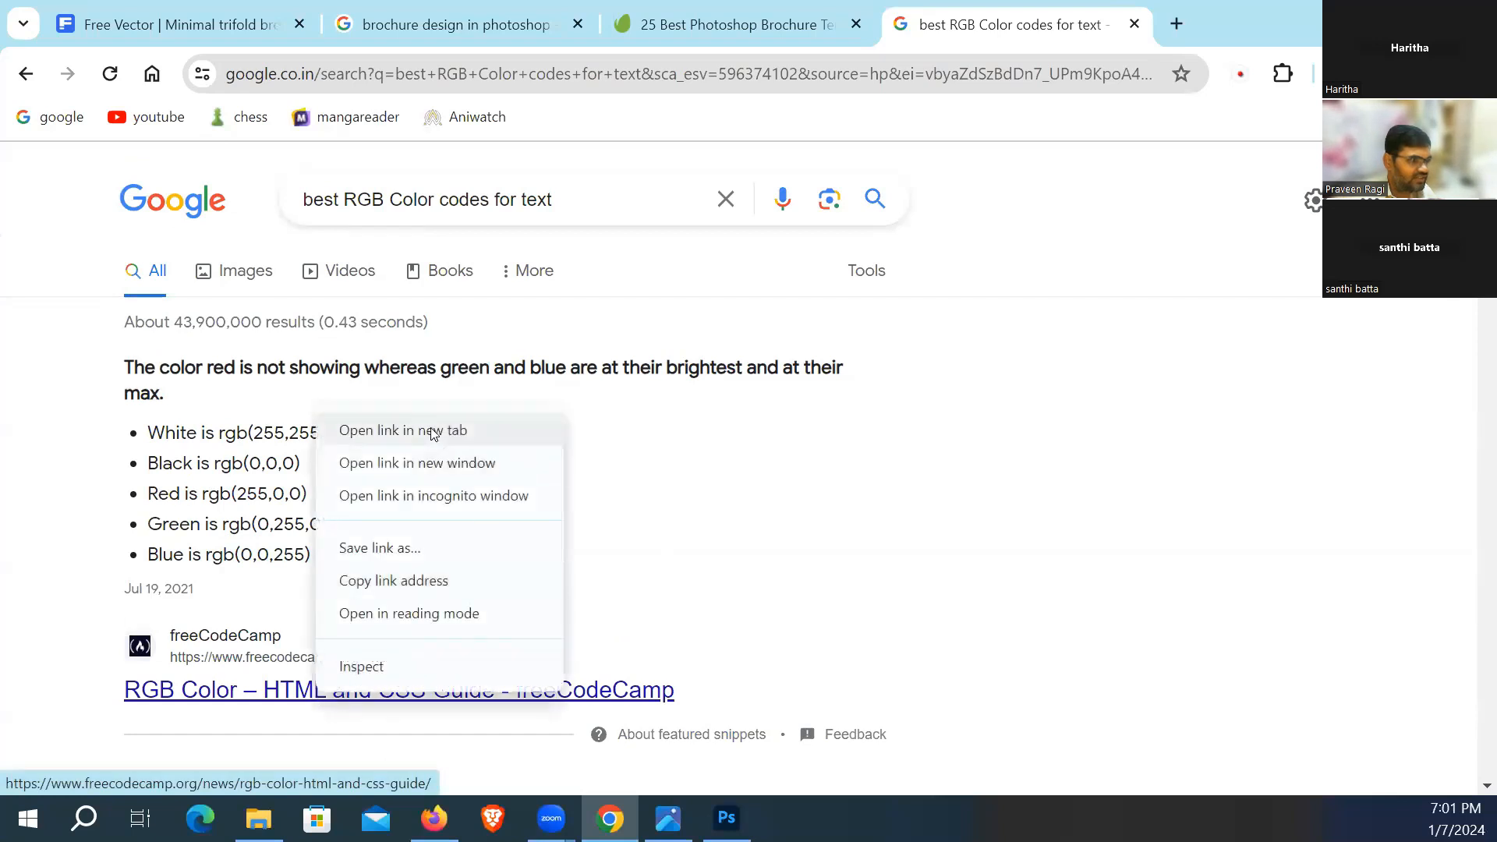
click(437, 431)
click(1085, 28)
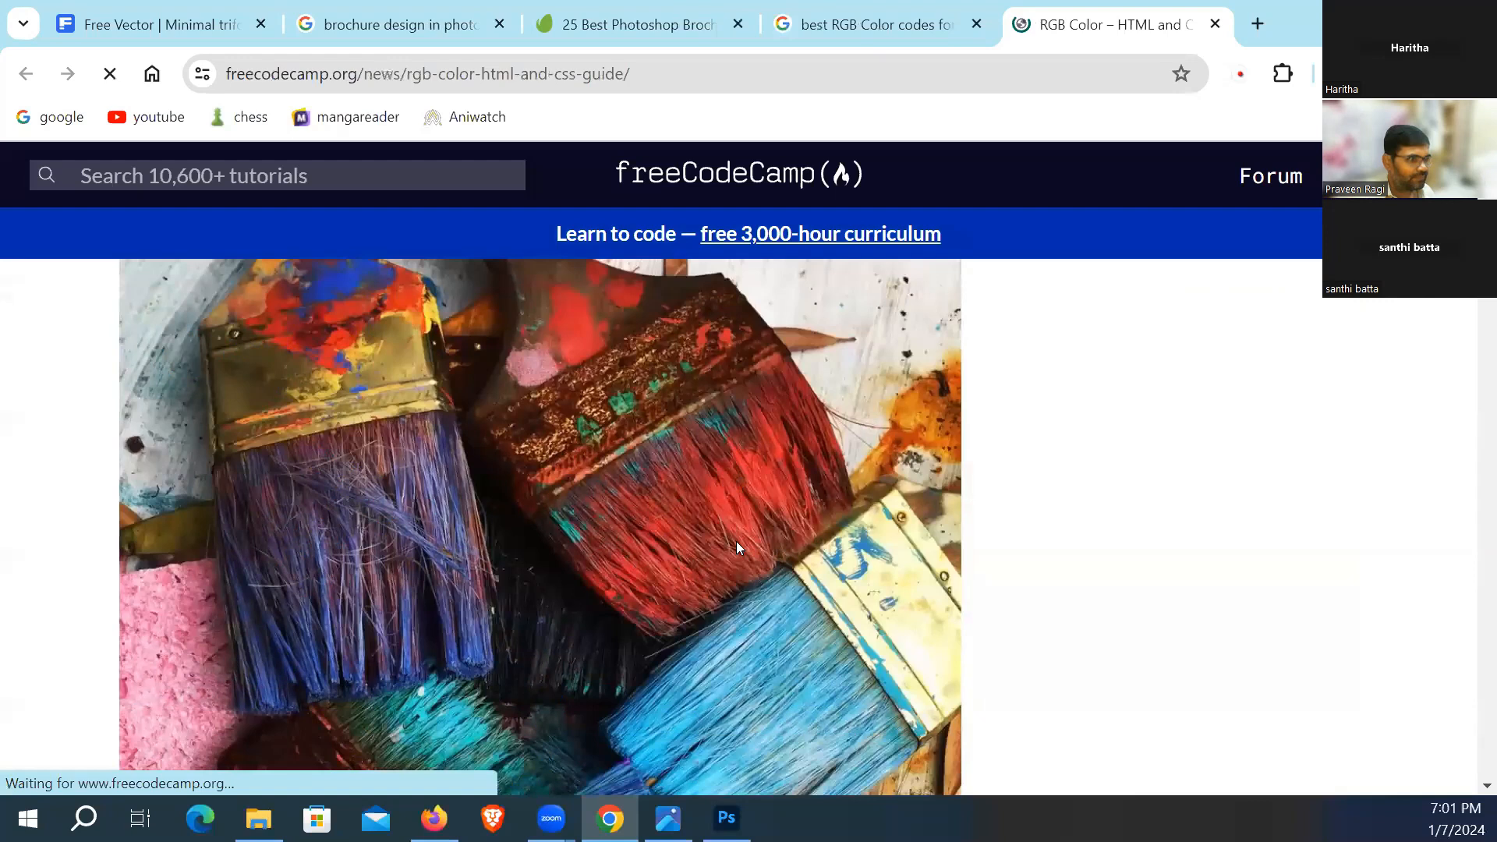
scroll(739, 548, down, 12)
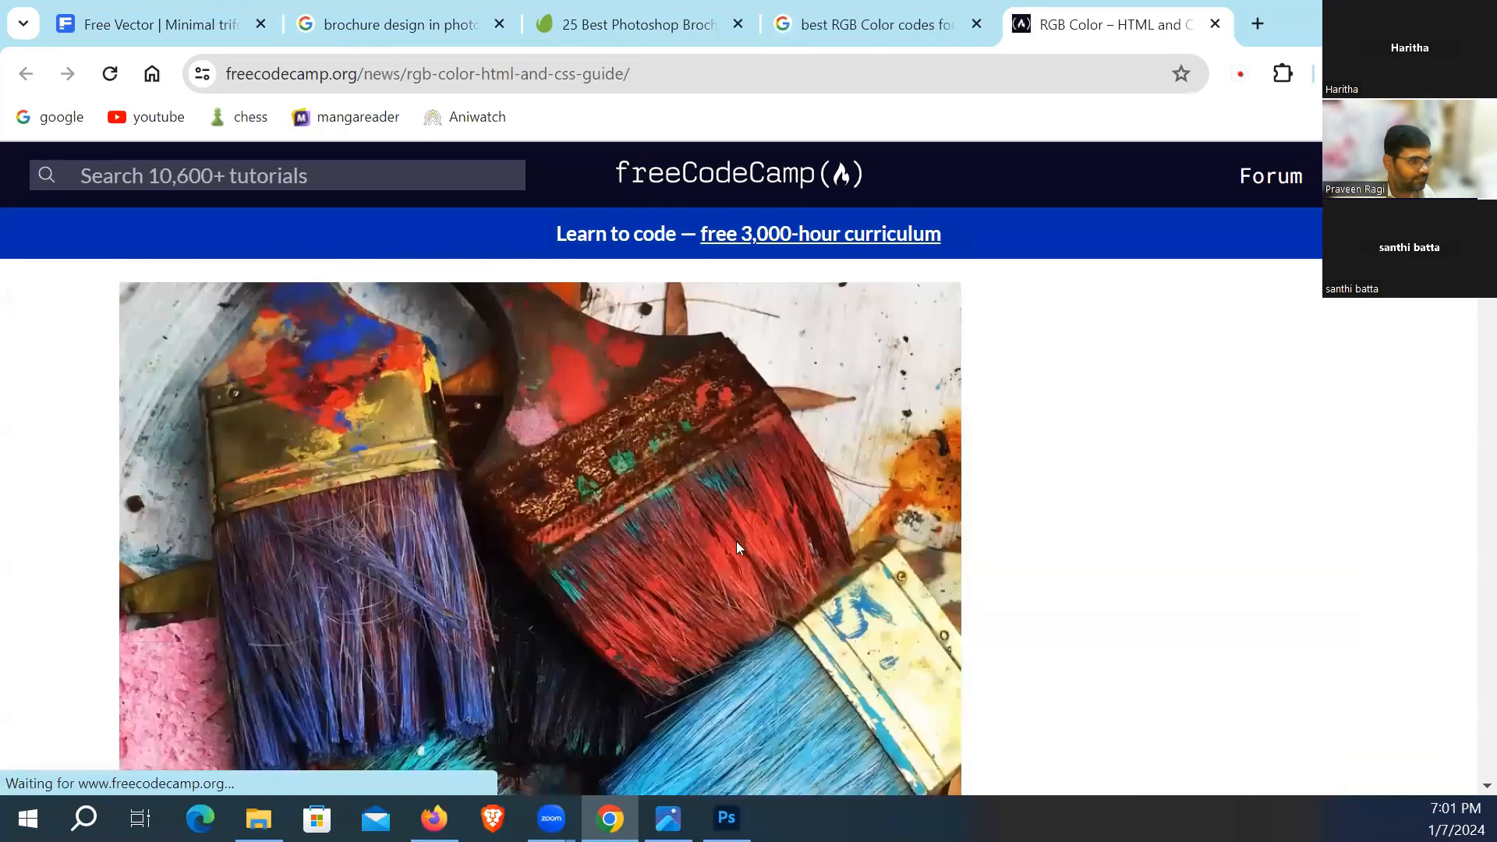
scroll(739, 547, down, 12)
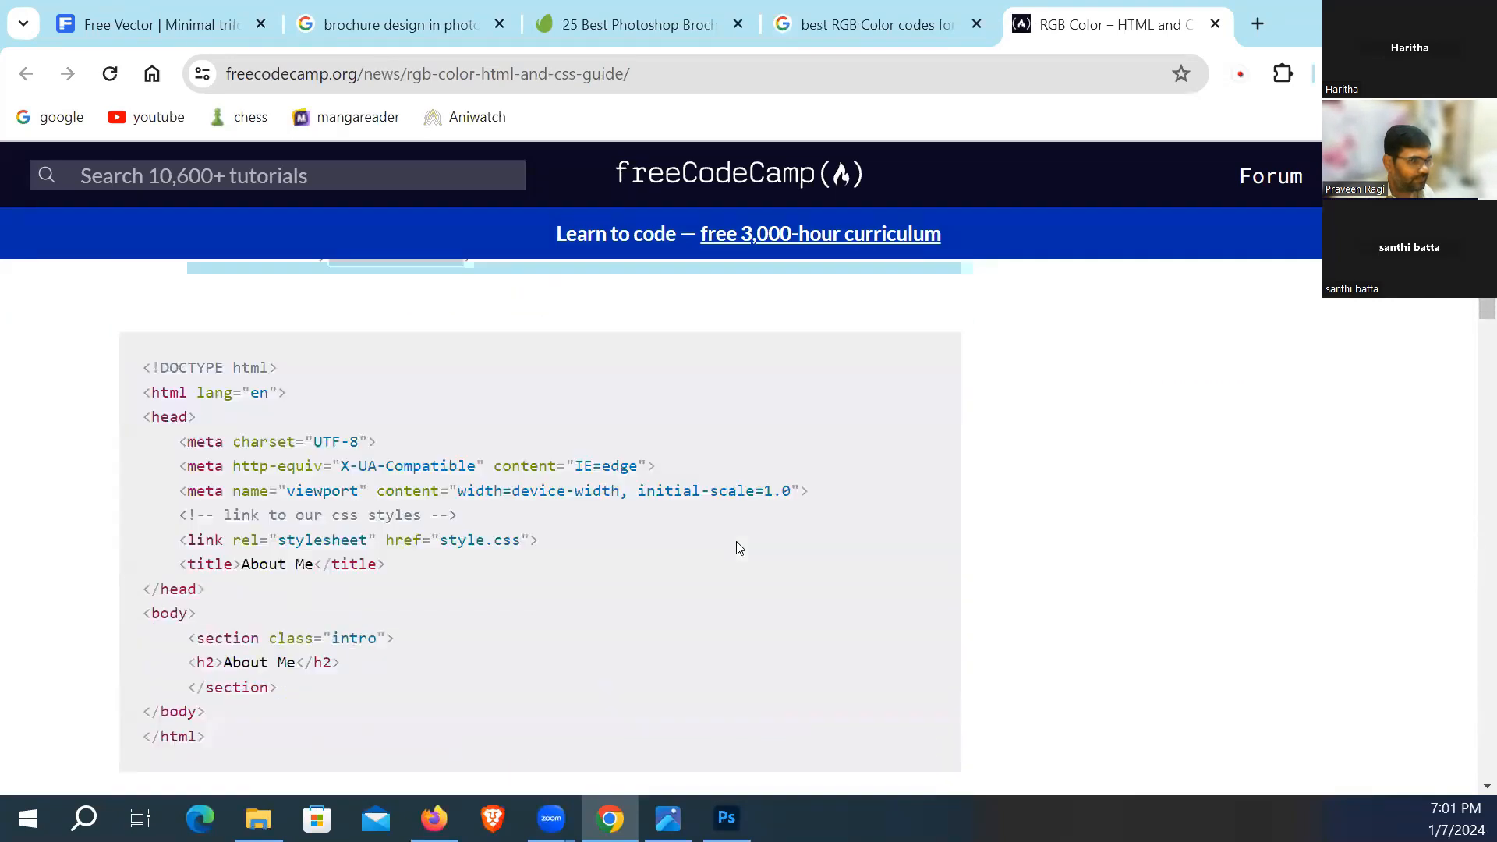
scroll(739, 547, up, 3)
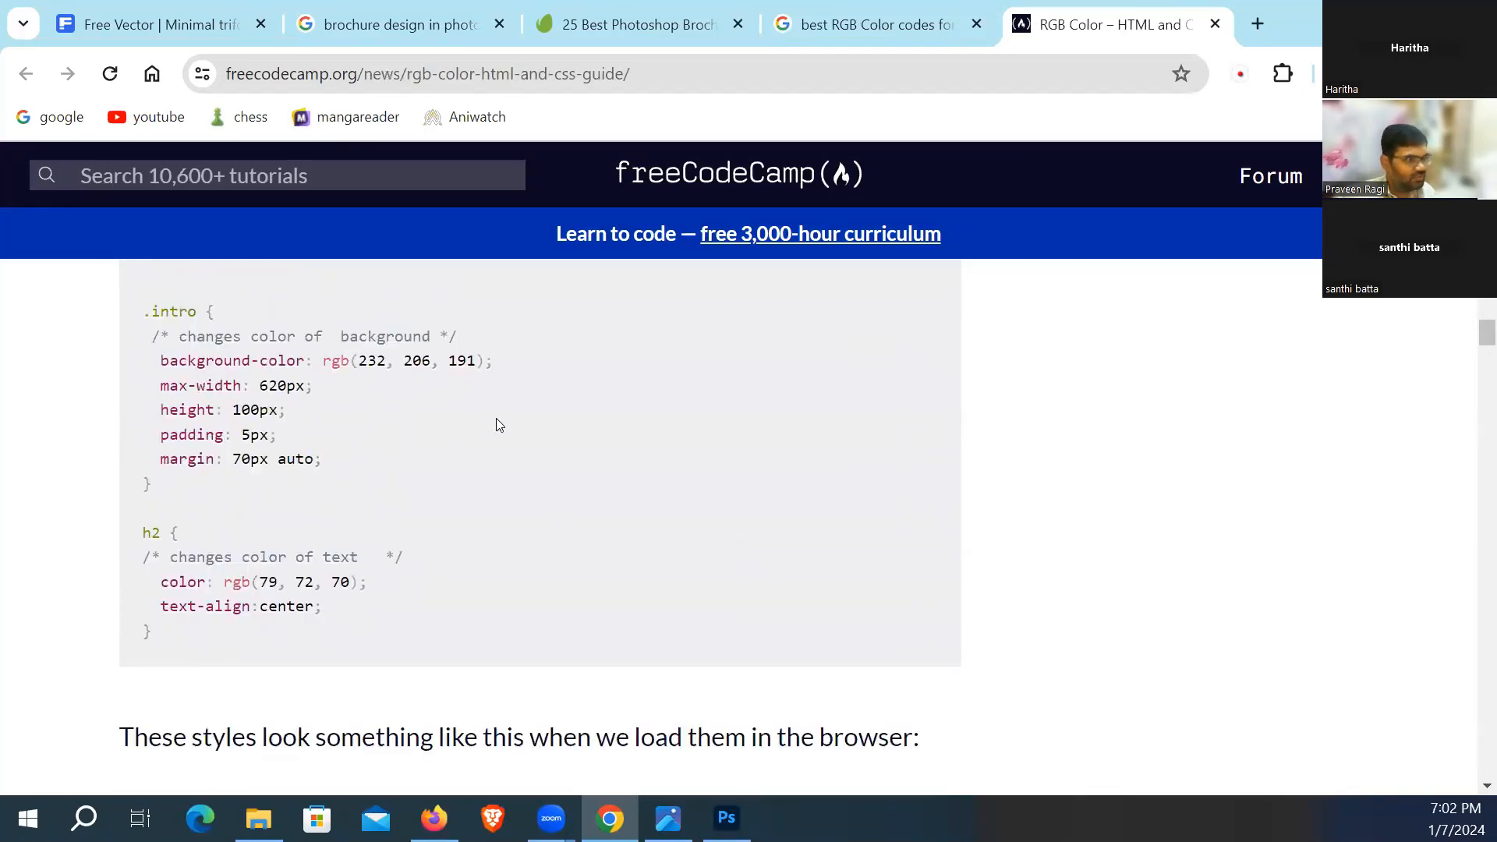
Step: Switch back to Photoshop and set the foreground colour to red with RGB values 255, 0, 0
key(alt+Tab)
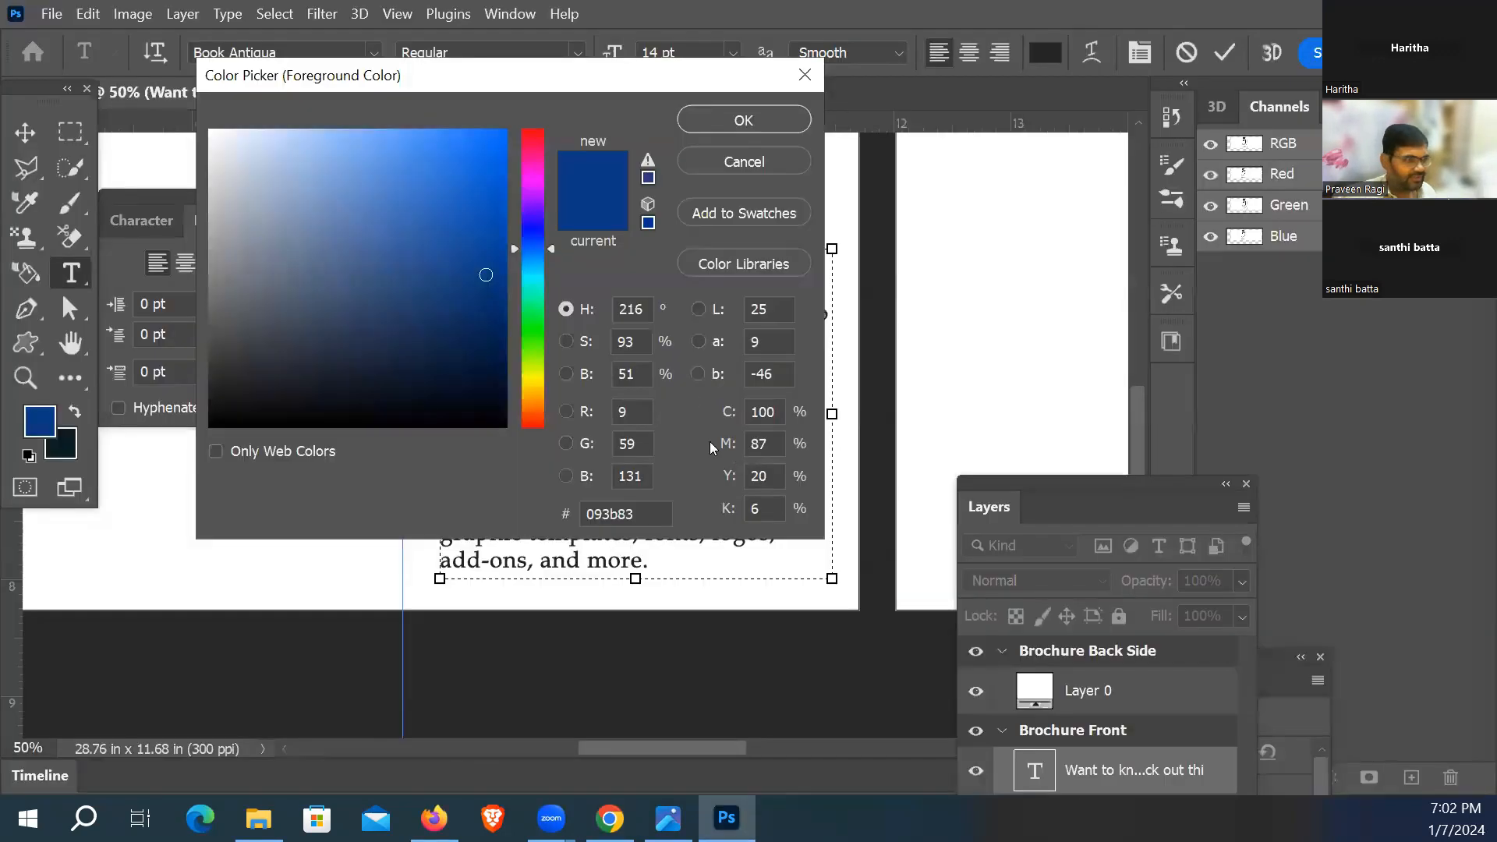
drag(491, 75, 733, 103)
double_click(867, 440)
text(2)
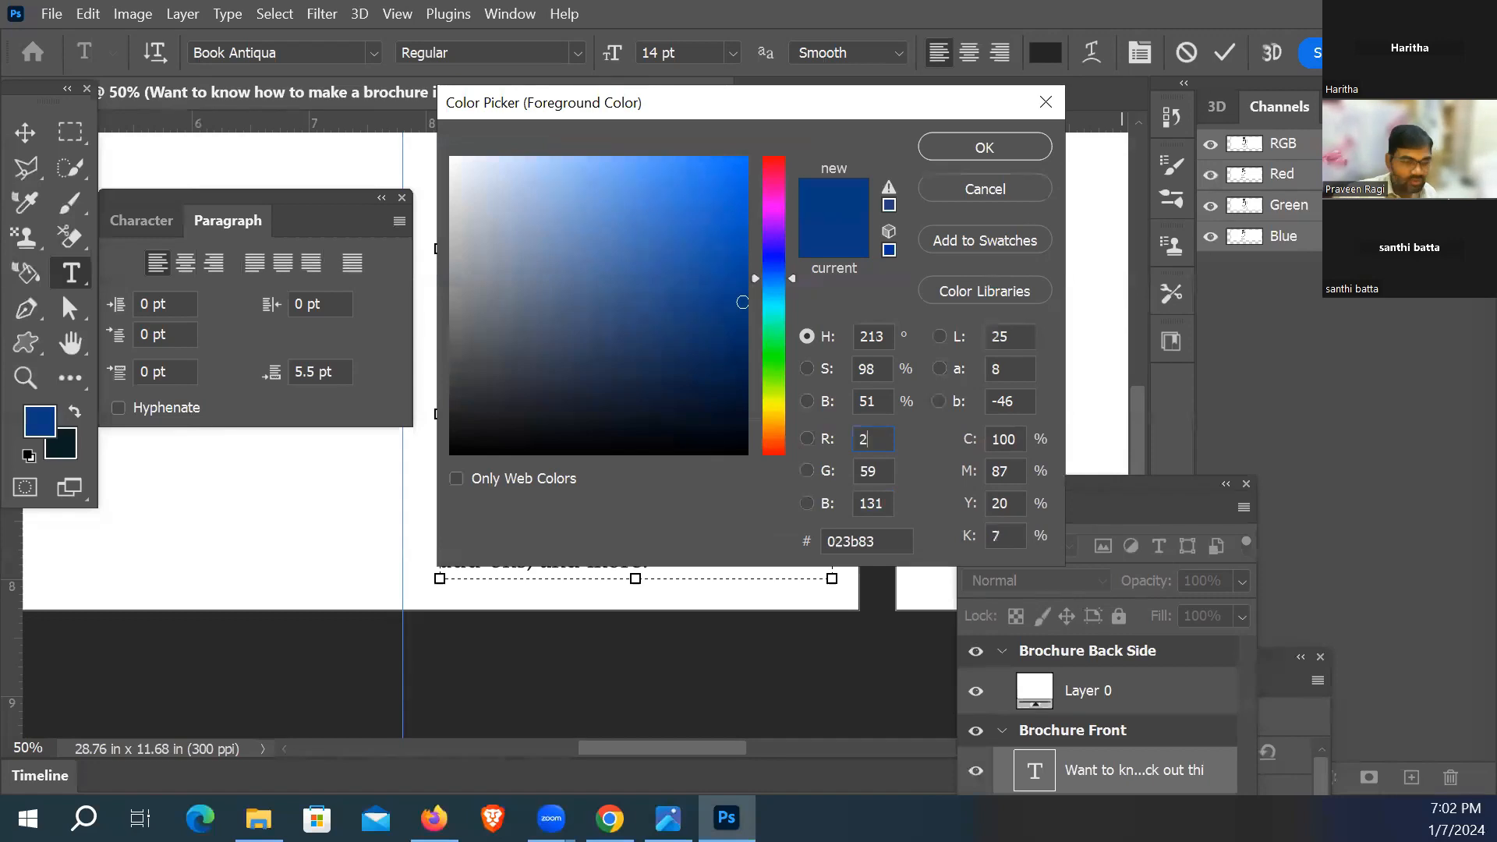
text(55)
key(Tab)
text(0)
key(Tab)
text(0)
key(Tab)
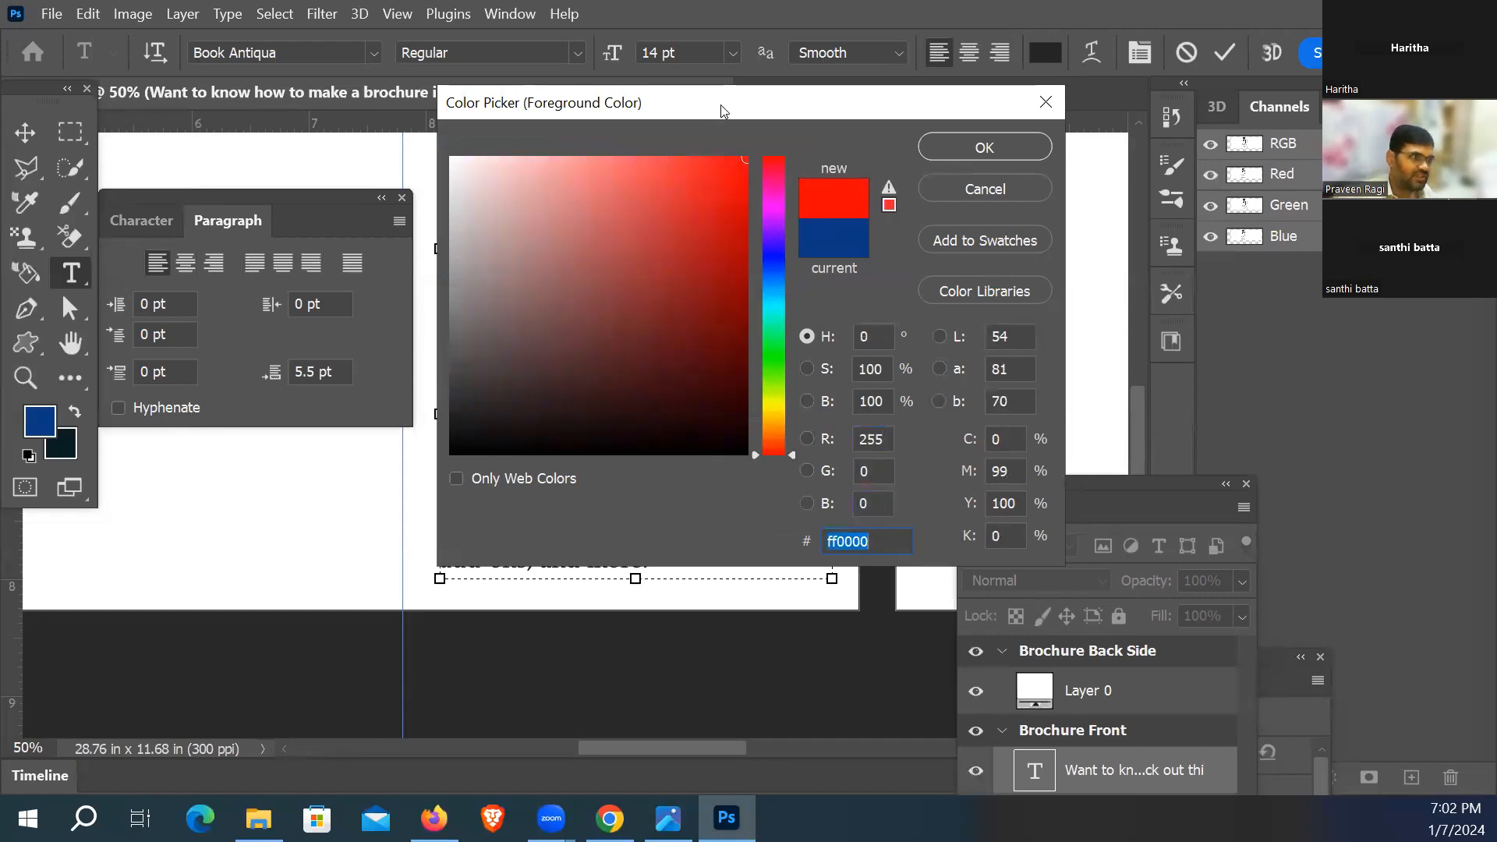
drag(721, 111, 949, 108)
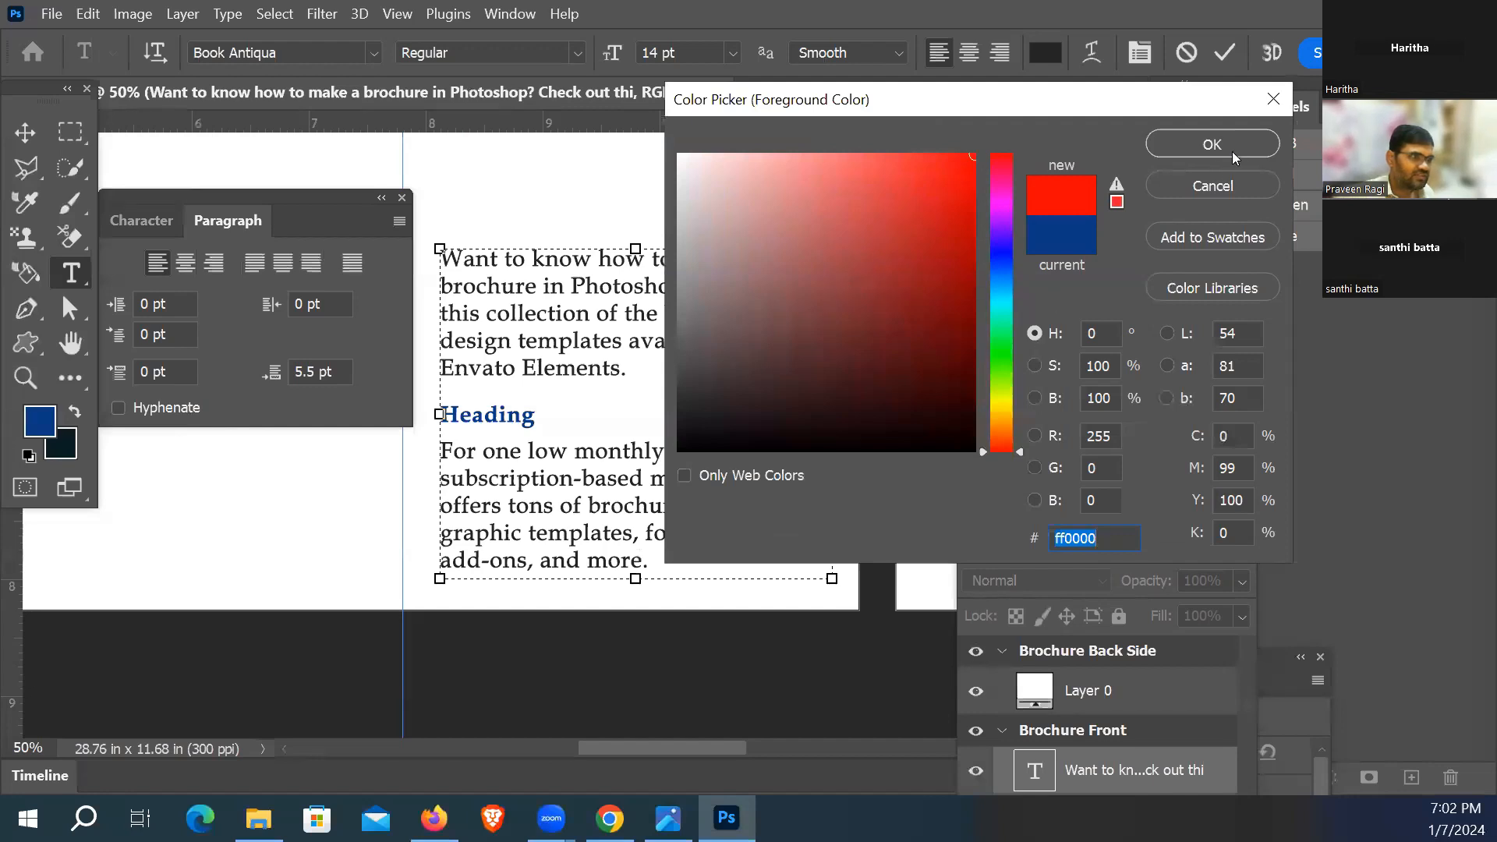
click(1234, 154)
Step: Select the word "Heading" and set the red component of its text colour to 255
drag(536, 414, 440, 415)
click(1046, 52)
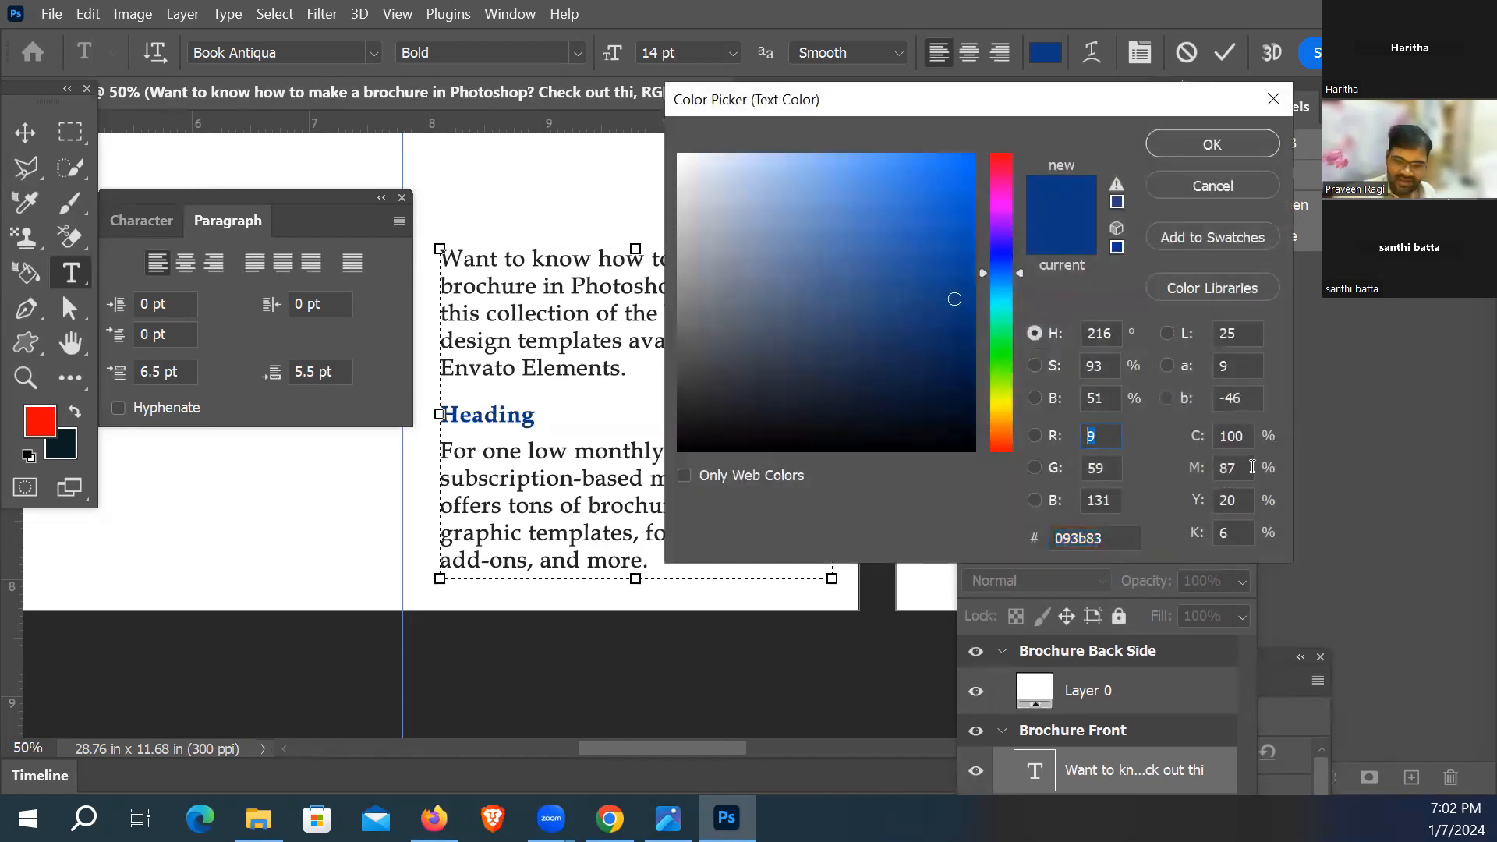
text(255)
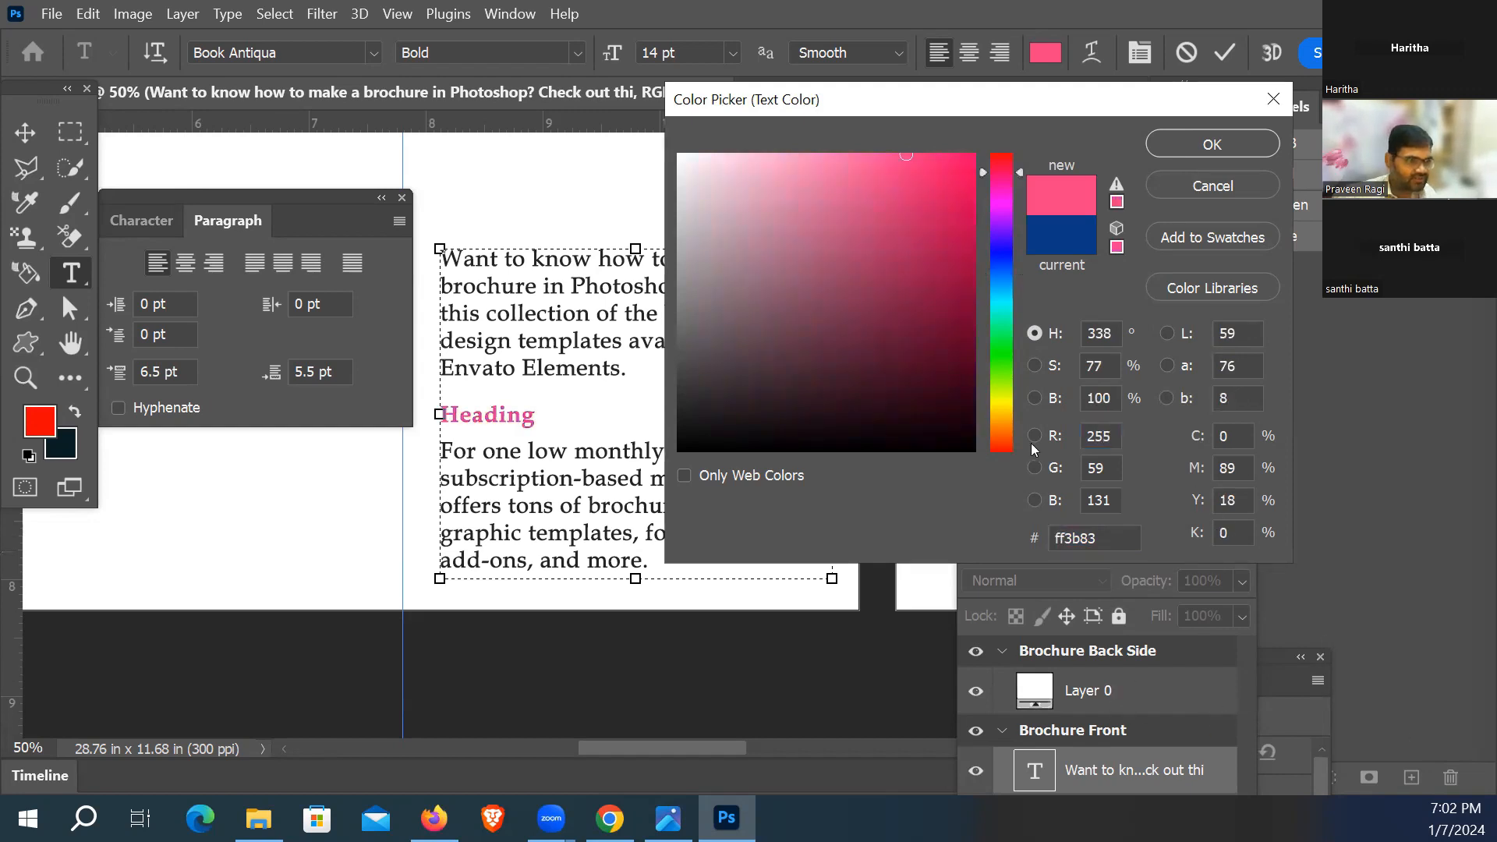
Step: Set the text colour of "Heading" to green with RGB values 0, 255, 0
double_click(1116, 438)
text(0)
key(Tab)
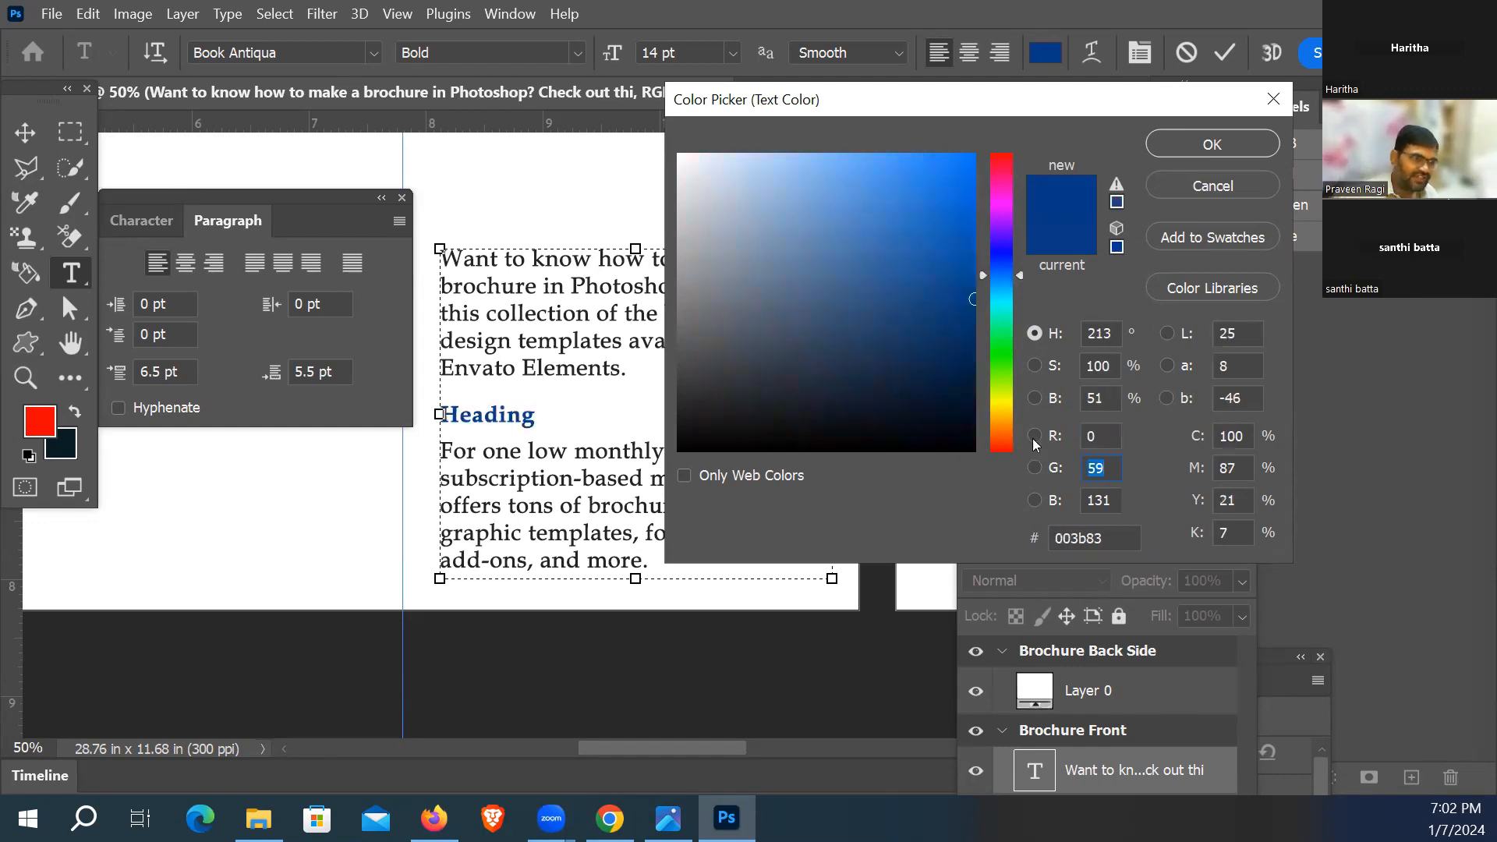
text(255)
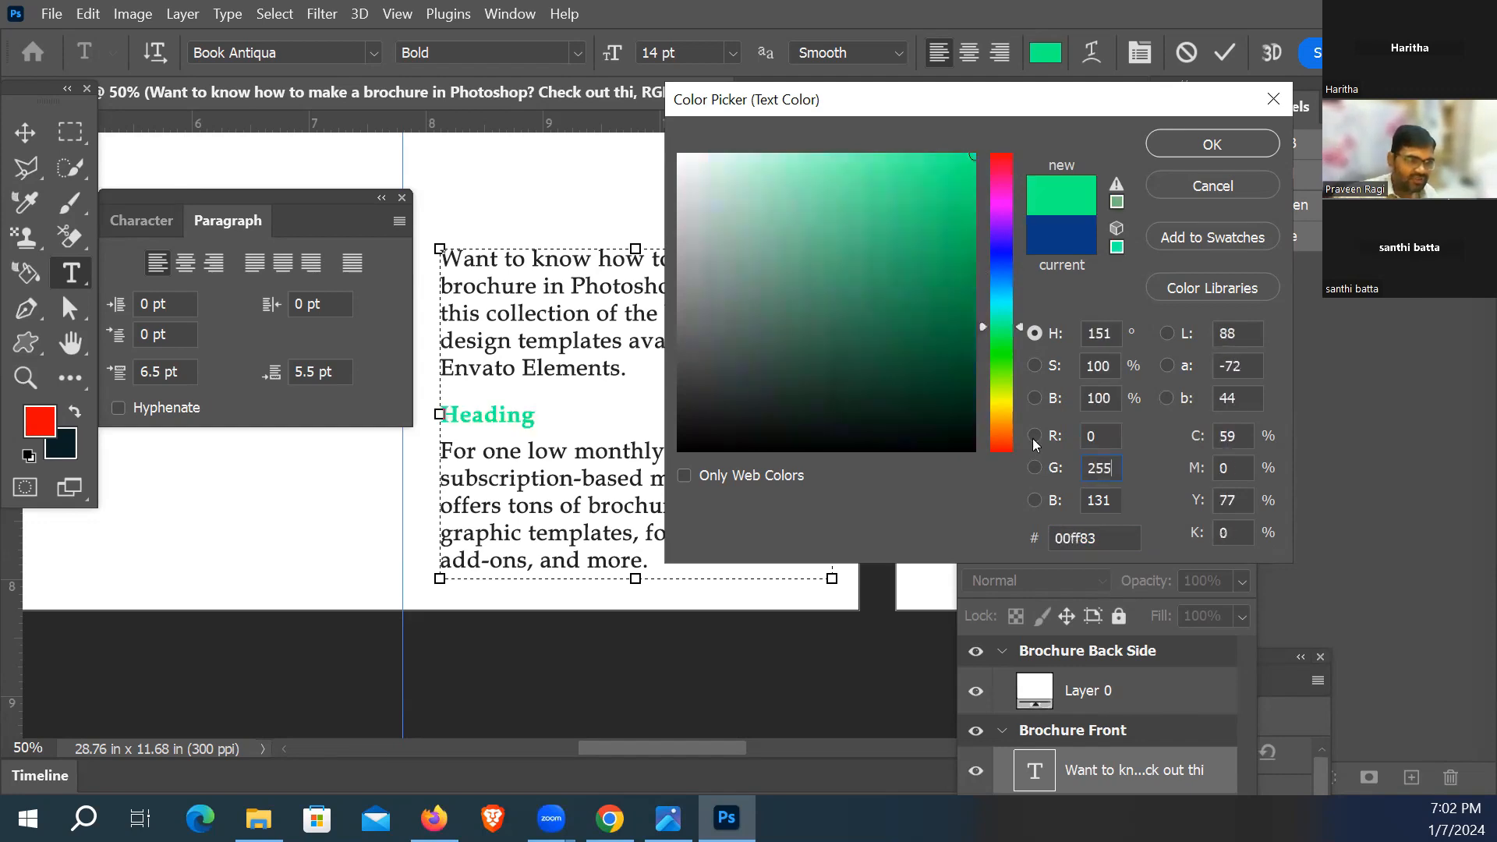
key(Tab)
text(0)
key(Tab)
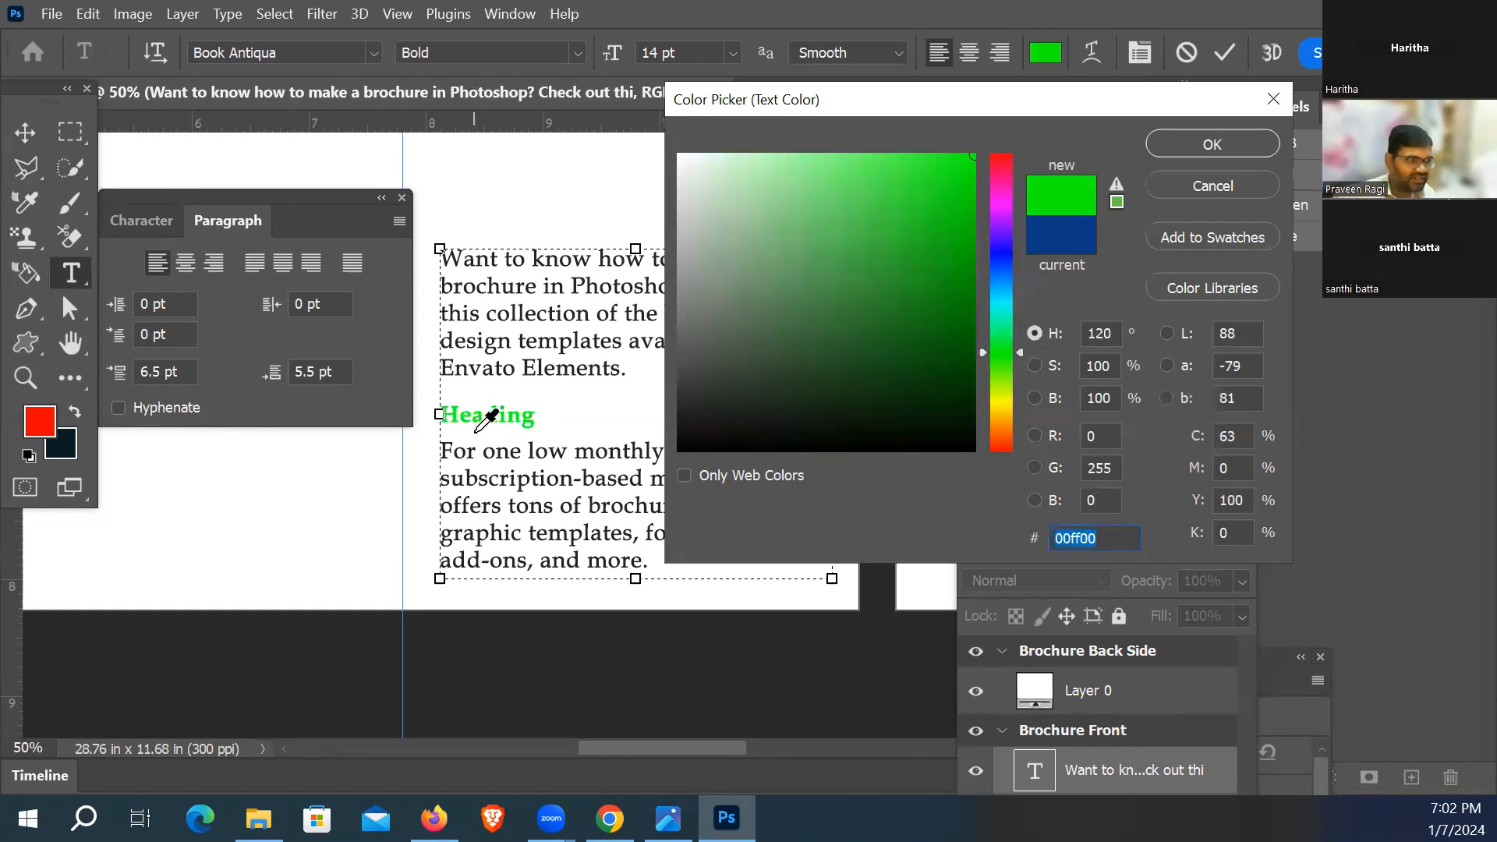
Step: Set the text colour of "Heading" to blue with RGB values 0, 0, 255
click(1113, 470)
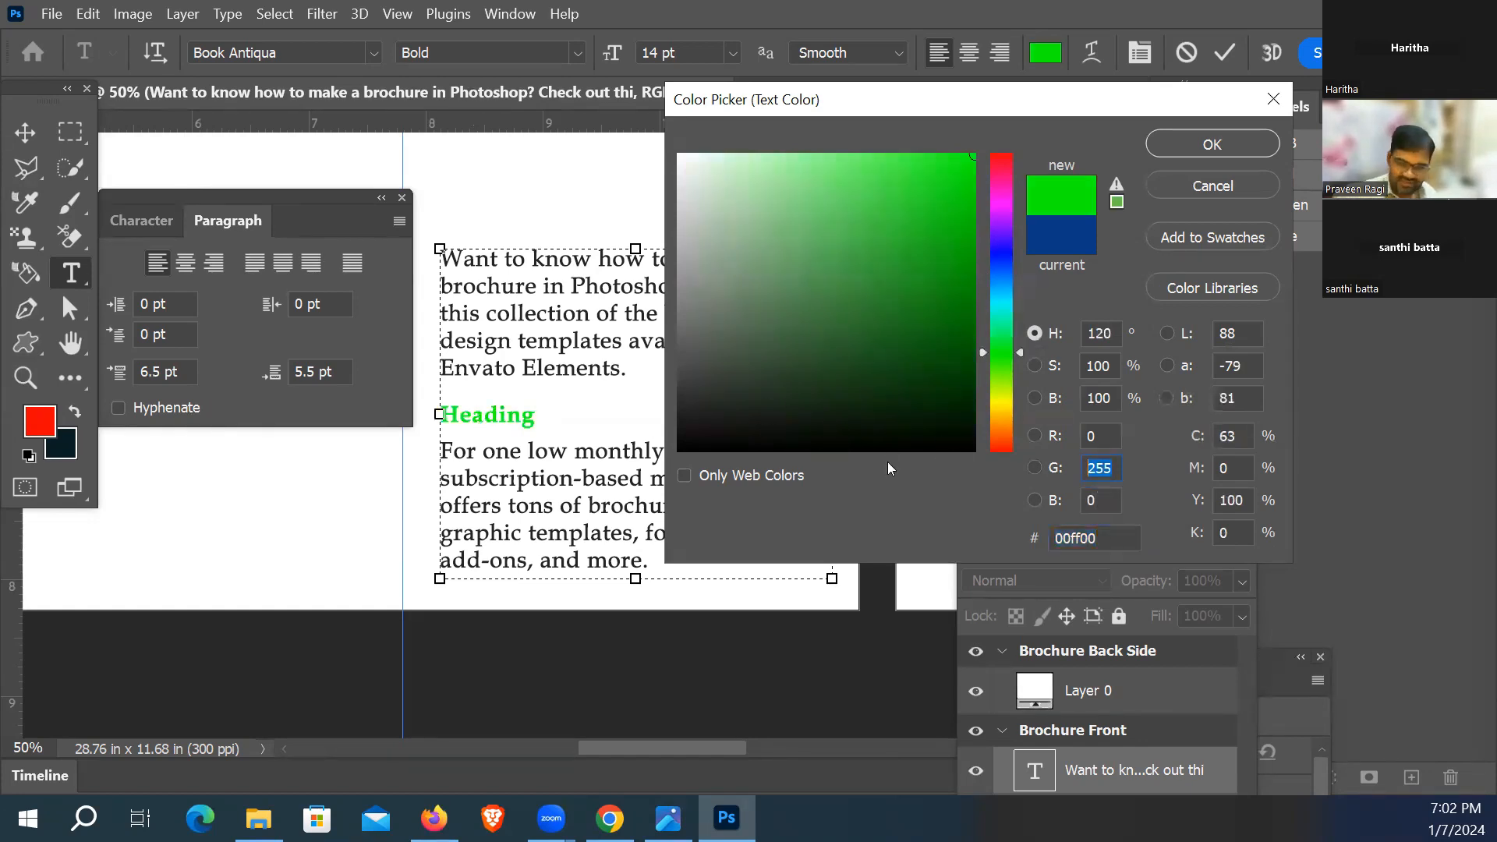
text(0)
text(255)
key(Tab)
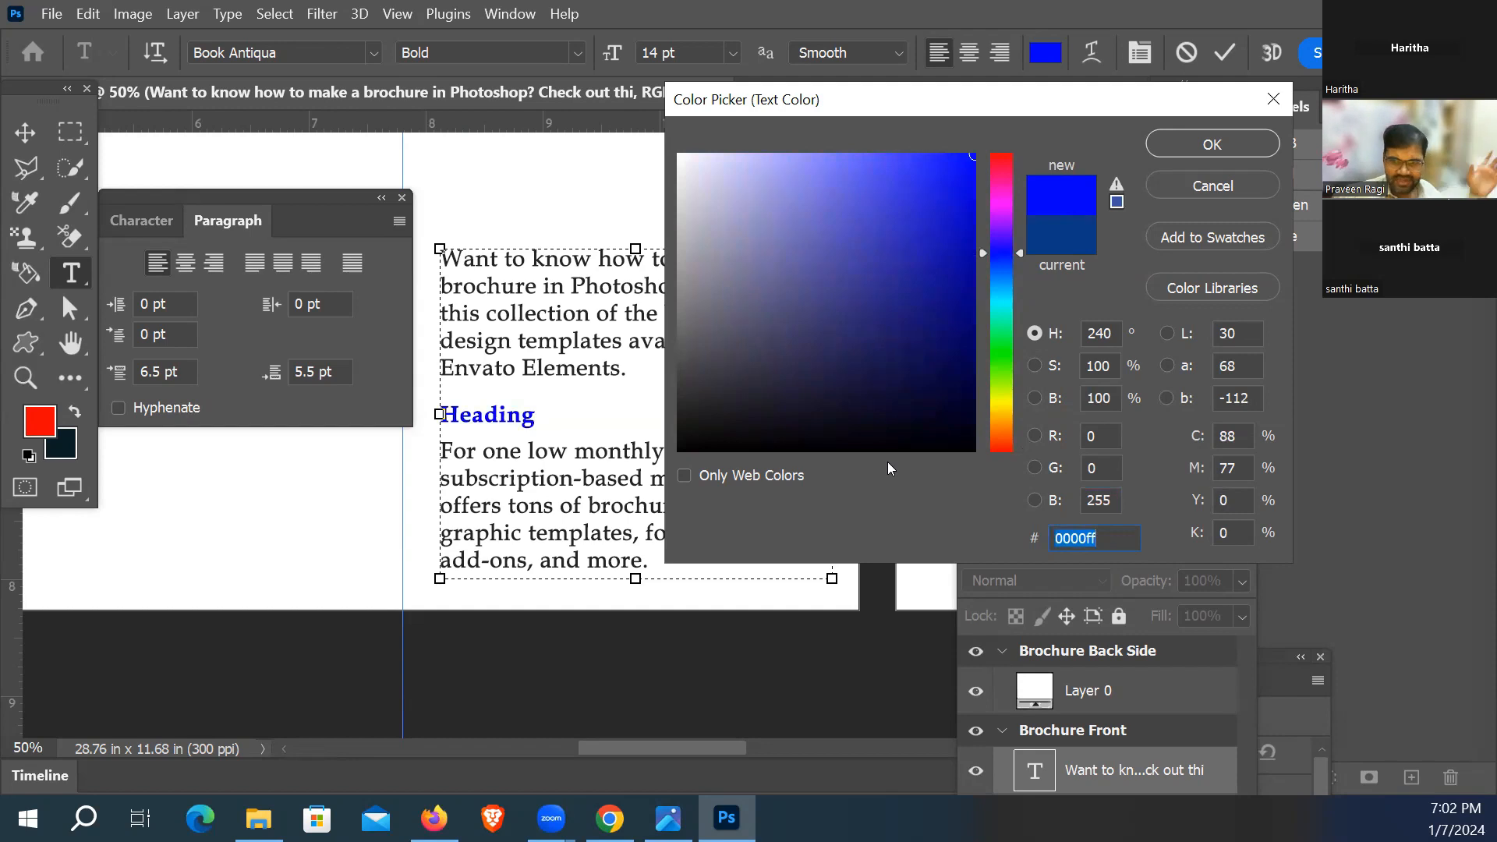
Step: Try to set the blue component of the "Heading" colour to 256 and accept the closest allowed value
click(1101, 500)
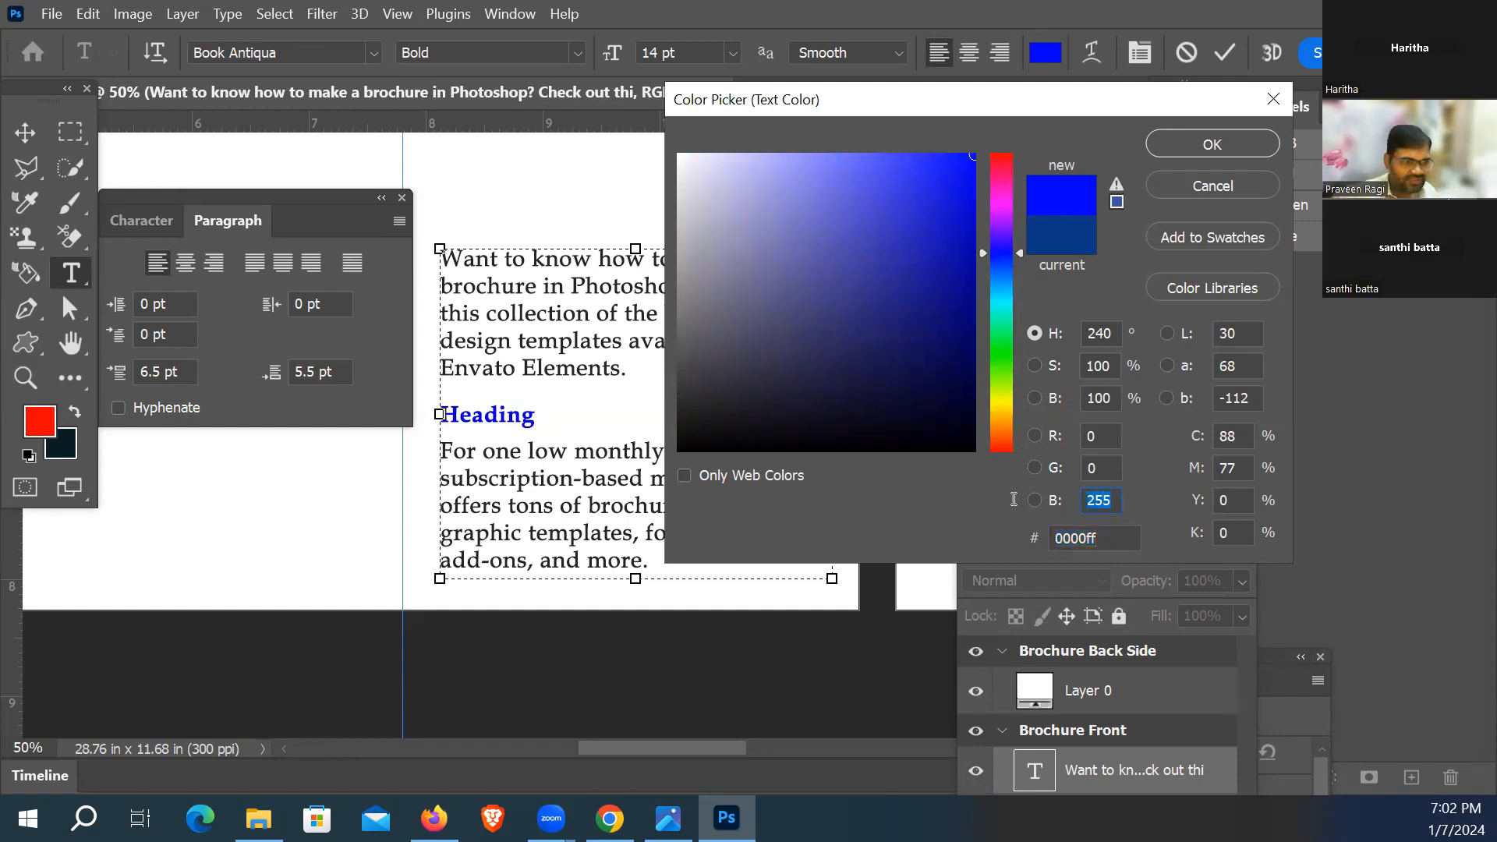
text(256)
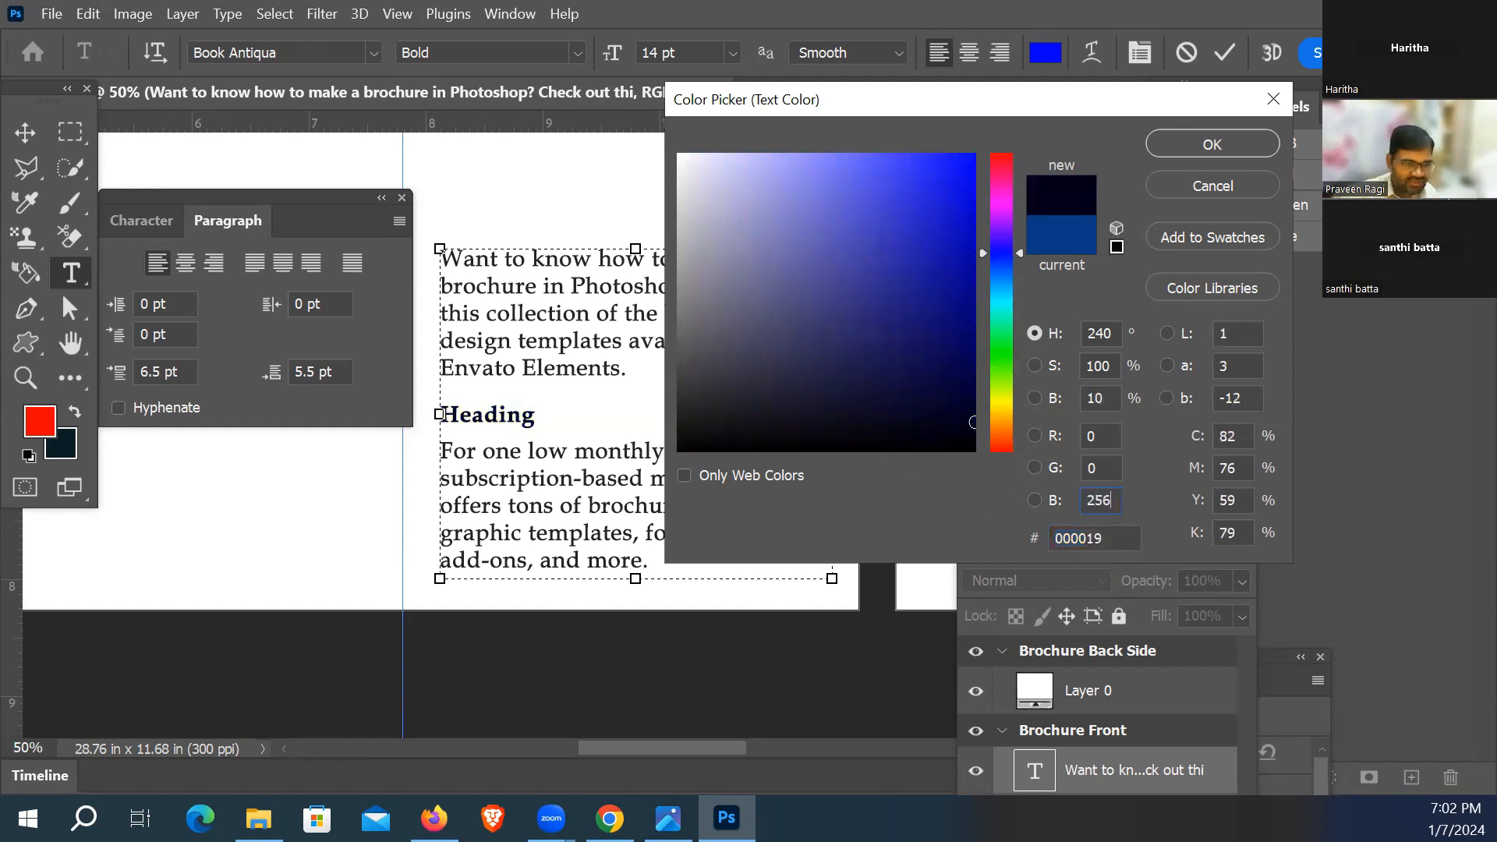
key(Tab)
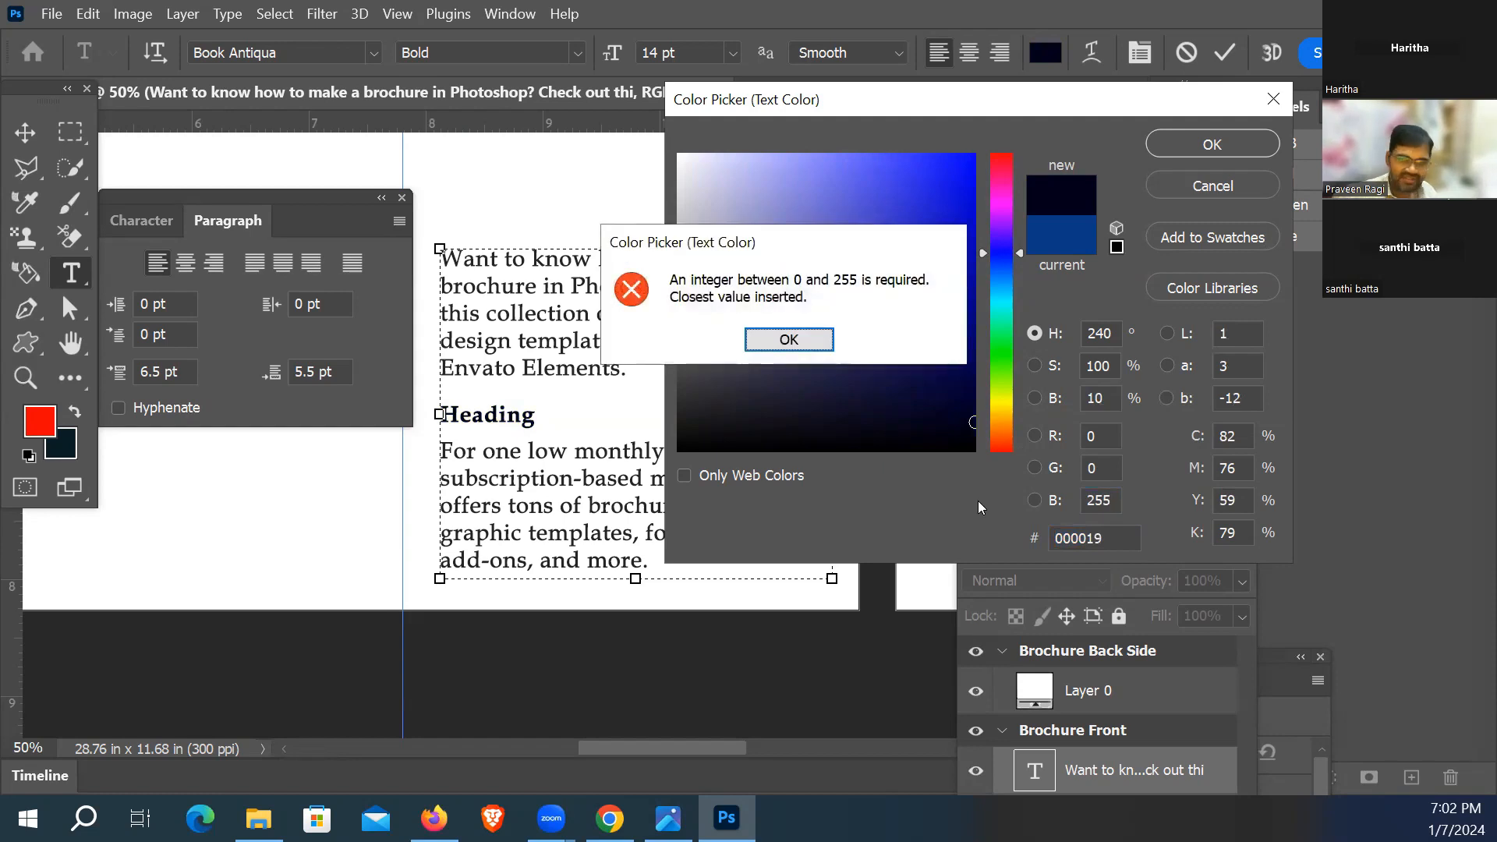
click(830, 343)
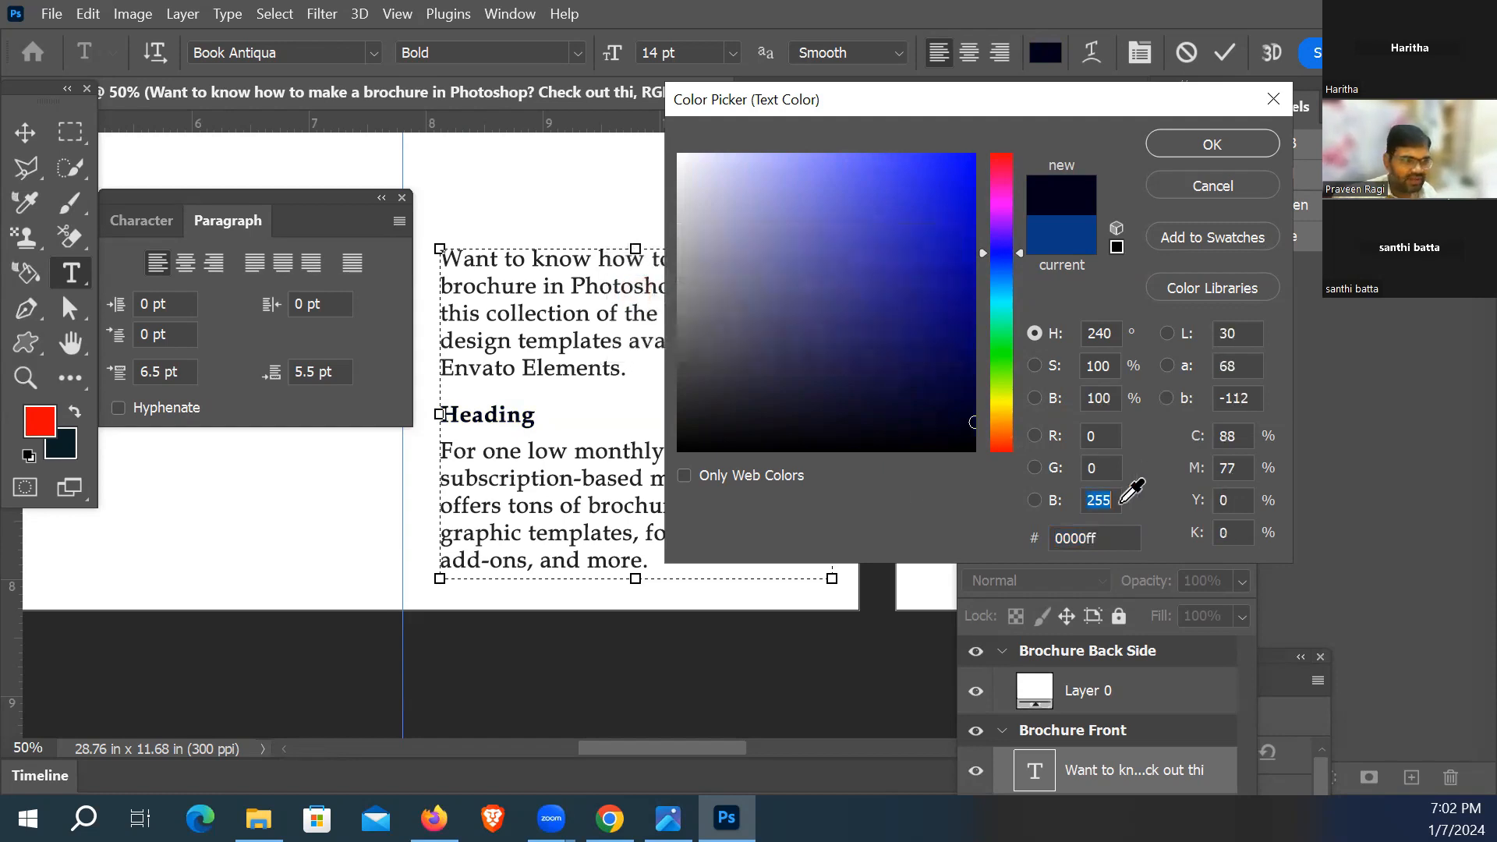
key(Tab)
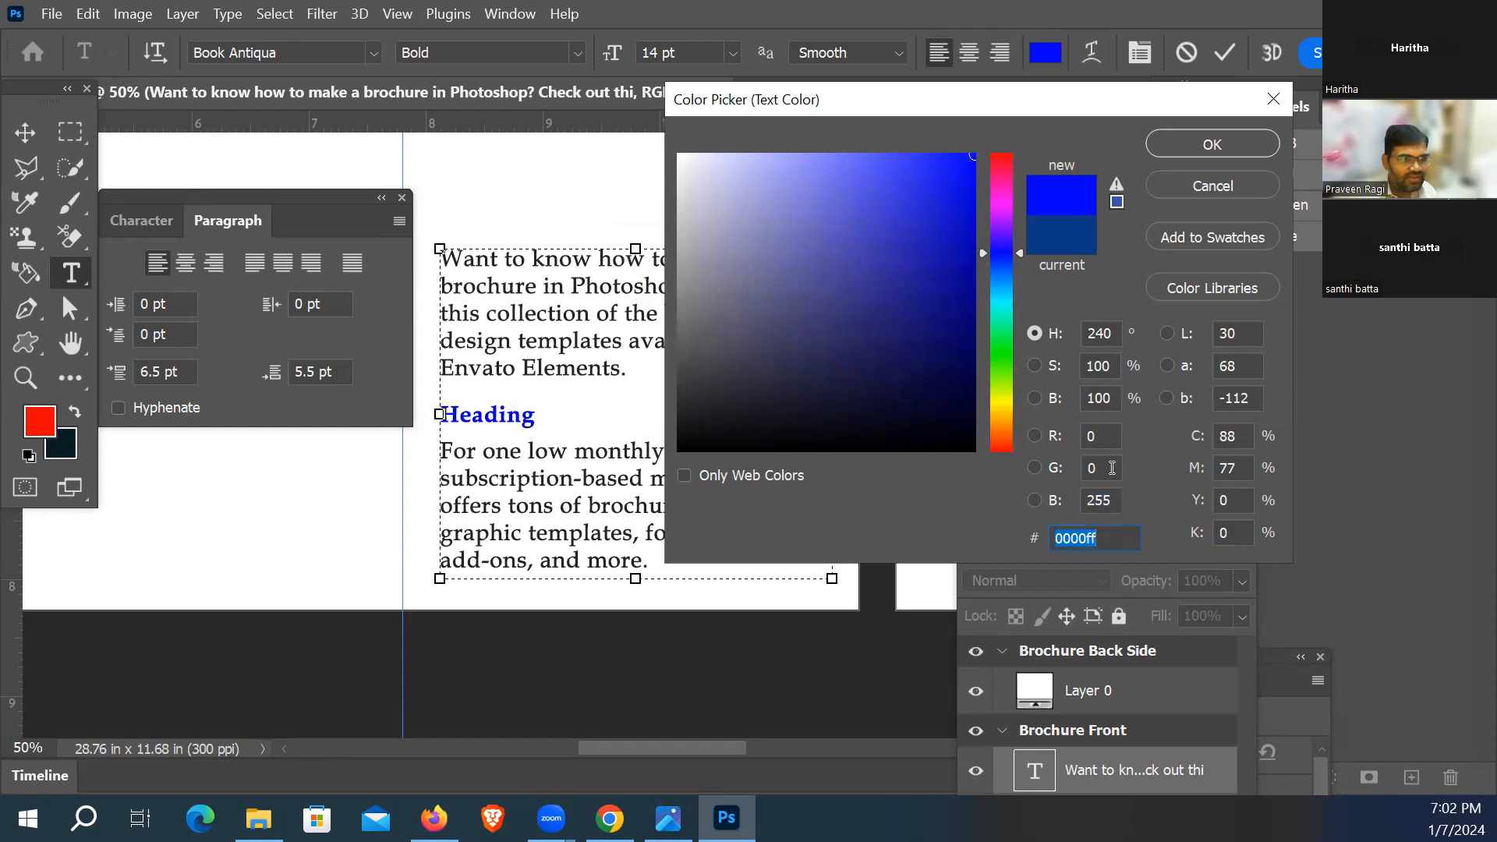
Step: Sample different blues for "Heading" from the colour field, ending on a medium blue with RGB values 21, 100, 180
click(1112, 496)
click(1096, 468)
click(1091, 437)
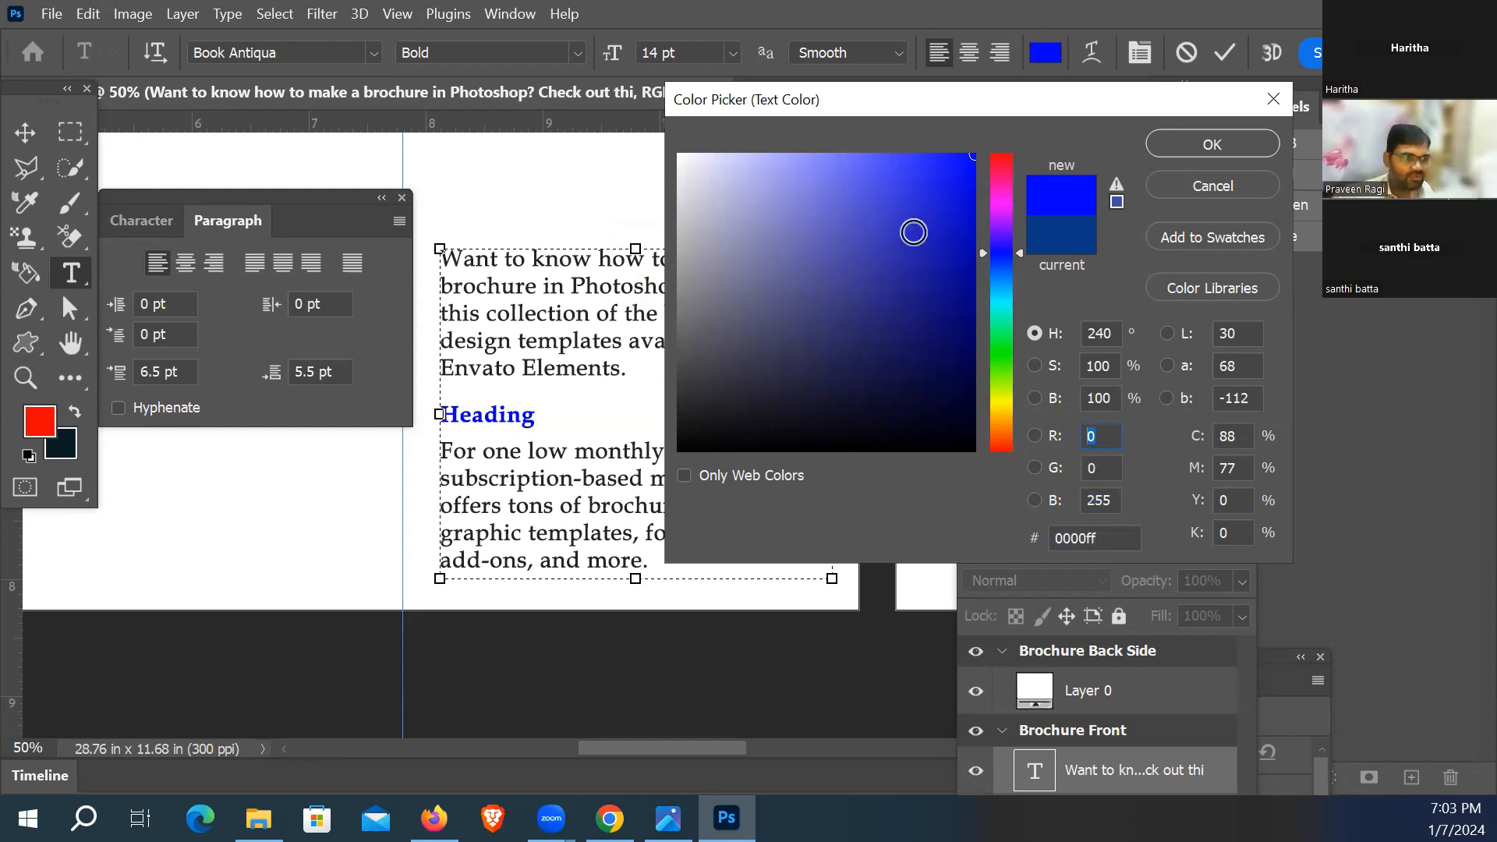
mouse_move(919, 256)
mouse_down()
mouse_move(922, 291)
mouse_move(878, 319)
mouse_up()
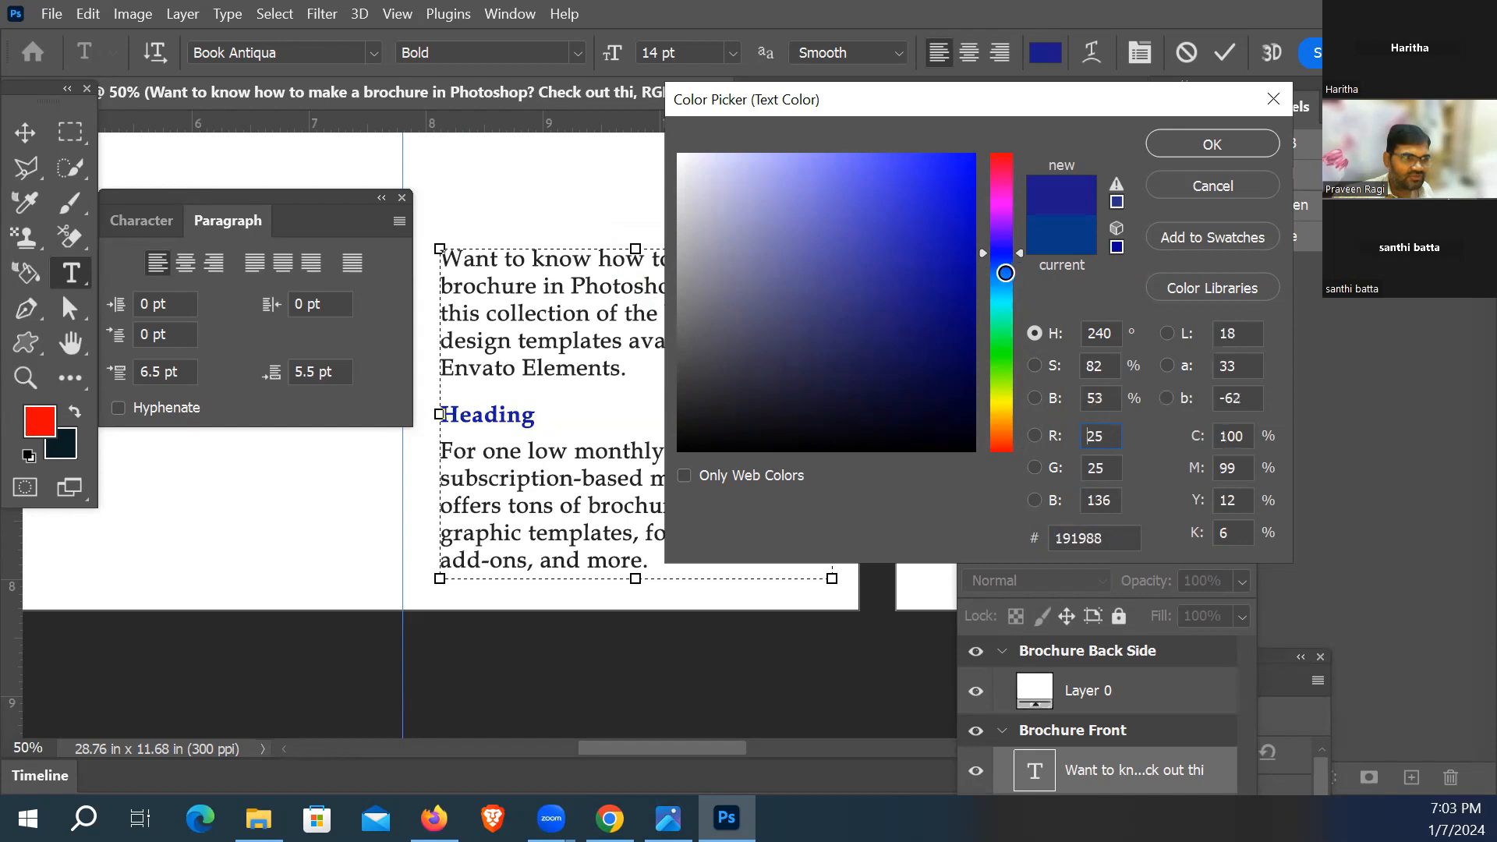
drag(1011, 266, 1012, 277)
click(959, 301)
click(939, 238)
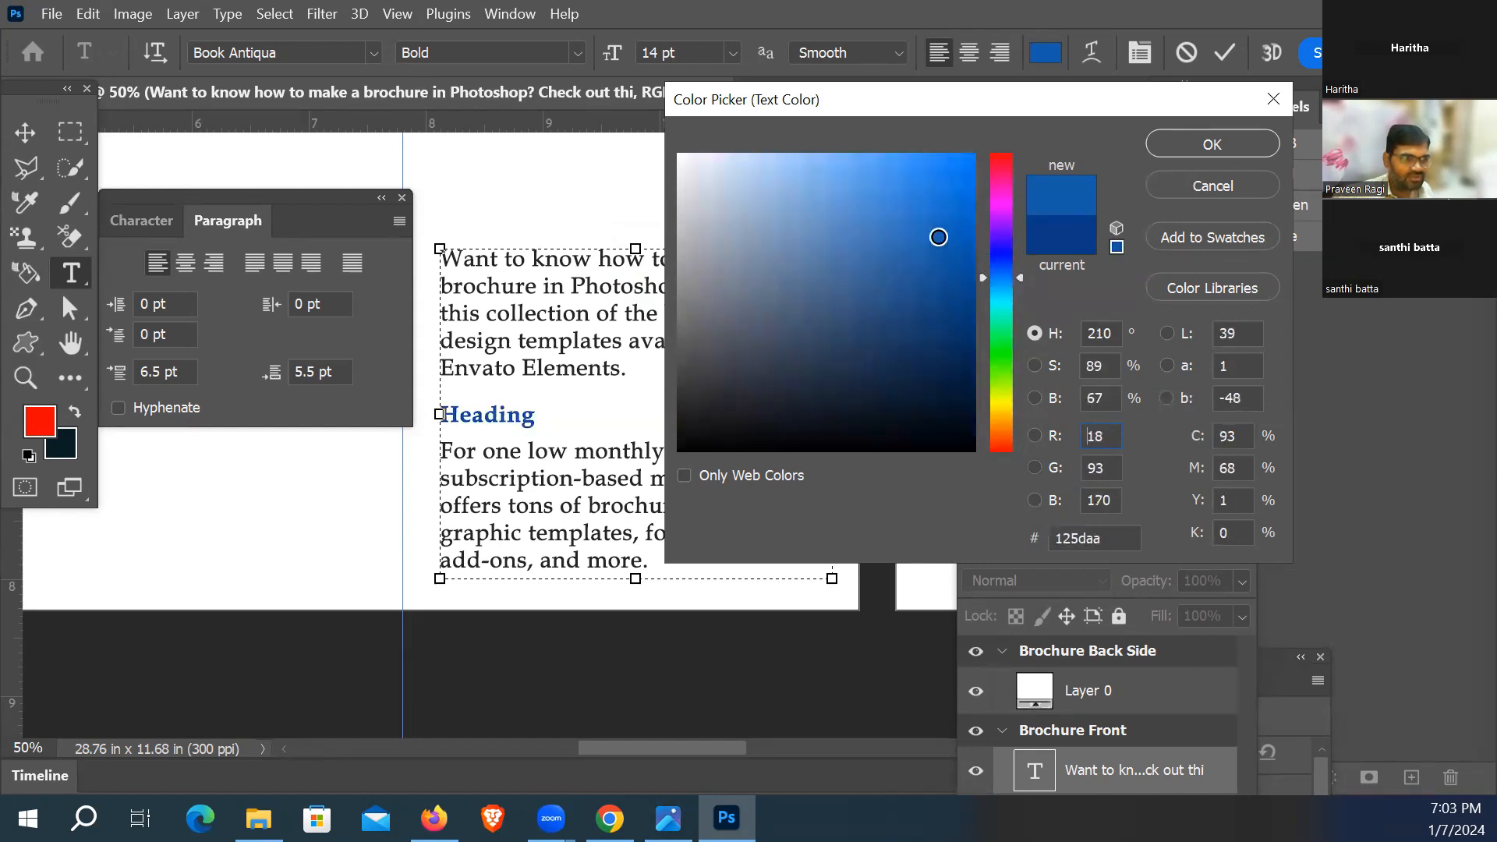
click(940, 241)
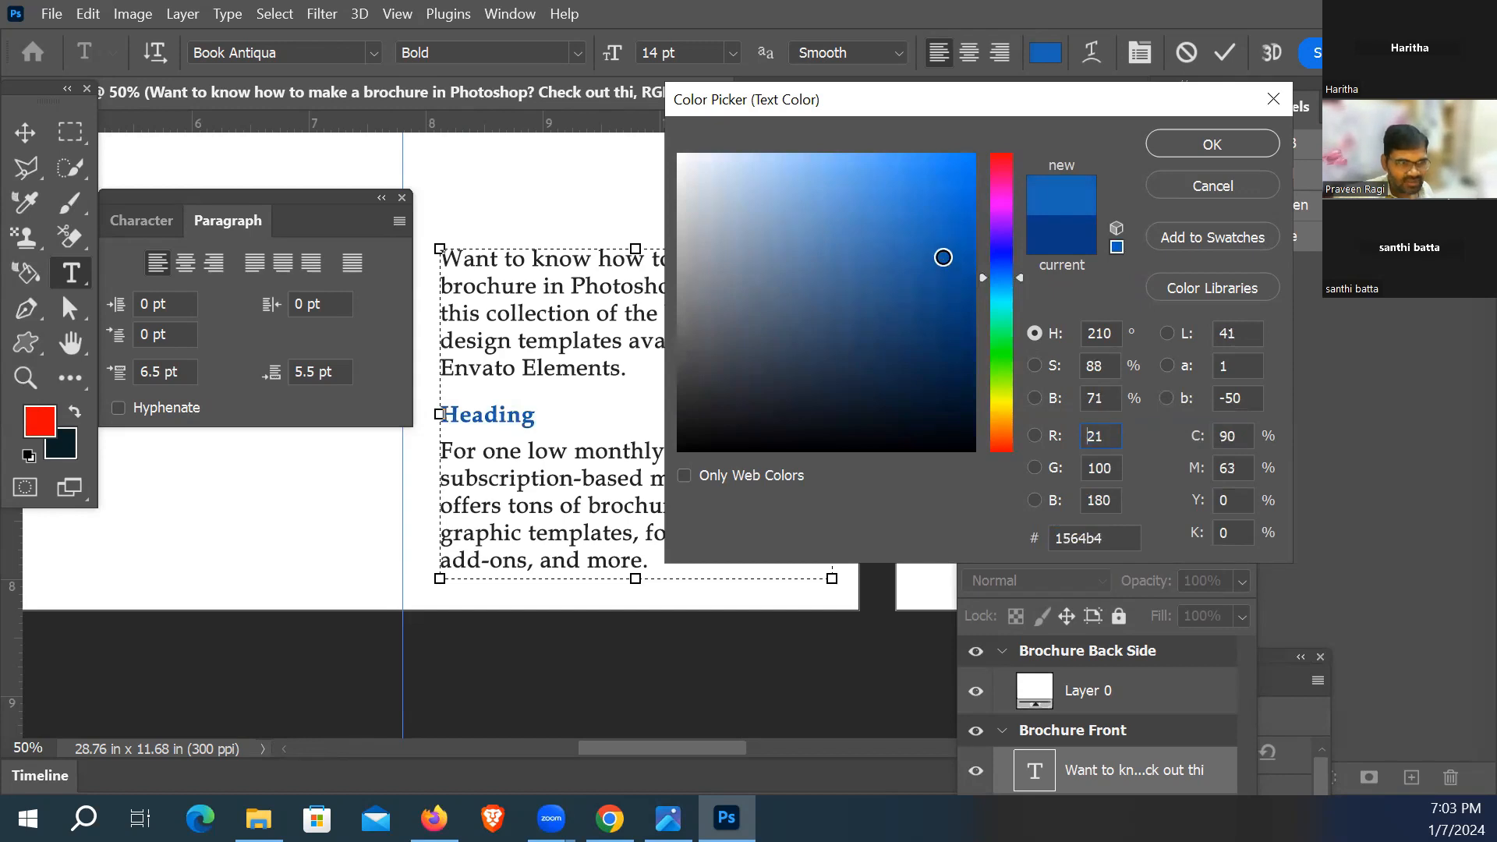
click(1107, 439)
click(1109, 468)
click(1094, 502)
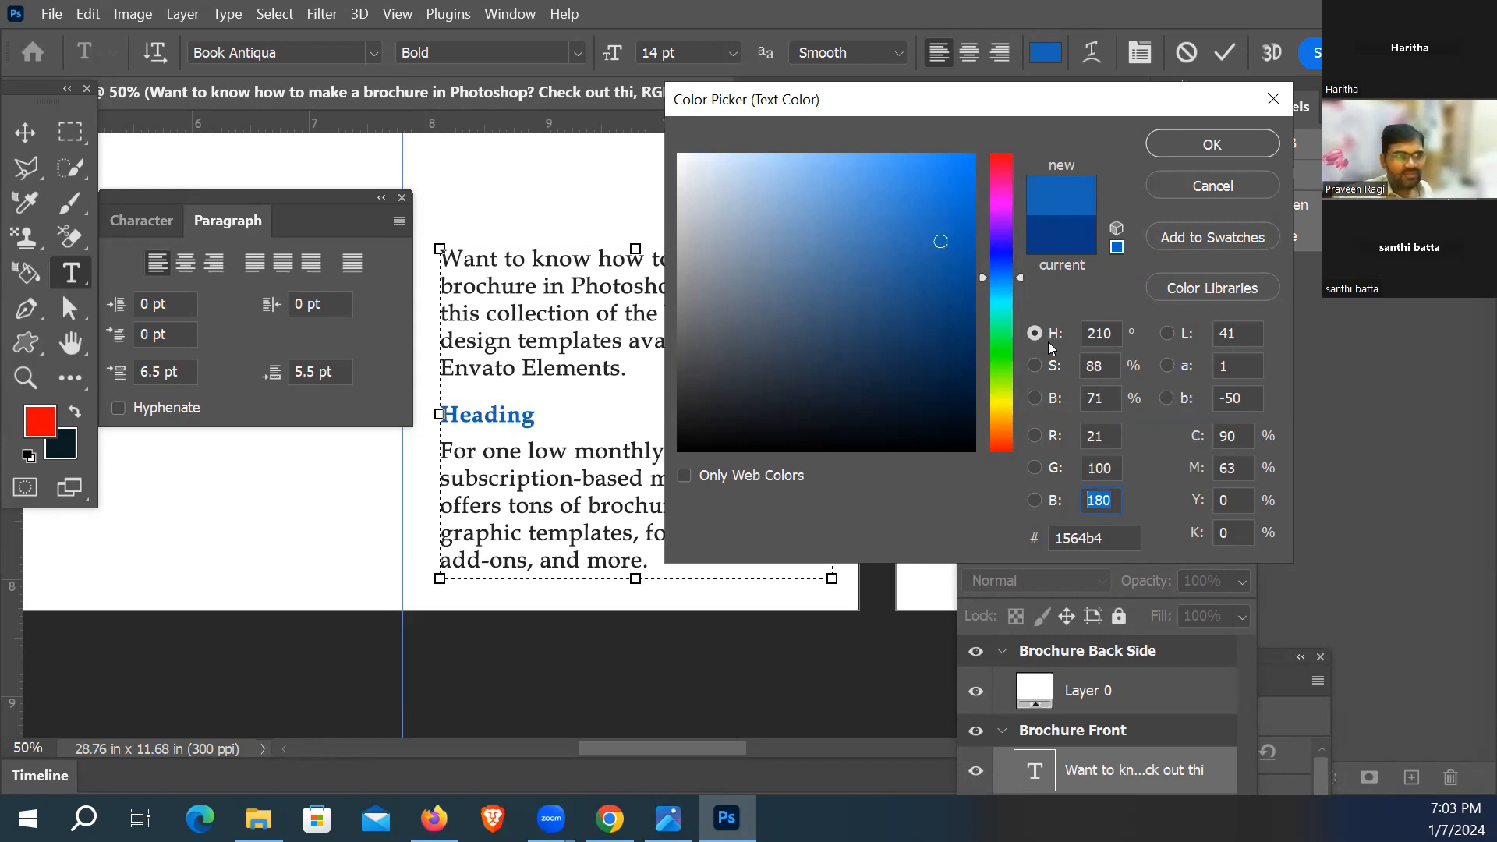
Step: Shift the hue of "Heading" to 0° and sample bright and darker reds, ending on RGB 109, 29, 29
drag(1024, 282, 1016, 153)
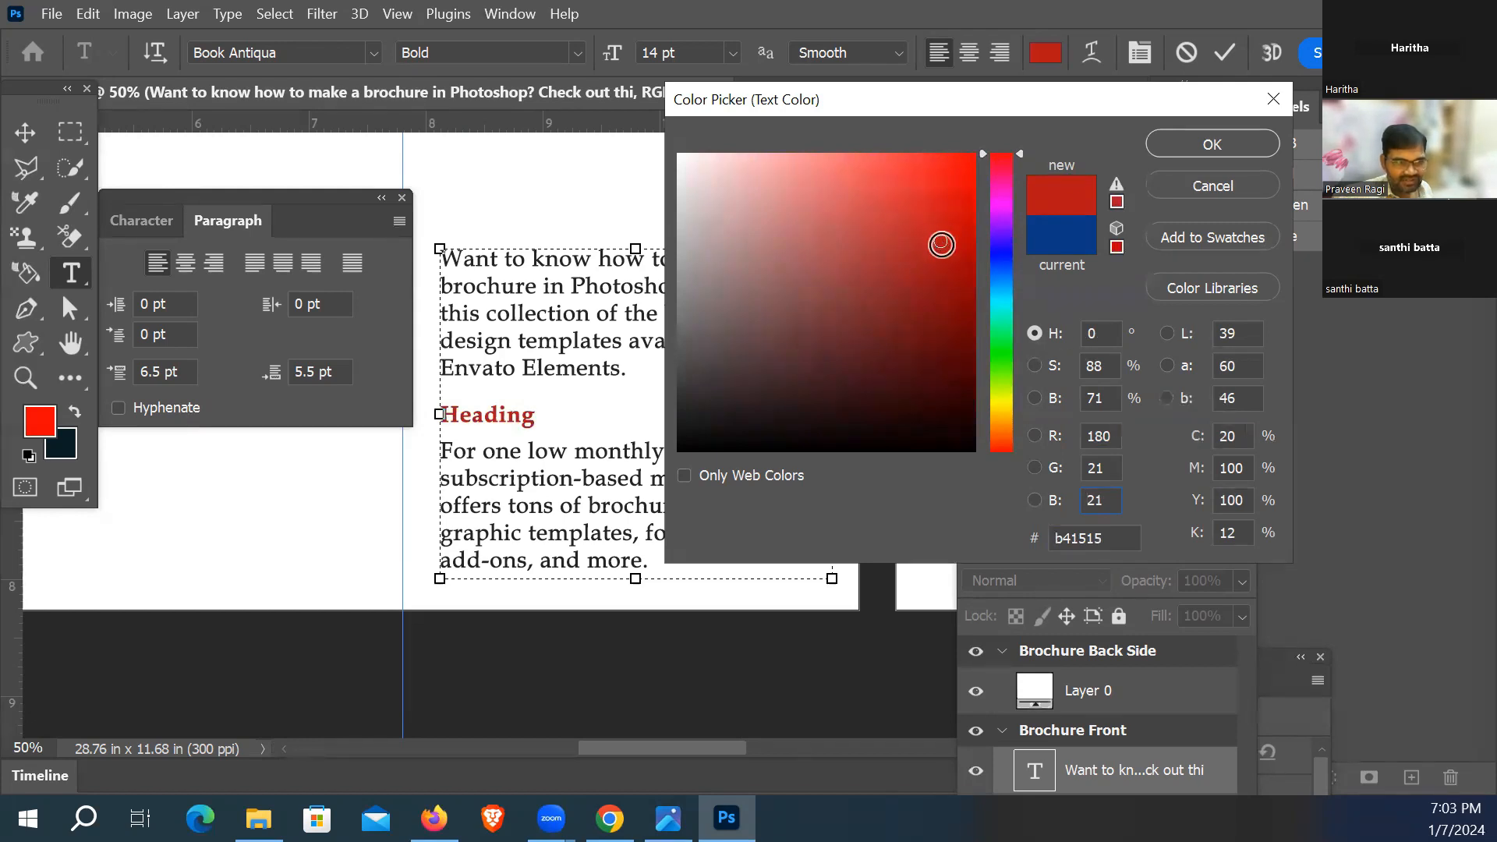
mouse_move(941, 244)
mouse_down()
mouse_move(942, 187)
mouse_move(976, 153)
mouse_up()
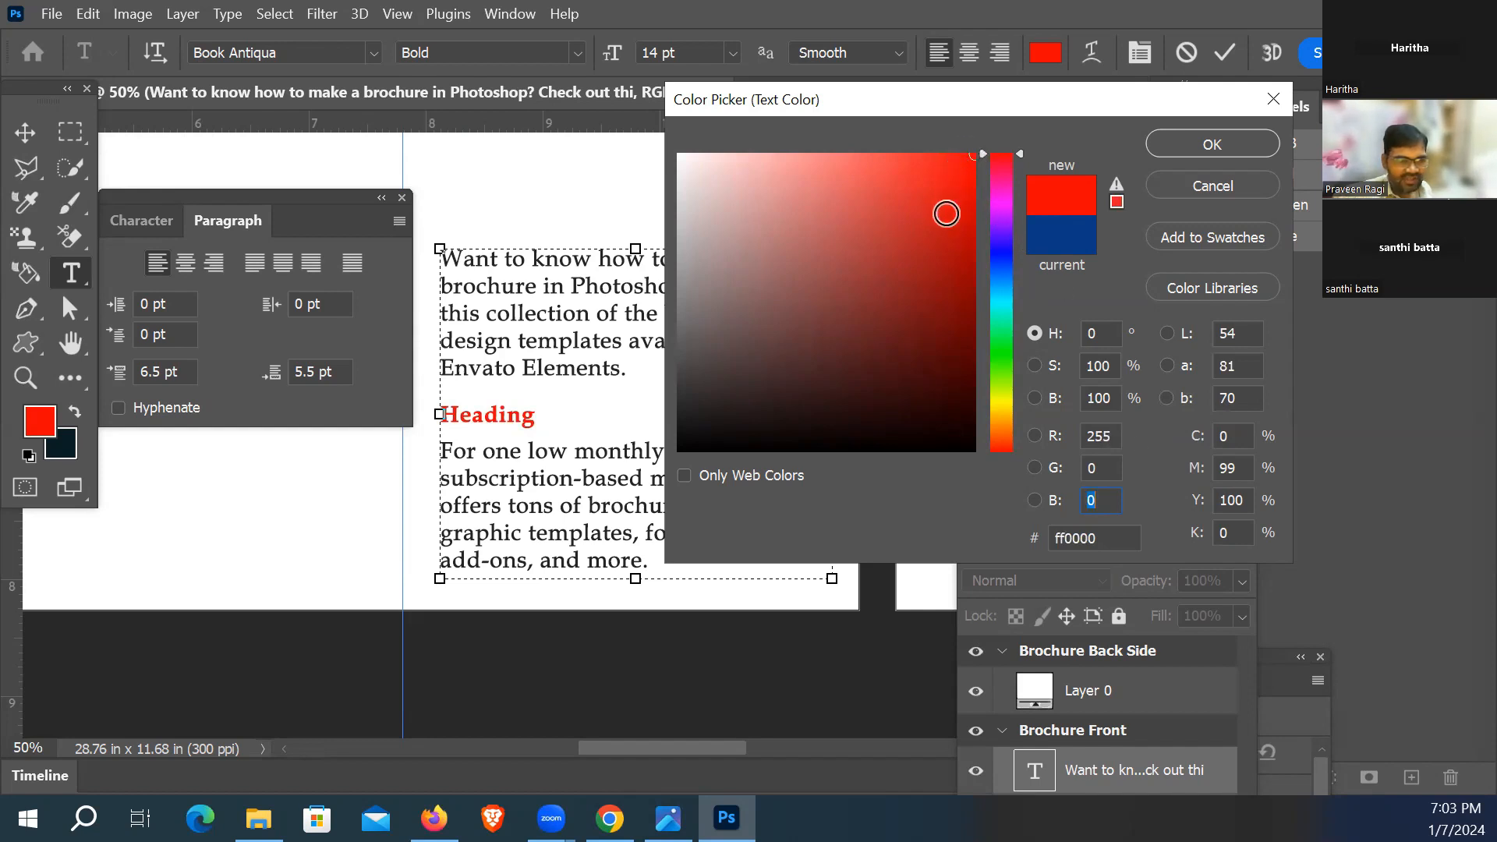
click(939, 263)
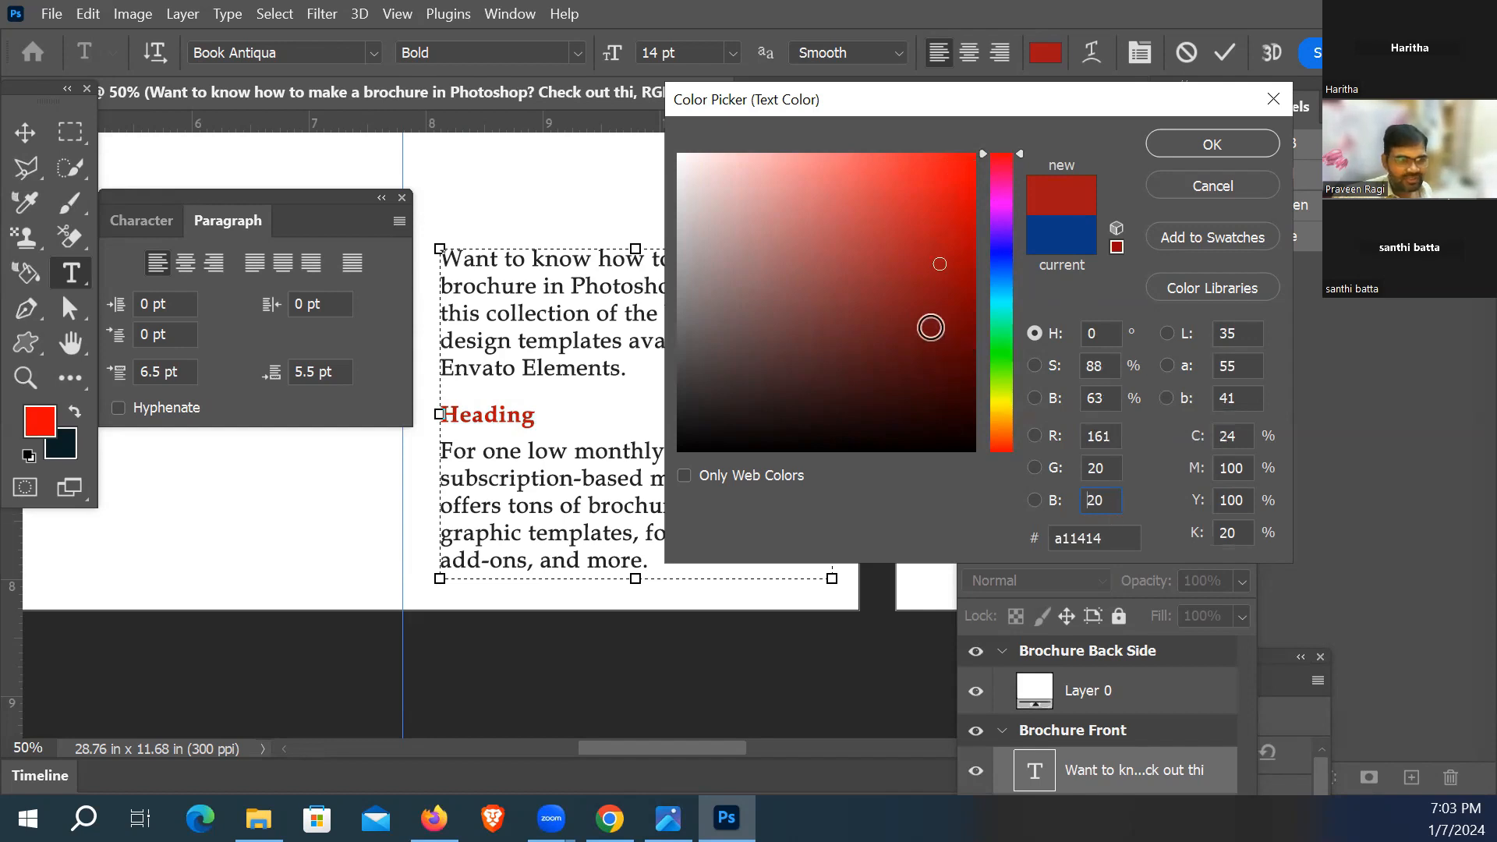
click(898, 324)
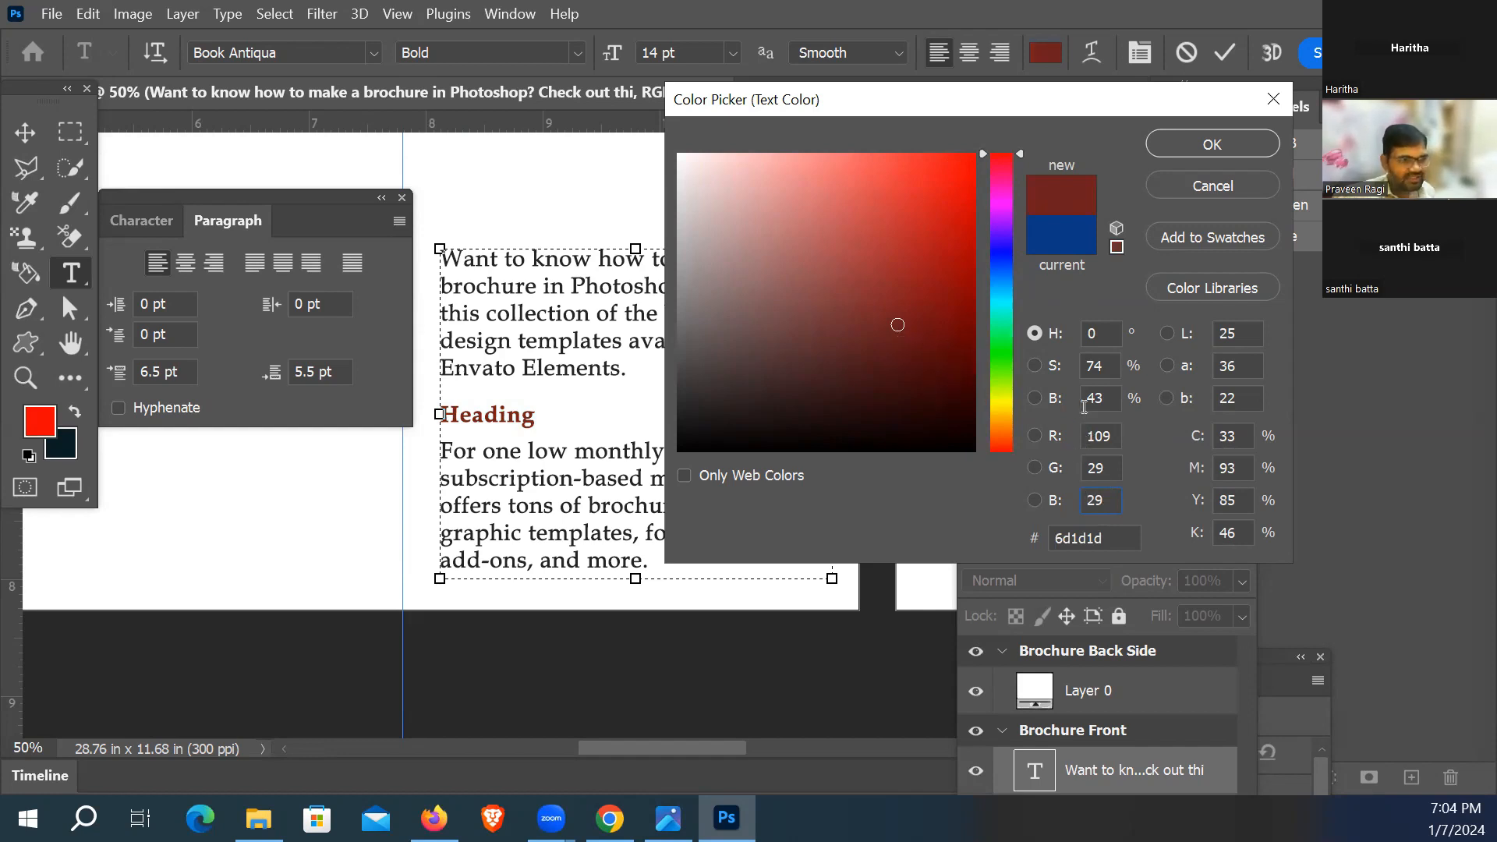
Step: Set the text colour of "Heading" to purple with RGB values 72, 40, 130
click(1106, 438)
text(72)
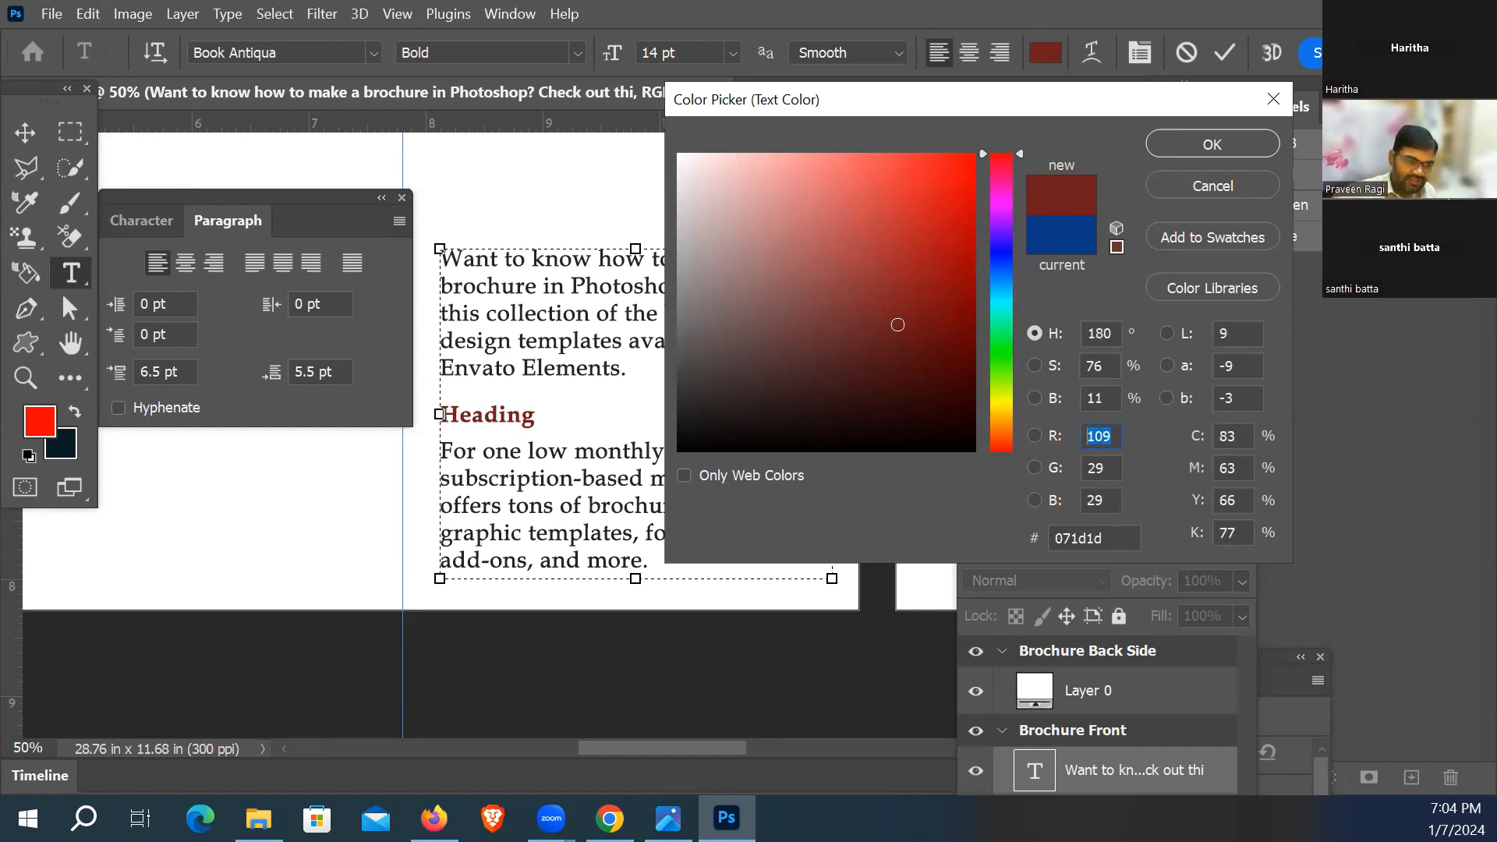
key(Tab)
text(40)
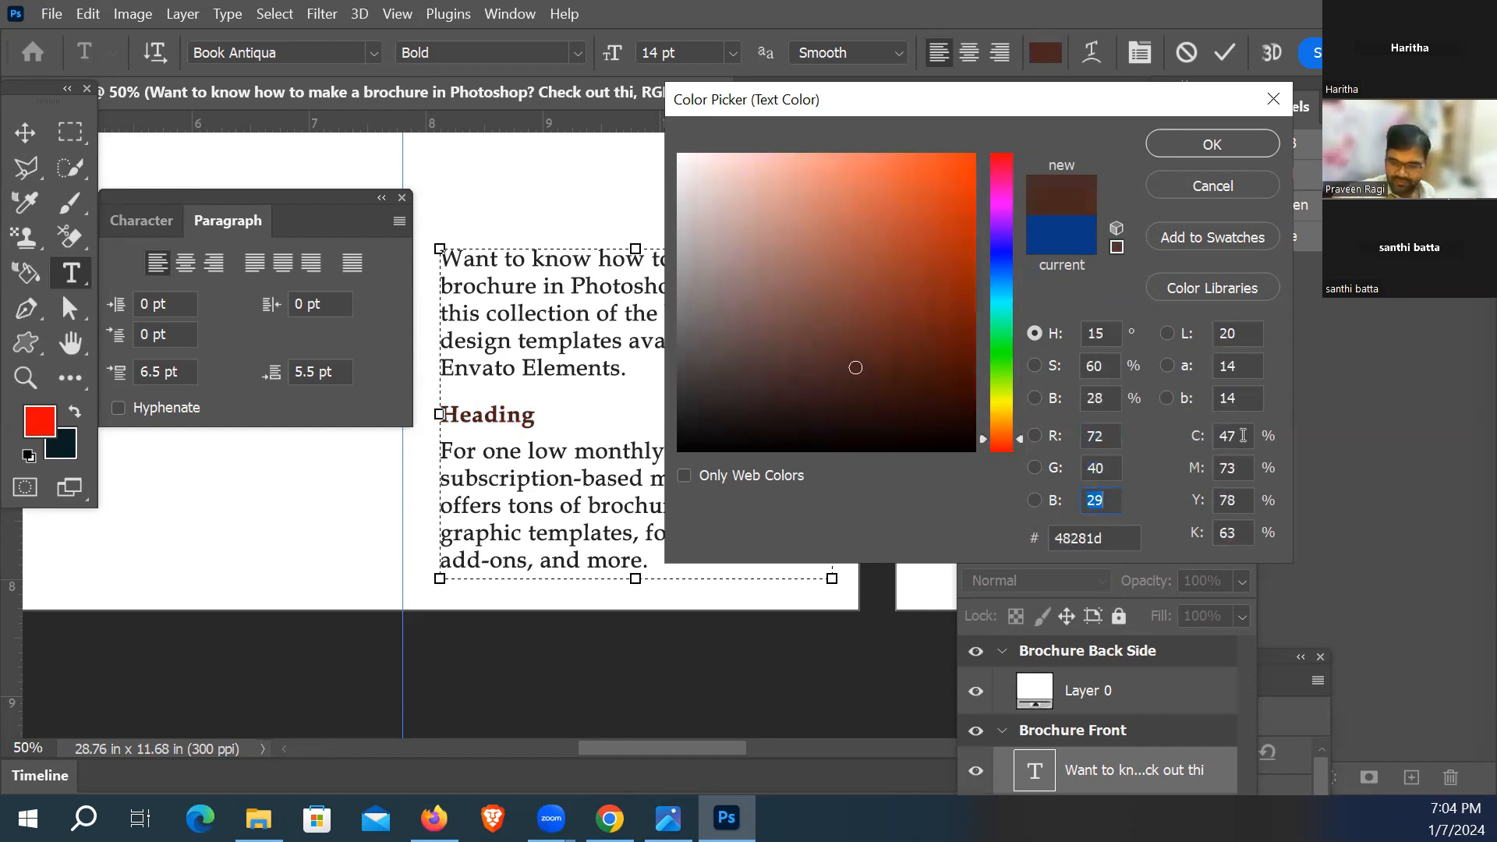
key(Tab)
text(130)
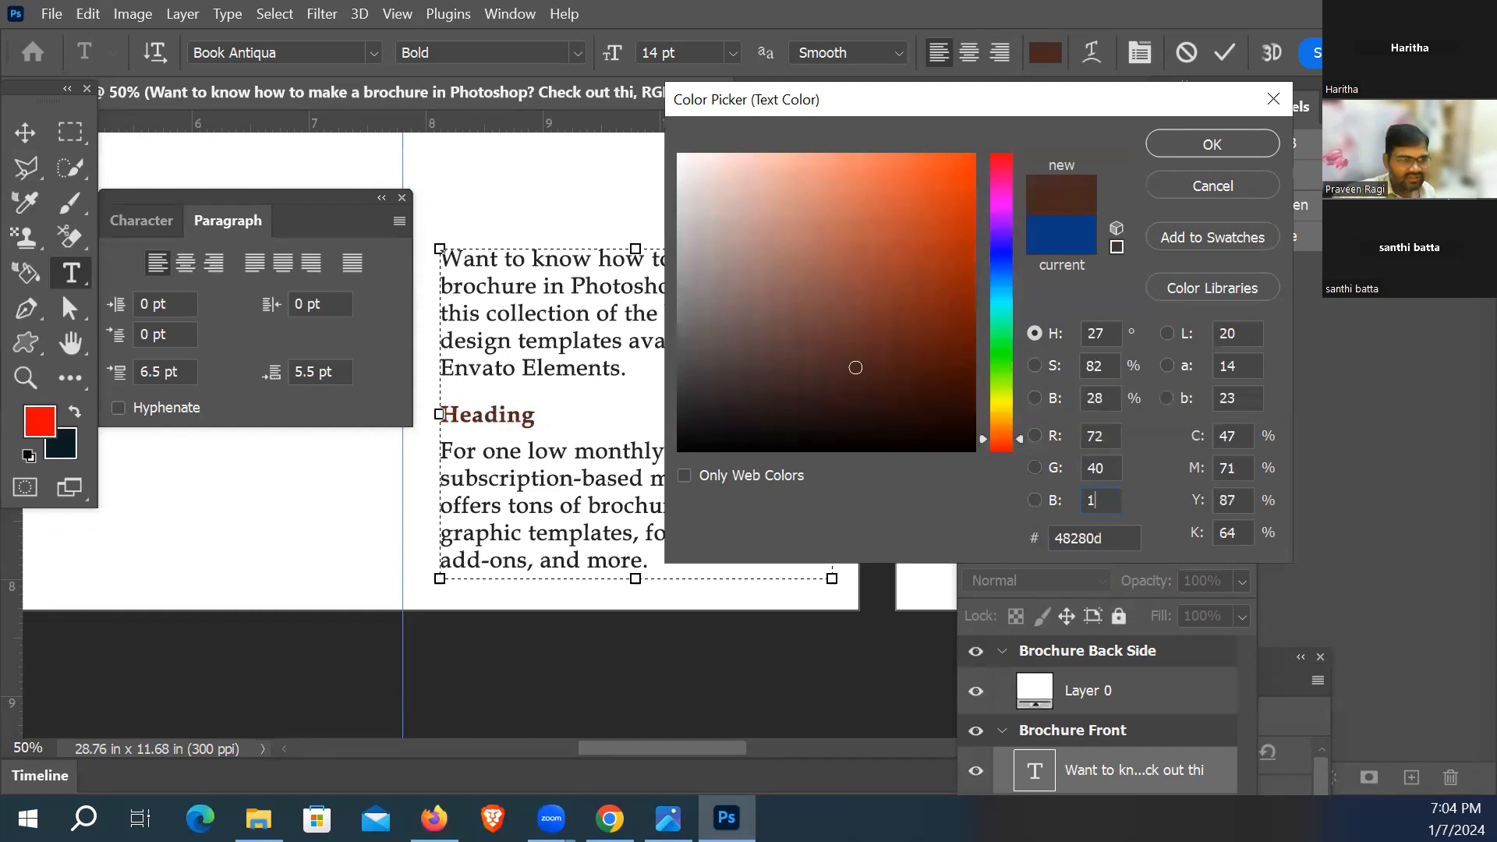
key(Tab)
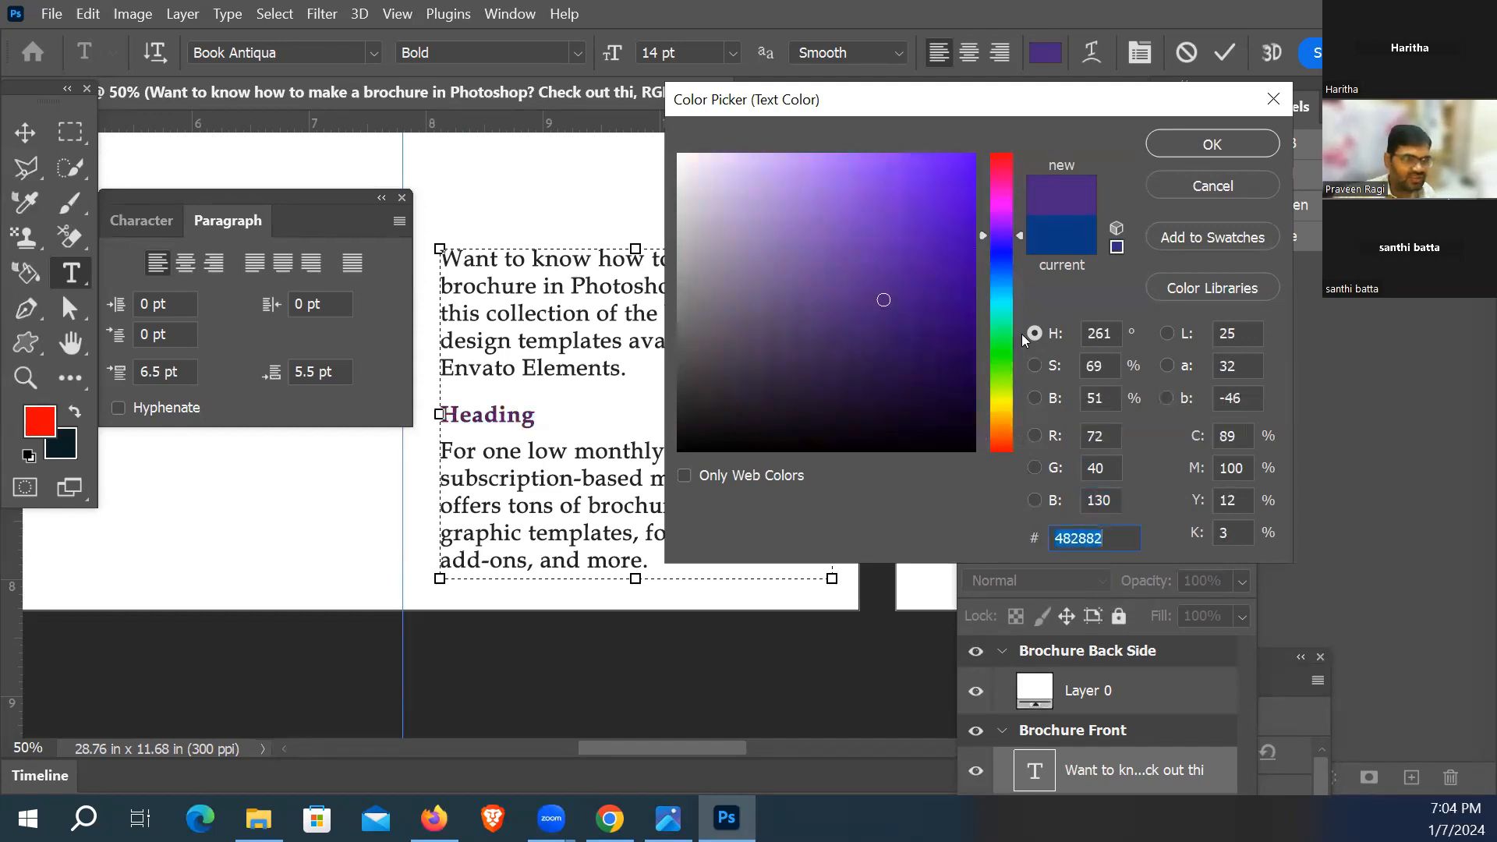
Step: Review the purple's RGB components and hex code, then apply the colour to "Heading" and deselect the word
click(1089, 439)
click(1104, 462)
click(1102, 501)
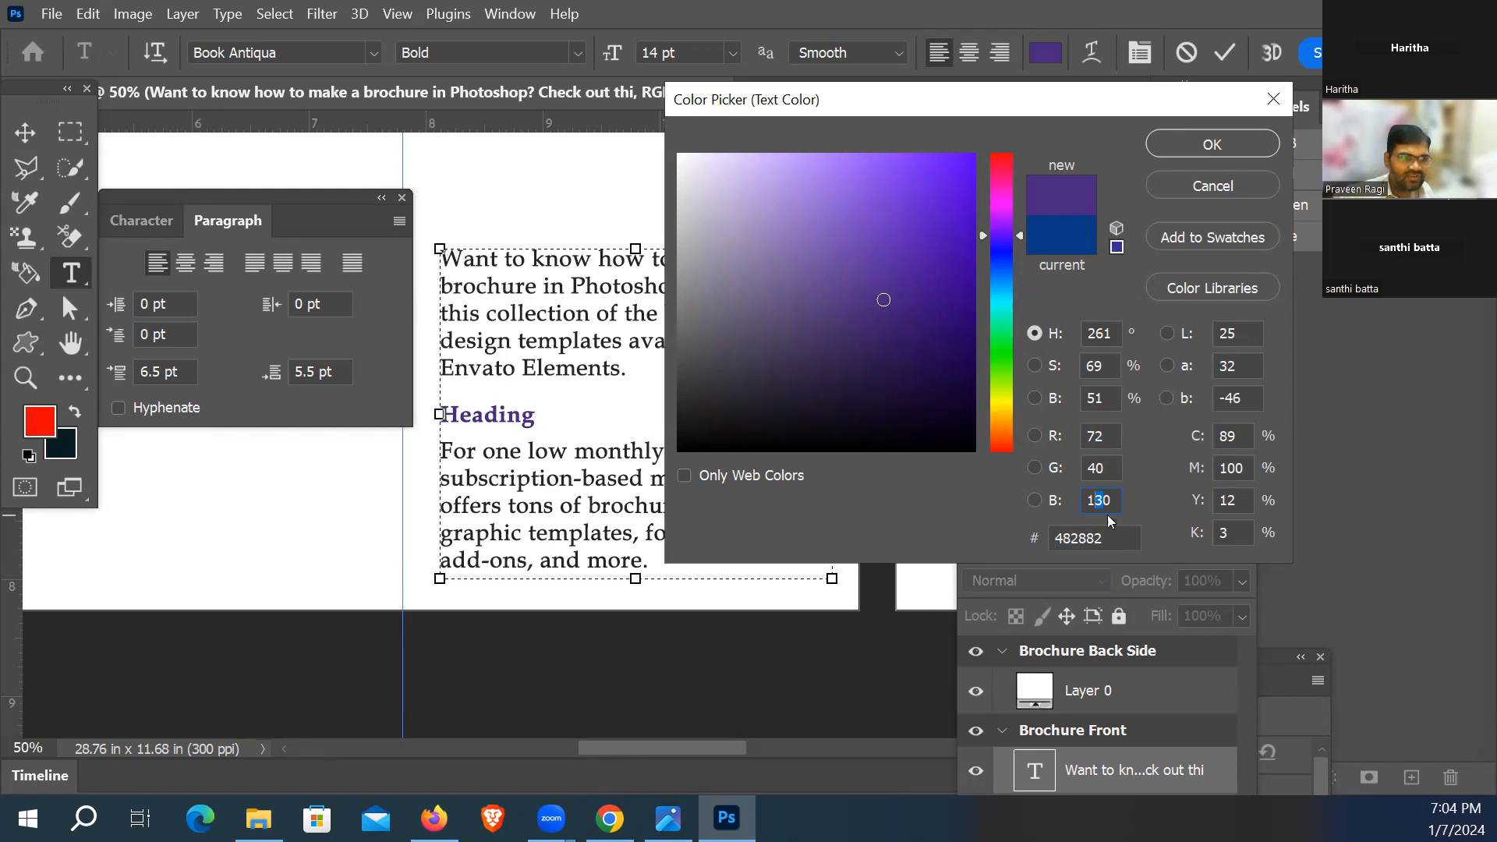
click(1109, 466)
click(1128, 540)
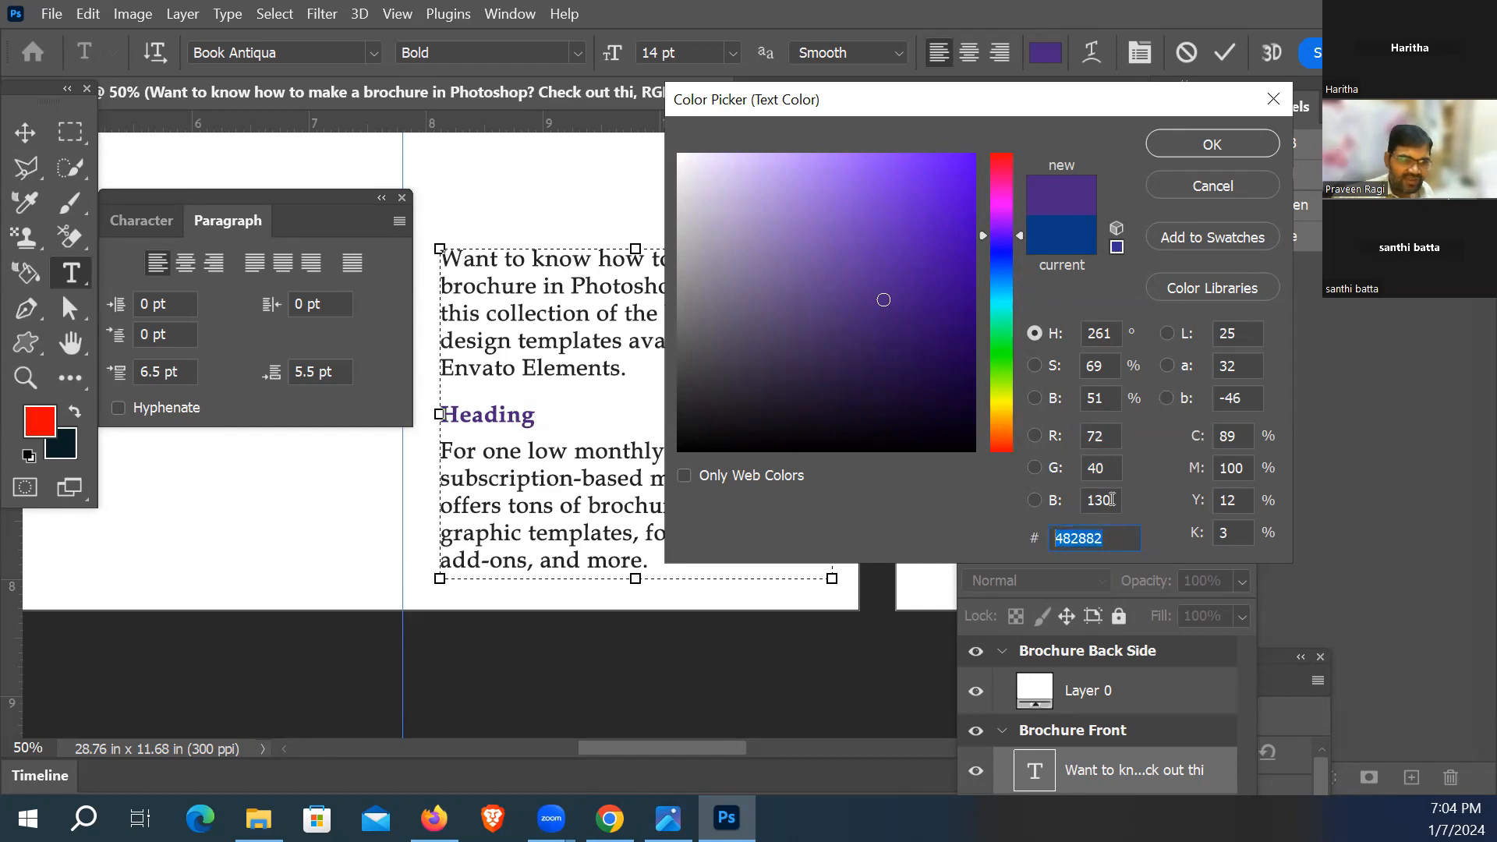
click(1118, 534)
drag(1120, 538, 1045, 546)
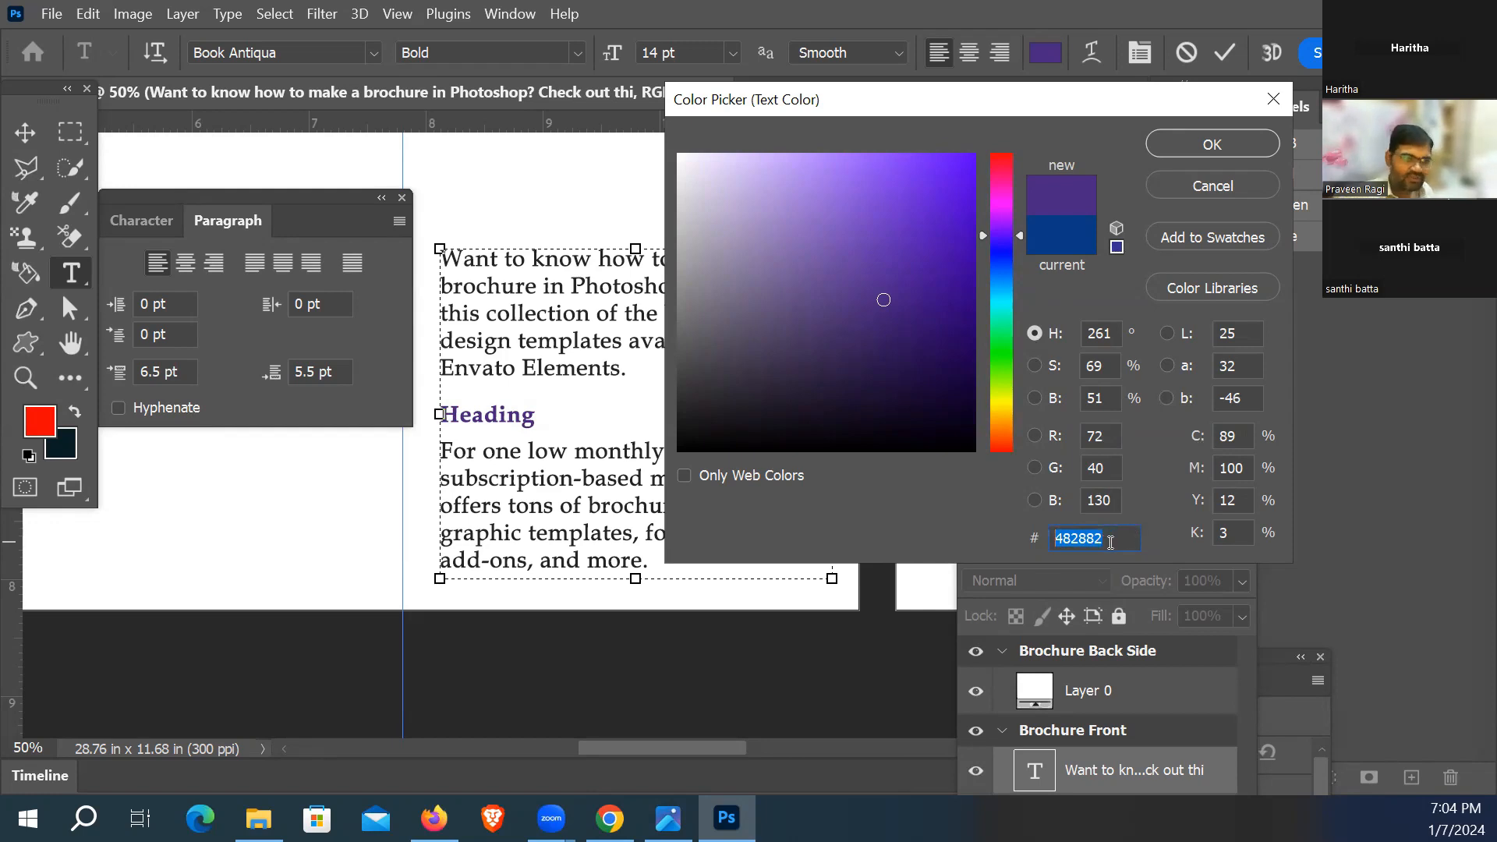
click(1174, 141)
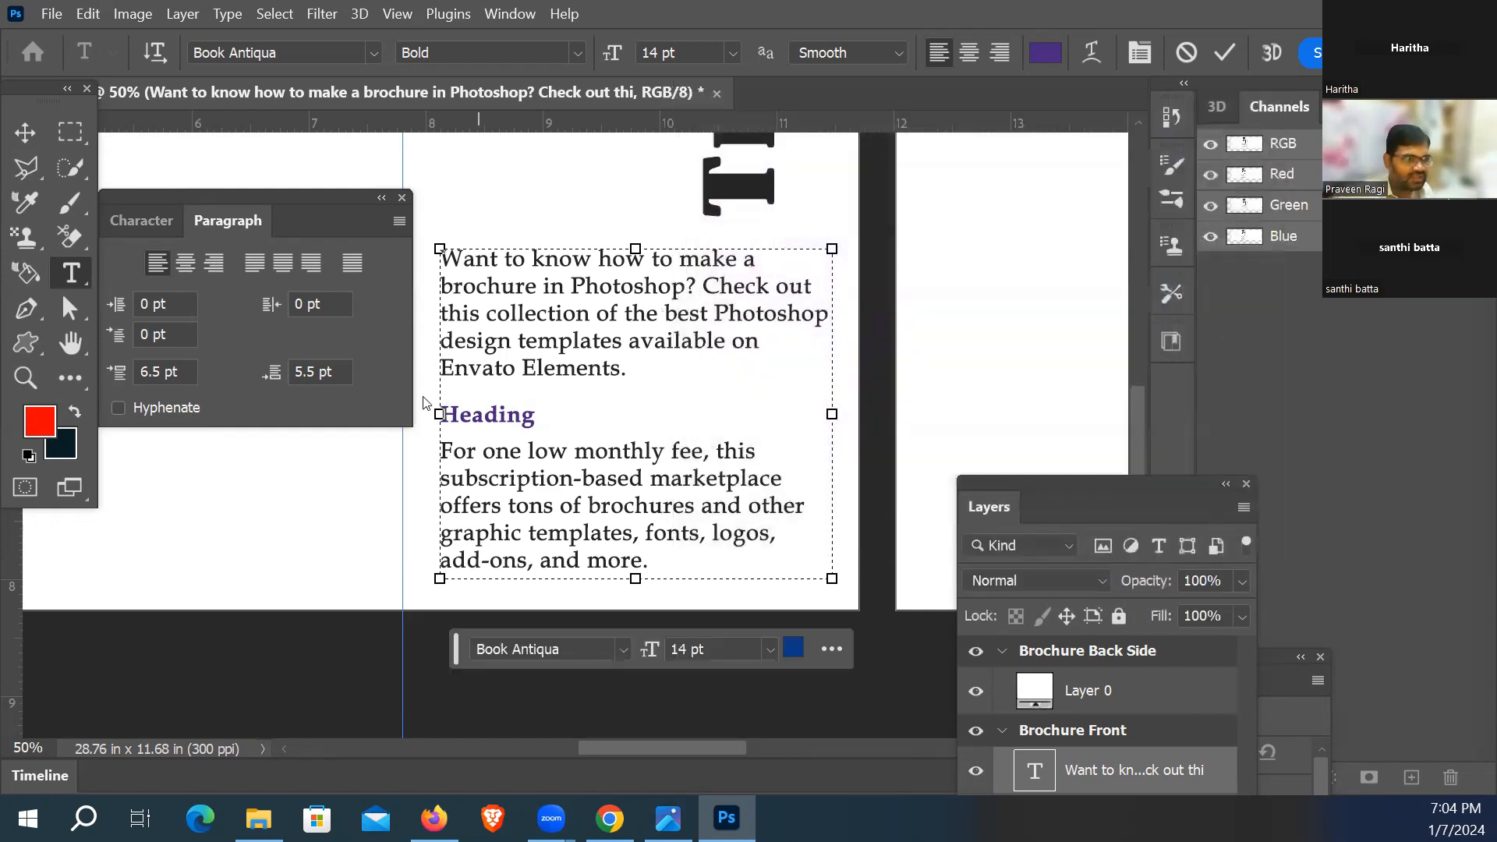
click(606, 427)
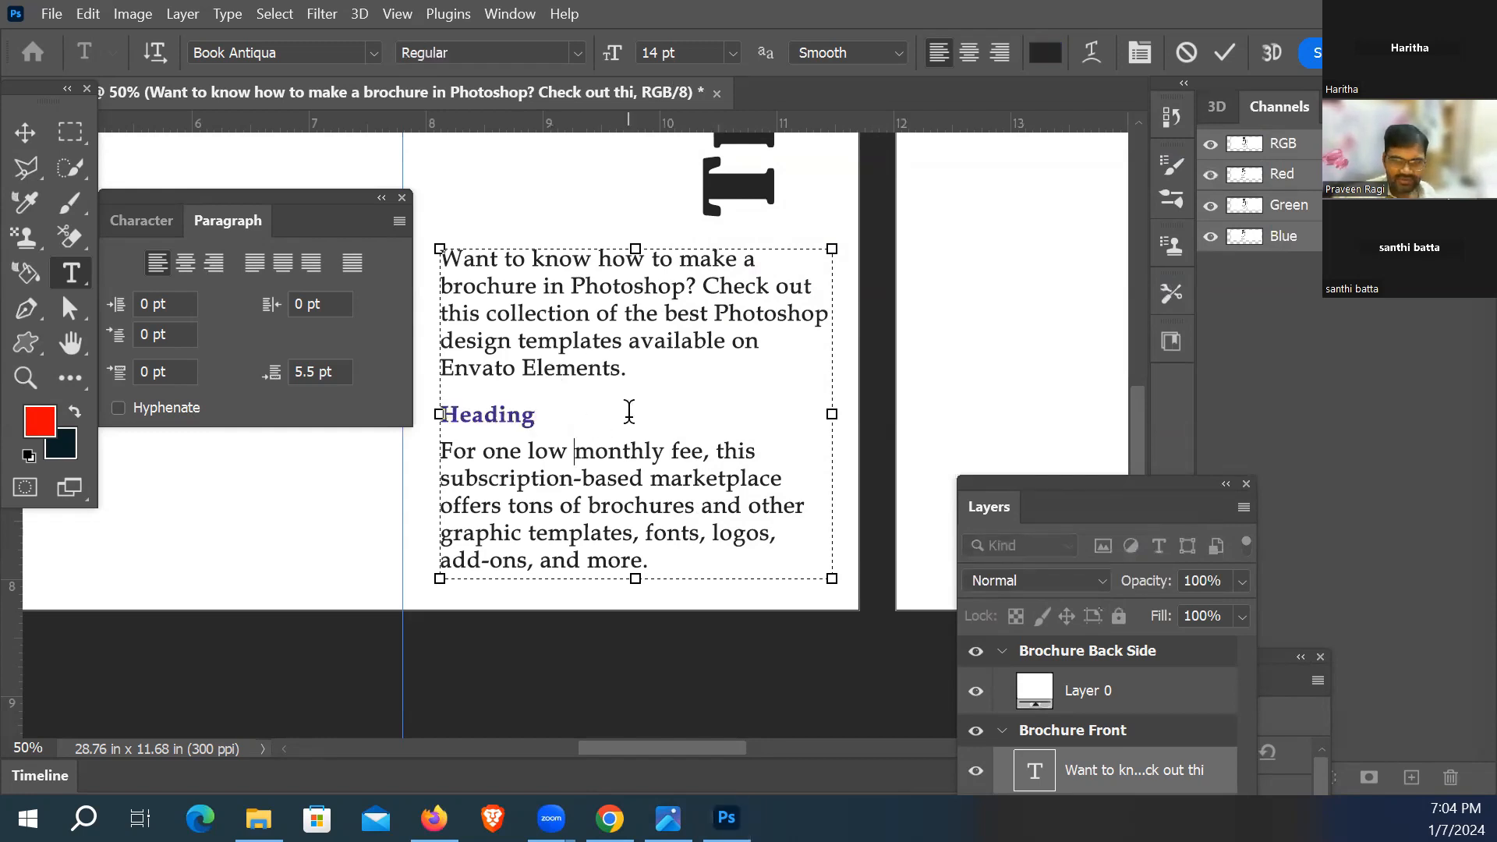
Step: Check the reference brochure image 3901210.jpg in Photos and return to Photoshop
key(alt+Tab)
key(alt+Tab)
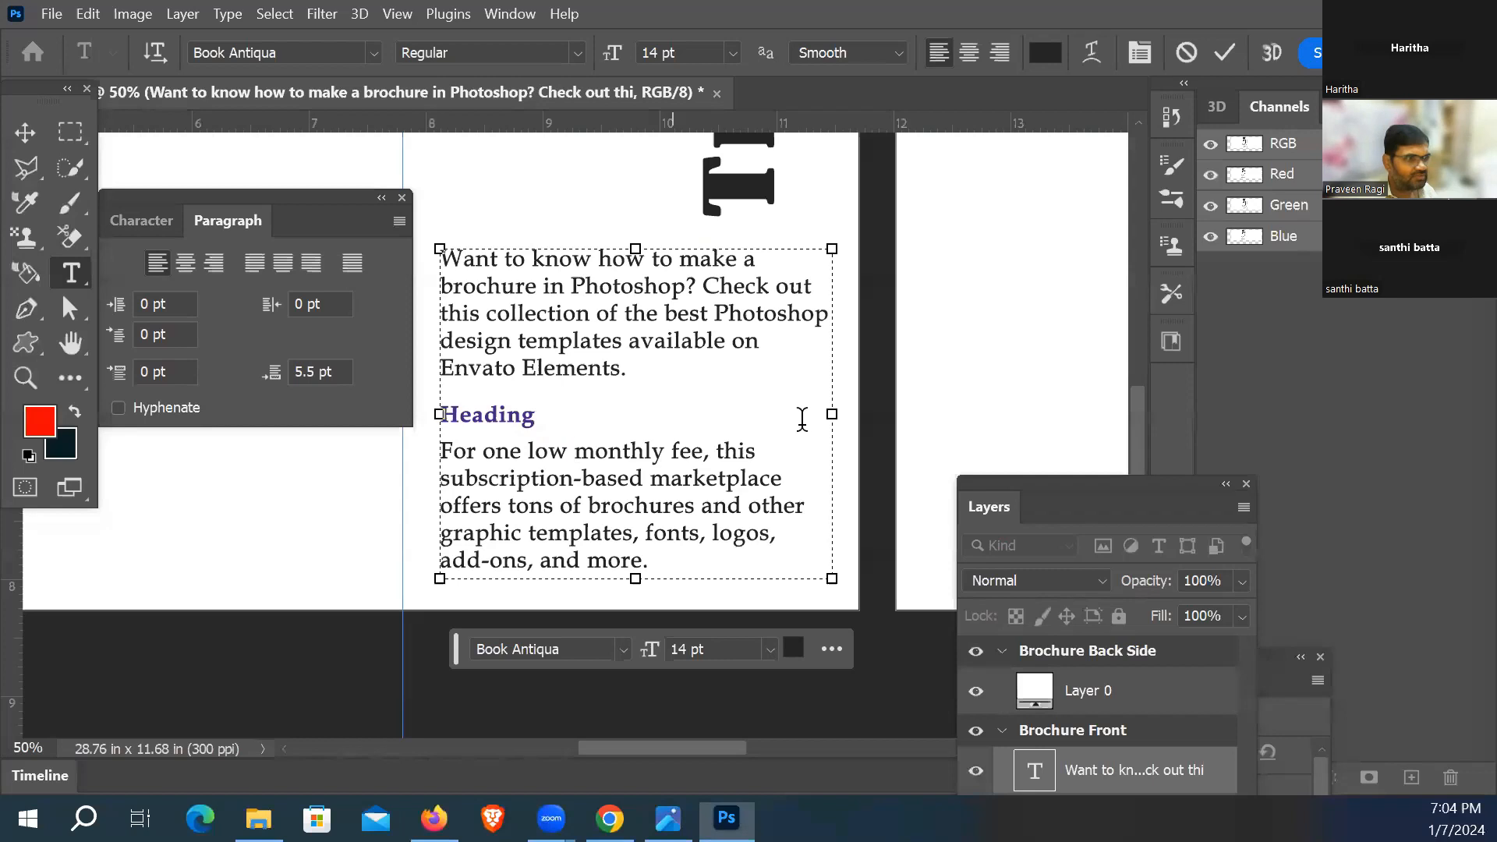
key(alt+Tab)
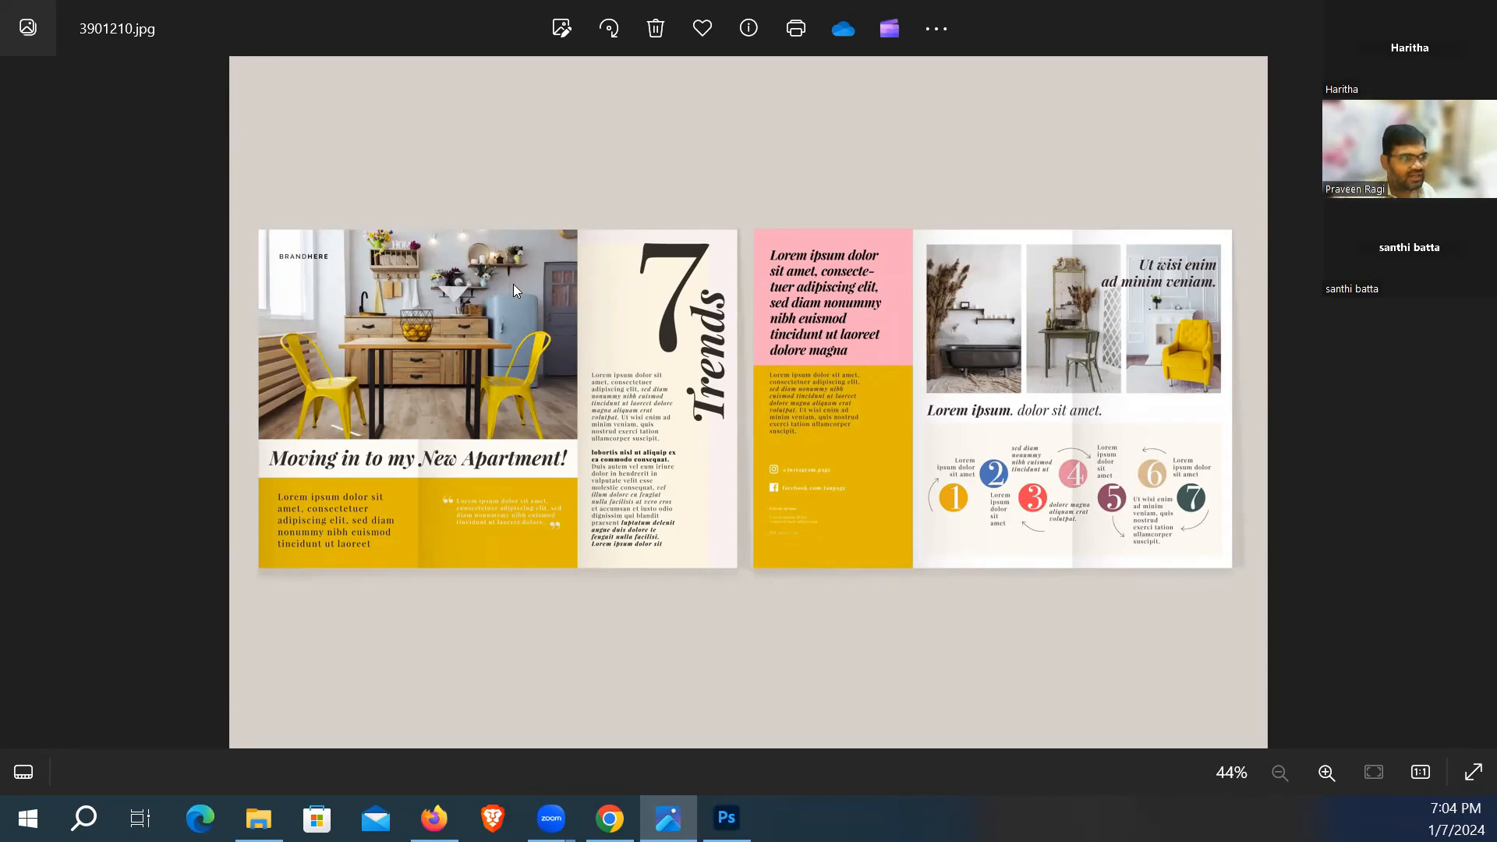
key(alt+Tab)
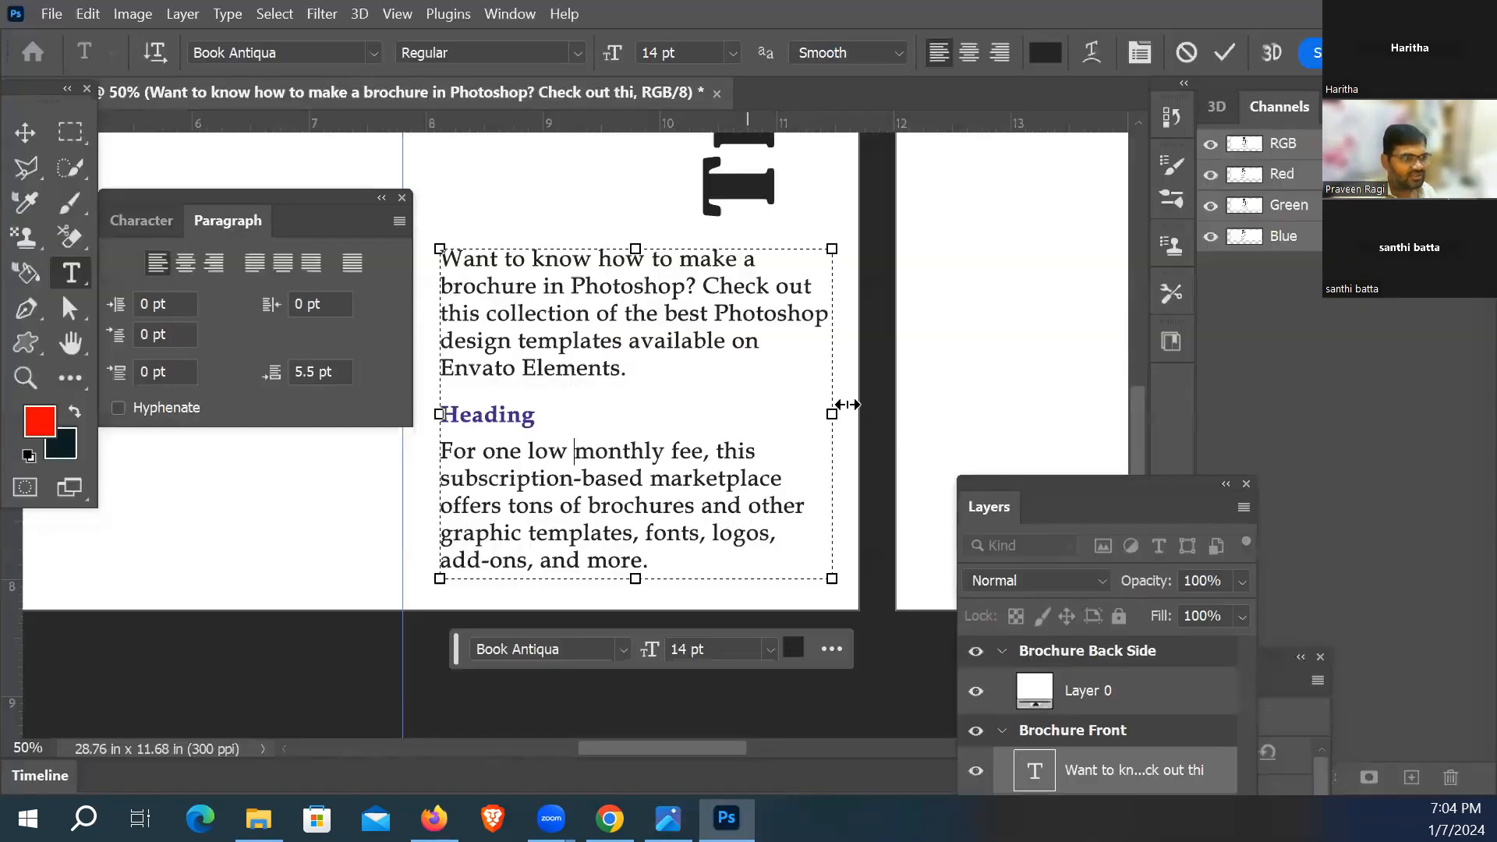
Step: Close the paragraph settings, finish editing the body text with the Move tool, and bring the whole Brochure Front artboard into view
click(403, 199)
click(22, 130)
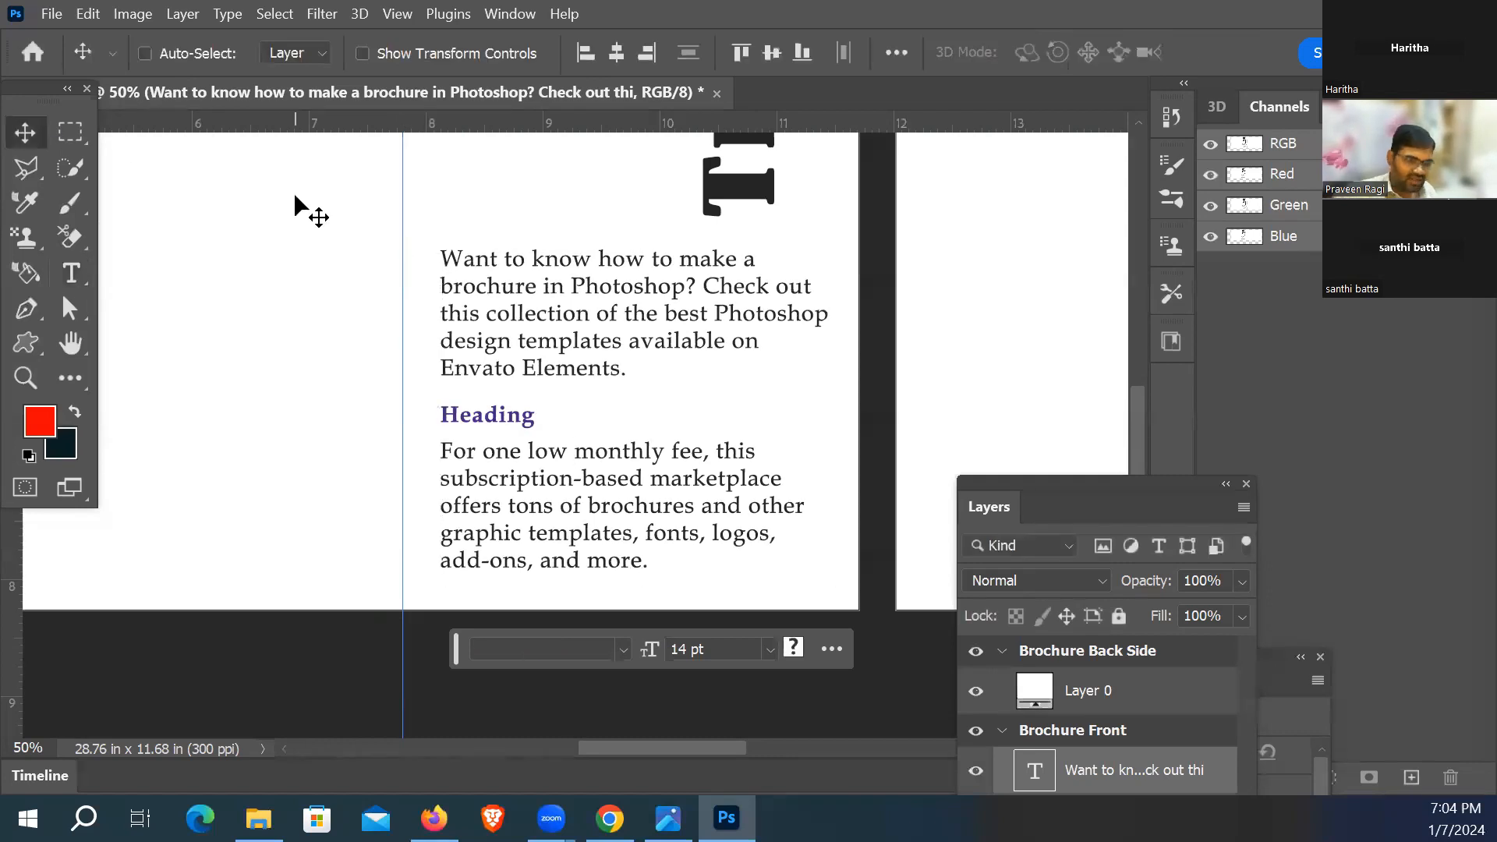
scroll(295, 197, down, 5)
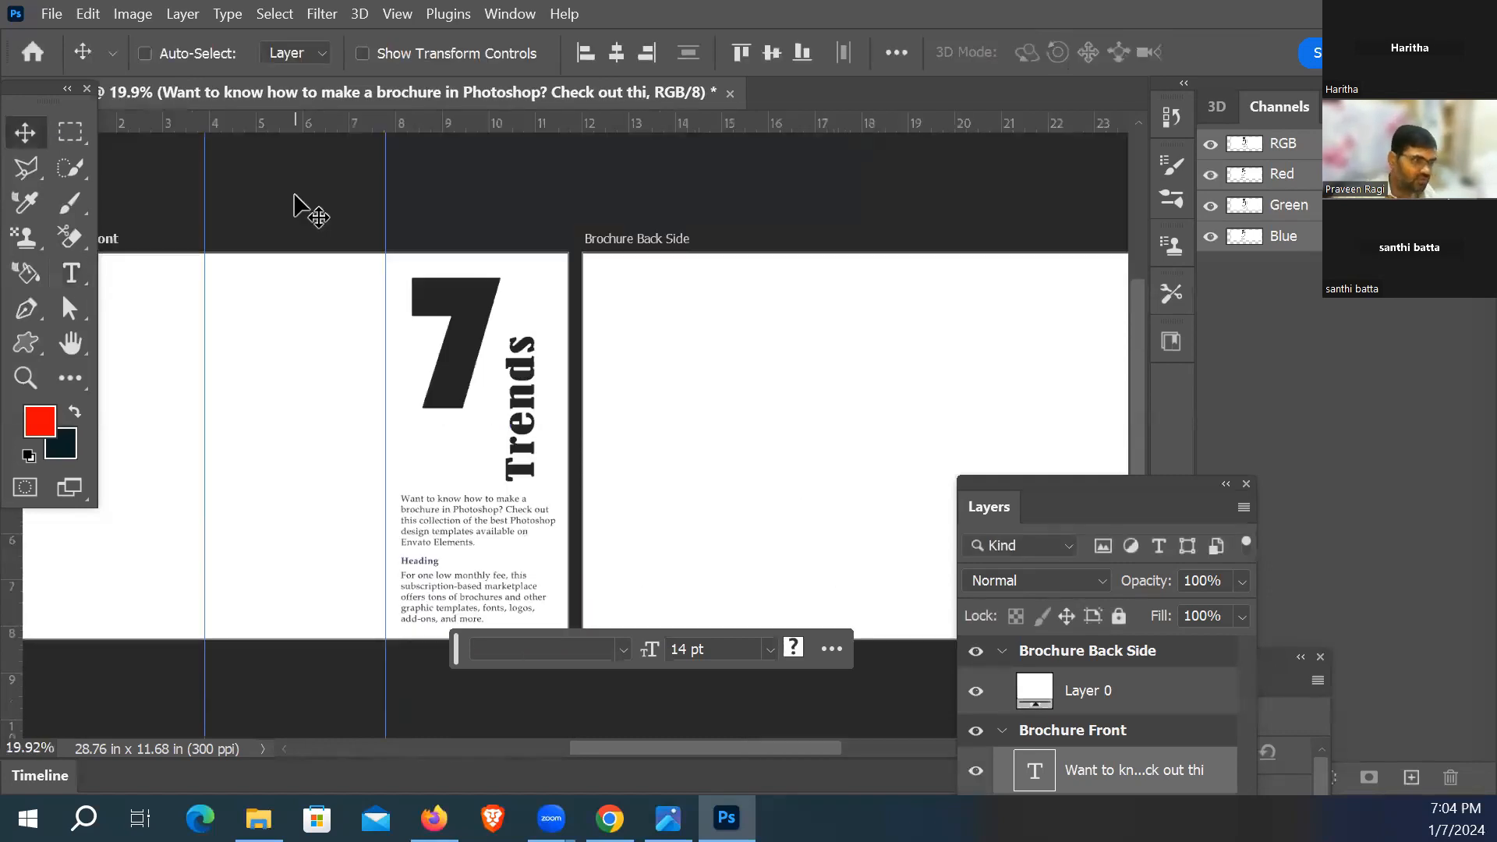
drag(268, 173, 437, 178)
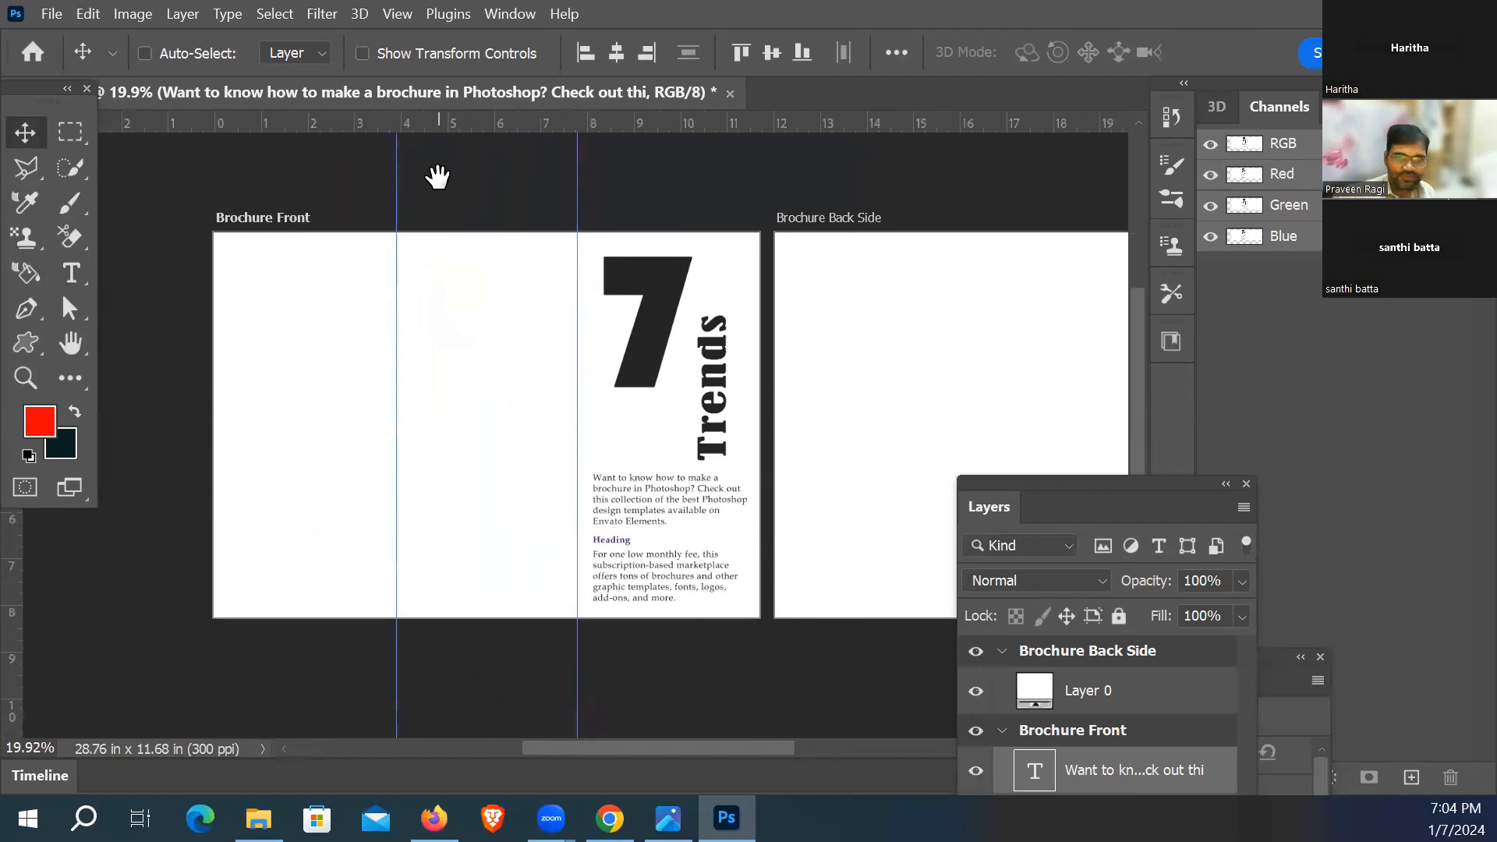
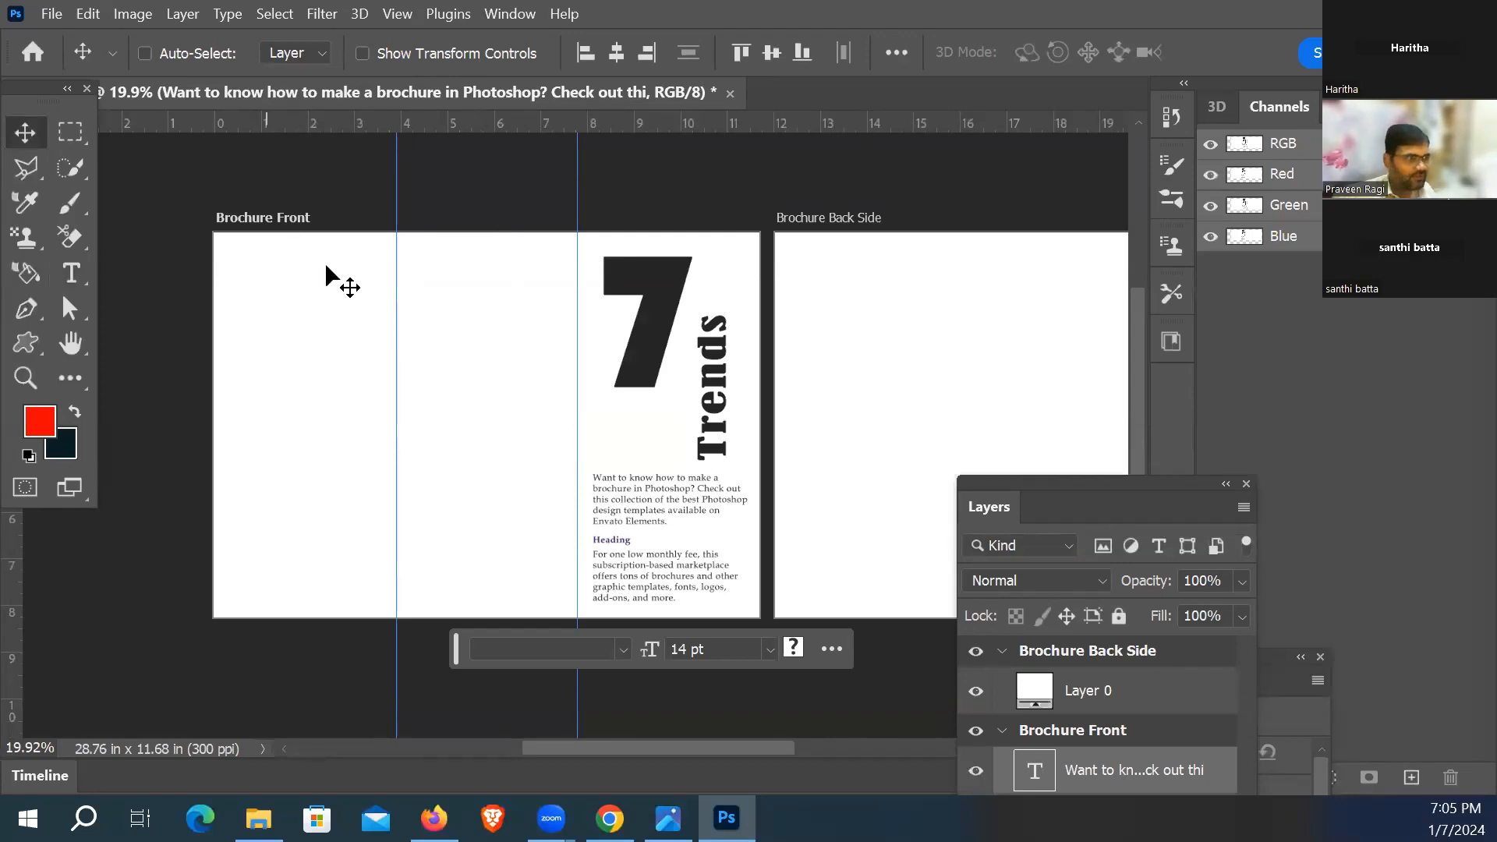
click(52, 14)
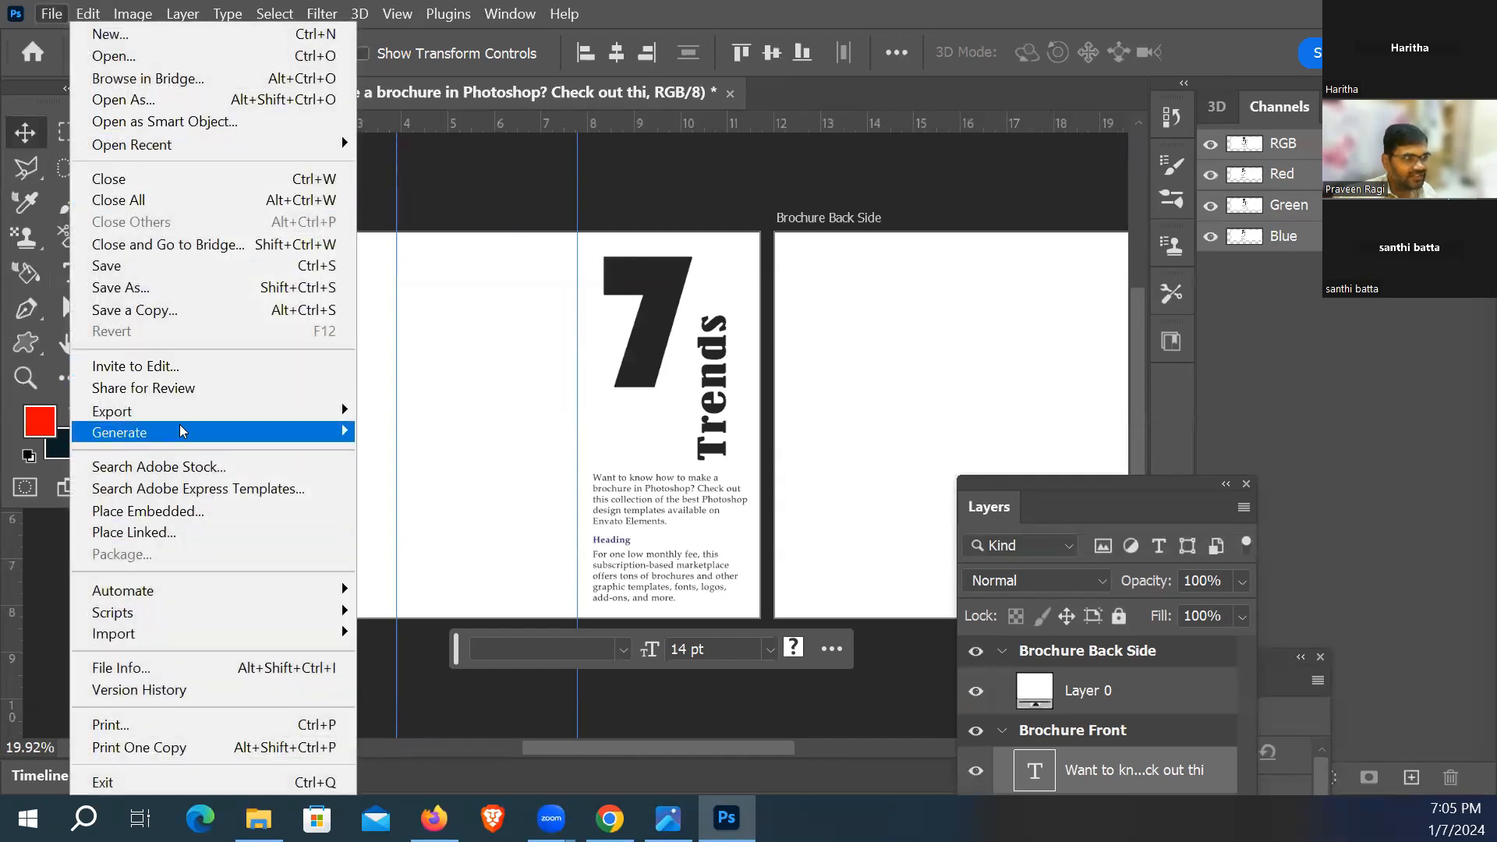
mouse_move(182, 431)
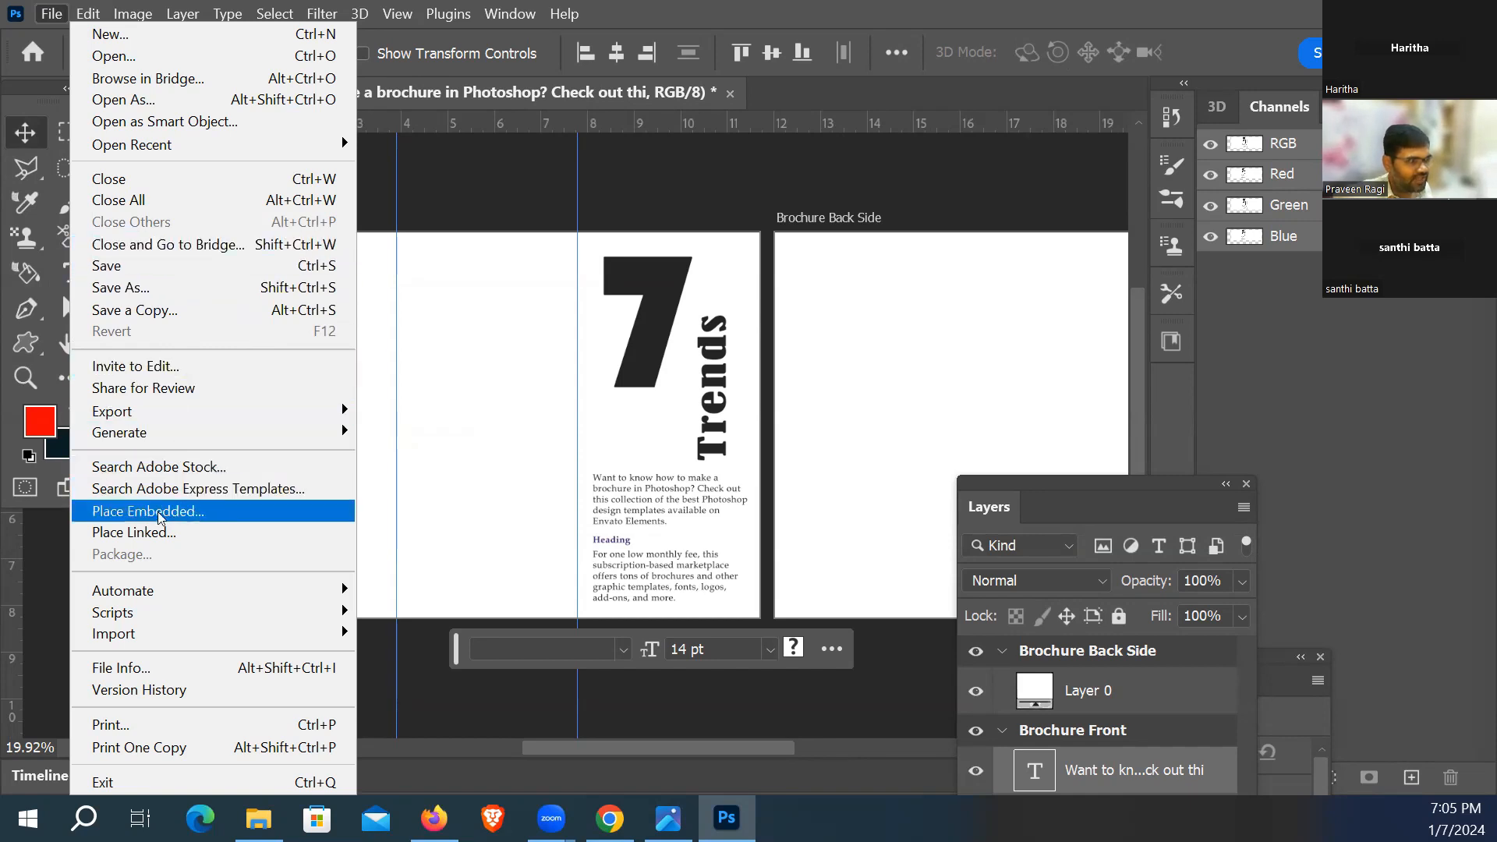
click(259, 512)
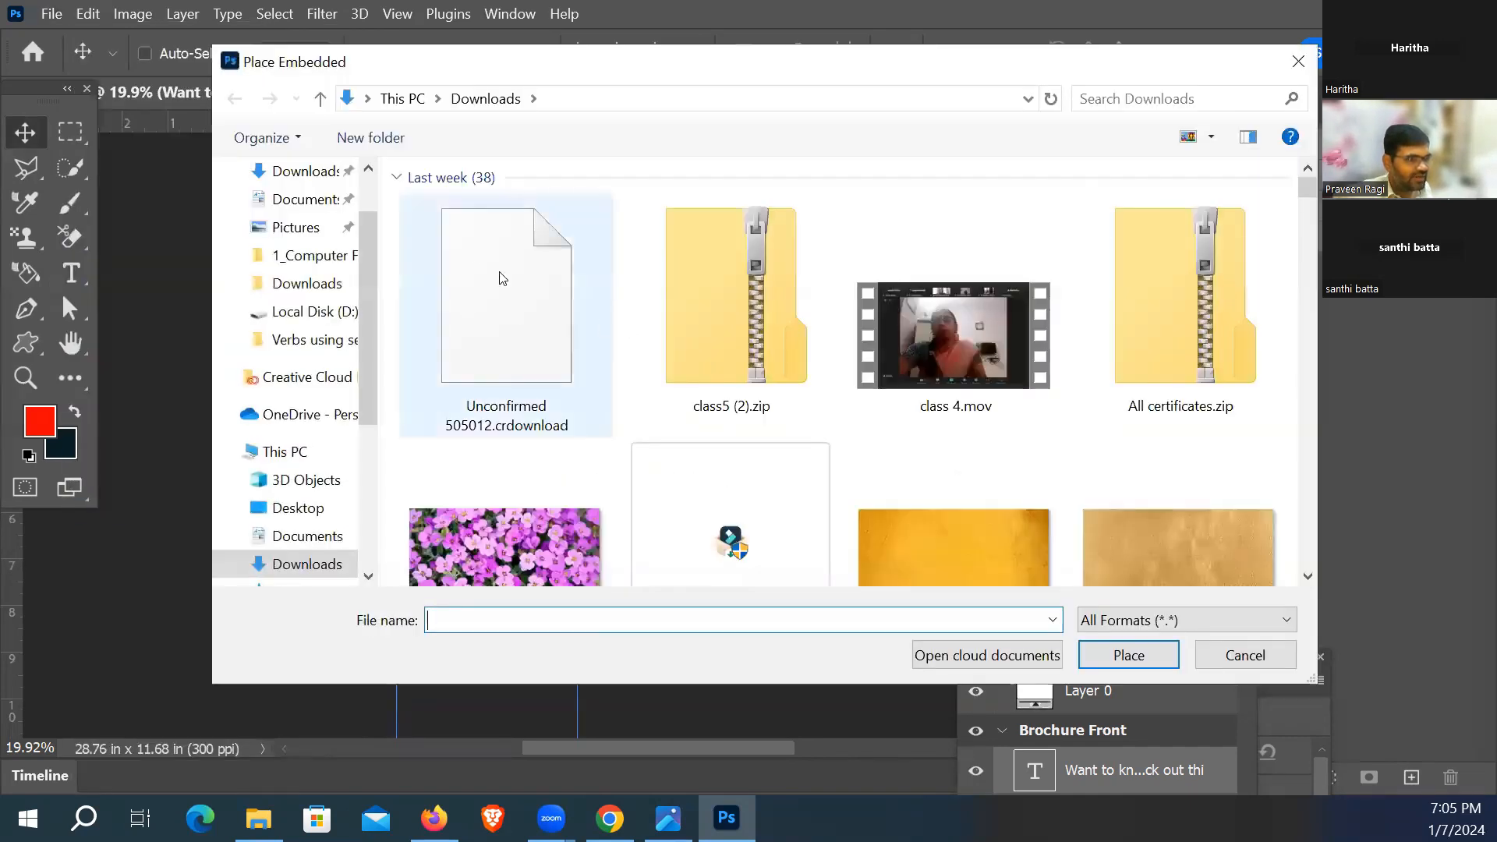
scroll(736, 336, down, 1)
click(530, 427)
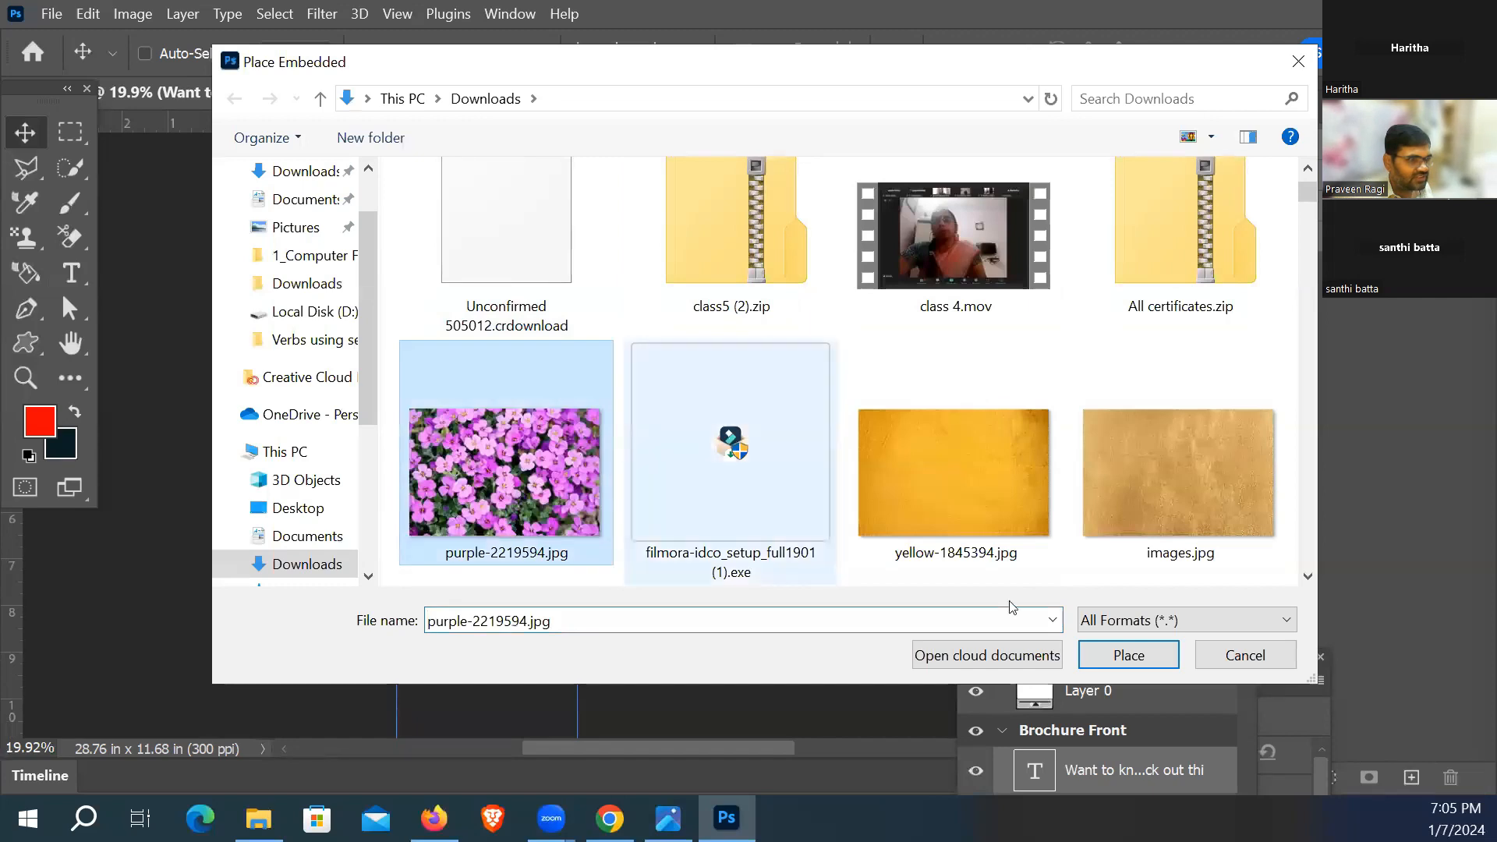
click(1102, 661)
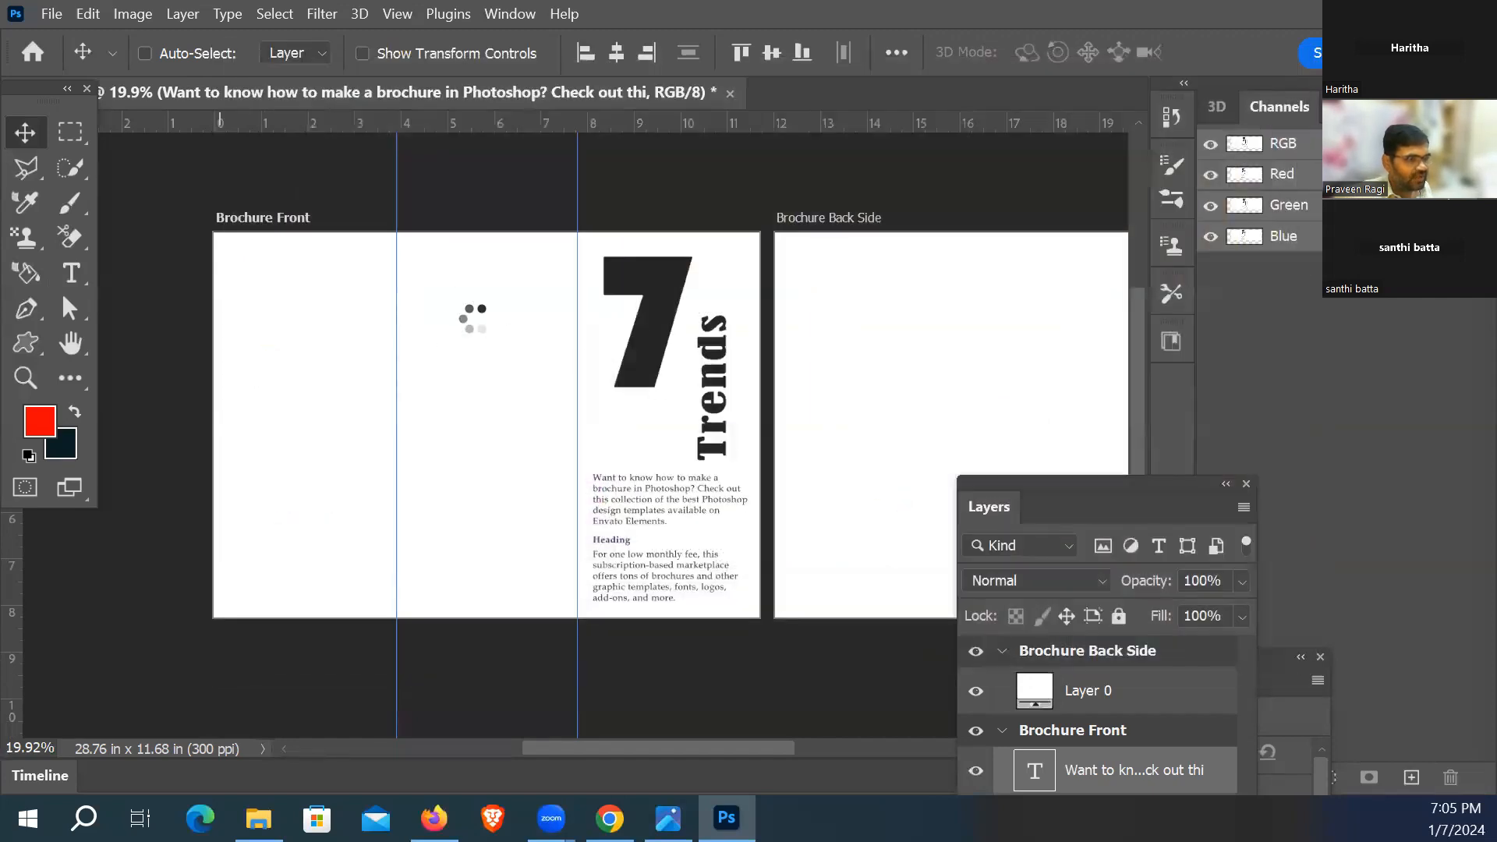
drag(468, 338, 458, 326)
drag(758, 592, 488, 426)
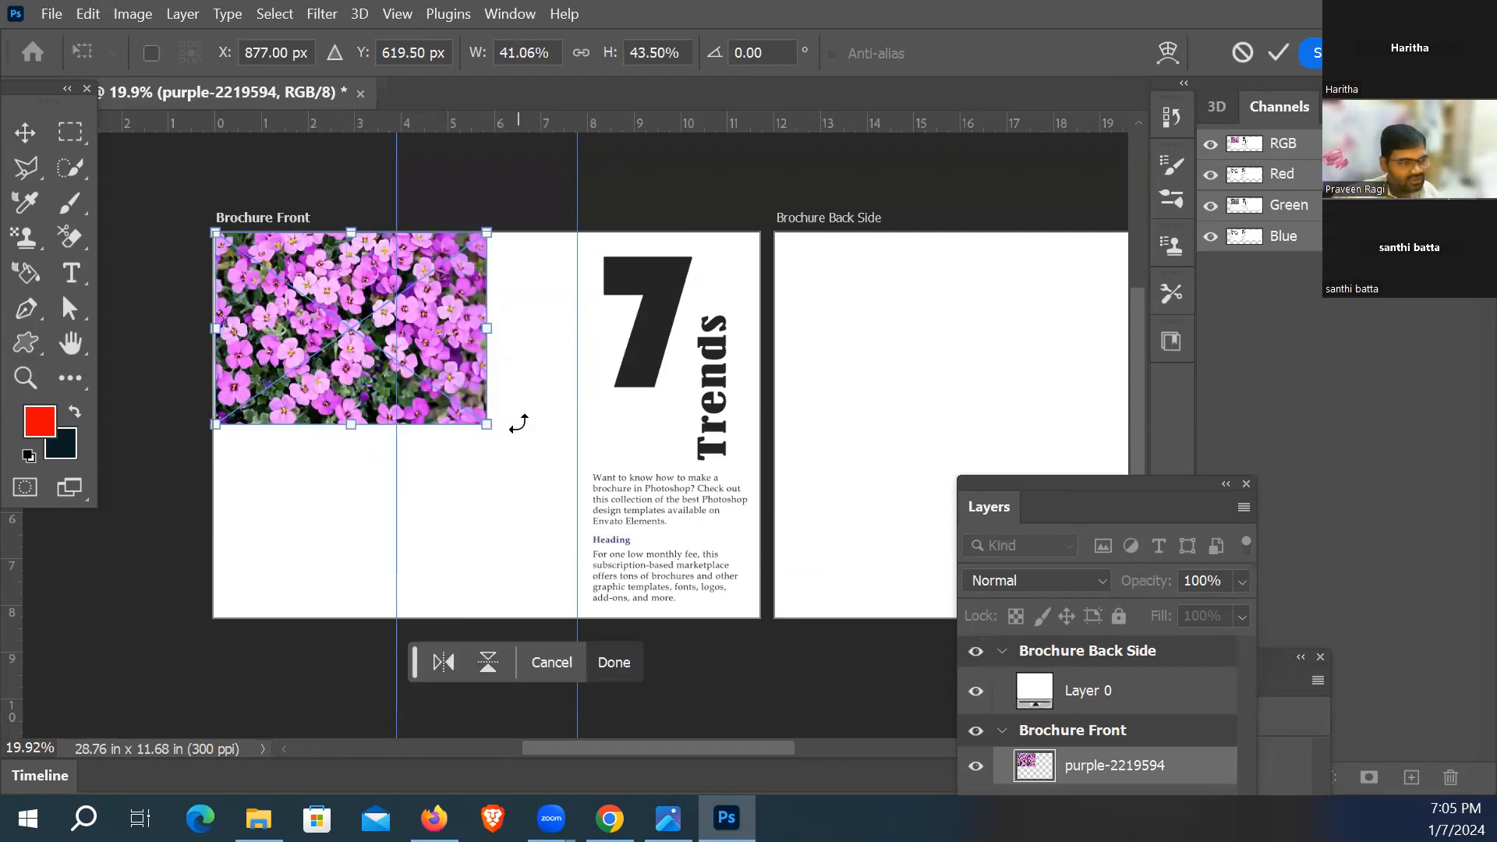
key(Escape)
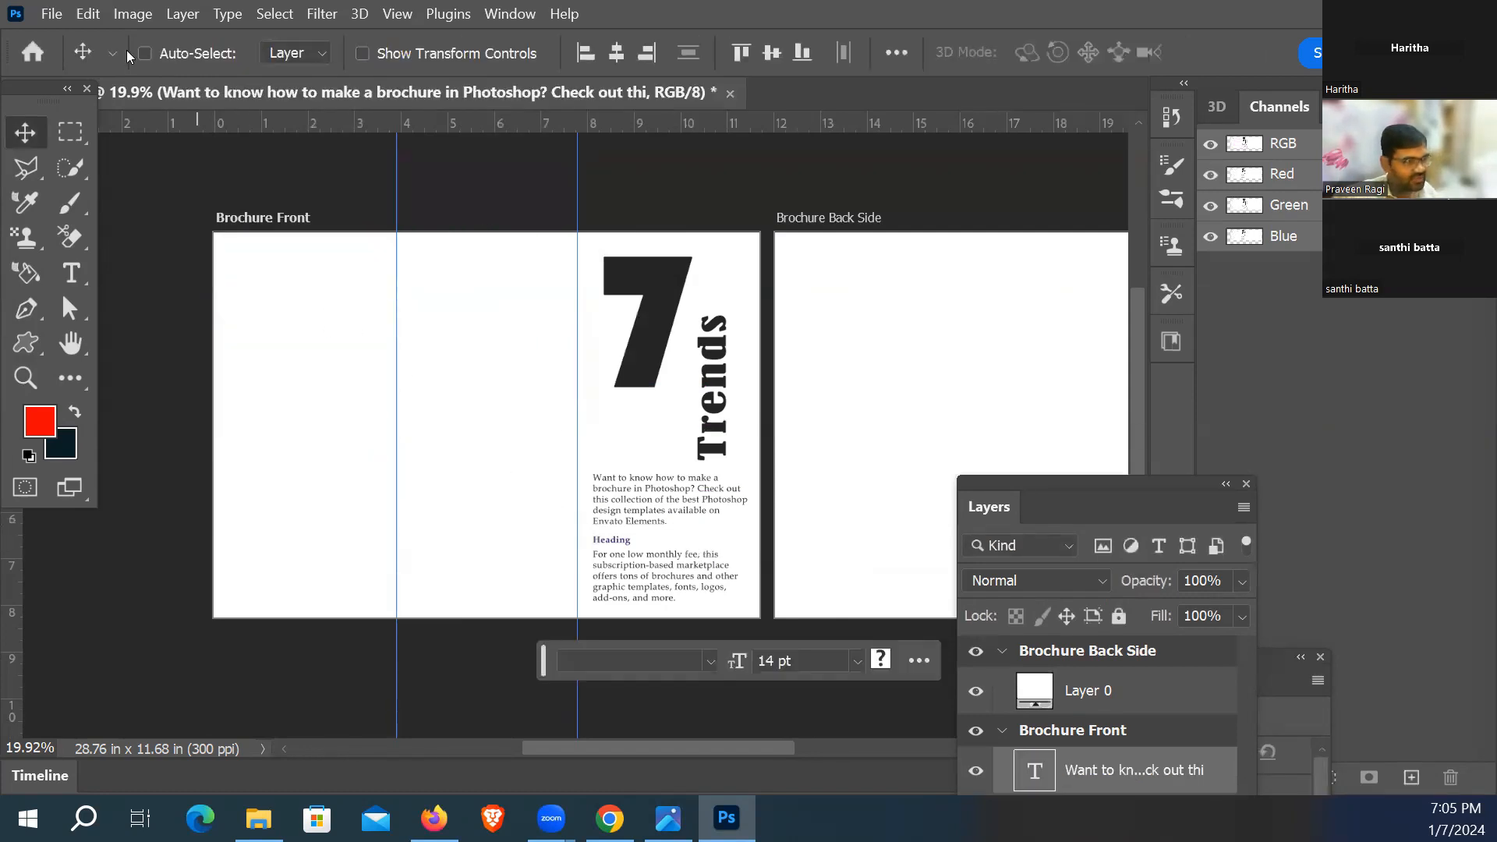
Step: Place the image purple-2219594.jpg as an embedded object on the Brochure Front artboard
click(51, 13)
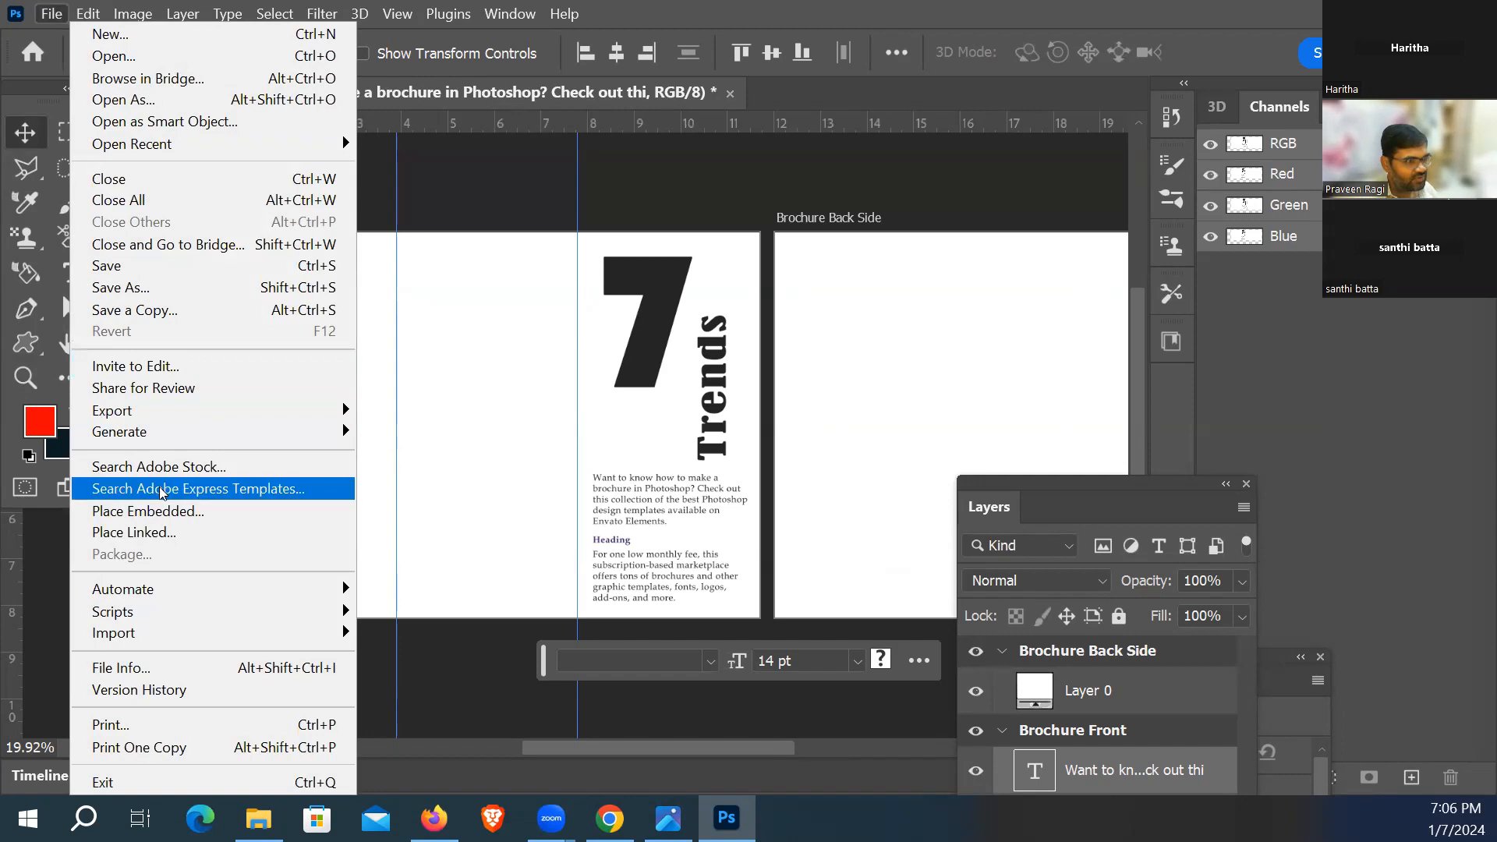
click(162, 513)
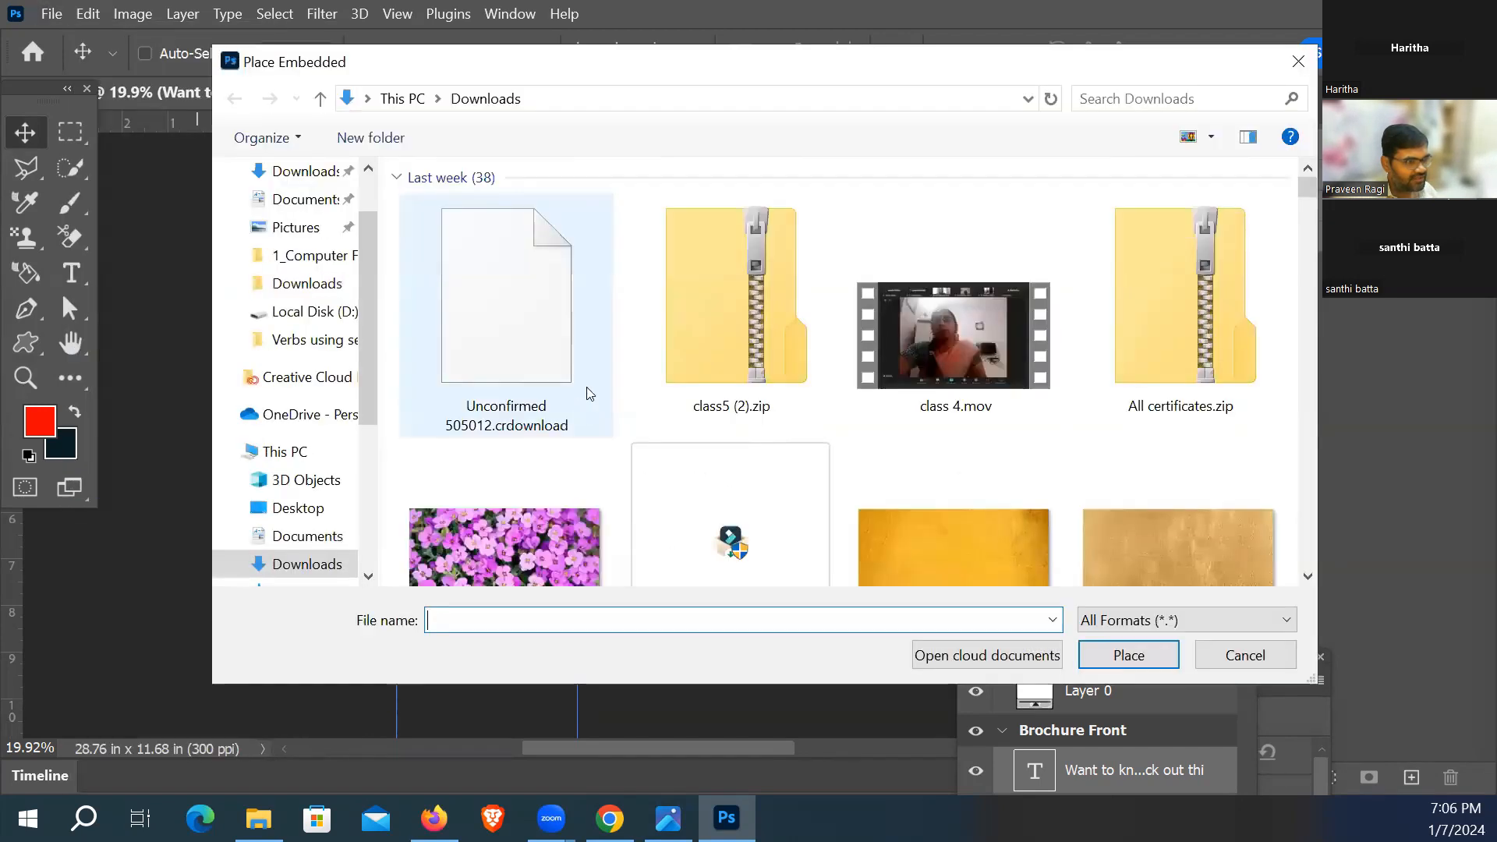
click(474, 539)
click(1128, 655)
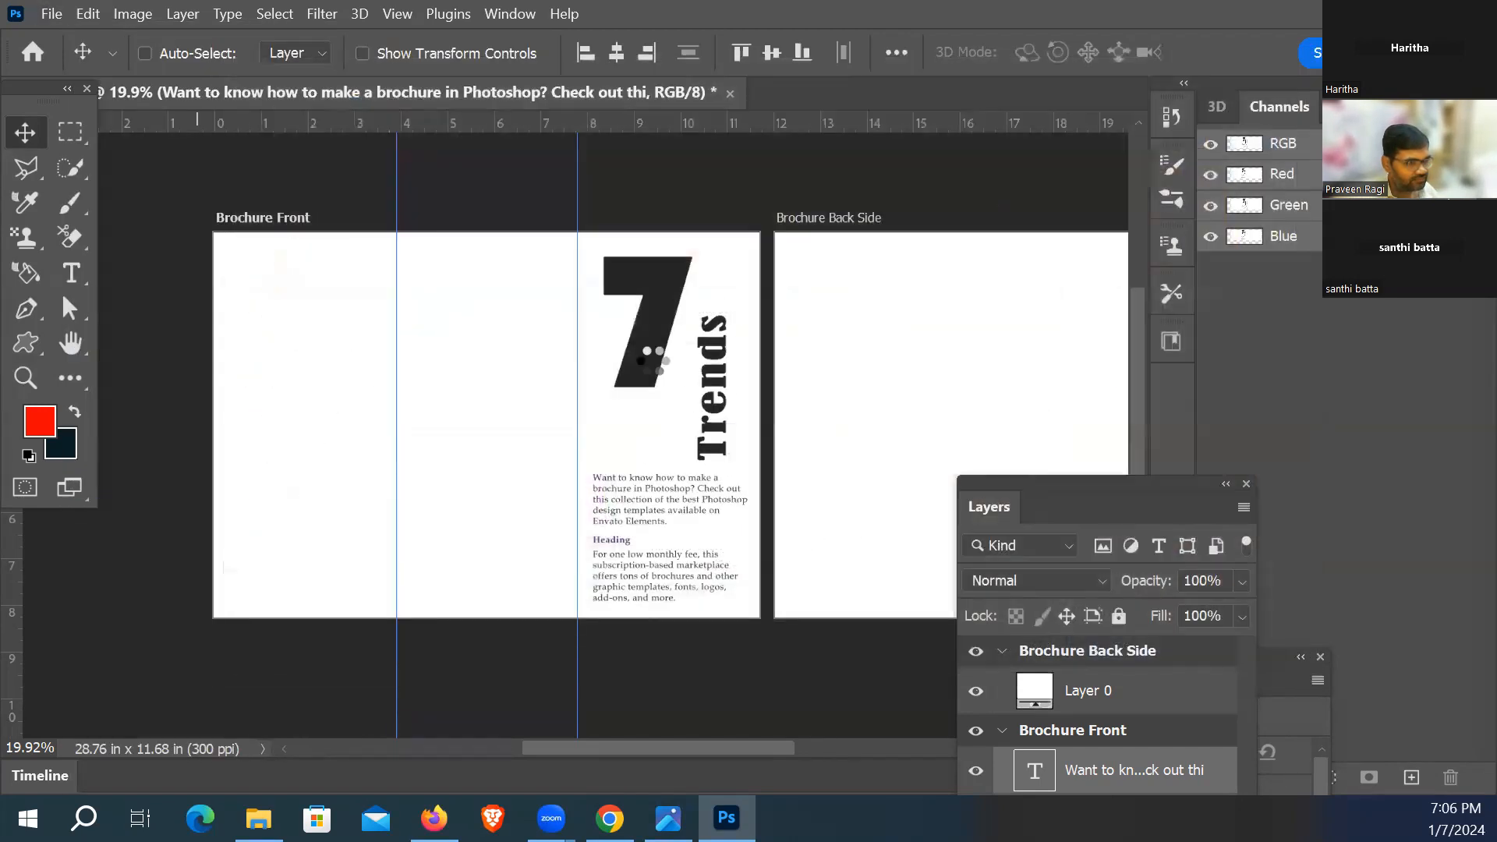
drag(495, 339, 494, 330)
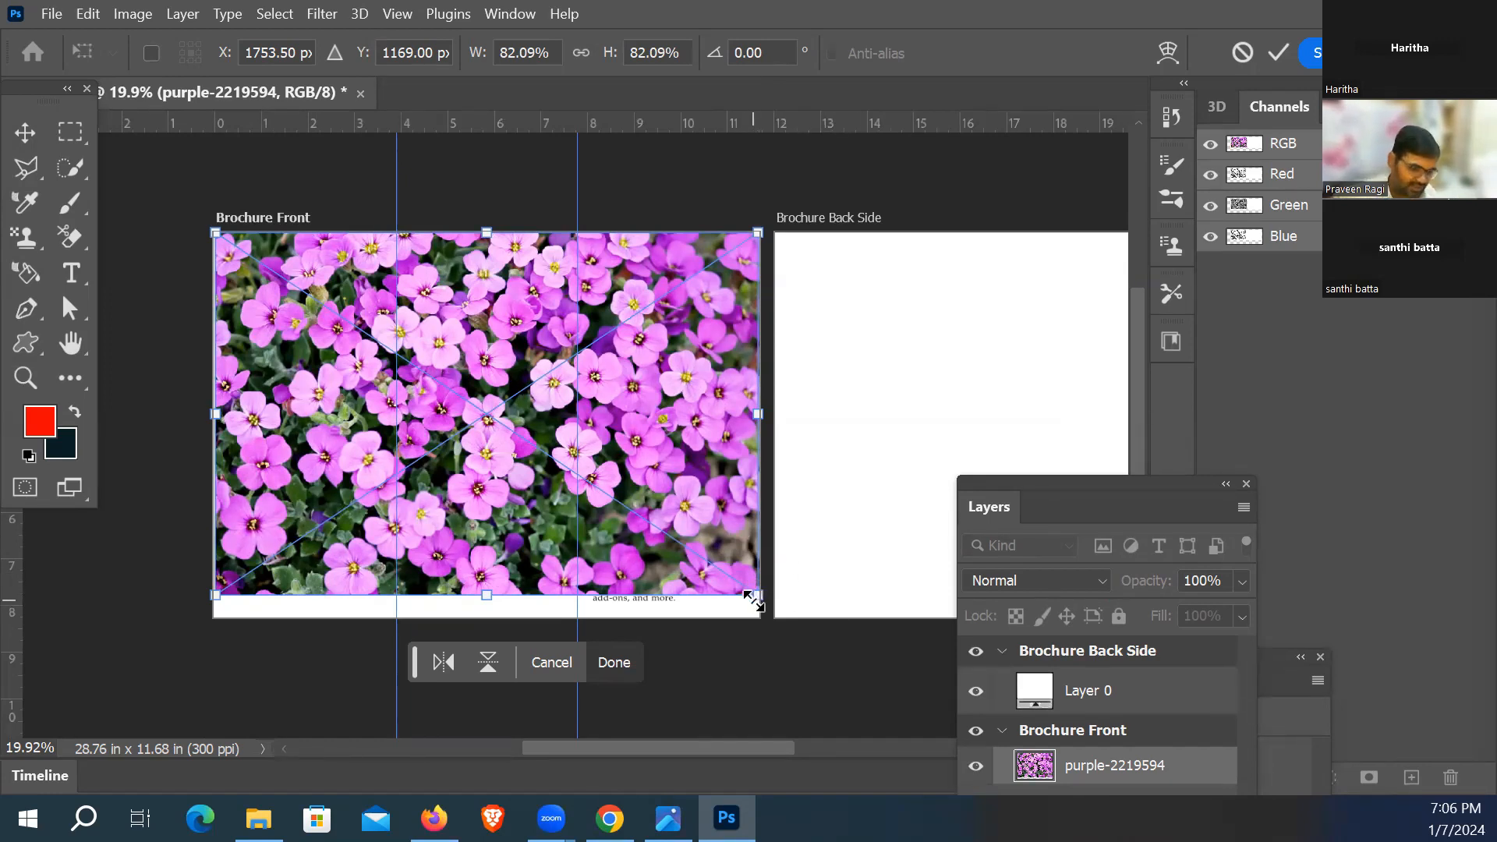
Step: Scale the placed flower image proportionally to about 54.76% so it spans from the artboard's left edge to the second guide, and commit it
drag(753, 605, 563, 485)
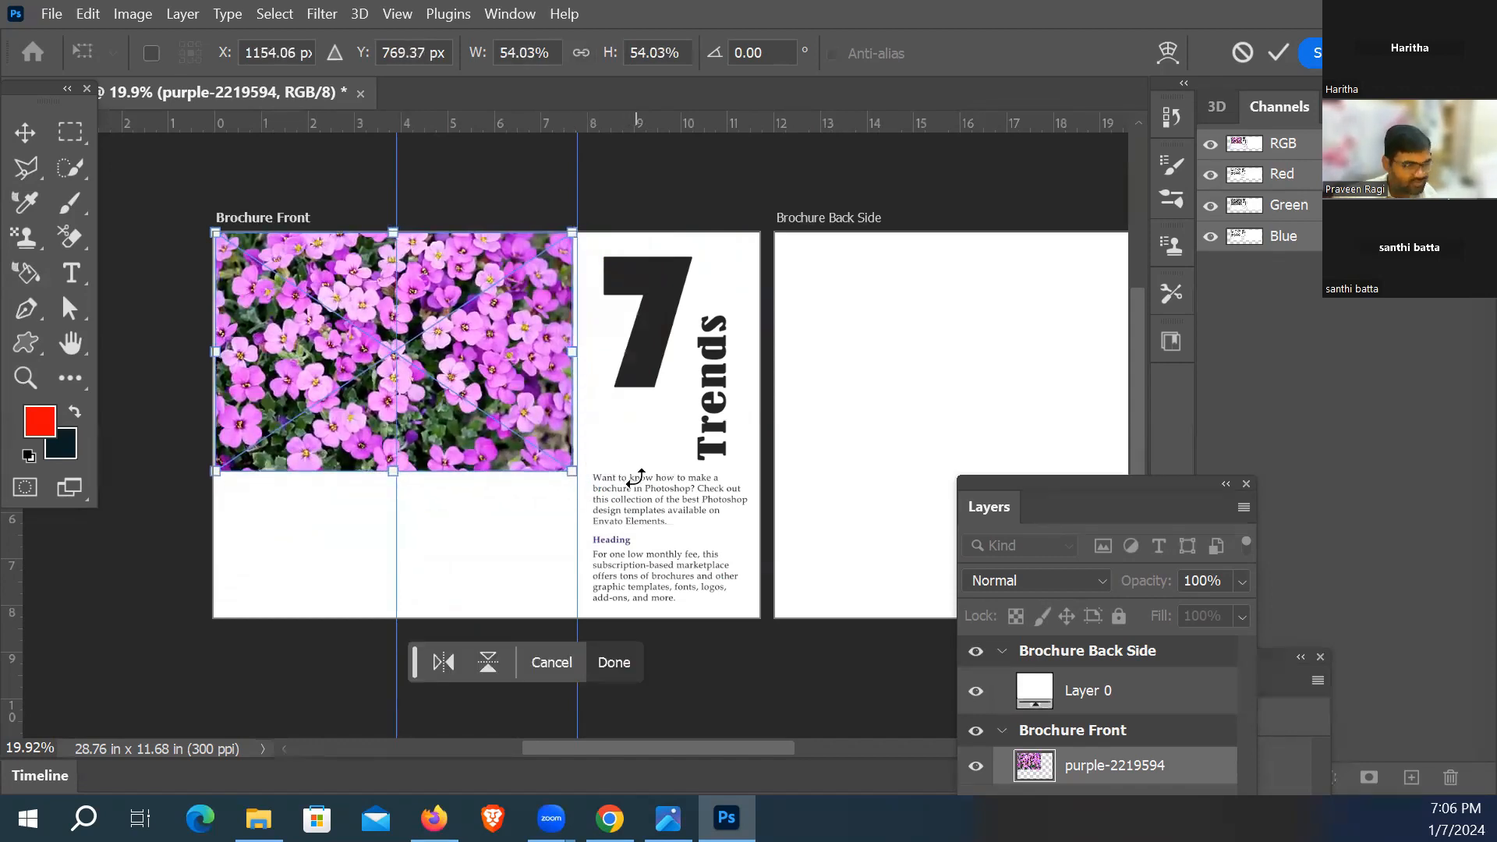
drag(554, 455, 852, 572)
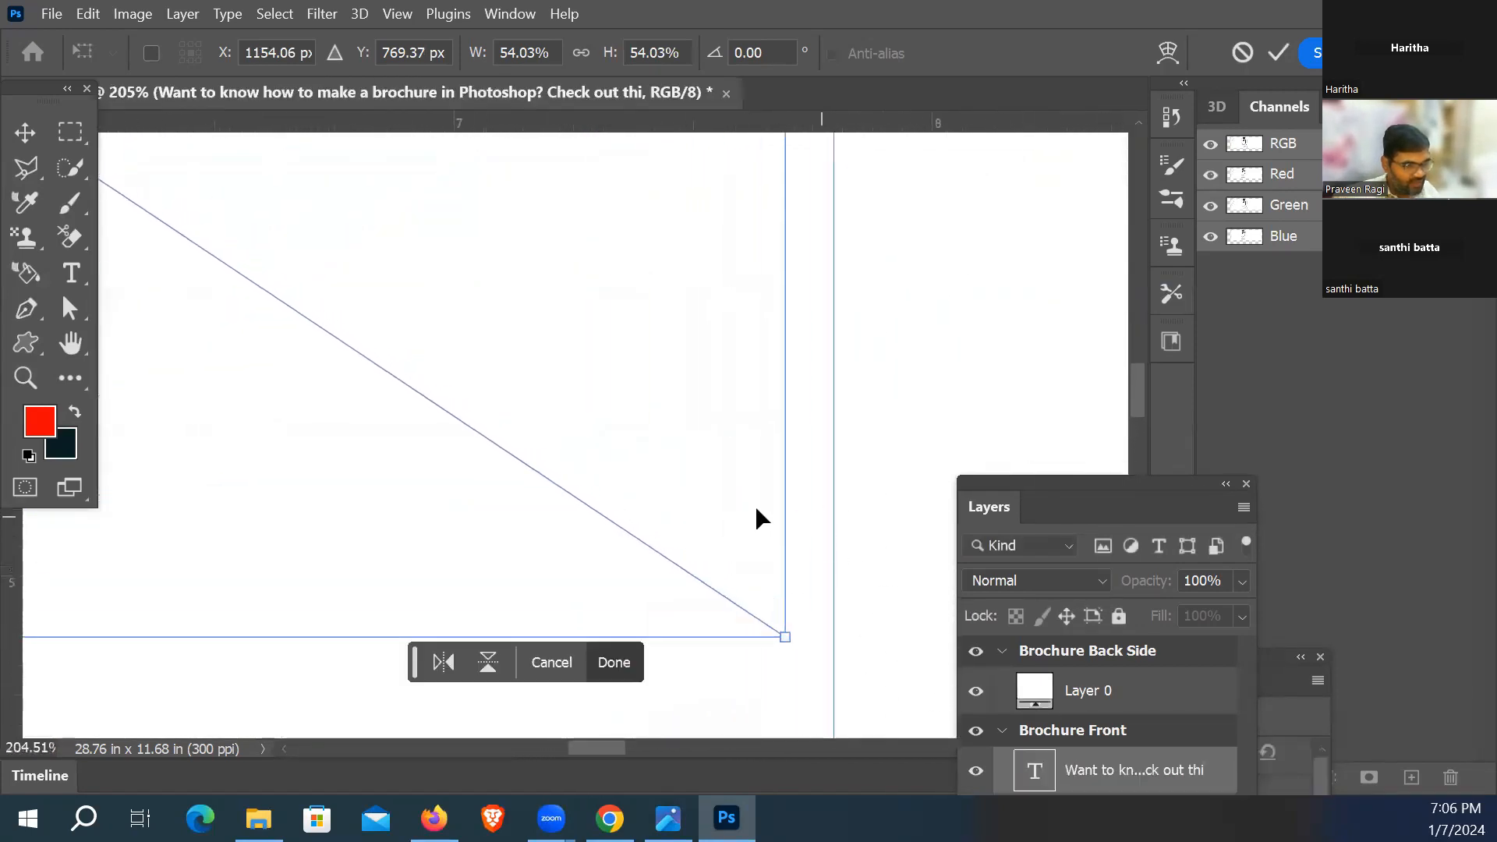
drag(741, 497, 588, 408)
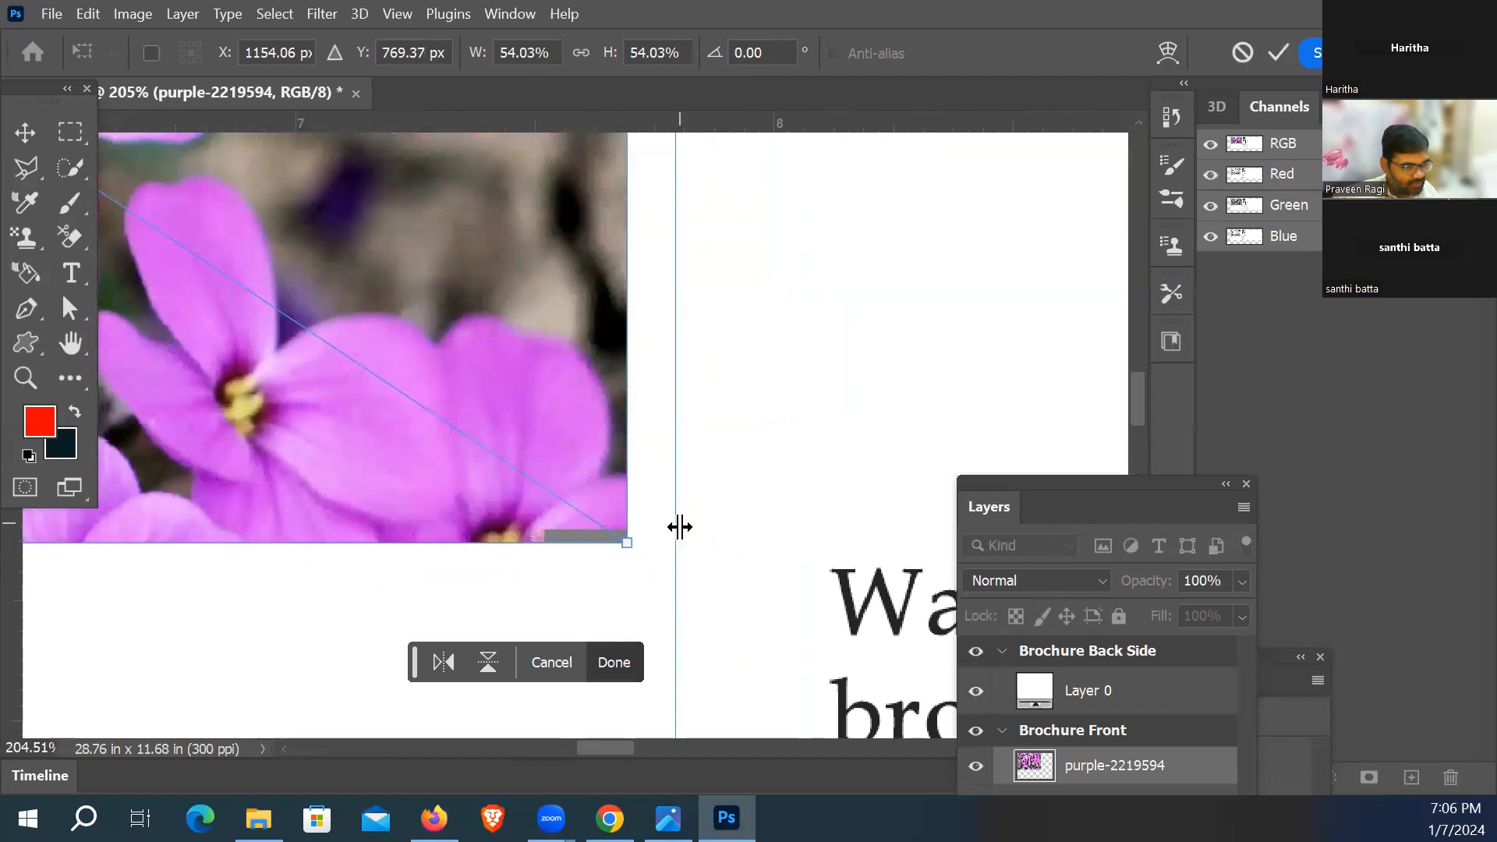
drag(630, 545, 676, 588)
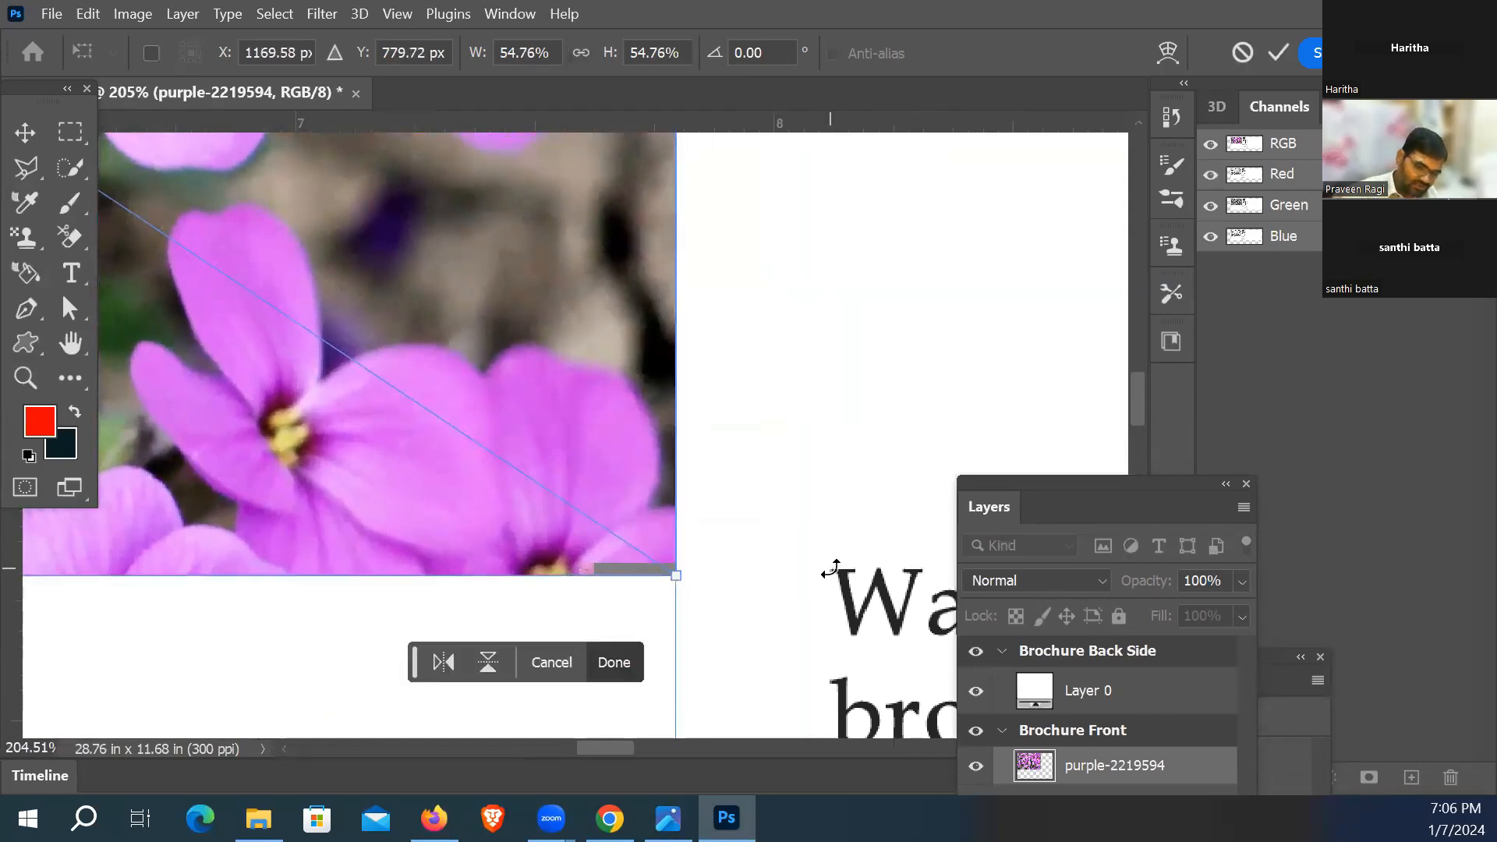
key(ctrl+0)
key(Return)
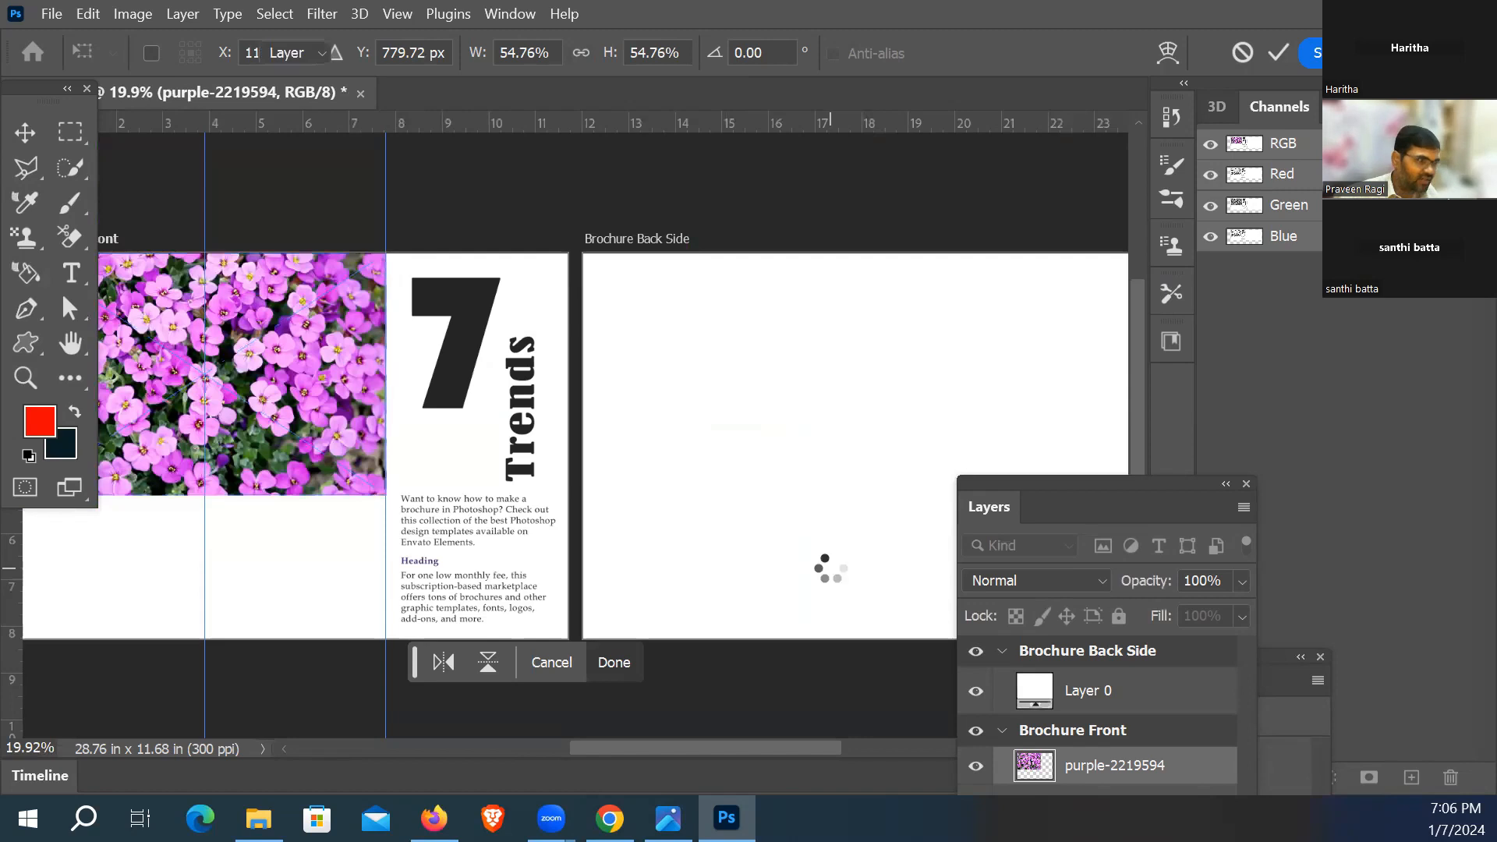
Step: Examine the headline band and yellow text blocks below the photo in the reference brochure 3901210.jpg in Photos, and return to Photoshop
drag(370, 378, 530, 351)
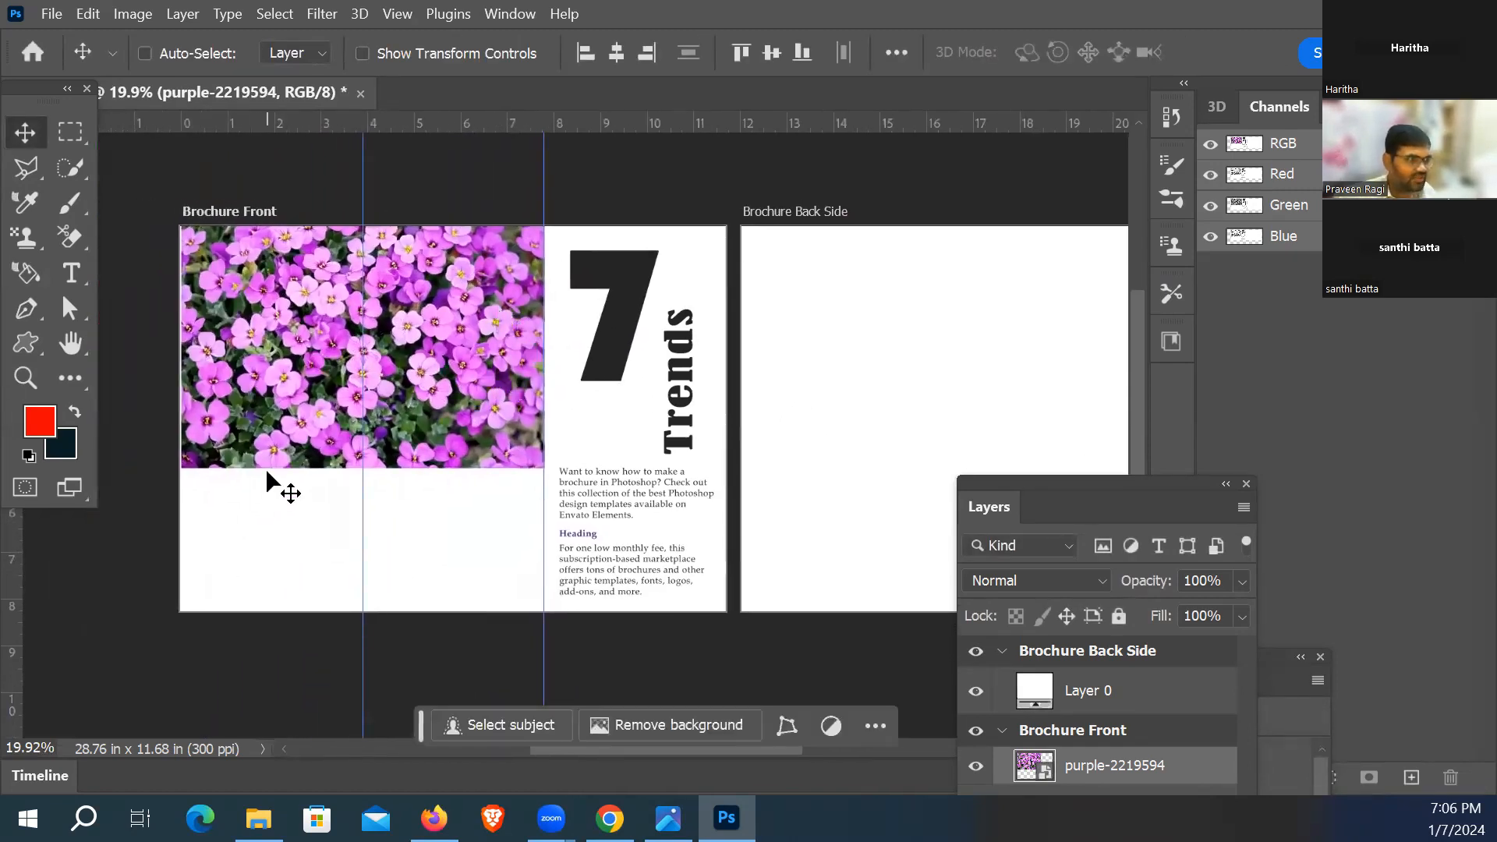
drag(160, 452, 180, 507)
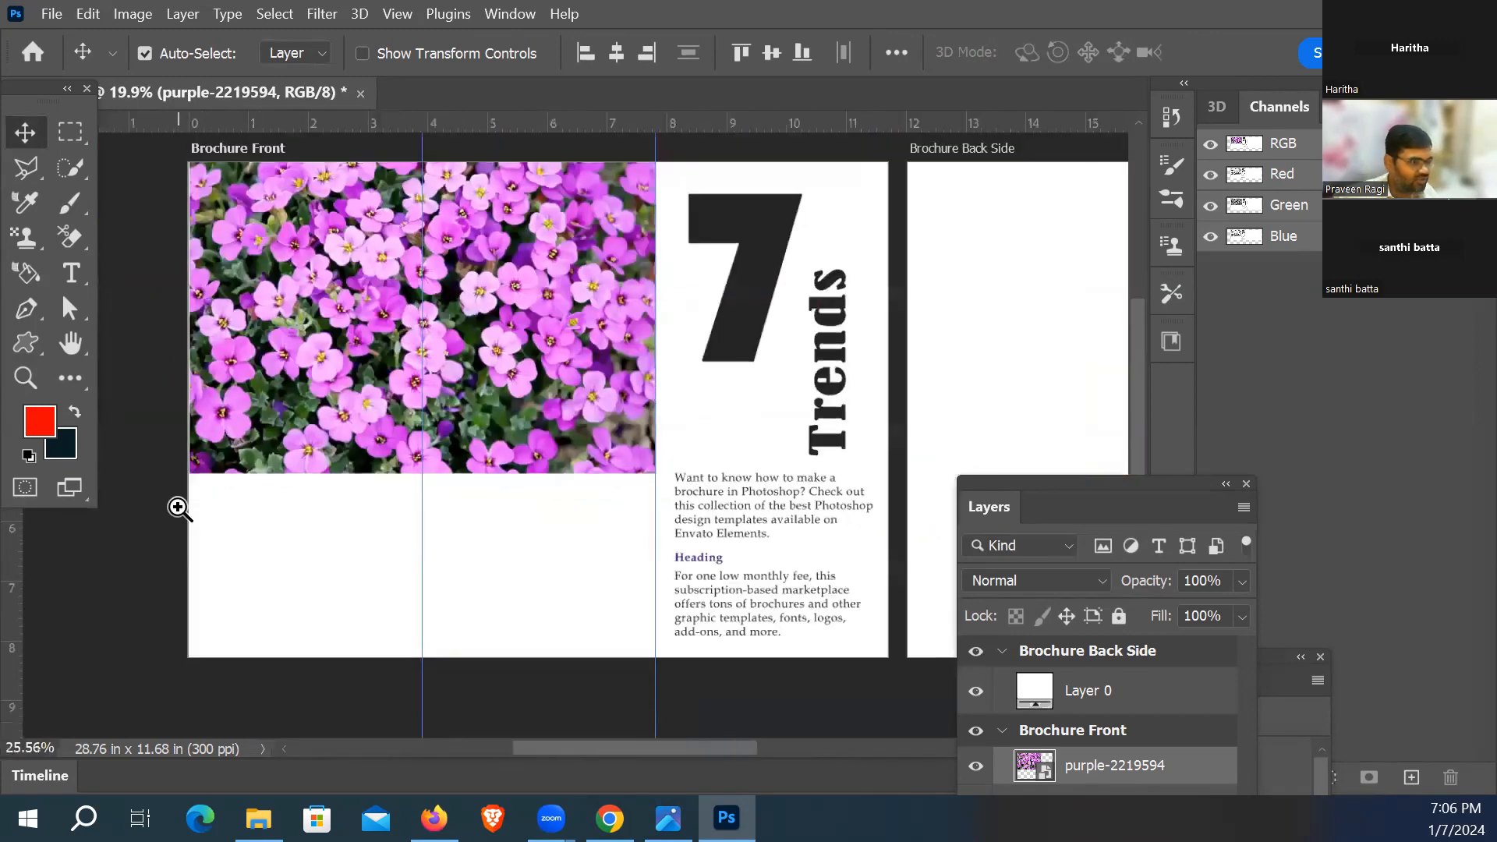
key(alt+Tab)
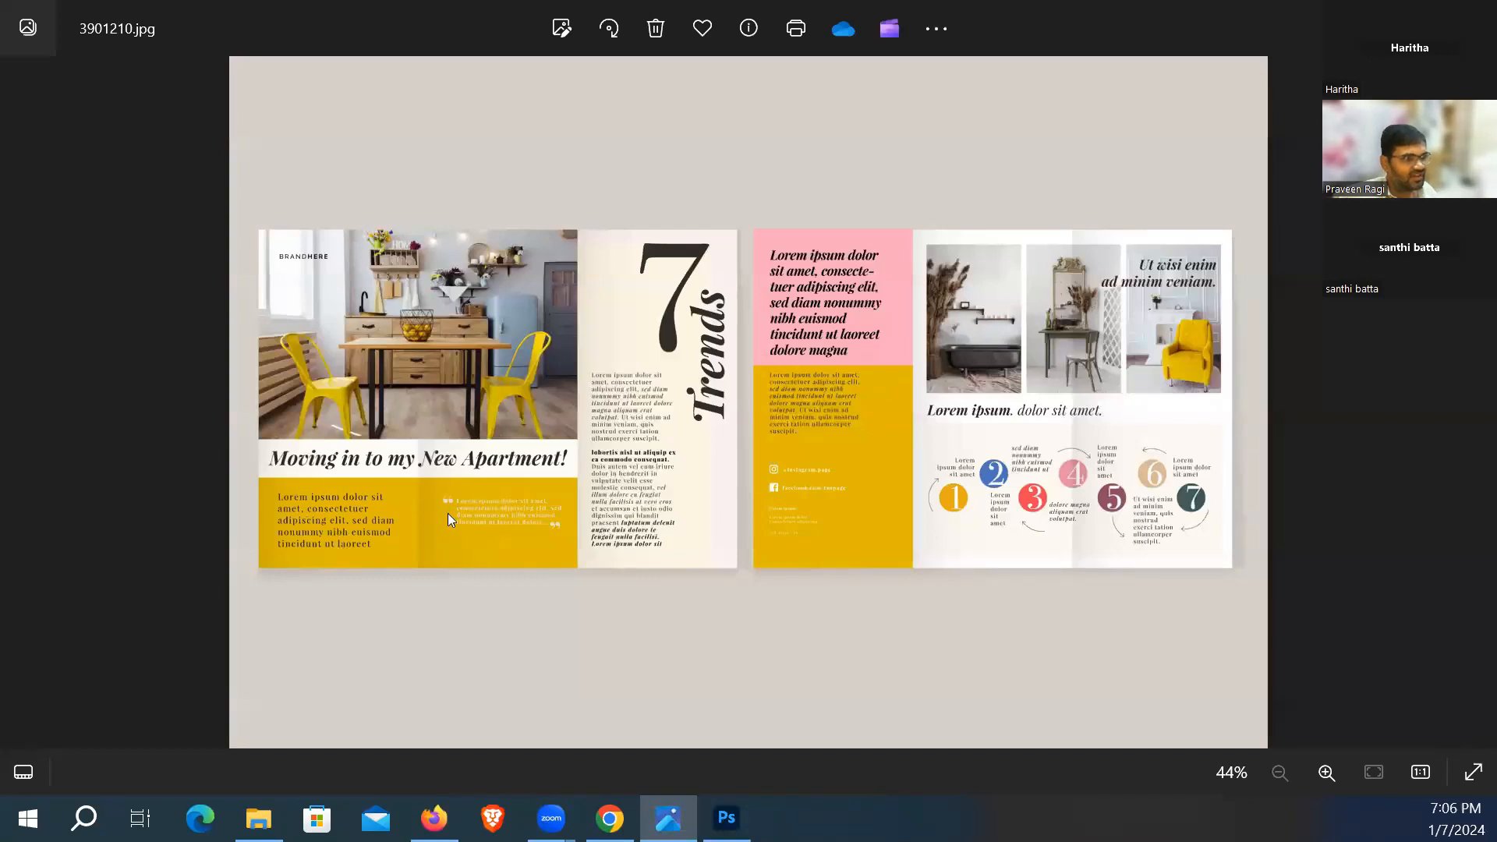
key(alt+Tab)
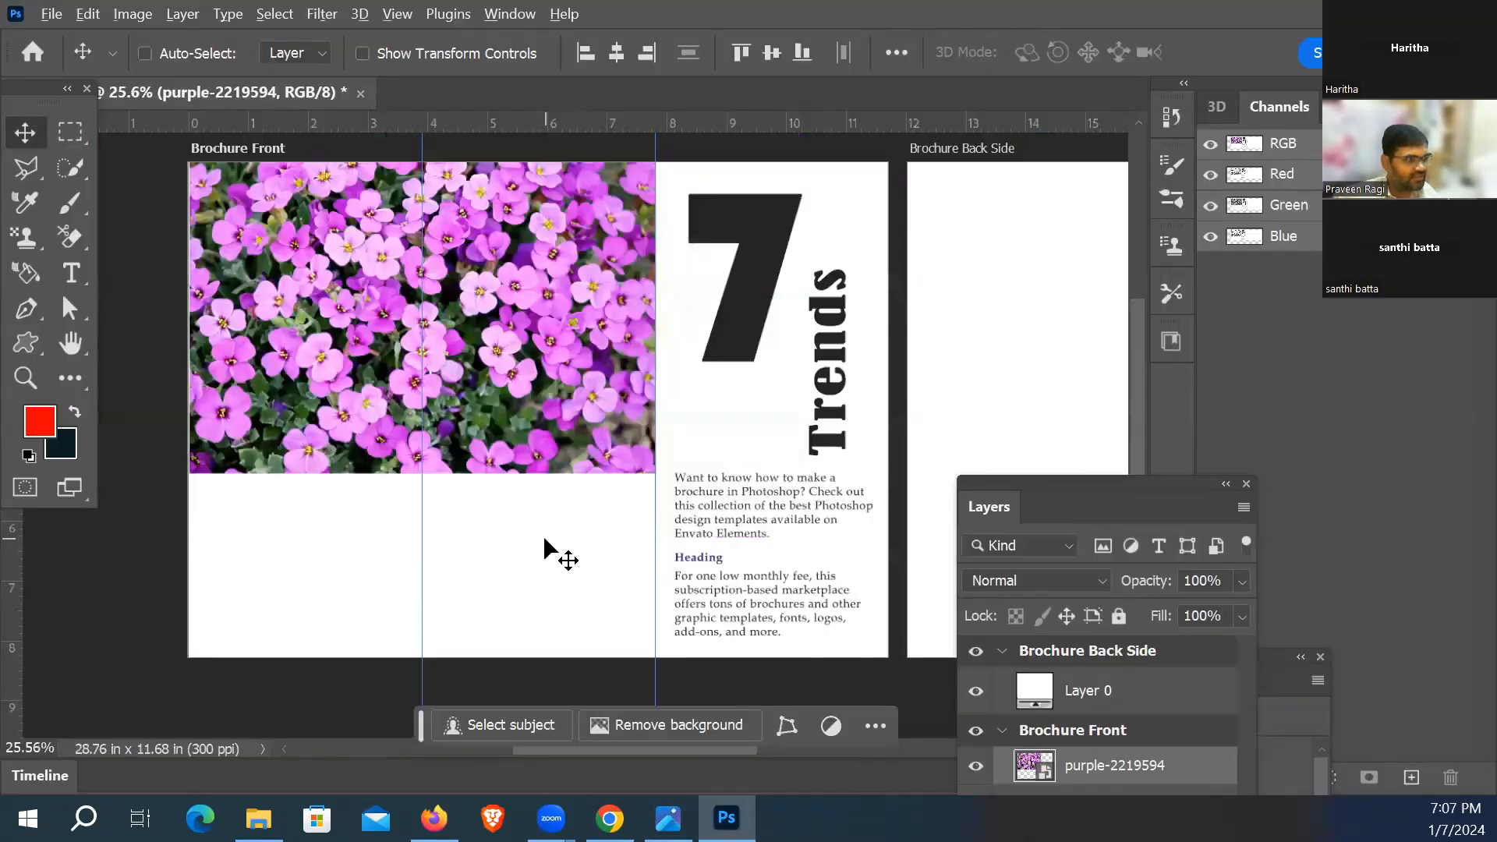
key(alt+Tab)
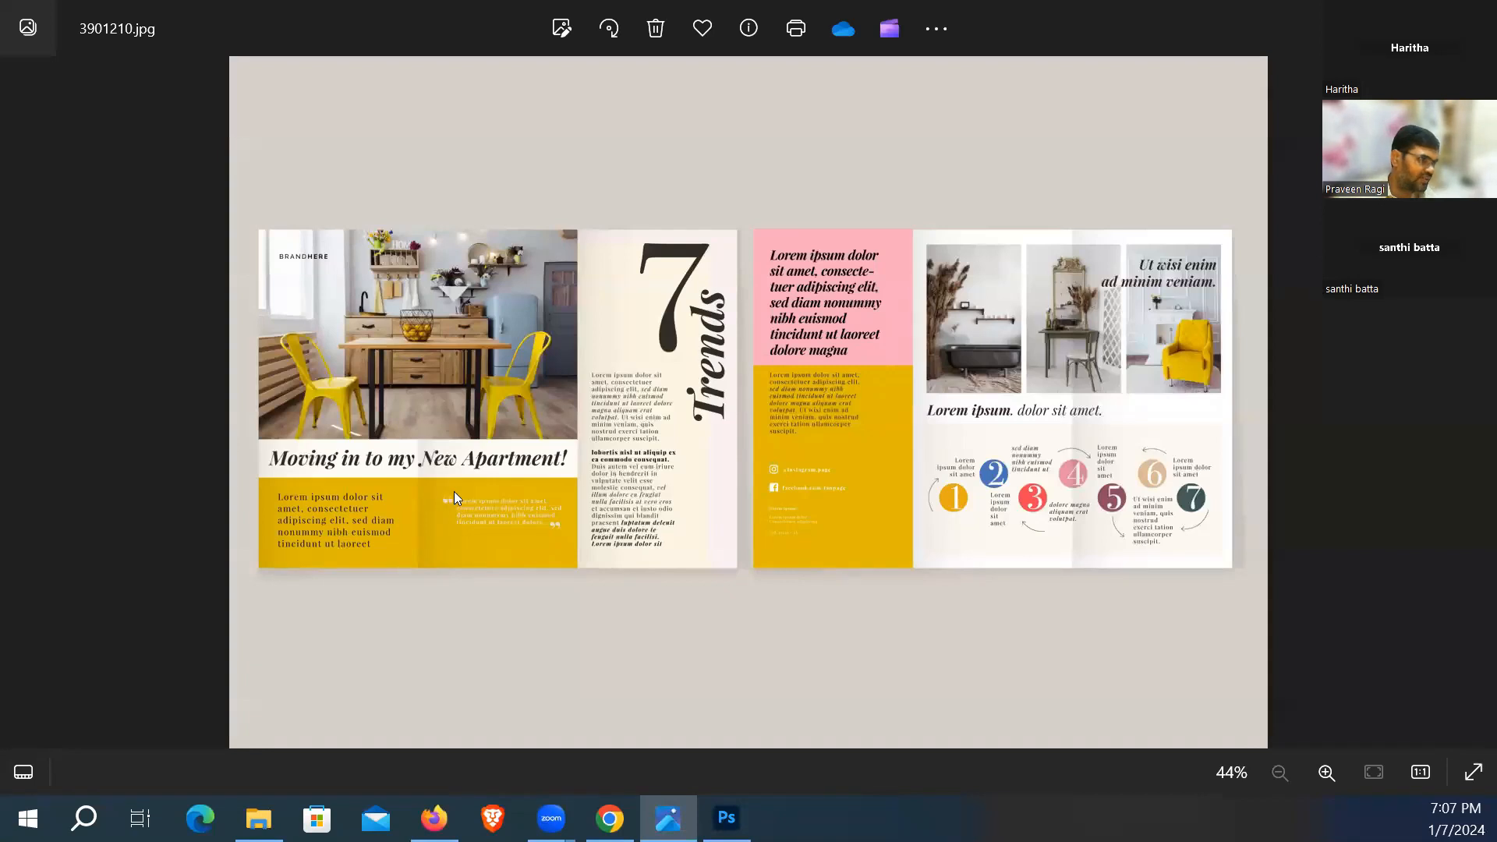
scroll(453, 491, up, 4)
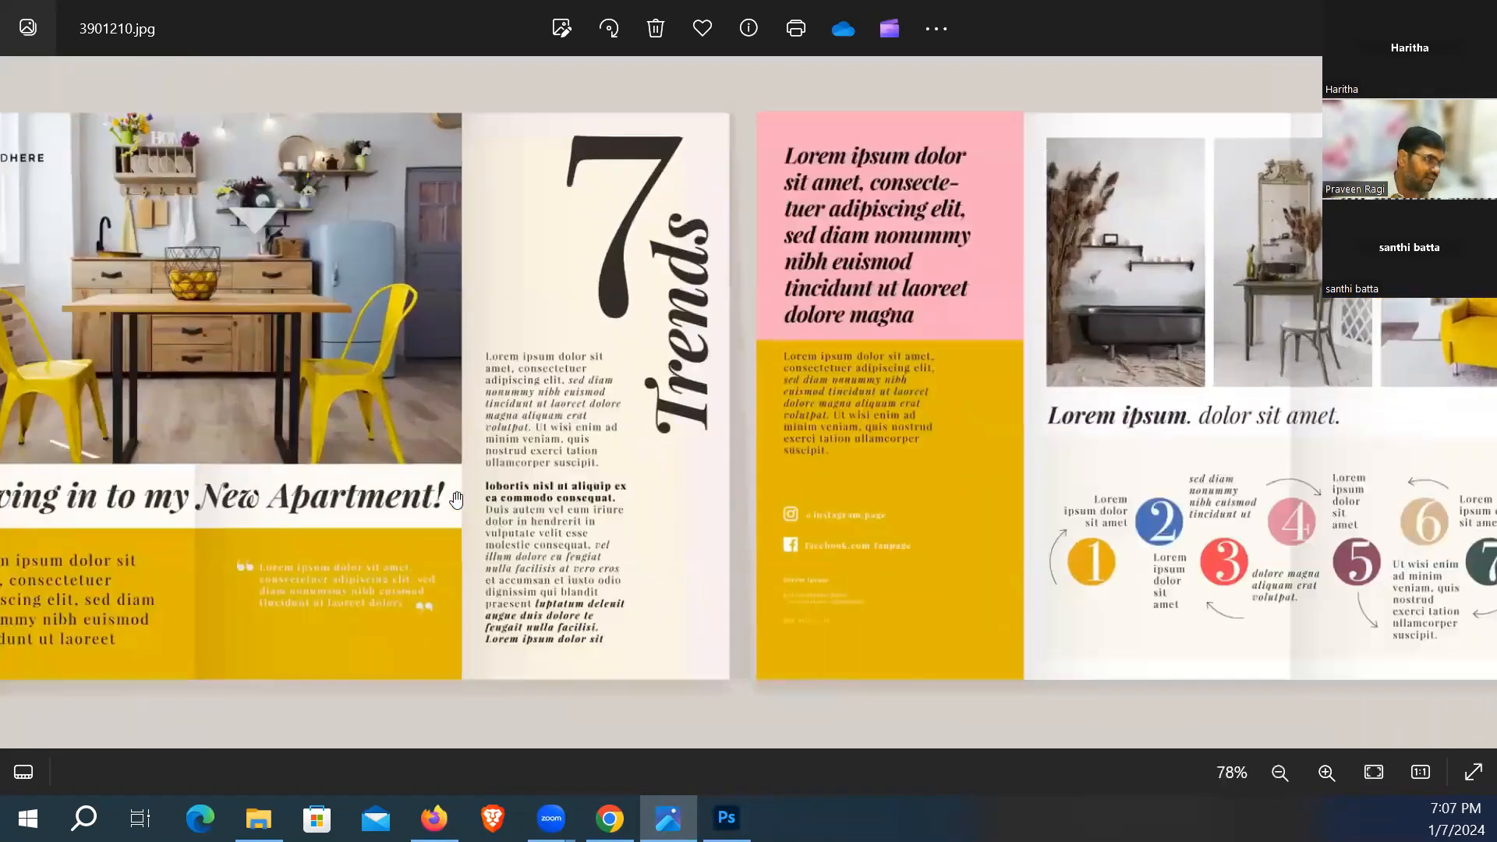
scroll(456, 500, up, 1)
drag(410, 527, 701, 476)
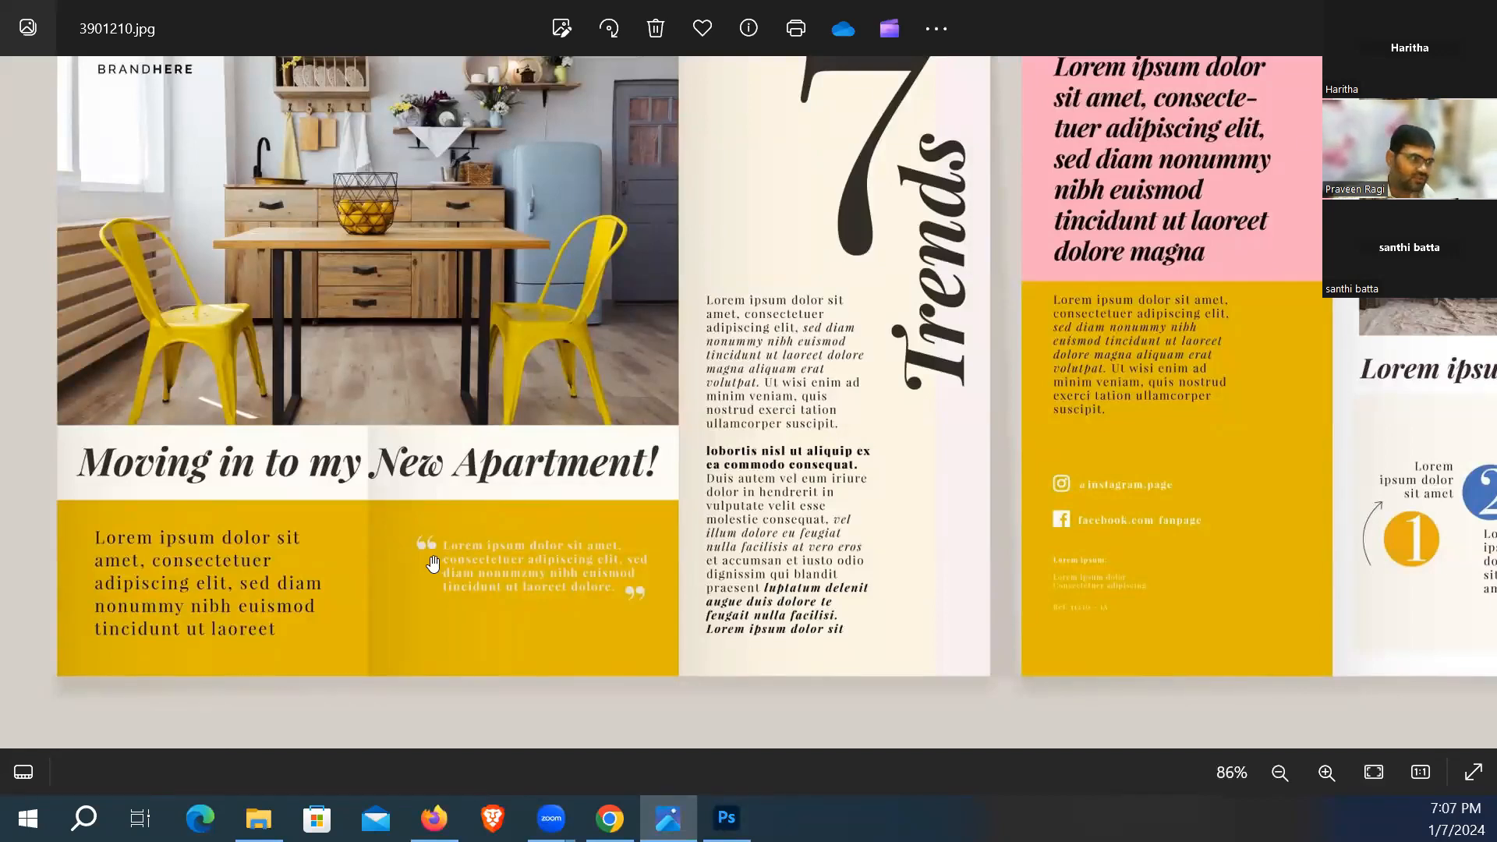
key(alt+Tab)
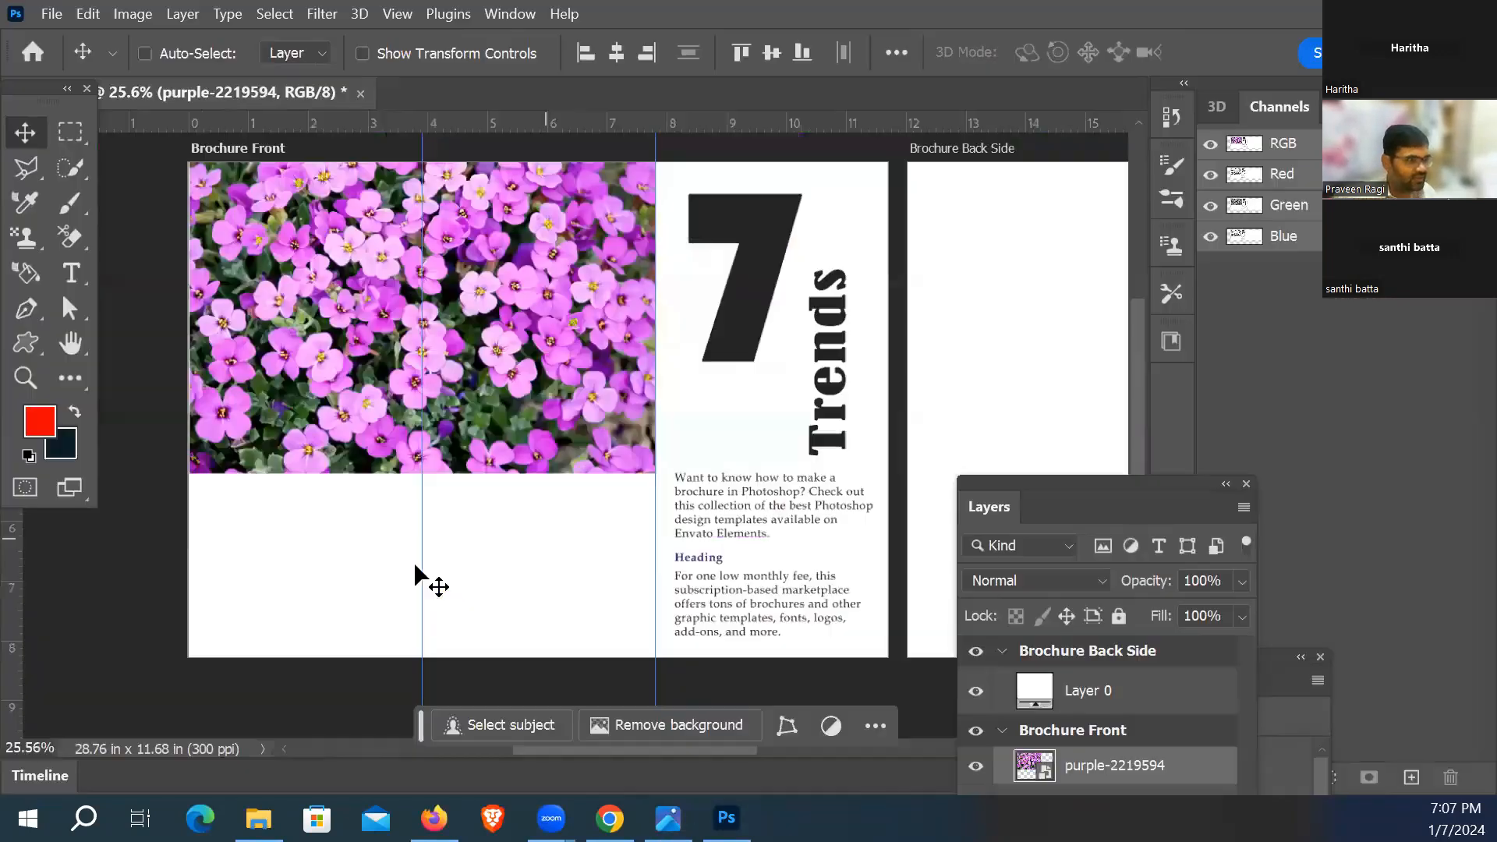
Step: Compare the Brochure Front layout below the flower image with the reference brochure in Photos, ending in Photoshop
key(alt+Tab)
key(alt+Tab)
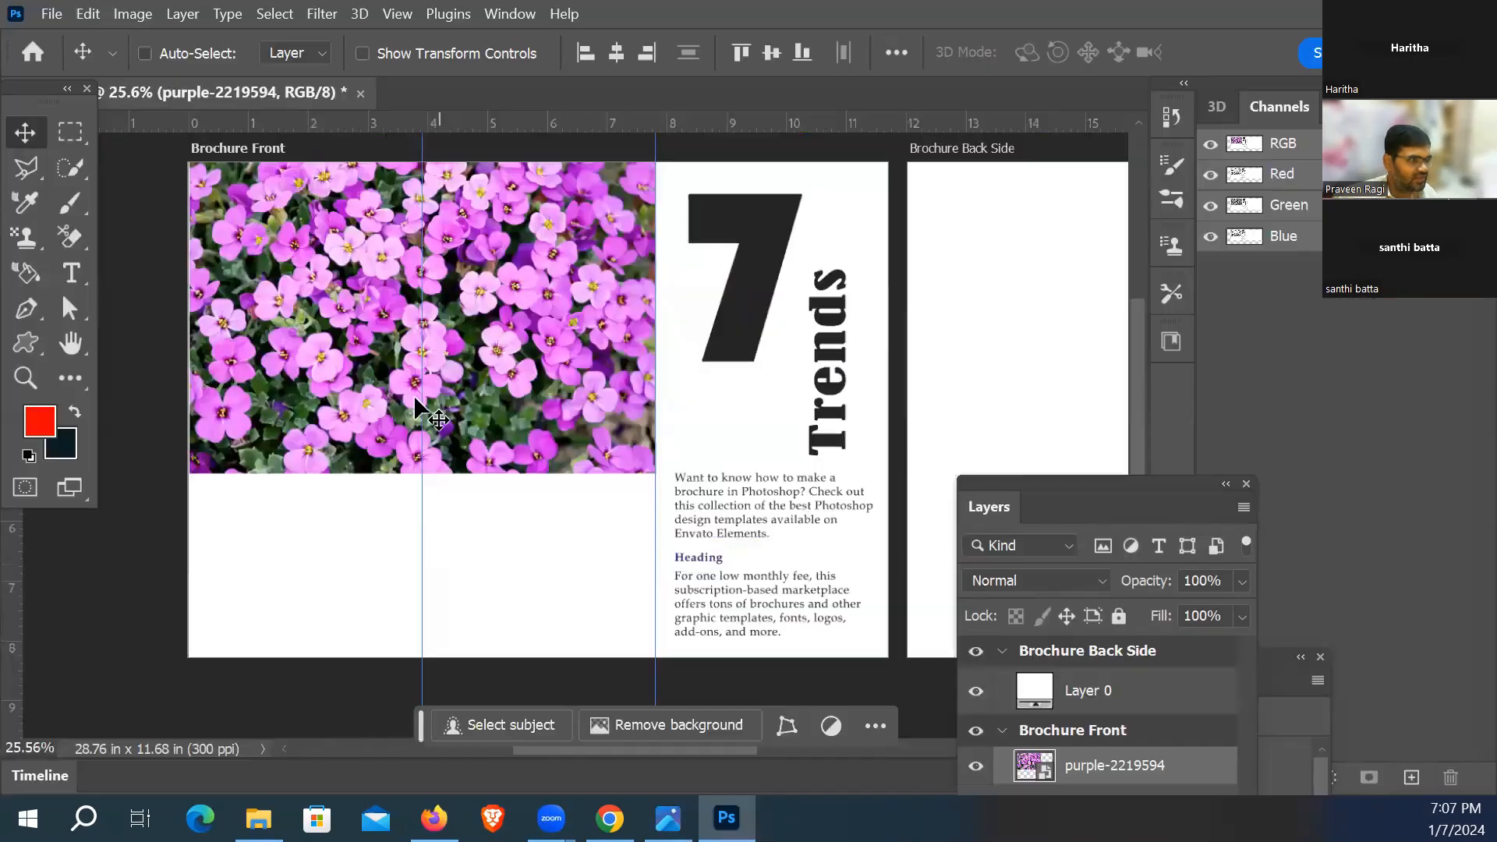
key(alt+Tab)
key(alt+Tab)
key(alt+Tab)
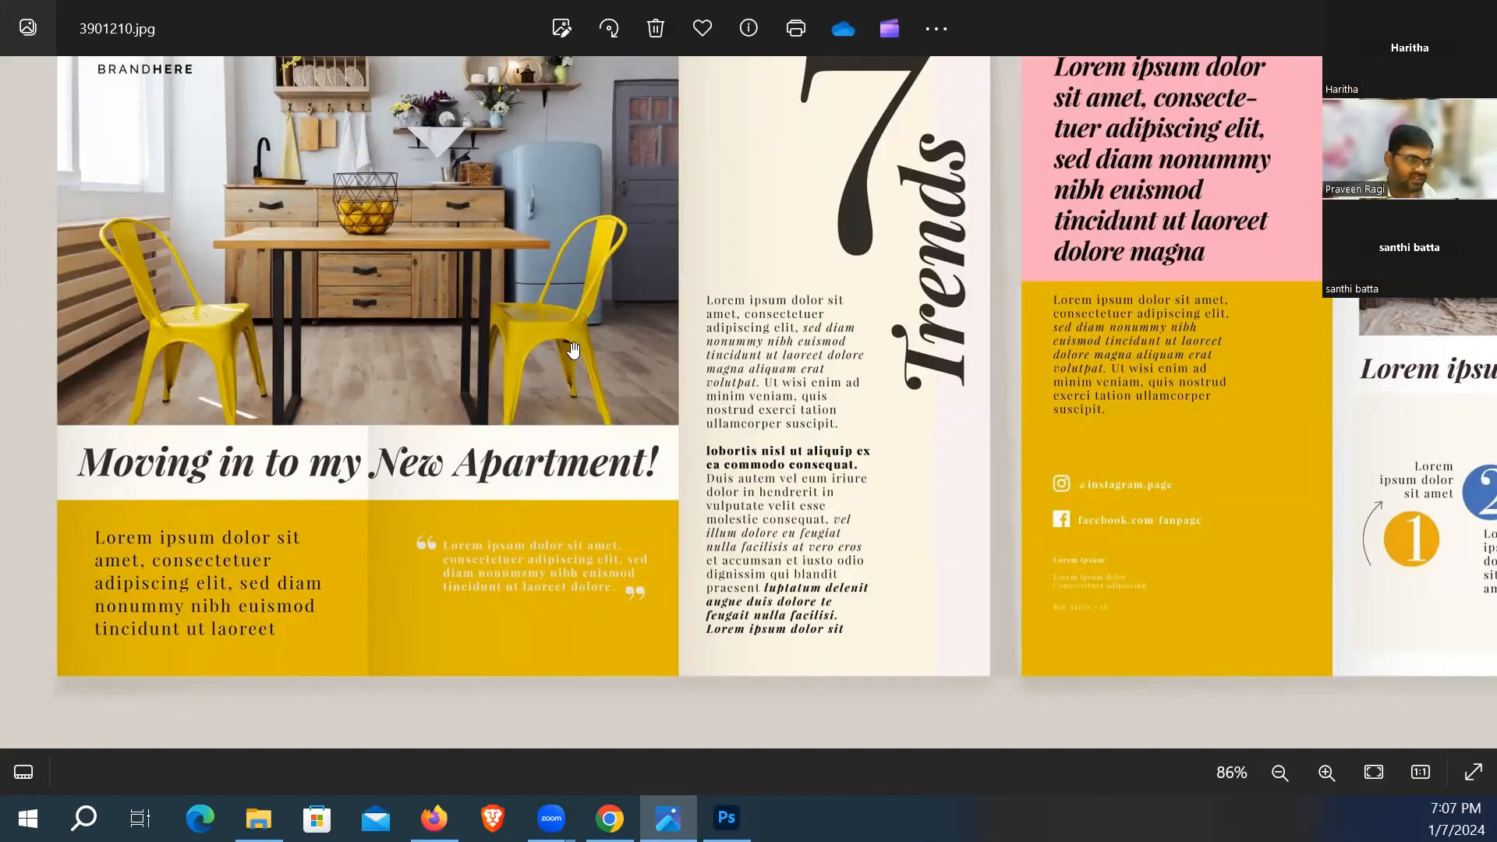
key(alt+Tab)
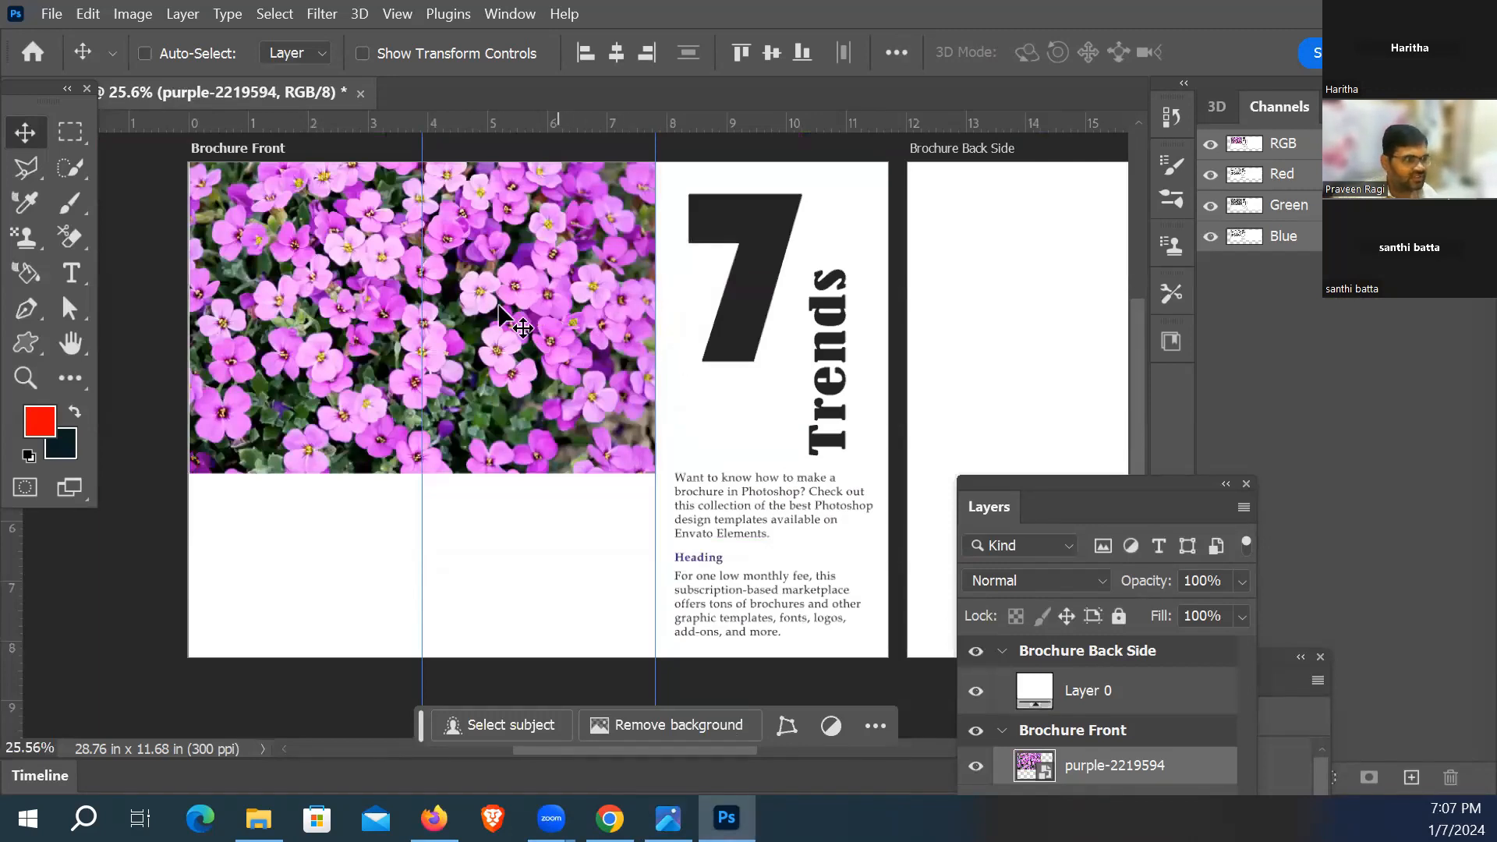
key(alt+Tab)
key(alt+Tab)
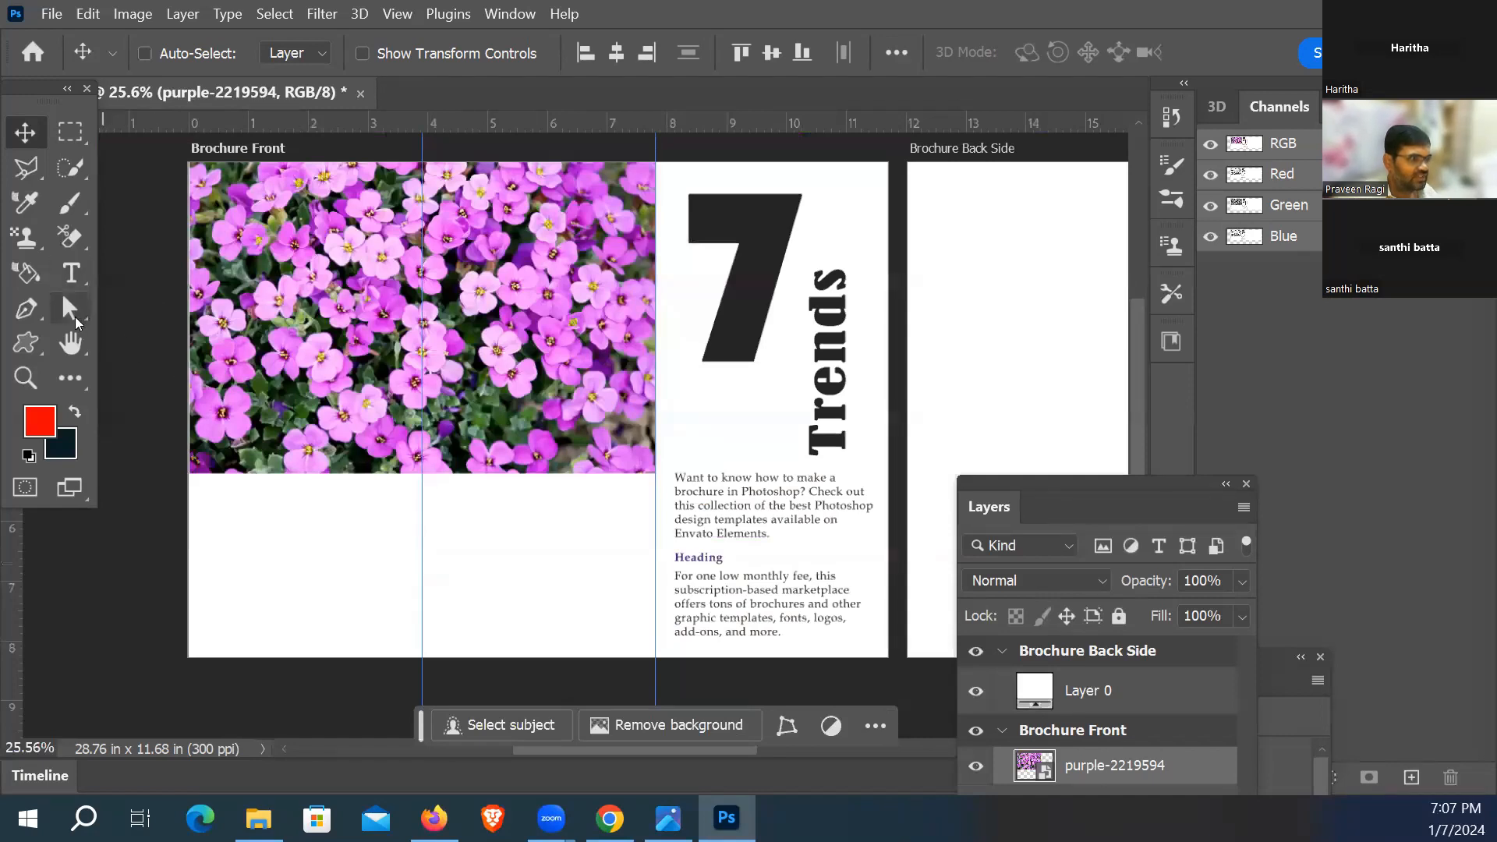
Step: Draw a red rectangle about 1174 × 717 px below the flower image, reaching the first guide and the artboard's bottom edge
click(31, 348)
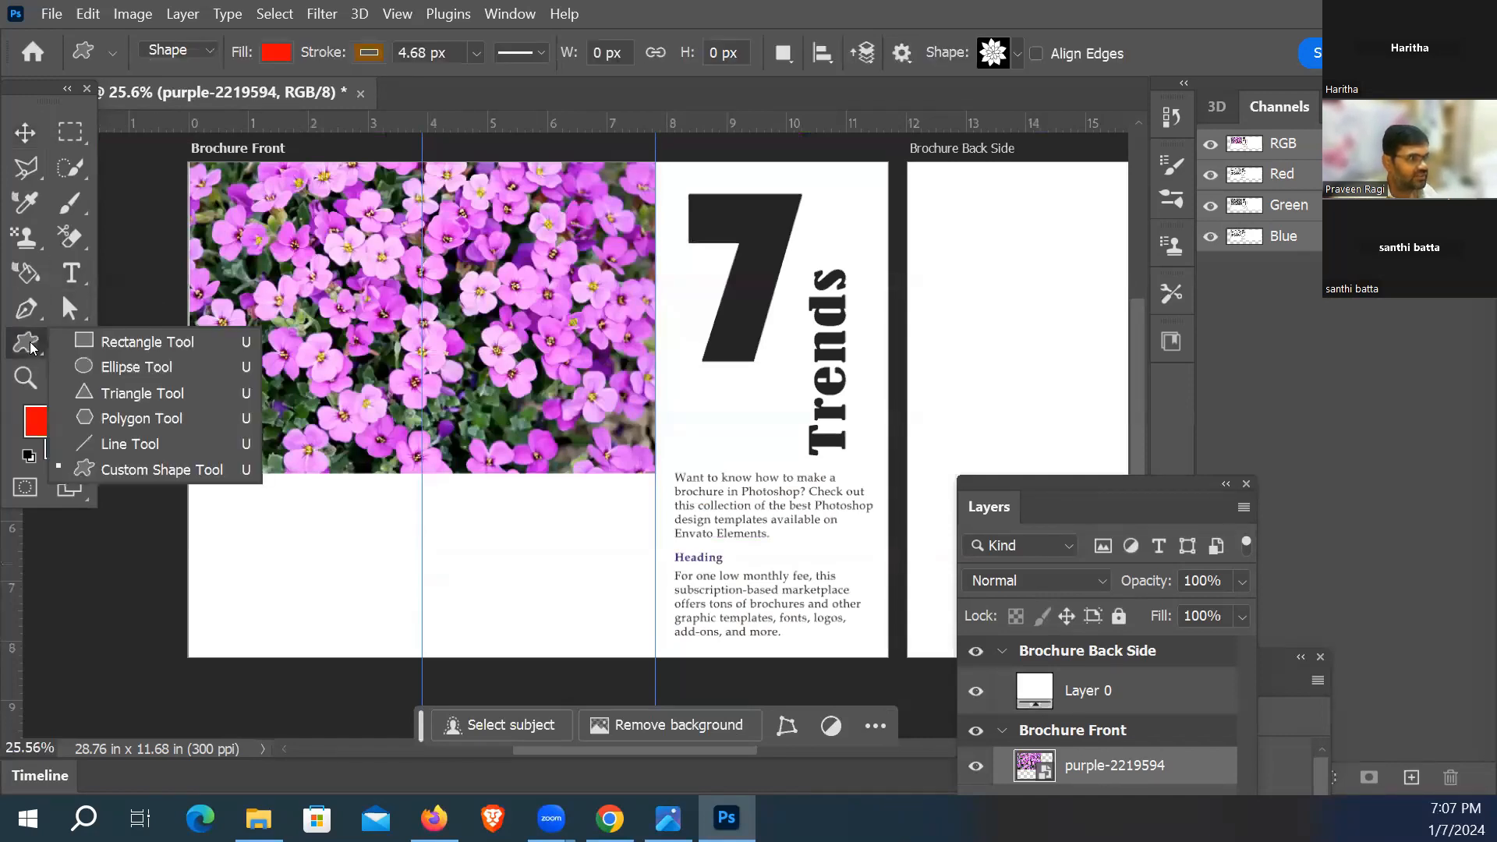
key(shift+u)
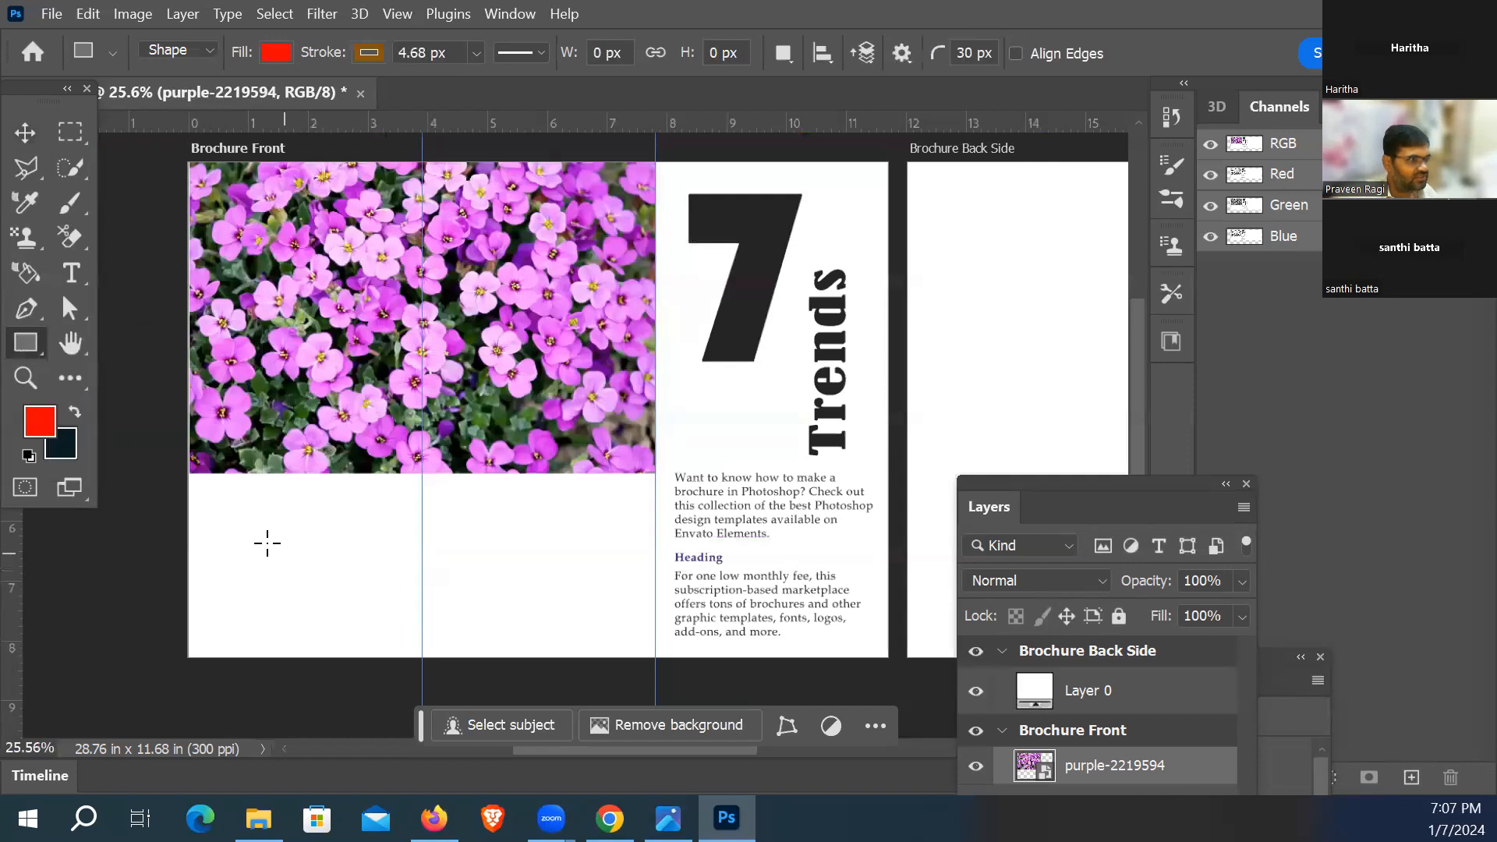
mouse_move(189, 513)
mouse_down()
mouse_move(334, 631)
mouse_move(388, 646)
mouse_up()
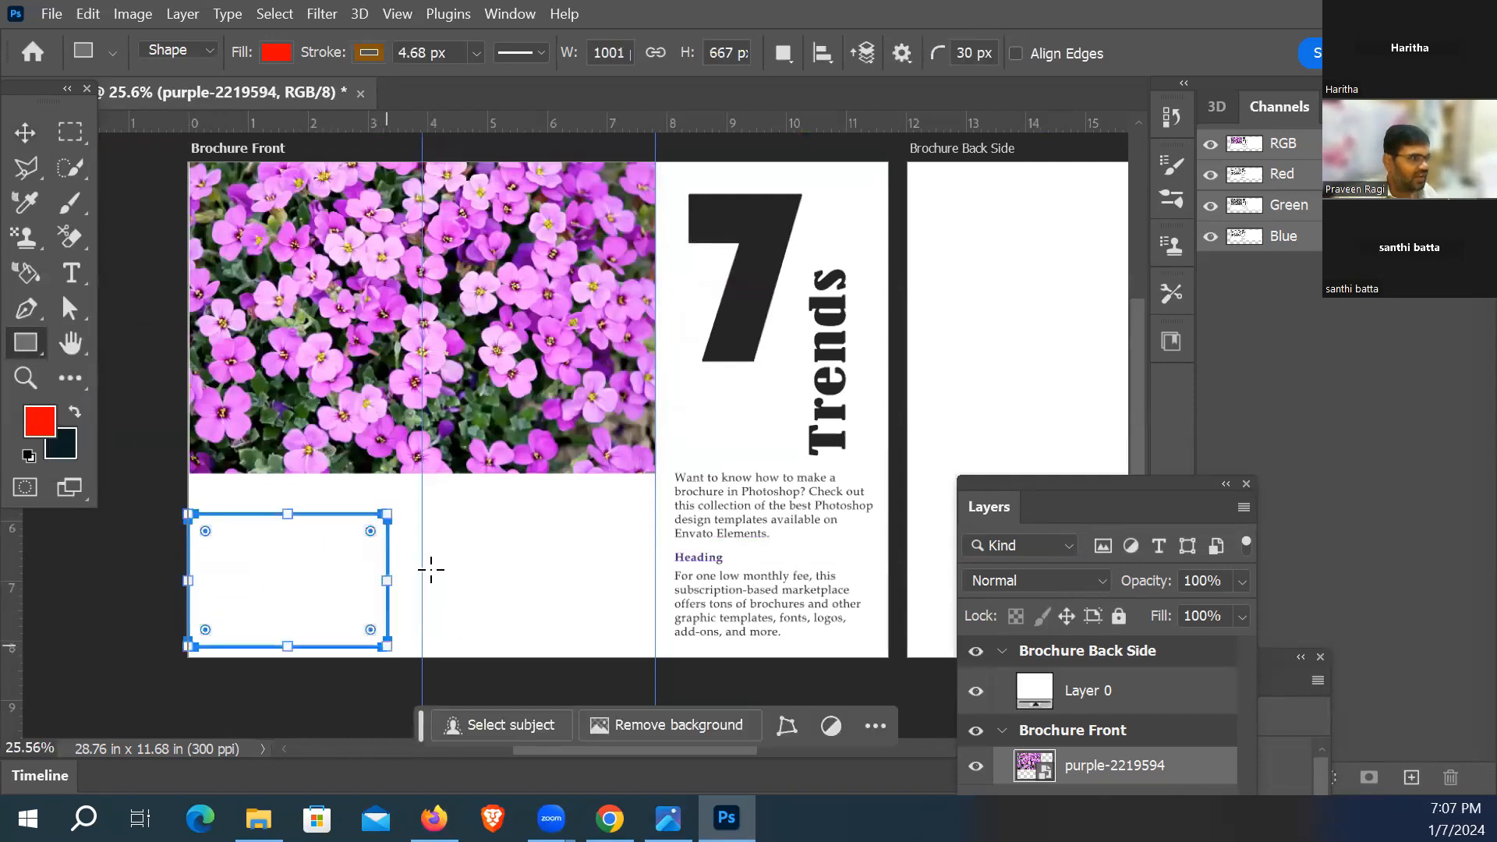
drag(388, 581, 421, 581)
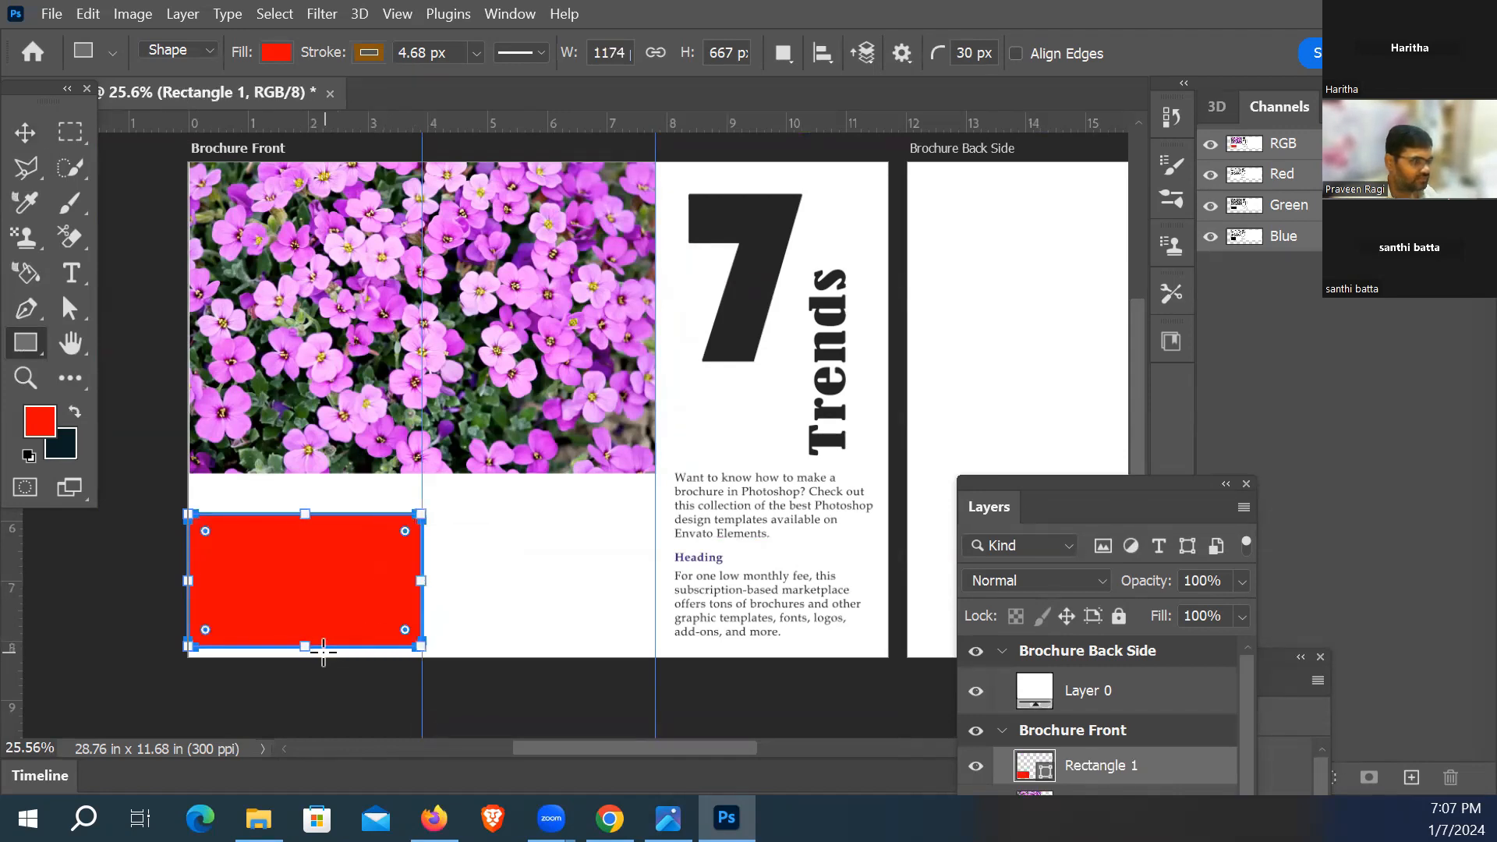
drag(305, 647, 305, 655)
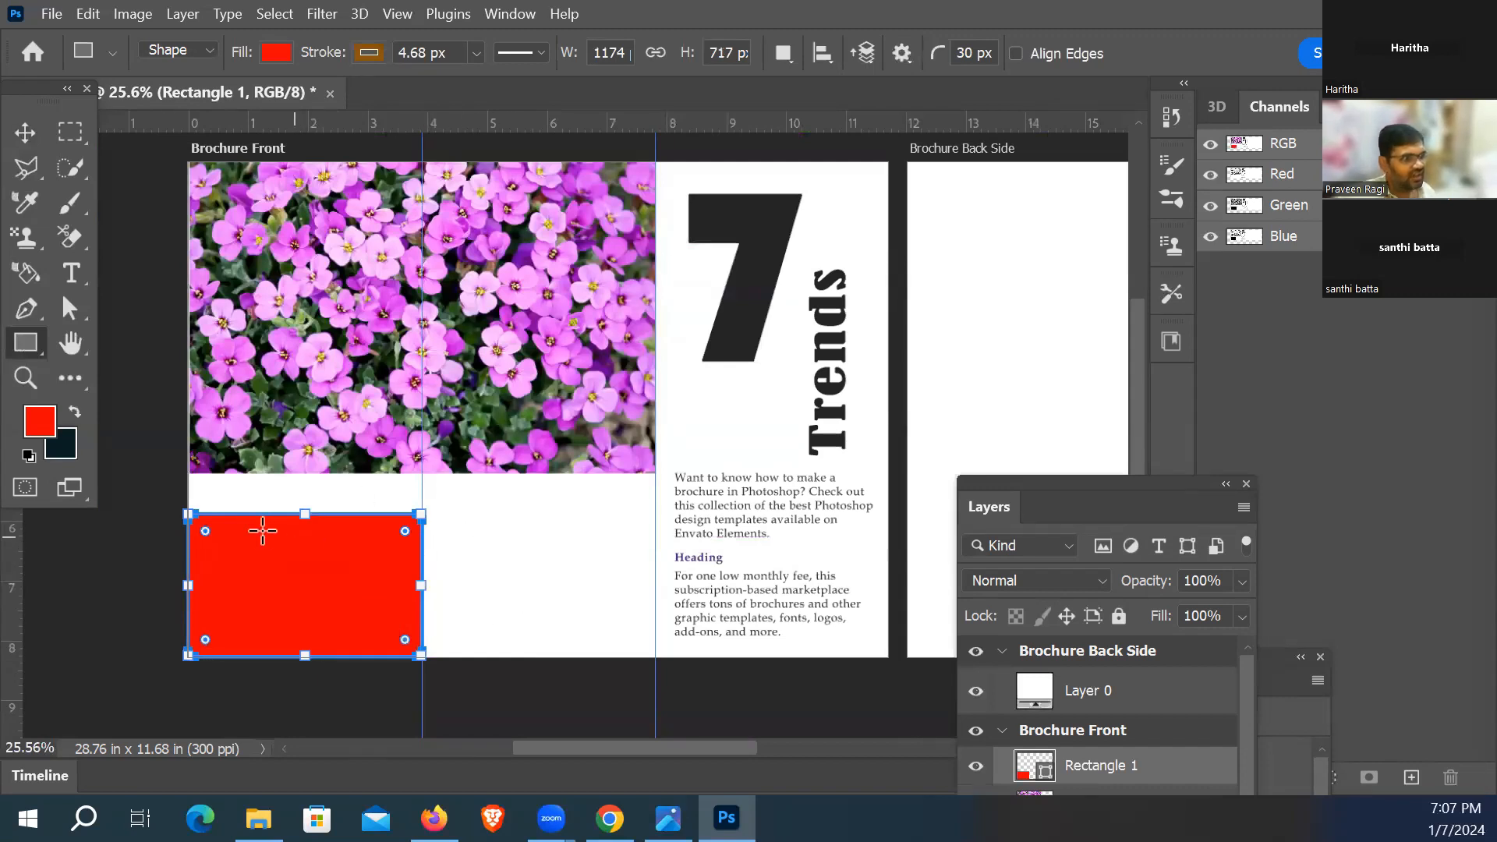
Step: Square off the red rectangle's rounded corners by reducing the corner radius to 0 px on all four corners
drag(170, 487, 234, 525)
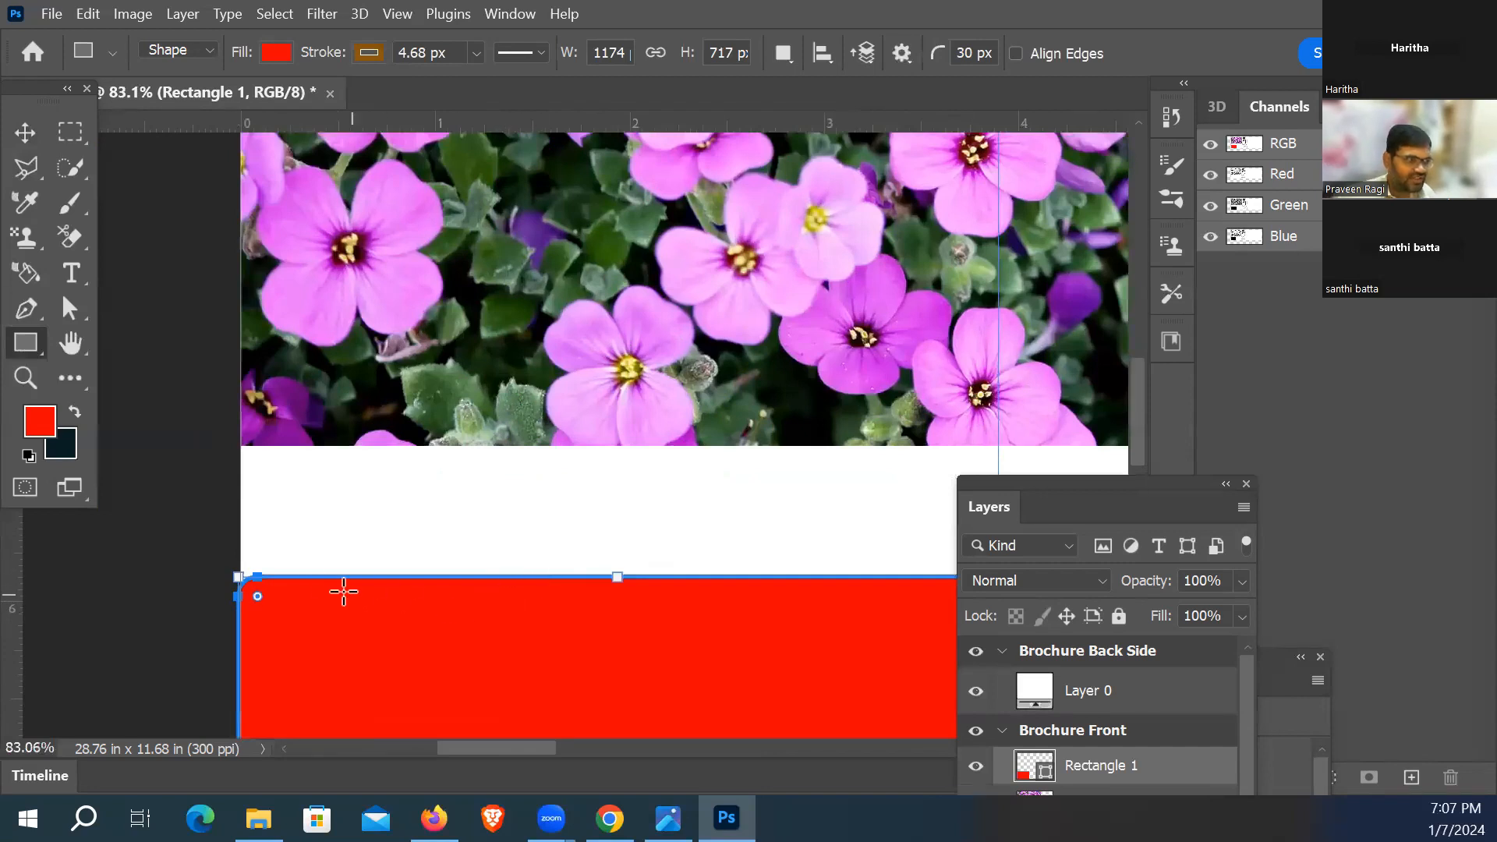
drag(249, 598, 200, 556)
click(215, 532)
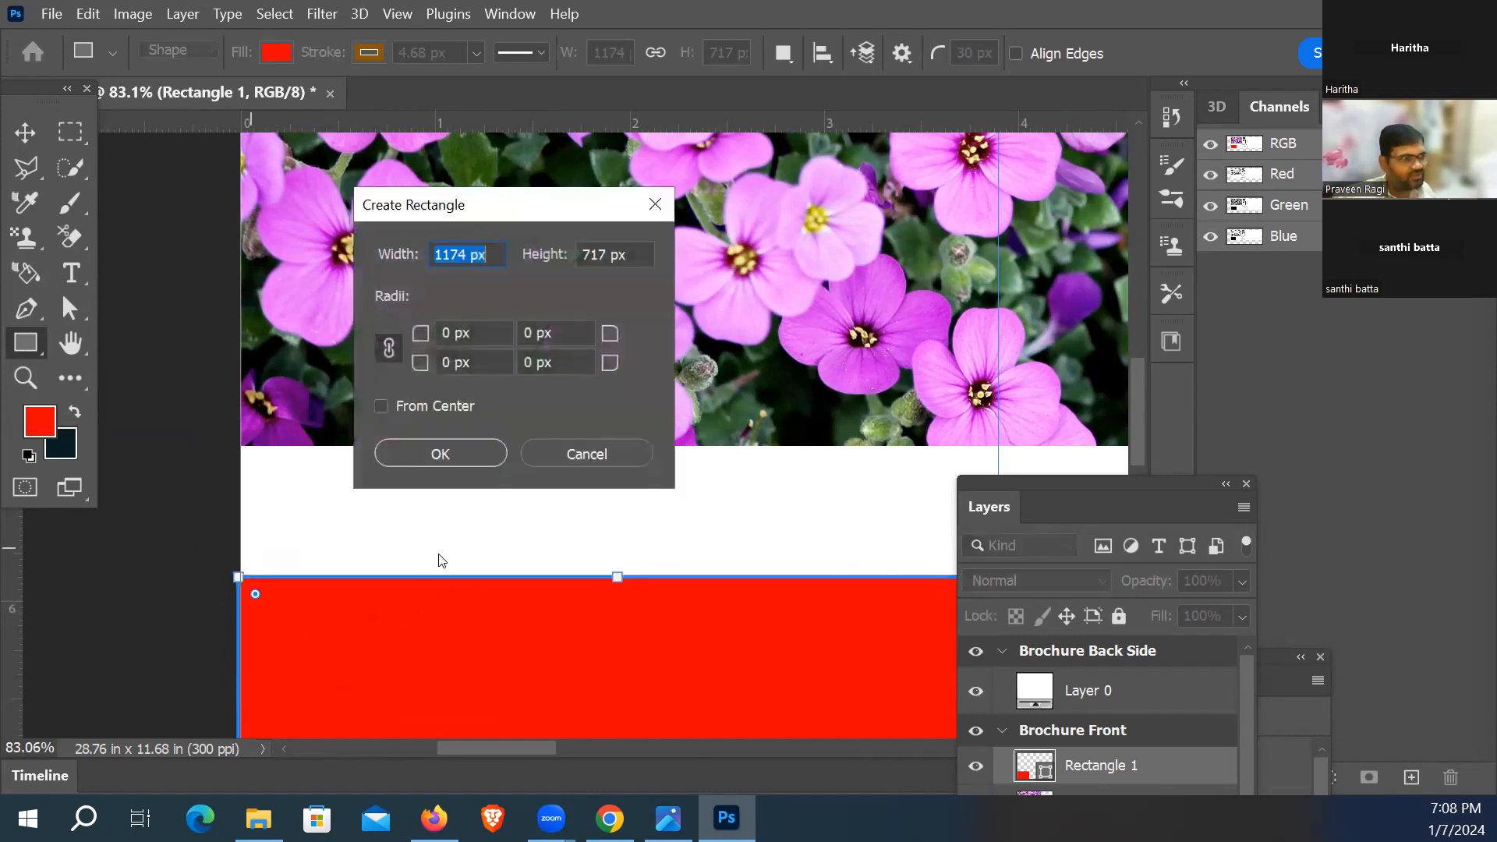
click(582, 455)
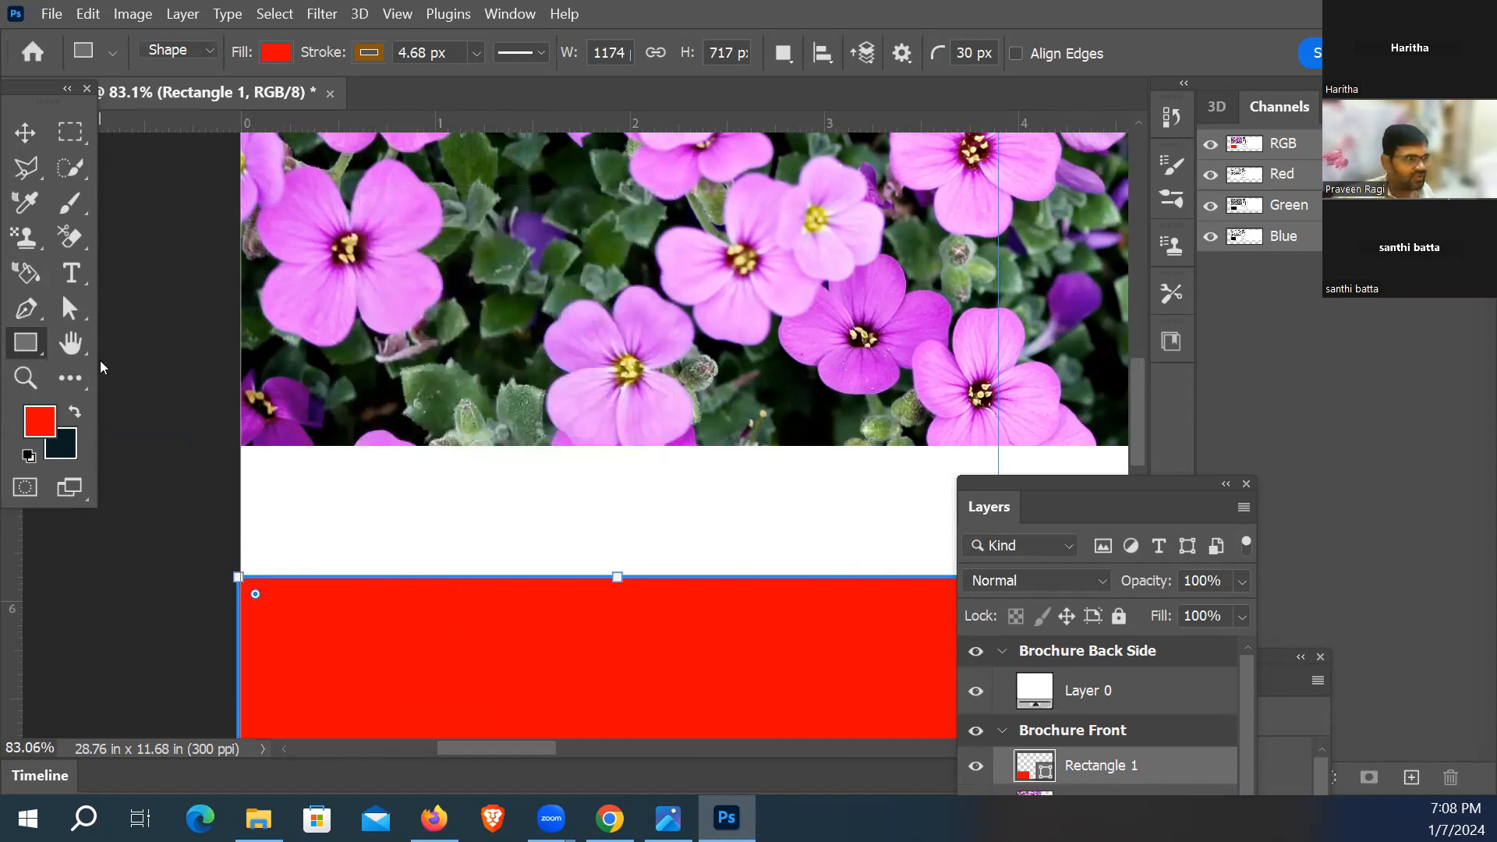
right_click(31, 348)
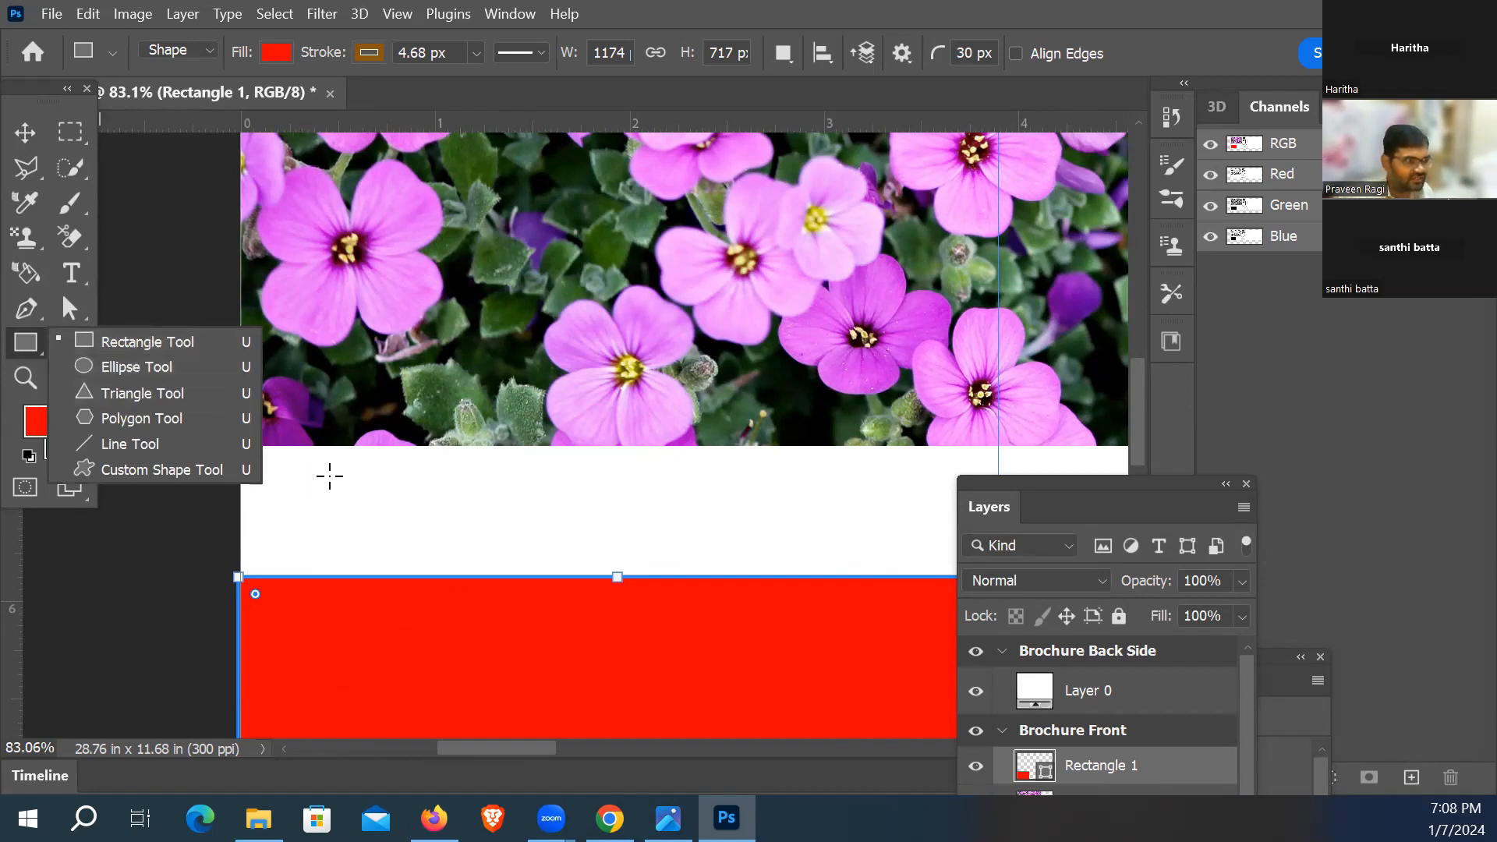
click(311, 596)
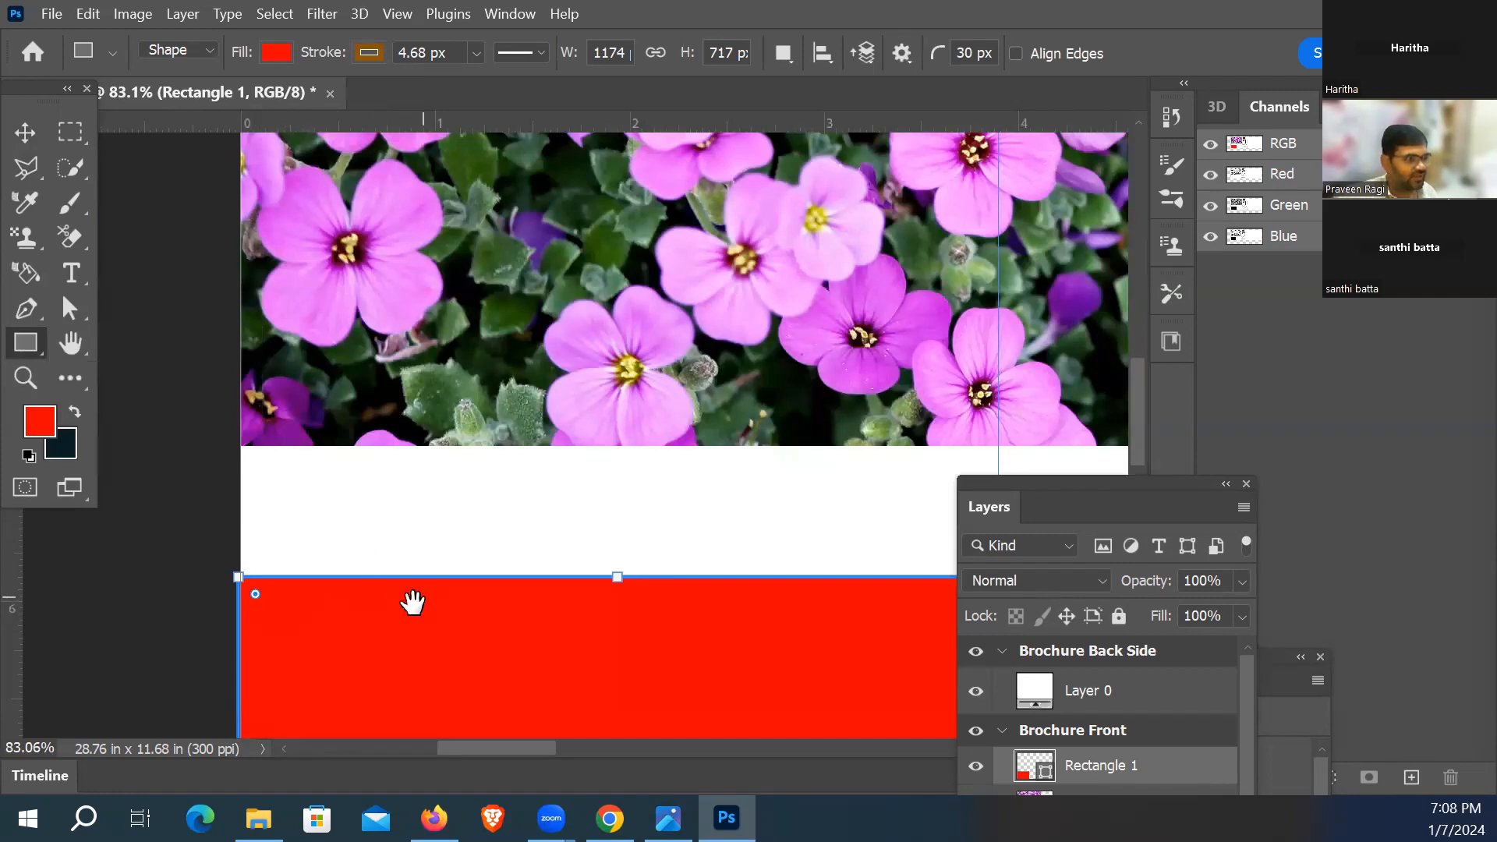
drag(414, 605, 414, 334)
drag(478, 511, 451, 552)
drag(503, 400, 555, 491)
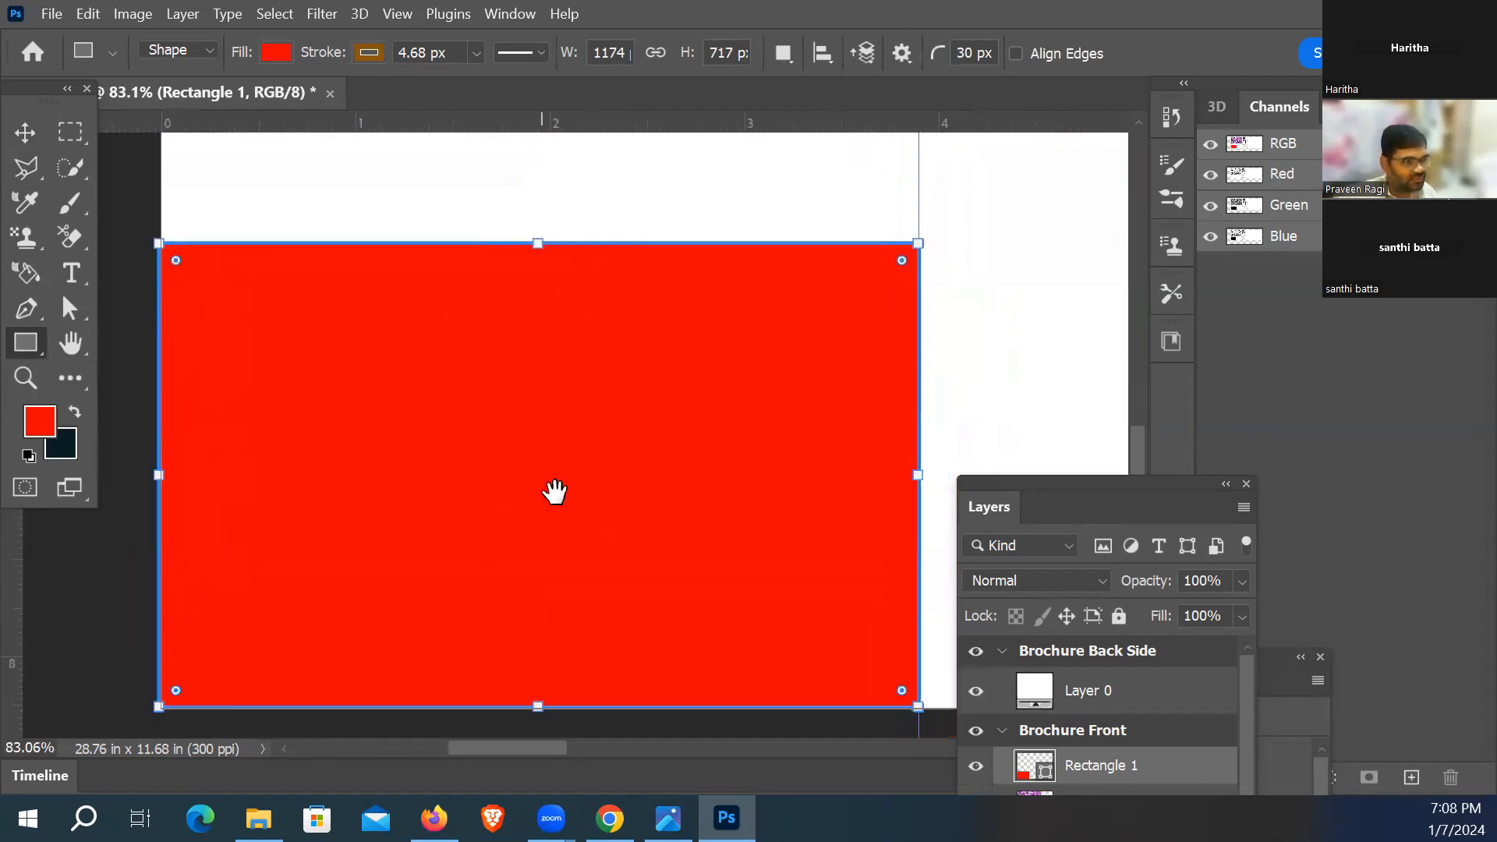
drag(465, 439, 505, 547)
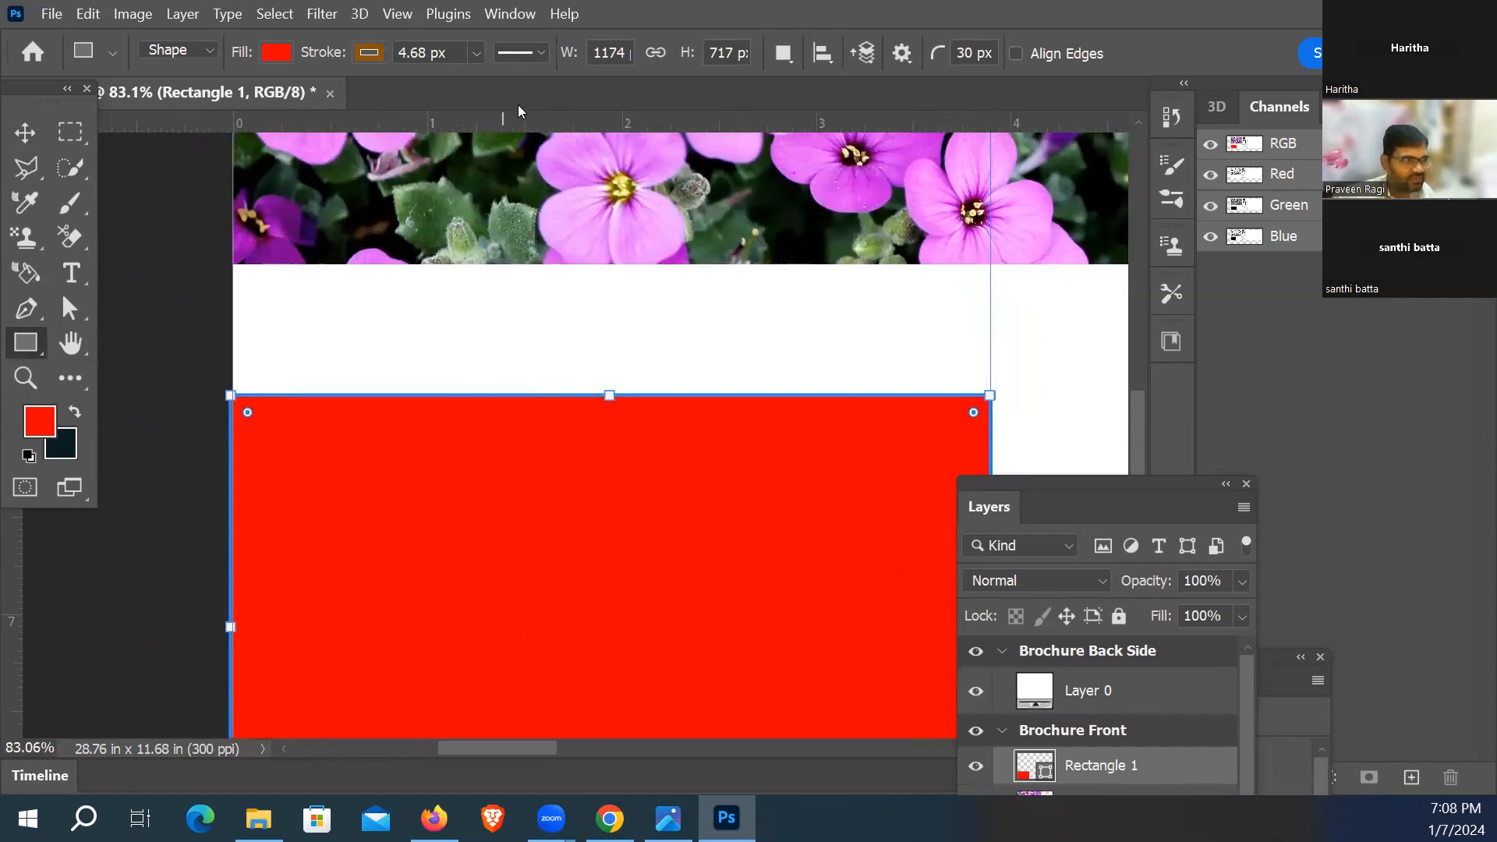
Step: Reduce the red rectangle's stroke width to the minimum, and select the purple-2219594 image layer to view the rectangle without its outline
click(471, 54)
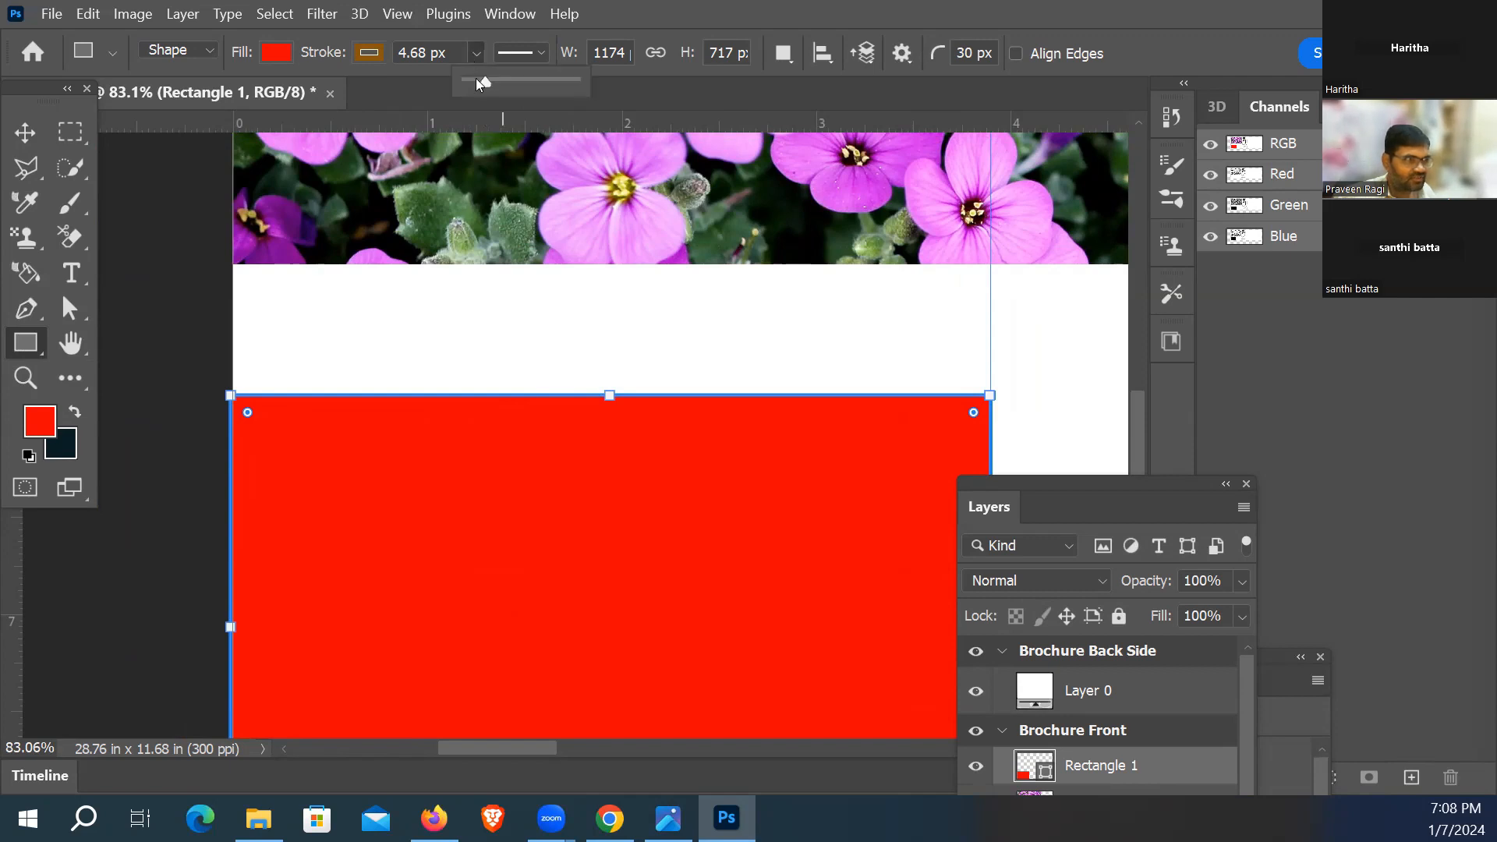
drag(481, 80, 451, 87)
click(17, 134)
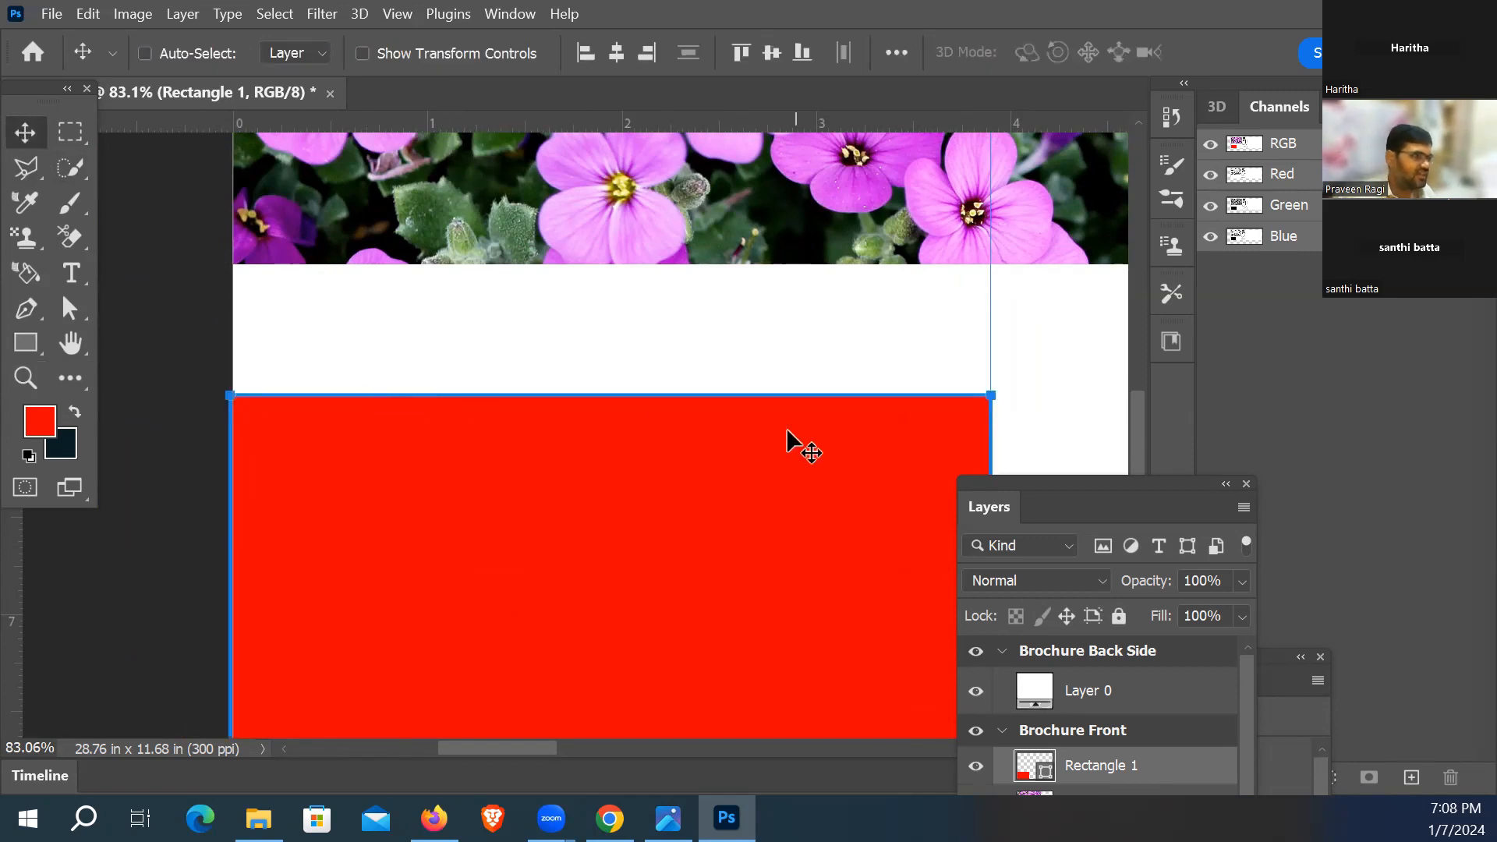
drag(1078, 498, 984, 229)
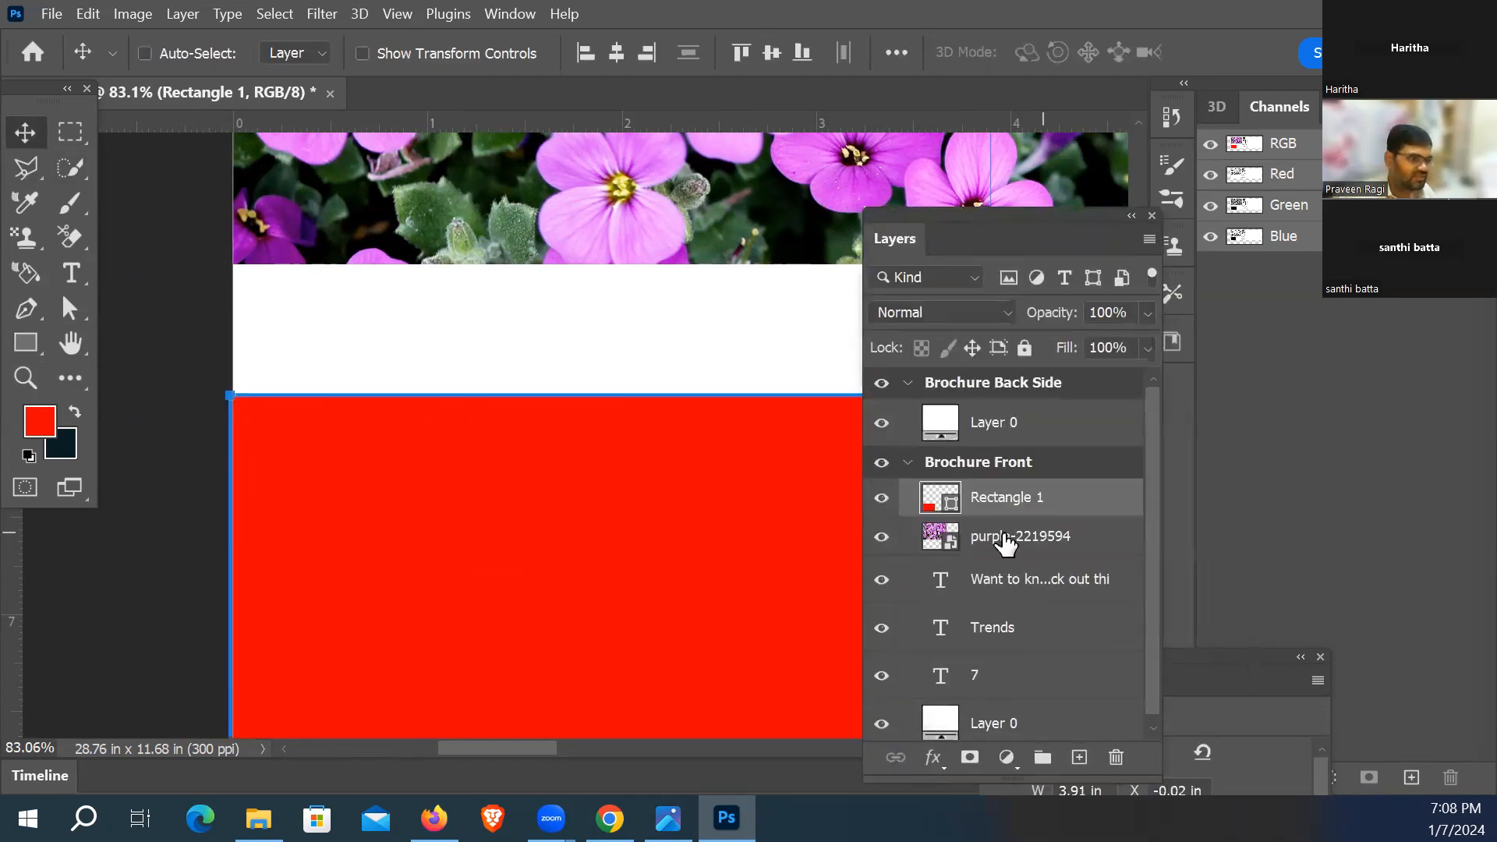
click(974, 538)
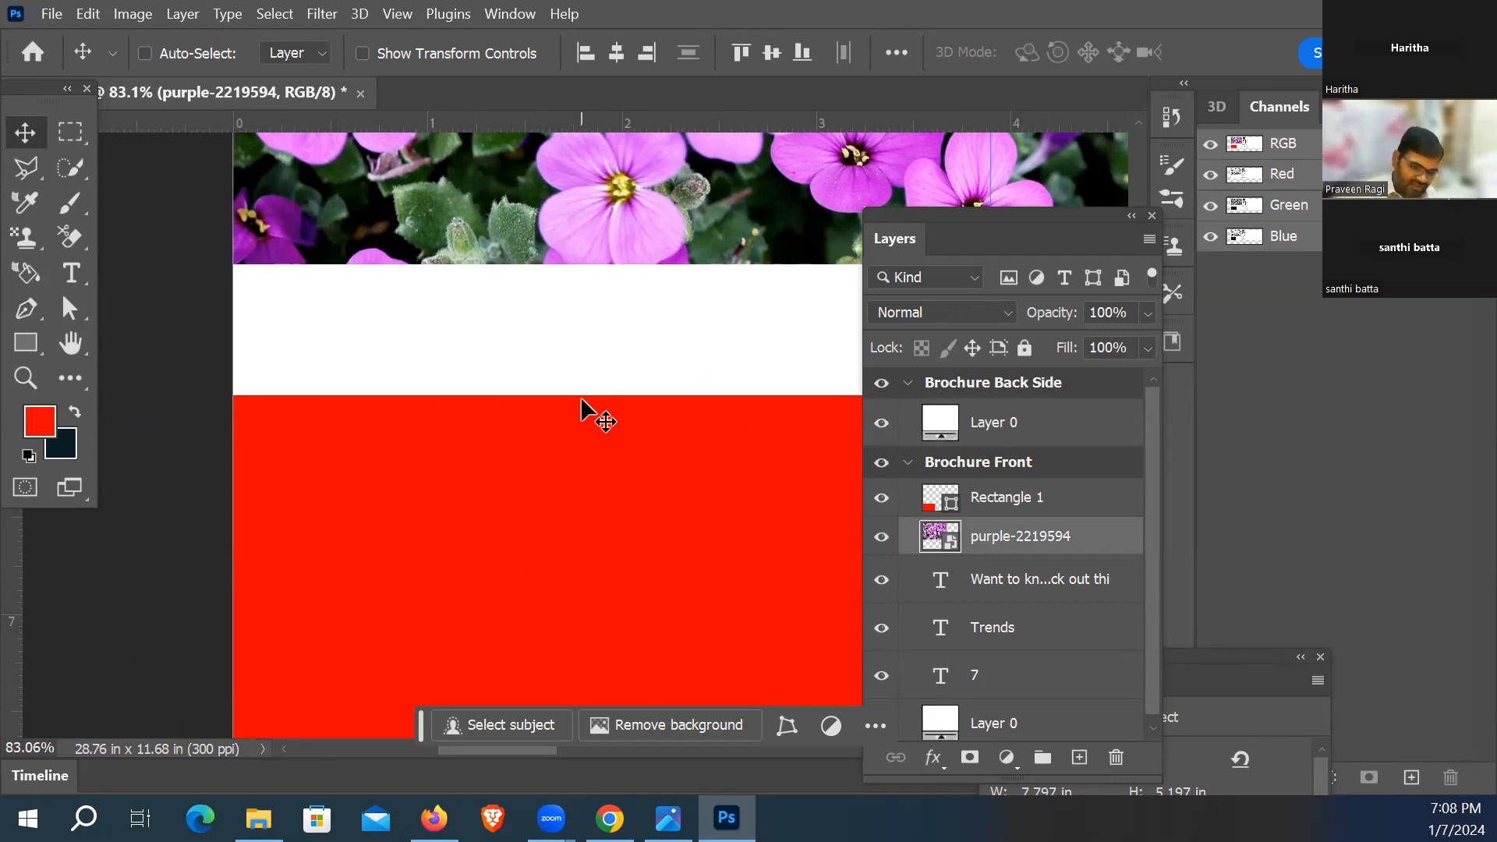
key(ctrl+0)
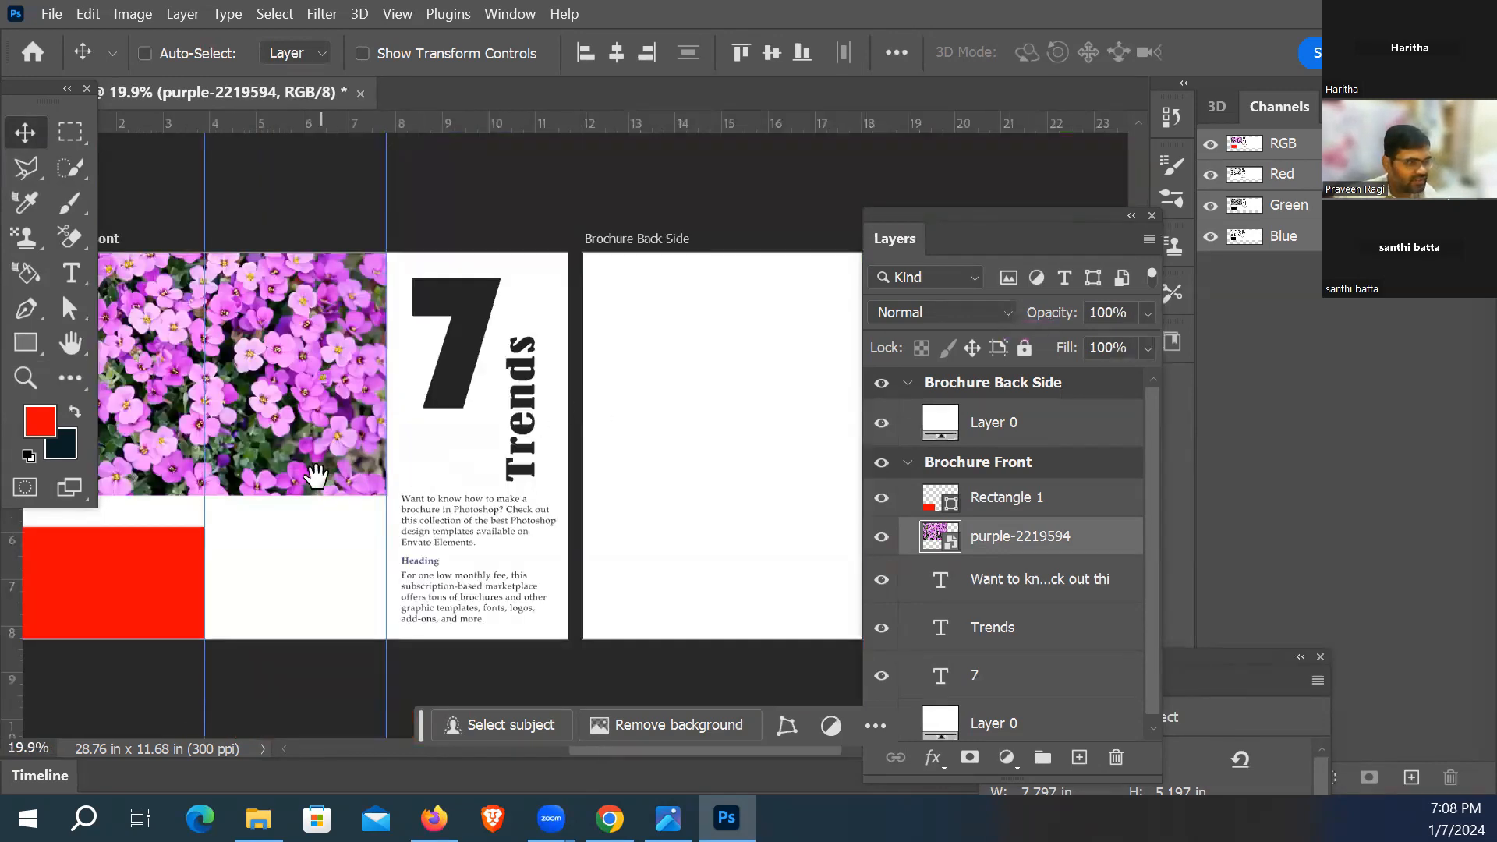
drag(316, 475, 529, 430)
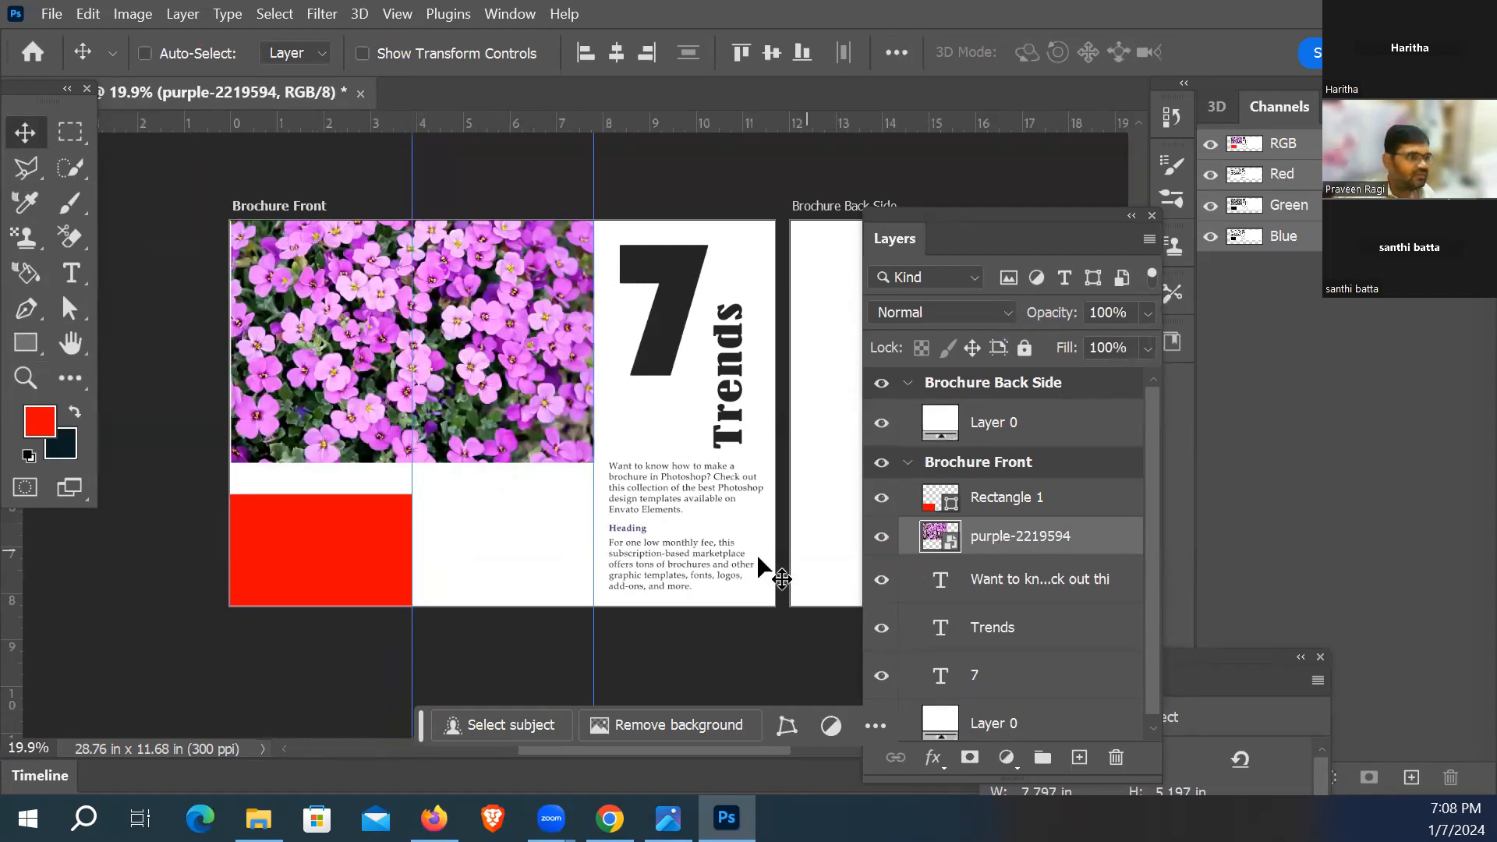
Step: Recolour Rectangle 1 with a light pink sampled from the flower image, f9b0fa, and select the 7 text layer
click(1006, 504)
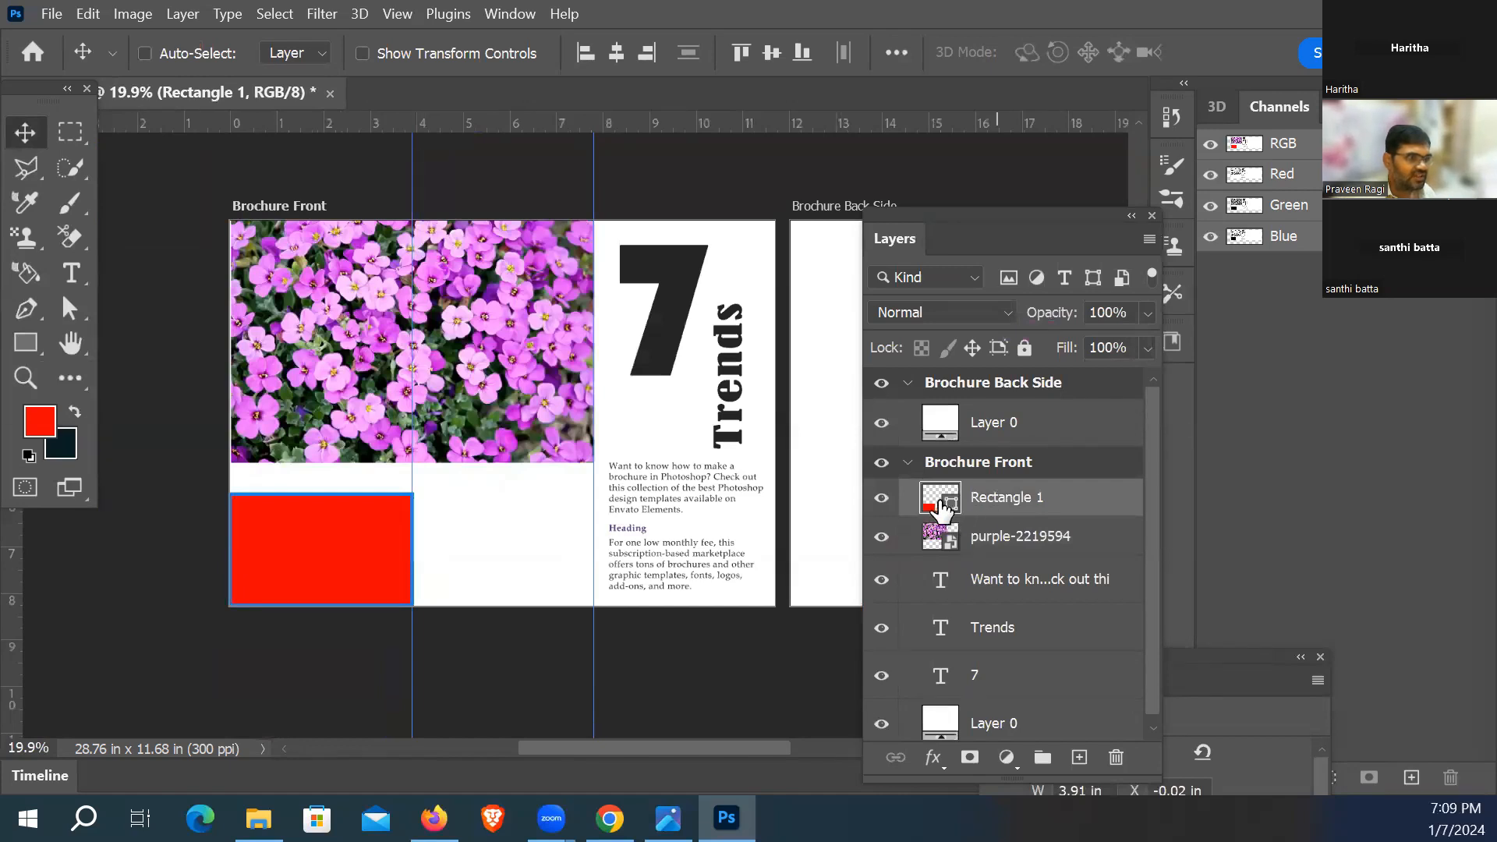
double_click(928, 511)
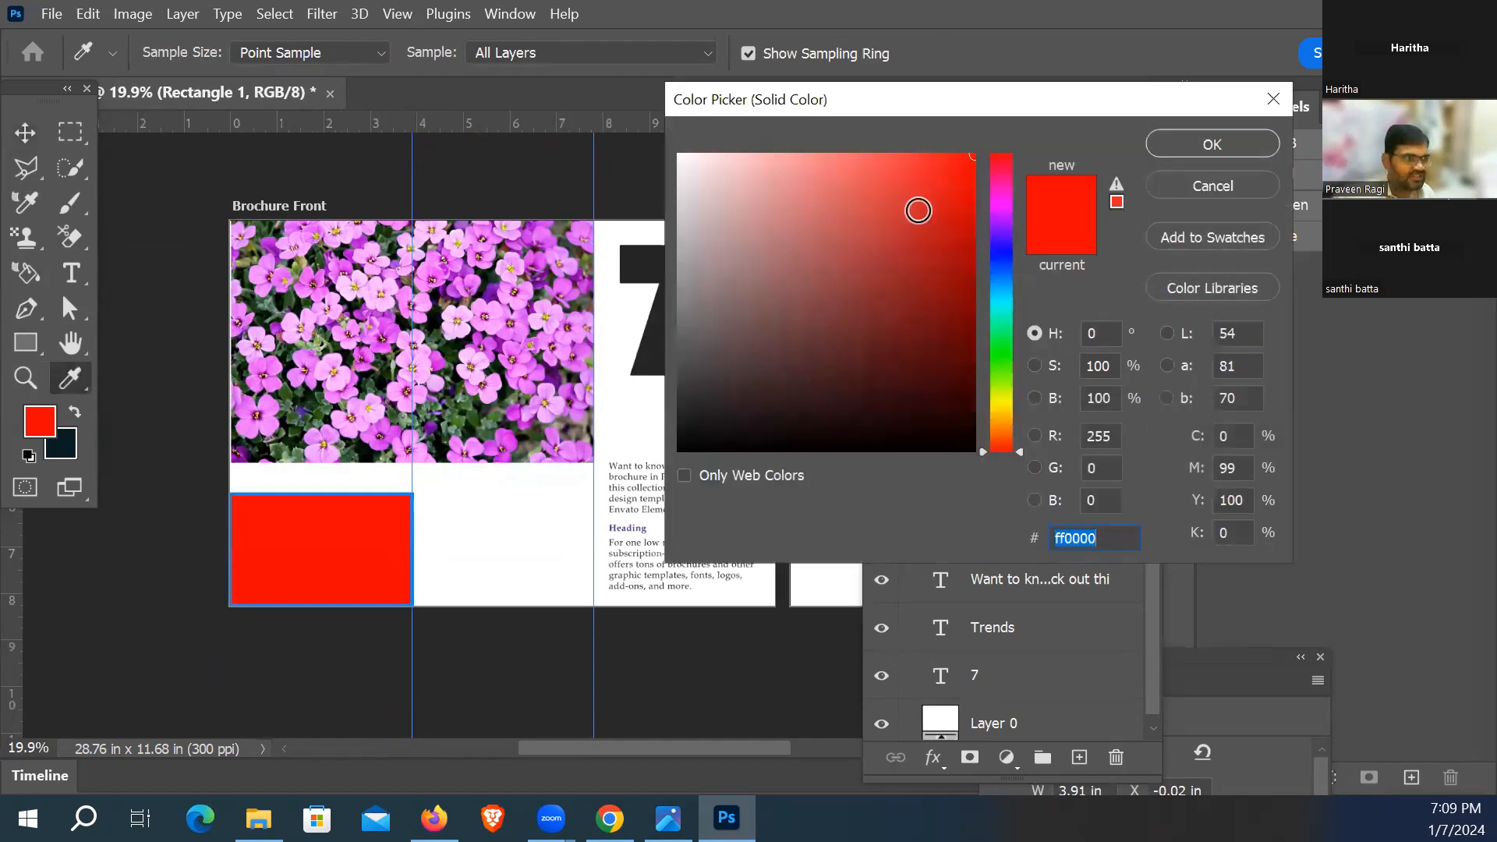
drag(846, 107, 744, 216)
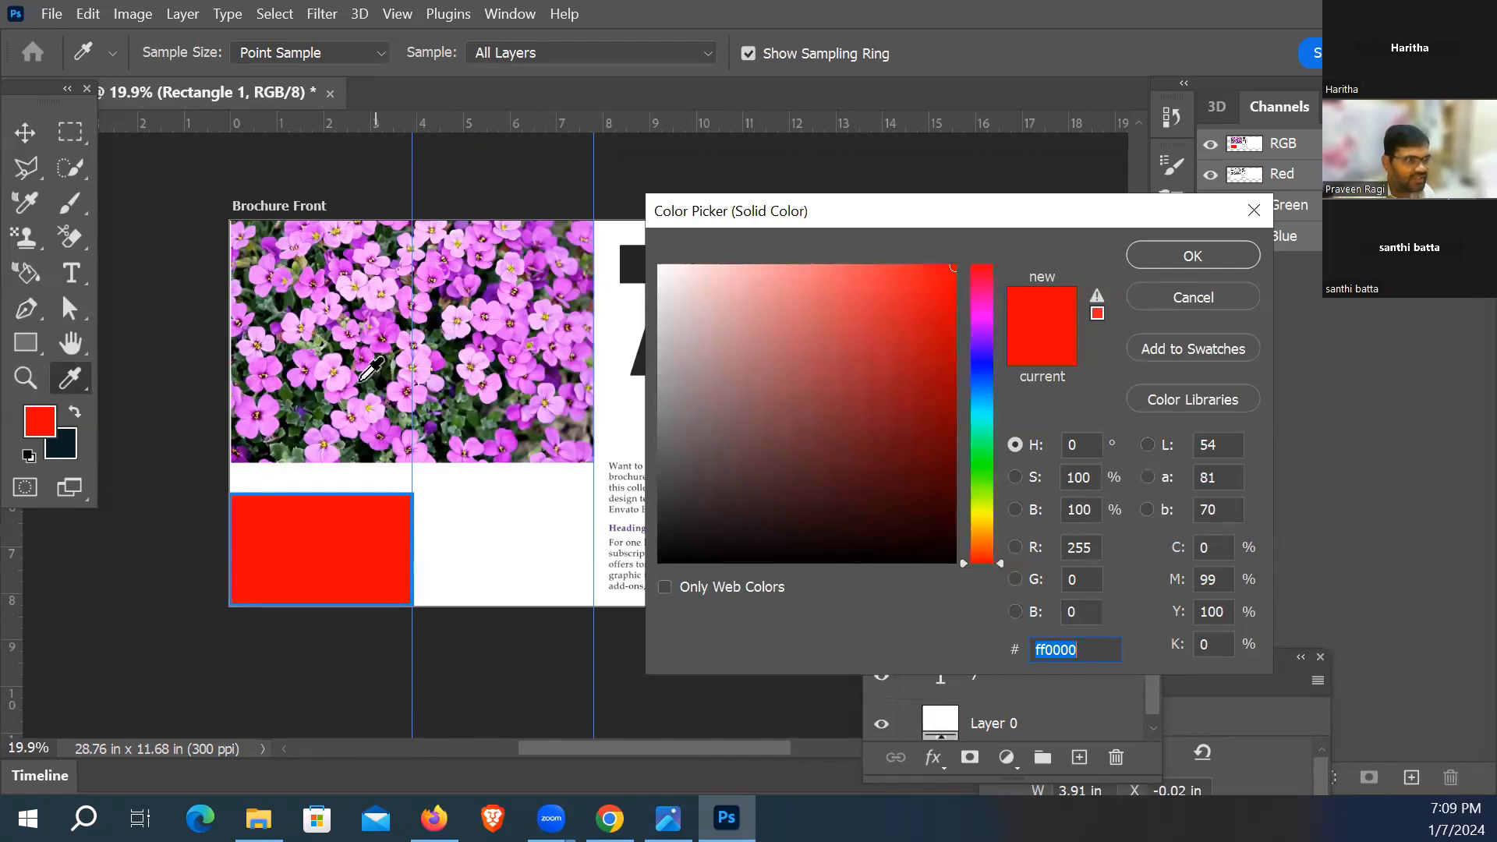
click(375, 300)
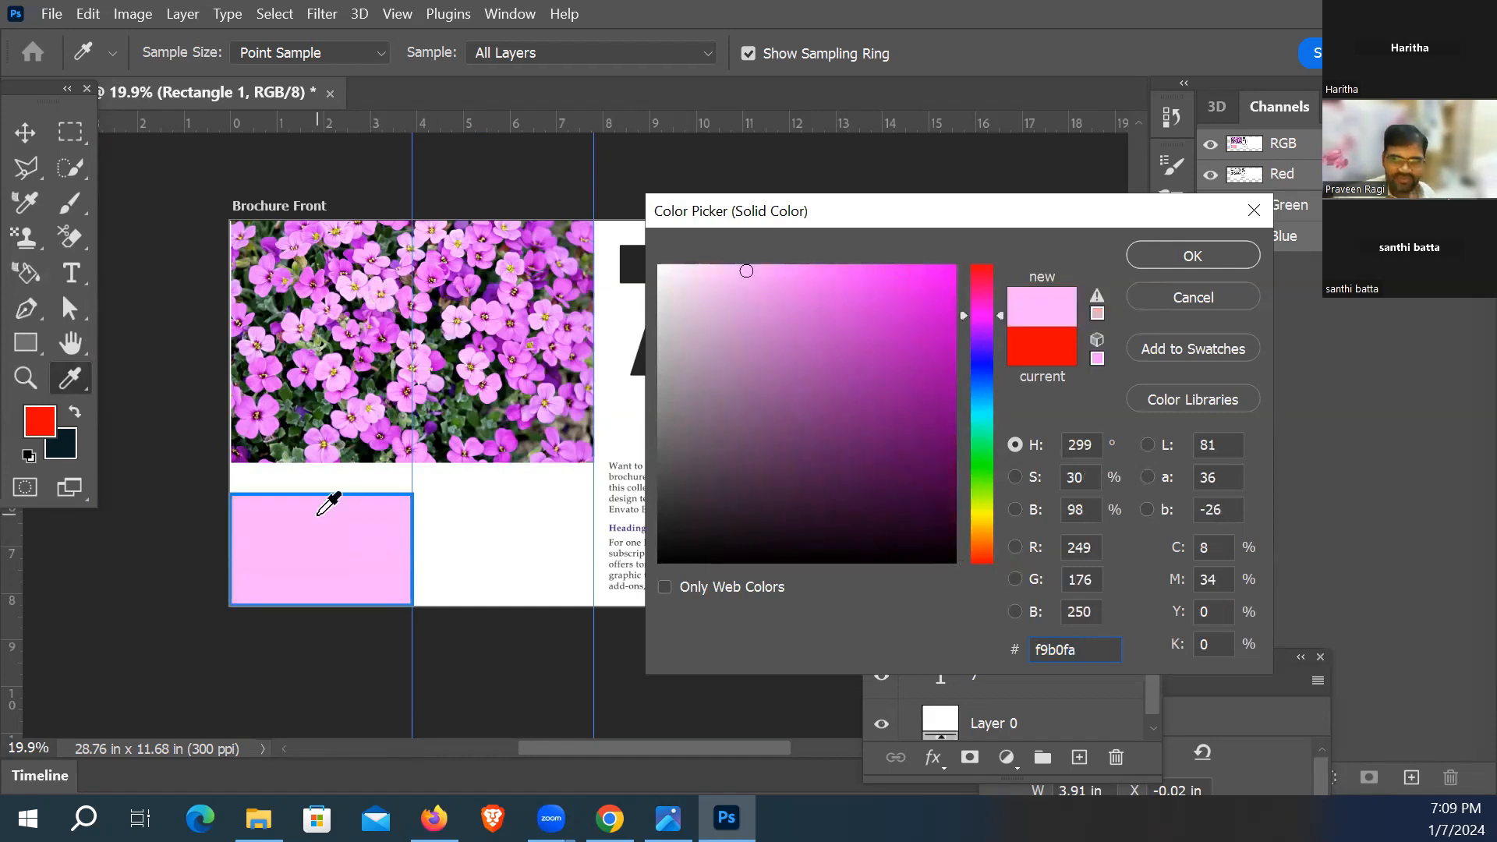
click(1143, 255)
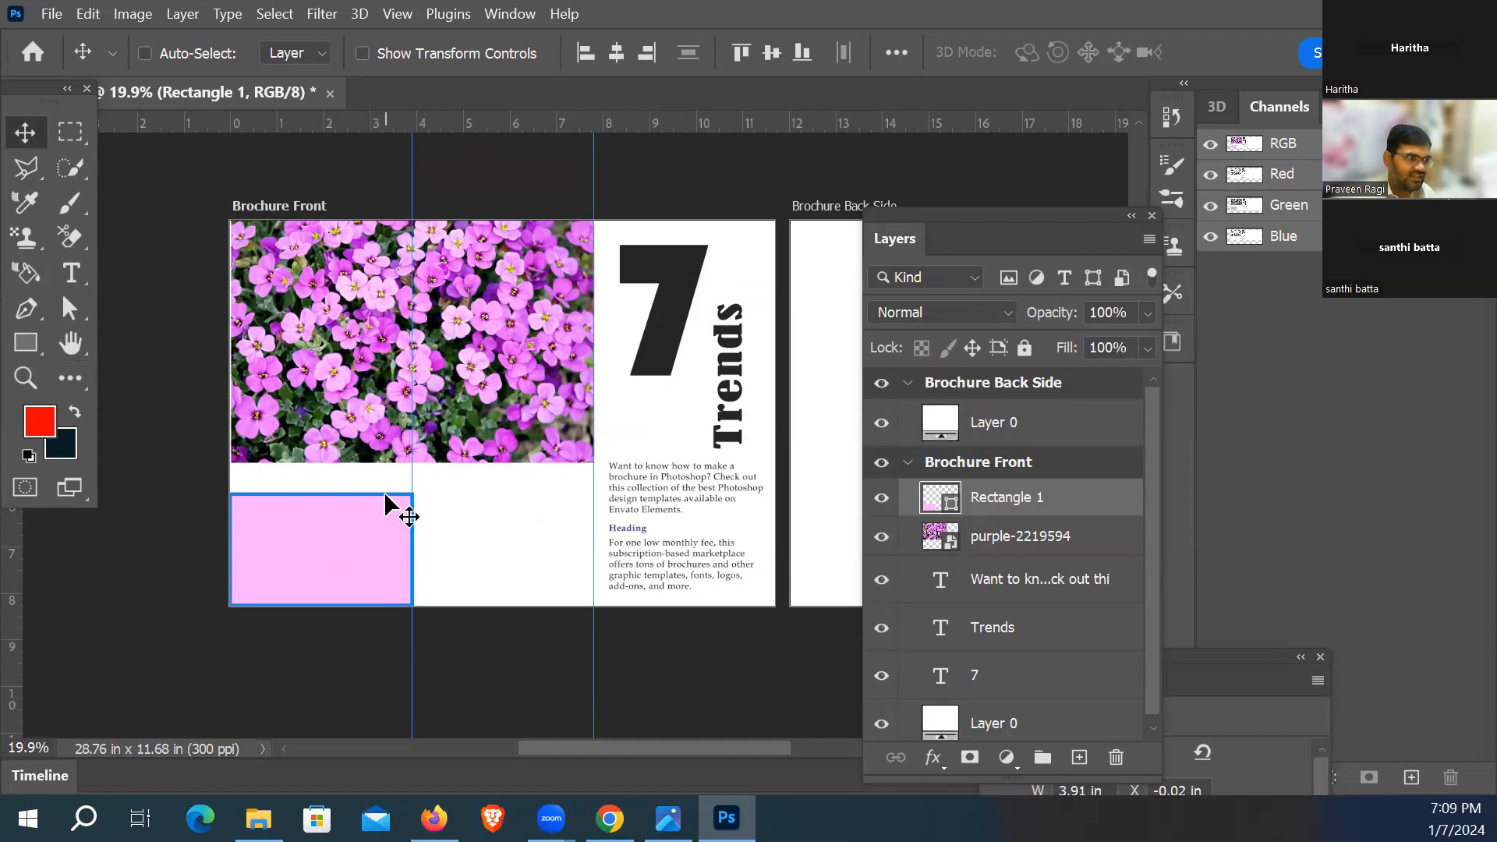
click(1000, 680)
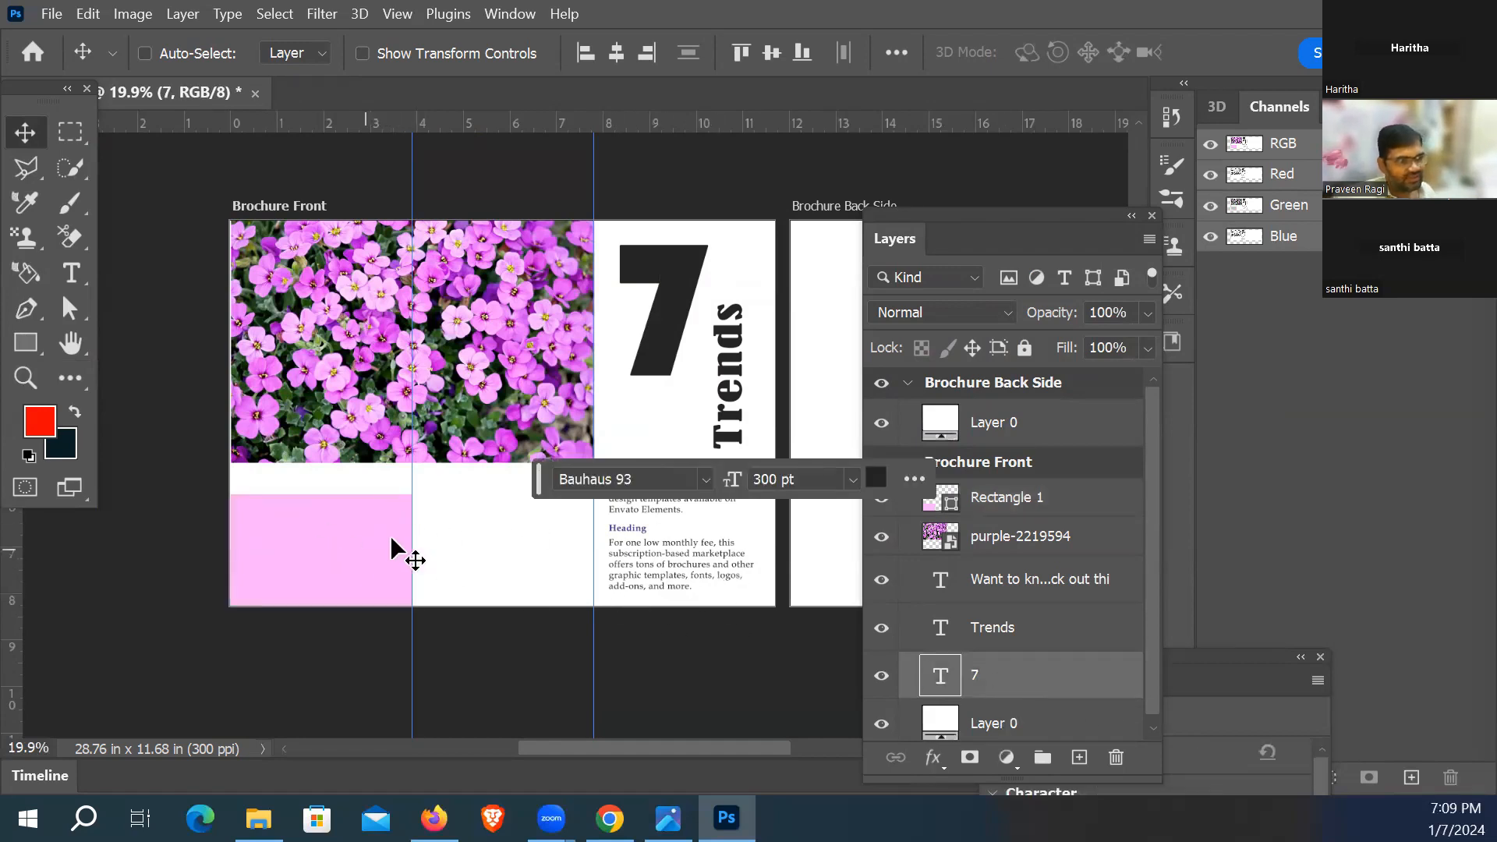
Step: Check the paired text blocks in the reference brochure, and duplicate the pink rectangle into the middle panel between the two guides
key(alt+Tab)
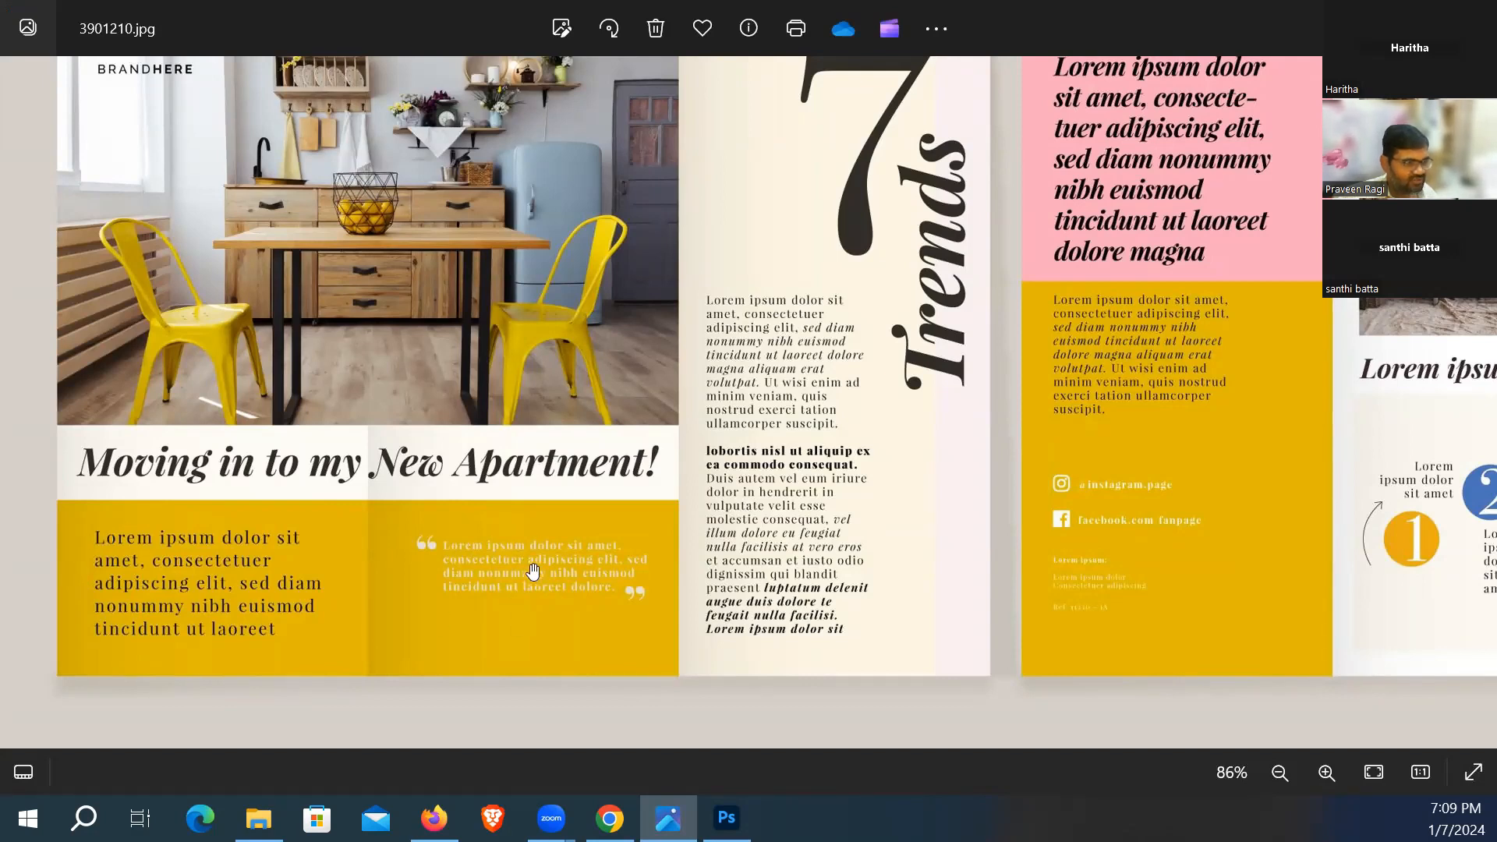
key(alt+Tab)
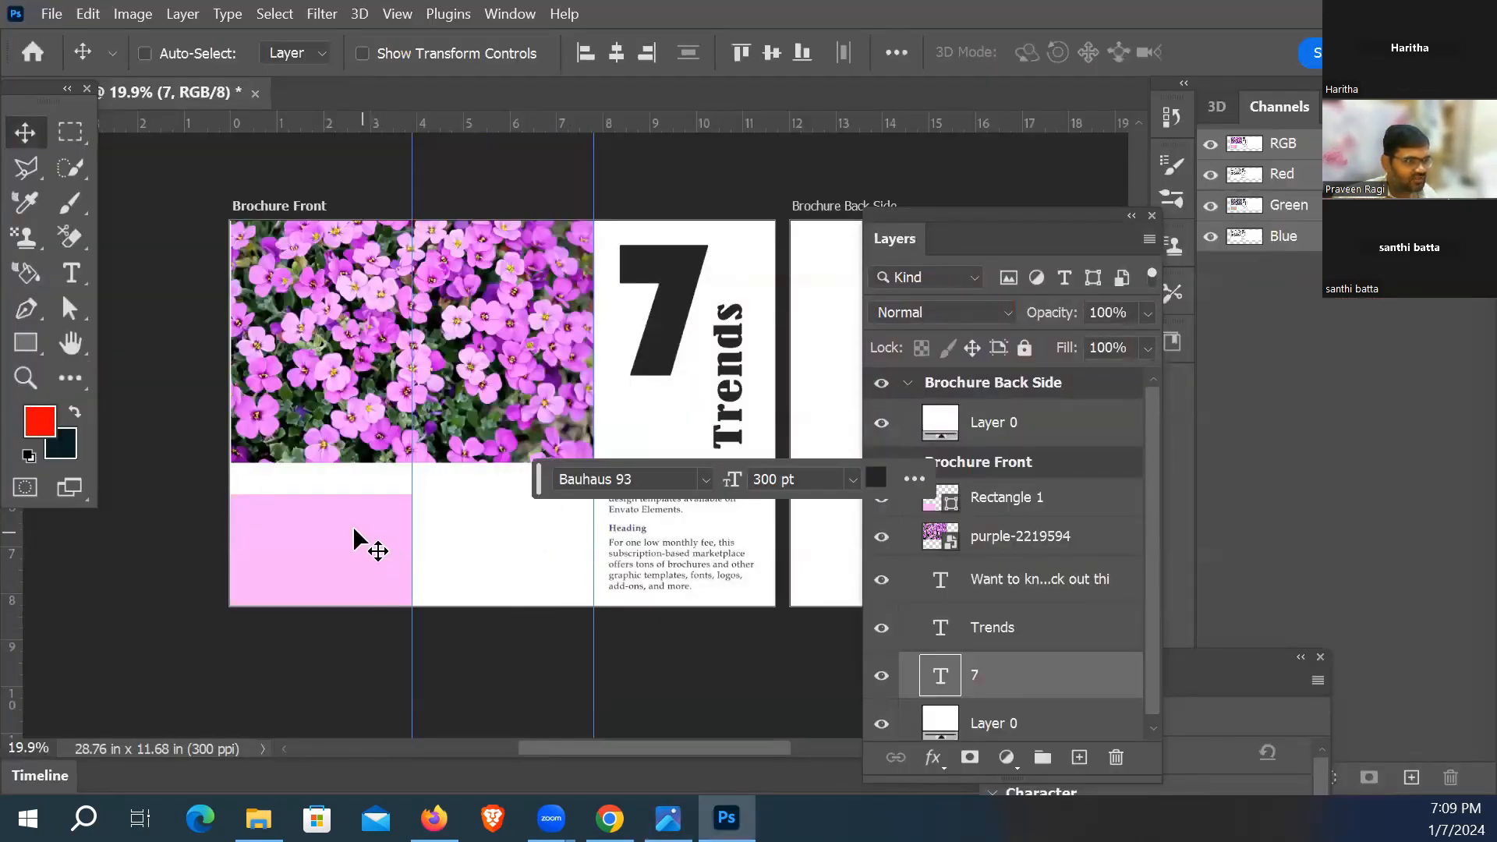
right_click(330, 522)
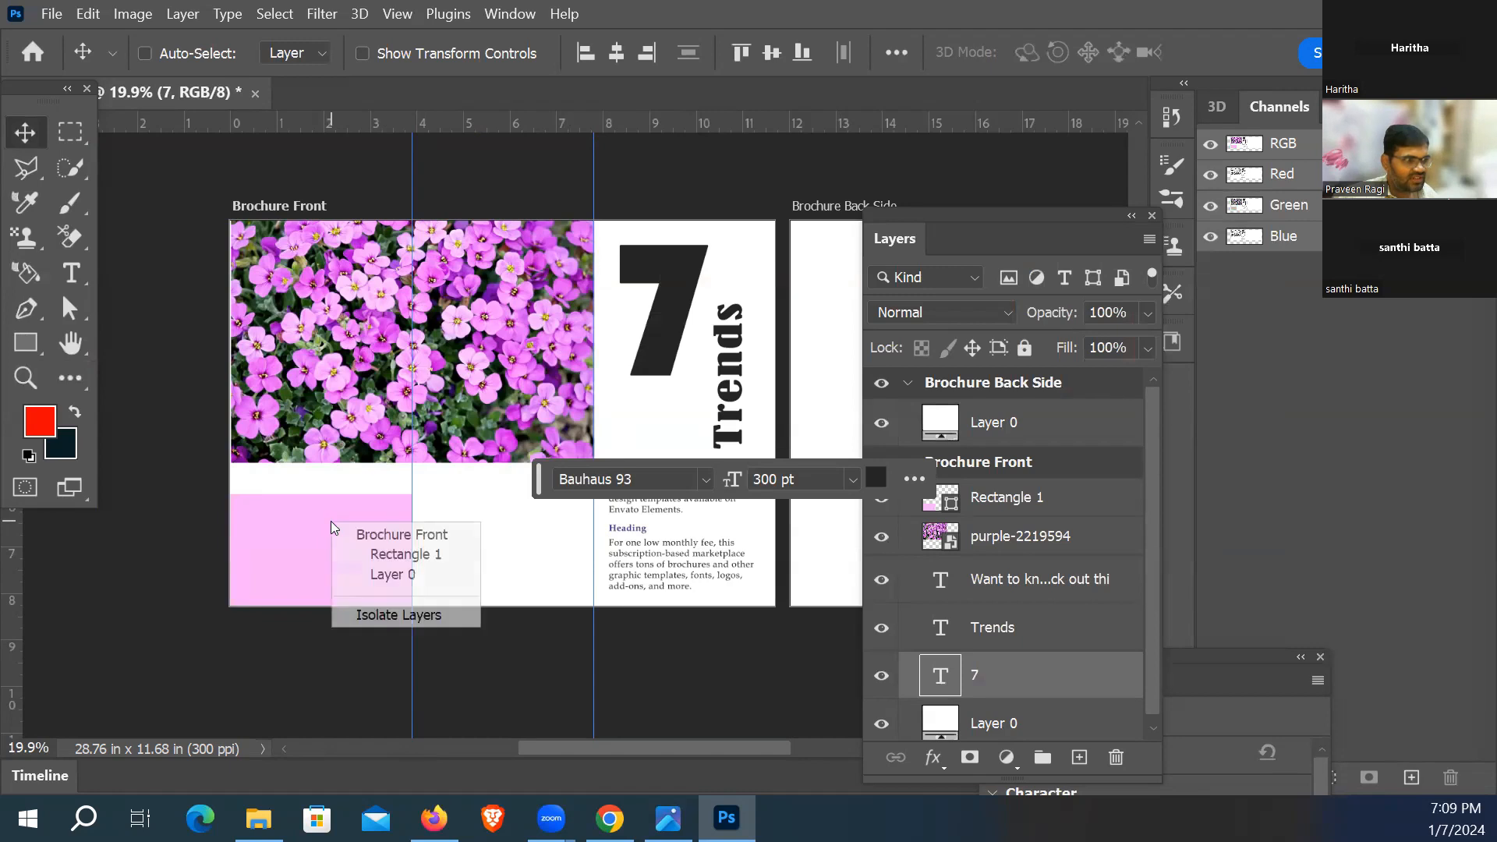
click(389, 555)
drag(377, 554, 554, 575)
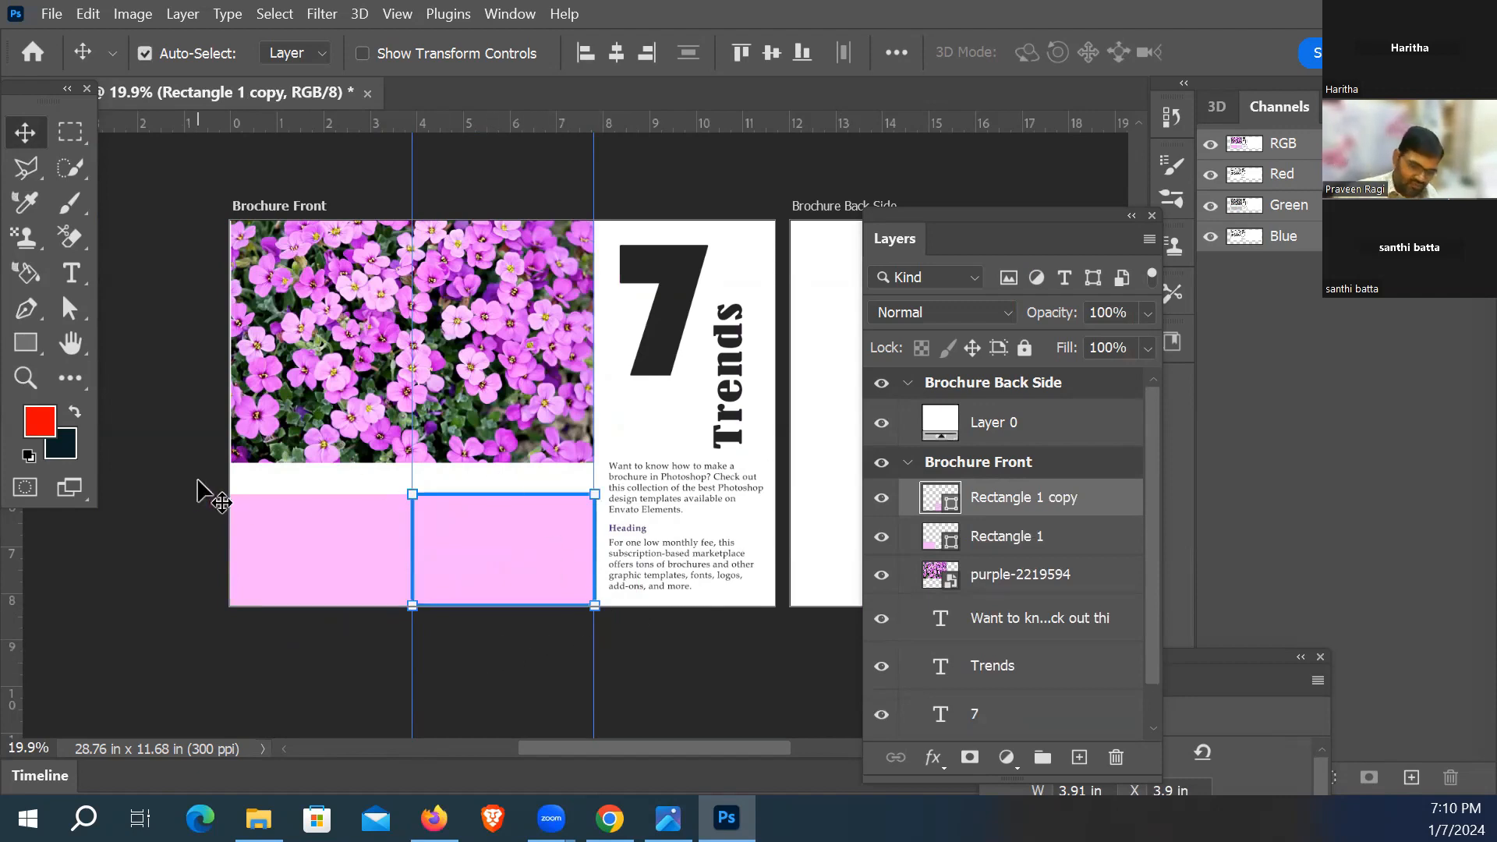
Step: Deselect the copied rectangle by selecting the flower image layer, and hide the guides over the seam between the two pink rectangles
key(ctrl+plus)
key(ctrl+plus)
key(ctrl+plus)
key(ctrl+plus)
drag(456, 612, 601, 545)
drag(644, 491, 498, 495)
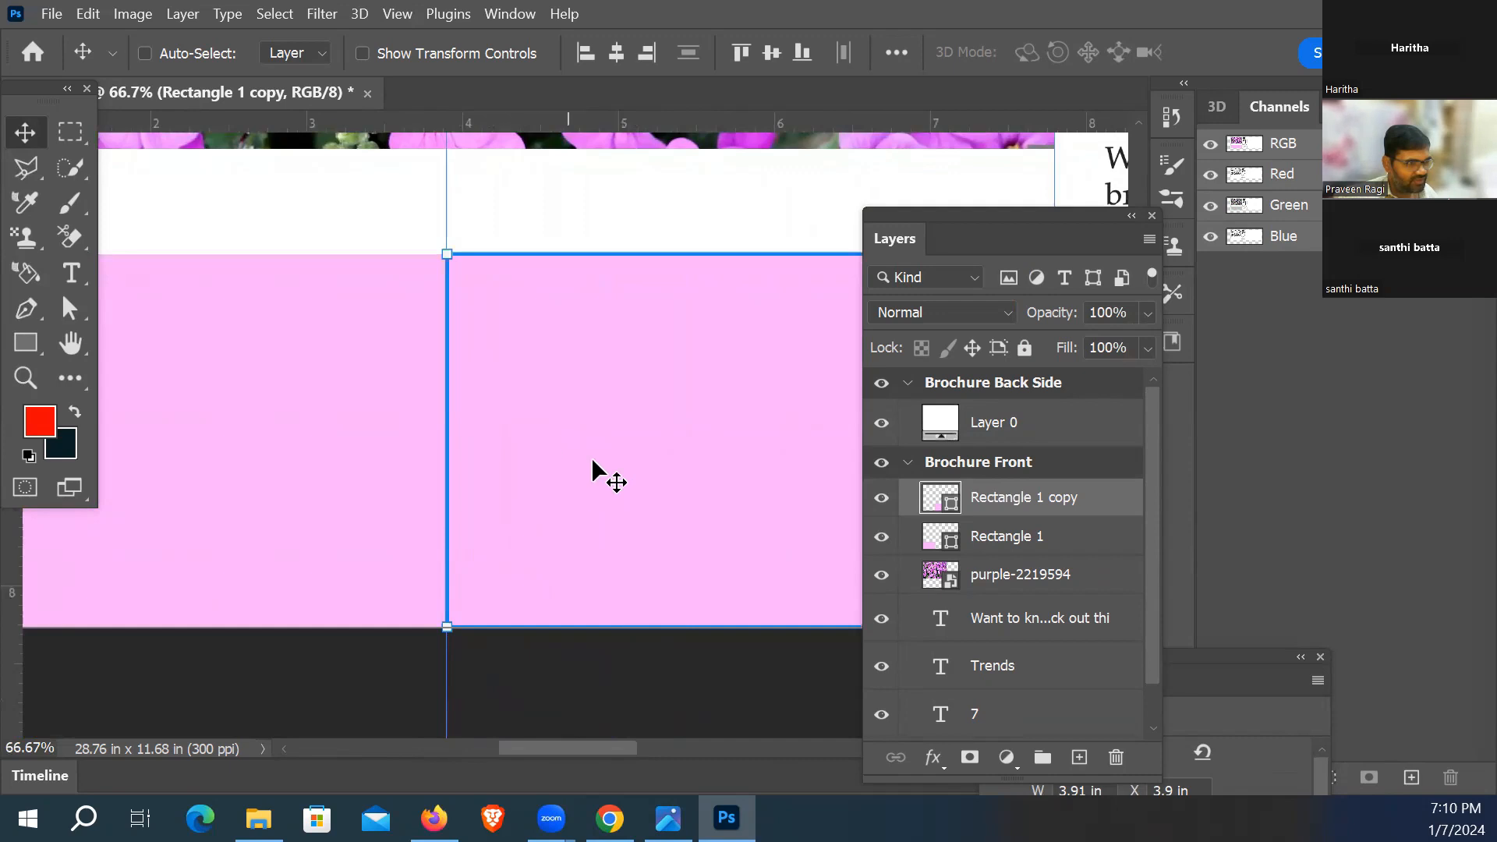
click(994, 573)
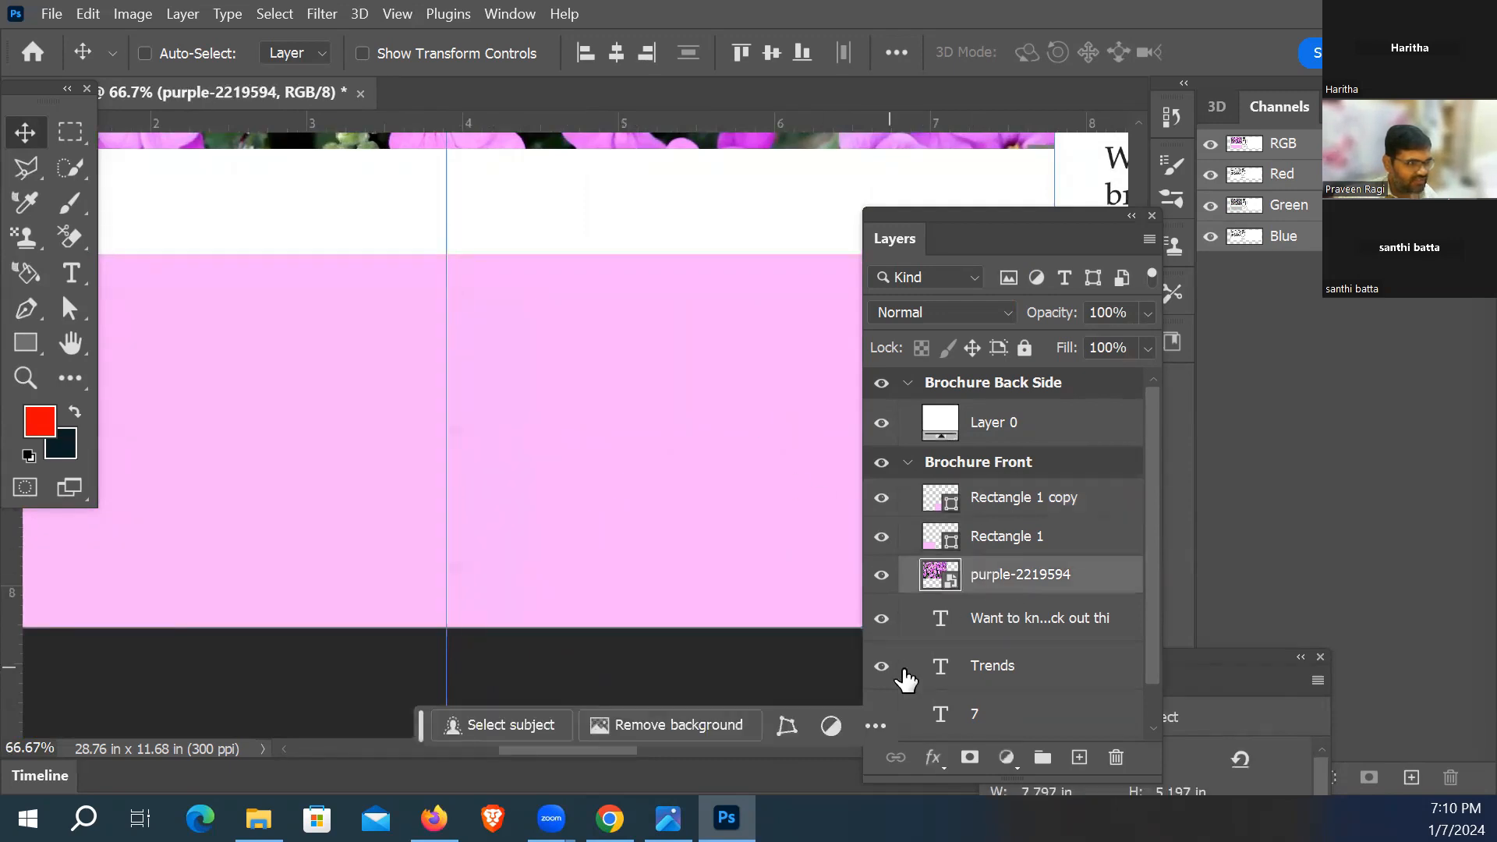
drag(493, 379, 488, 375)
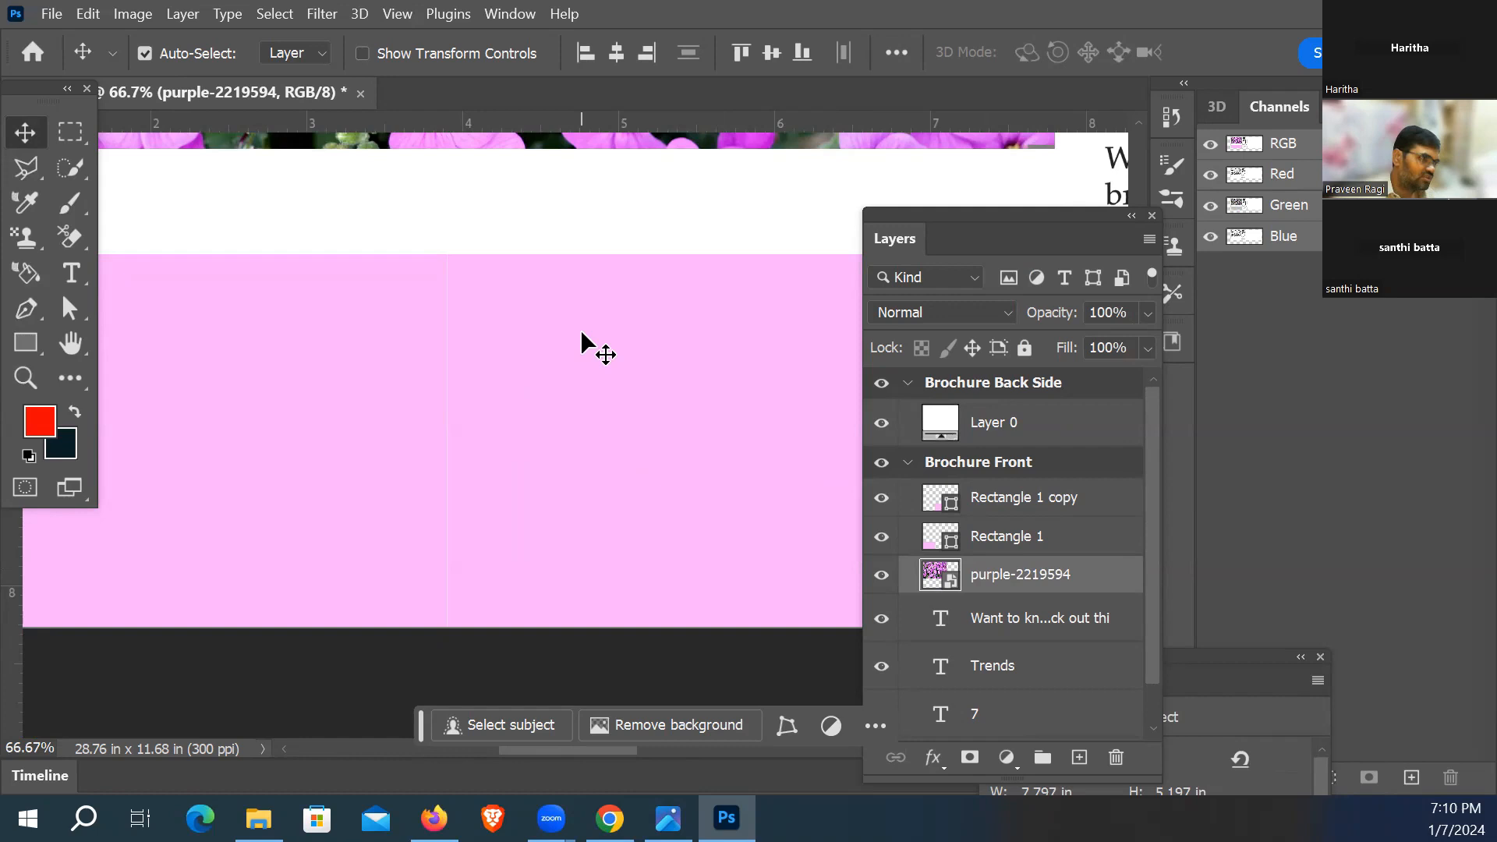
Step: Nudge the Rectangle 1 copy left to close the thin white gap between the two pink rectangles
drag(418, 210, 553, 360)
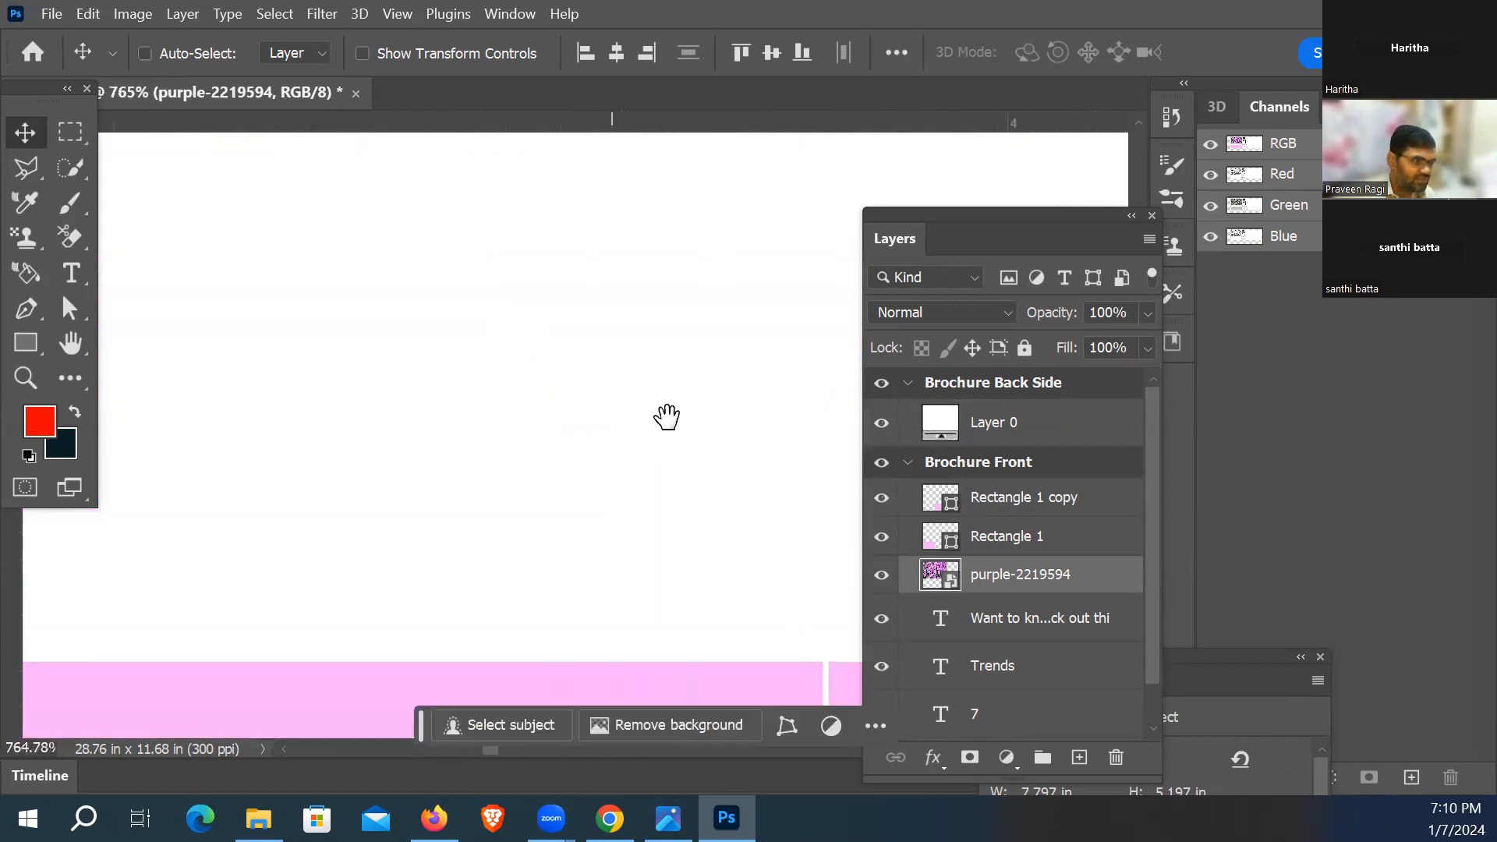
drag(665, 414, 418, 225)
drag(491, 304, 665, 390)
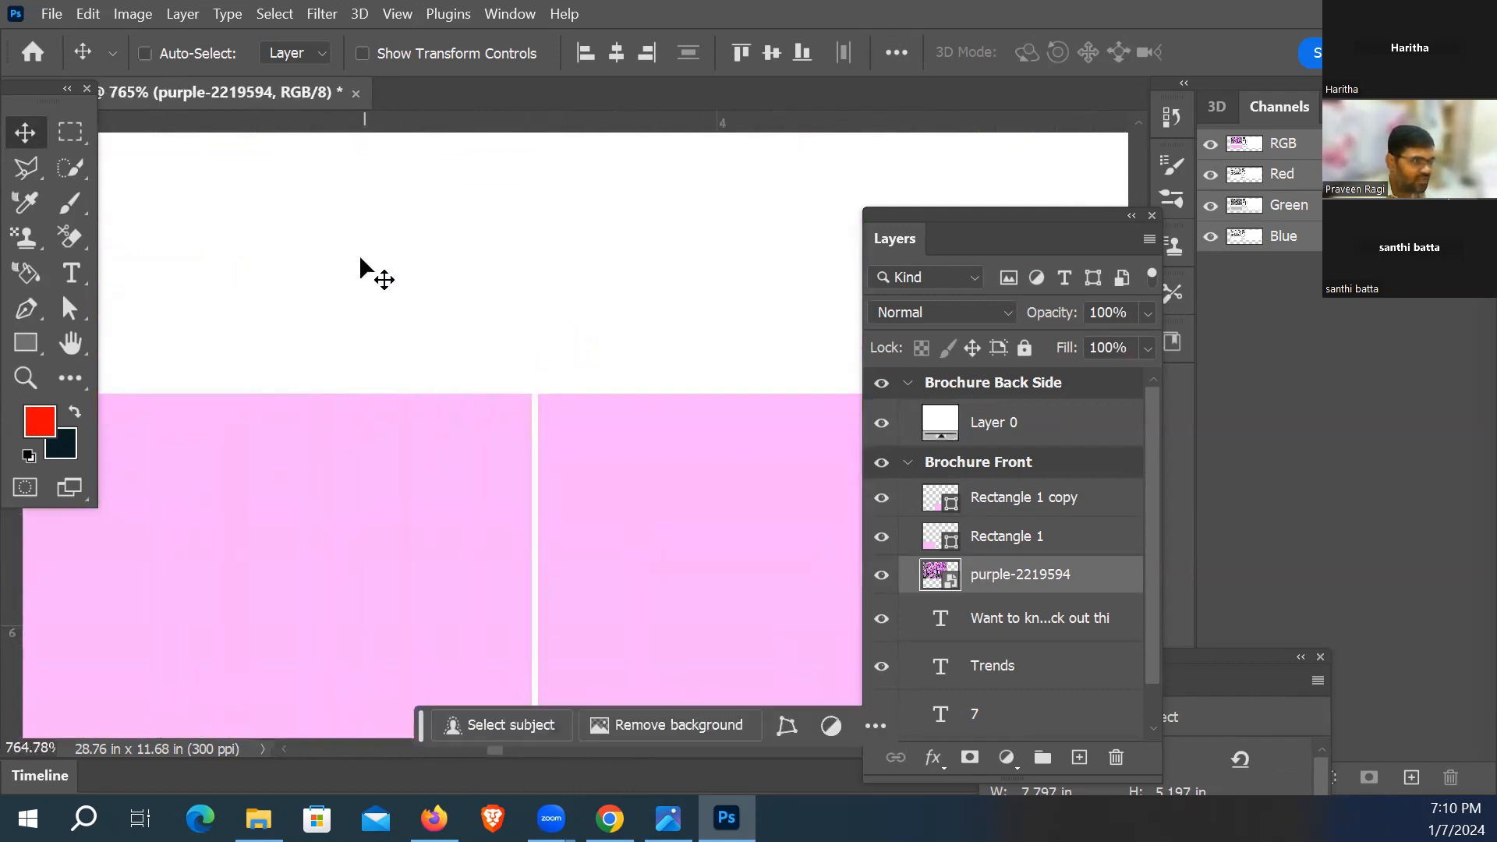
click(1014, 540)
click(1012, 503)
key(Left)
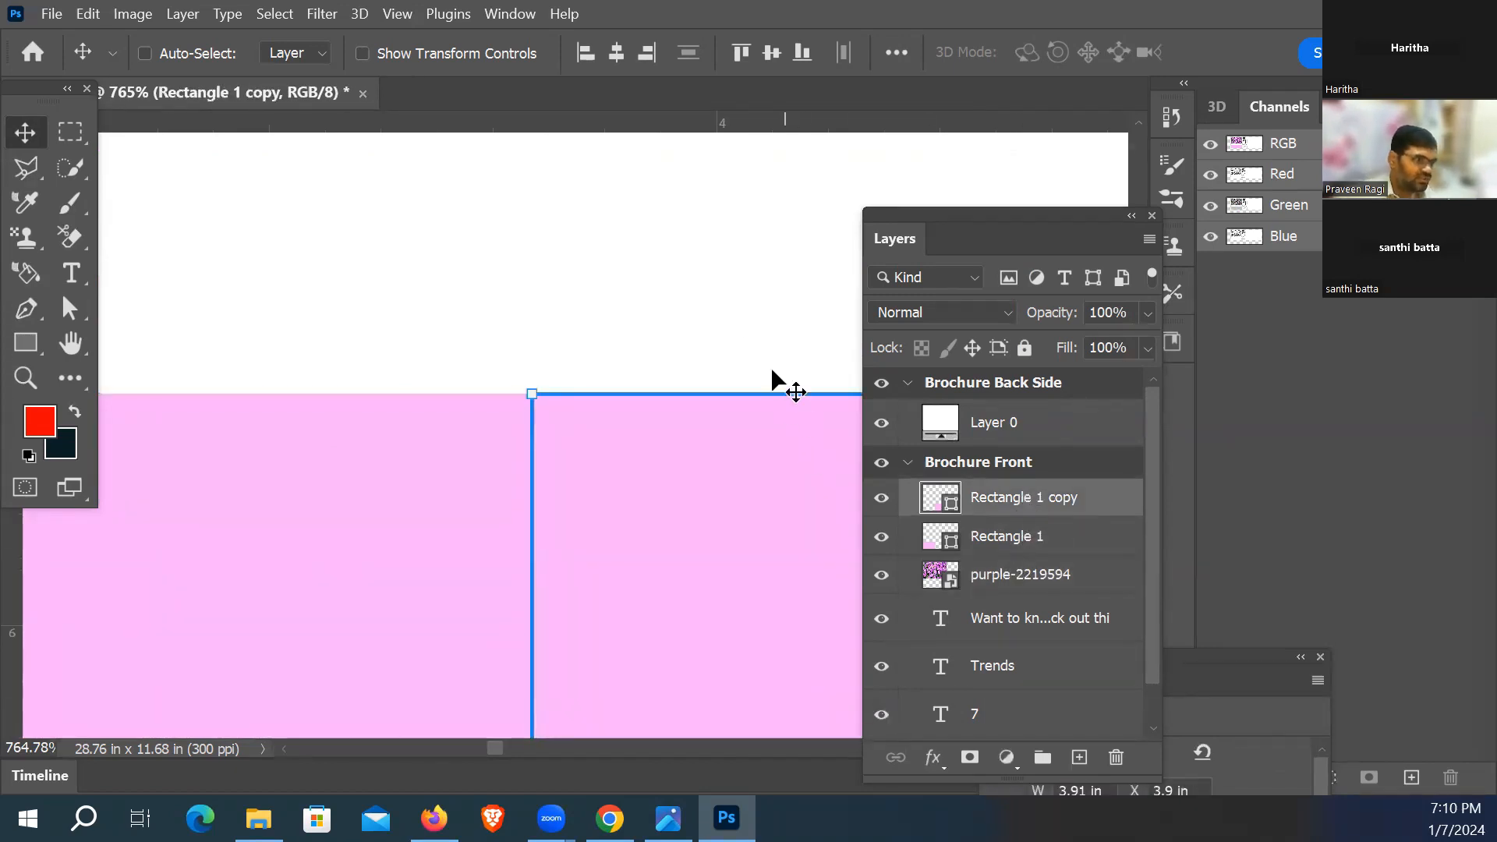
Step: Examine the copied pink rectangle's top edge and far right corner at high magnification
key(space)
drag(712, 448, 396, 403)
drag(625, 444, 444, 447)
drag(610, 486, 474, 474)
drag(686, 483, 523, 437)
drag(645, 444, 455, 444)
drag(694, 460, 425, 501)
drag(652, 498, 481, 440)
drag(671, 468, 495, 461)
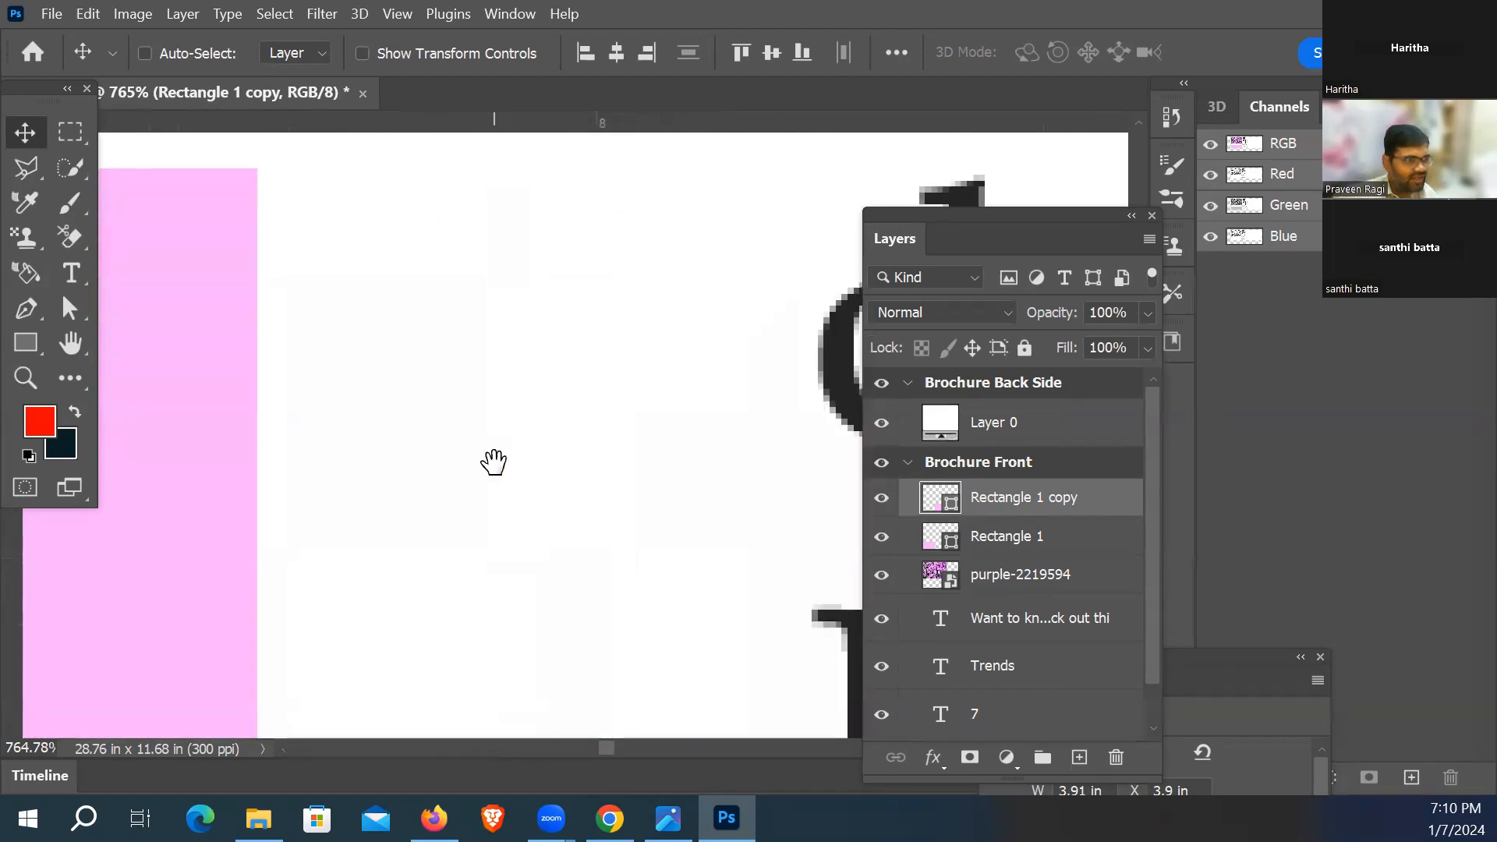
drag(536, 311, 686, 421)
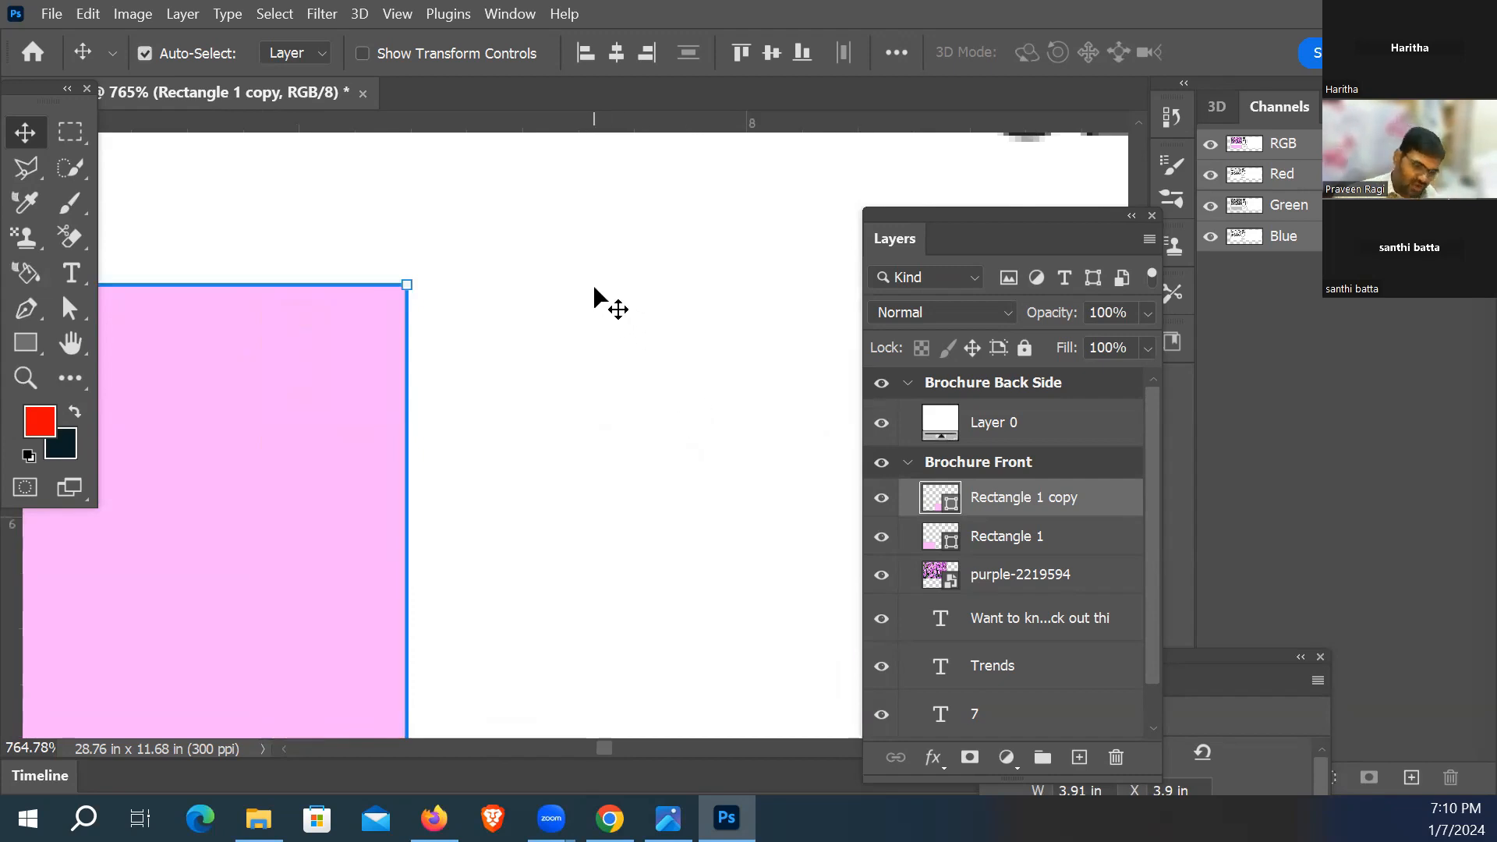
Step: Compare the copied pink rectangle's right edge with the flower image's edge and the guide between the middle and right panels
key(ctrl+0)
key(ctrl+space)
drag(337, 497, 448, 588)
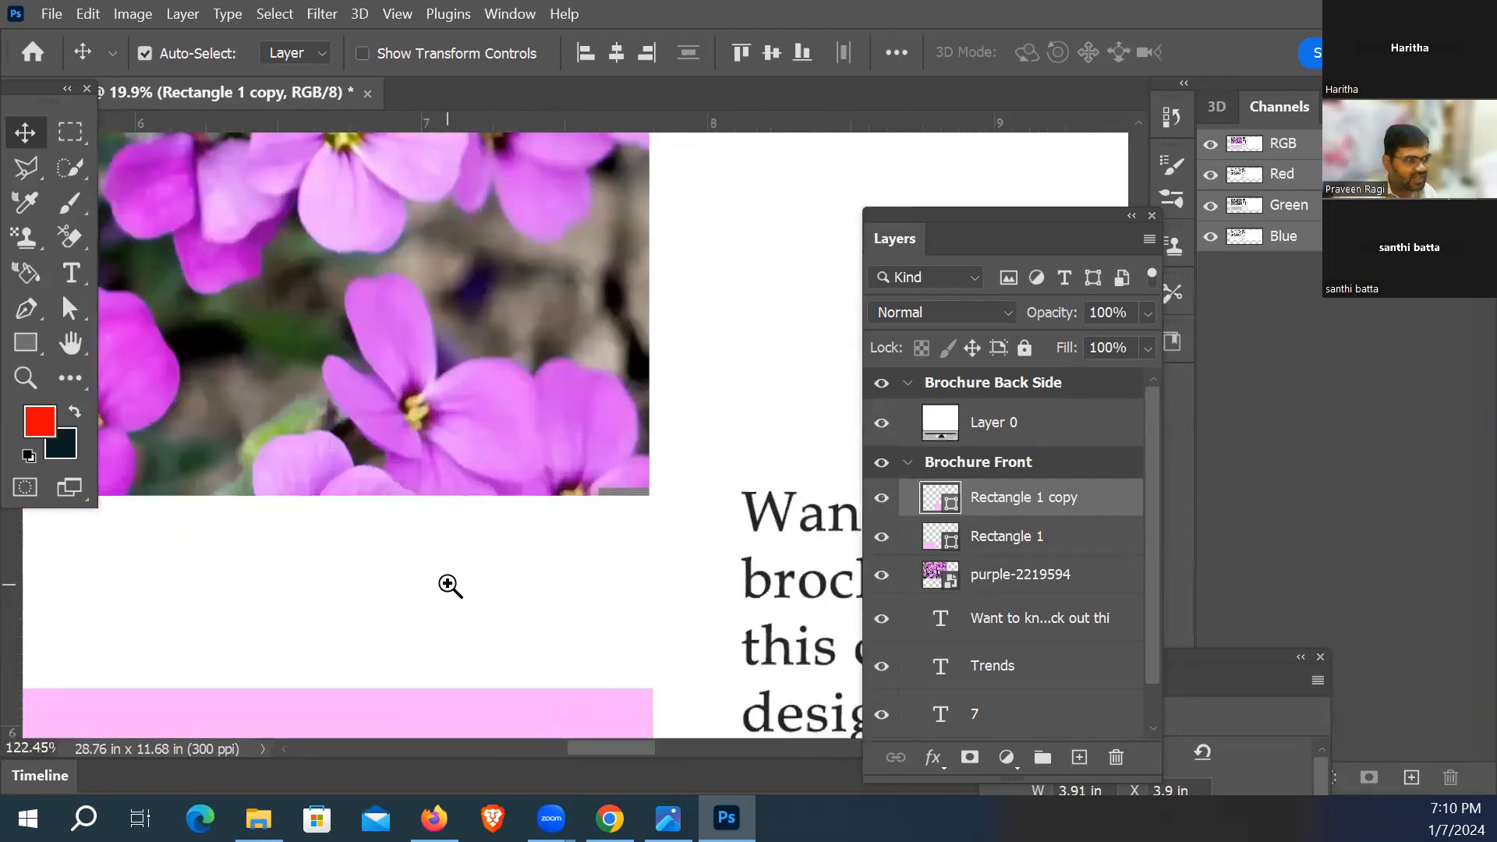
drag(527, 558, 499, 392)
drag(494, 540, 516, 449)
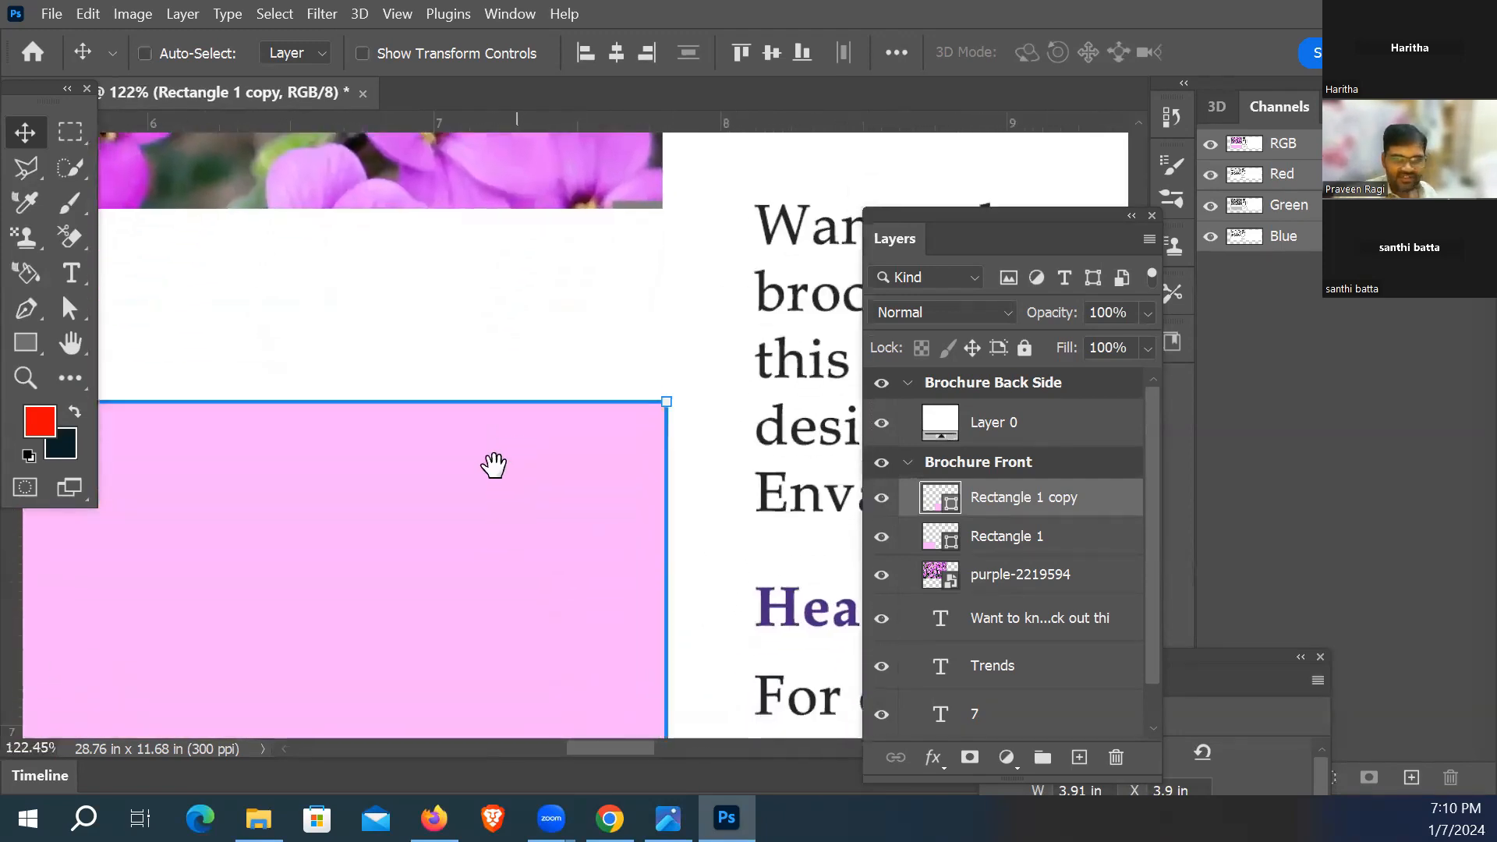
drag(481, 526, 475, 491)
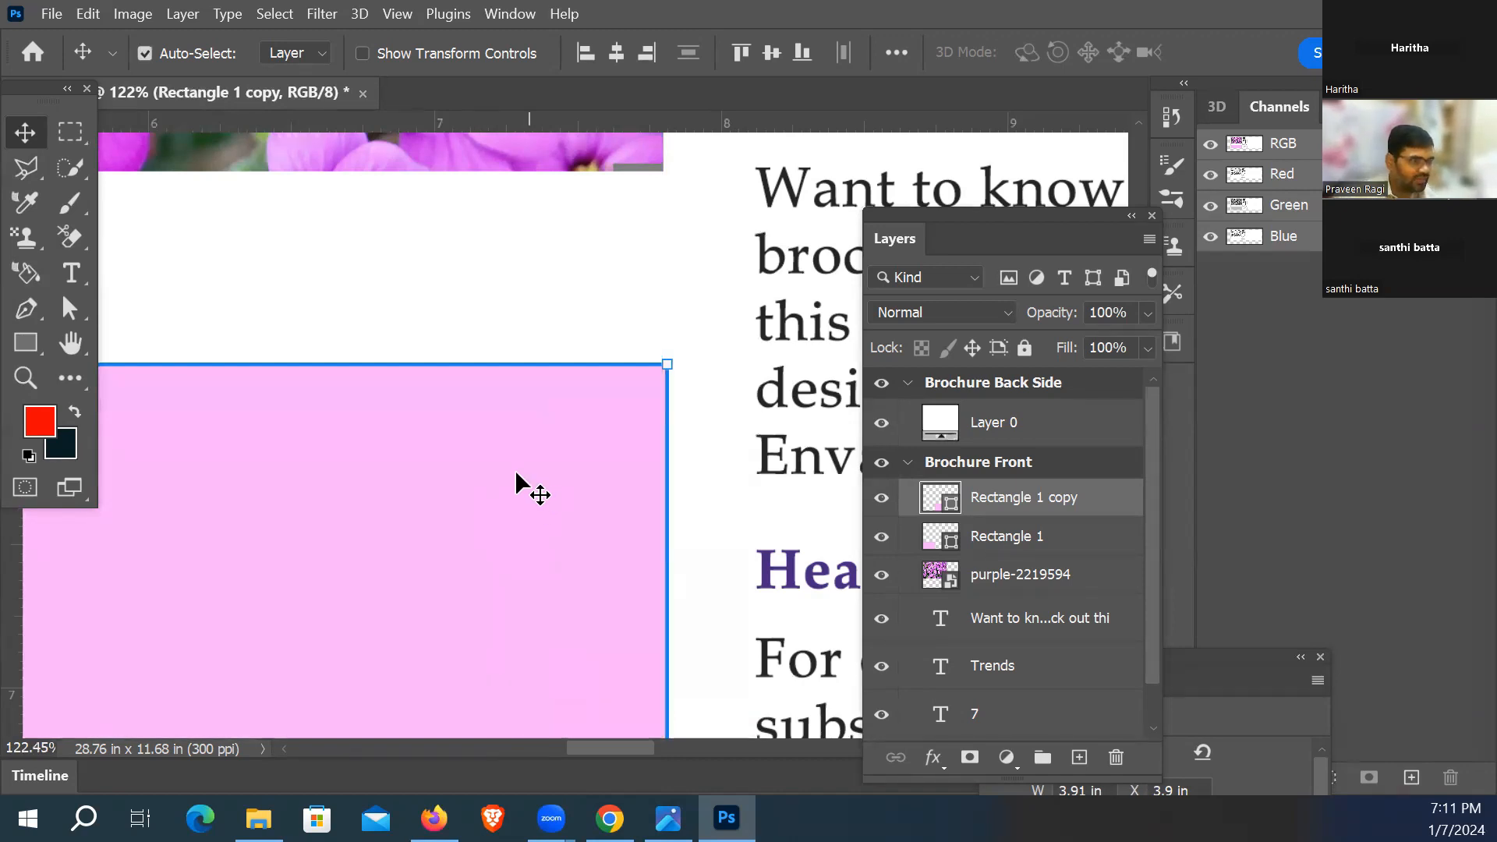
drag(538, 377, 590, 420)
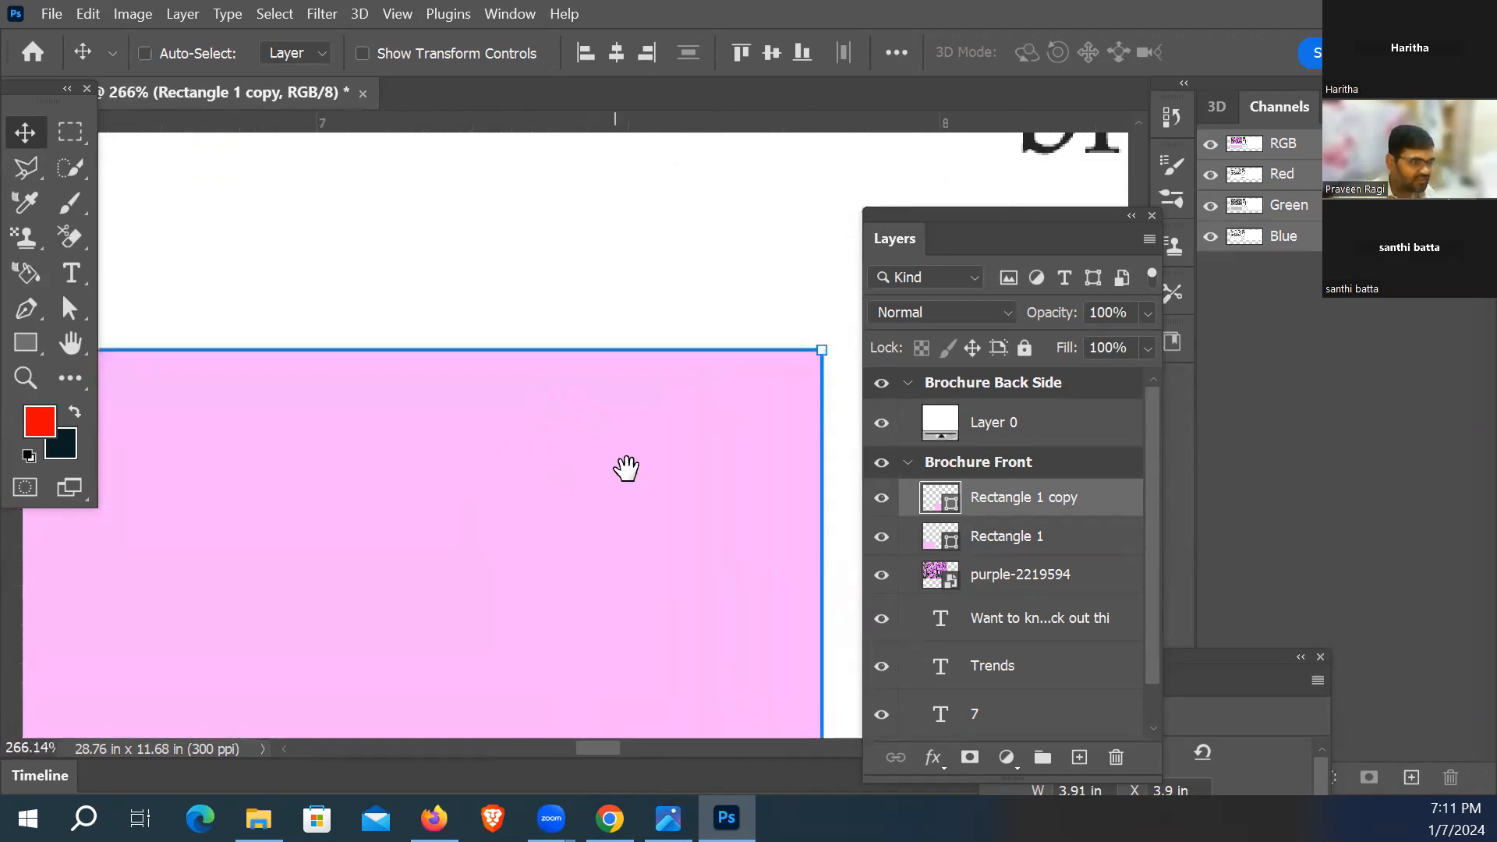
drag(625, 468, 435, 411)
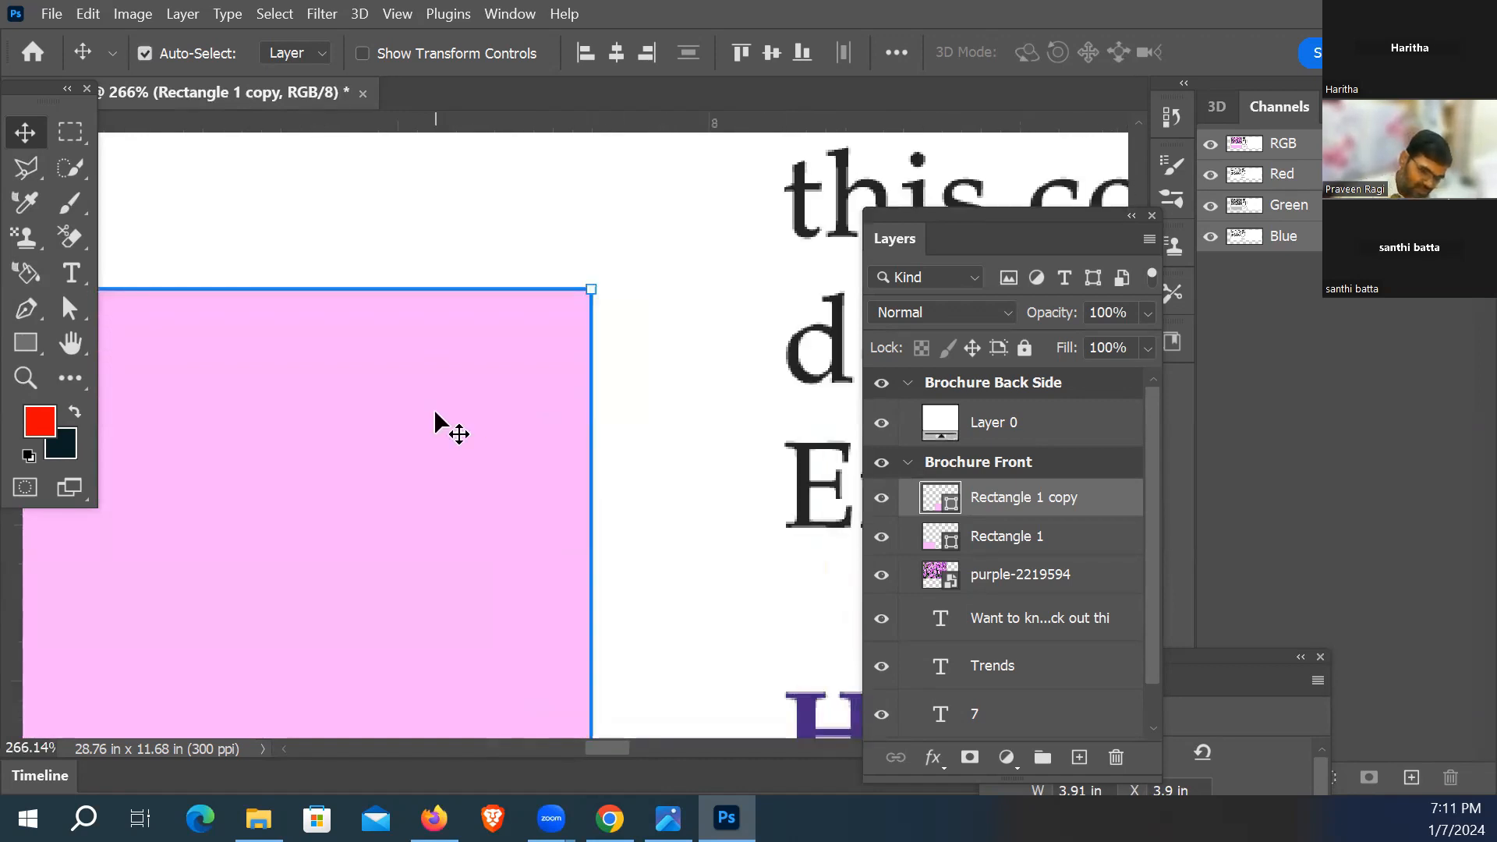
drag(522, 561, 530, 312)
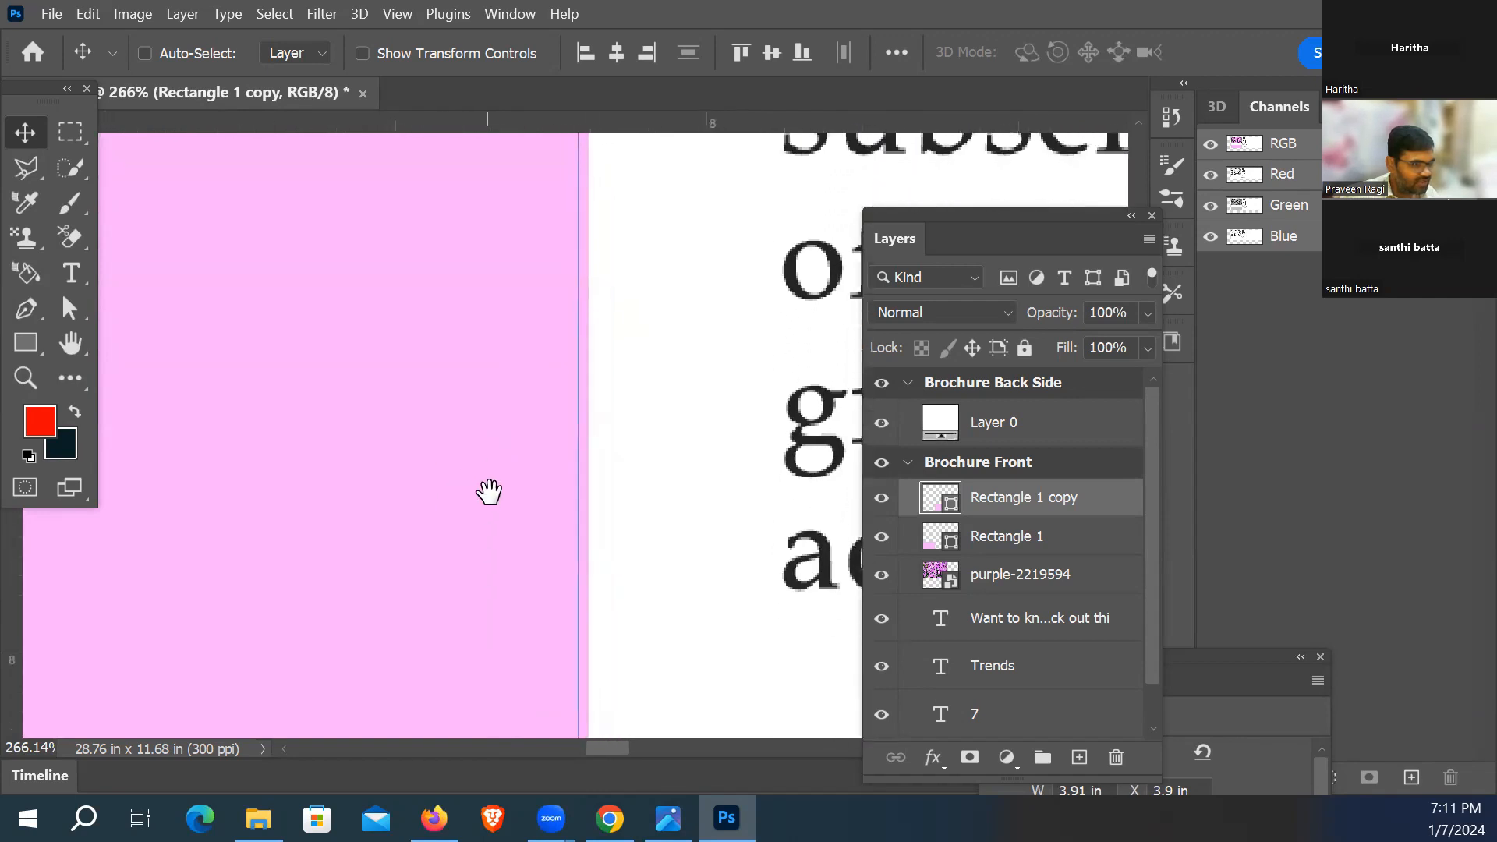
drag(483, 429, 533, 520)
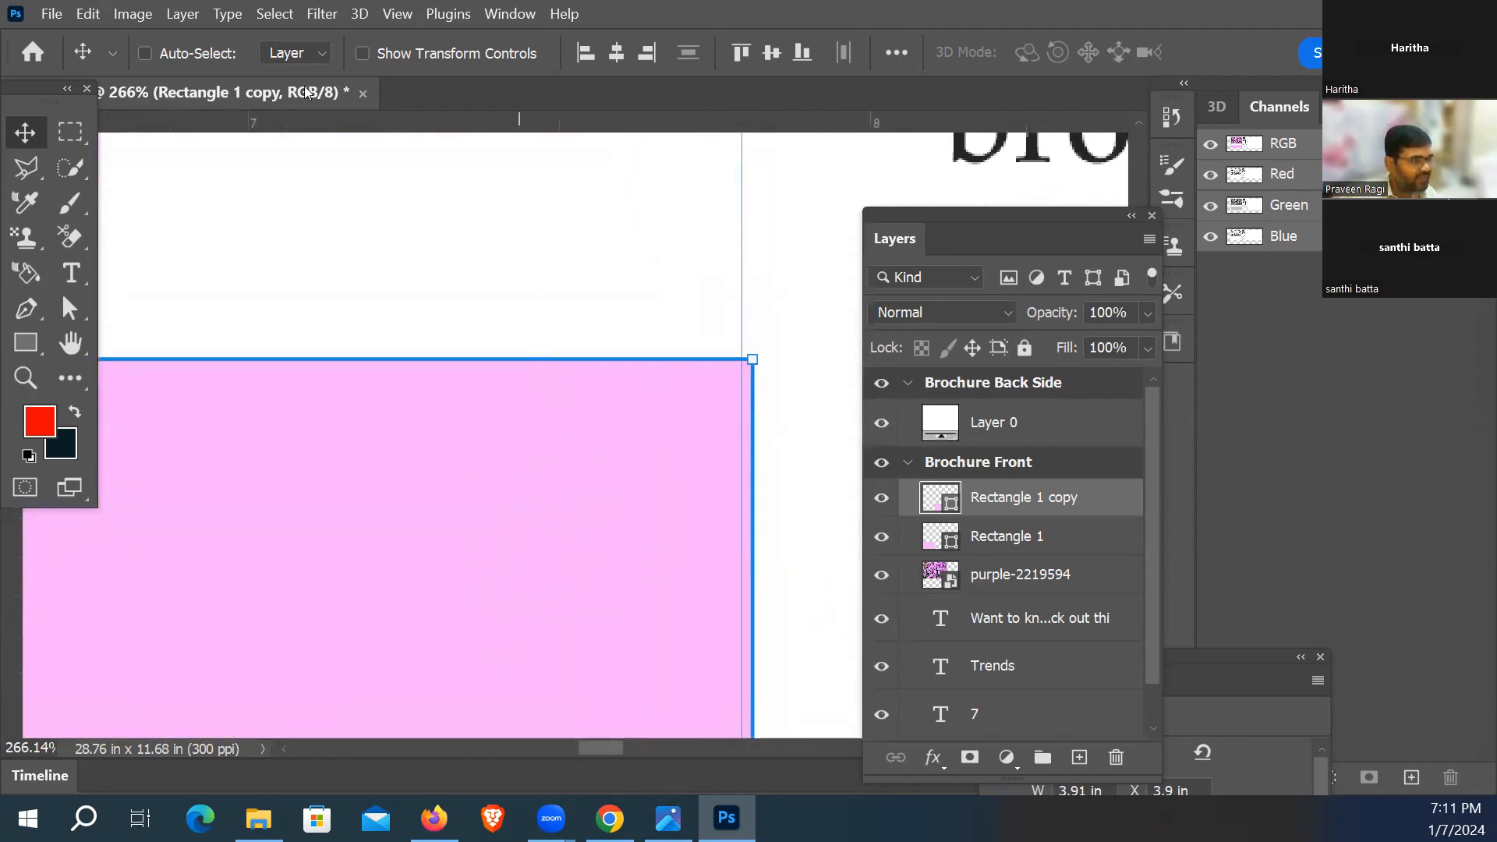
Step: Free-transform the Rectangle 1 copy to 99.66% width so its right edge meets the guide, and inspect the seam between the pink rectangles
click(88, 14)
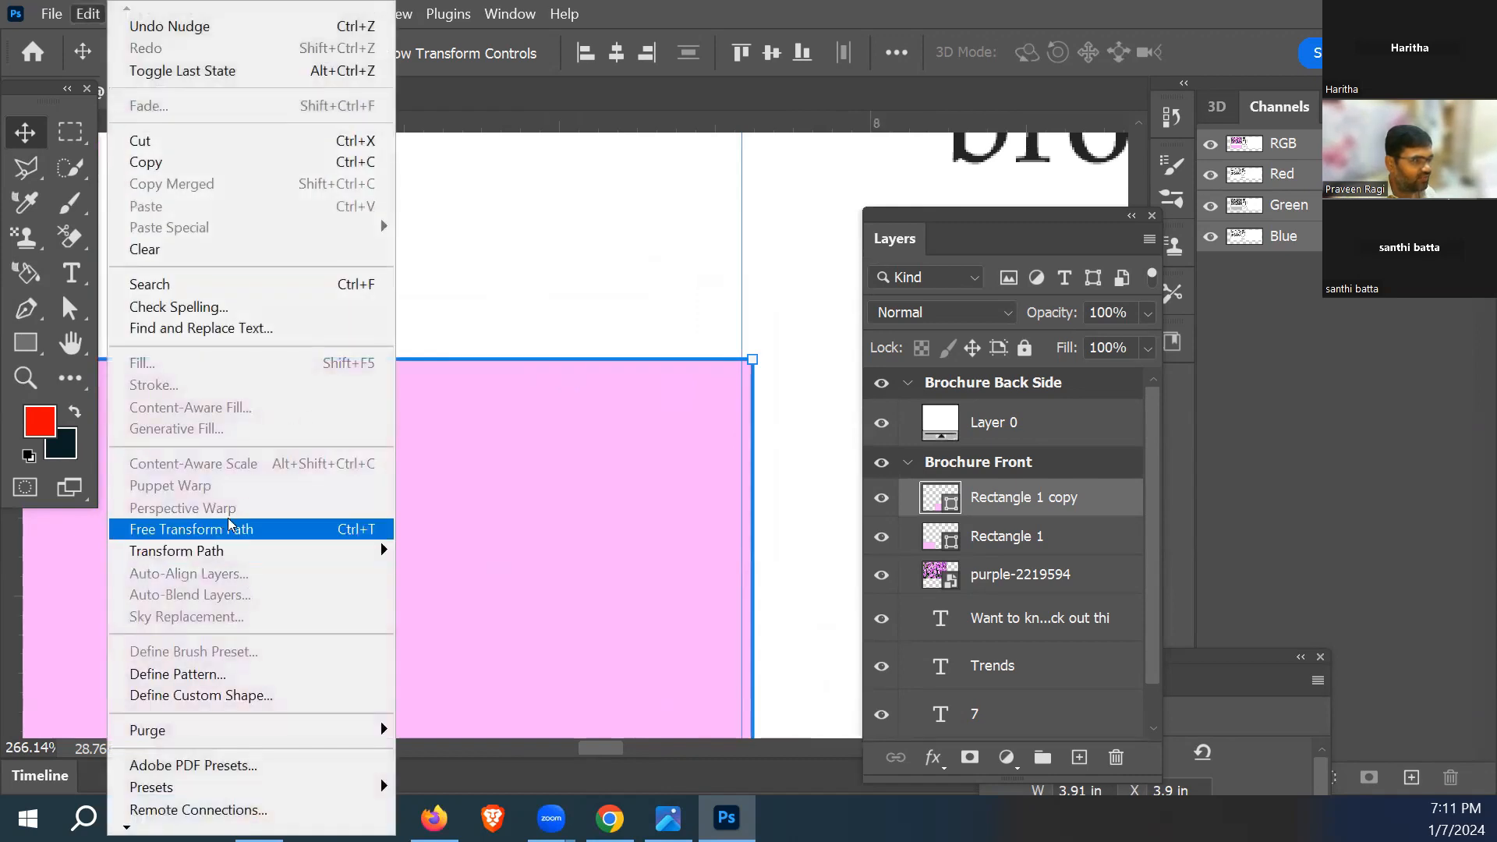
mouse_move(206, 552)
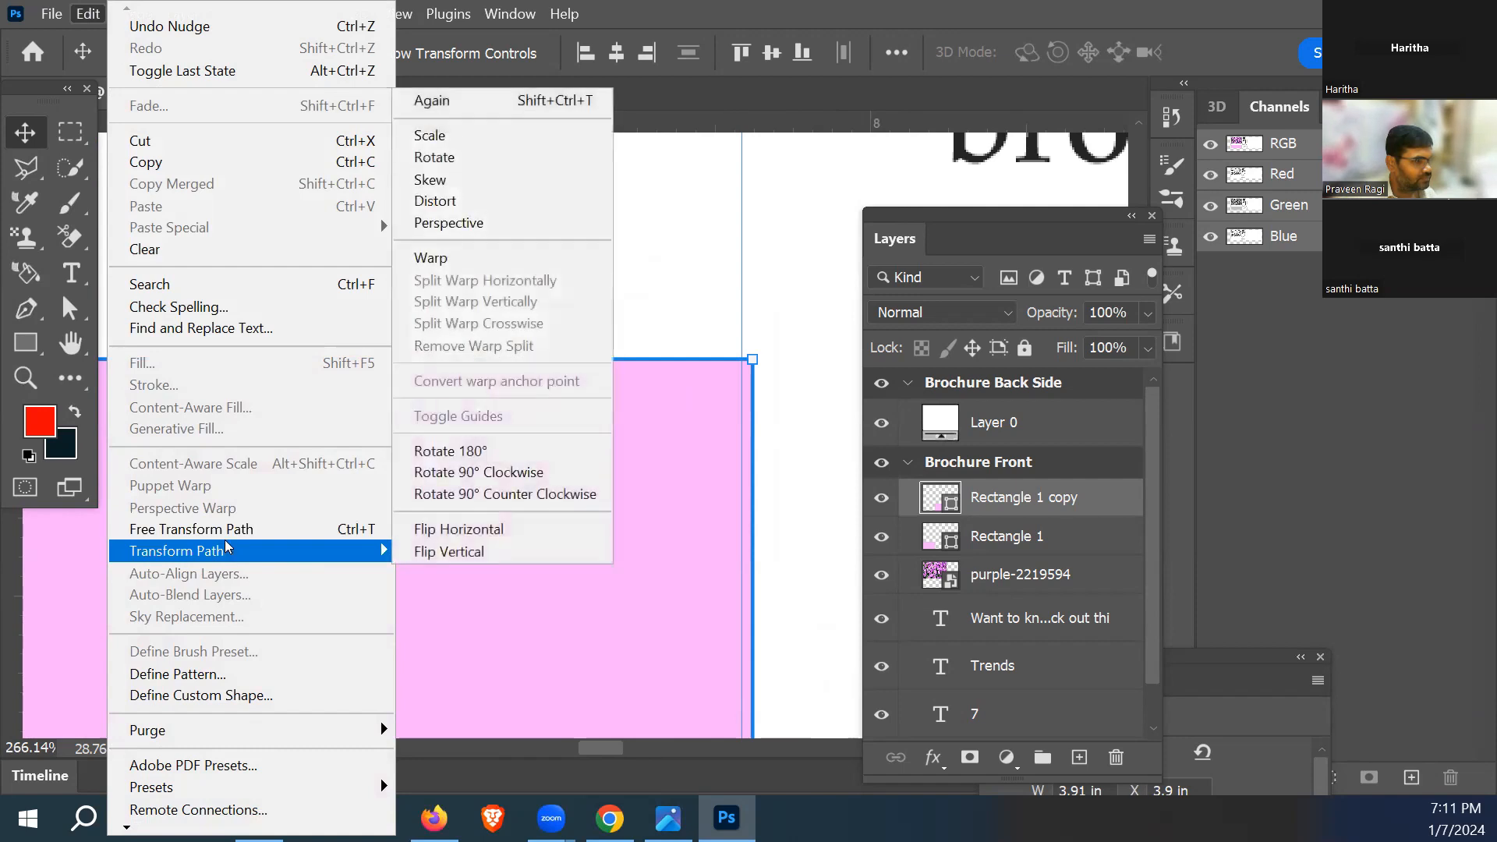
click(226, 528)
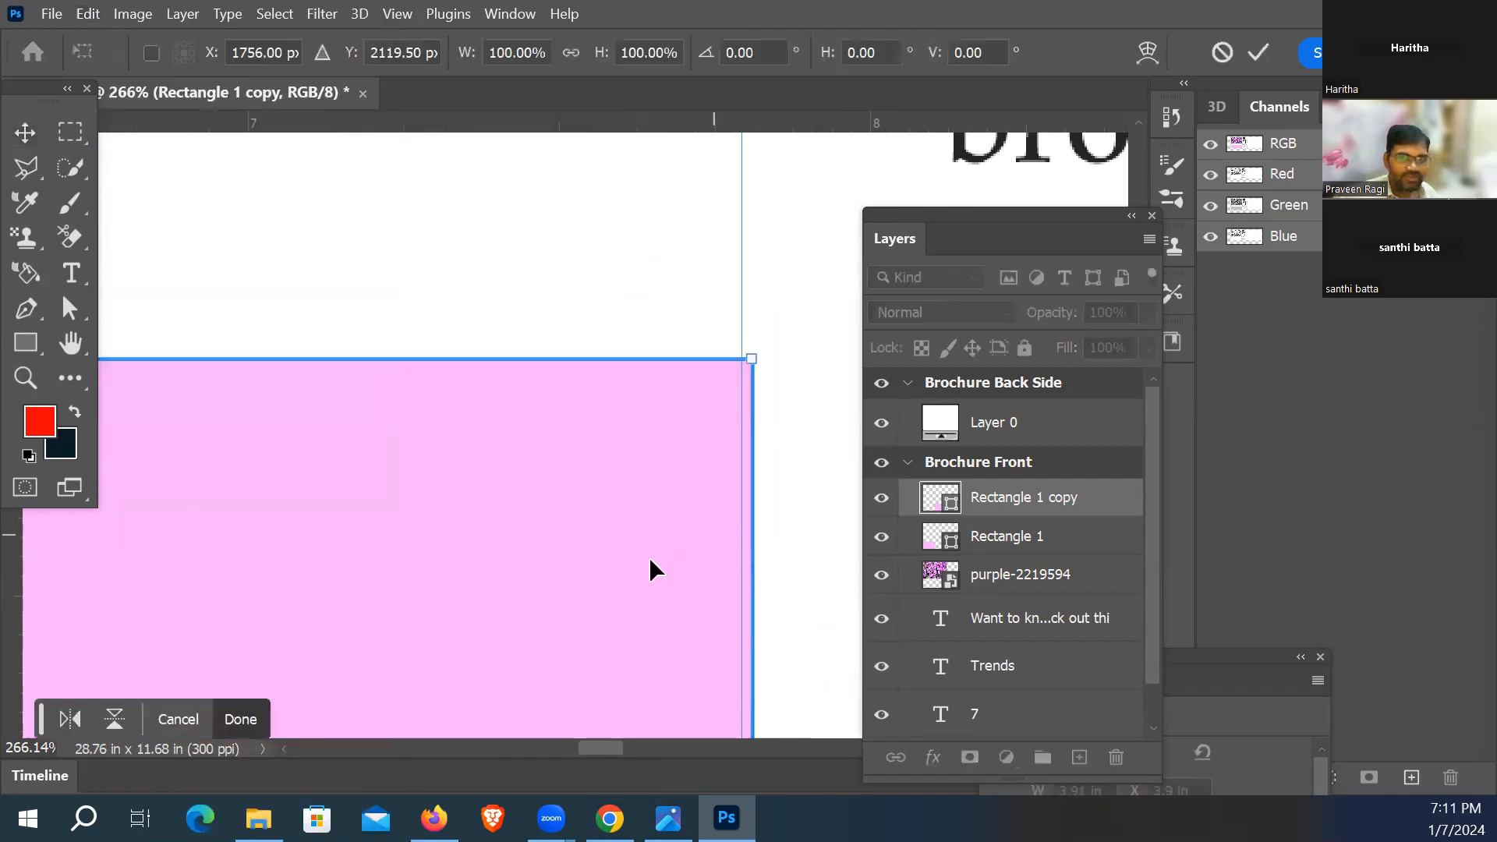
drag(712, 551, 665, 414)
mouse_move(595, 492)
mouse_down()
mouse_move(581, 494)
mouse_move(607, 492)
mouse_move(588, 491)
mouse_up()
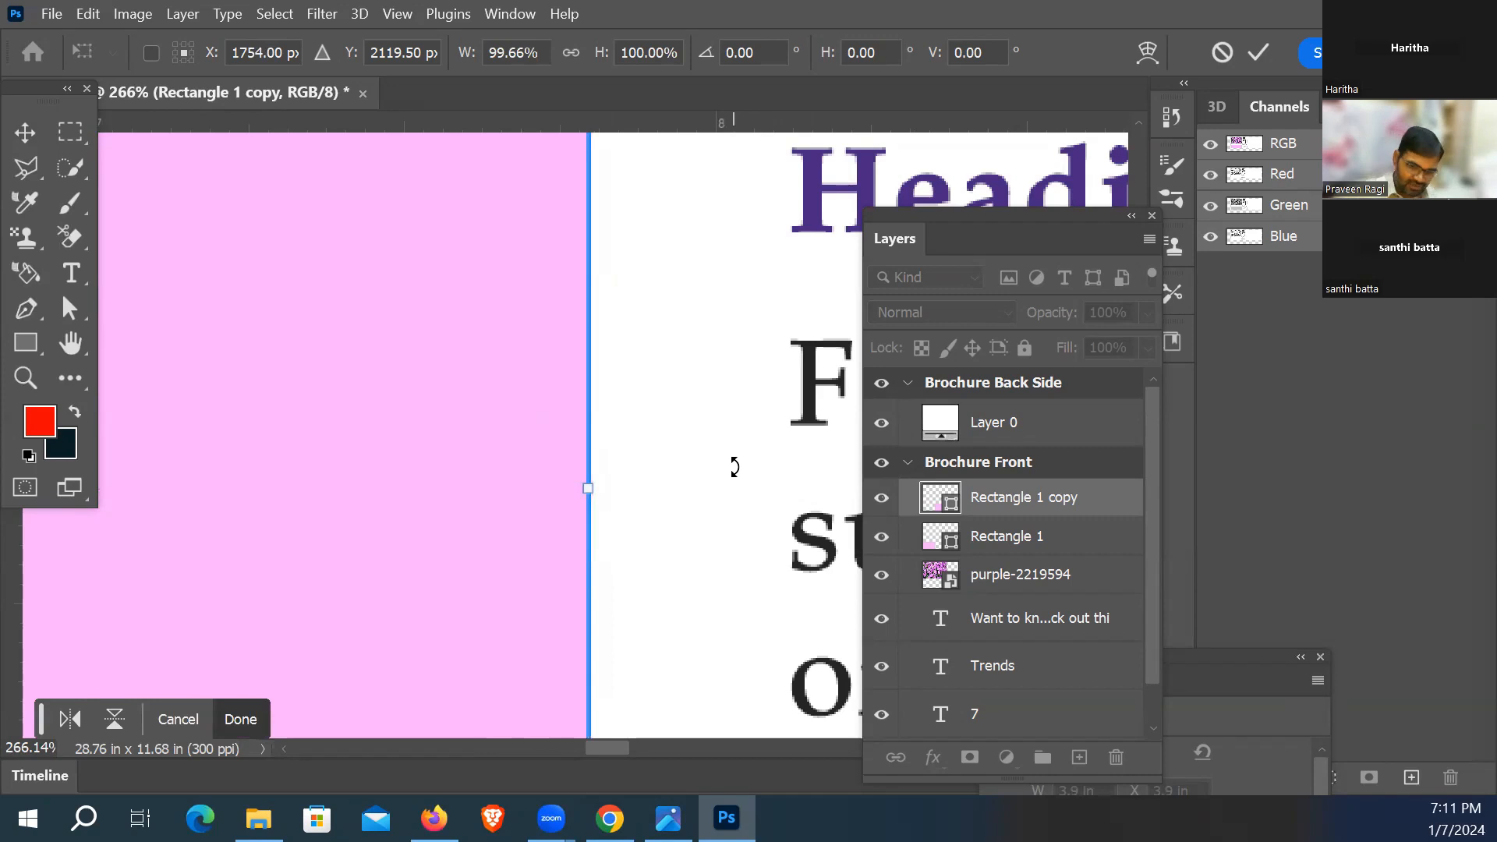
key(Return)
key(ctrl+0)
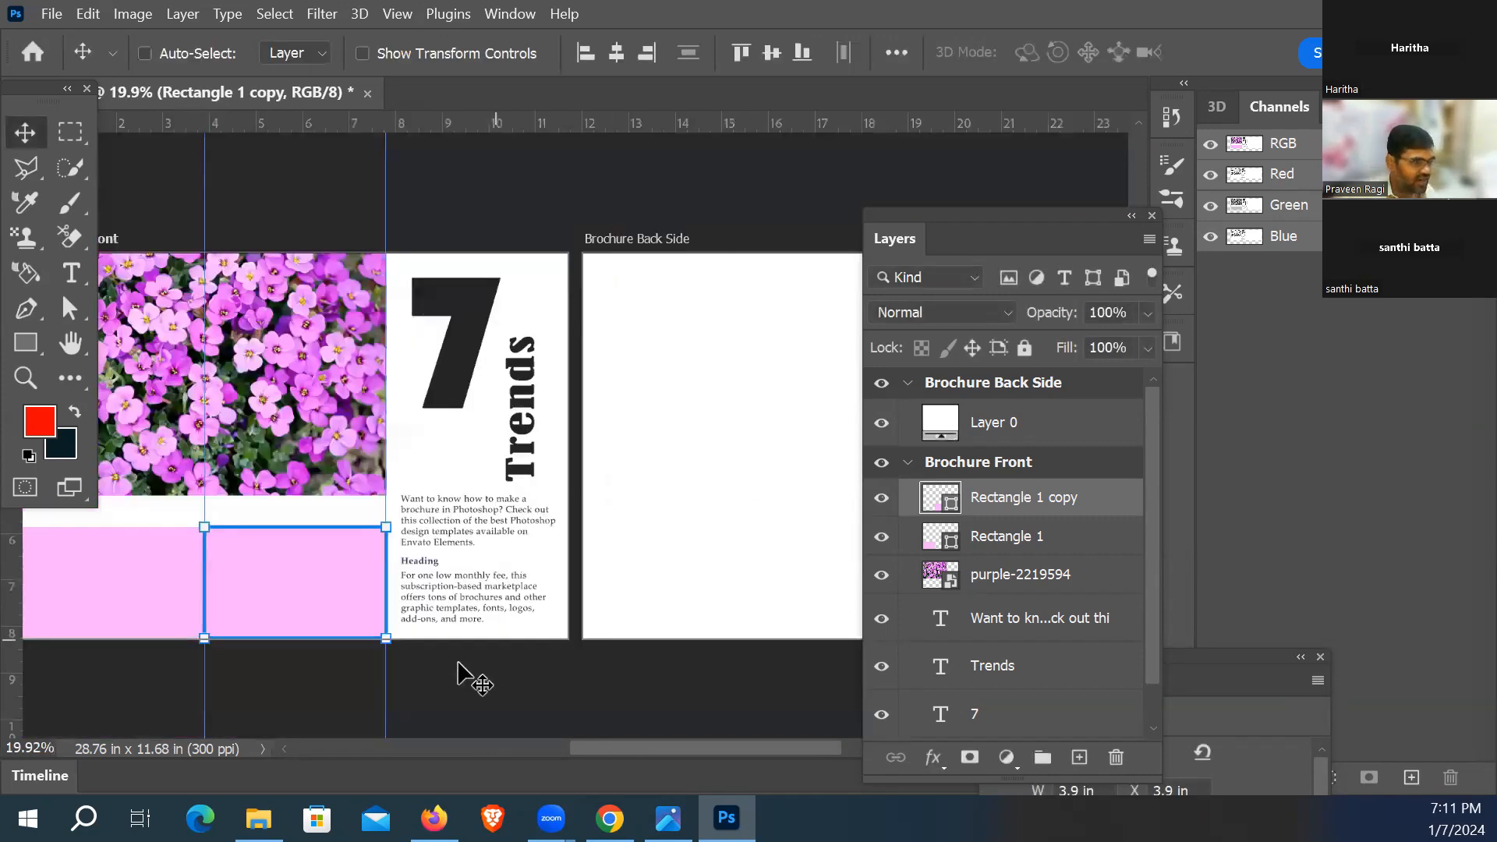
drag(181, 521, 333, 590)
drag(446, 482, 393, 185)
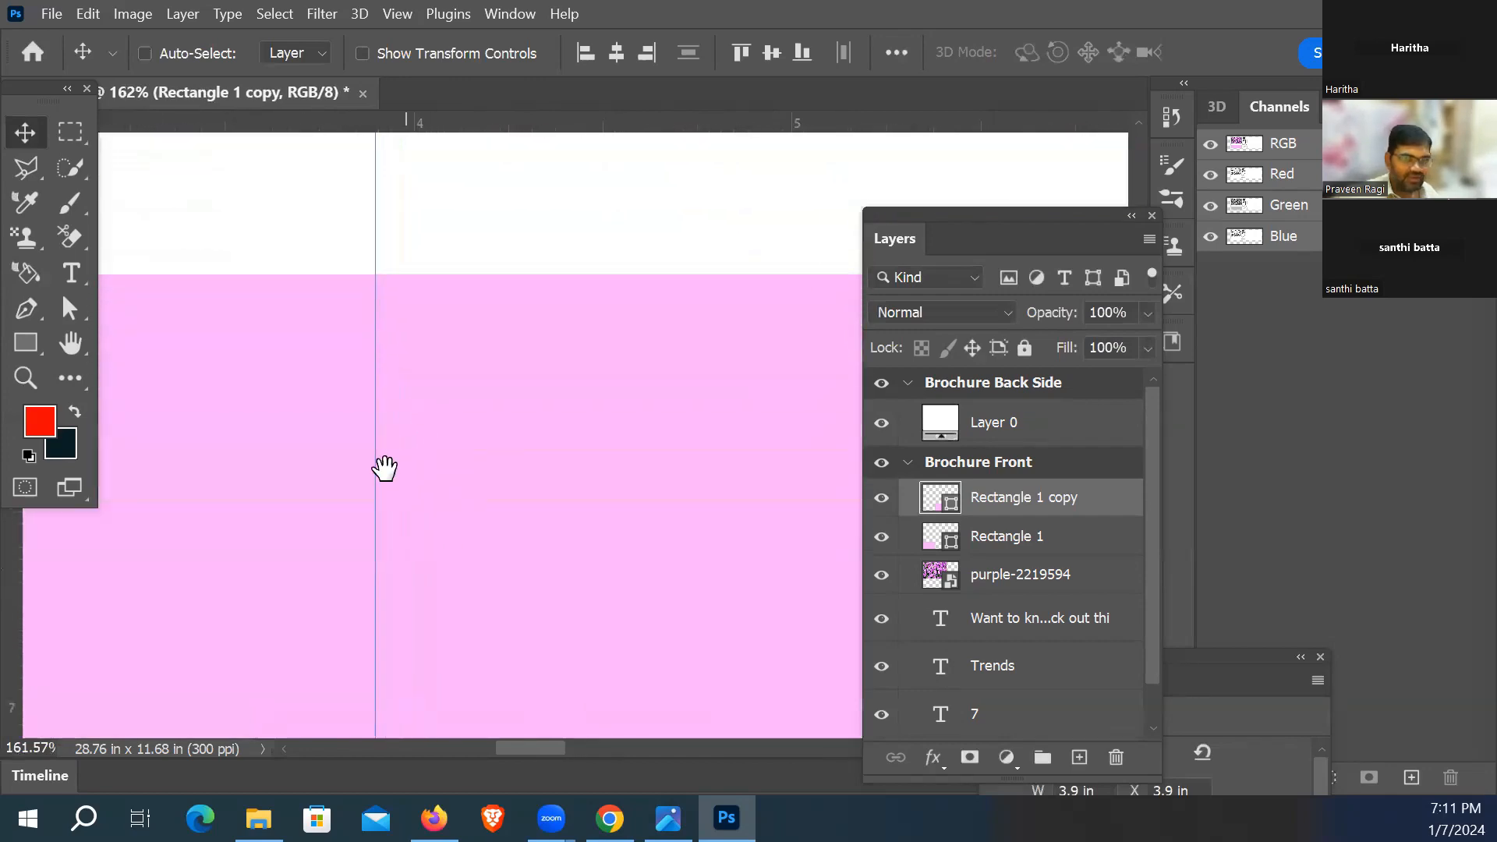